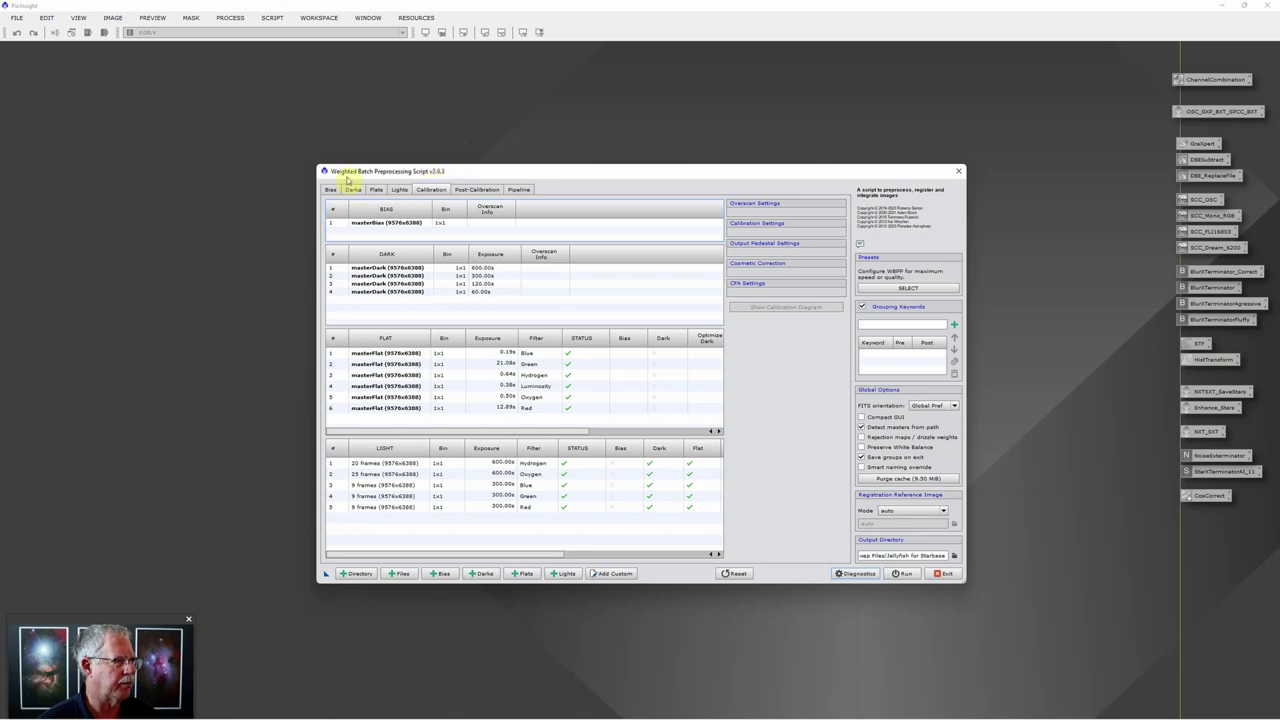
Step: Review the loaded light, flat, dark and bias frames and return to the calibration overview
click(402, 190)
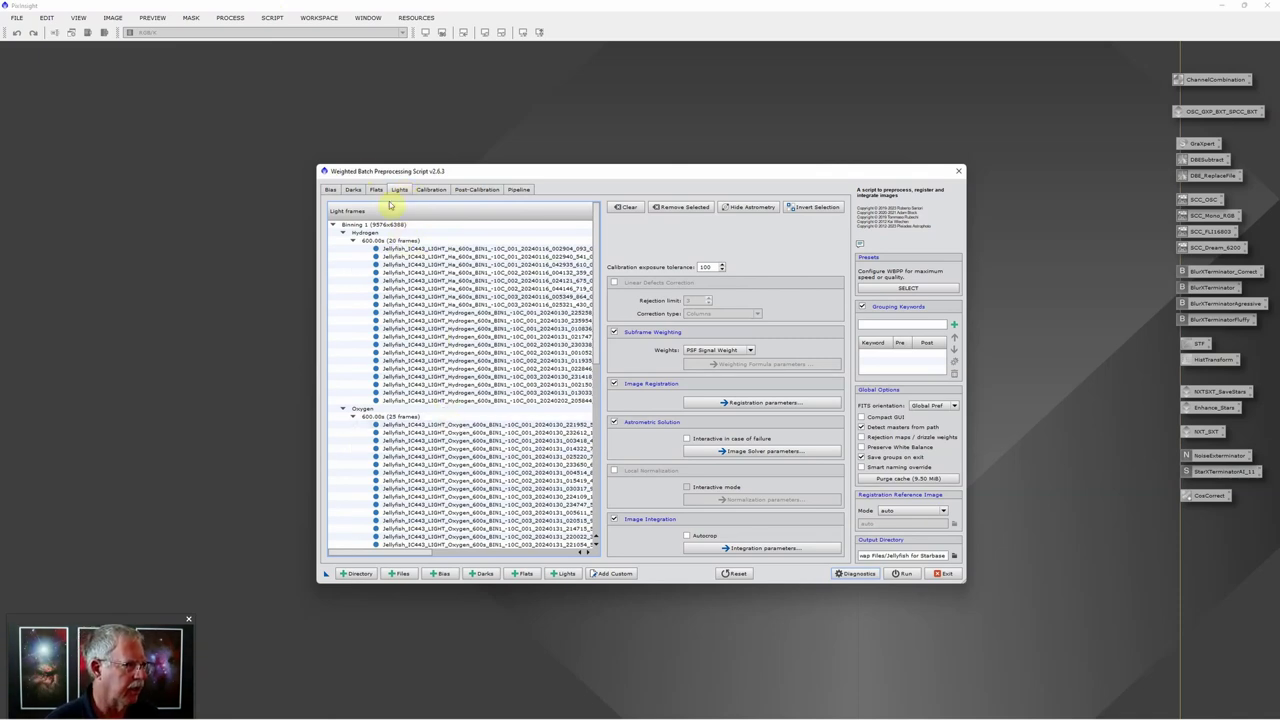
click(376, 190)
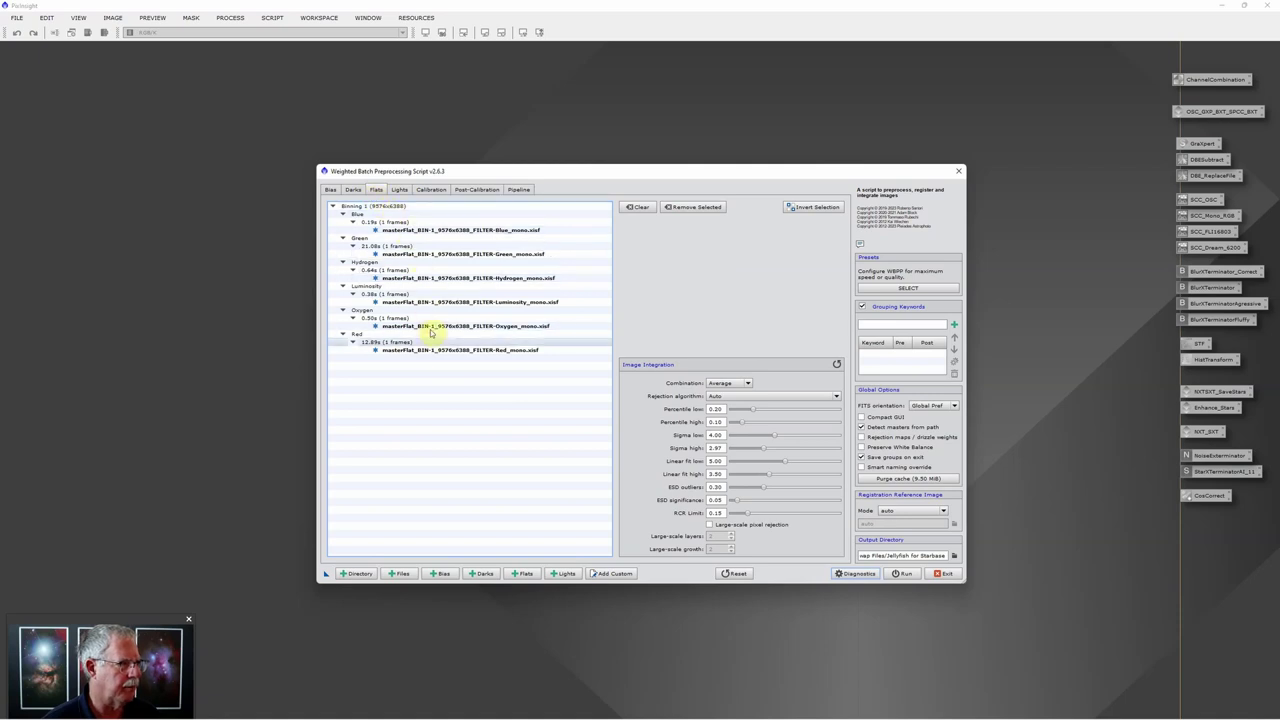
click(353, 189)
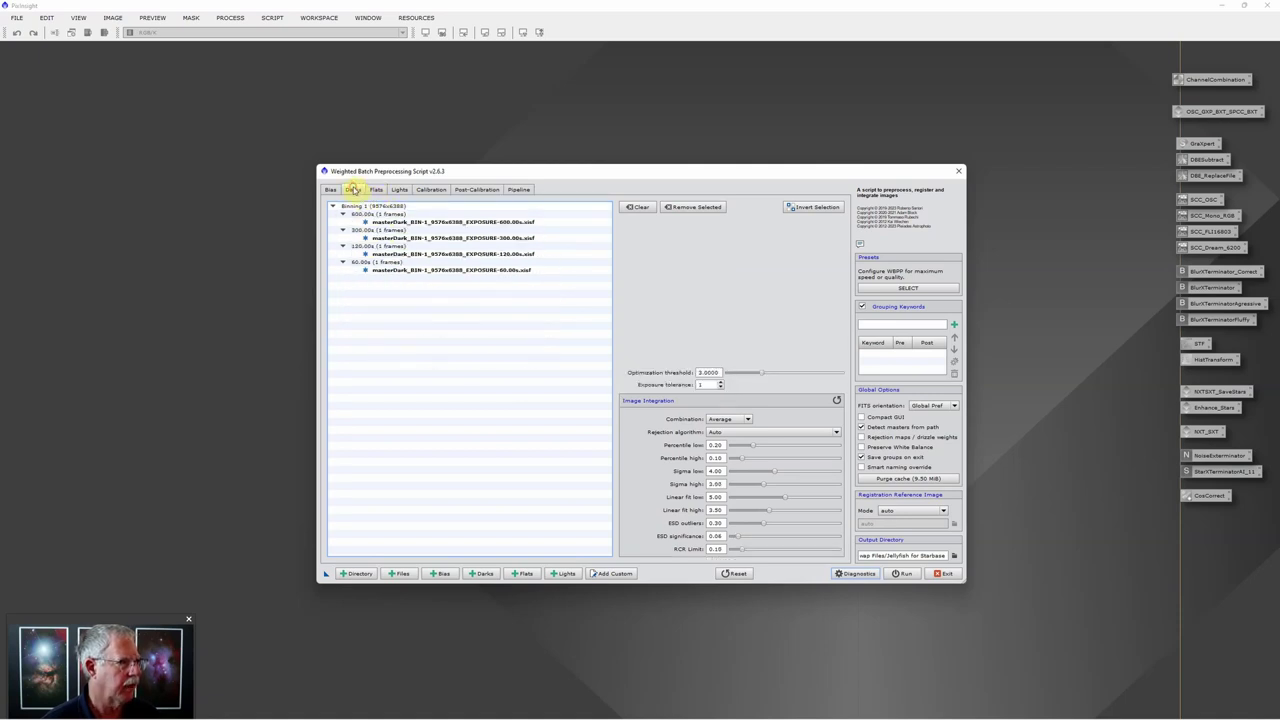
click(330, 189)
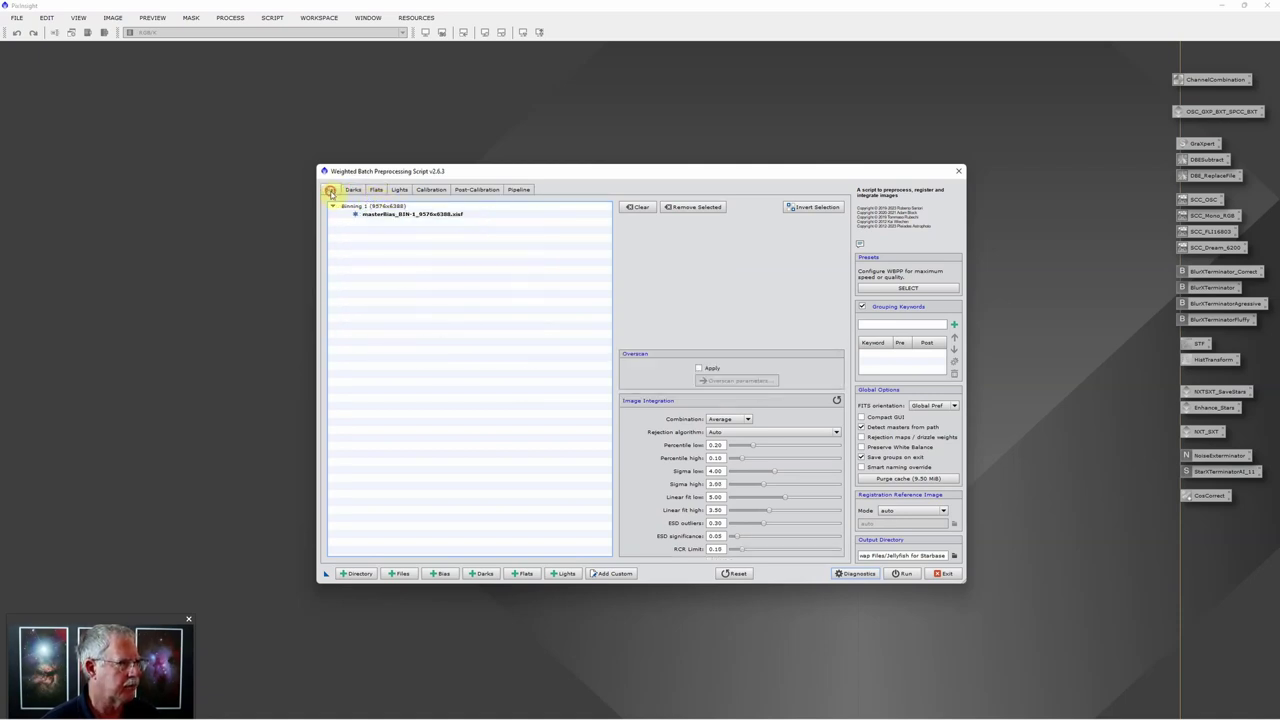
click(428, 190)
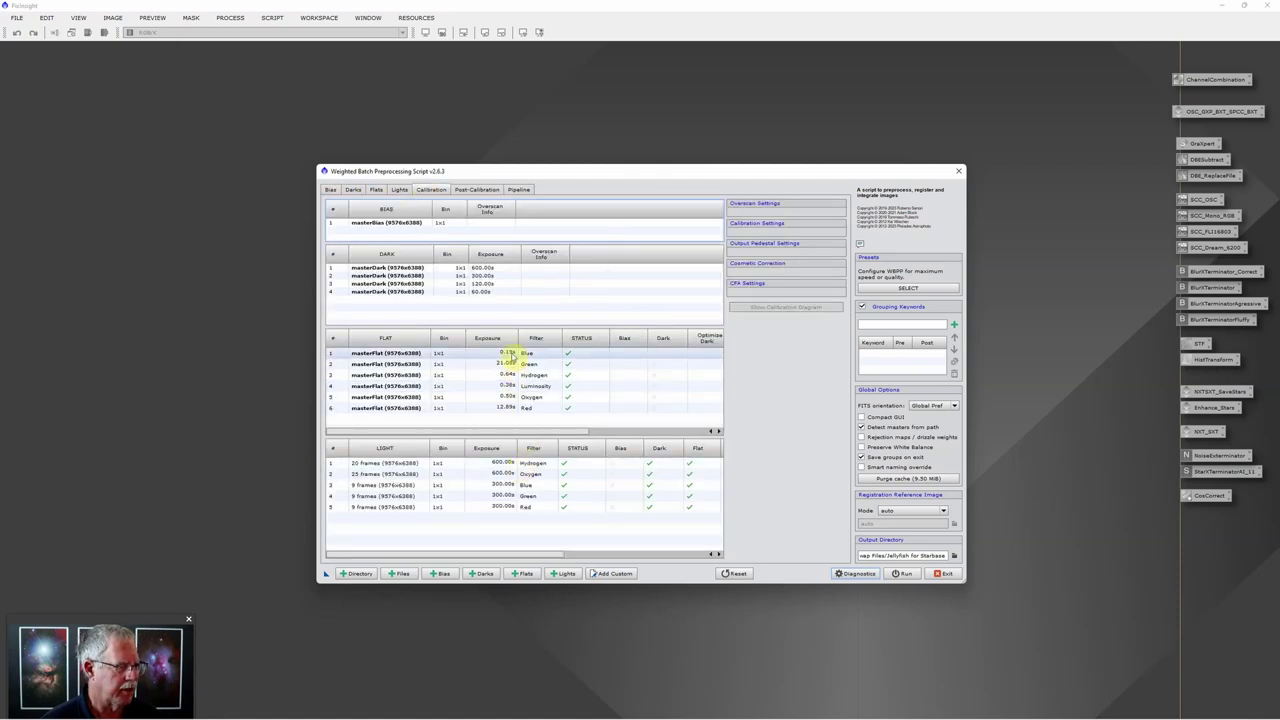
Step: Apply the Hydrogen light group's output pedestal, a literal value of 300 DN, to all light frames
click(517, 378)
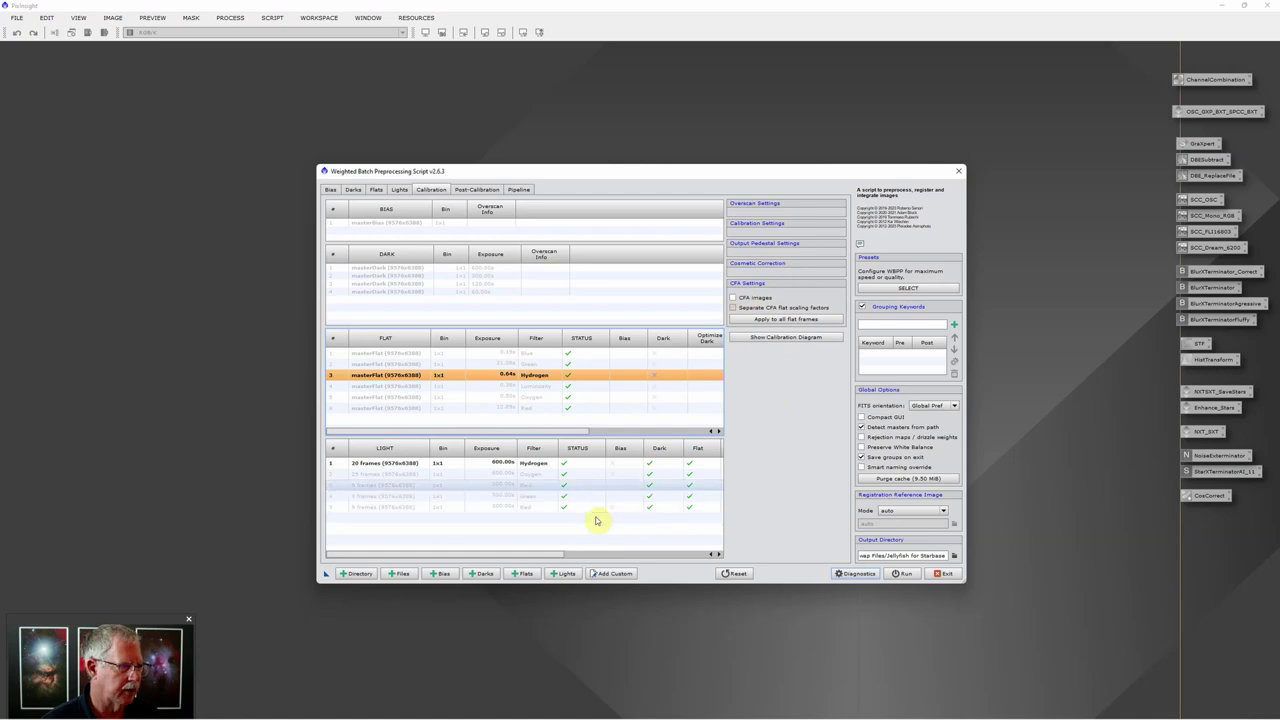
click(512, 465)
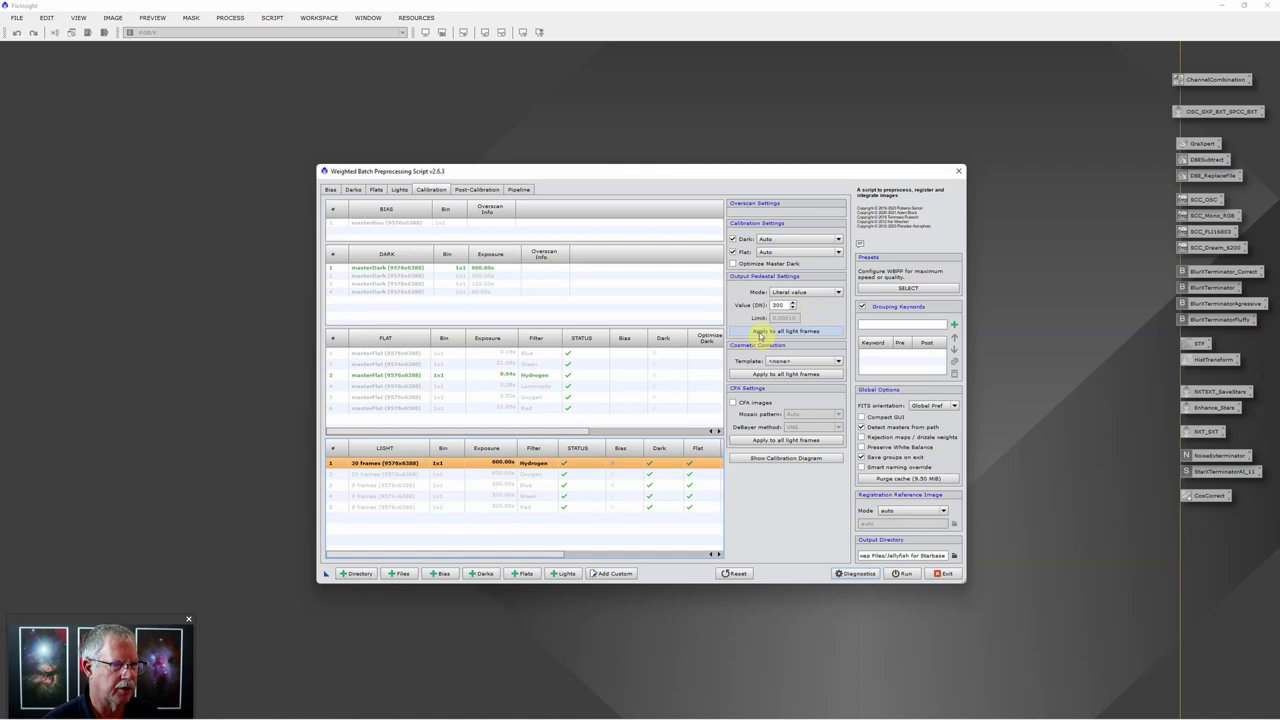
click(760, 333)
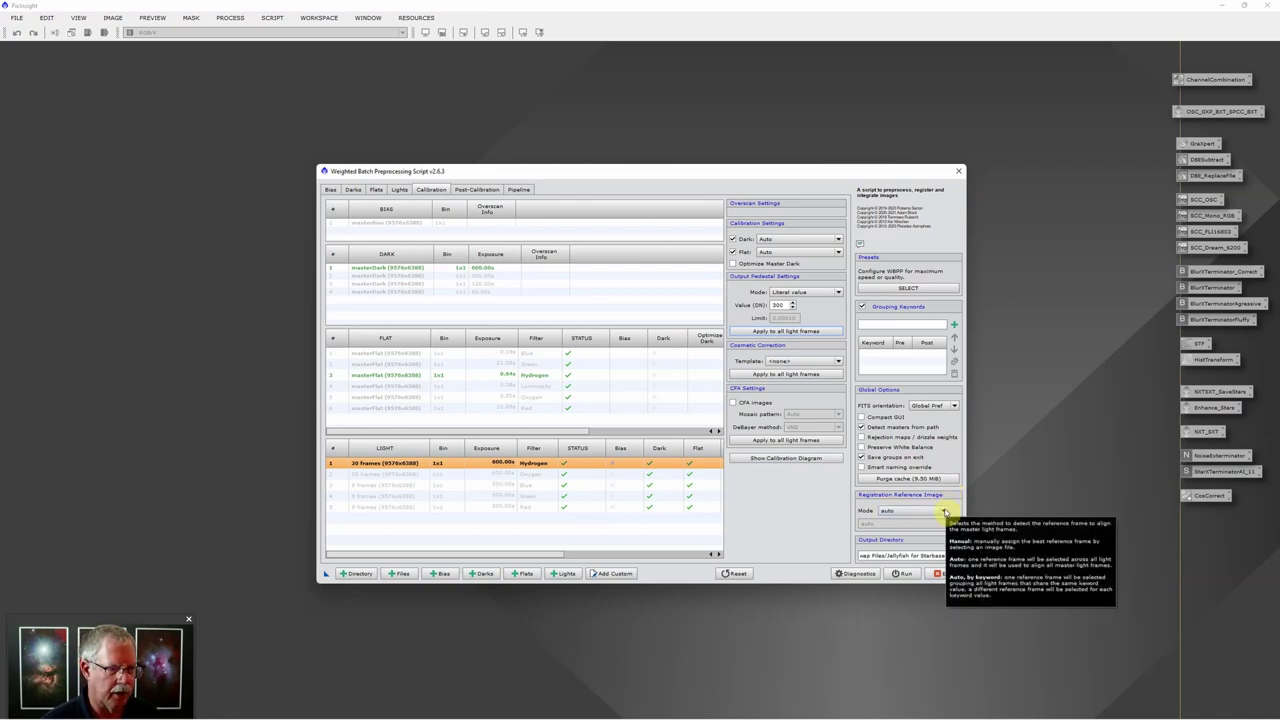
Step: Check the output directory selection without changing it and exit the Weighted Batch Preprocessing script
click(955, 556)
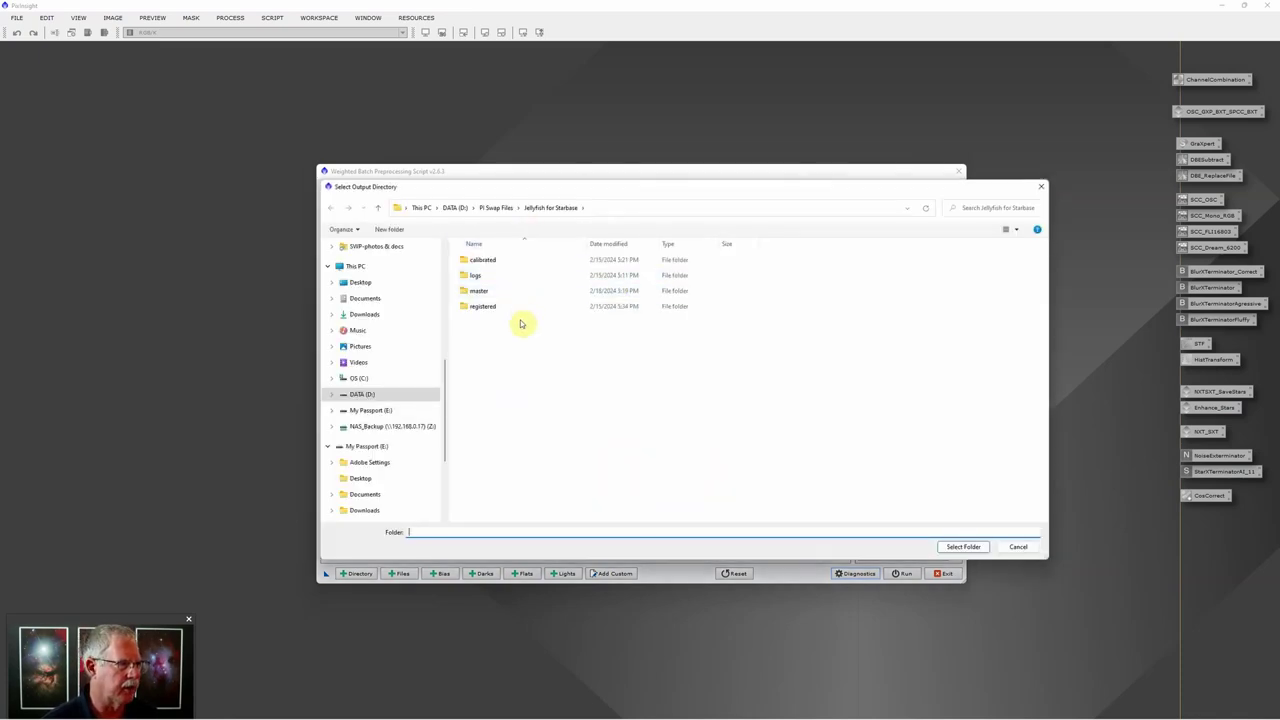
click(1020, 547)
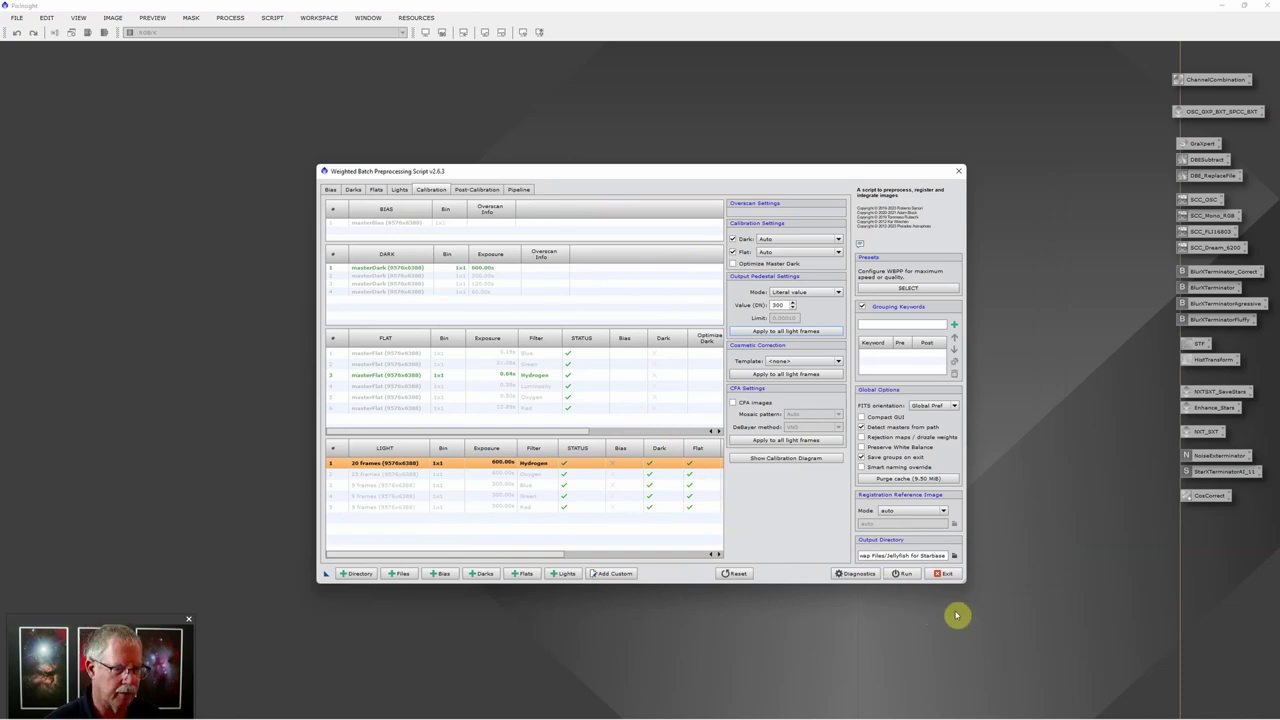
click(947, 574)
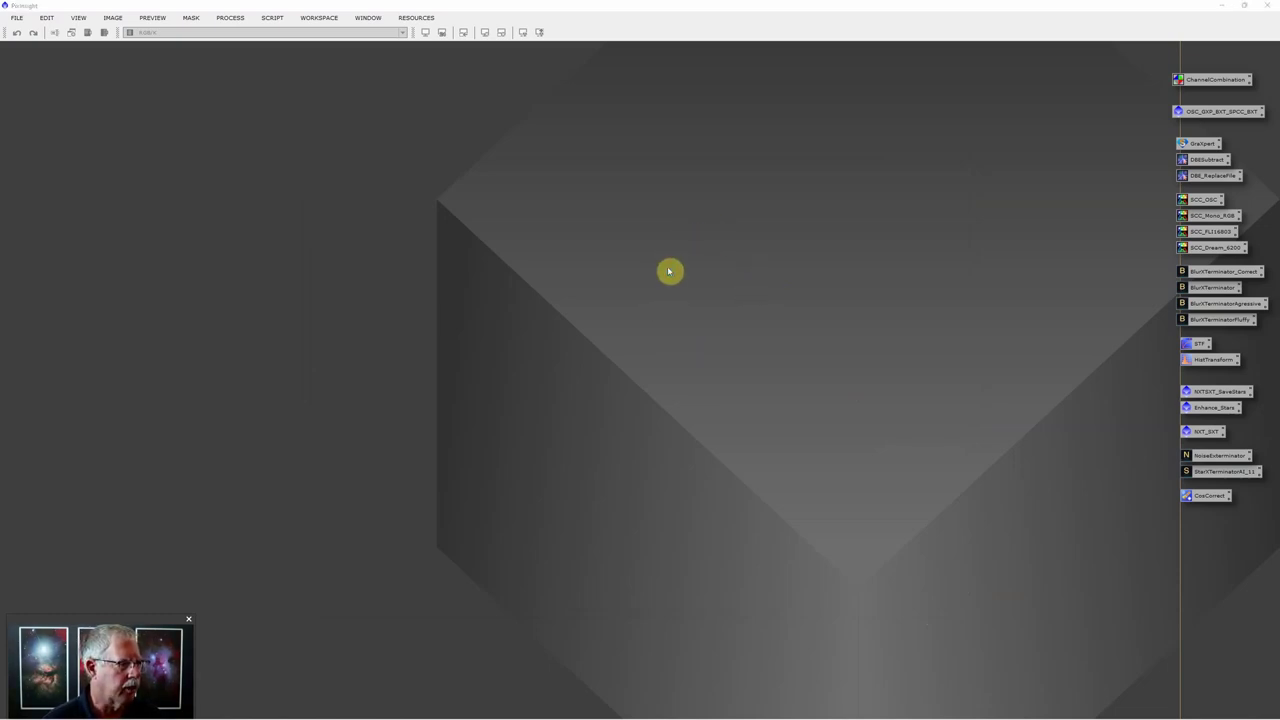
Step: Start opening image files, look over the calibrated and registered folders in Jellyfish for Starbase, and enter its master folder
drag(669, 271, 643, 263)
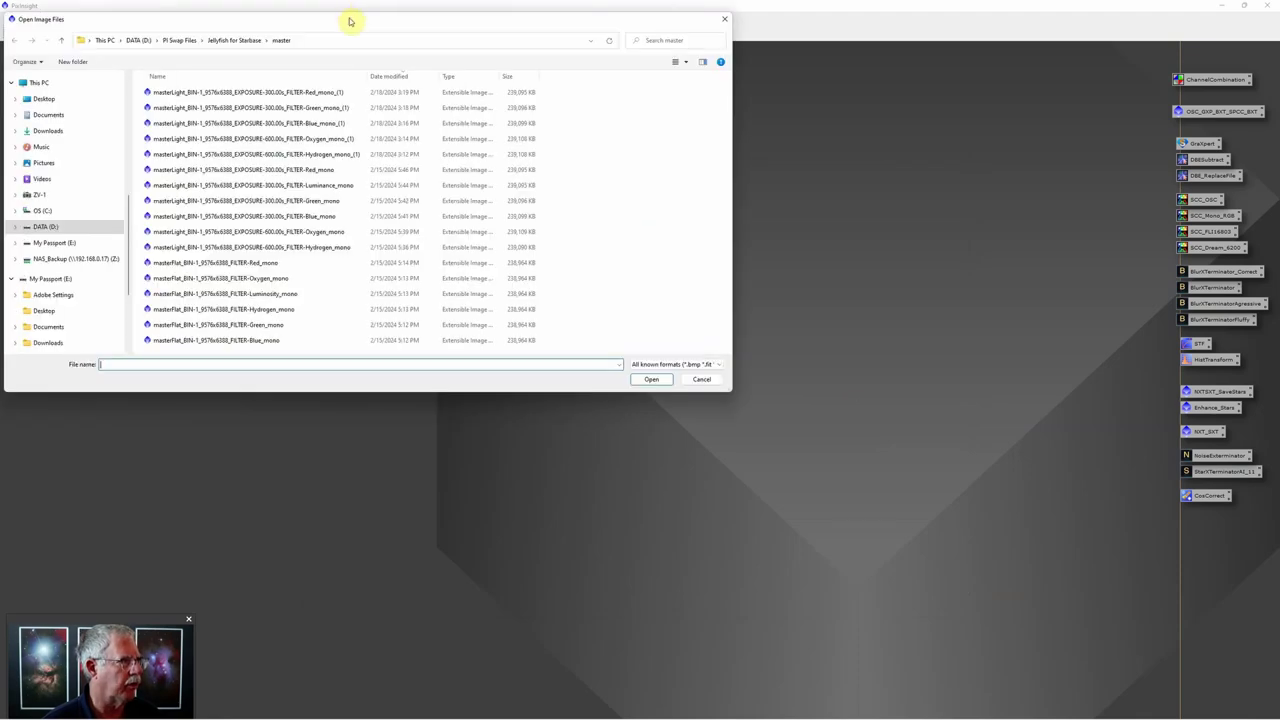
drag(349, 20, 531, 83)
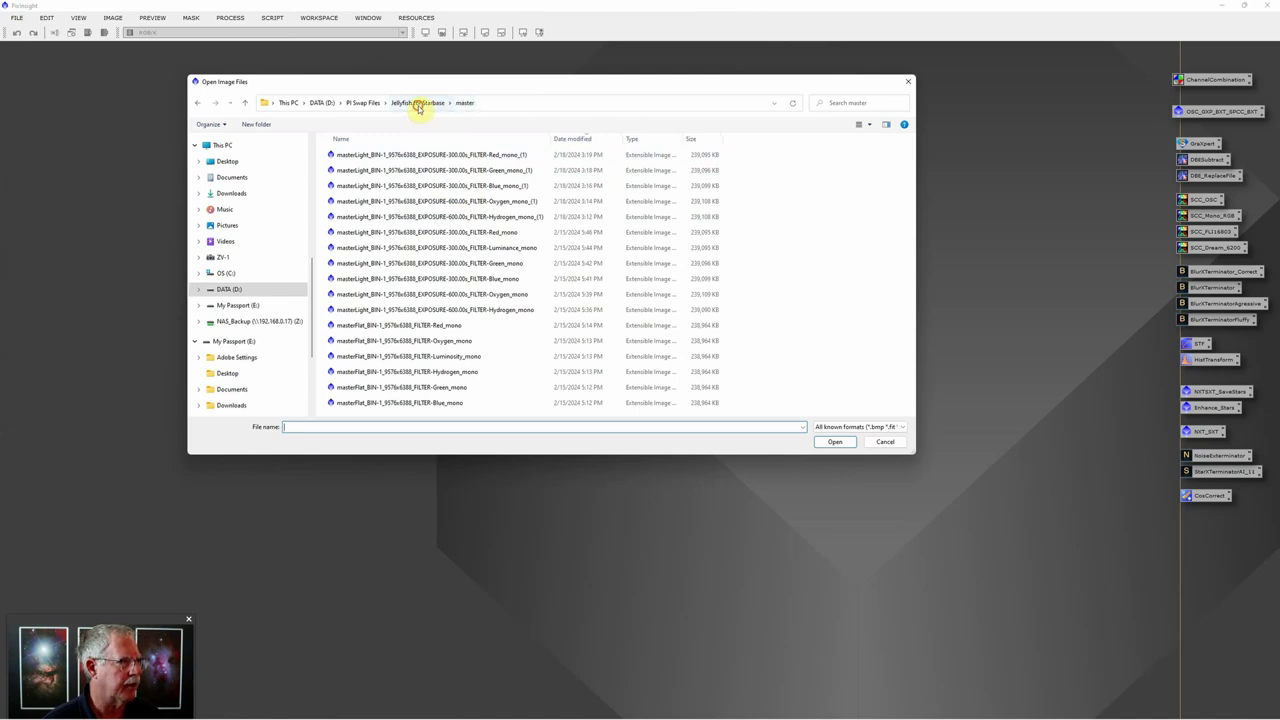
click(419, 104)
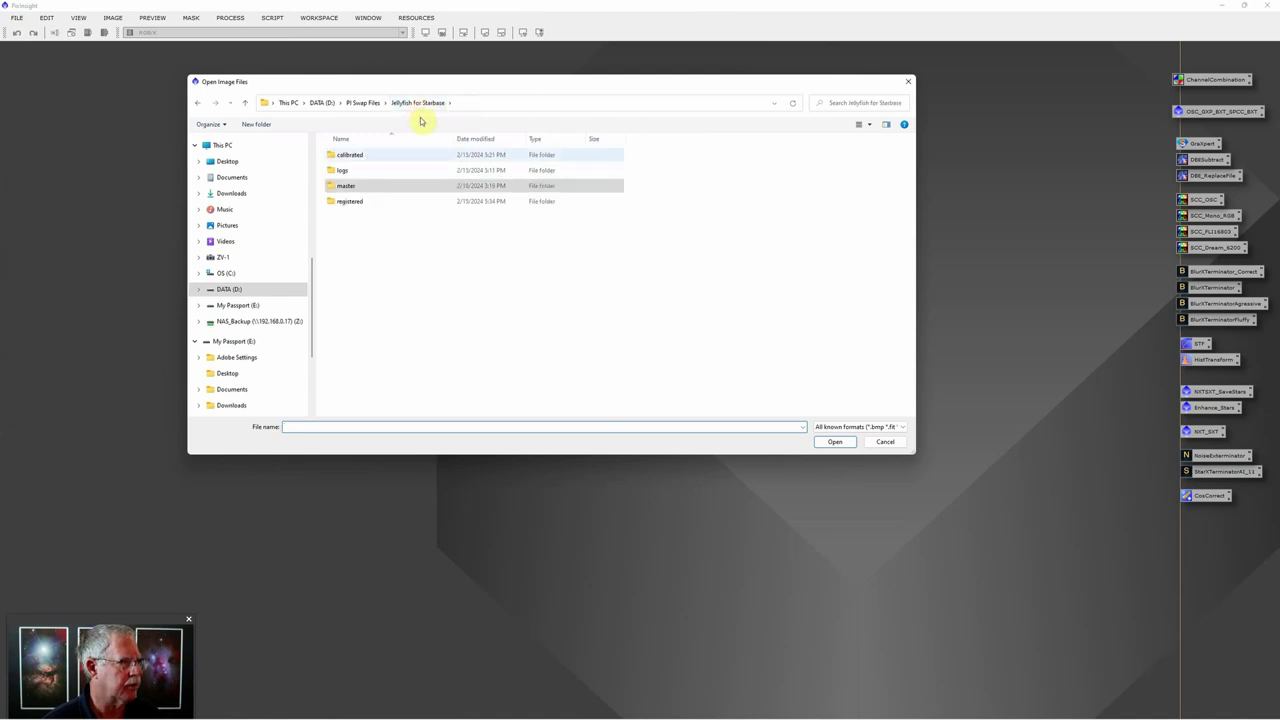
click(357, 156)
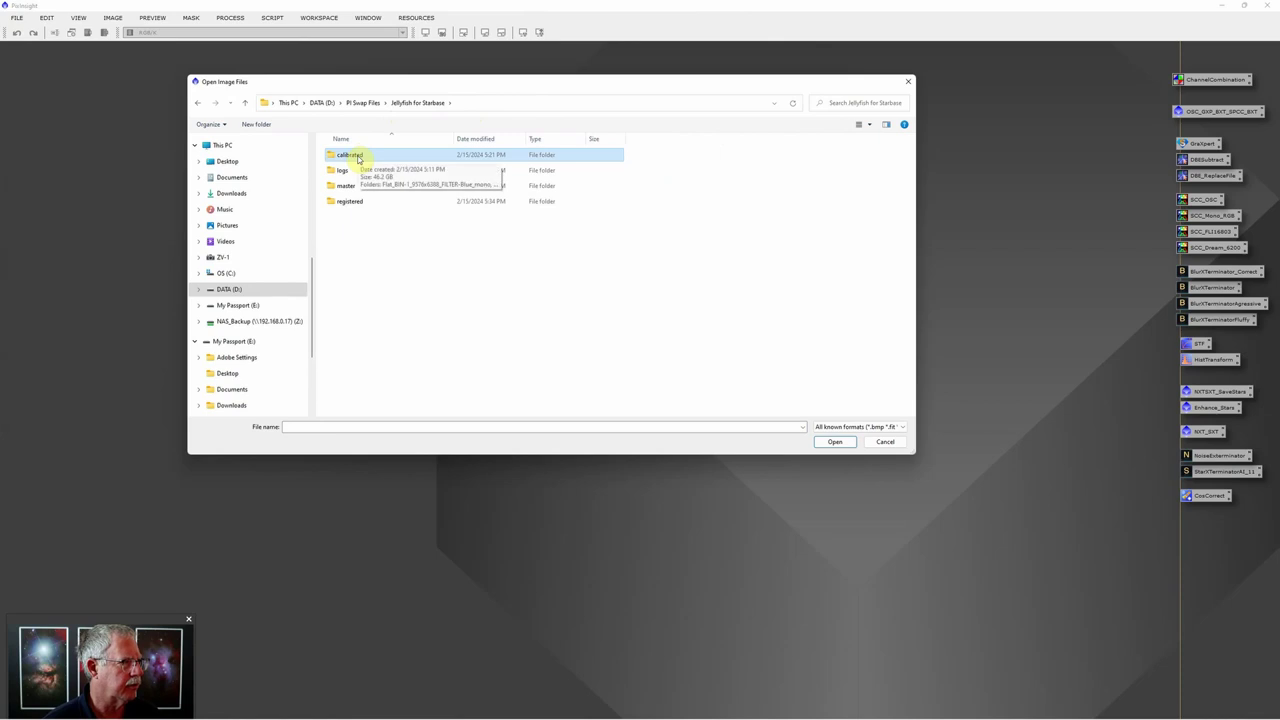
click(368, 202)
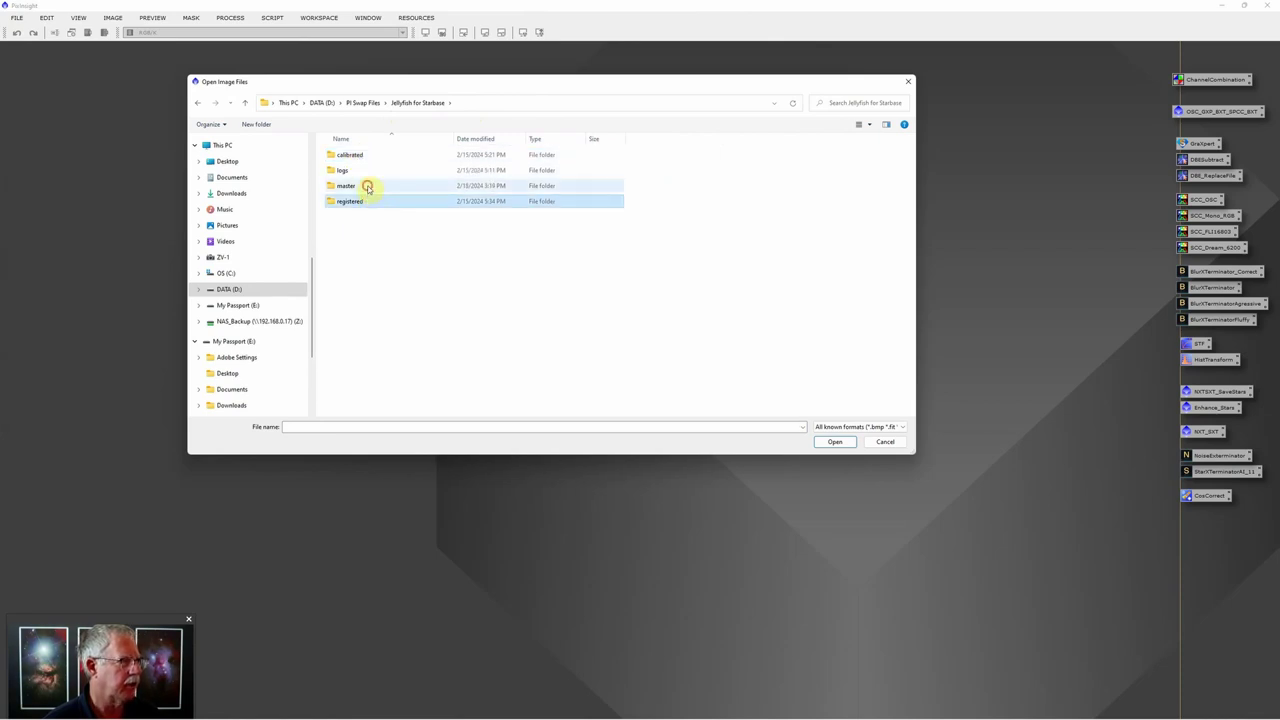
click(368, 187)
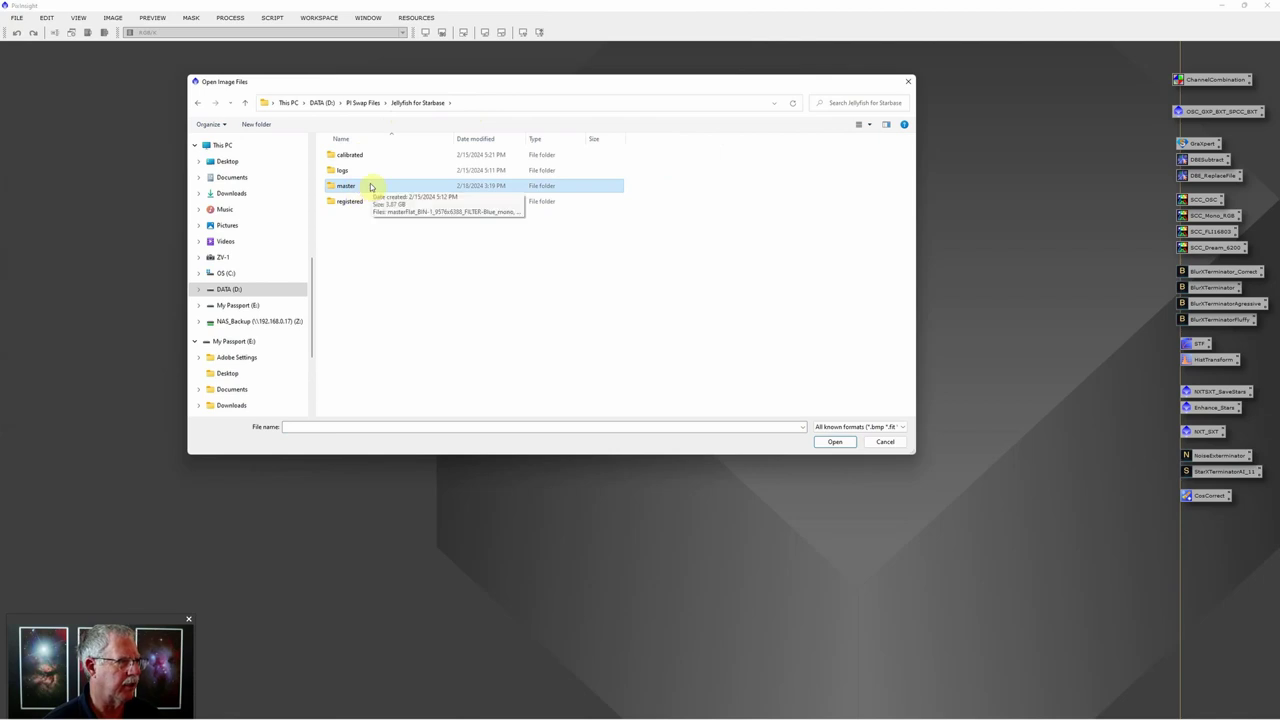
double_click(370, 187)
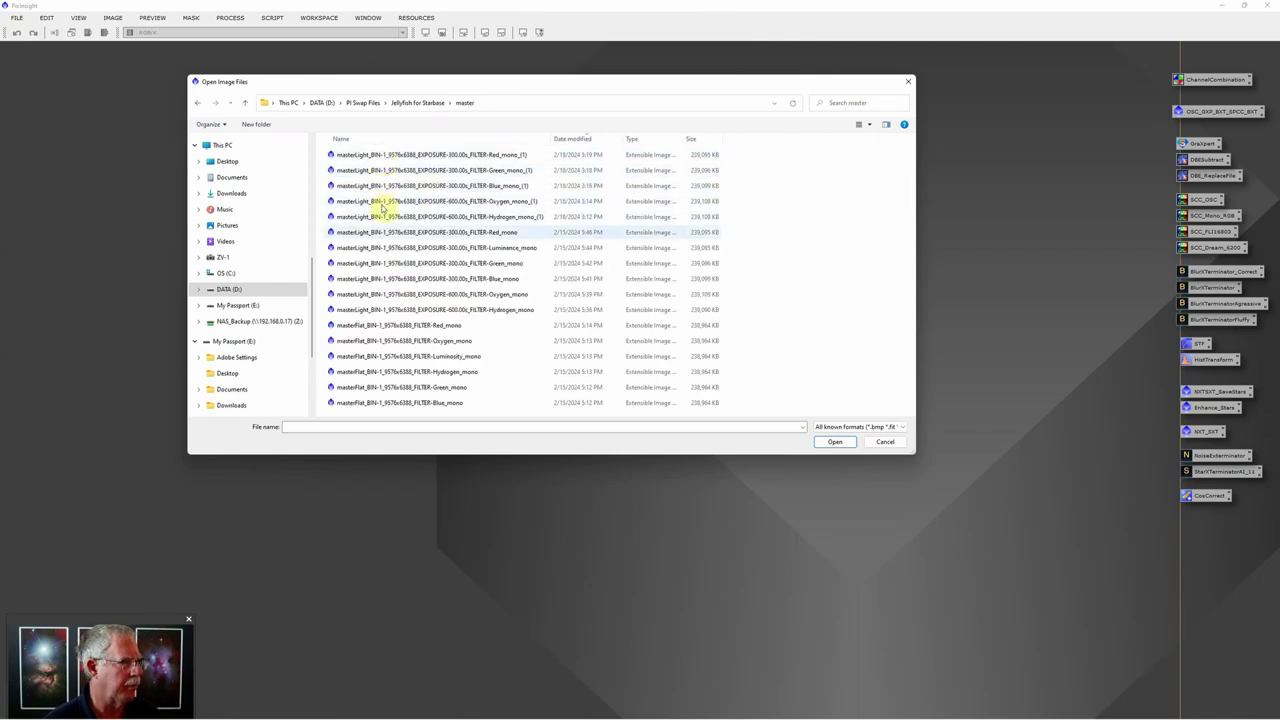
Step: Open the five masterLight files ending in (1): Red, Green, Blue, Oxygen and Hydrogen
click(520, 157)
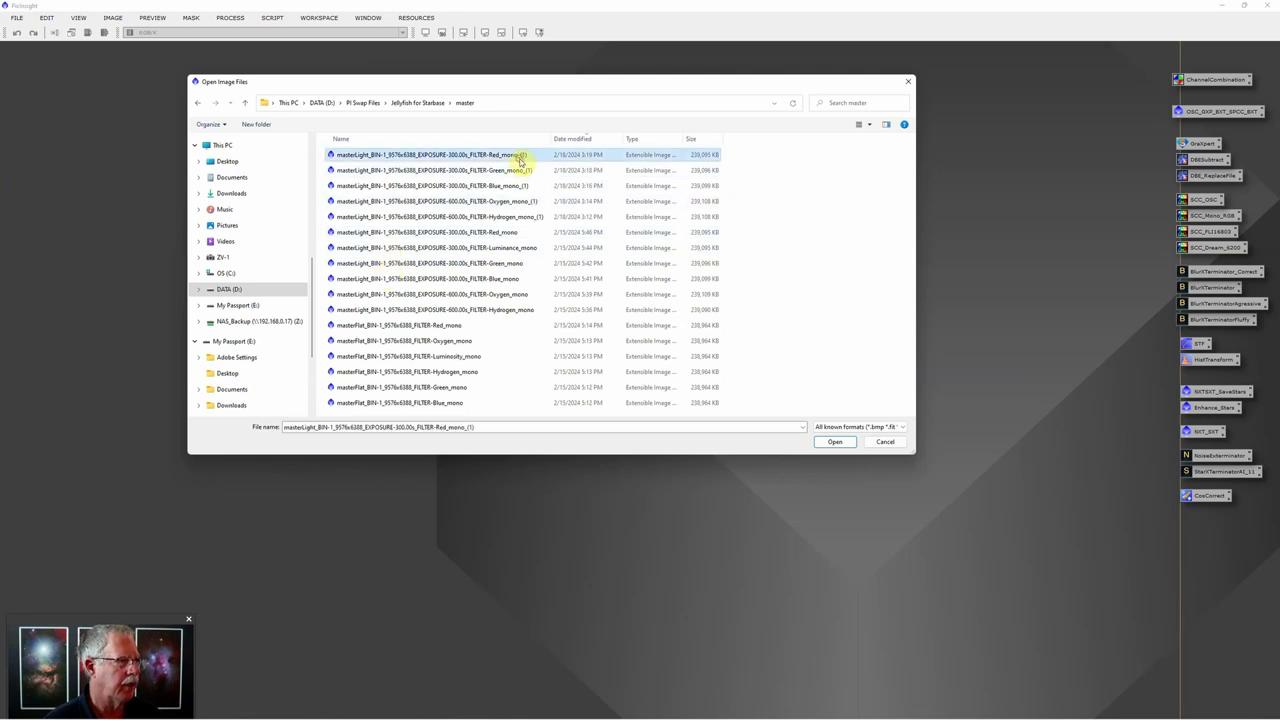
shift+click(511, 188)
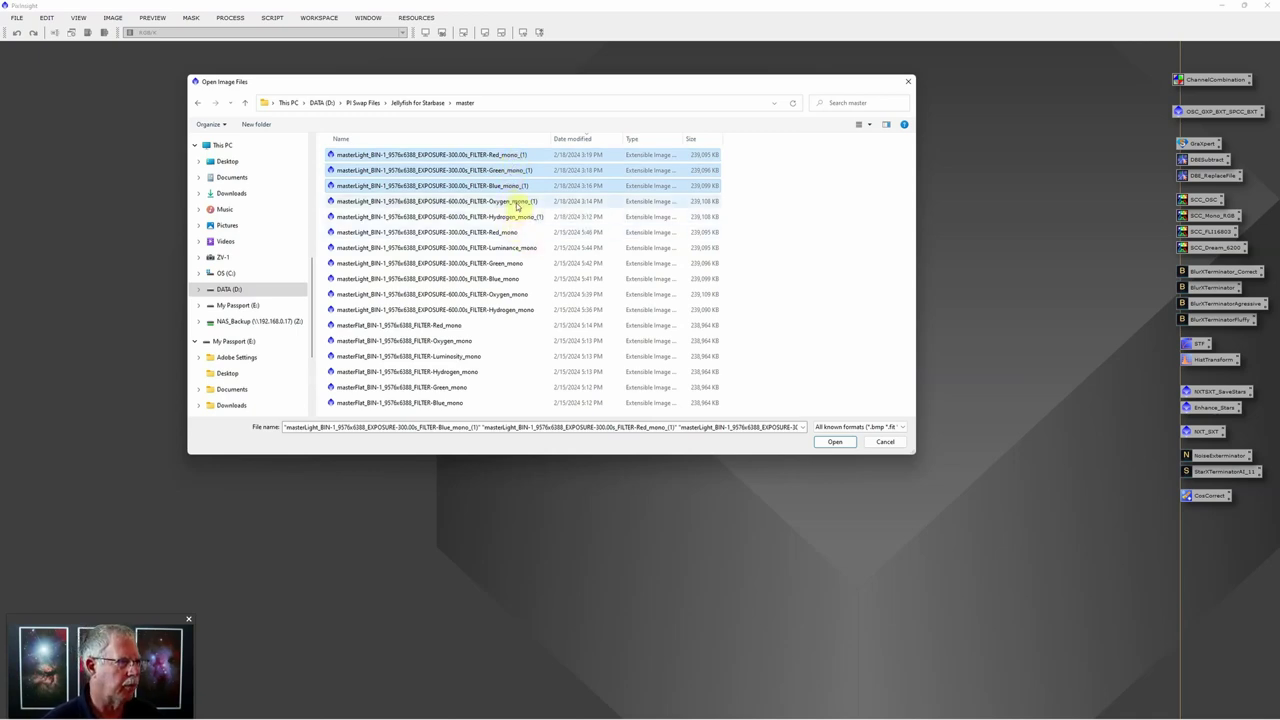
ctrl+click(518, 203)
ctrl+click(514, 217)
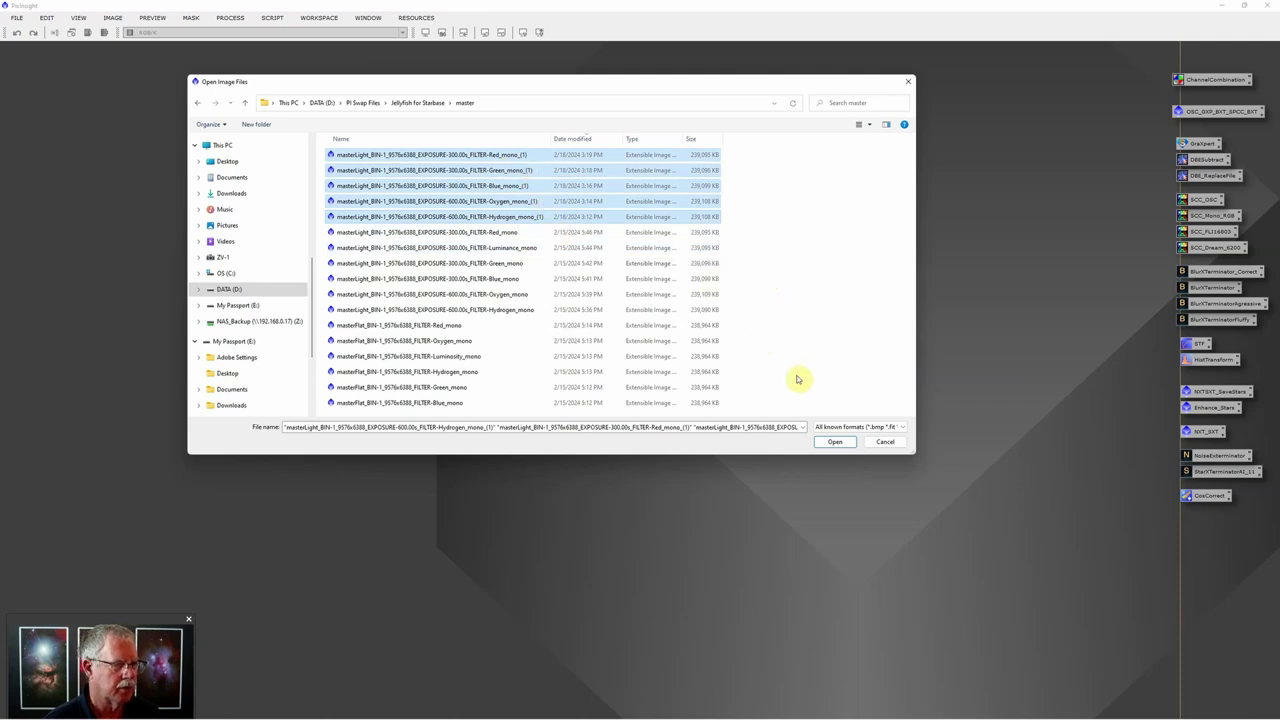
click(834, 441)
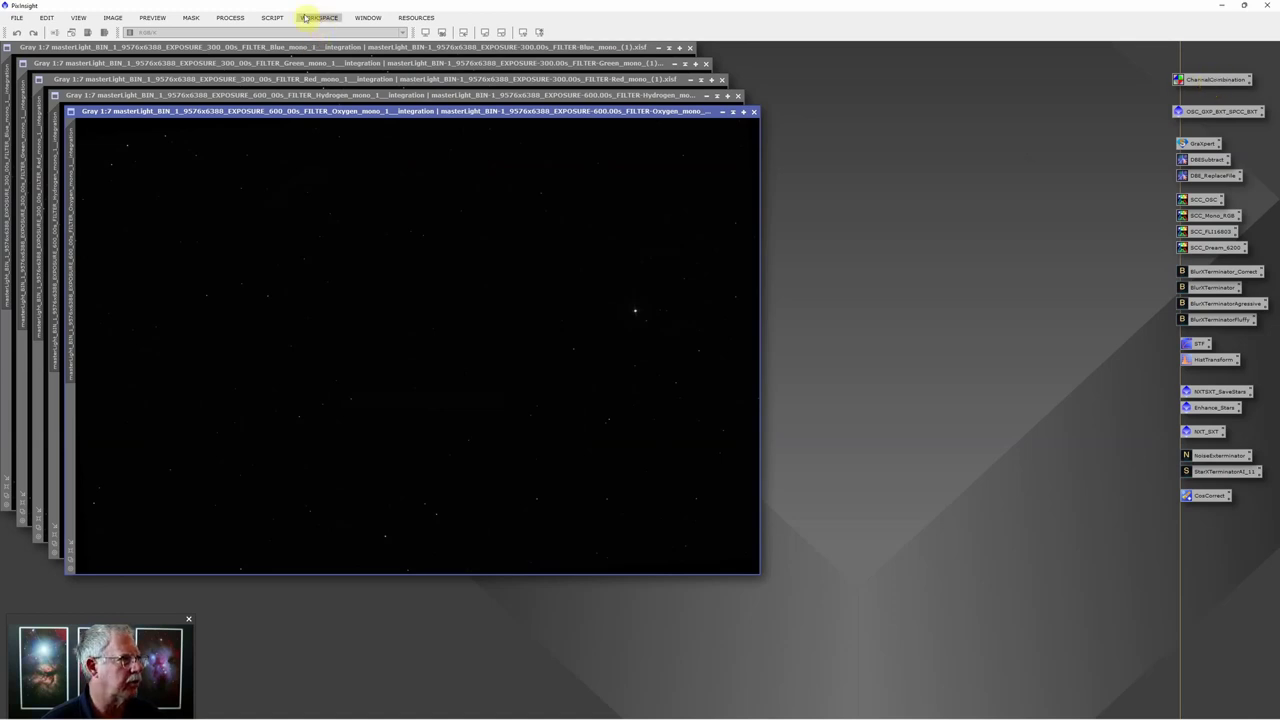
Step: Launch the ChannelCombination process, reset its parameters to defaults, and place its window clear of the images
click(228, 19)
mouse_move(240, 32)
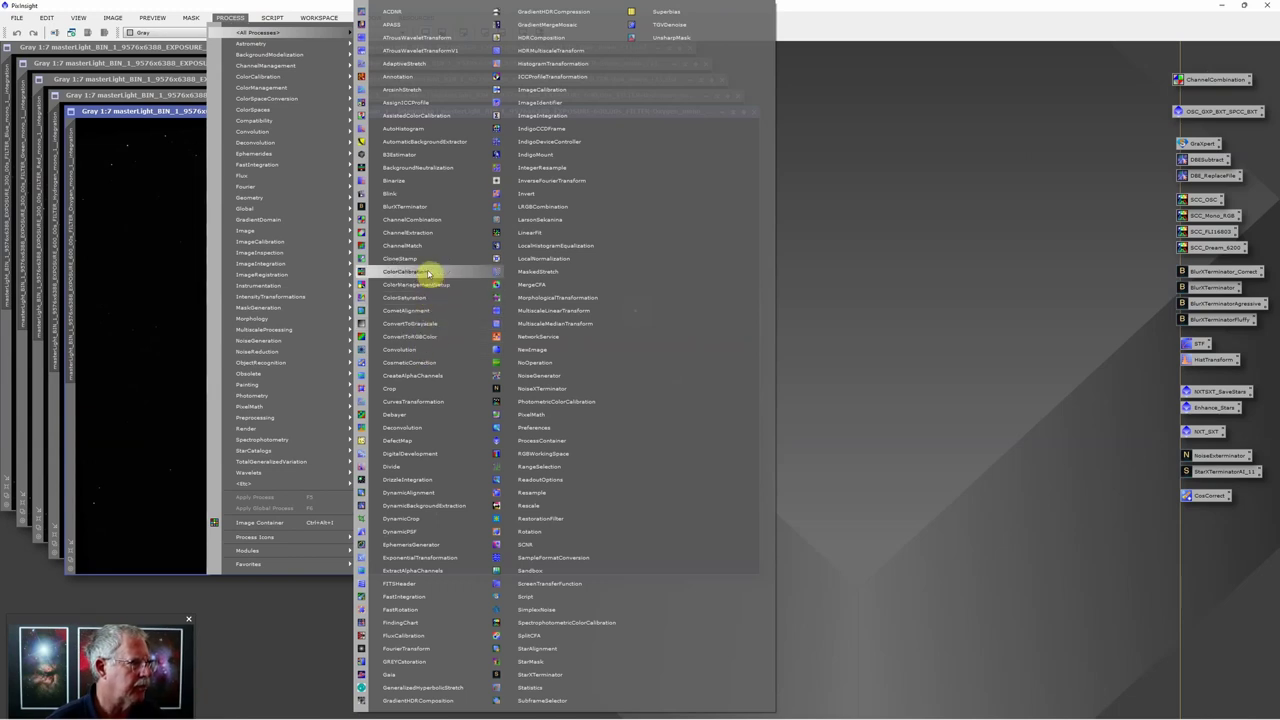
click(424, 221)
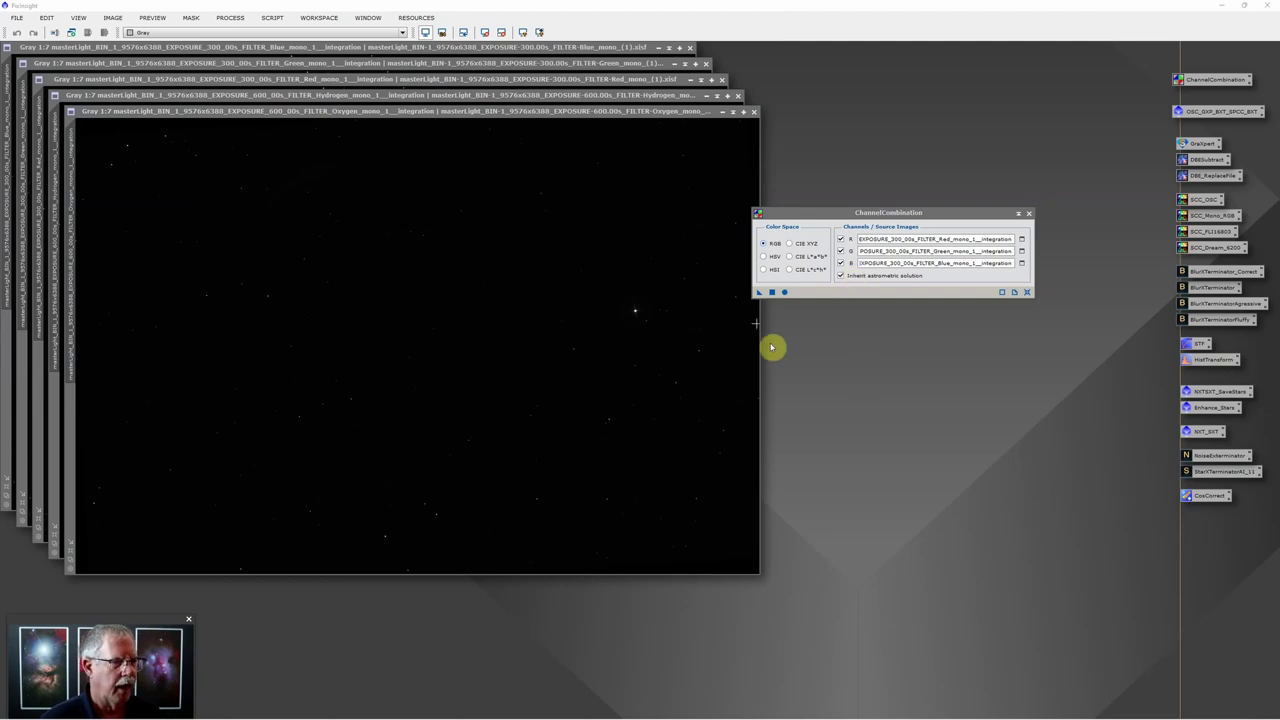
click(1026, 292)
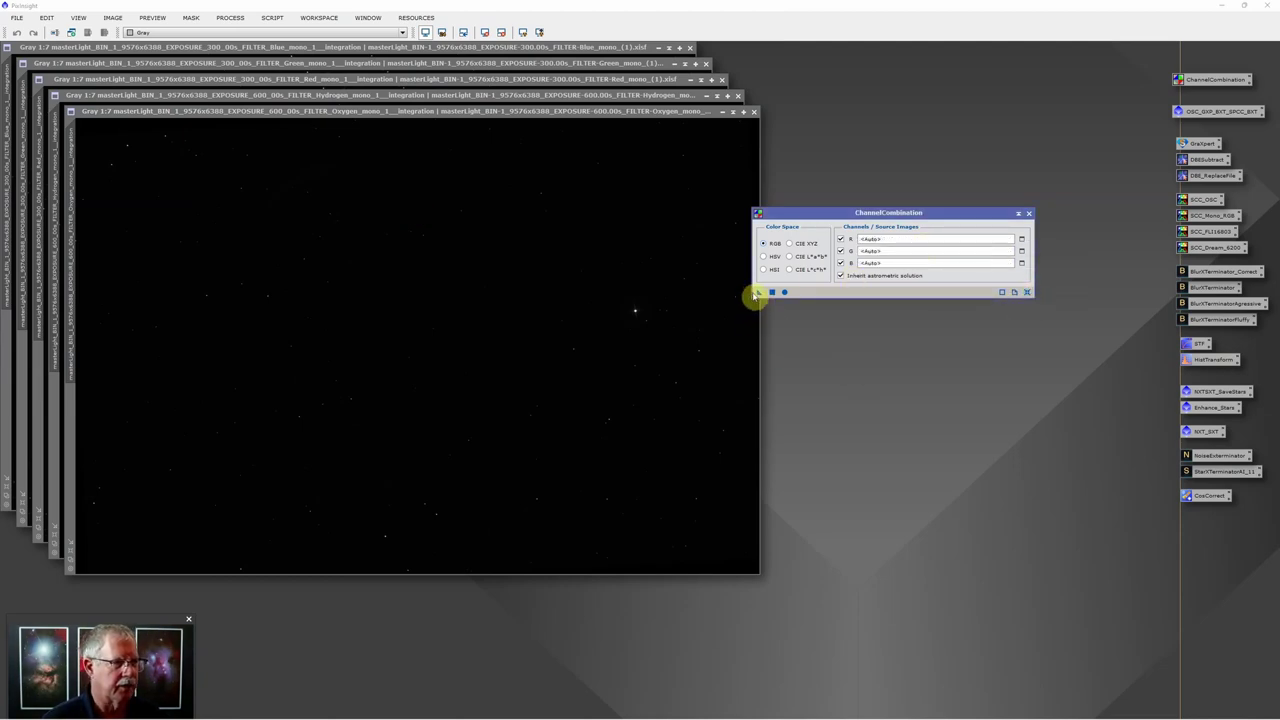
drag(811, 218, 823, 209)
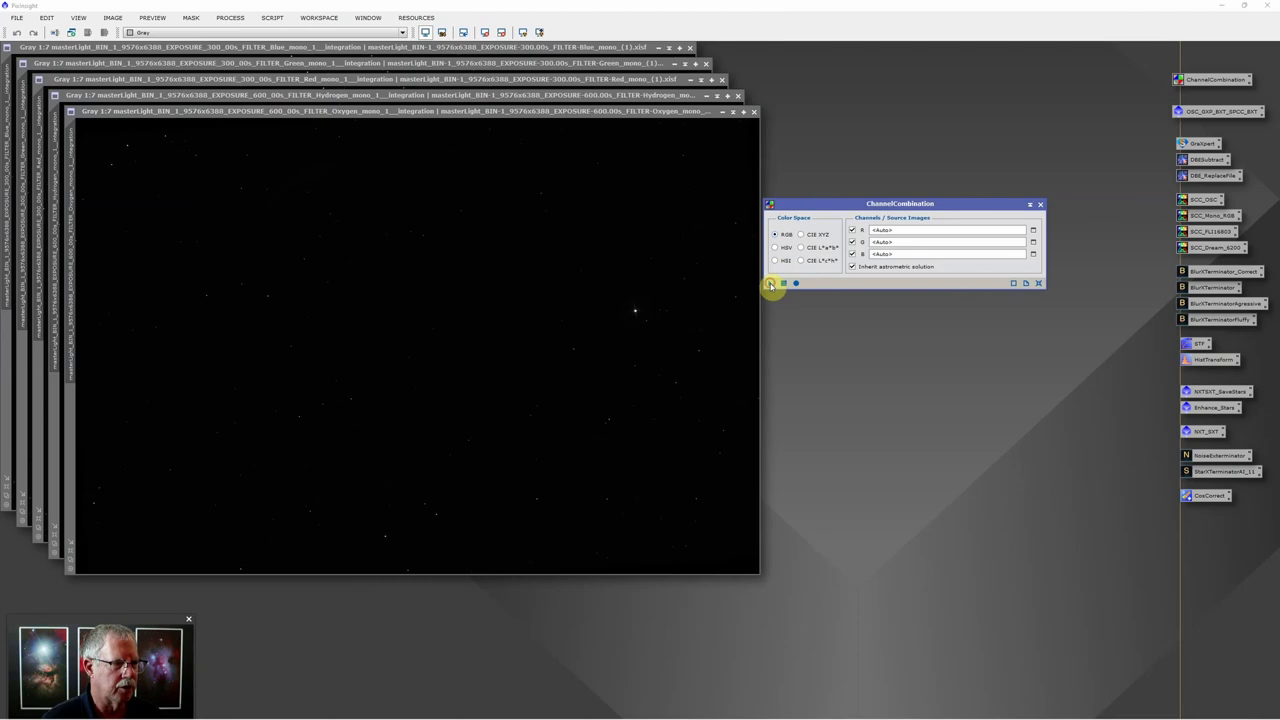
Step: Create a workspace process icon from the ChannelCombination instance and rename it CC
drag(770, 285, 966, 366)
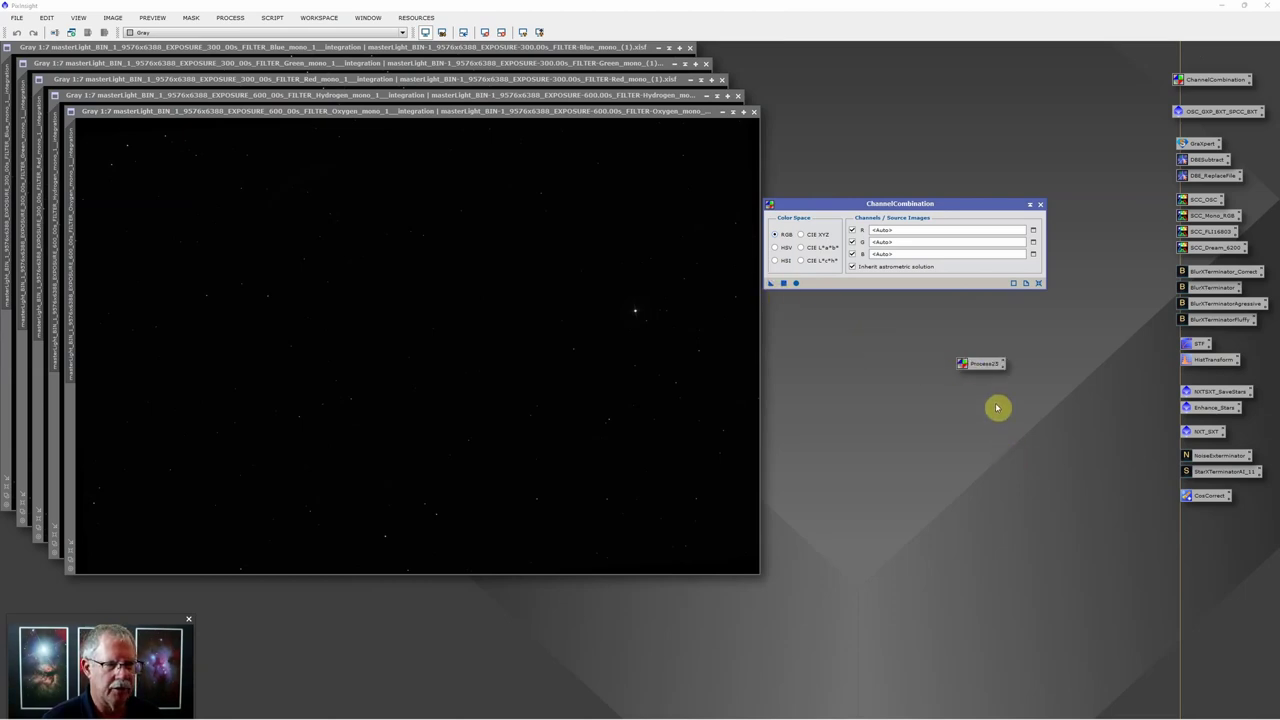
right_click(980, 364)
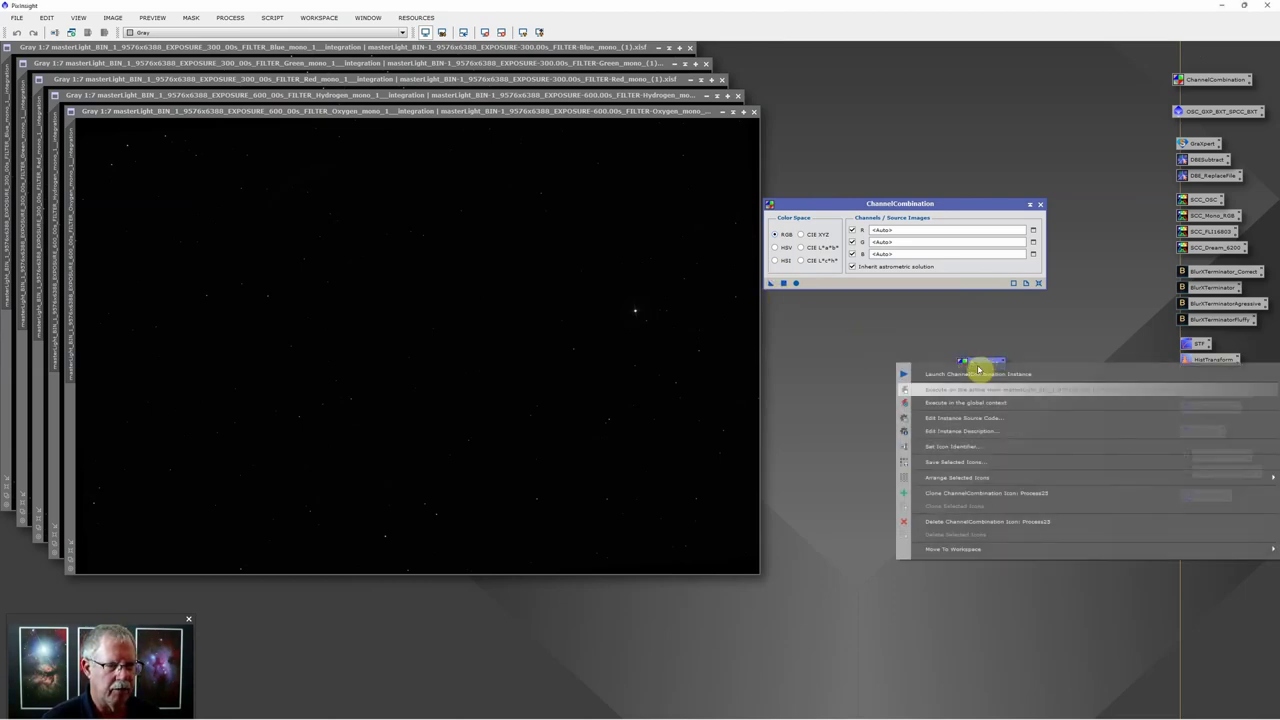
click(965, 449)
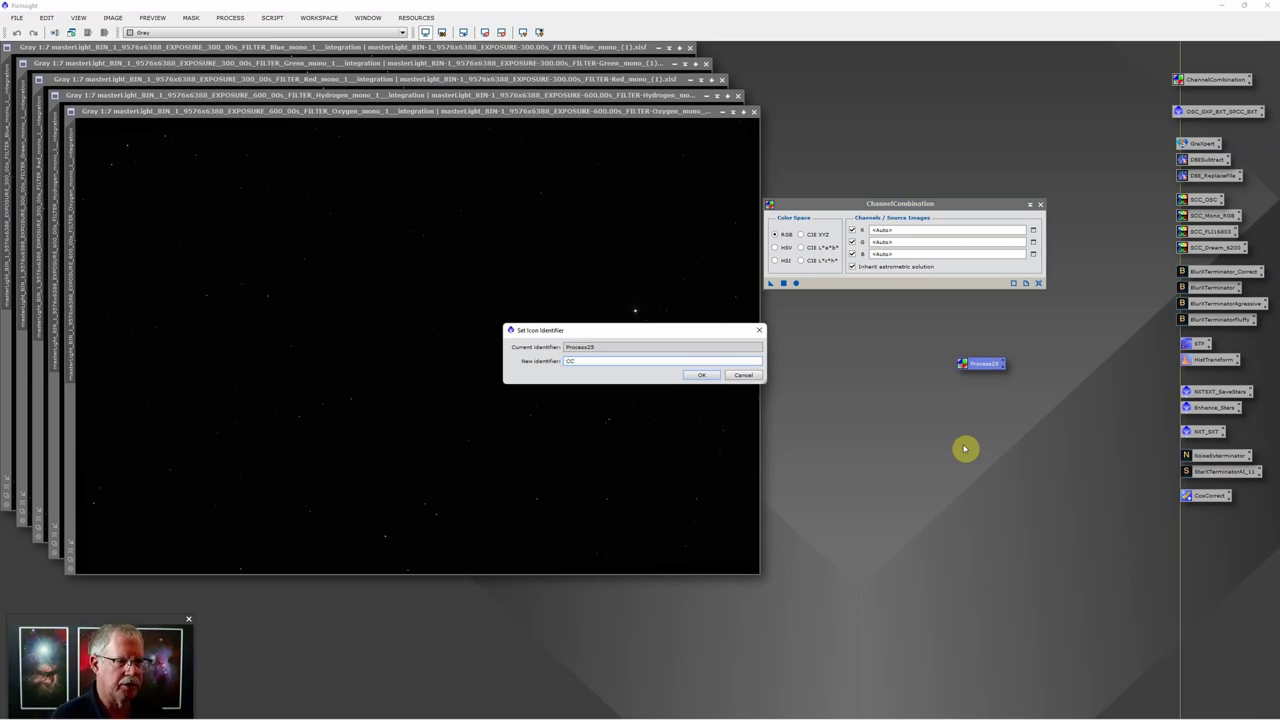
text(CC)
key(Return)
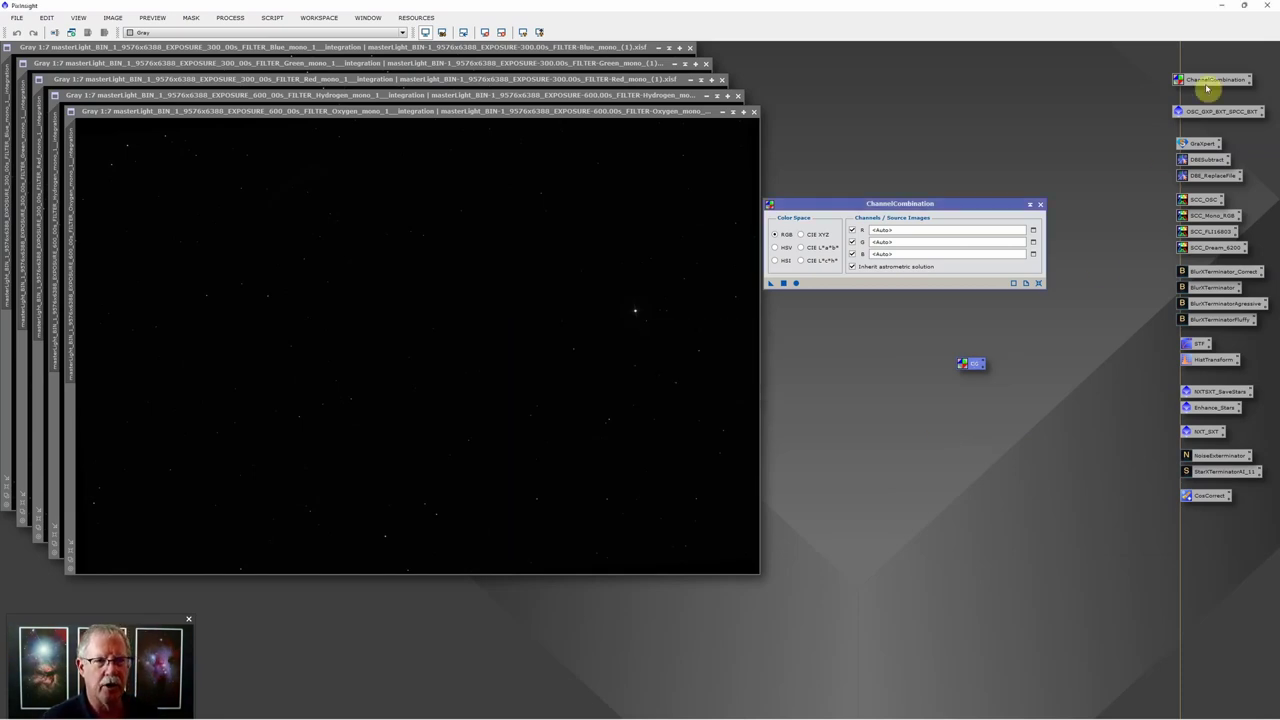
Step: Move the CC icon toward the other process icons and back, and delete it from the workspace
drag(973, 366, 1165, 99)
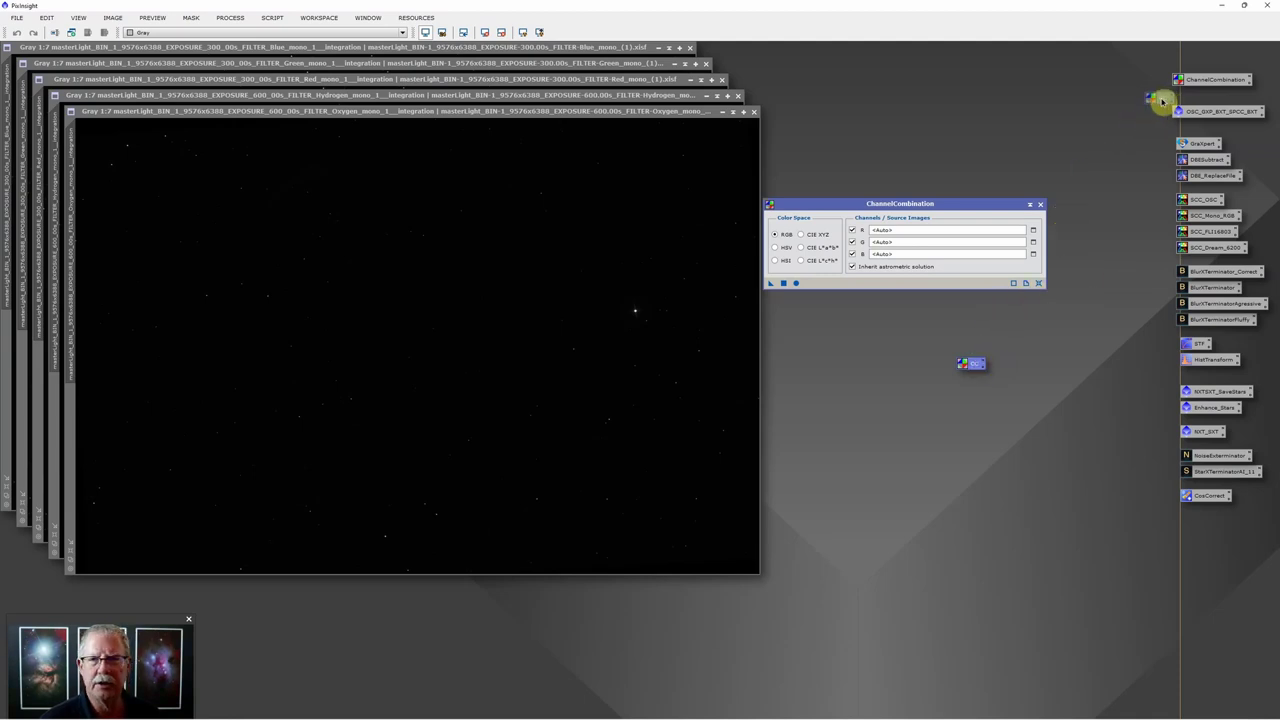
drag(1161, 101, 1015, 394)
right_click(1020, 394)
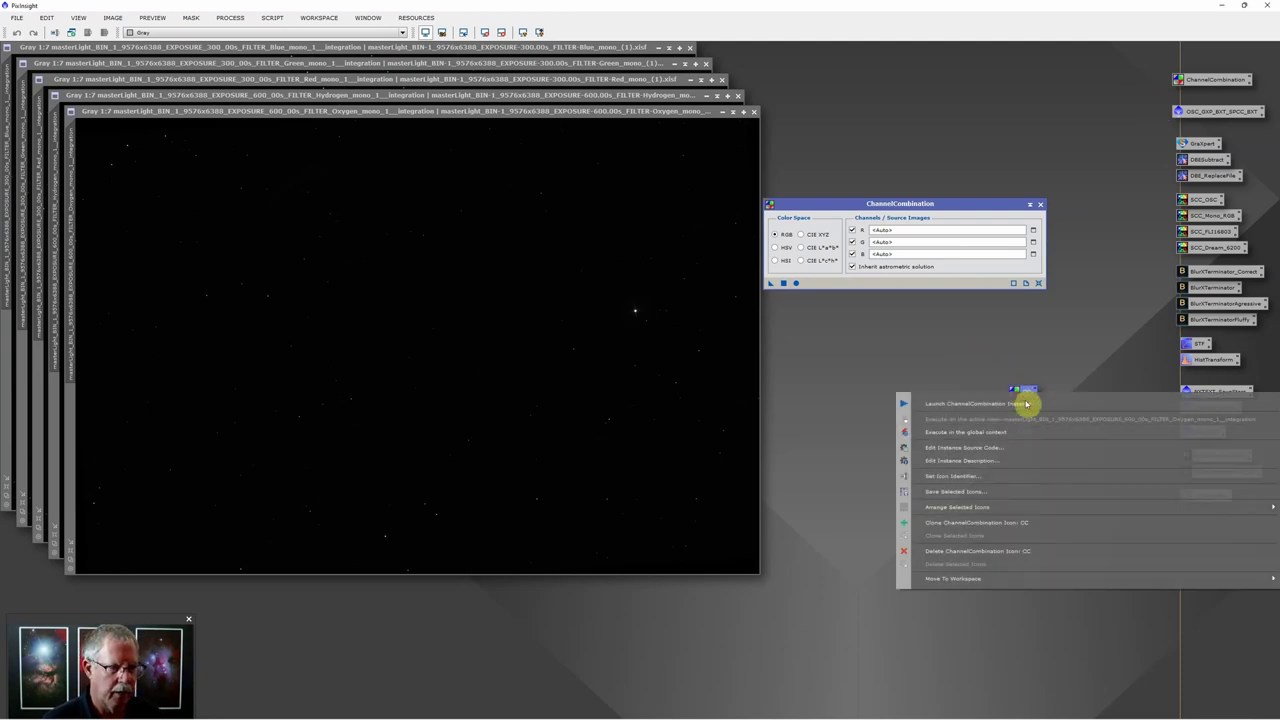
click(965, 540)
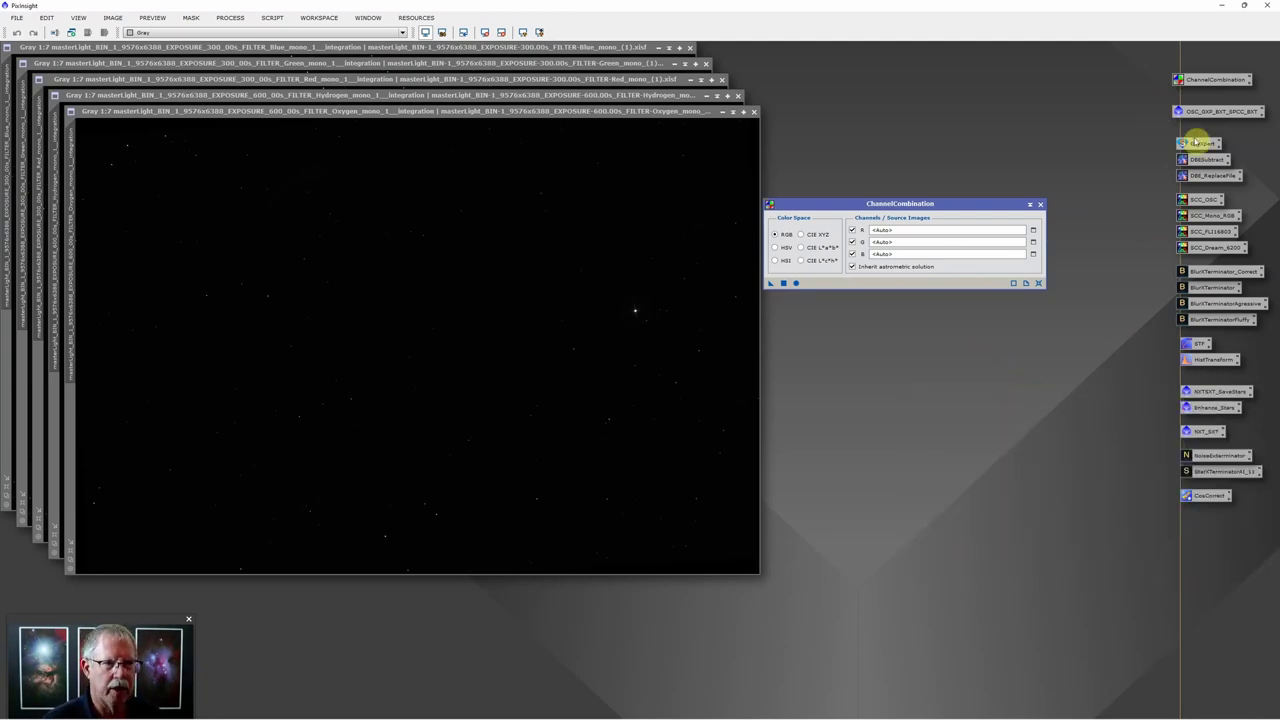
Step: Assign the Red, Green and Blue 300 s masters to the R, G and B channels and combine them into a new RGB image
click(1034, 229)
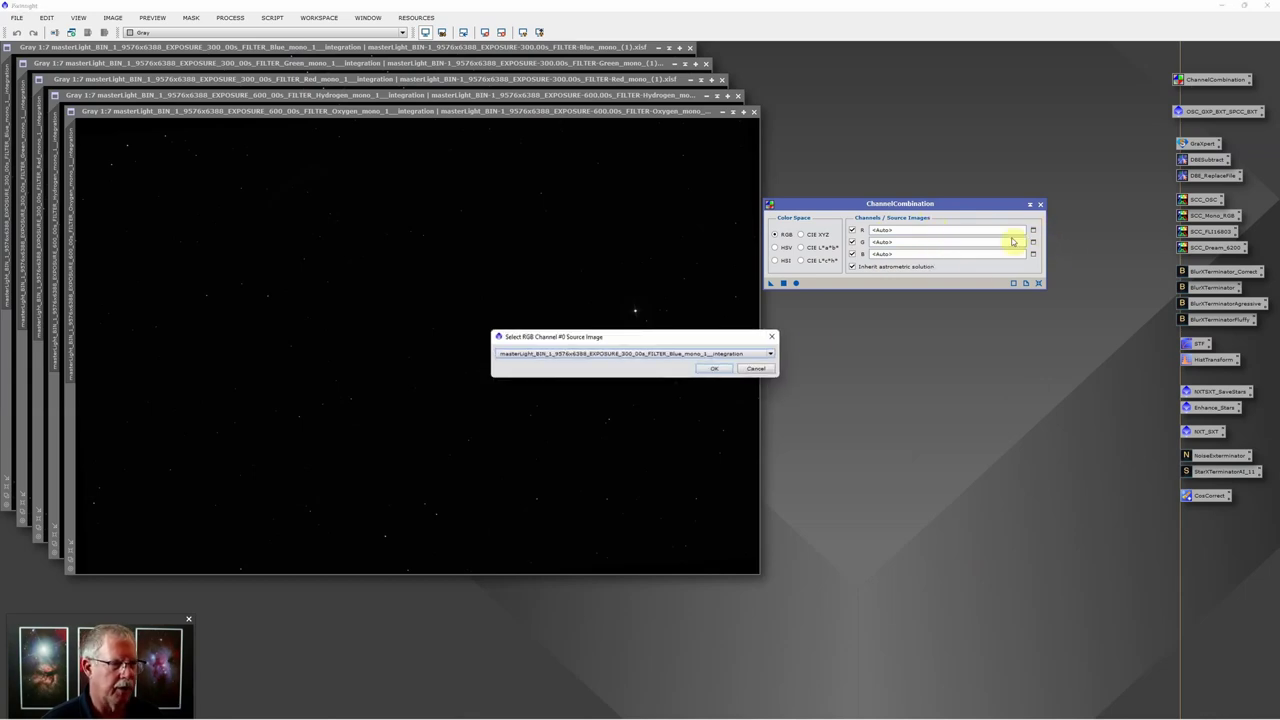
click(770, 354)
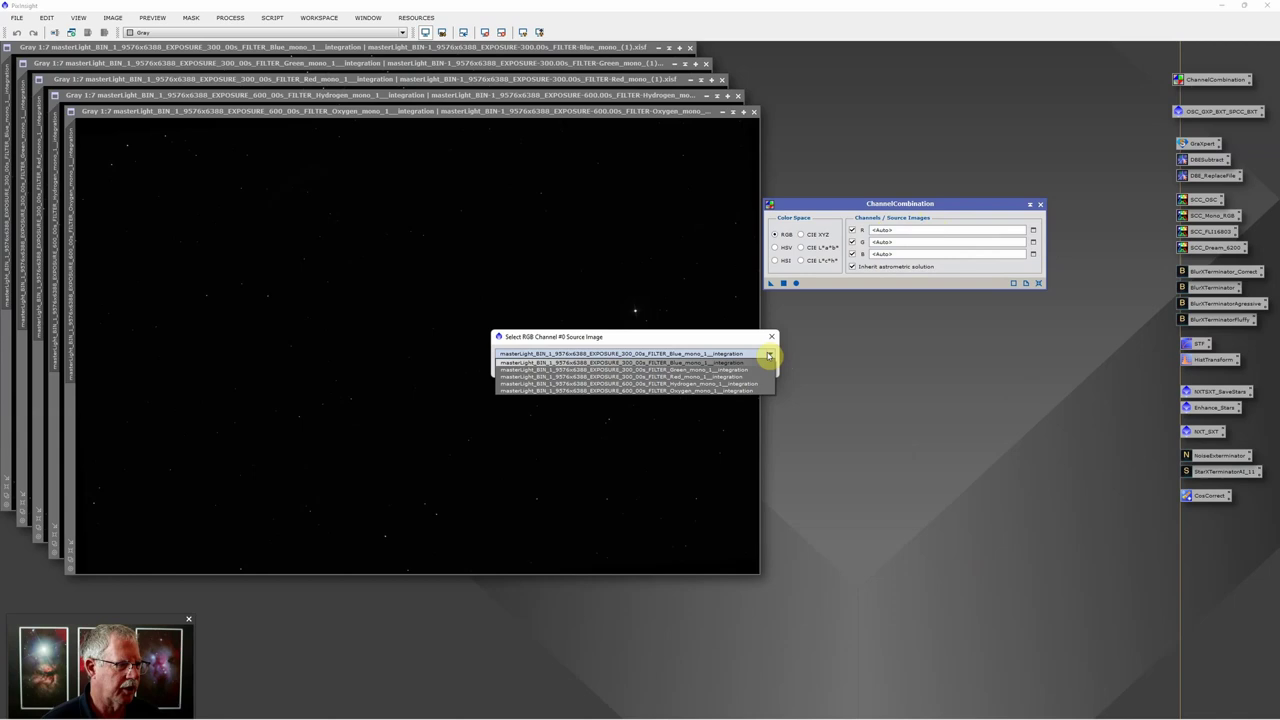
click(687, 377)
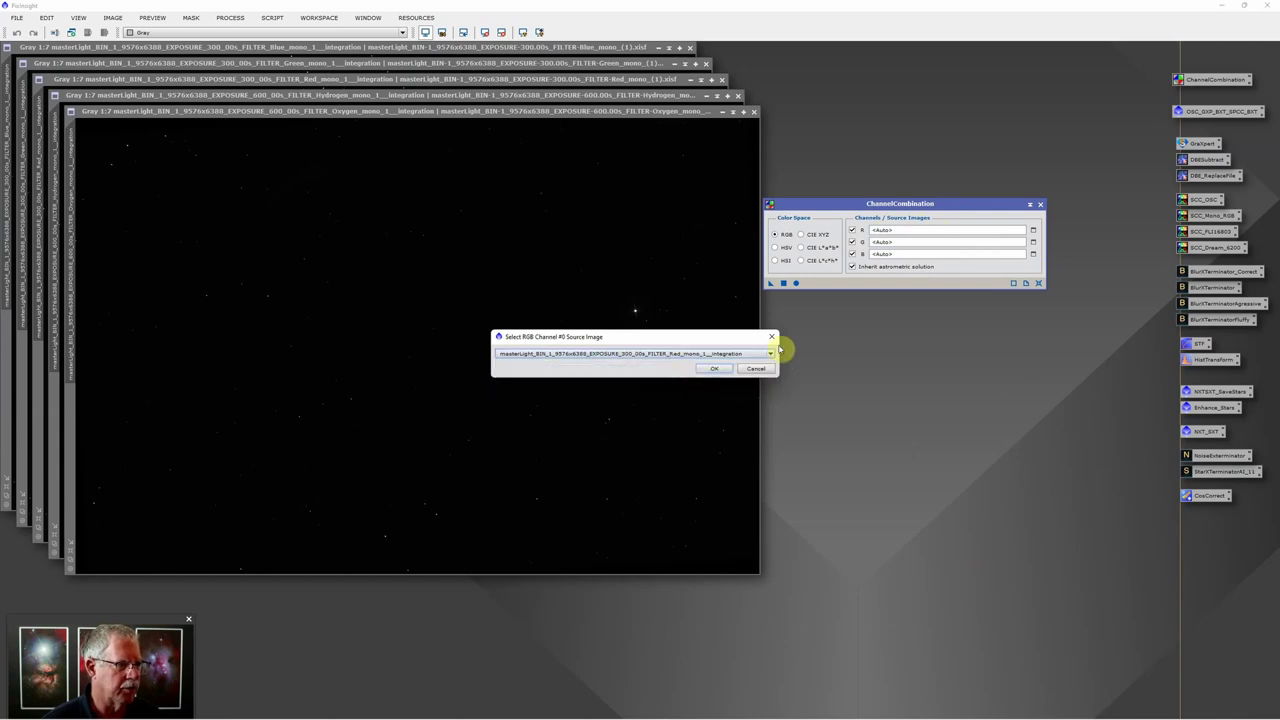
click(722, 364)
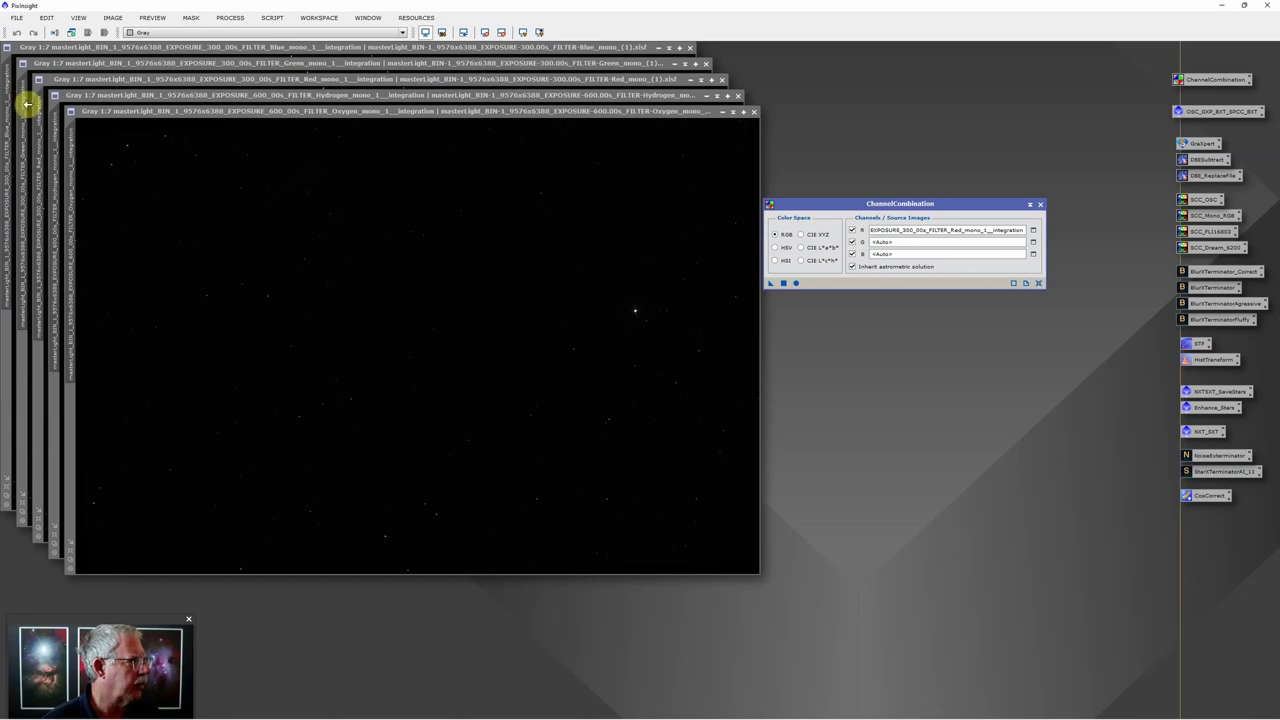
drag(27, 105, 928, 243)
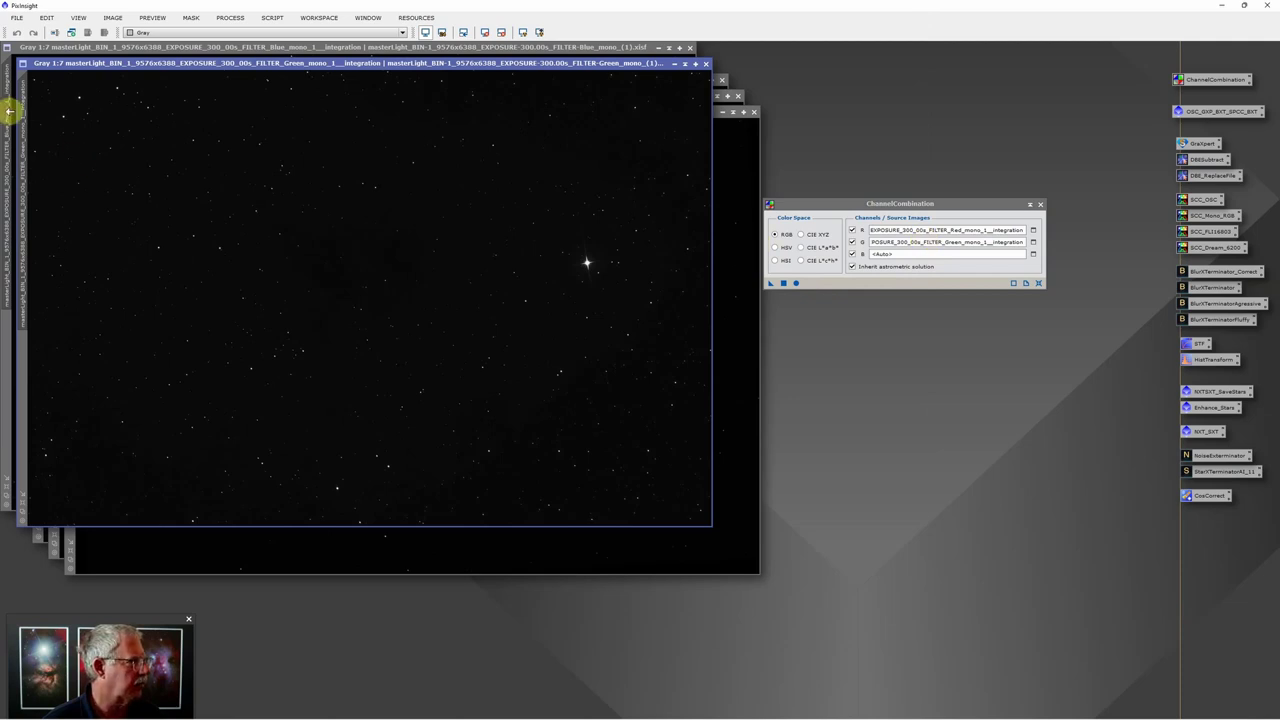
drag(9, 112, 958, 253)
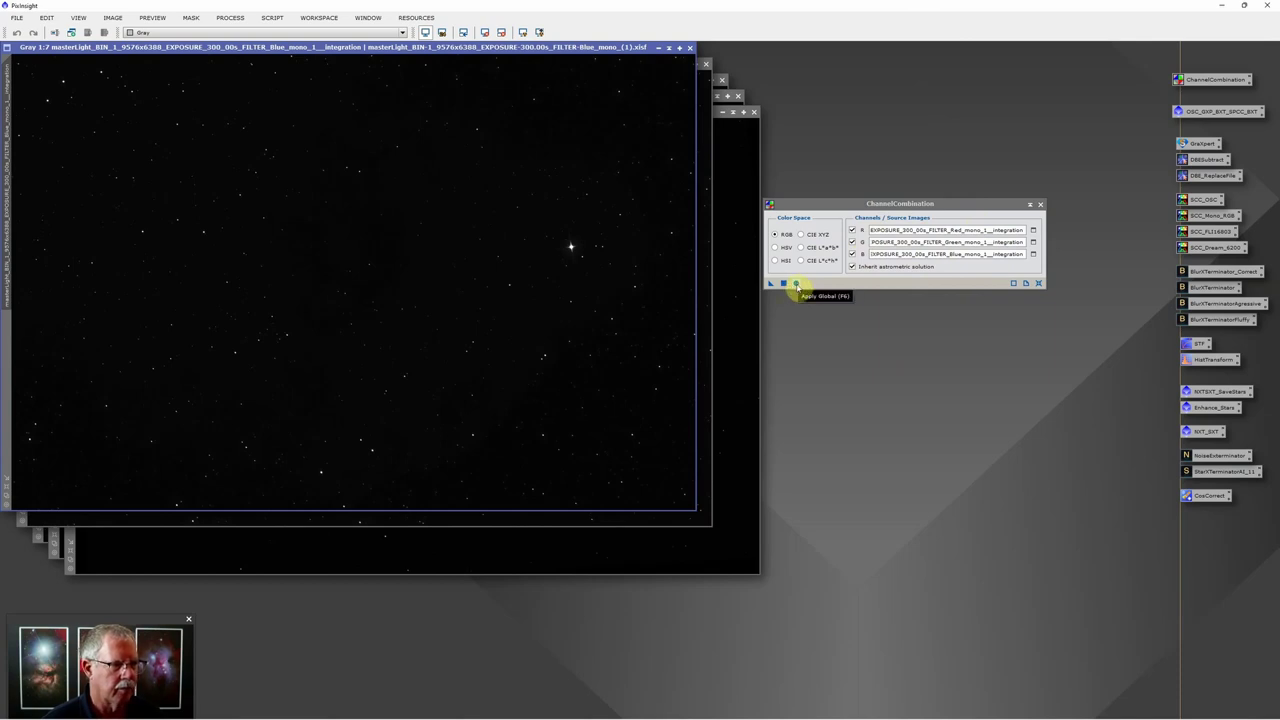
click(797, 285)
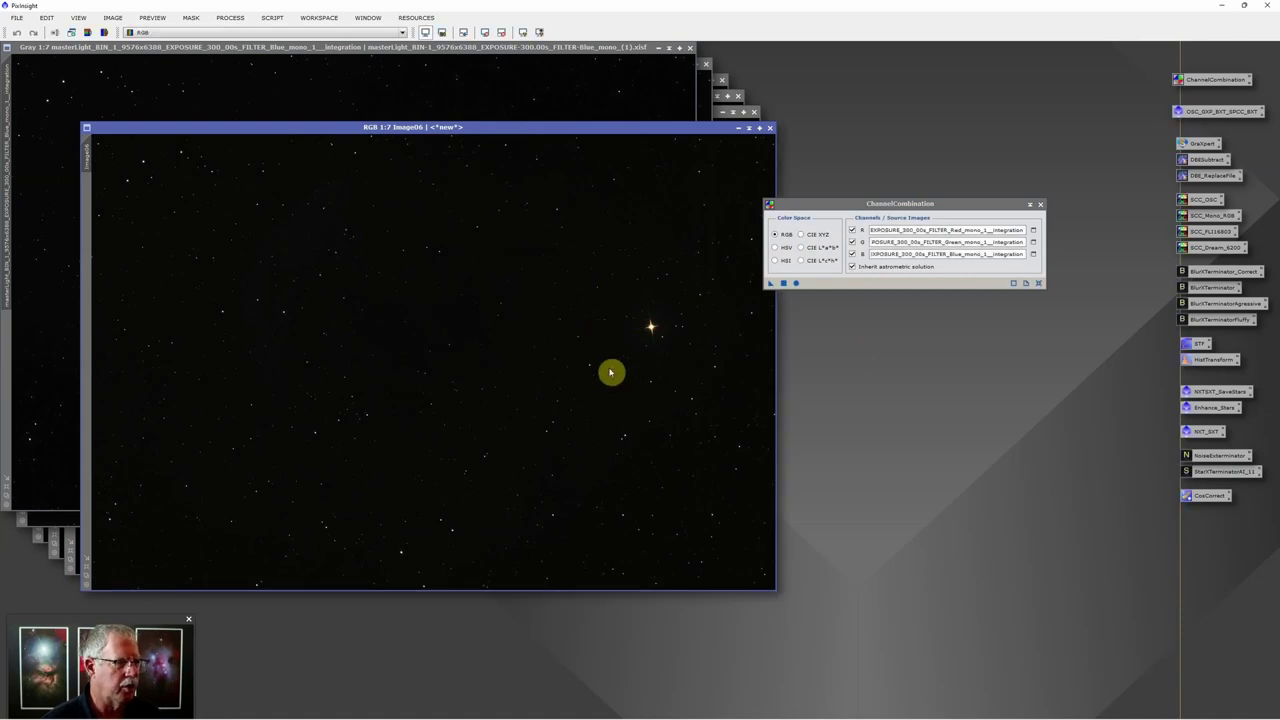
Step: Close ChannelCombination and the Blue, Green and Red master images, keeping the combined RGB image clear of the other windows
click(1041, 205)
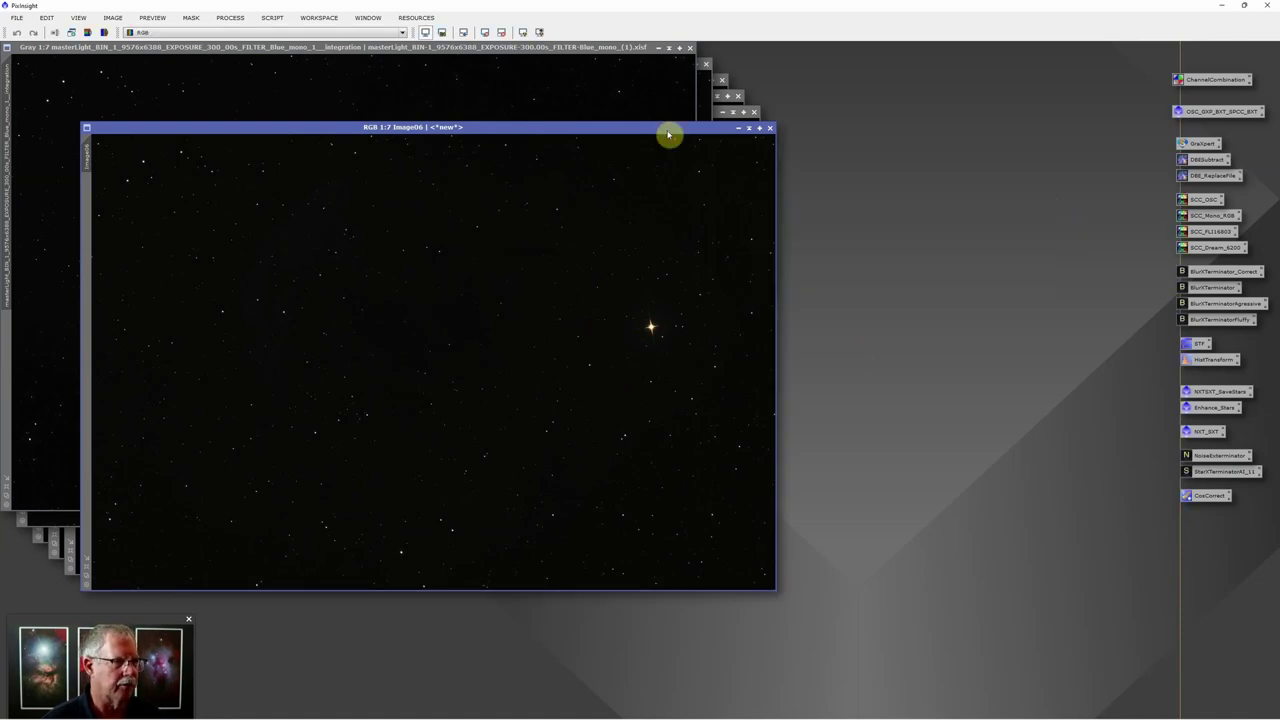
drag(641, 126, 735, 155)
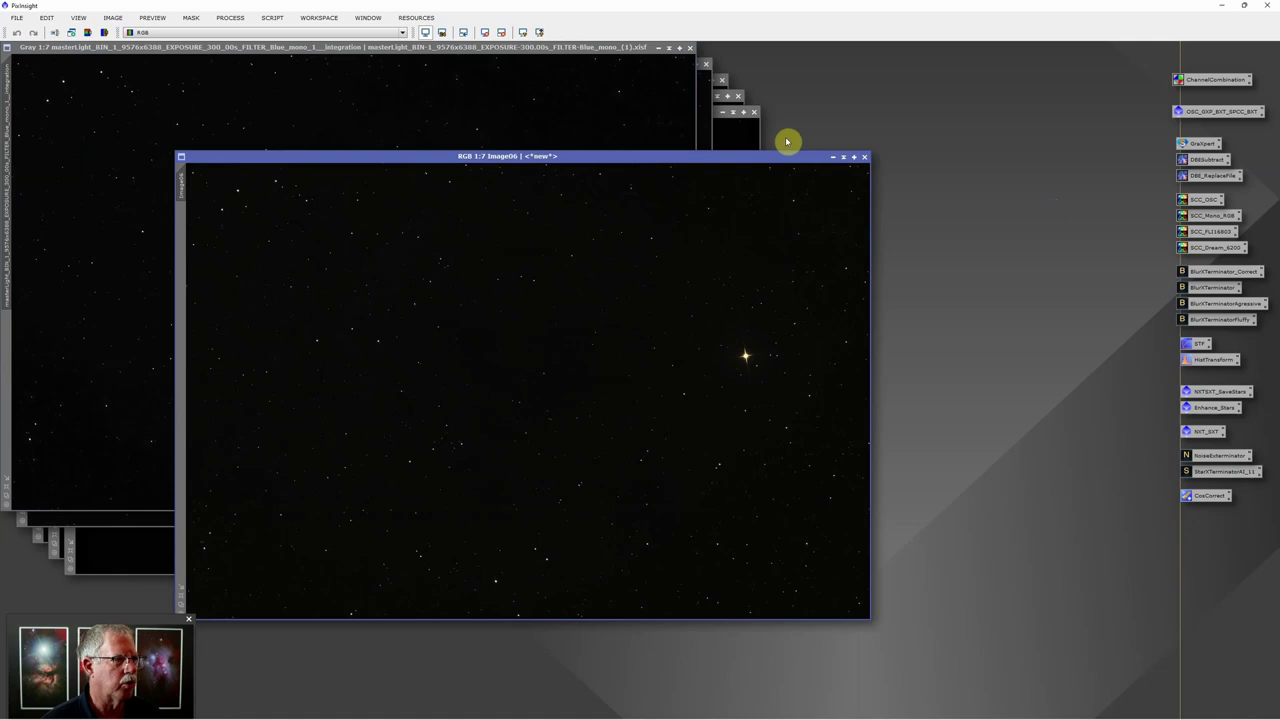
click(690, 49)
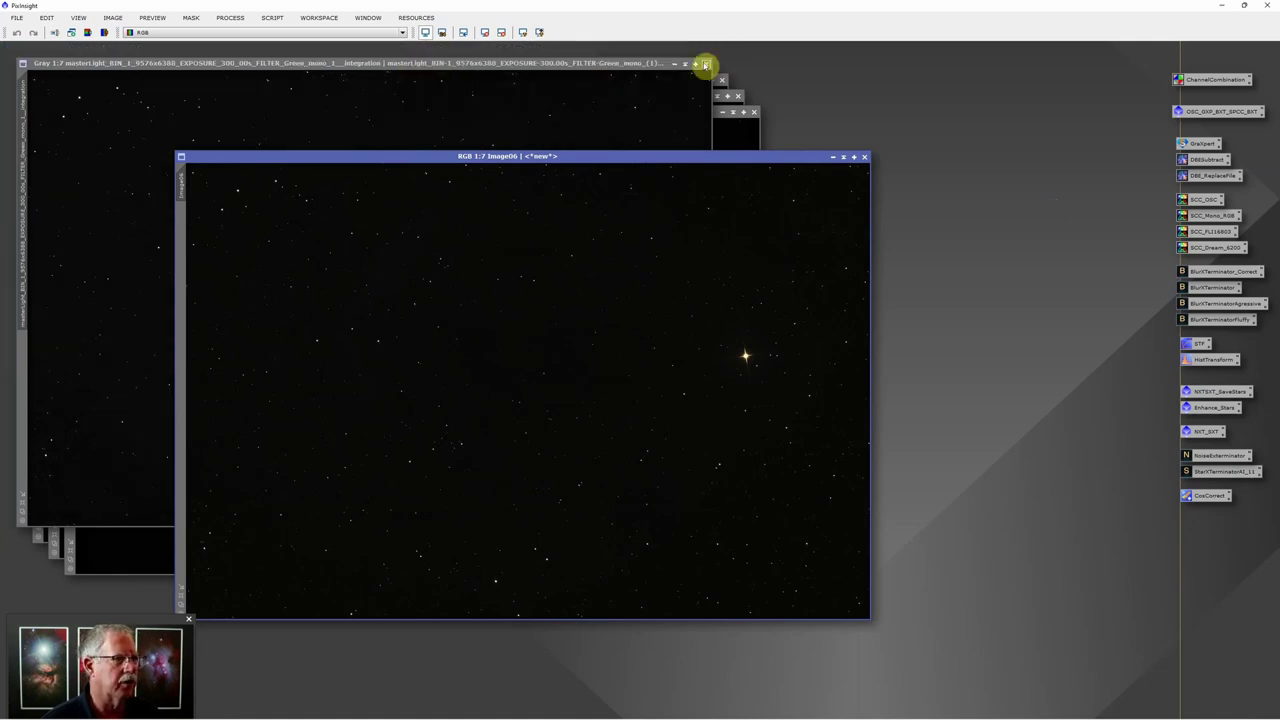
click(706, 65)
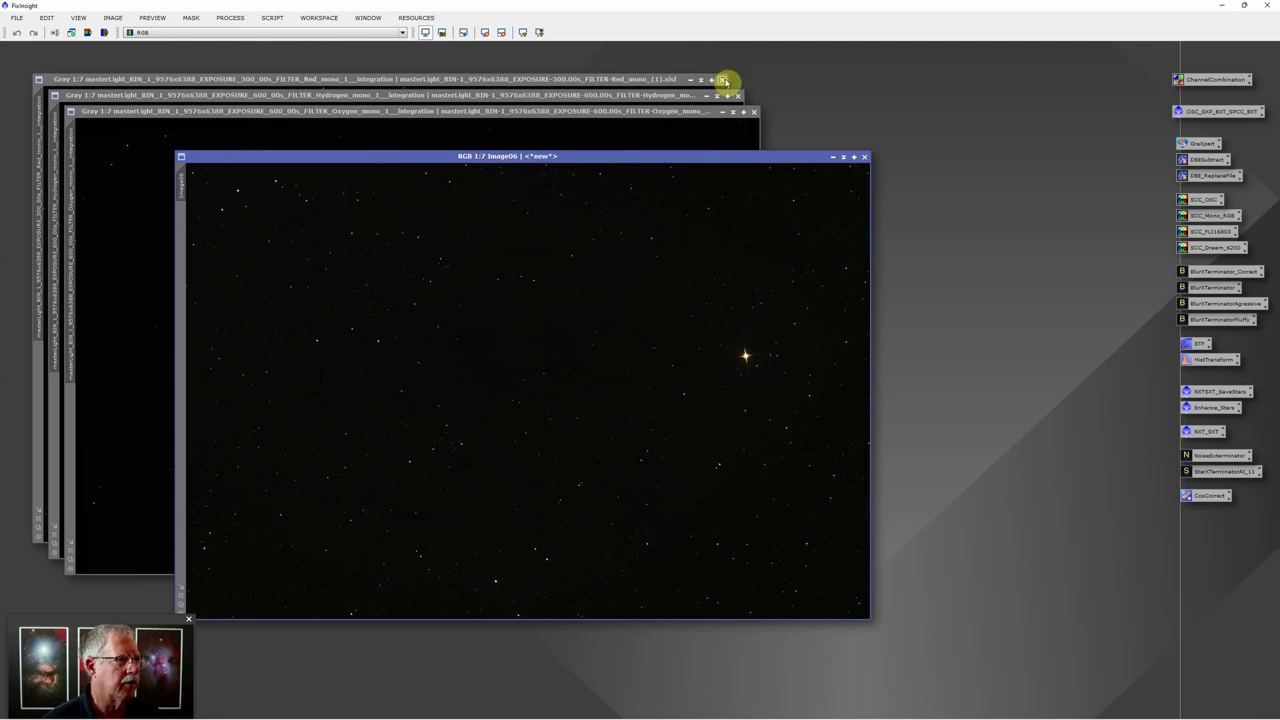
click(723, 80)
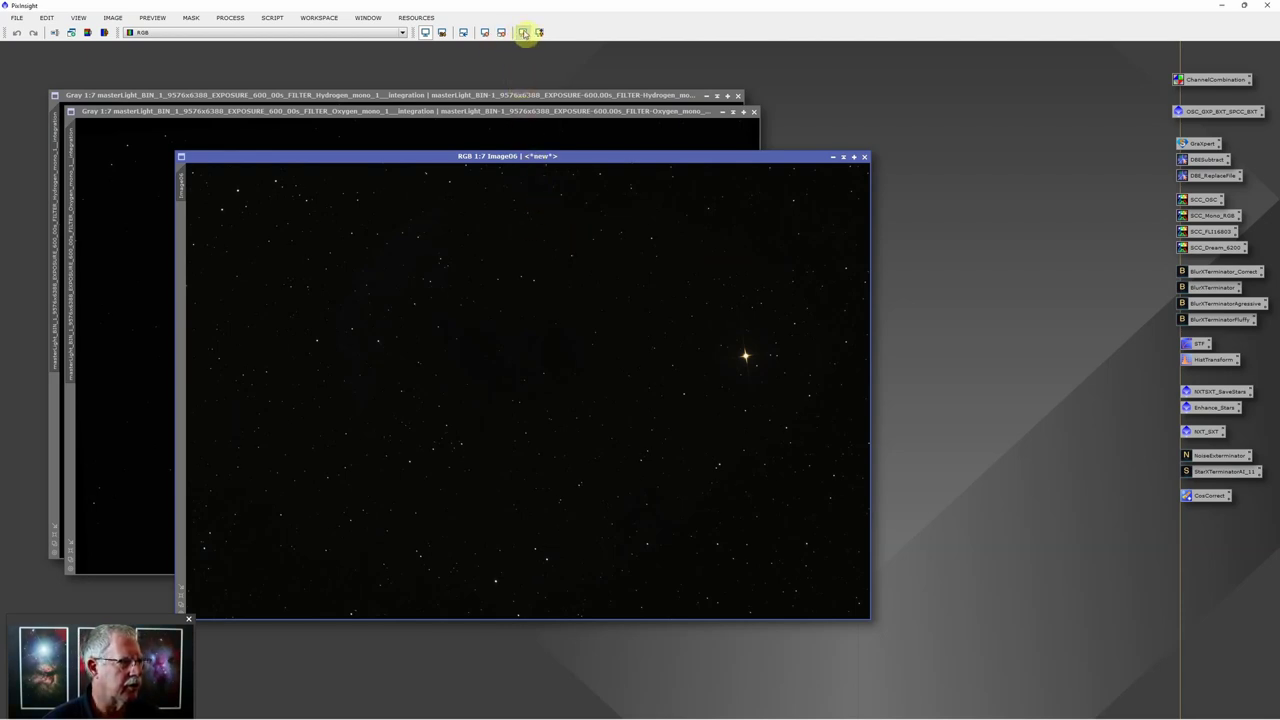
Step: Apply an STF AutoStretch to the combined RGB image and shift its window away from the narrowband masters
click(523, 32)
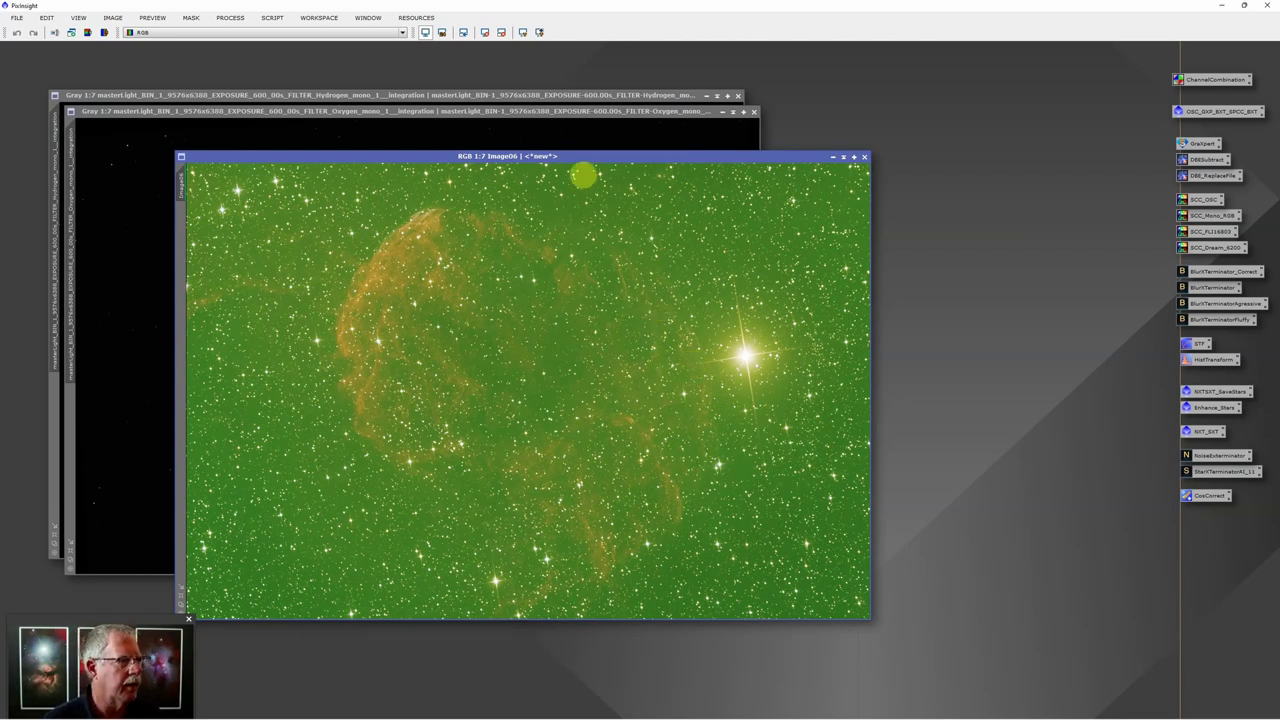
drag(575, 157, 581, 158)
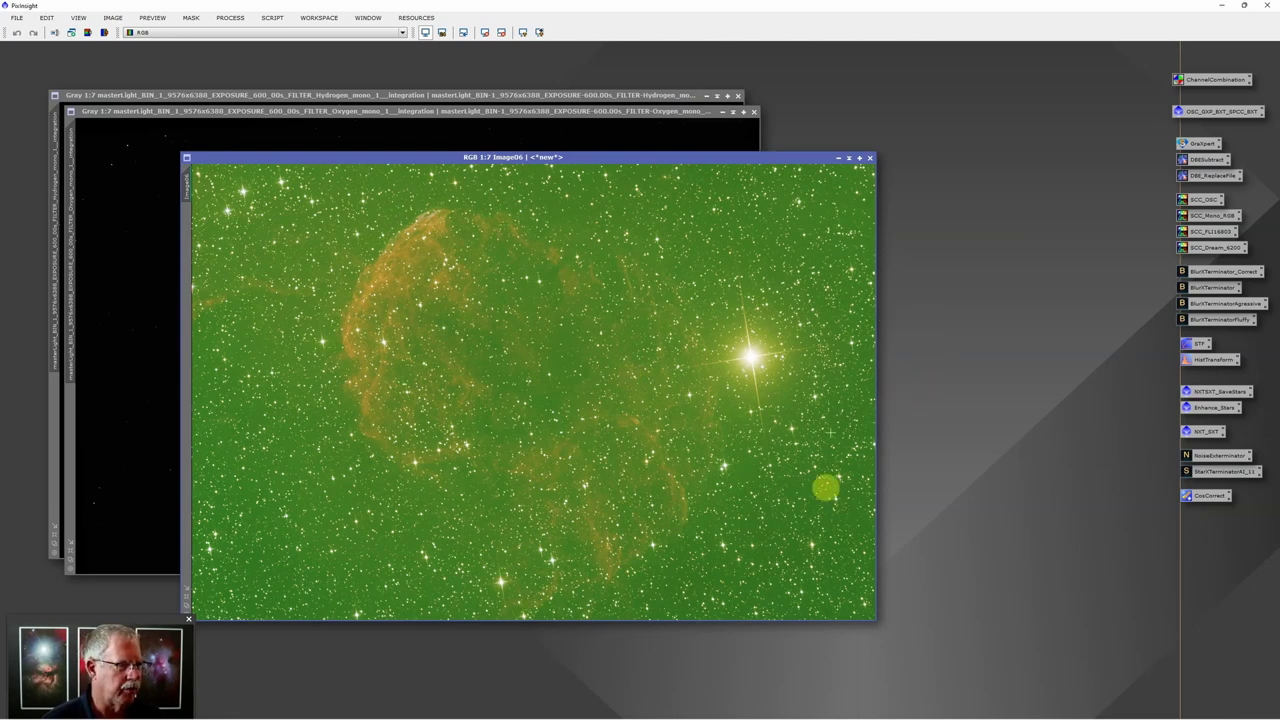
drag(548, 160, 626, 188)
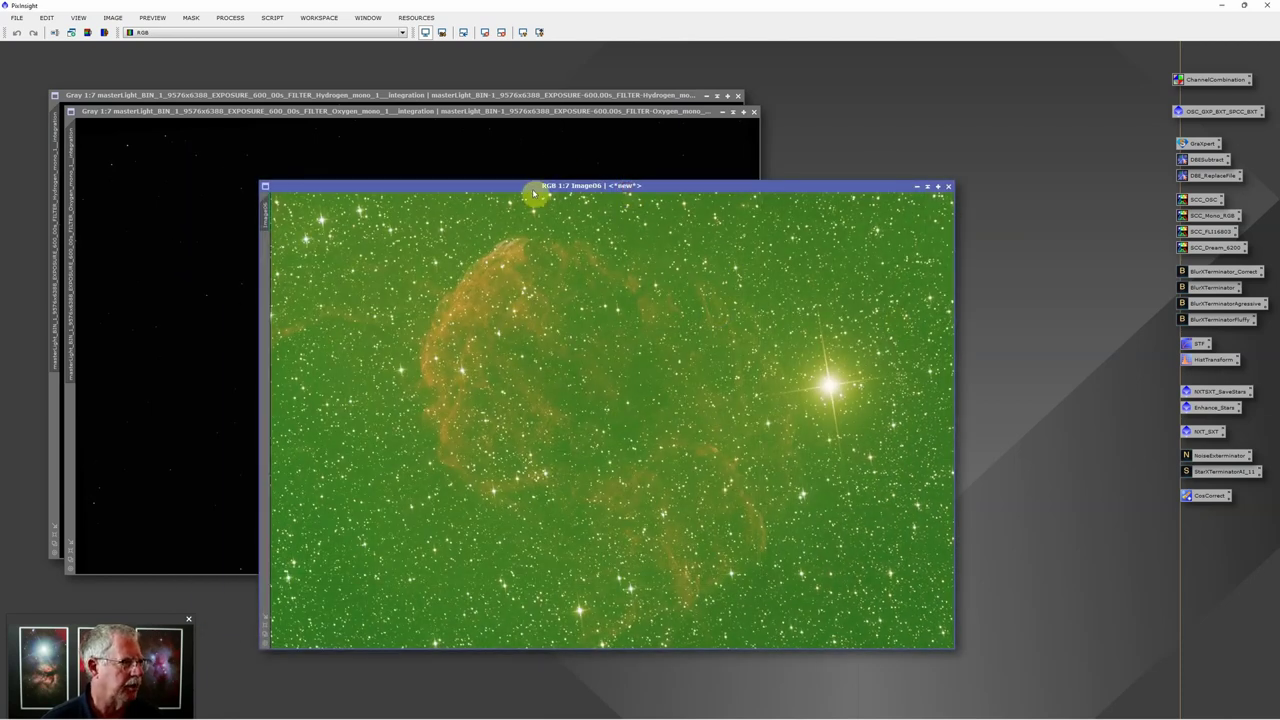
Step: Apply an STF AutoStretch to the Oxygen and Hydrogen masters and offset the Hydrogen window to expose the Oxygen image's edge
click(532, 111)
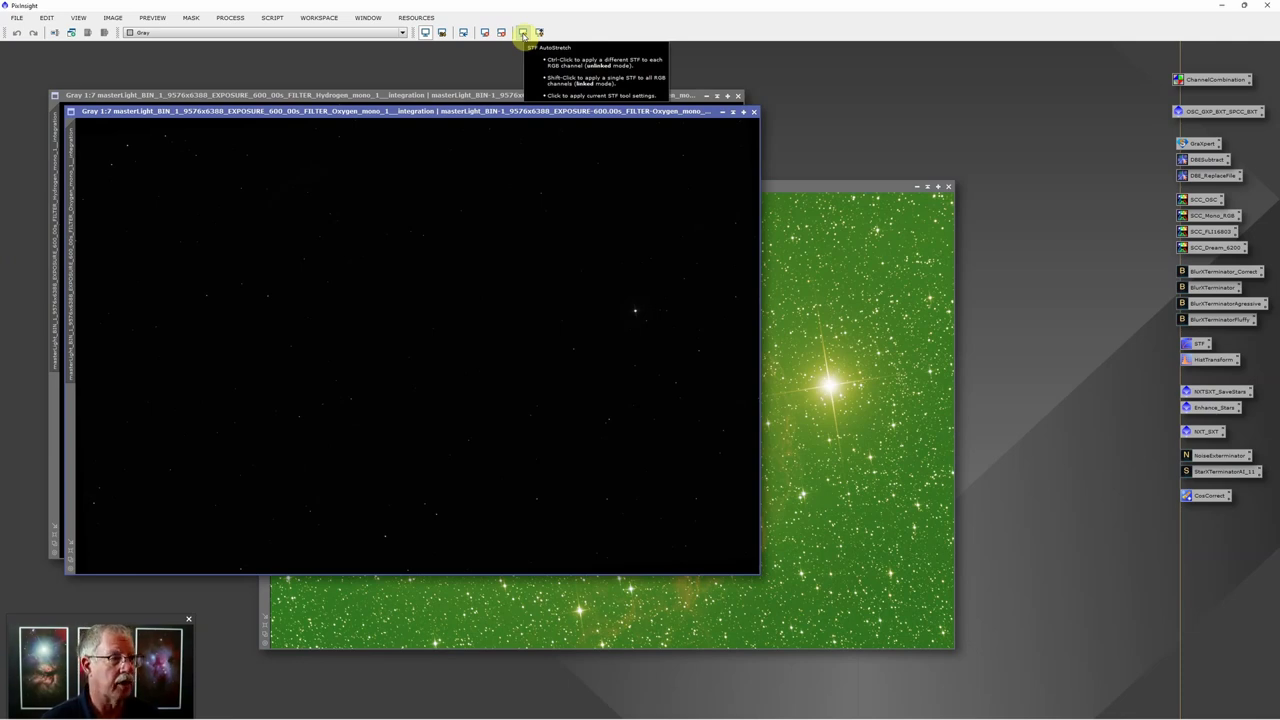
click(522, 33)
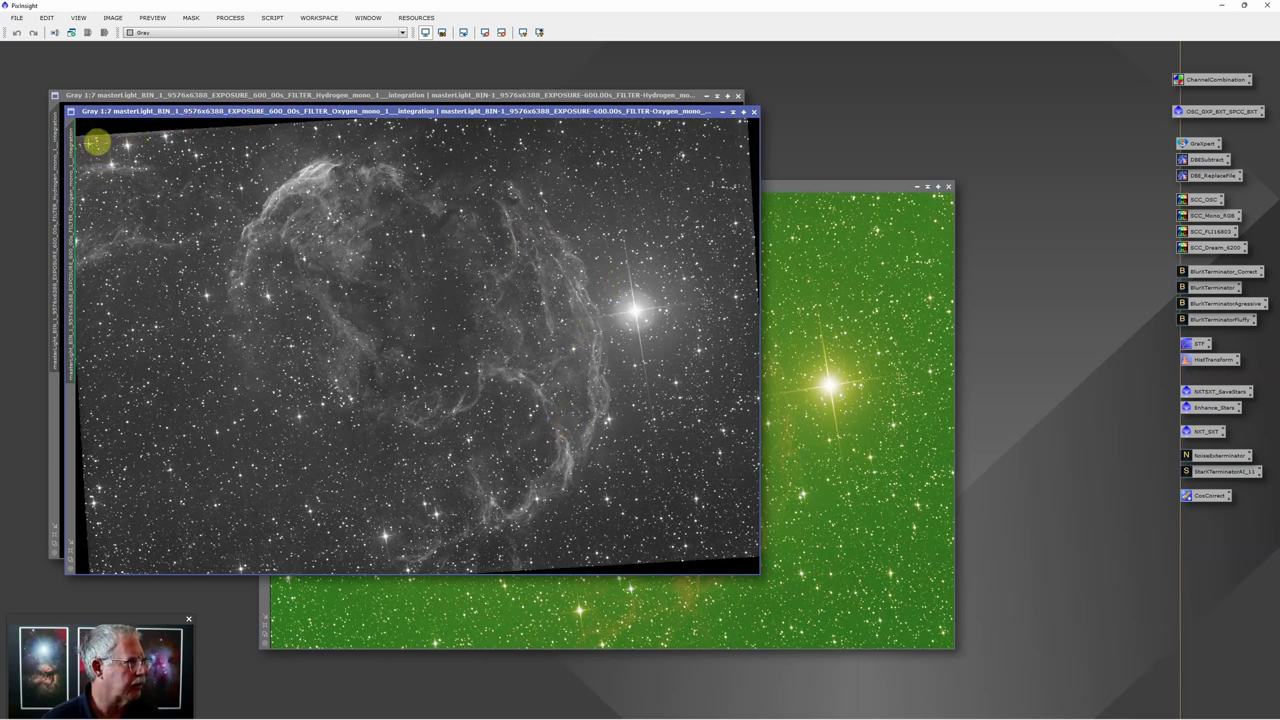
click(310, 96)
click(524, 32)
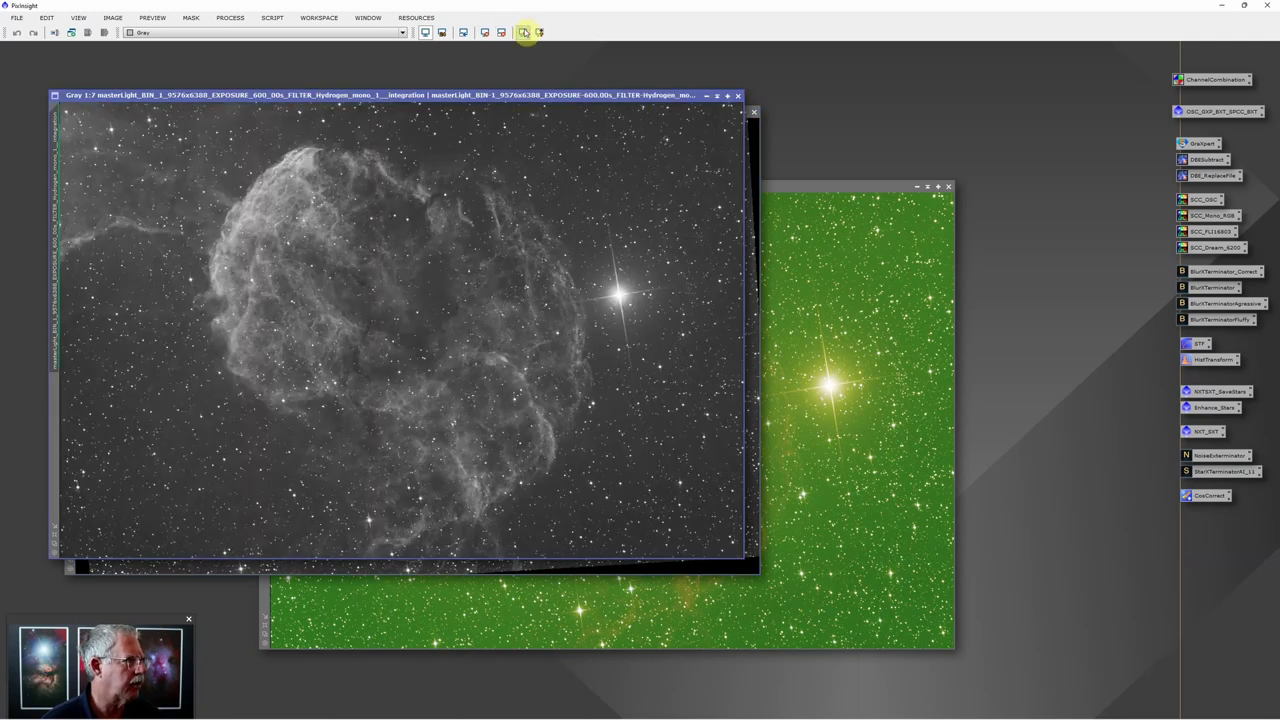
drag(413, 99, 474, 89)
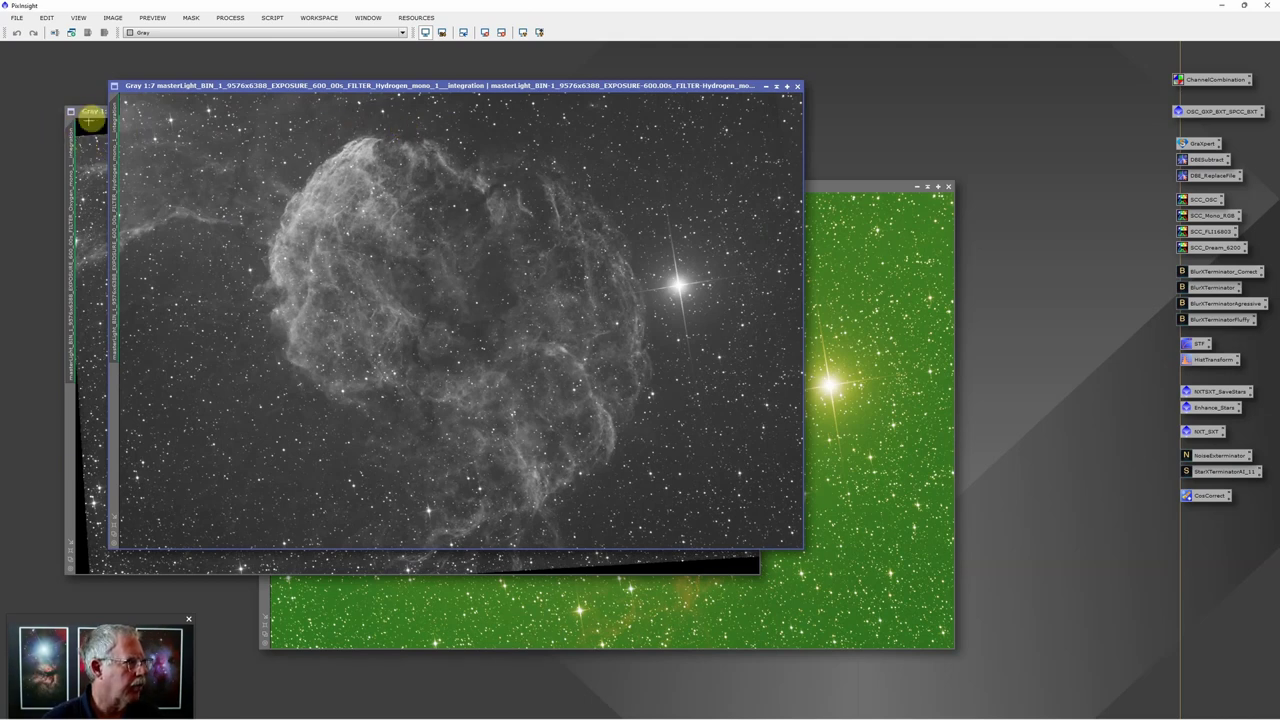
Step: Launch DynamicCrop and draw a crop frame of about 9414 by 5400 pixels on the Hydrogen master
click(813, 191)
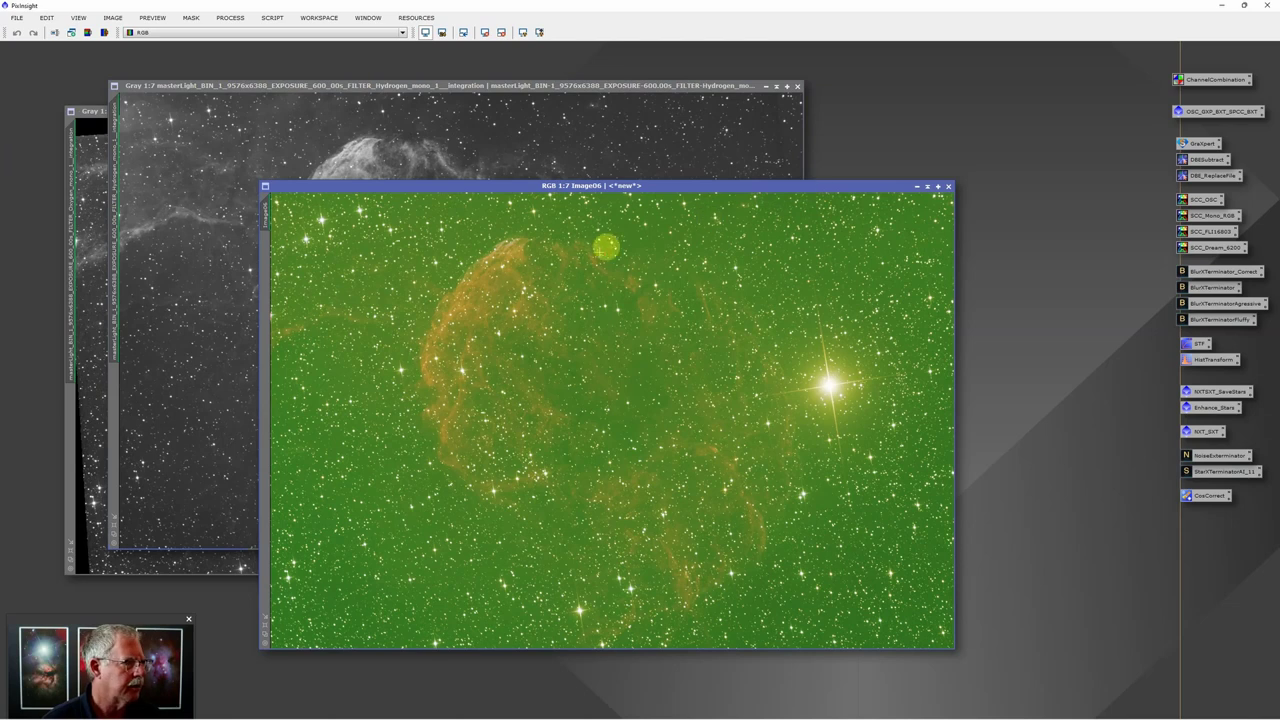
scroll(598, 252, down, 1)
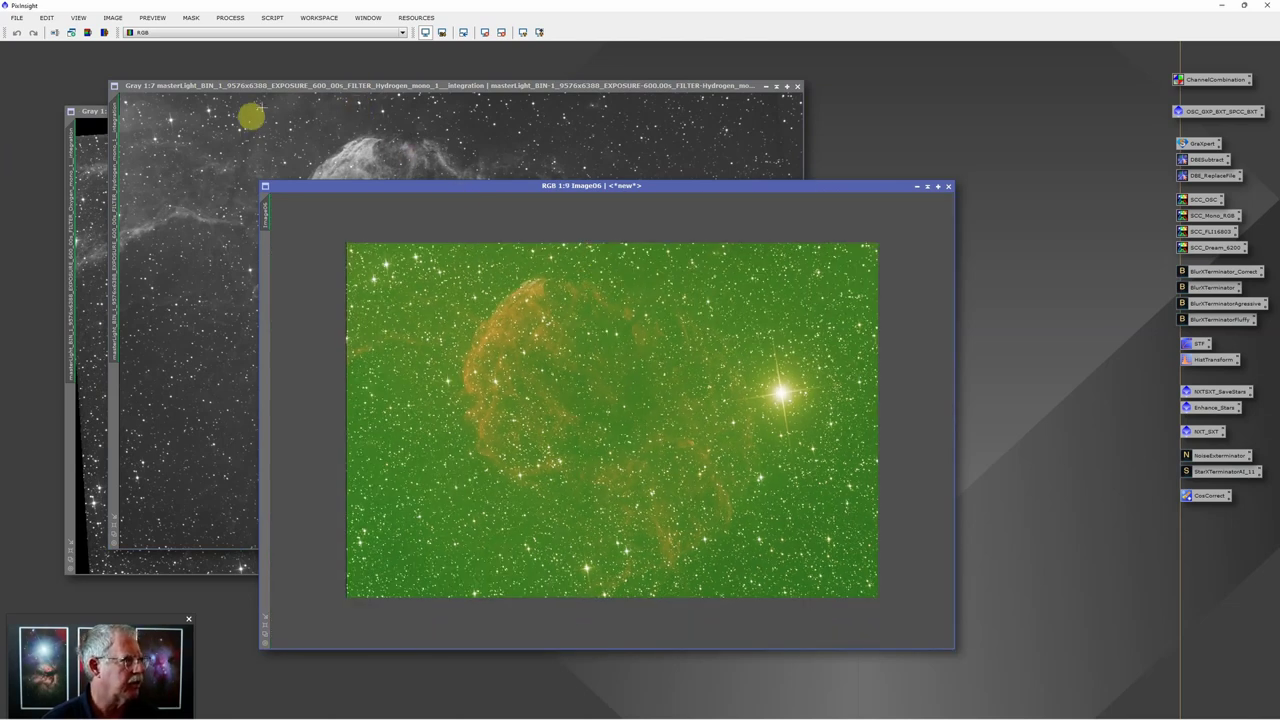
click(382, 89)
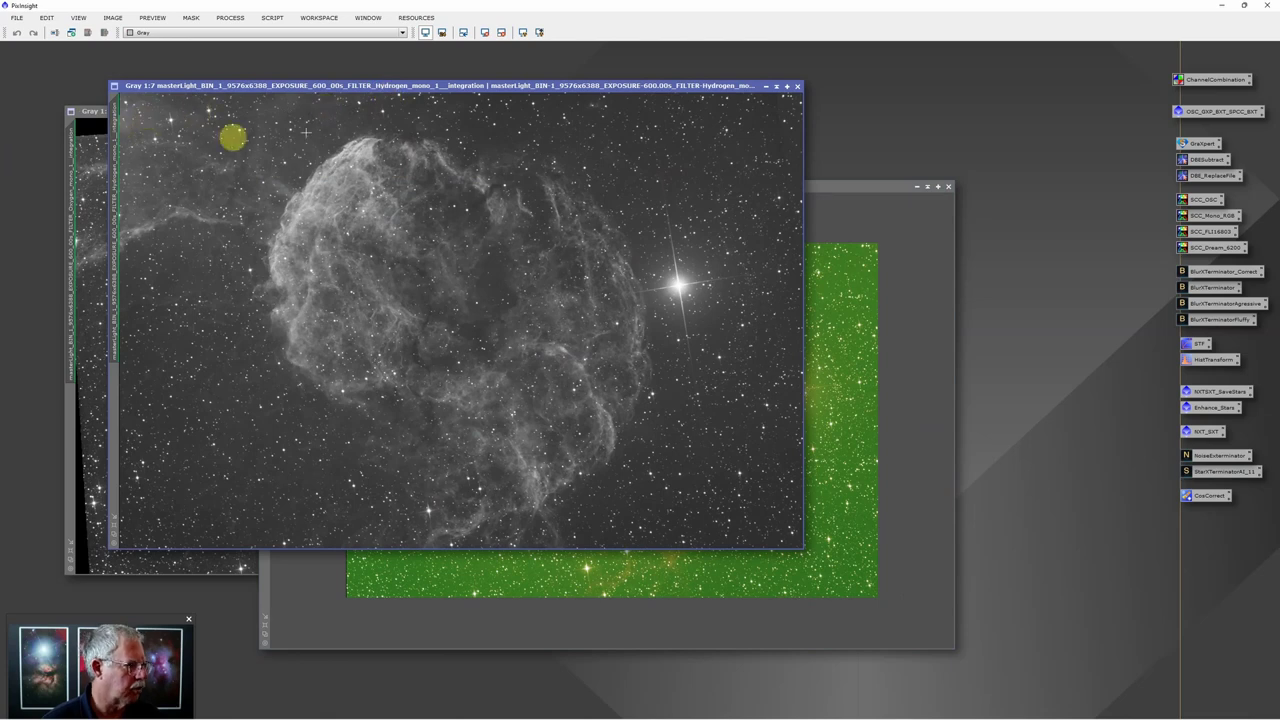
scroll(428, 151, down, 1)
scroll(428, 151, down, 1)
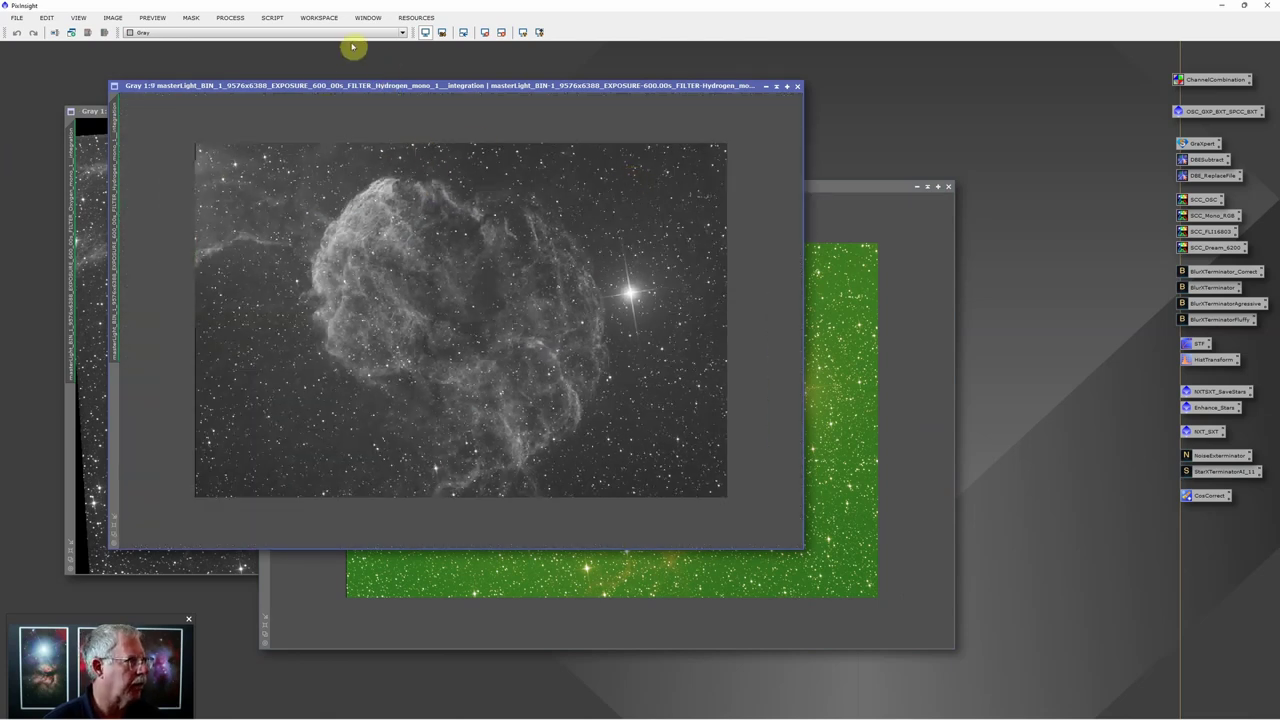
click(230, 18)
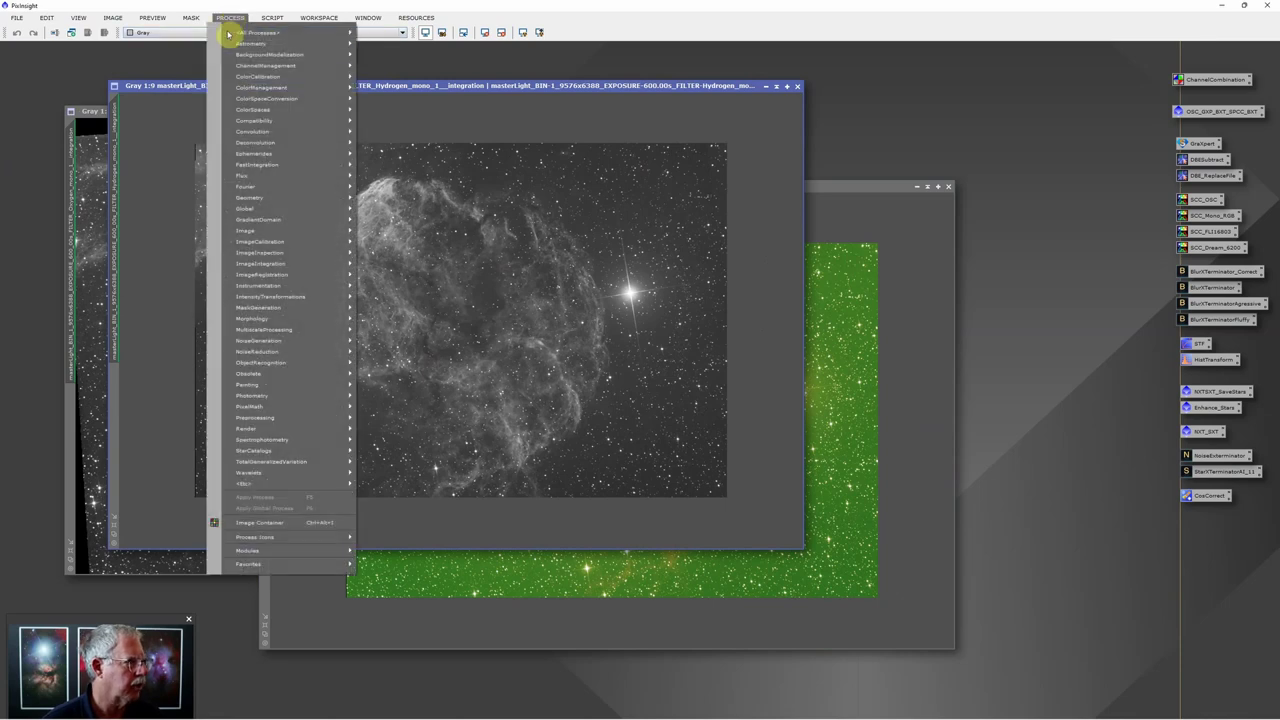
mouse_move(272, 33)
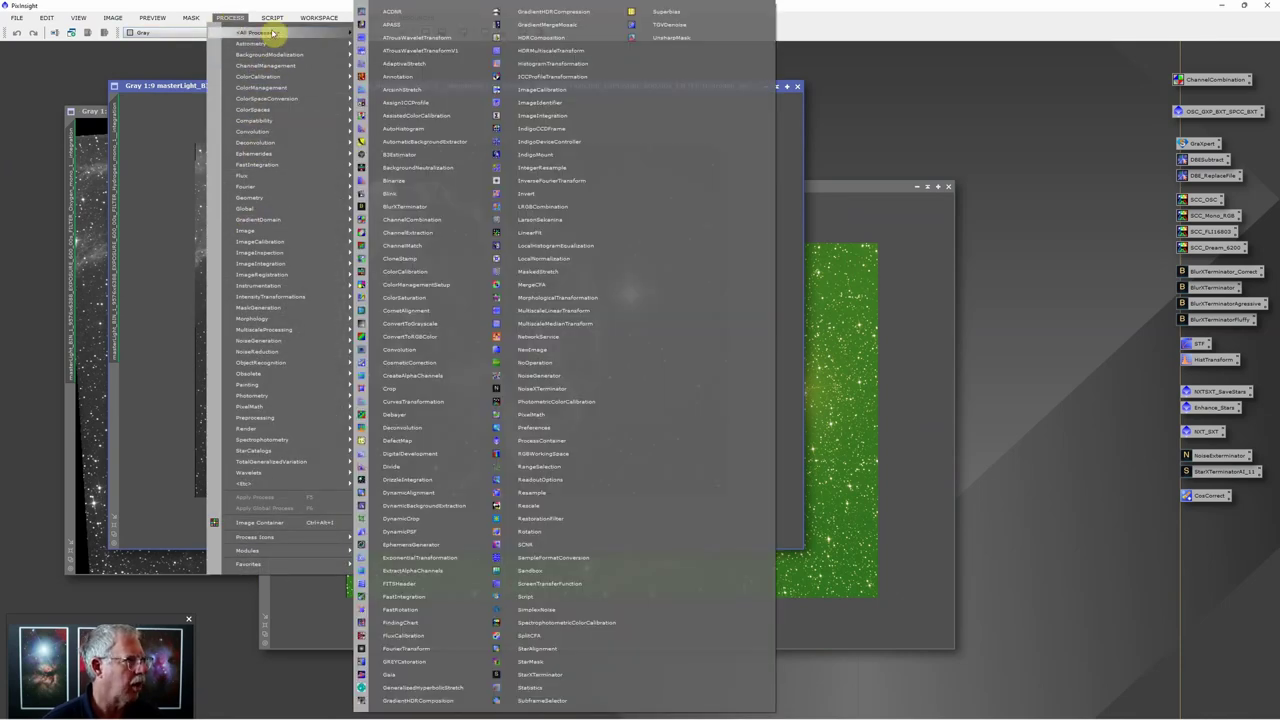
click(420, 520)
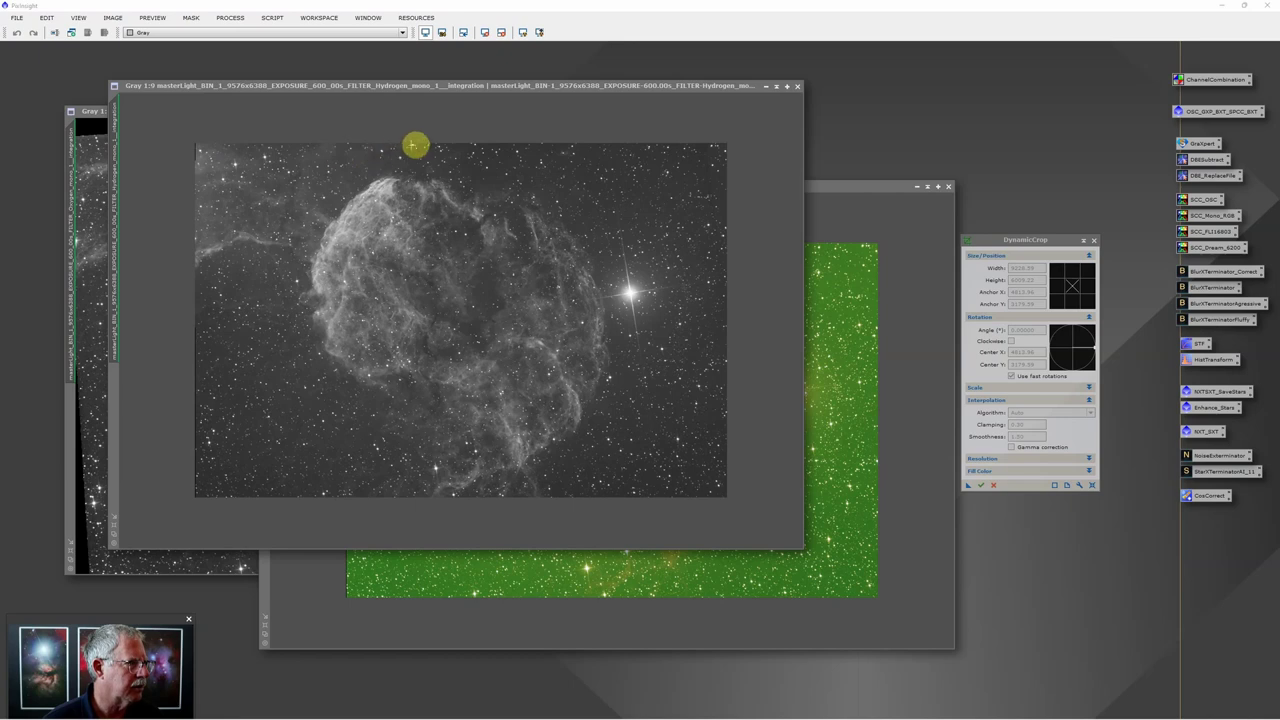
drag(199, 179, 720, 478)
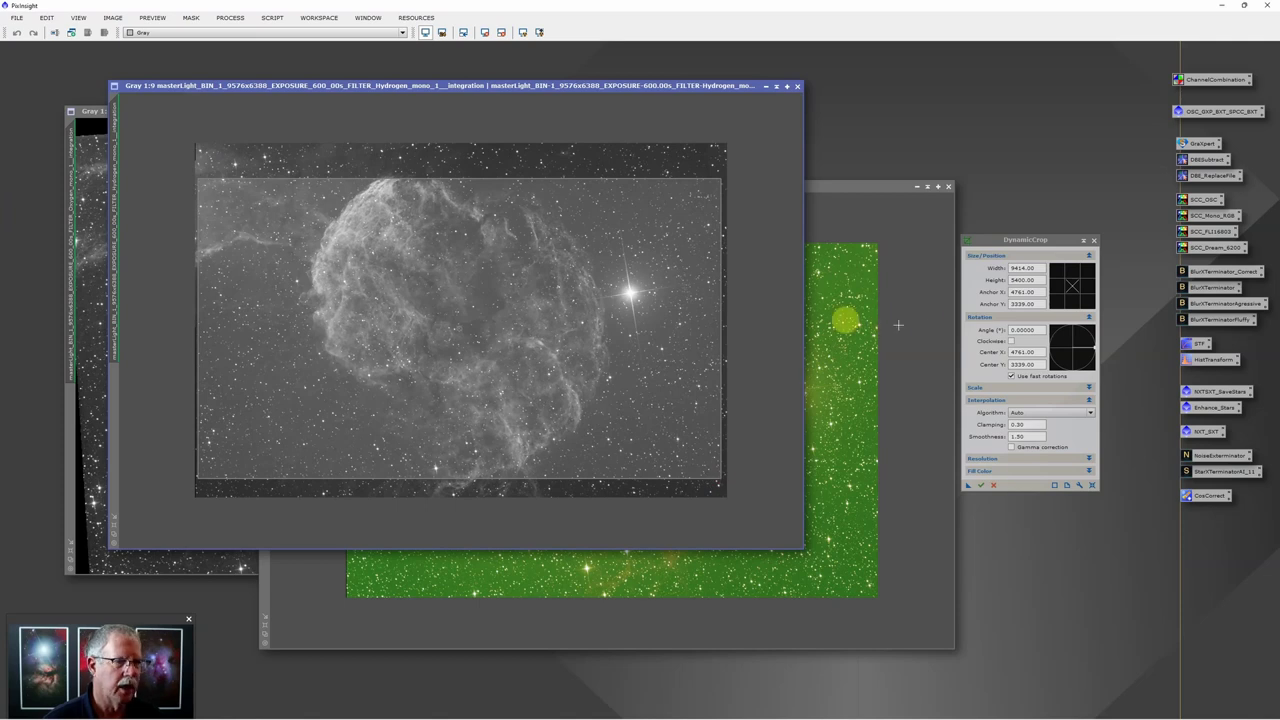
Step: Rotate the crop frame to about 3.3 degrees and reposition it over the nebula, centred at about 4869, 3087
drag(728, 345, 727, 343)
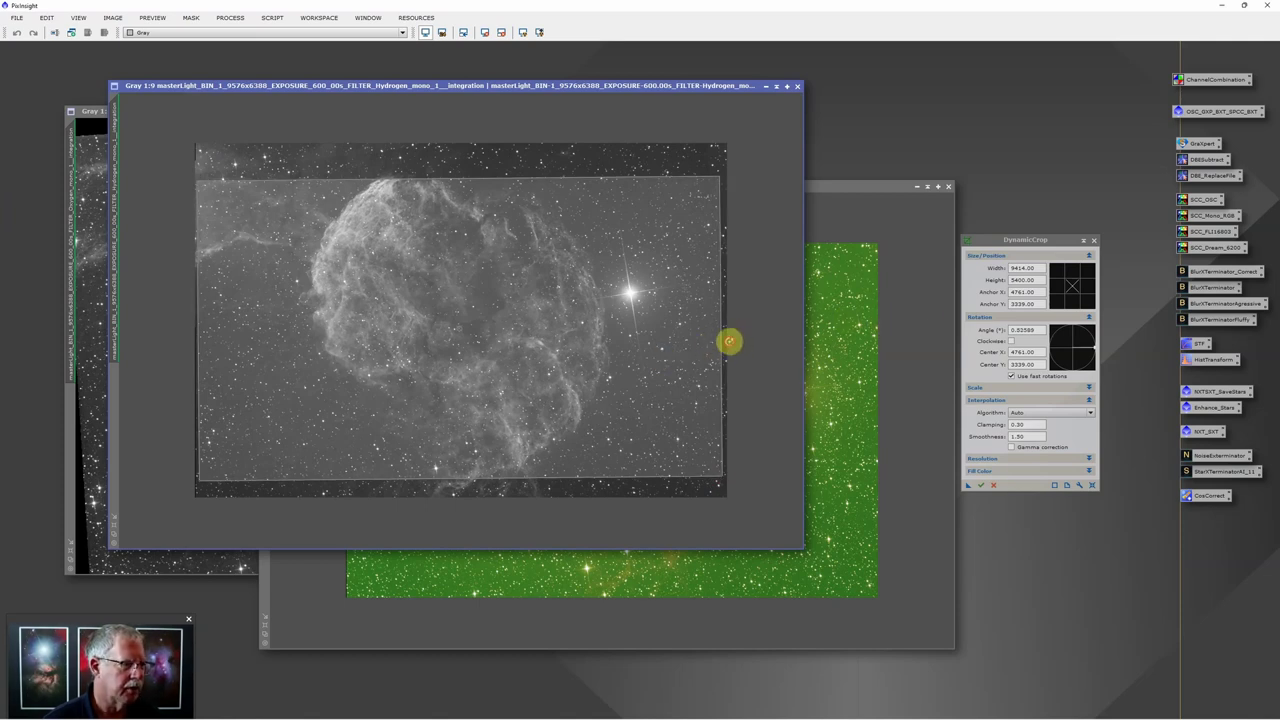
drag(729, 342, 731, 329)
drag(431, 214, 437, 206)
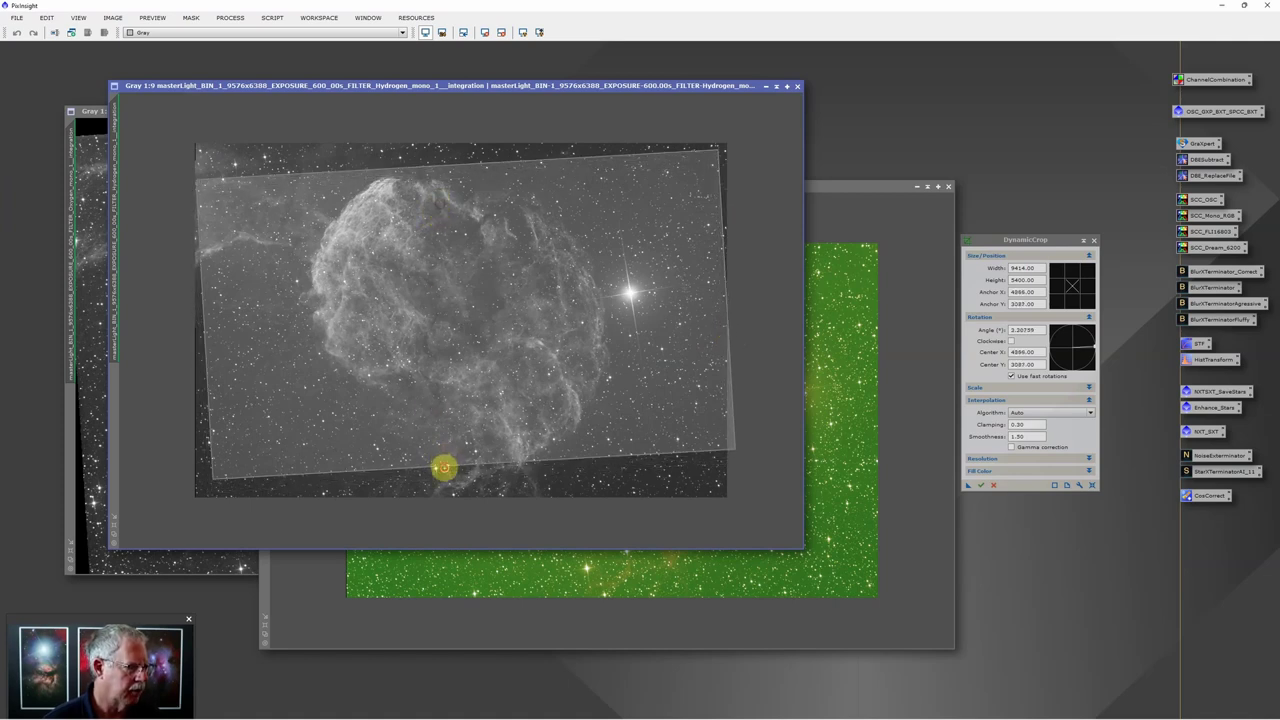
drag(641, 450, 639, 450)
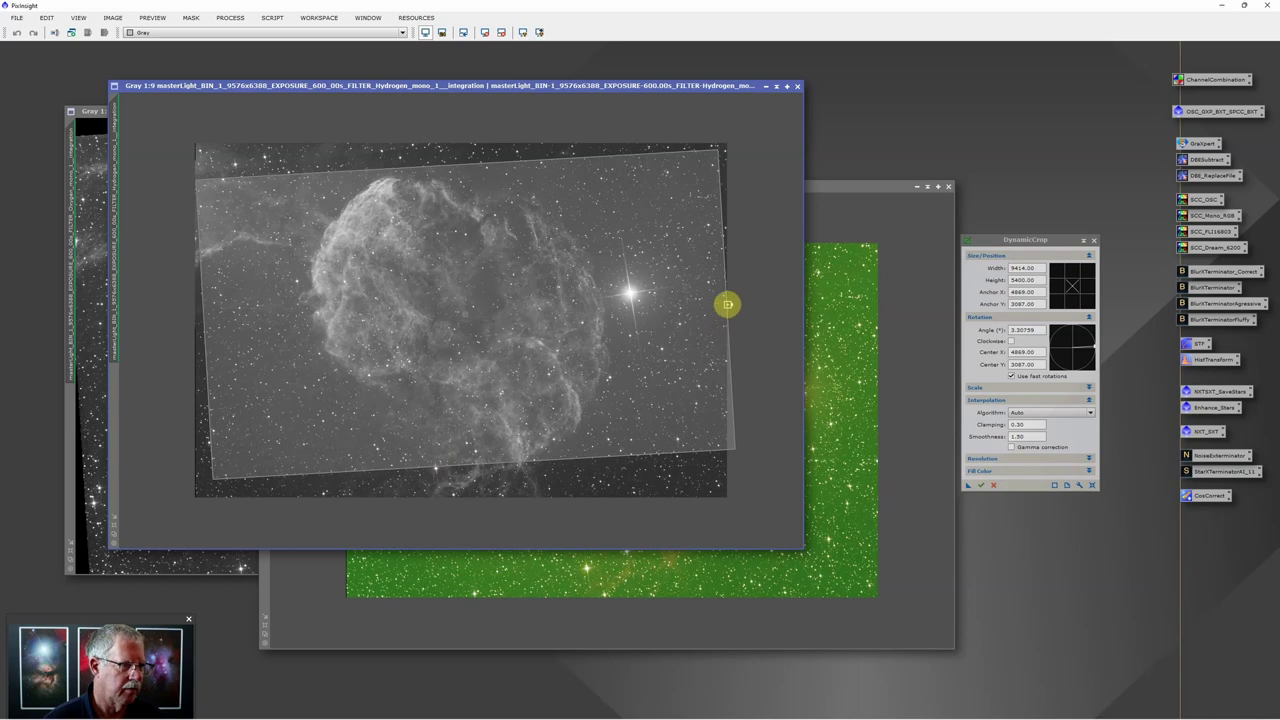
Step: Adjust the rotated frame's right, bottom and top edges to a crop size of about 9067 by 5788 pixels
drag(727, 304, 702, 308)
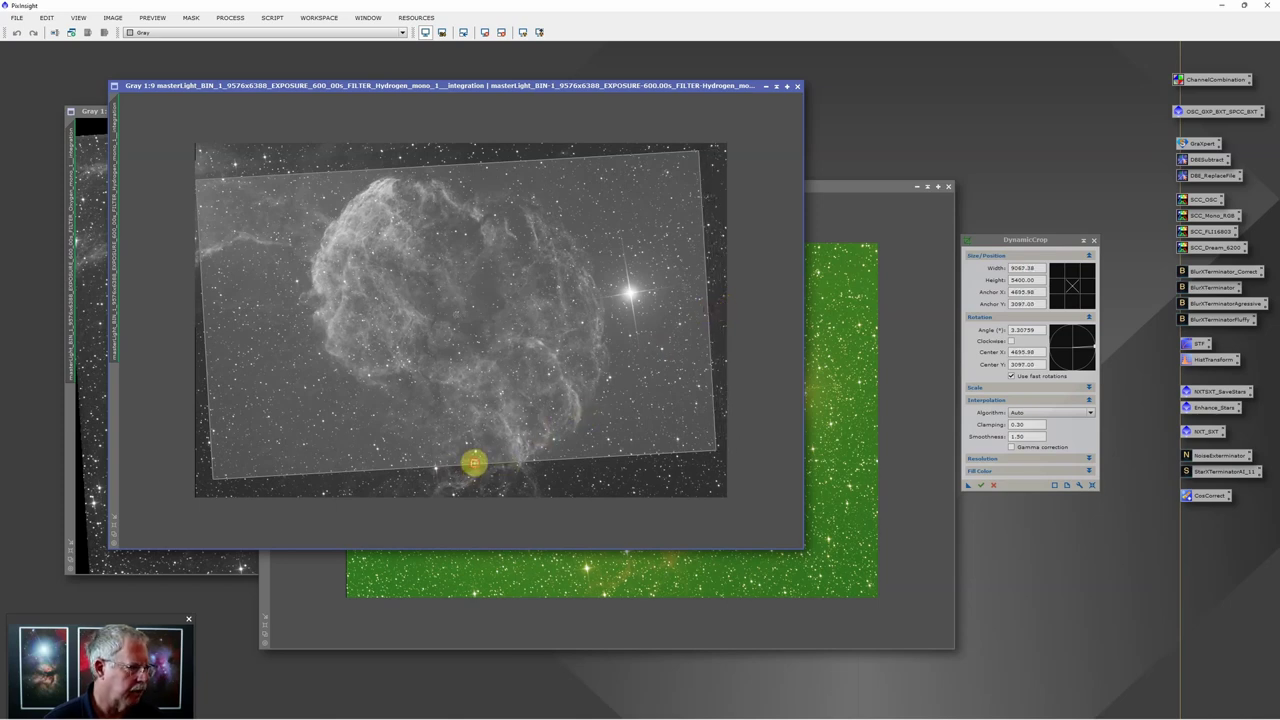
drag(474, 462, 477, 479)
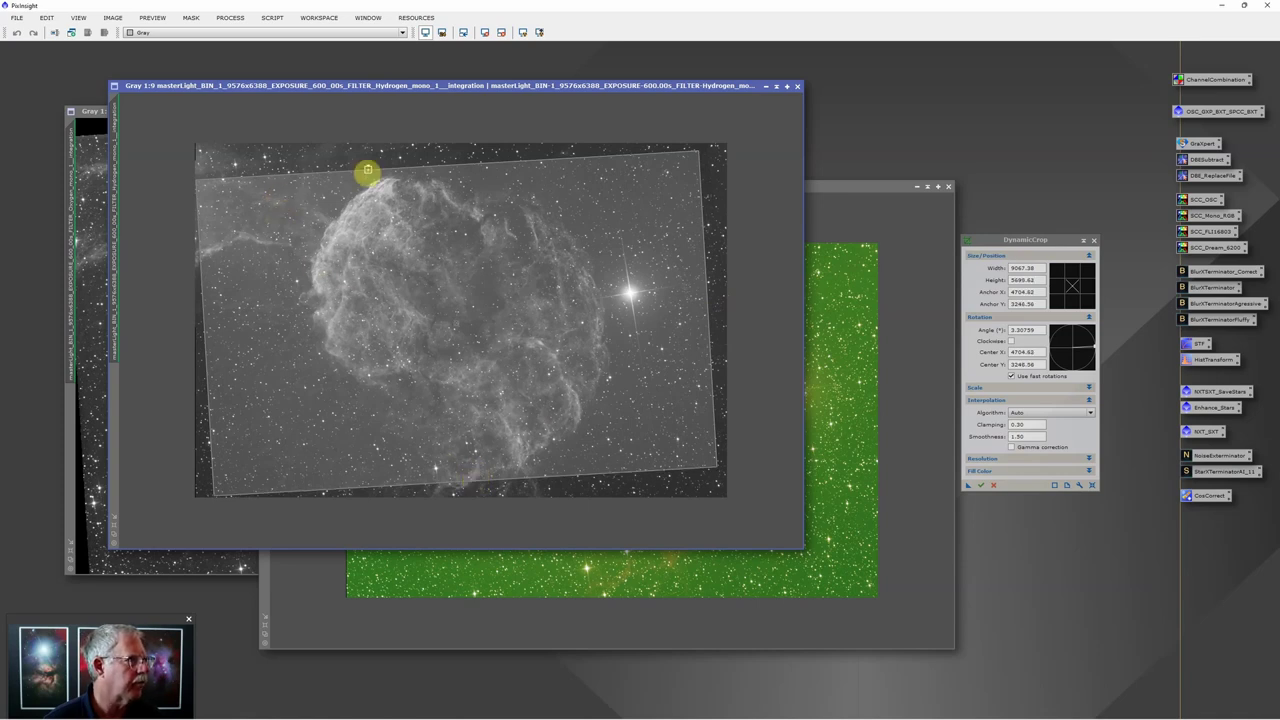
drag(368, 168, 366, 163)
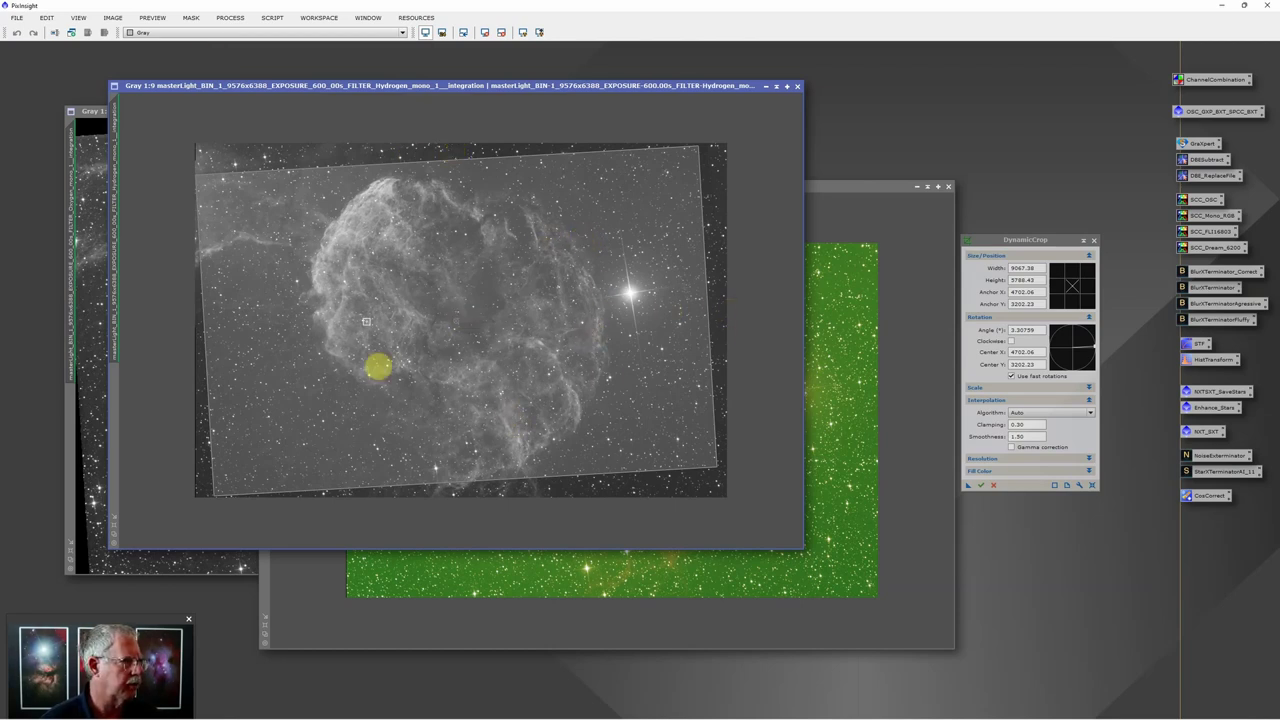
Step: Apply the DynamicCrop frame to the RGB image and the Oxygen master, accepting the deletion of their astrometric solutions
click(844, 188)
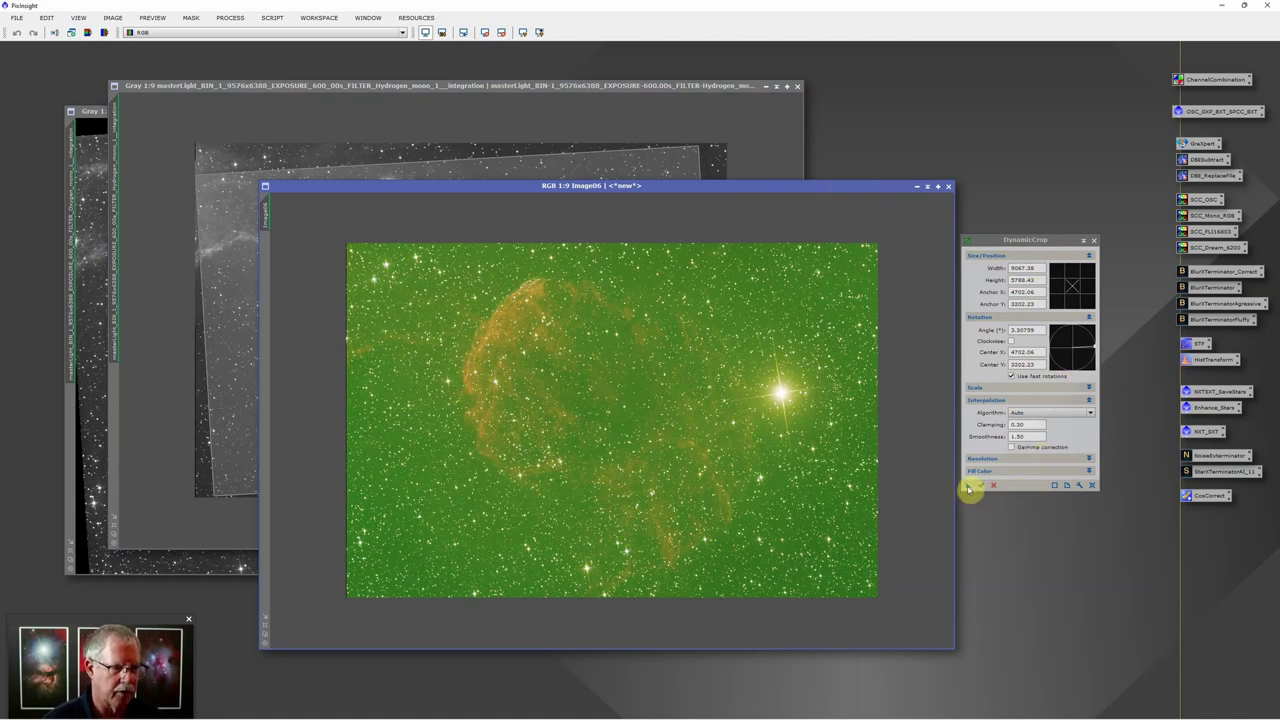
drag(968, 488, 727, 378)
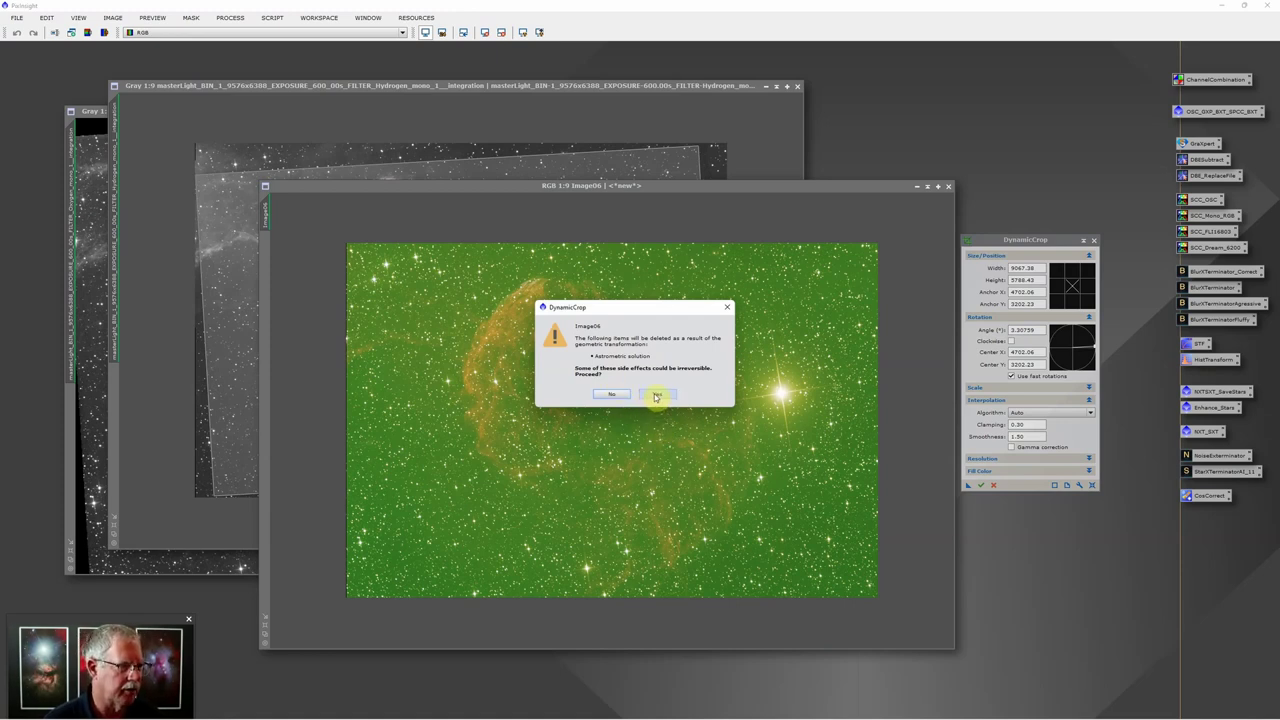
click(655, 394)
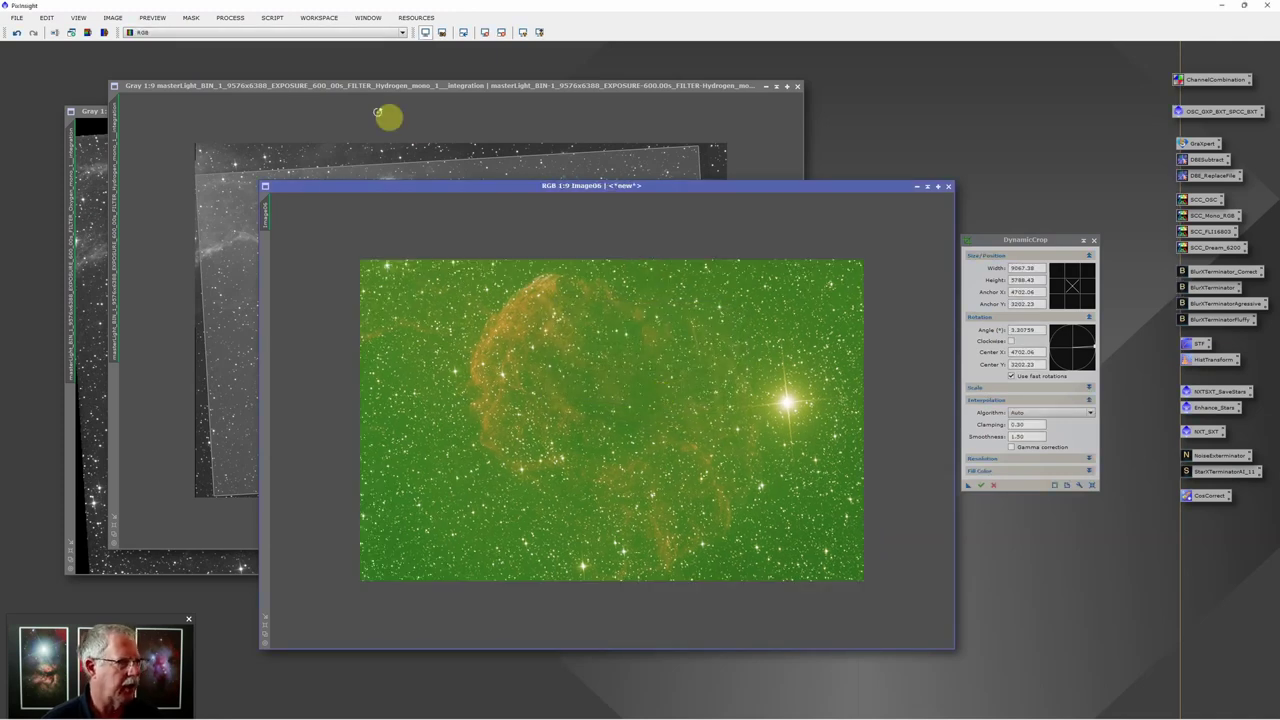
click(86, 112)
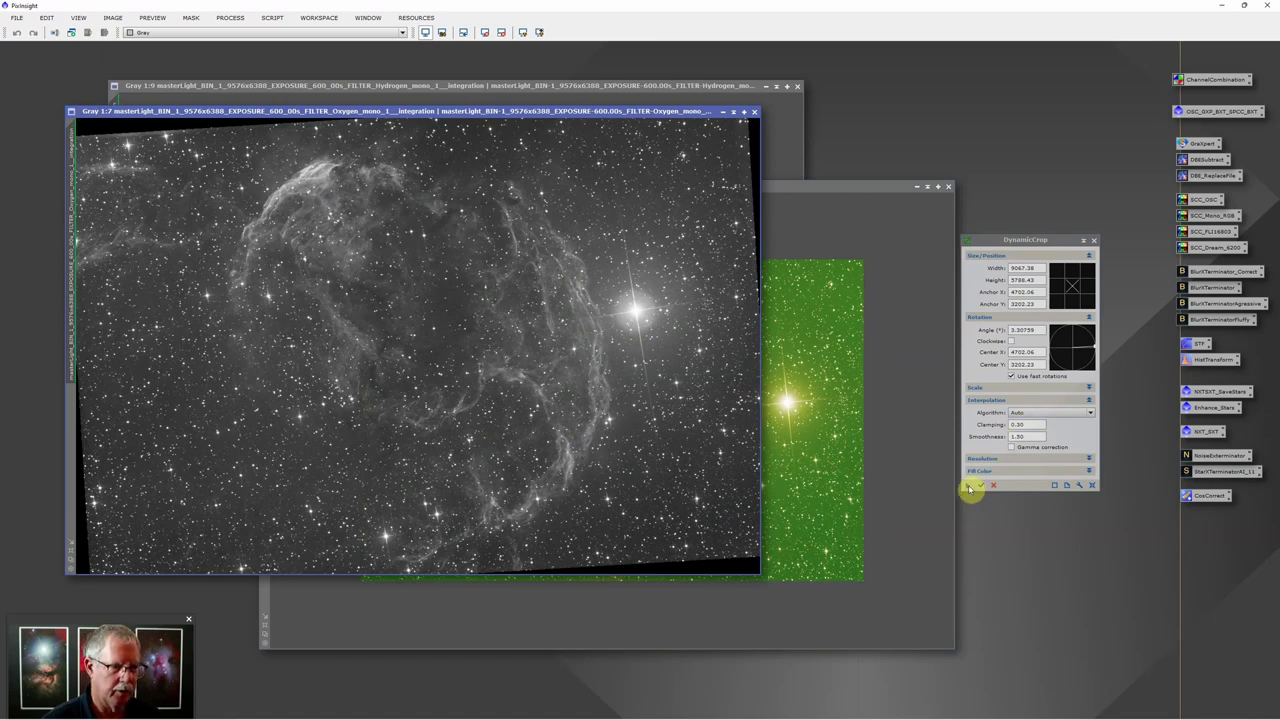
drag(969, 488, 412, 274)
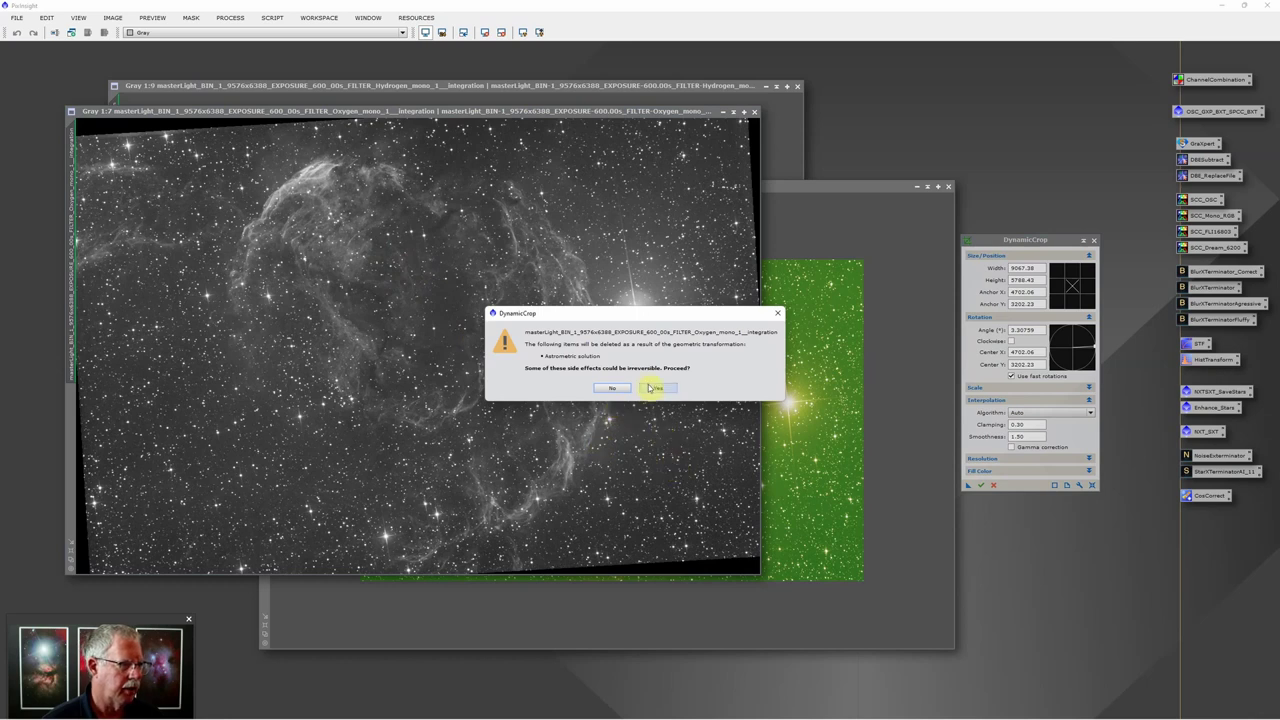
click(651, 388)
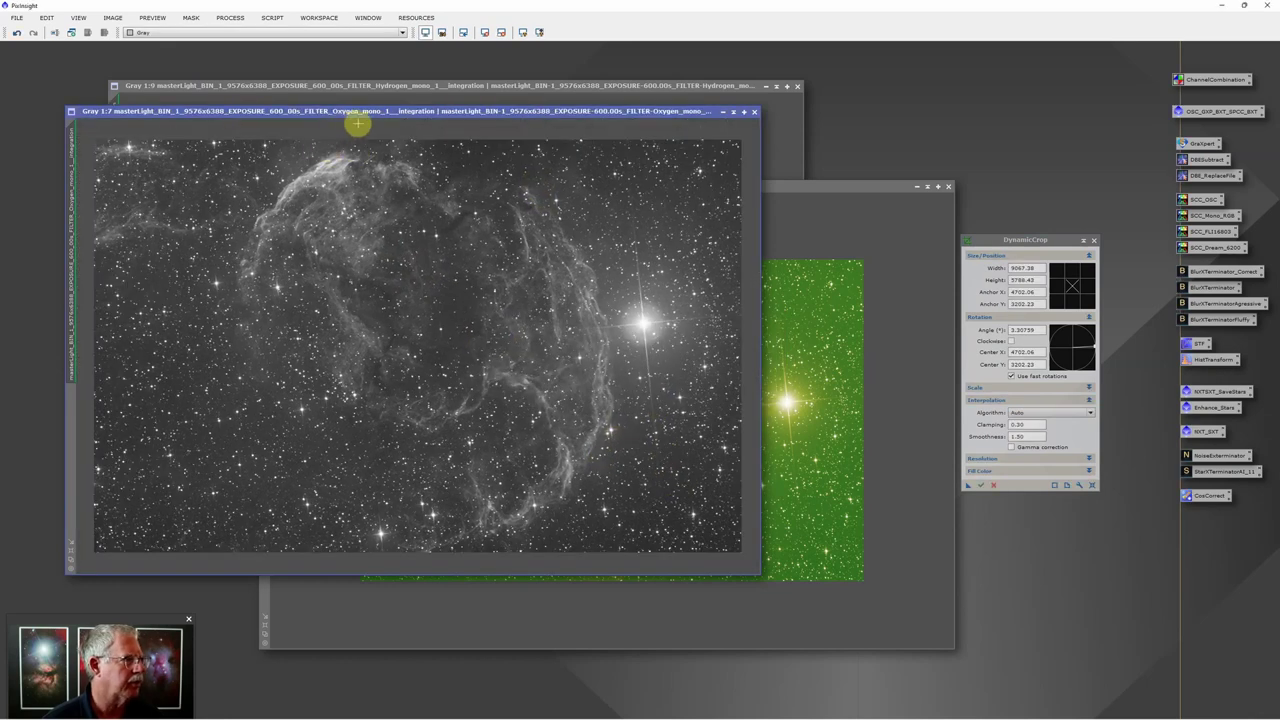
Step: Crop the Hydrogen master with the same frame, accept the deletion of its astrometric solution, and close DynamicCrop
click(410, 88)
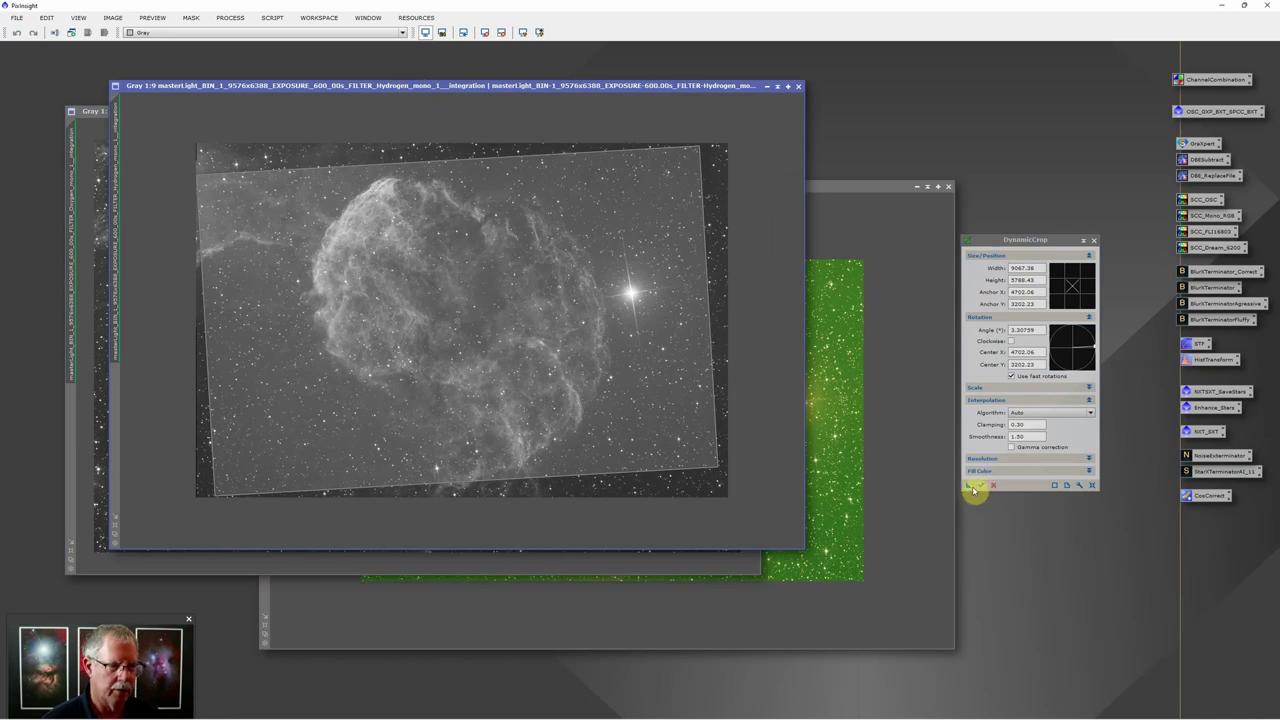
drag(968, 486, 614, 300)
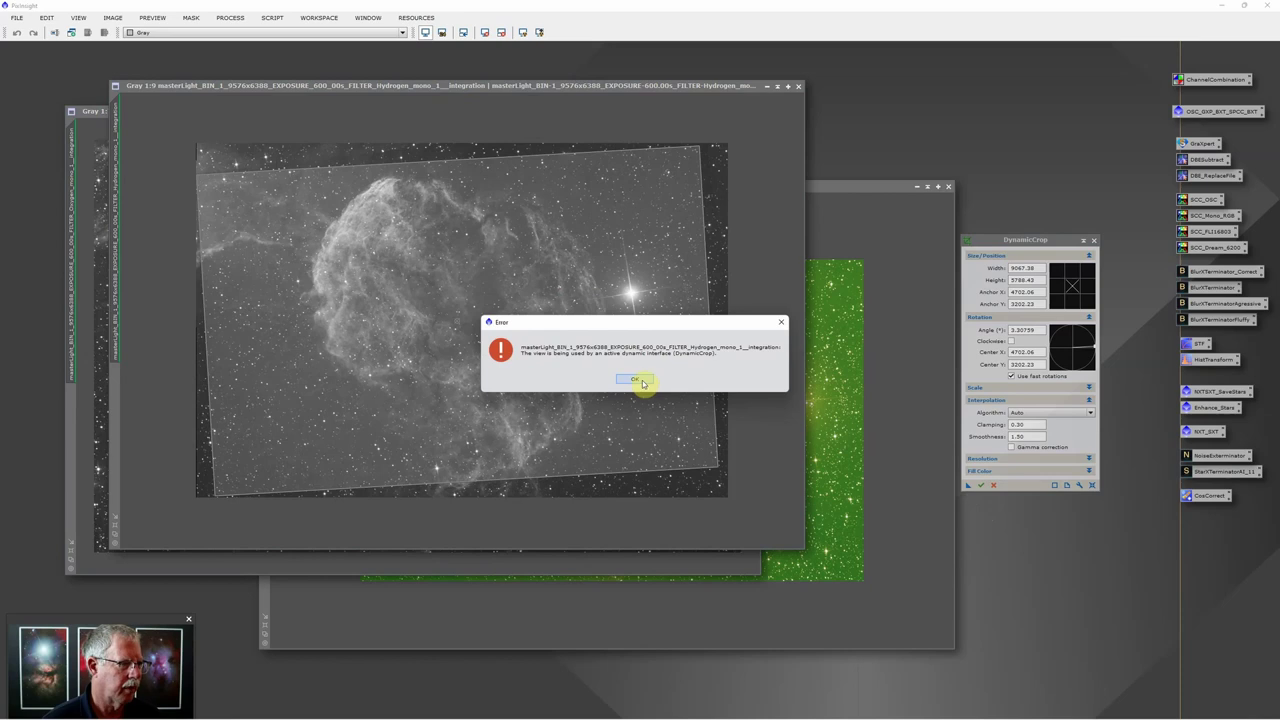
click(637, 380)
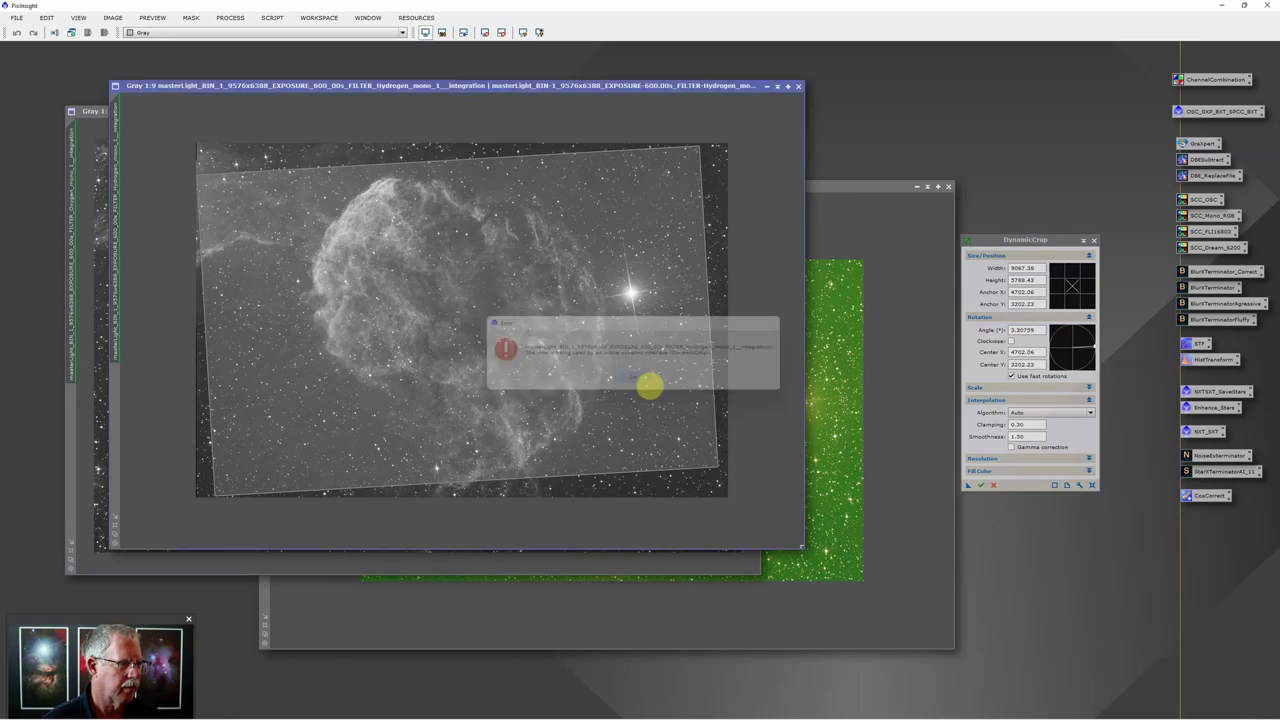
click(982, 486)
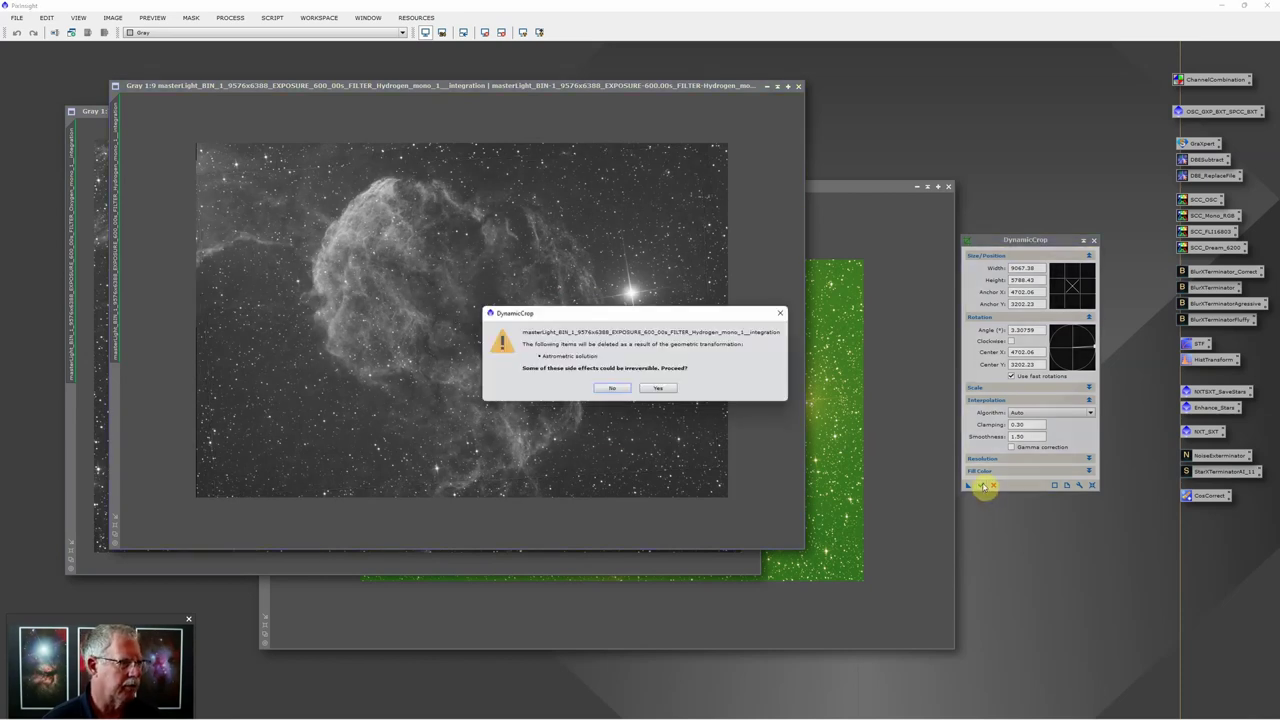
click(613, 390)
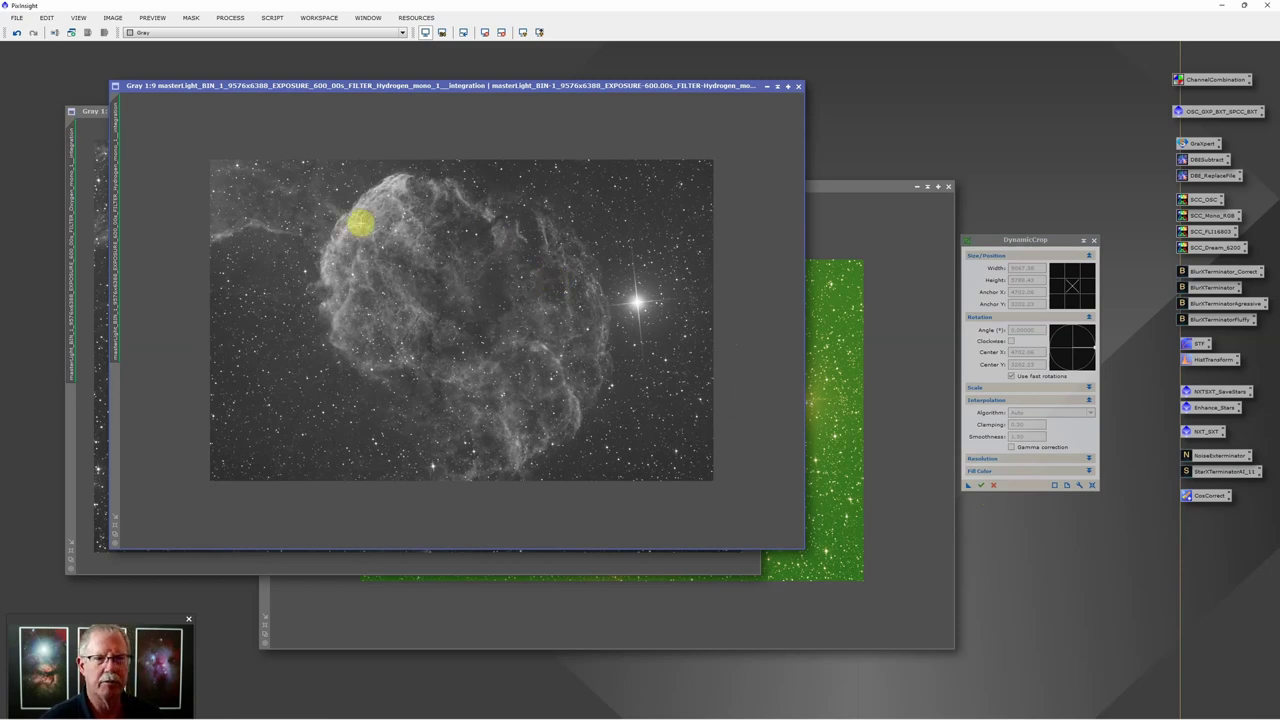
click(1094, 241)
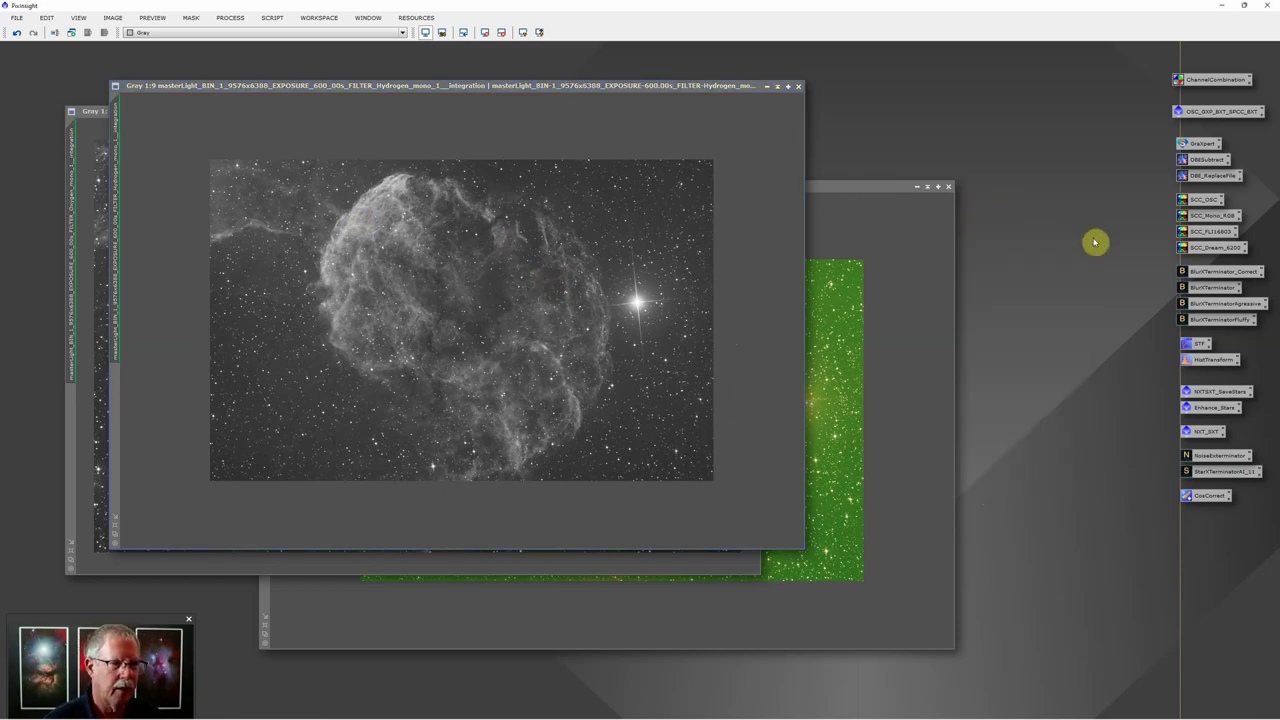
Step: Review the BlurXTerminator_Correct preset with Correct Only enabled and apply it to the cropped RGB image
click(839, 195)
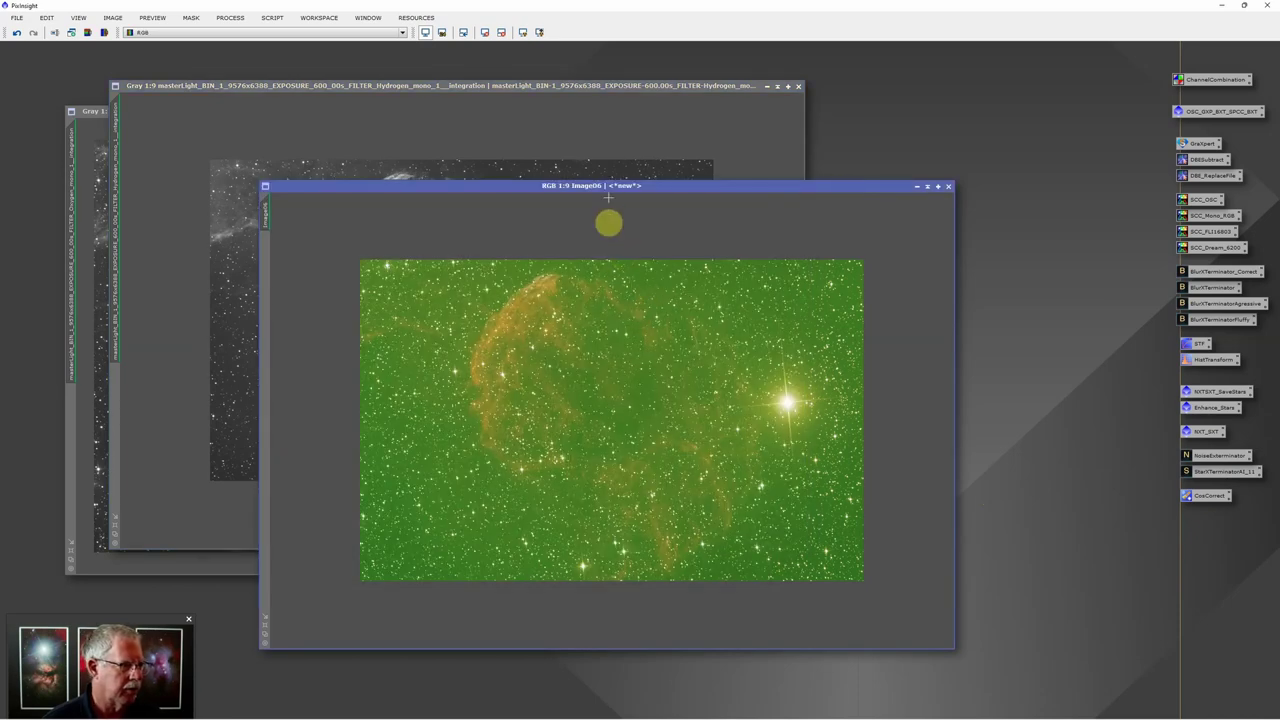
drag(612, 190, 624, 173)
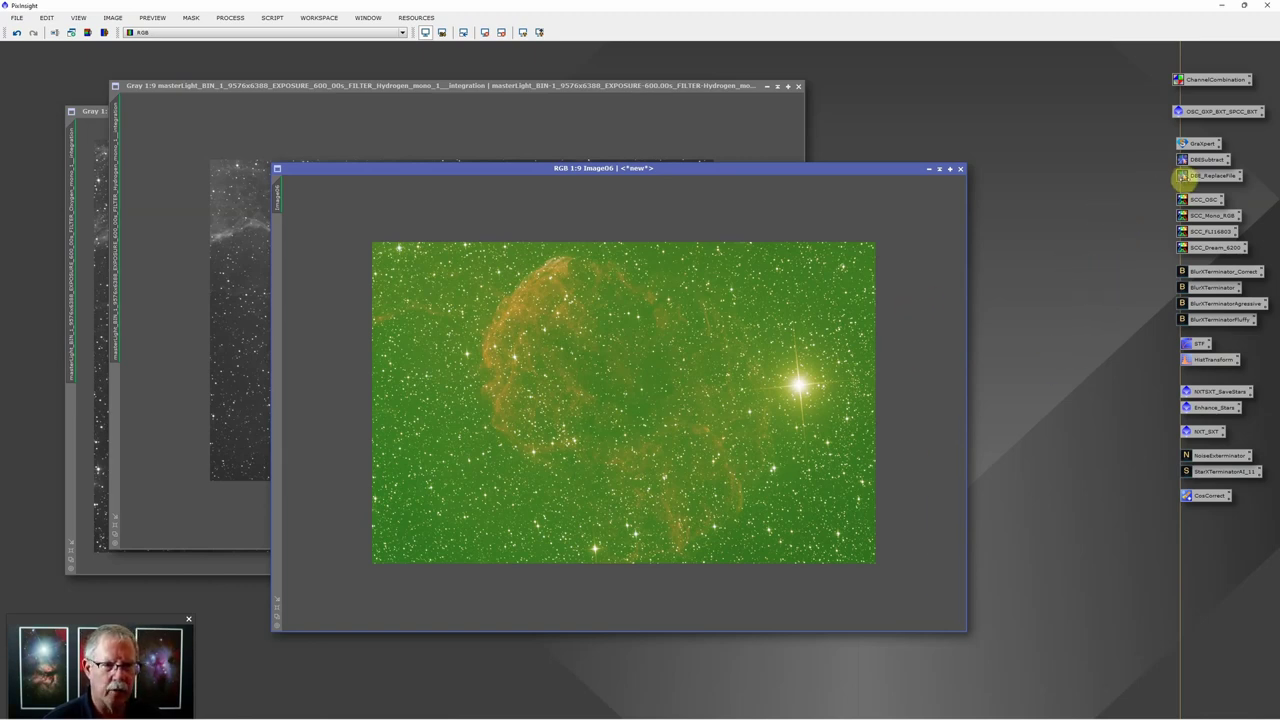
click(1230, 273)
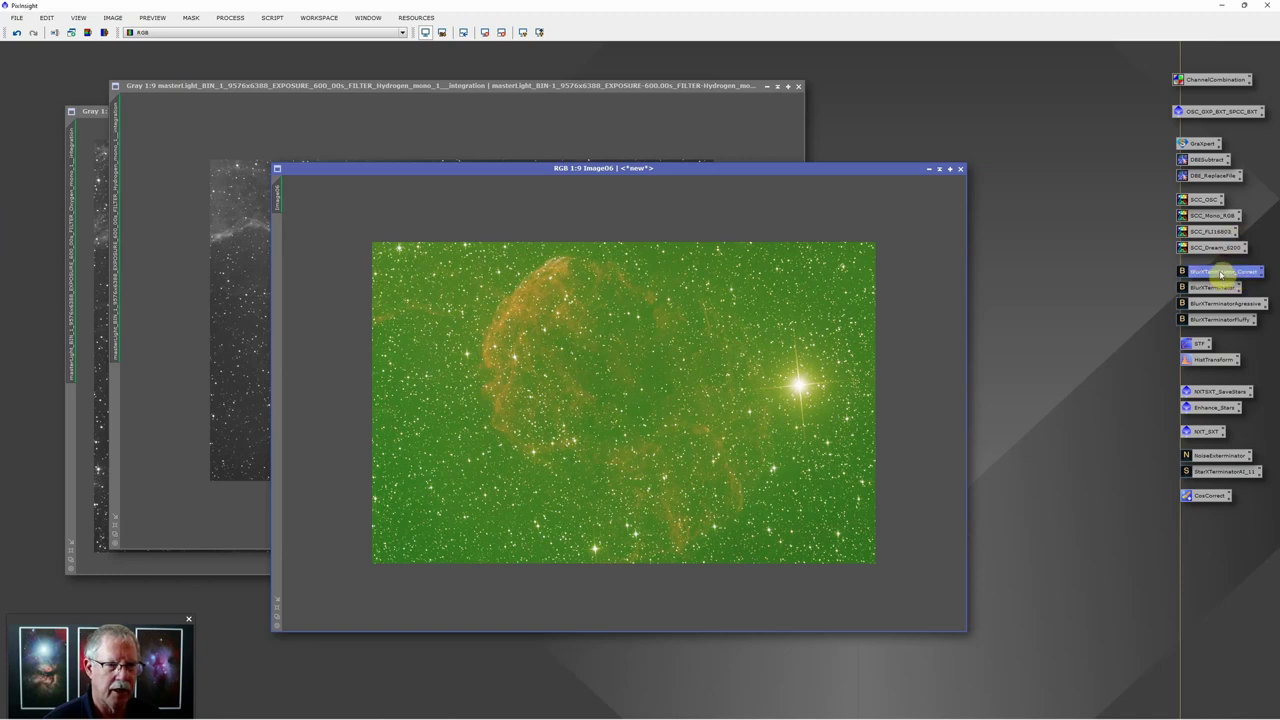
double_click(1220, 273)
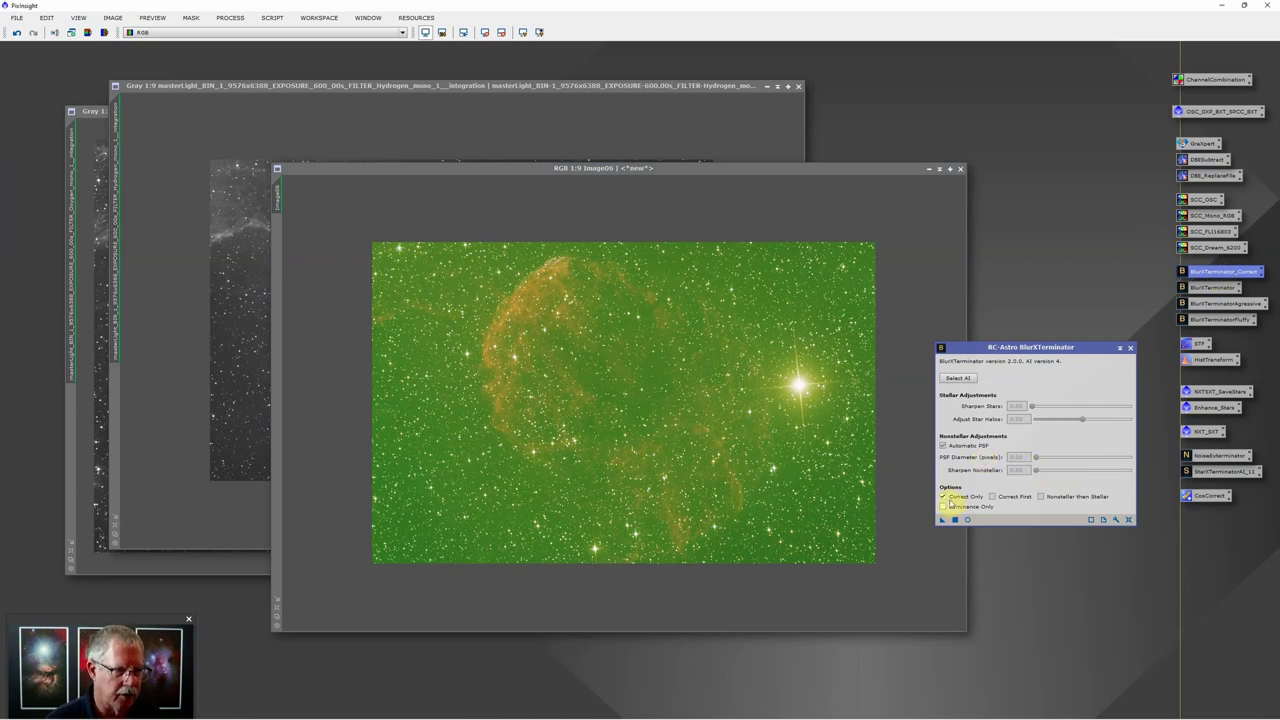
click(1131, 348)
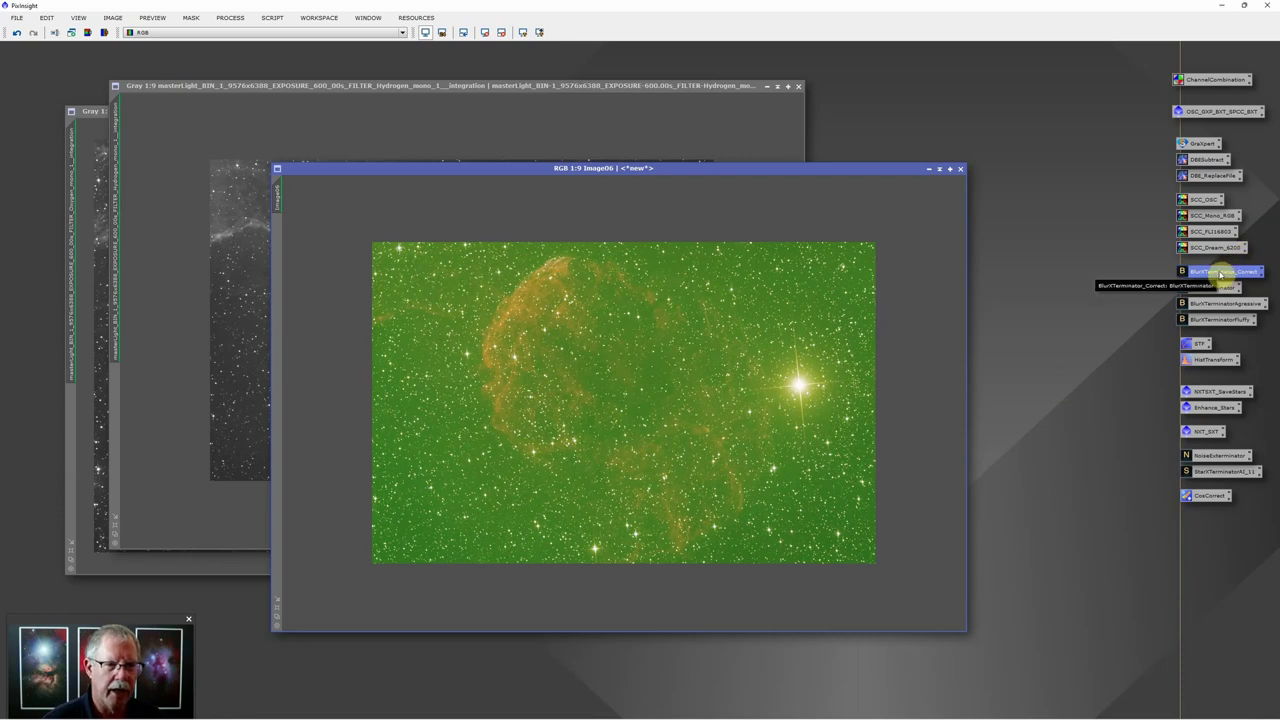
drag(1220, 273, 696, 357)
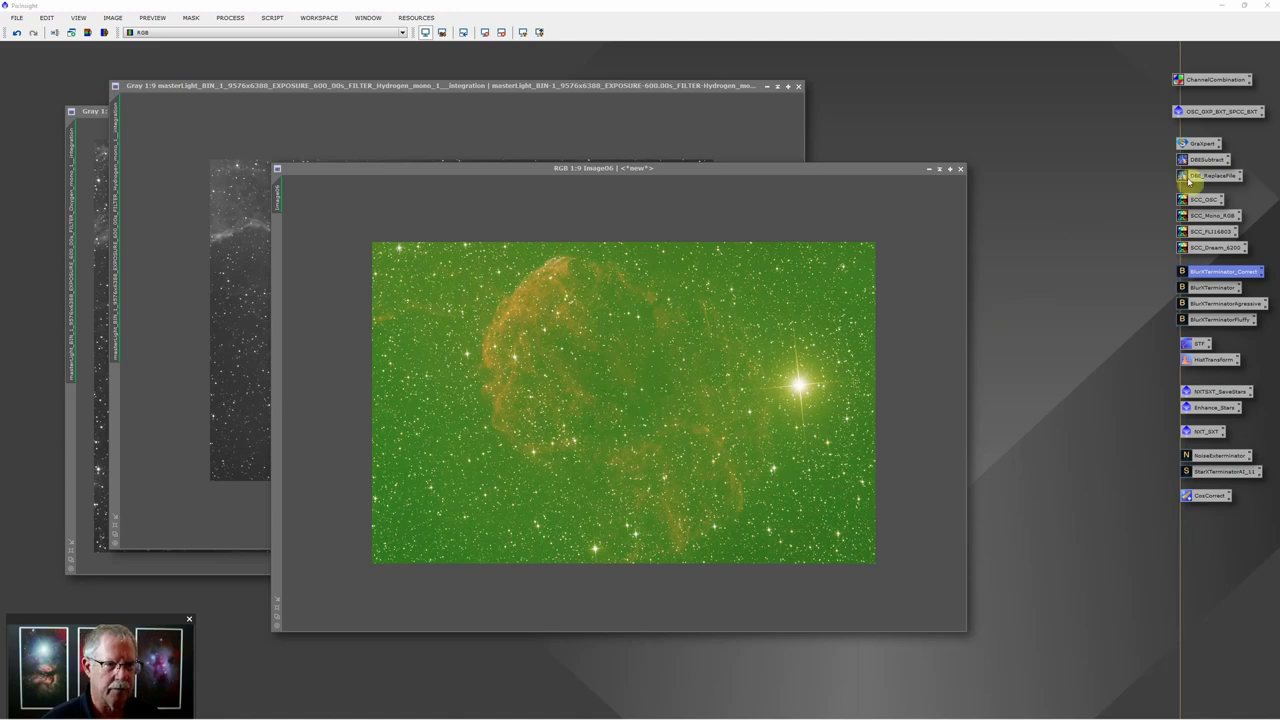
Step: Open the SCC_Dream_6200 SpectrophotometricColorCalibration preset and try to apply it to the RGB image
double_click(1216, 251)
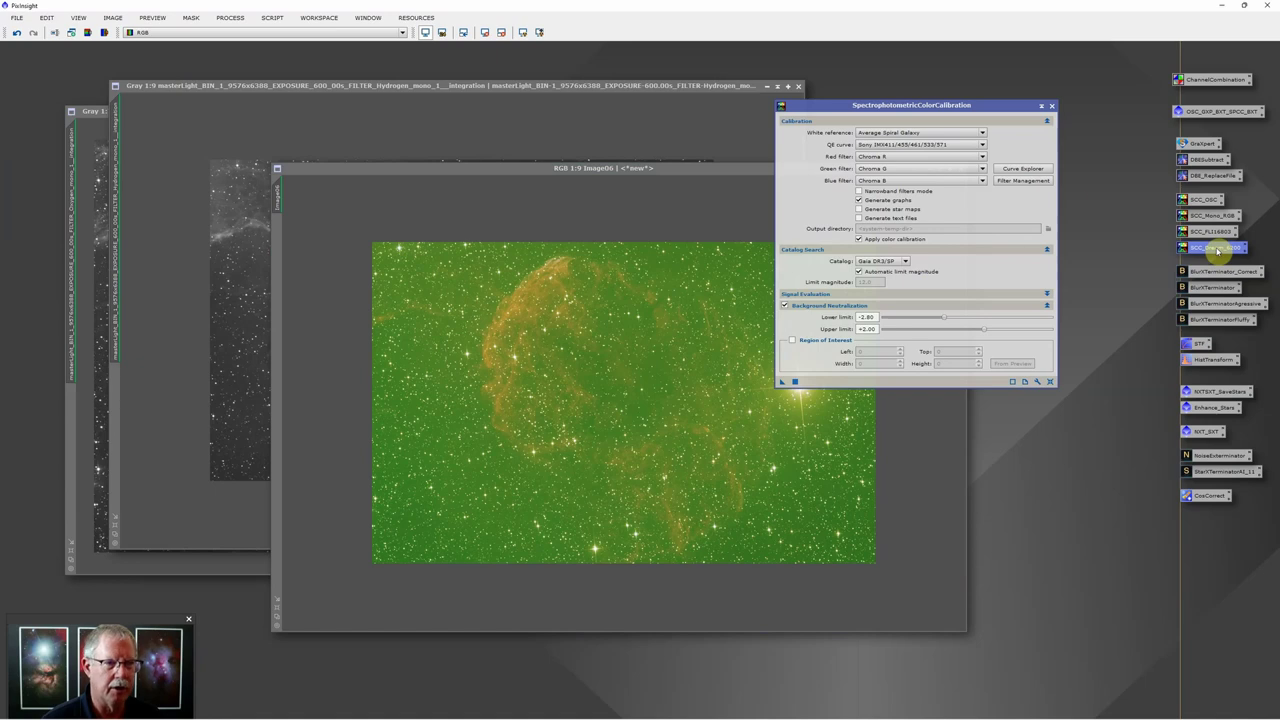
drag(1218, 252, 968, 149)
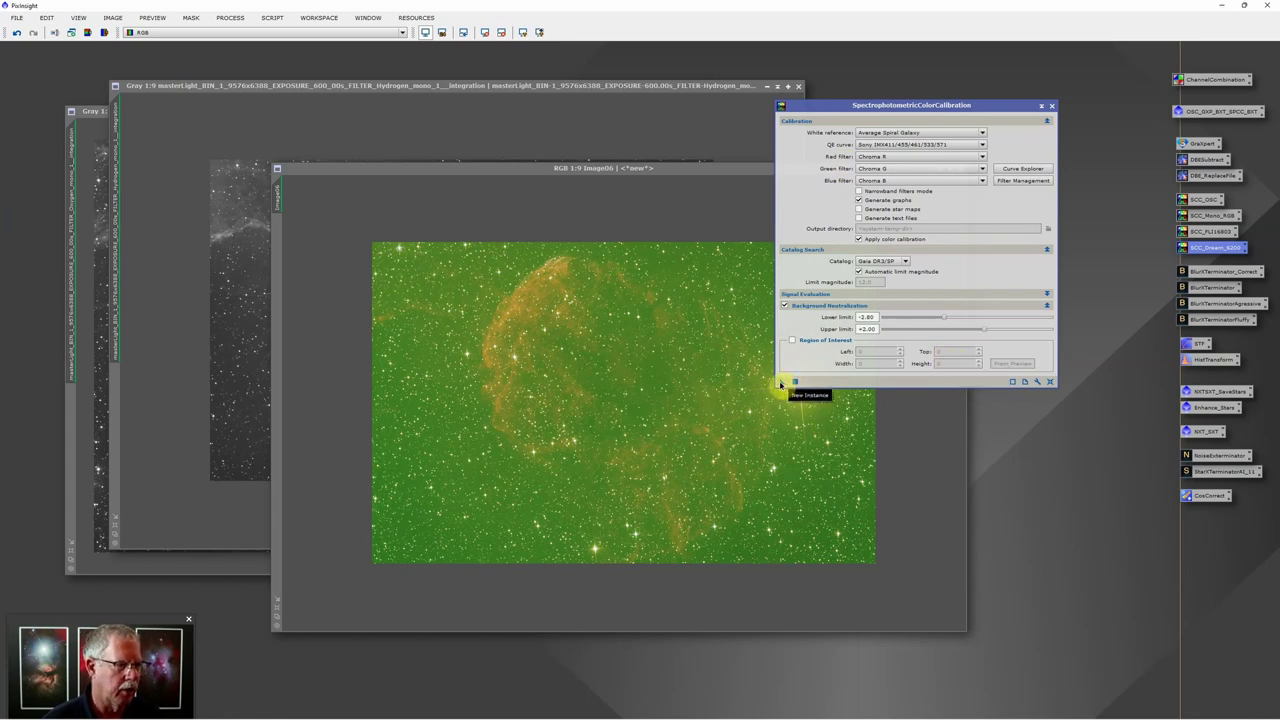
drag(783, 383, 645, 385)
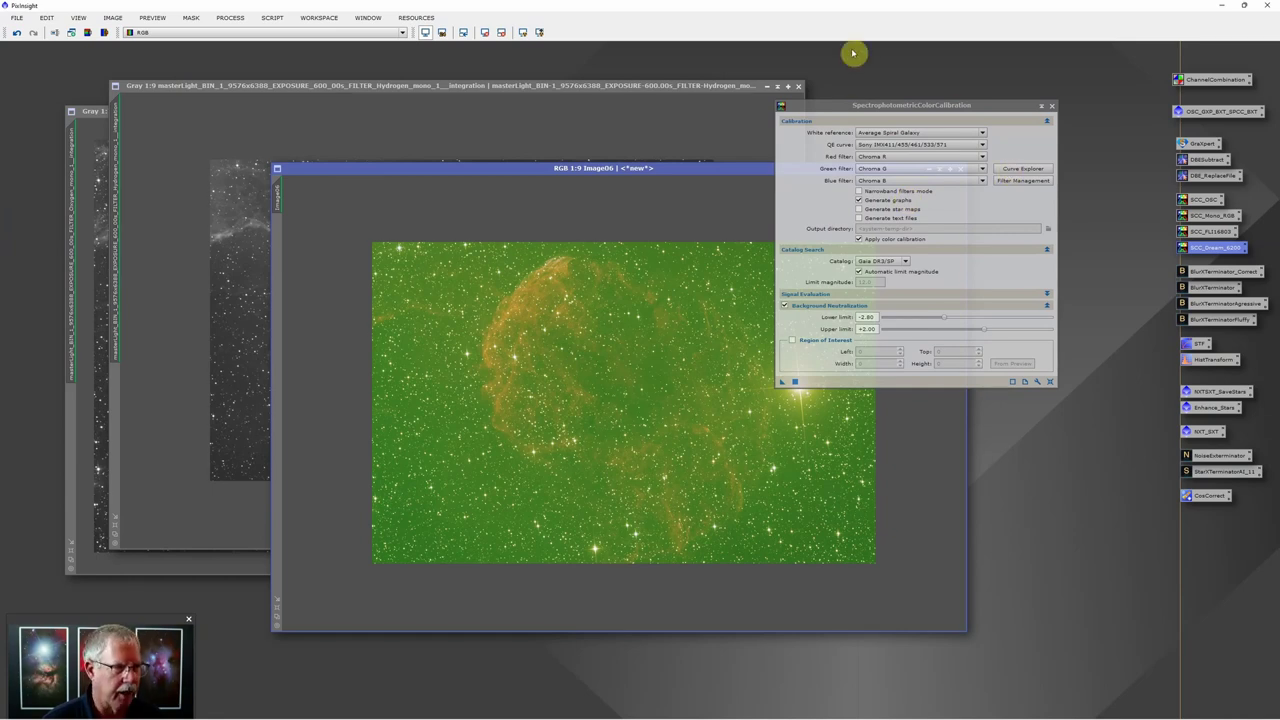
drag(894, 108, 957, 98)
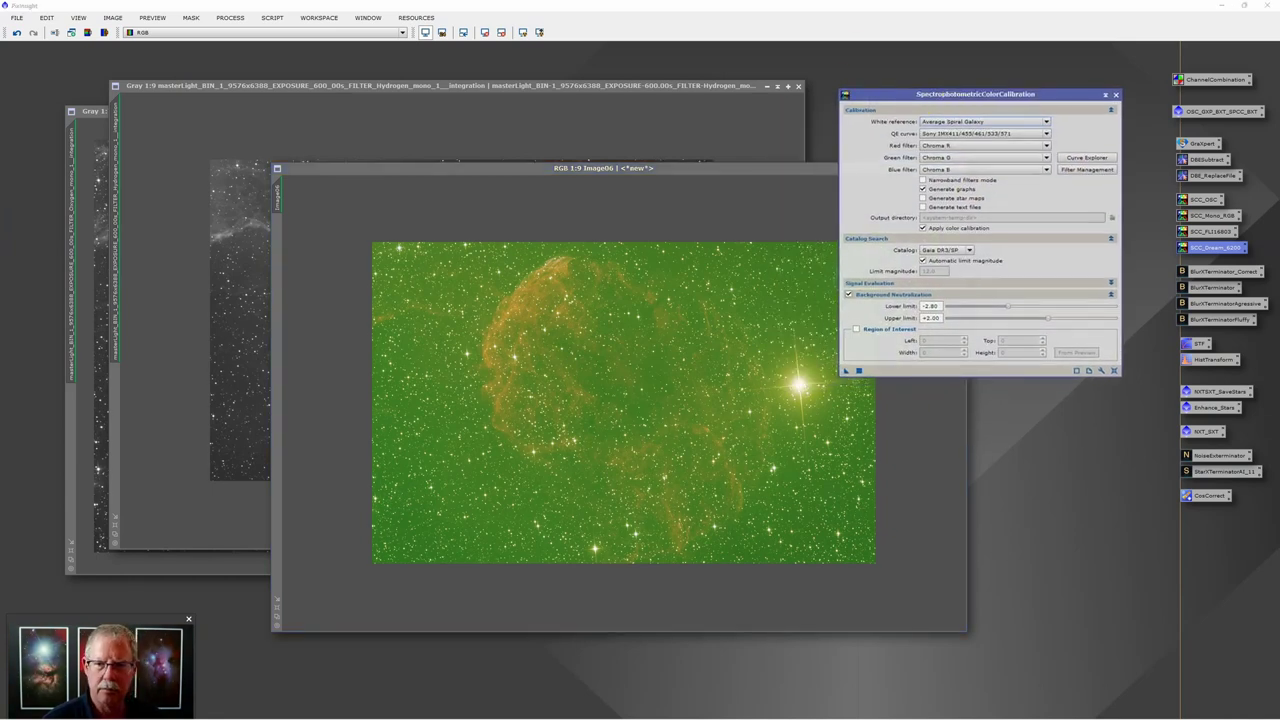
key(F5)
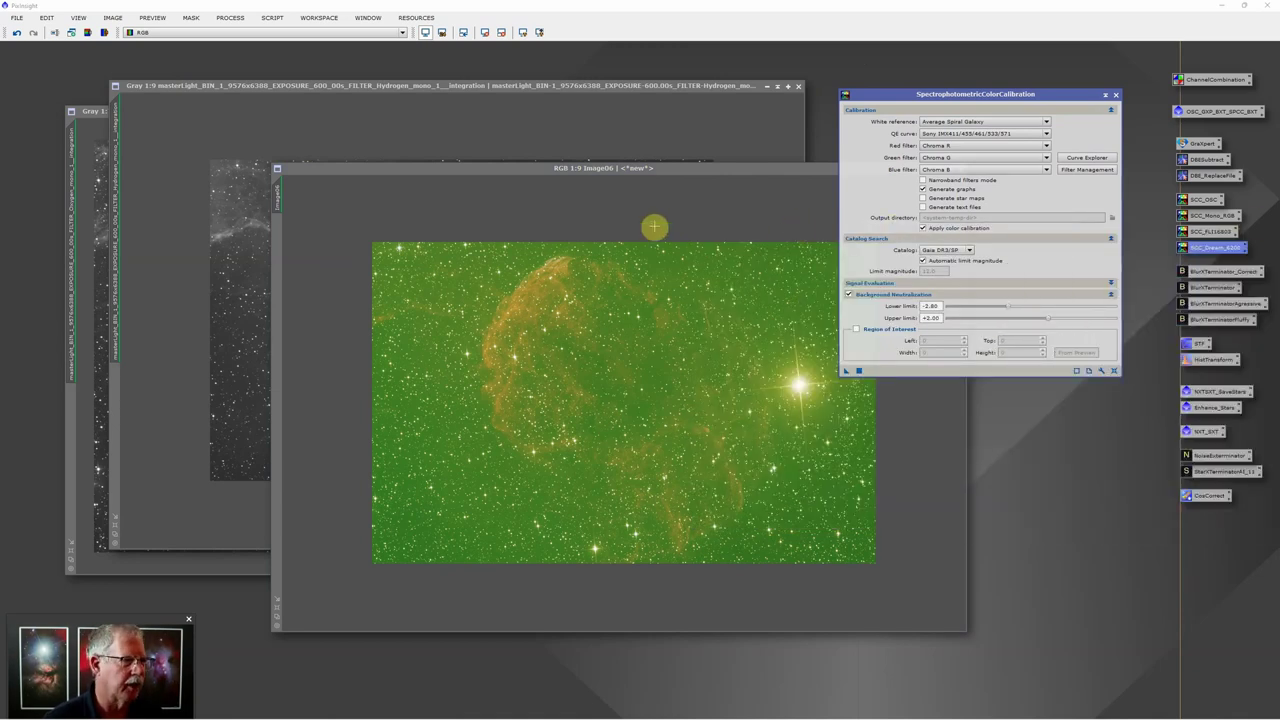
Step: Plate solve the RGB image with the ImageSolver script, using the active window and the existing image parameters
click(271, 18)
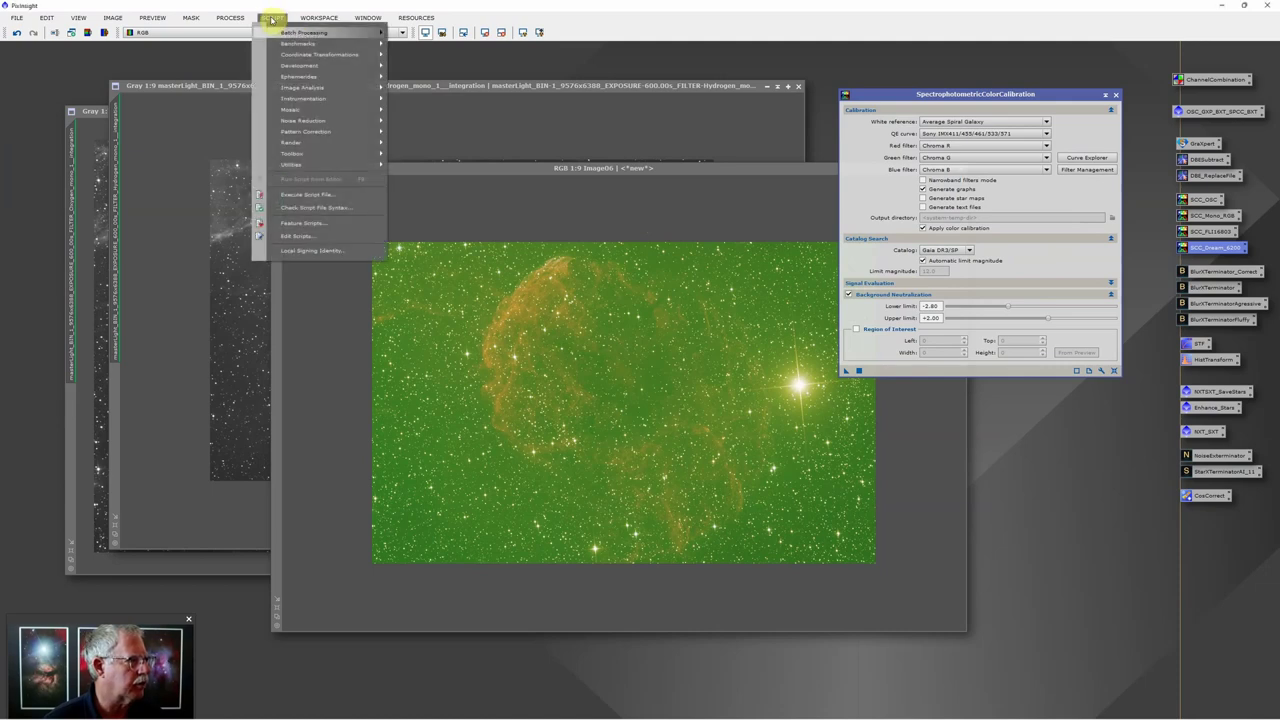
mouse_move(297, 88)
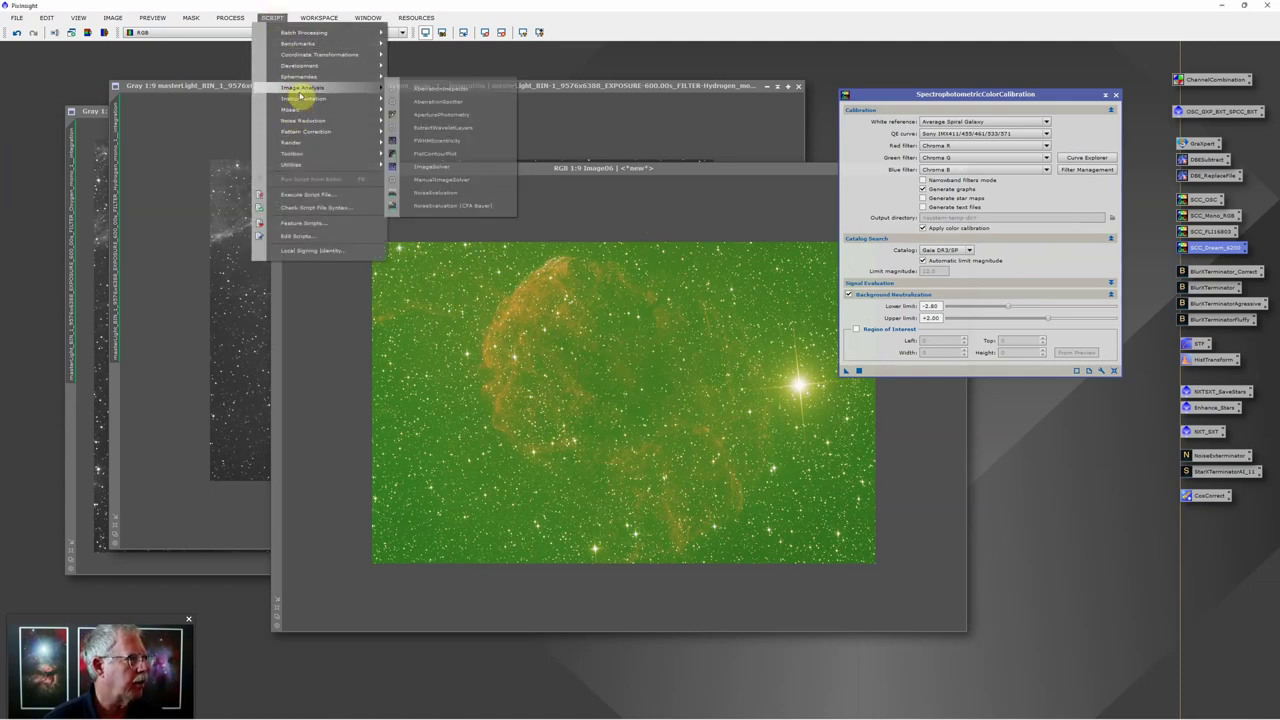
click(438, 167)
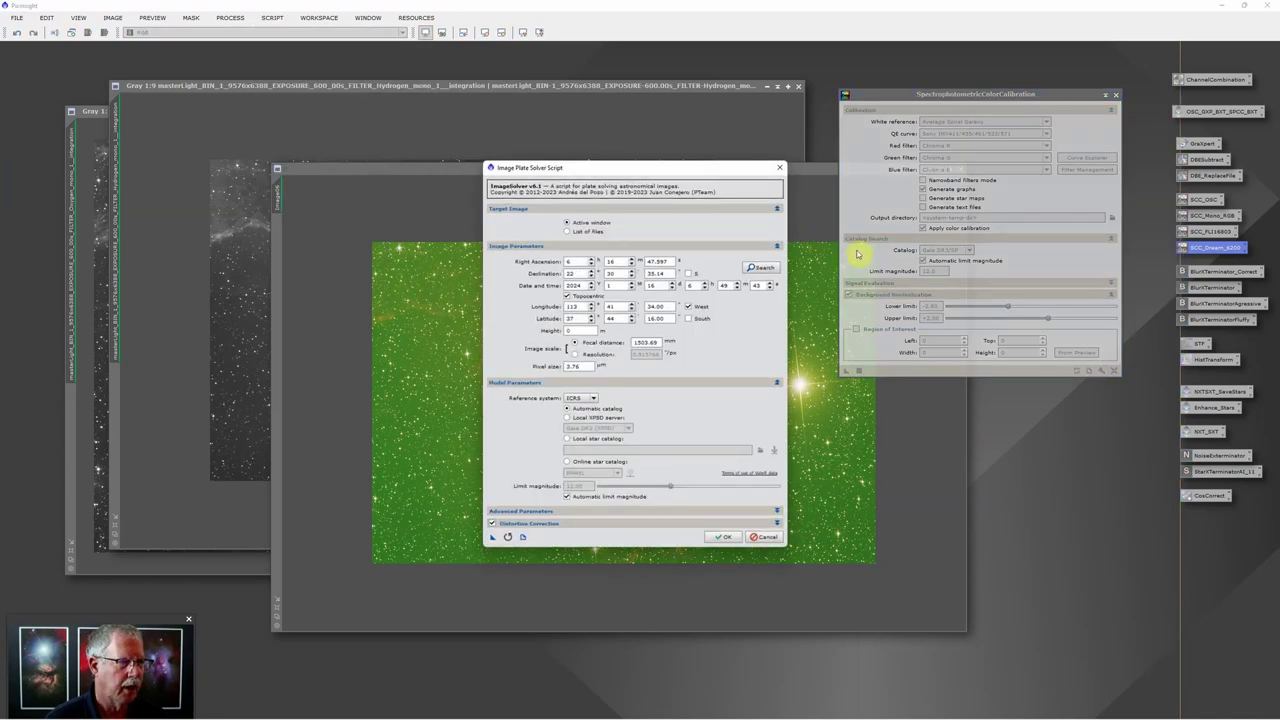
drag(643, 173, 956, 187)
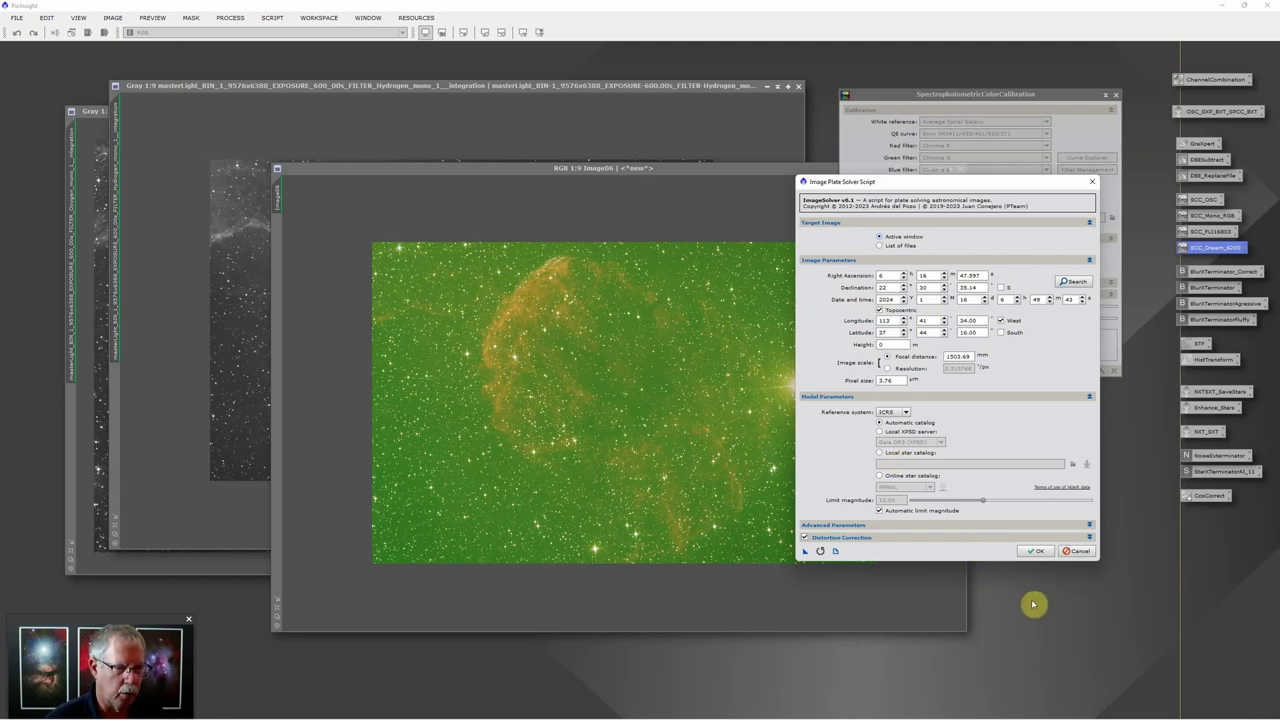
click(1038, 551)
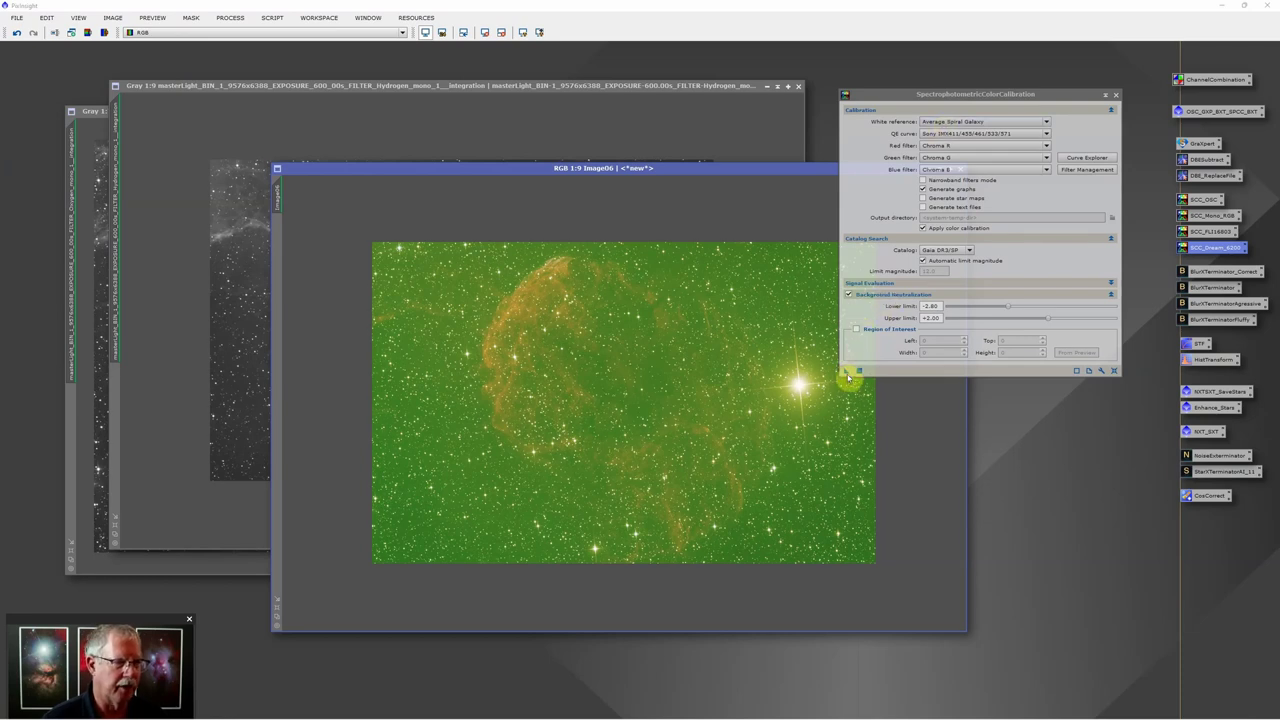
Step: Apply SpectrophotometricColorCalibration to the solved RGB image, close the process, and refresh the image's STF AutoStretch
drag(845, 378, 622, 380)
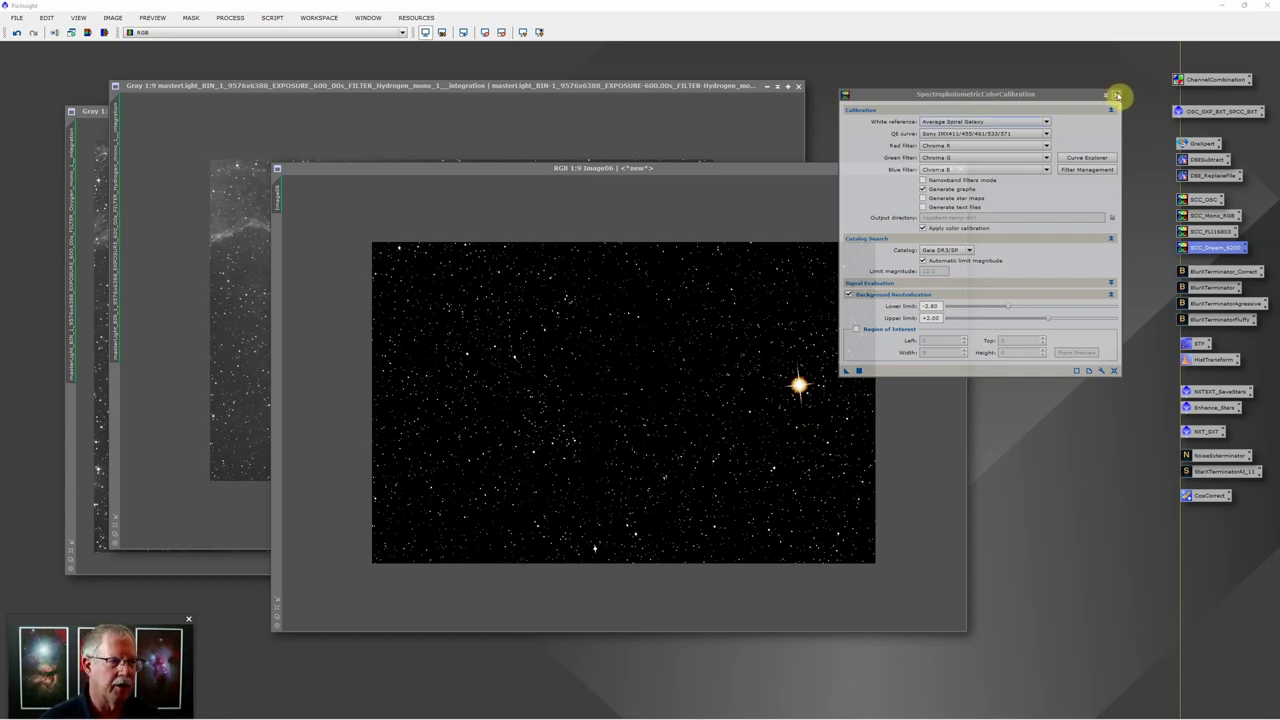
click(1116, 94)
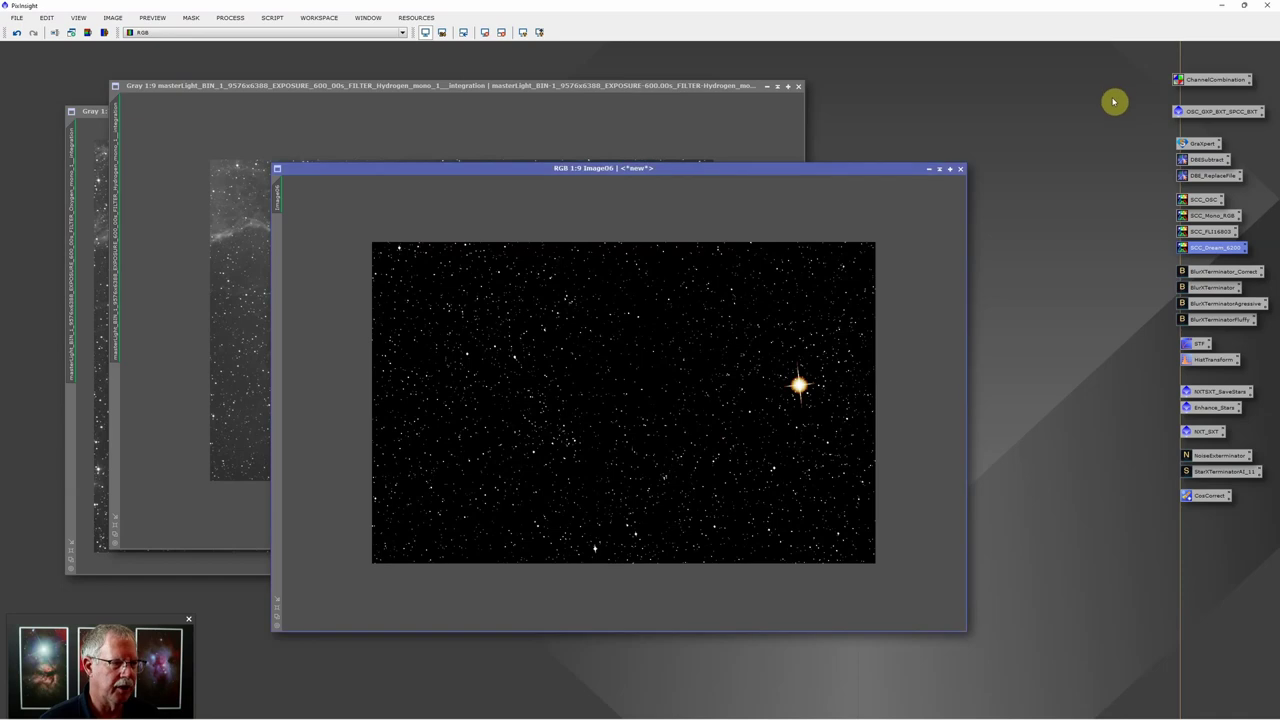
click(523, 32)
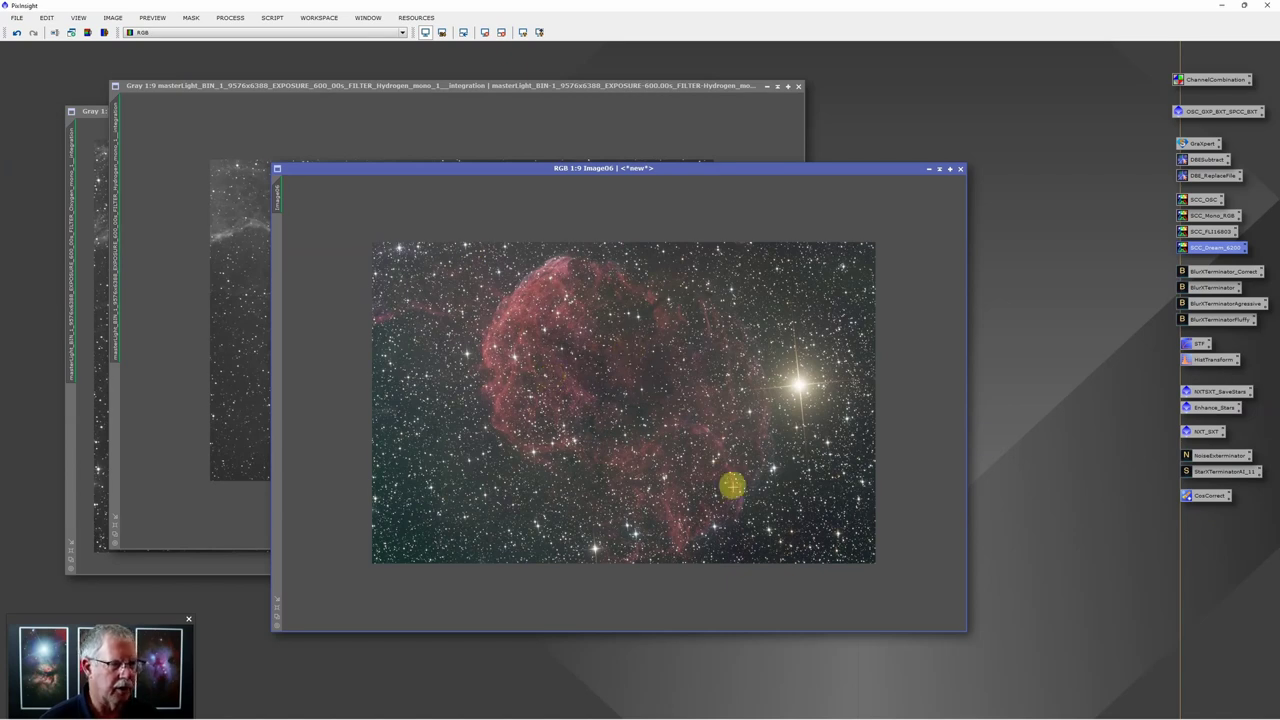
Step: Reposition the RGB image window to compare the calibrated colour image with the Hydrogen master
drag(549, 171, 713, 214)
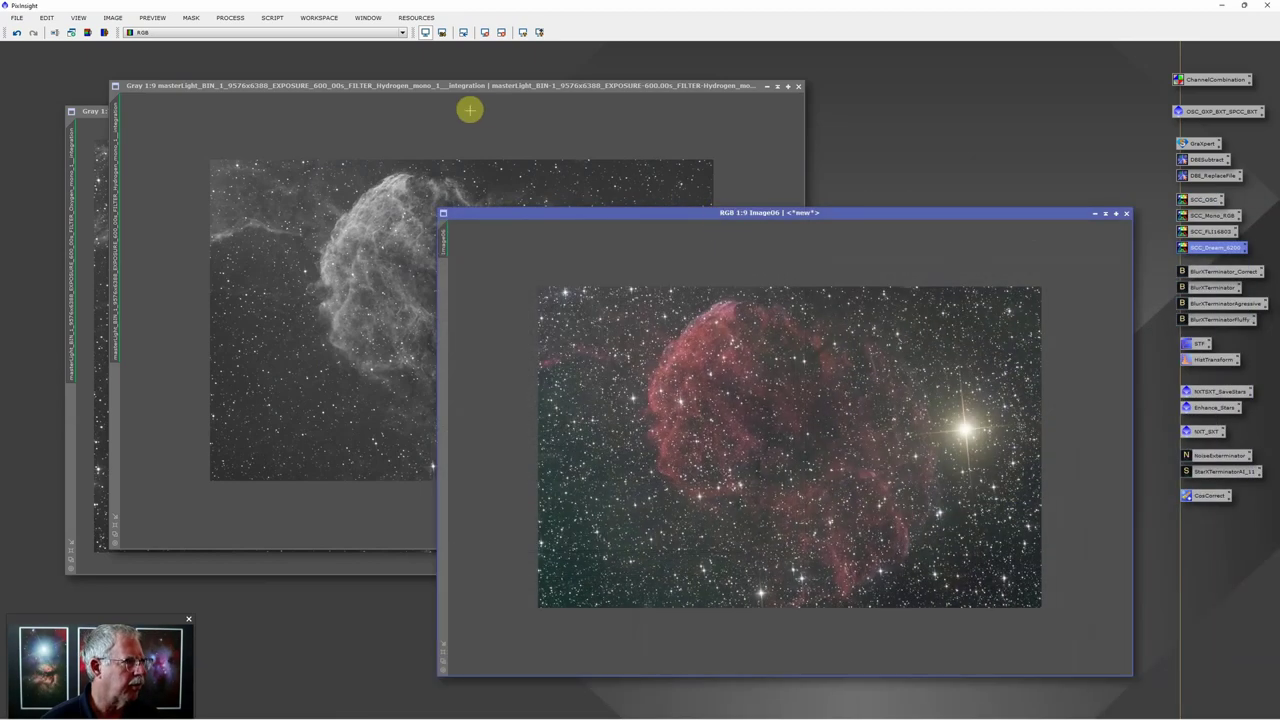
mouse_move(466, 86)
mouse_down()
mouse_move(840, 126)
mouse_move(466, 83)
mouse_up()
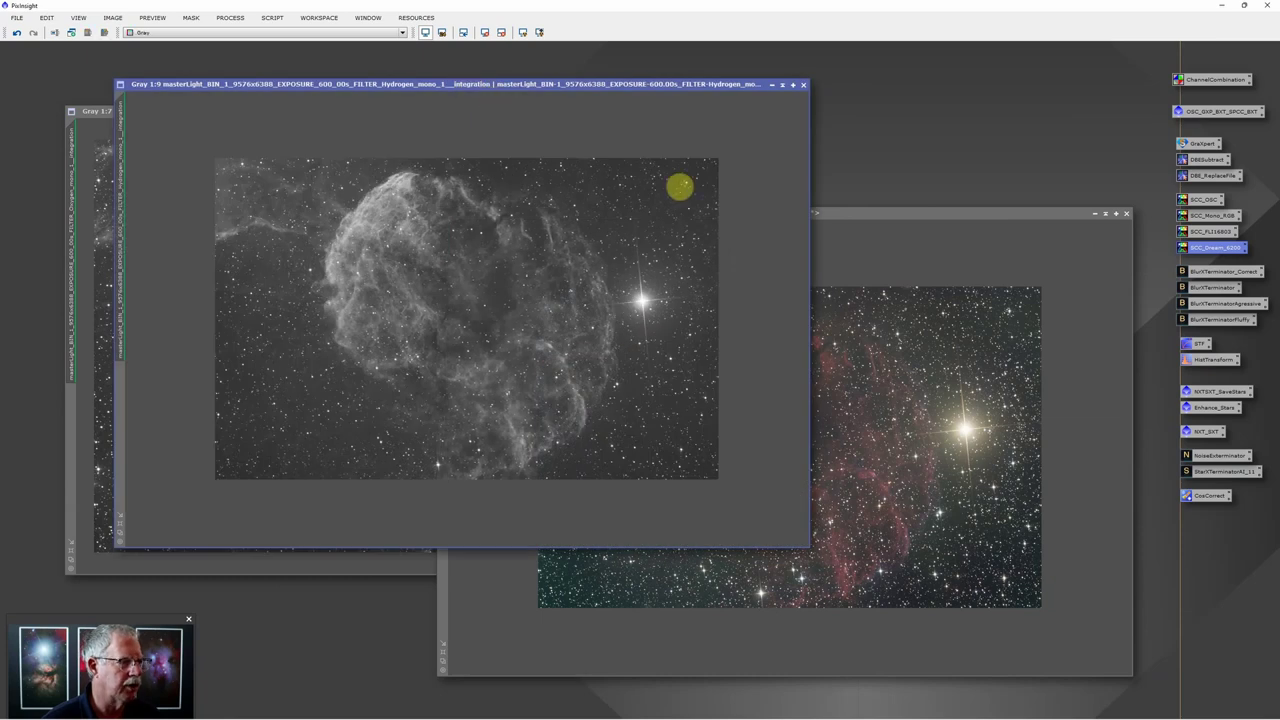
click(925, 213)
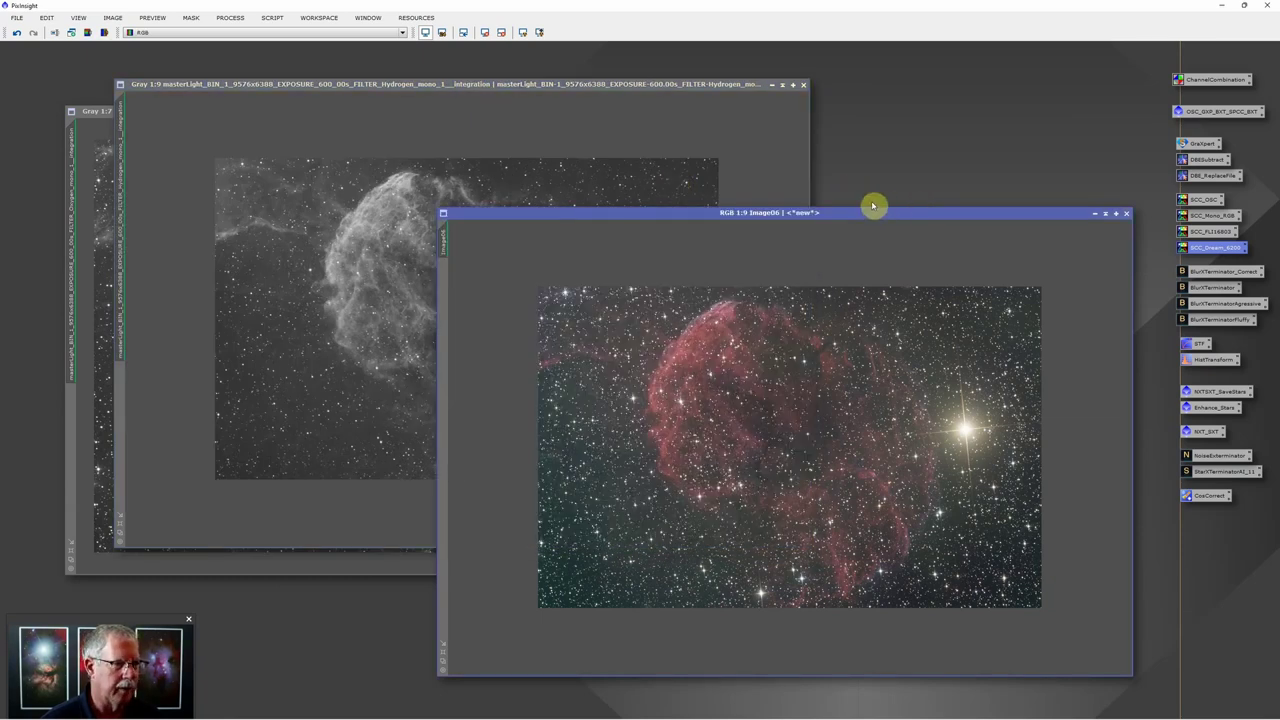
drag(871, 206, 789, 179)
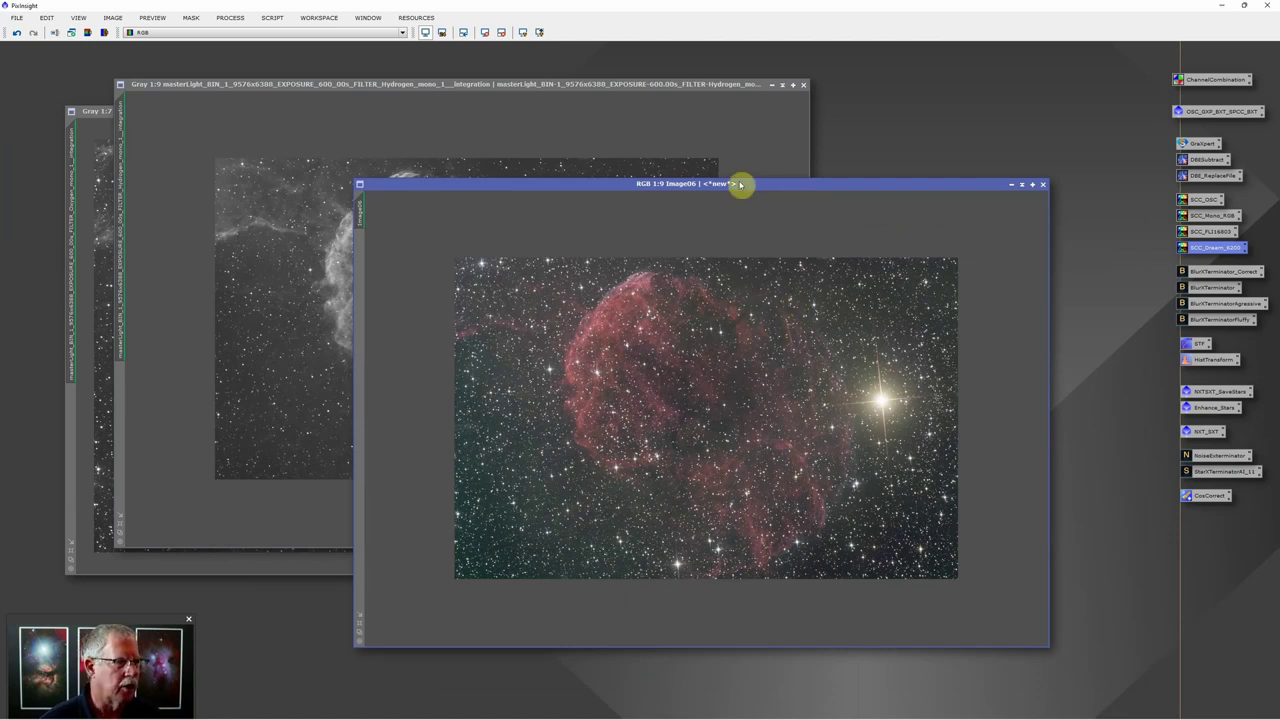
Step: Open the DBESubtract preset of DynamicBackgroundExtraction on the RGB image and arrange the process window beside the image
drag(740, 183, 715, 193)
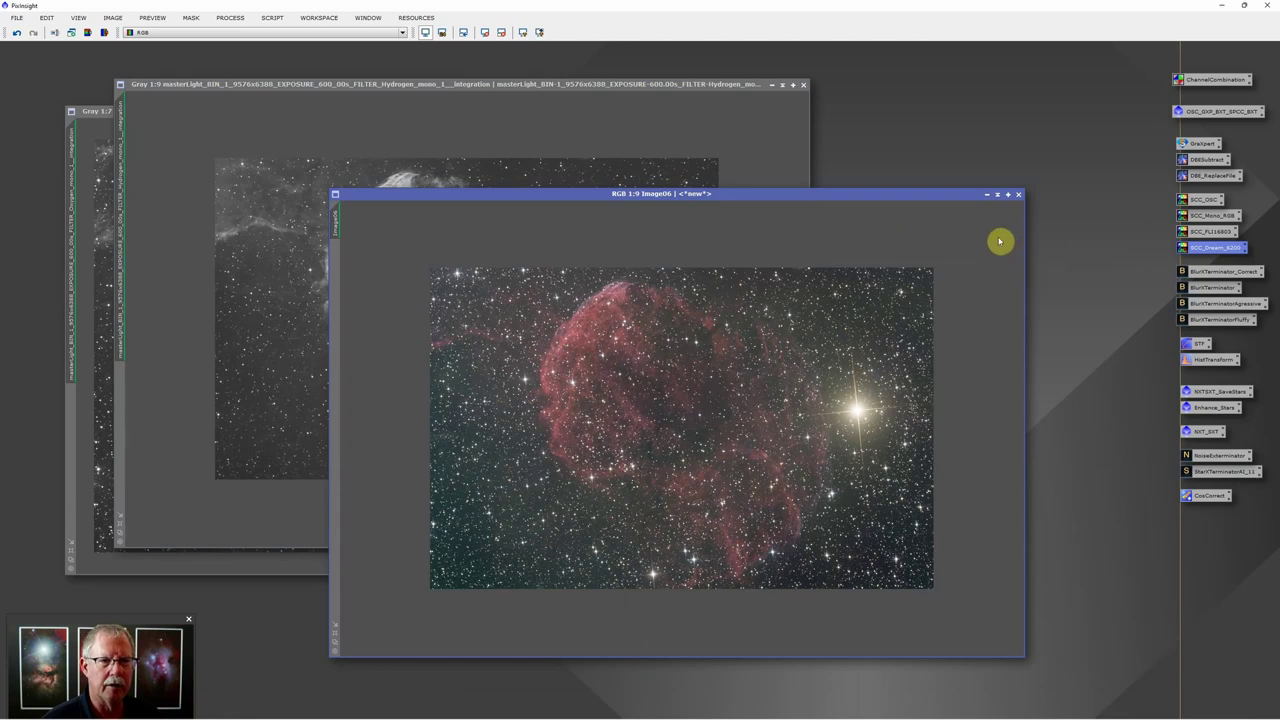
double_click(1206, 160)
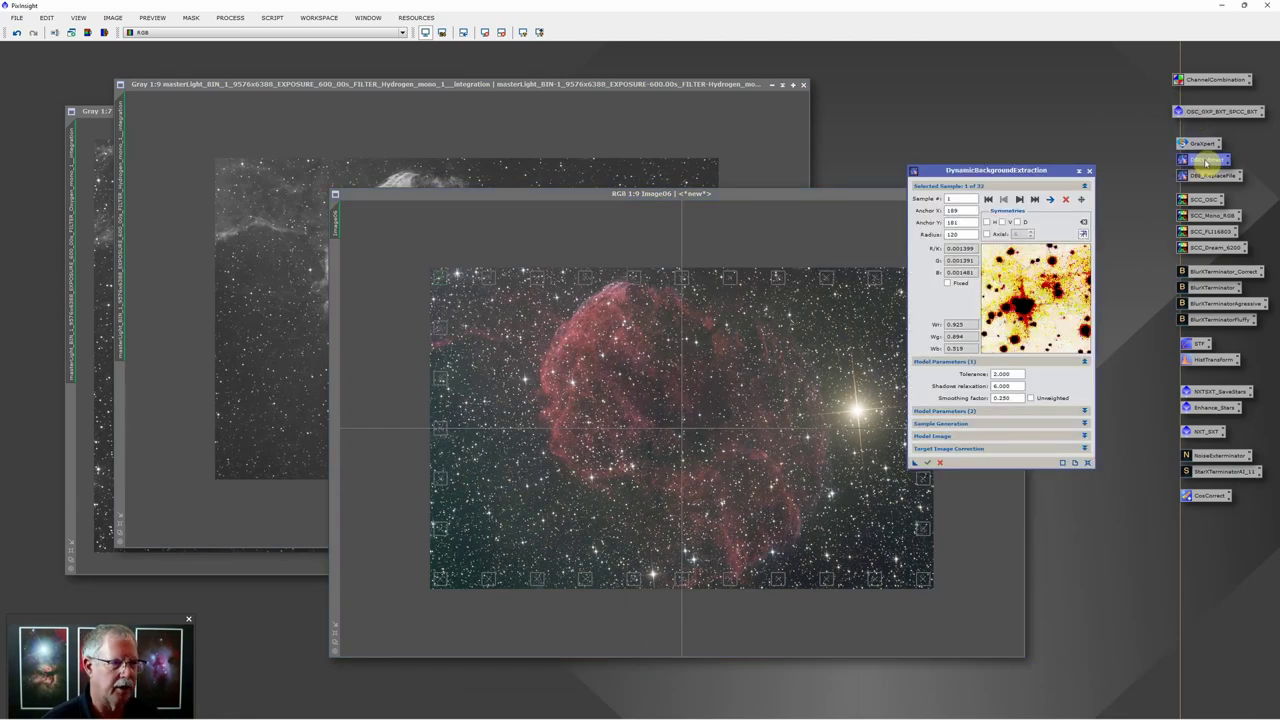
drag(1006, 171, 1028, 137)
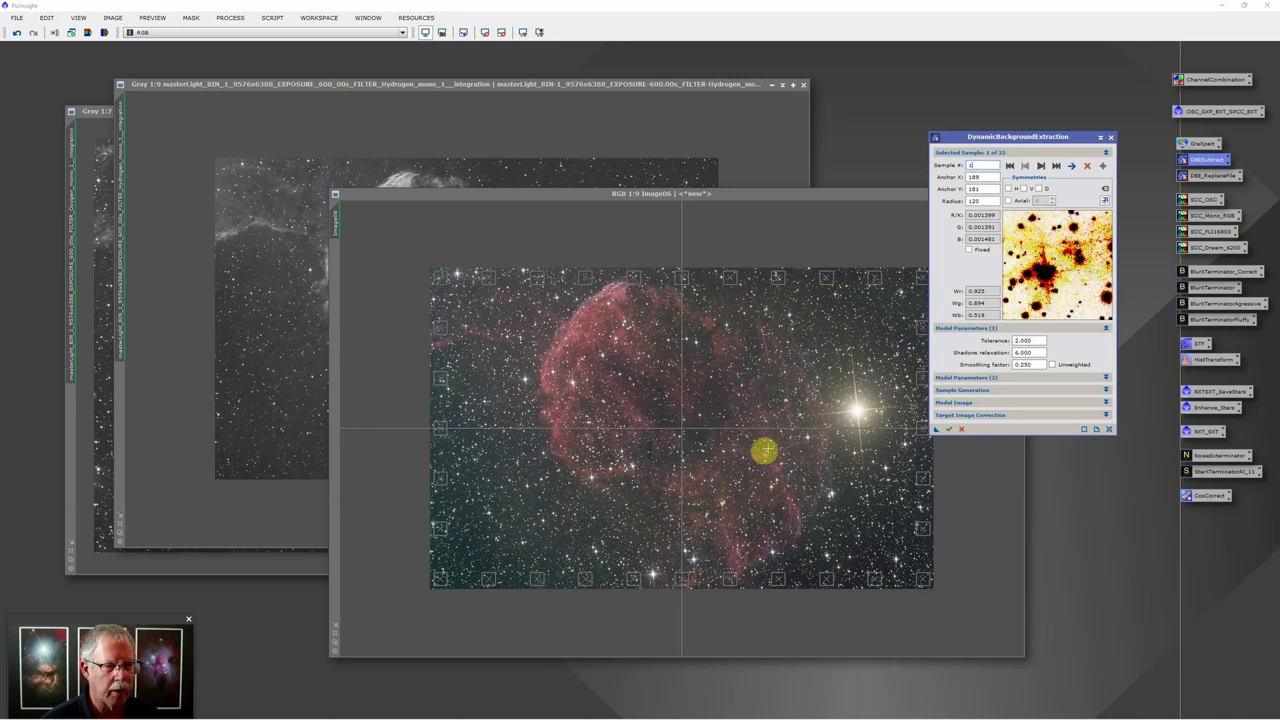
drag(703, 200, 662, 196)
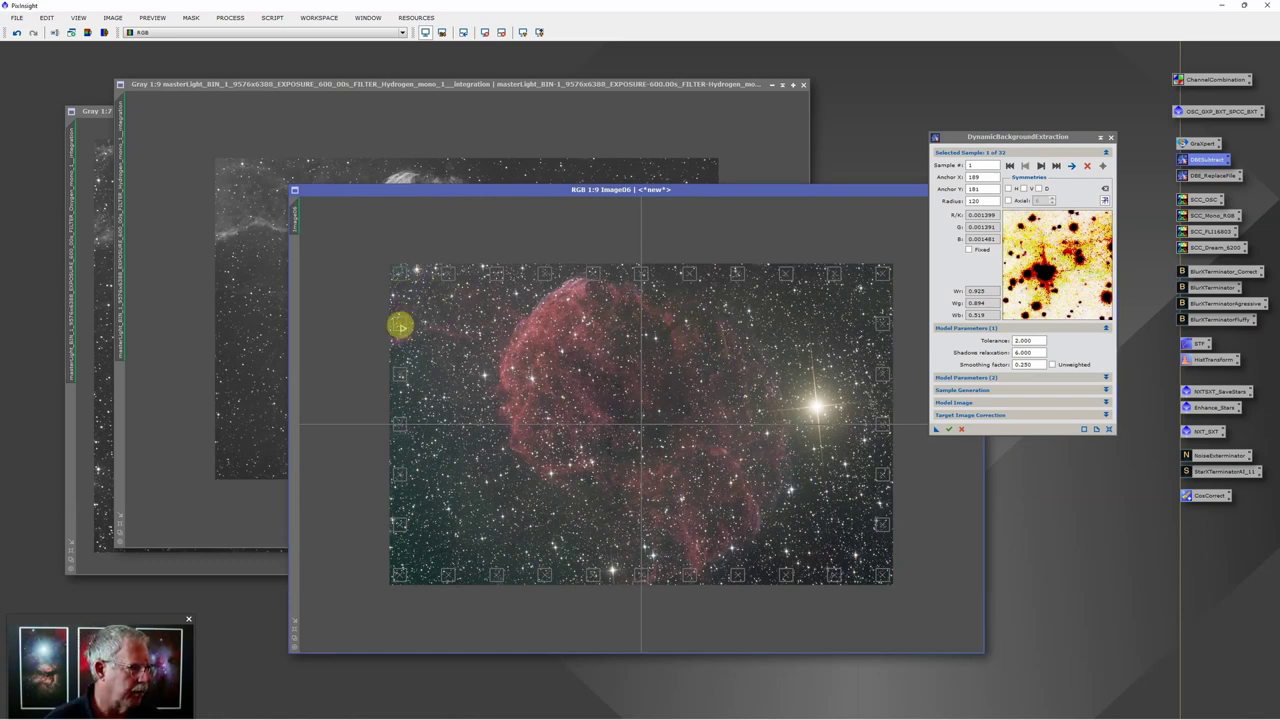
Step: Delete the upper-left corner background sample and move the nearby samples off the nebulosity into the darker star field along the image's left side
drag(400, 325, 434, 373)
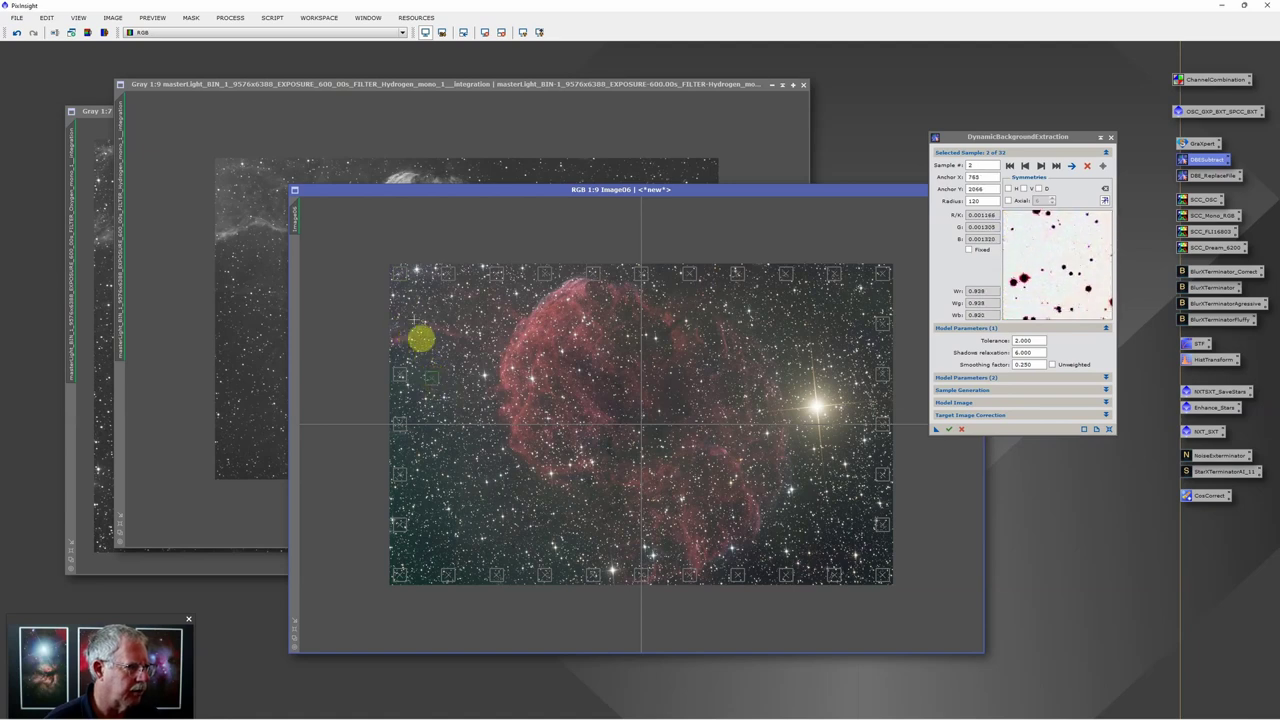
click(402, 273)
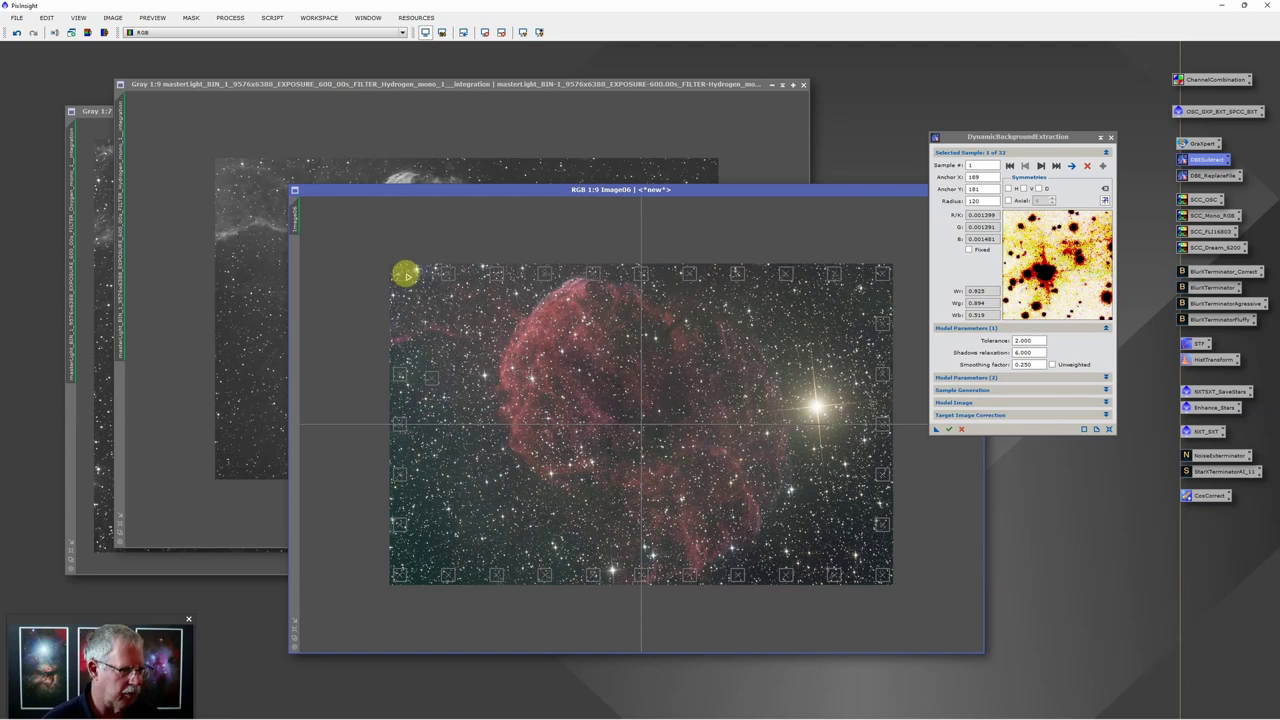
key(Delete)
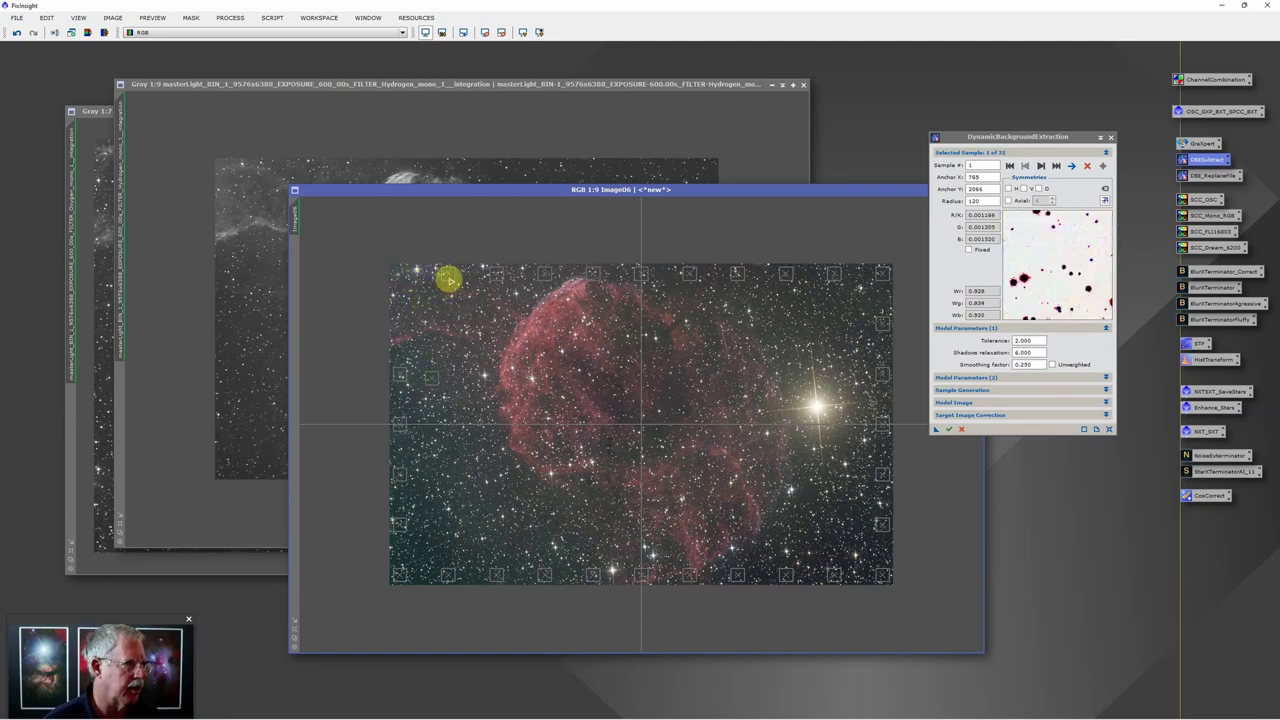
click(434, 378)
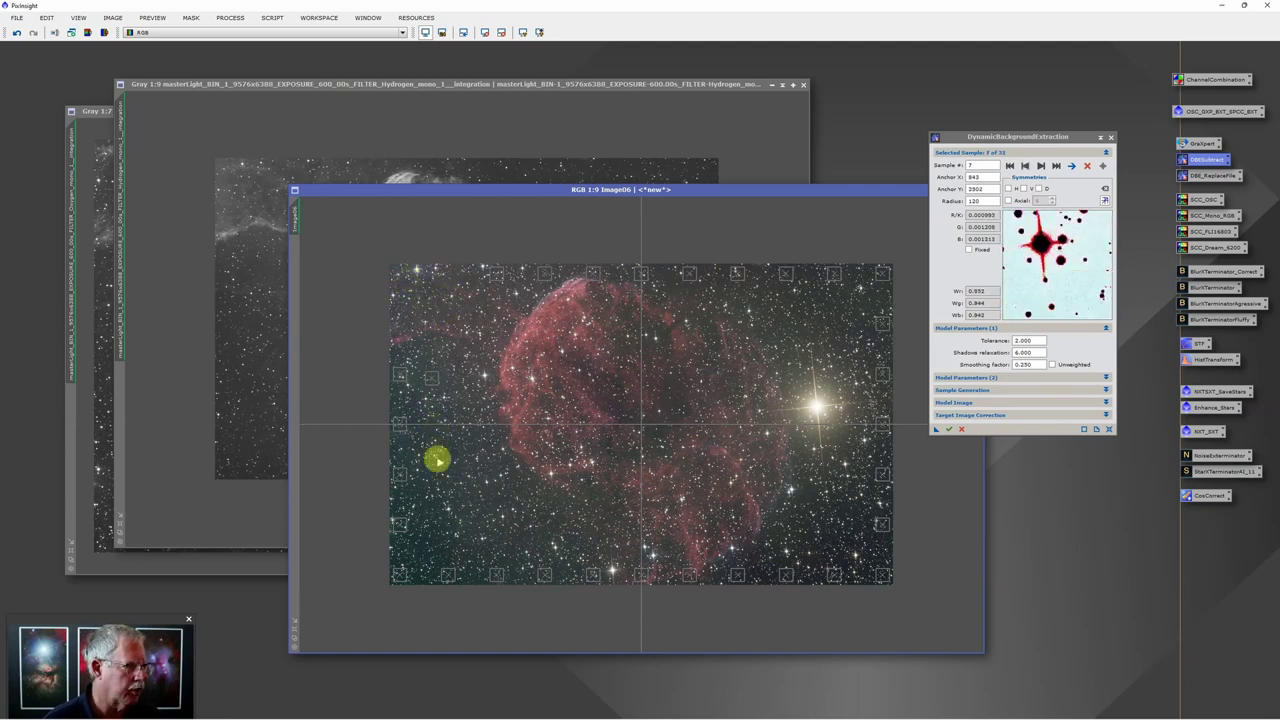
click(501, 276)
click(467, 505)
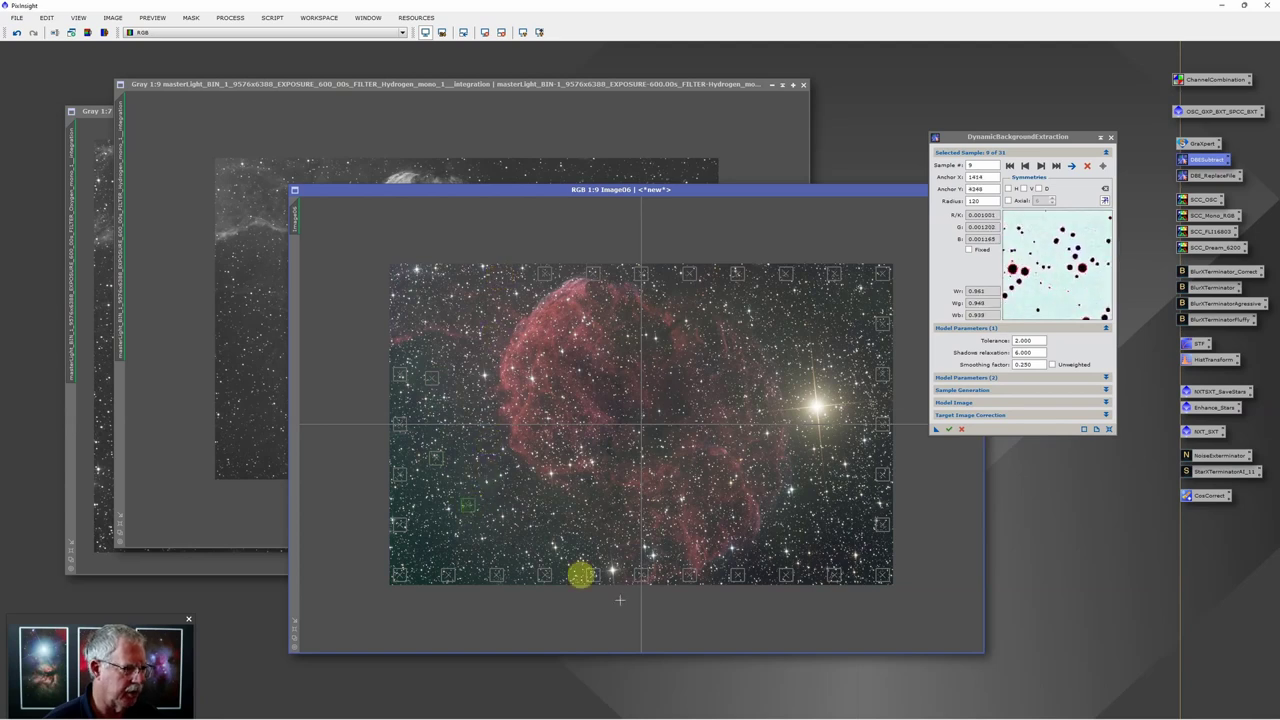
Step: Move the top- and bottom-edge samples near the nebula to clear background in the upper-right, lower-left and lower-right areas of the image
click(593, 272)
drag(593, 272, 782, 319)
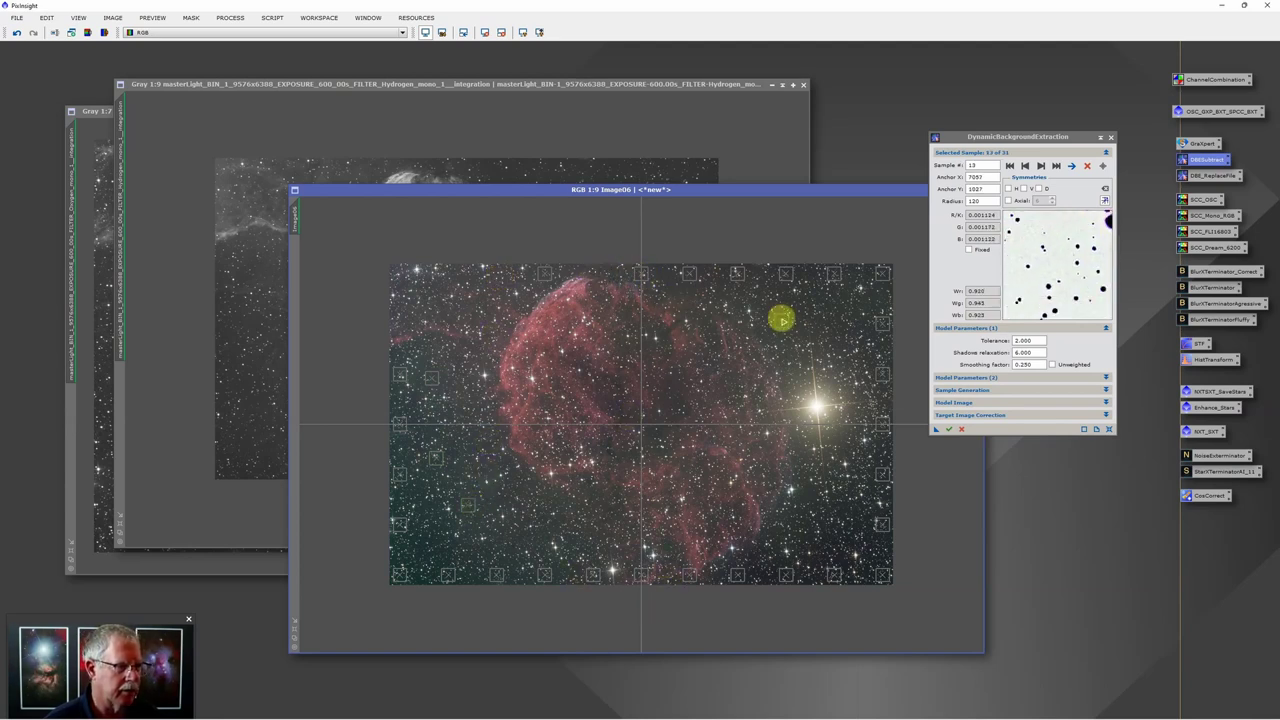
mouse_move(549, 577)
mouse_down()
mouse_move(540, 549)
mouse_move(562, 564)
mouse_up()
click(593, 575)
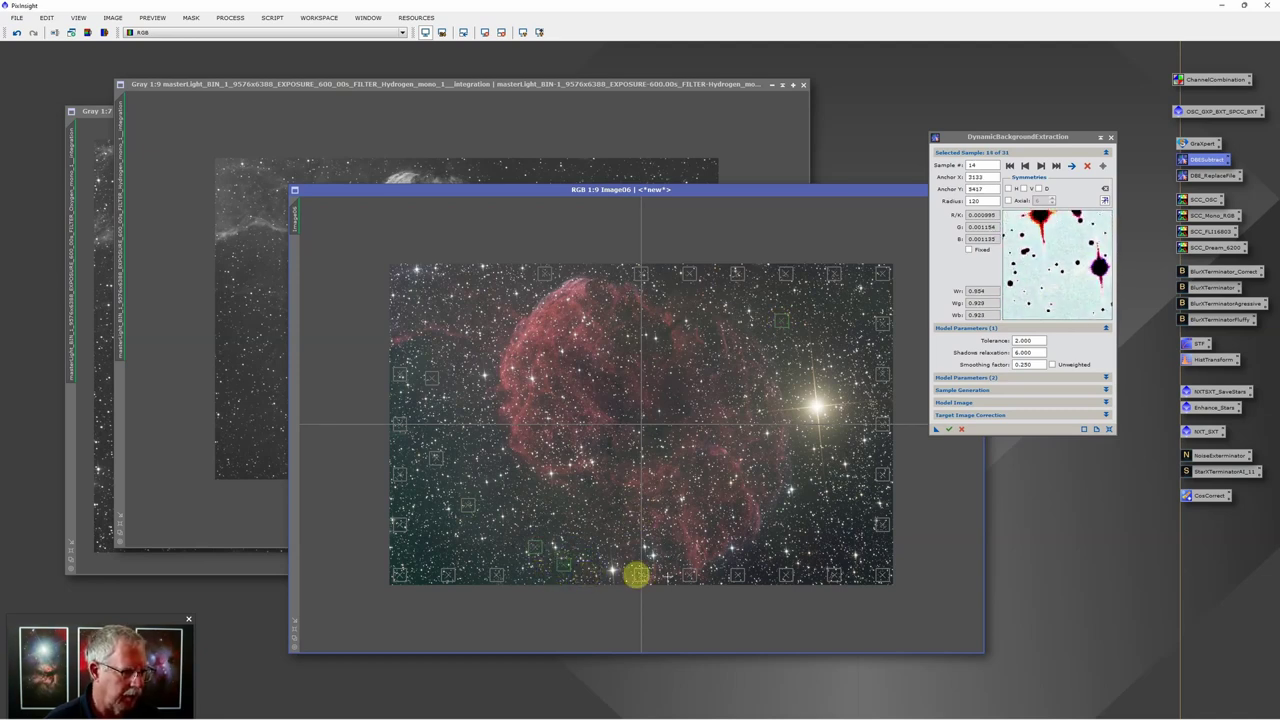
drag(789, 514, 811, 493)
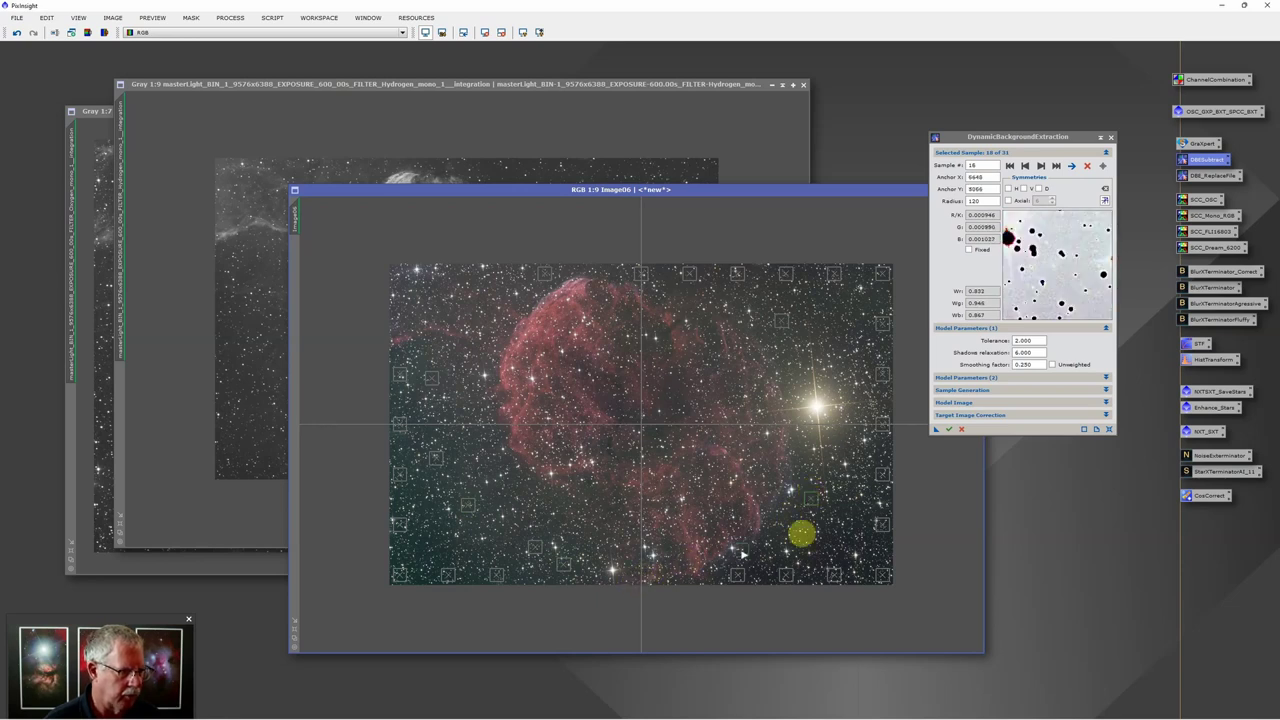
click(849, 447)
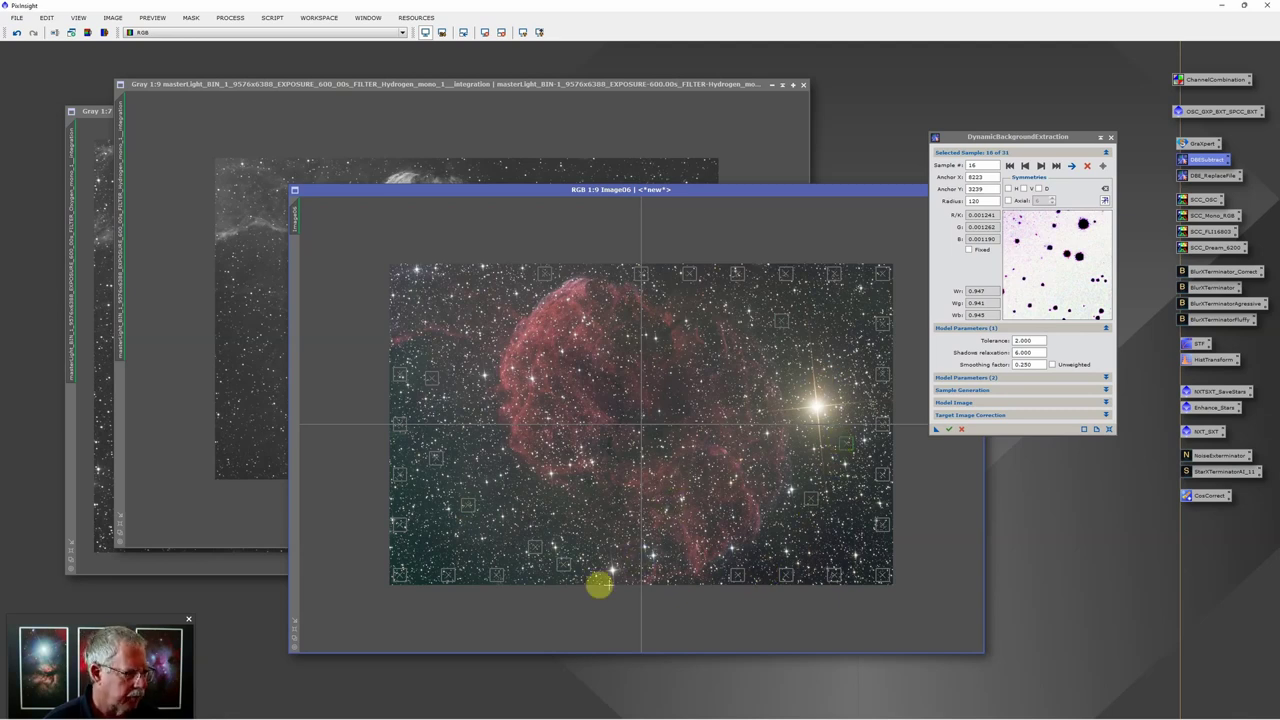
click(536, 545)
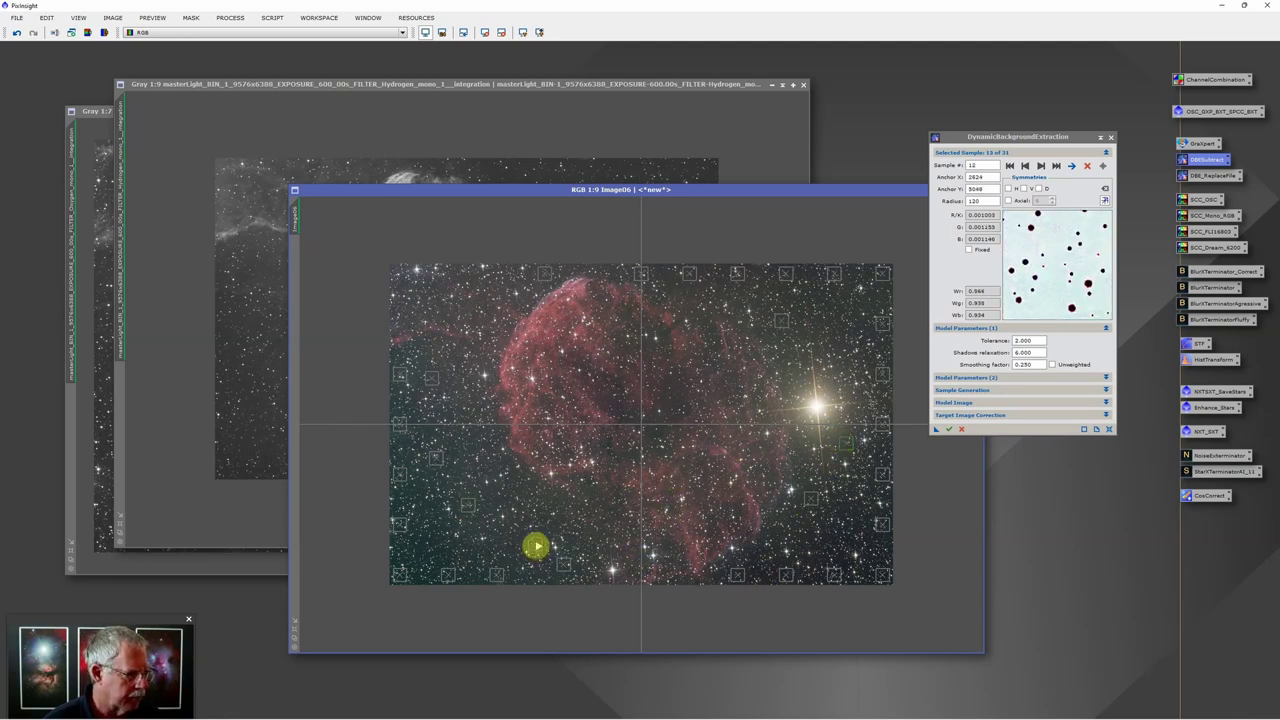
click(472, 506)
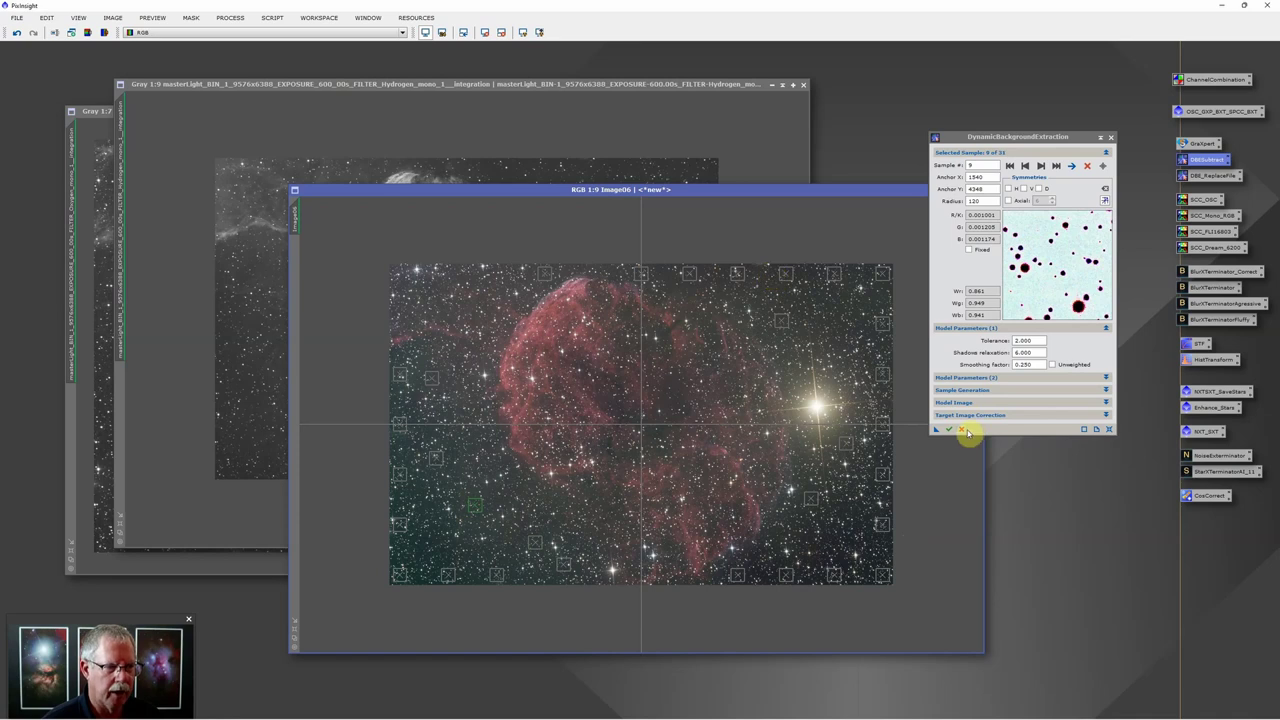
Step: Apply the background extraction to the RGB image, close its session, and refresh the image's STF AutoStretch
click(948, 429)
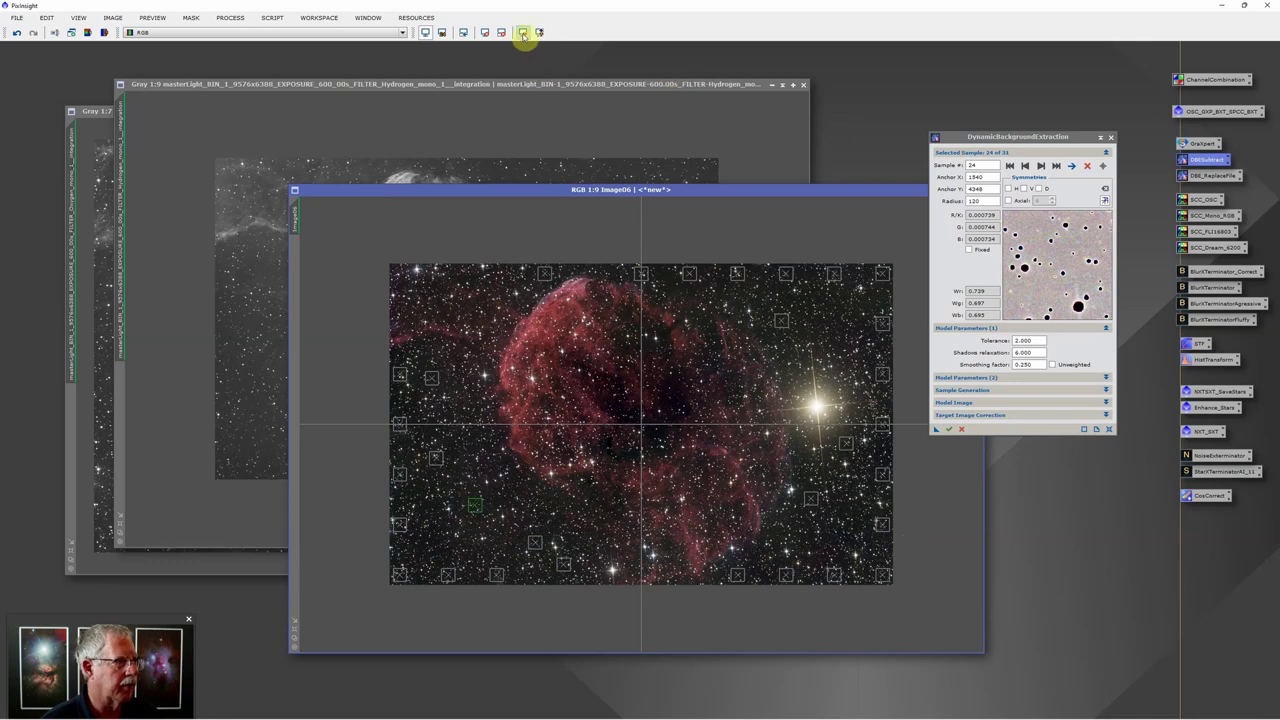
click(1110, 137)
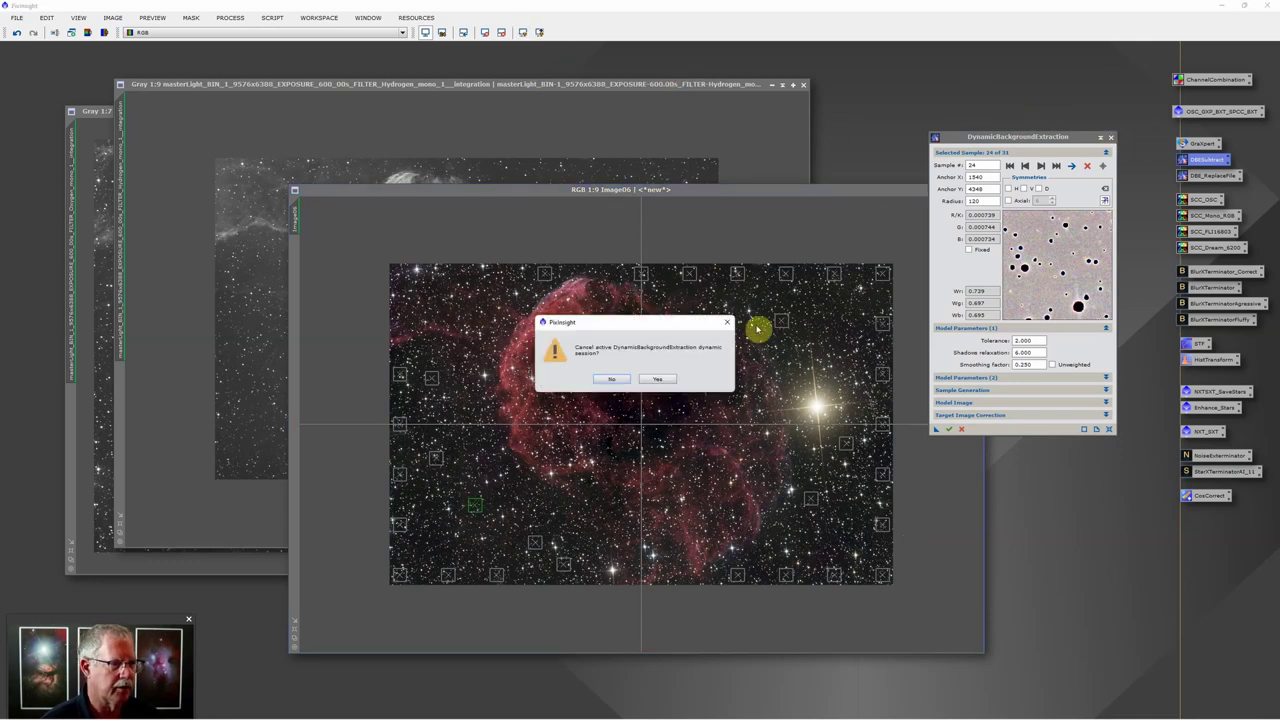
click(657, 378)
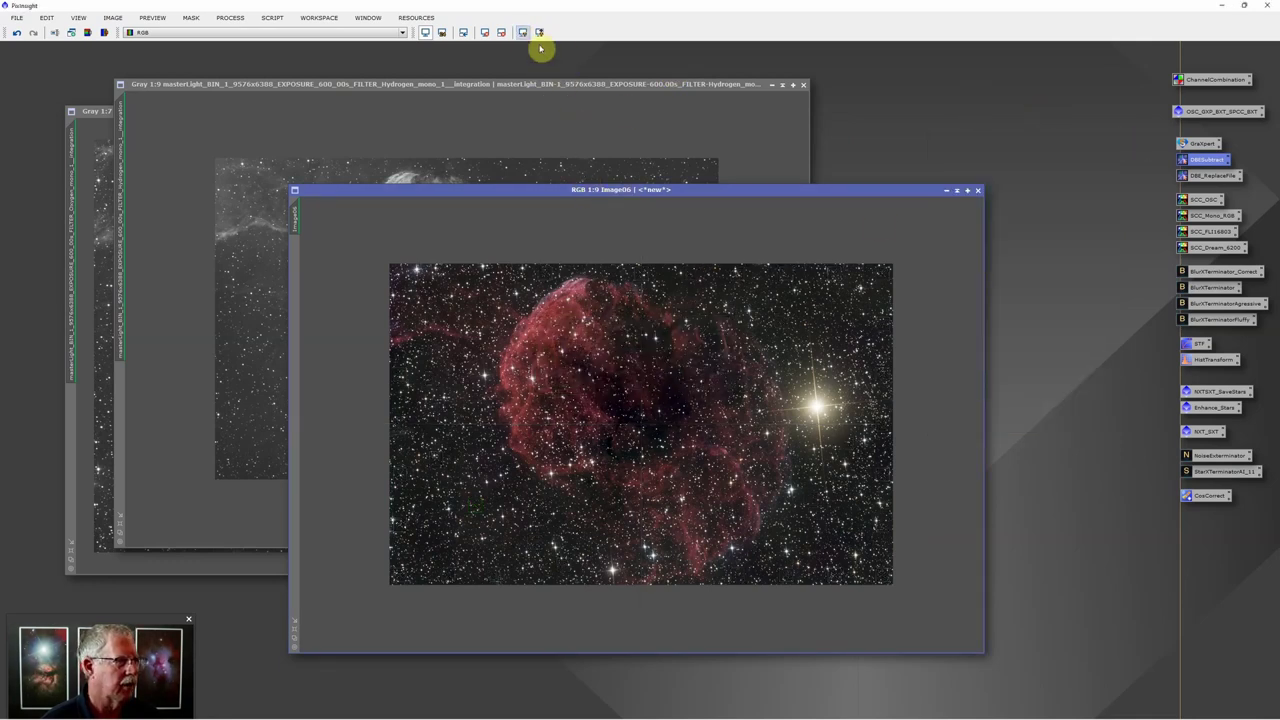
key(ctrl+a)
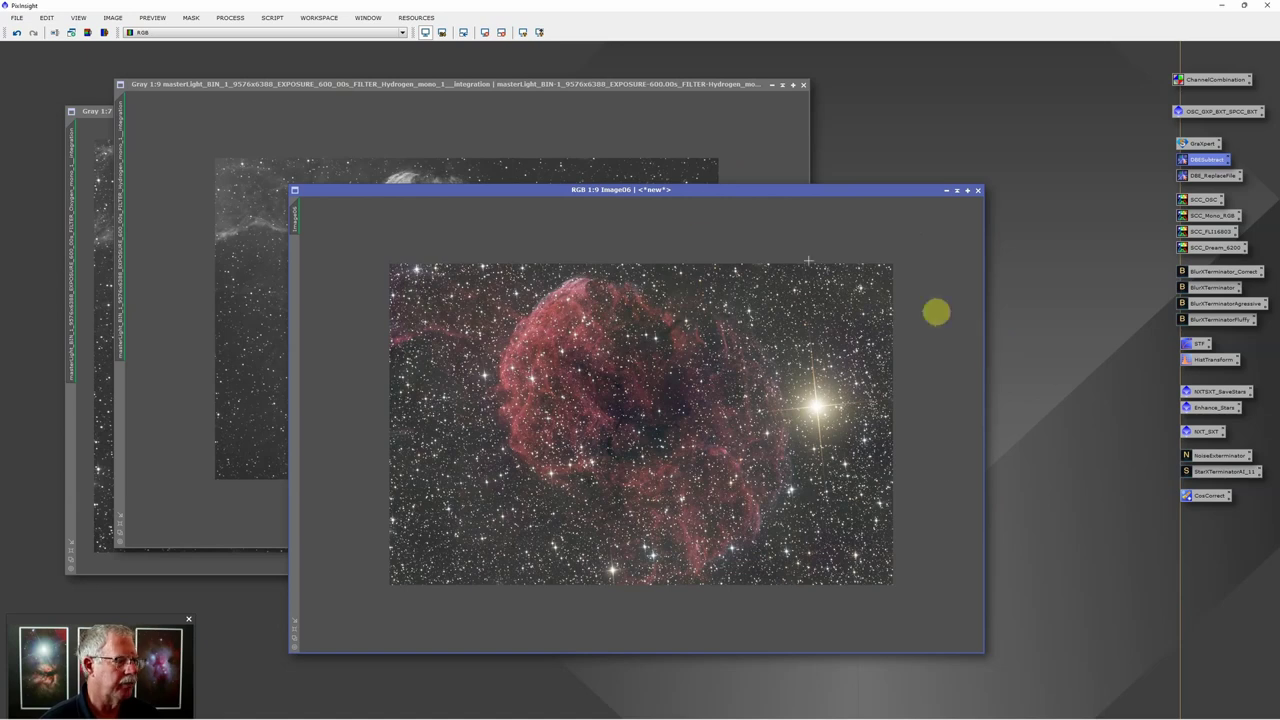
mouse_move(694, 190)
mouse_down()
mouse_move(1046, 486)
mouse_move(1051, 517)
mouse_move(731, 226)
mouse_move(712, 184)
mouse_up()
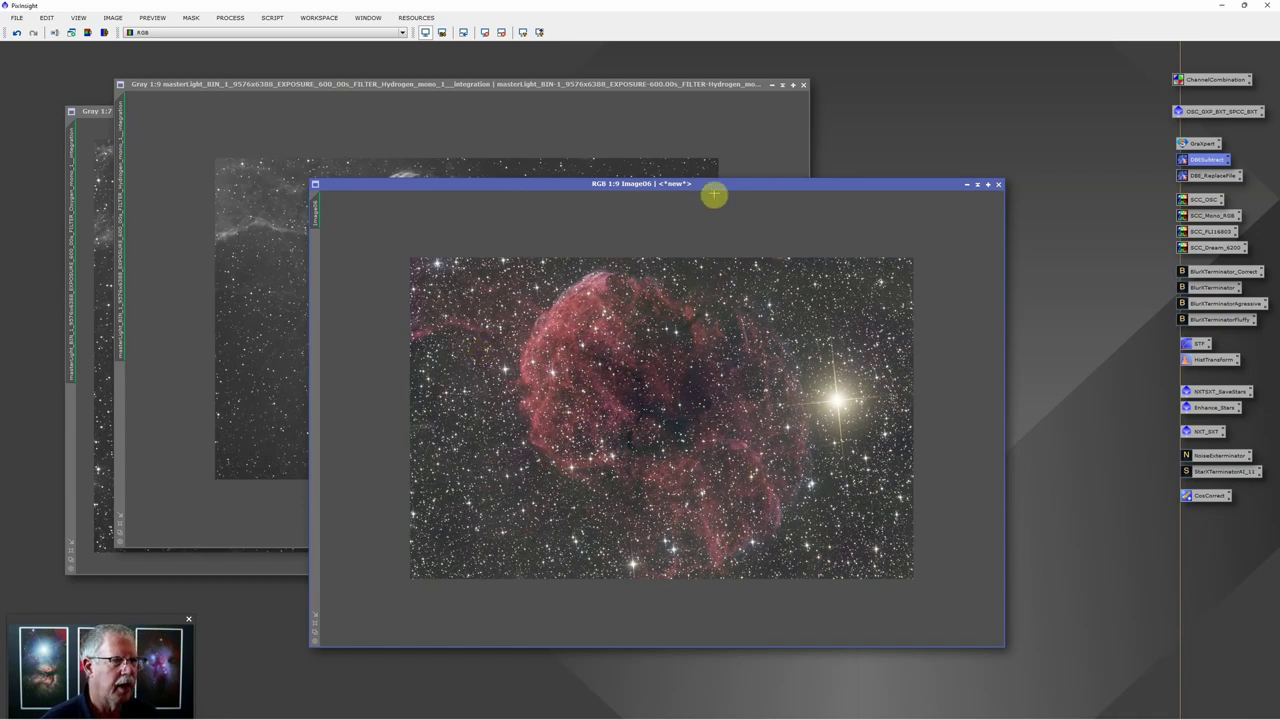
drag(714, 186, 690, 219)
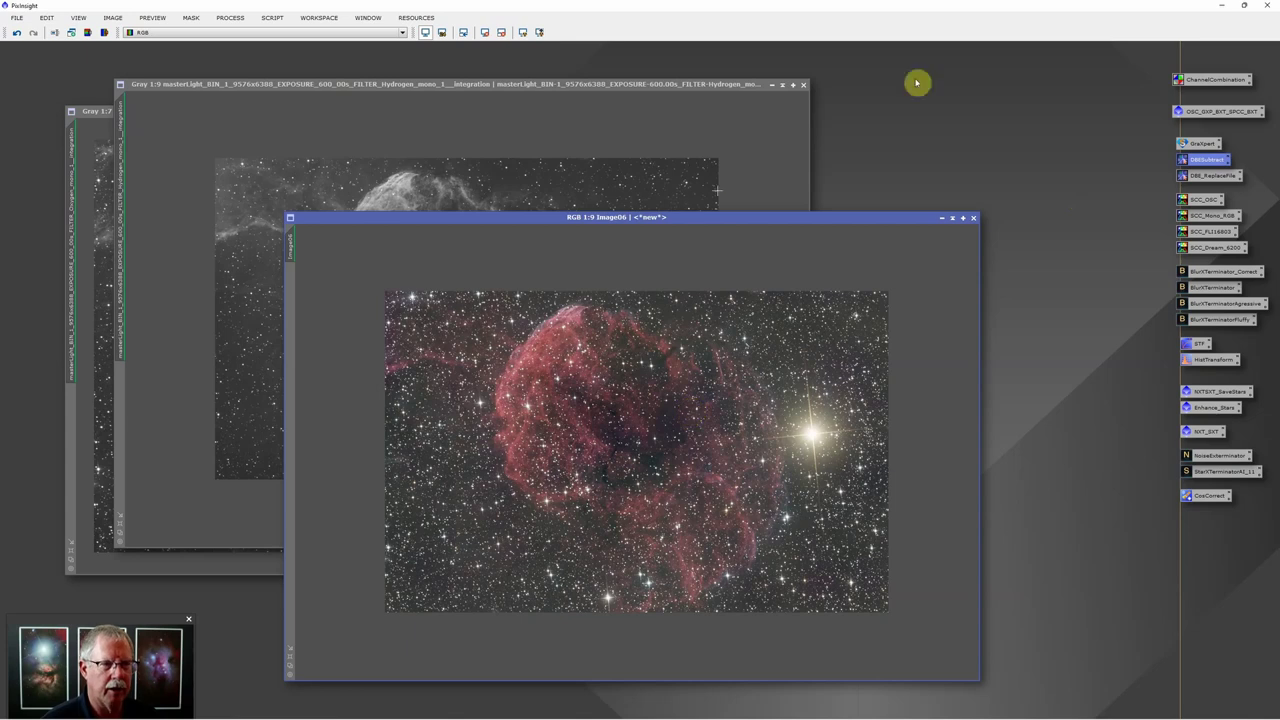
Step: Open an ImageContainer in the workspace and reset it to clear its old list of views
right_click(1053, 144)
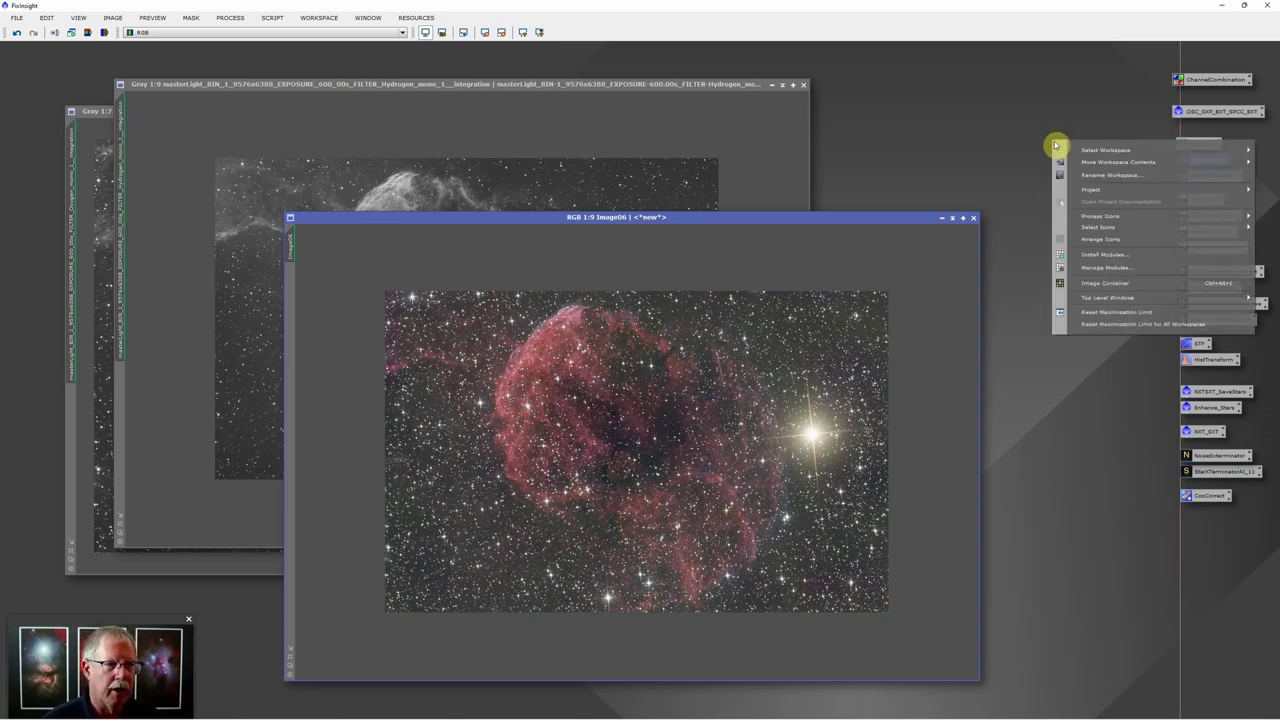
click(1112, 284)
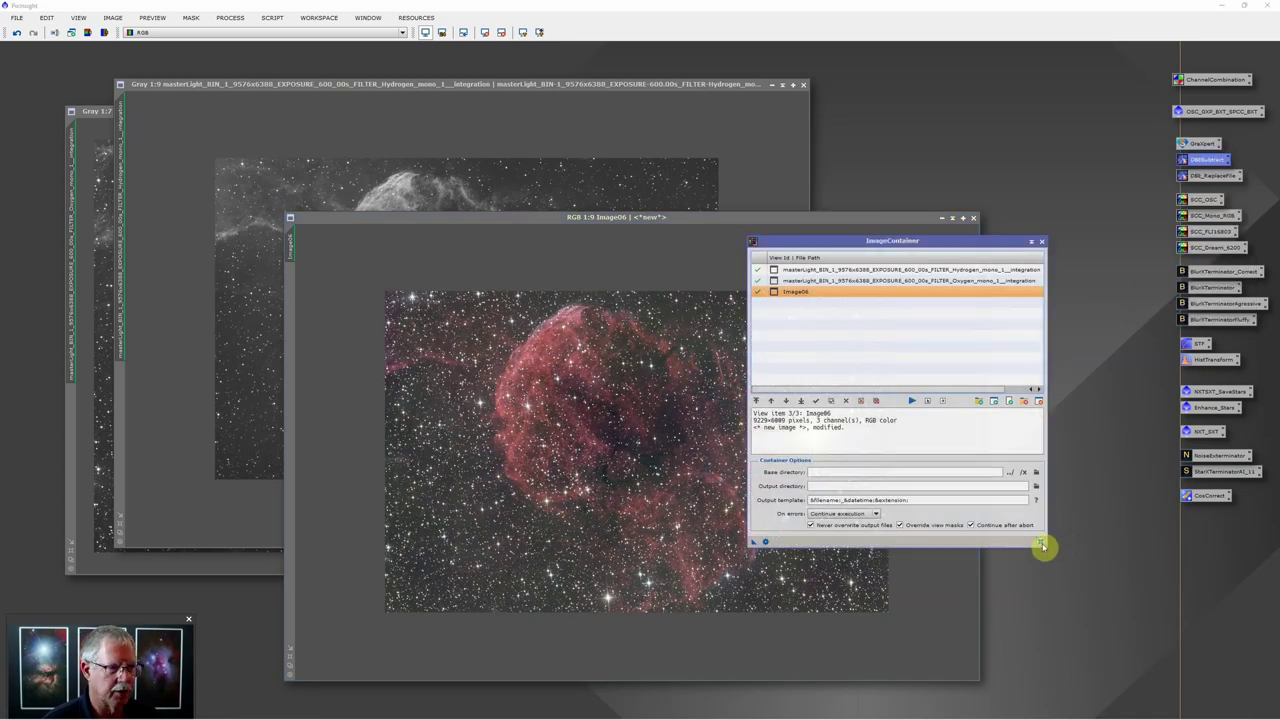
click(1041, 543)
drag(886, 241, 884, 177)
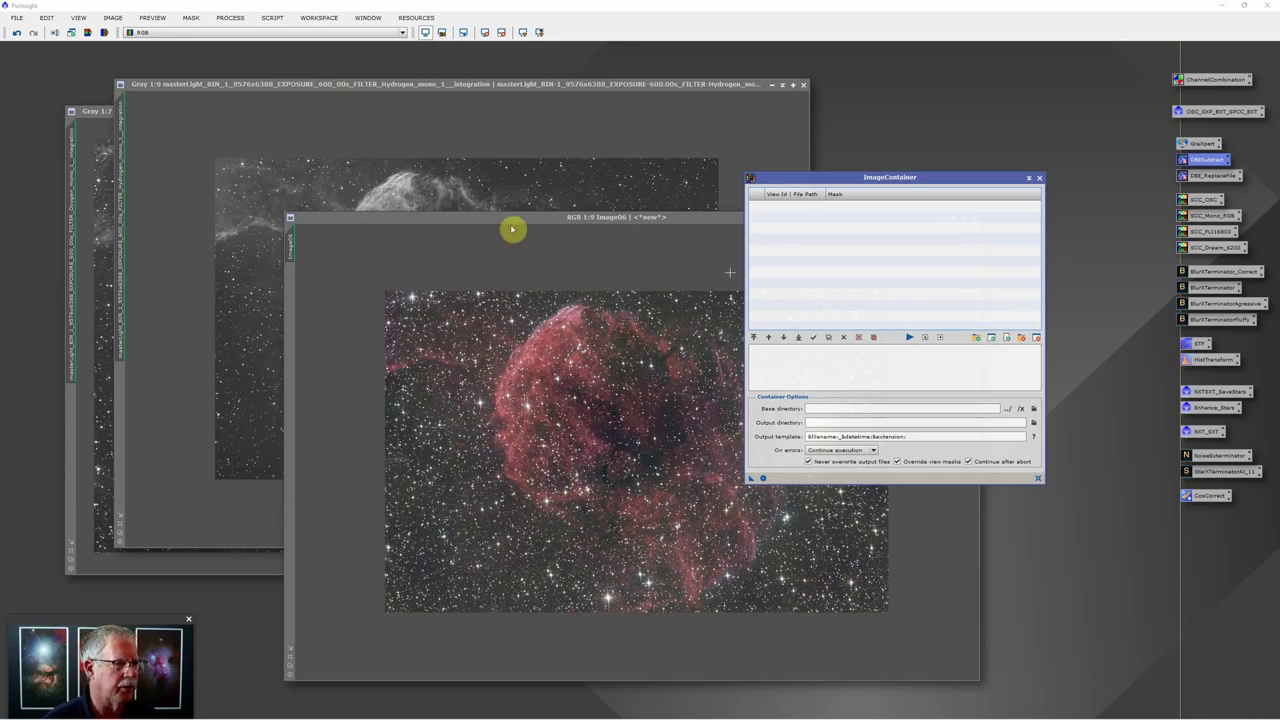
Step: Add all three open views, the Hydrogen master, the Oxygen master and Image06, to the ImageContainer
click(992, 338)
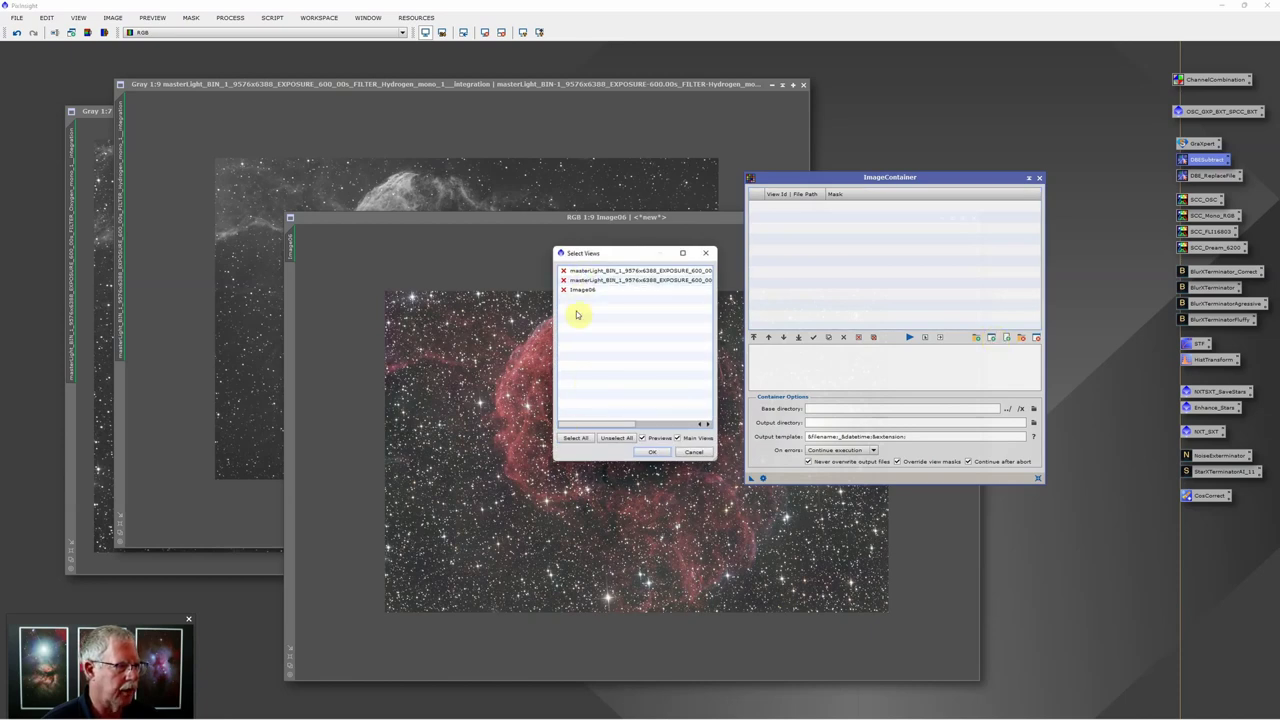
click(580, 274)
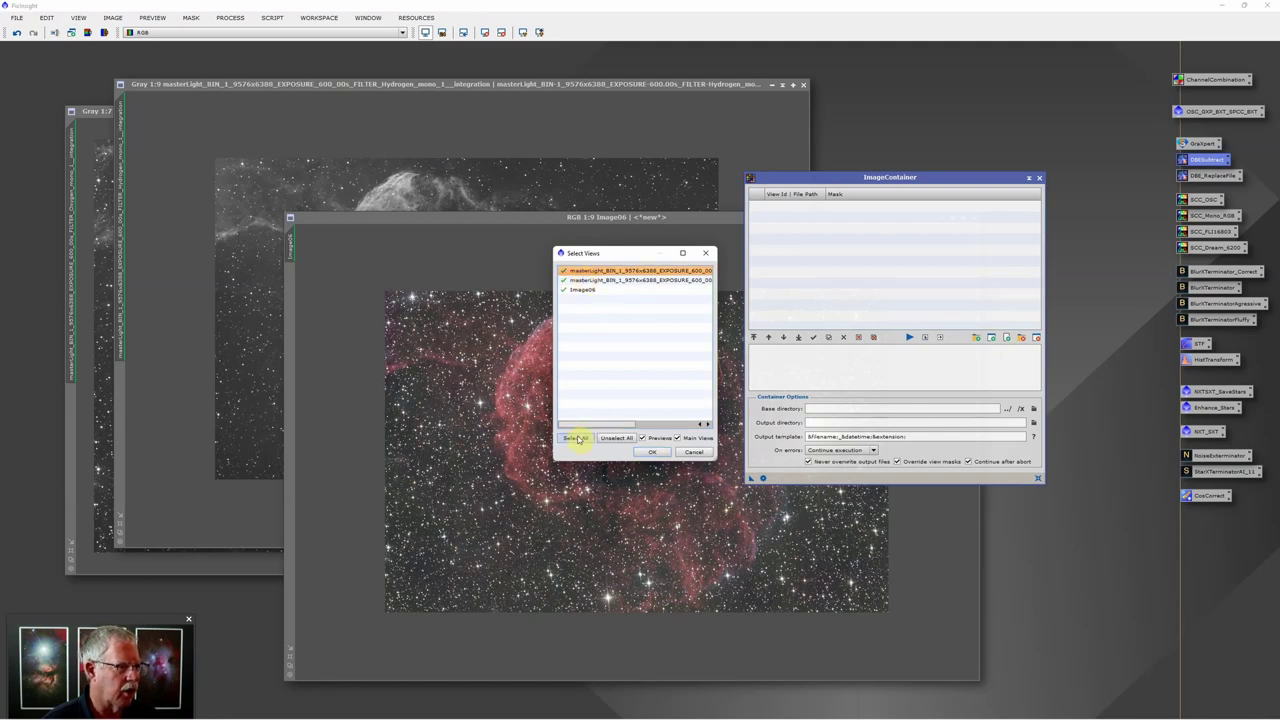
click(652, 452)
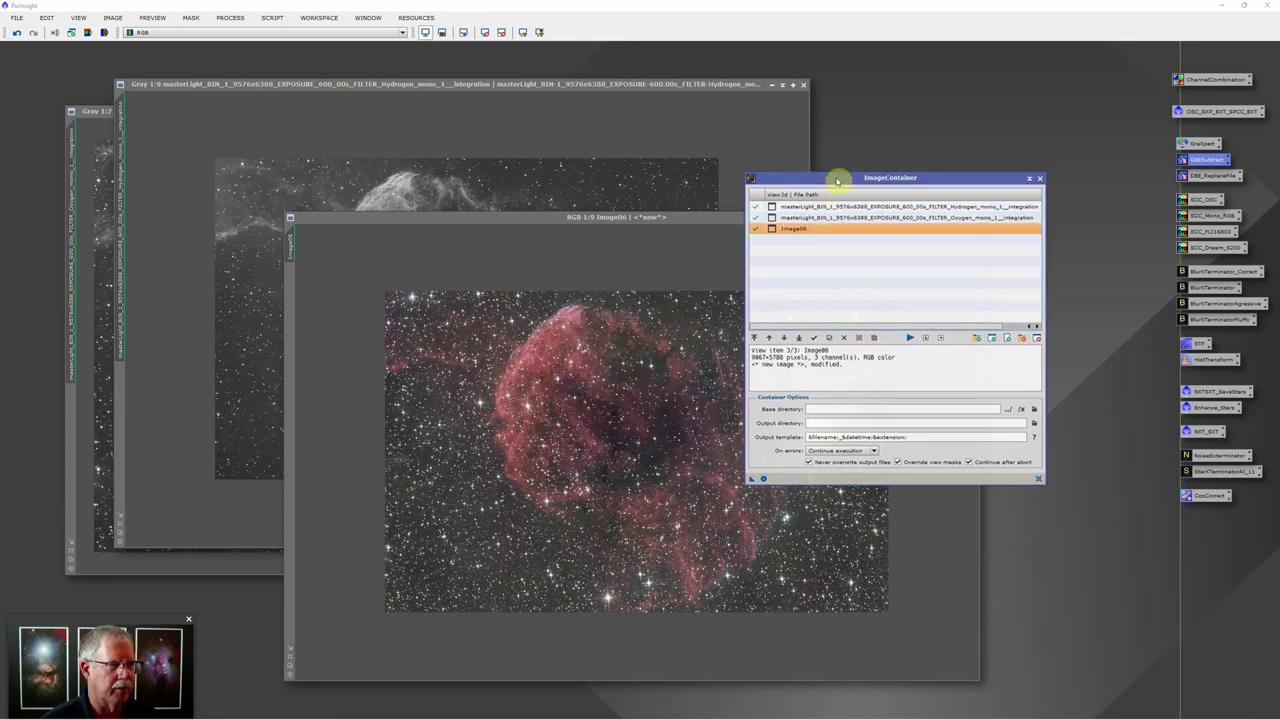
drag(836, 178, 849, 153)
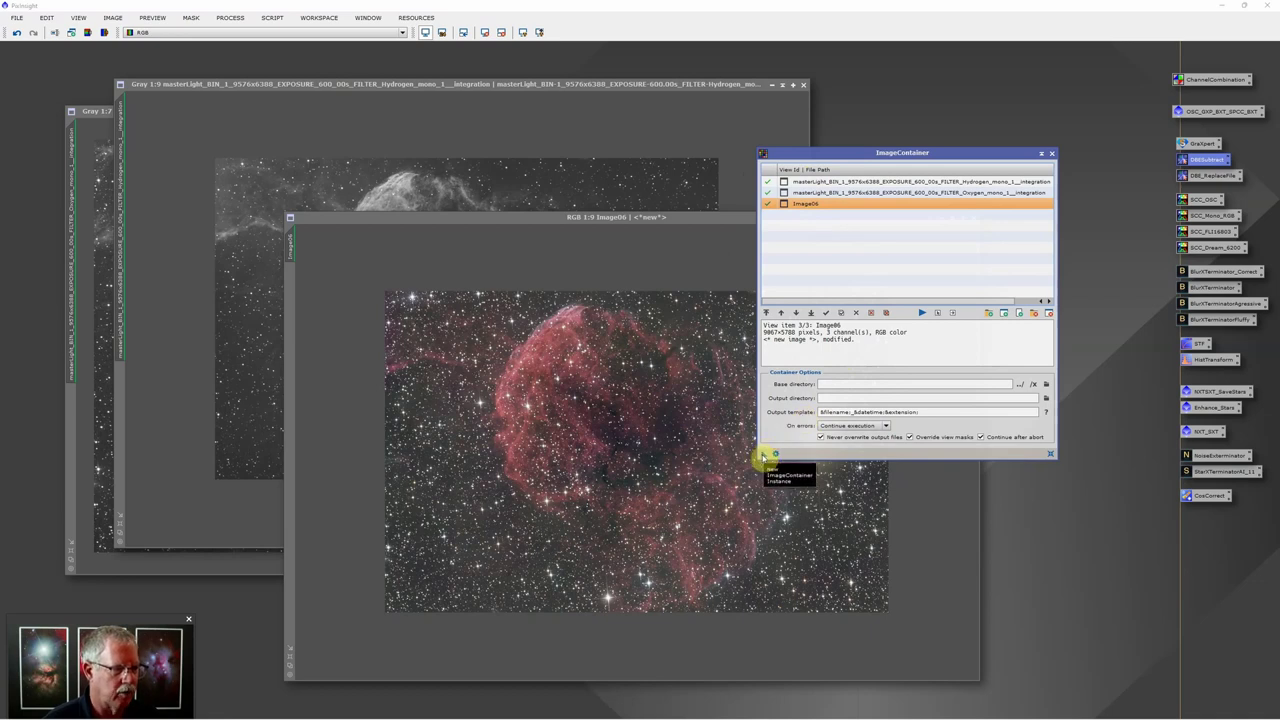
Step: Save the ImageContainer as a process icon in the workspace, close its window, and place the icon in the empty area beside the images
drag(763, 457, 1065, 508)
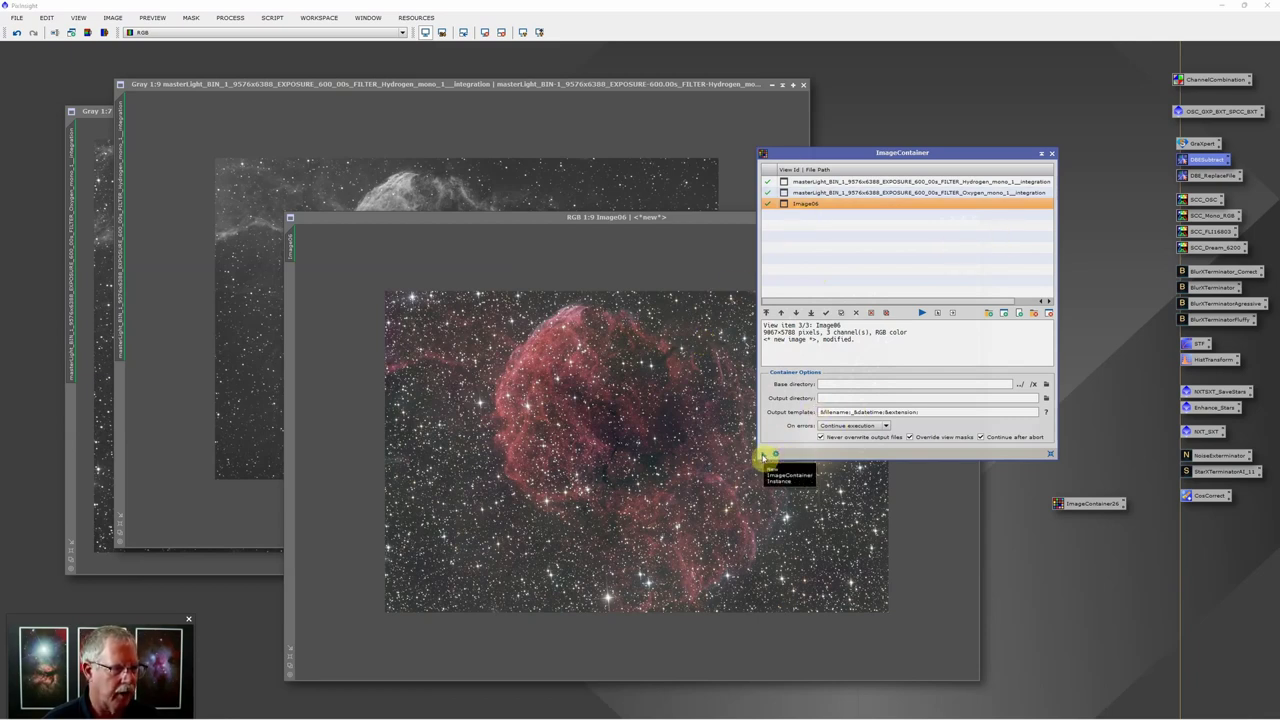
drag(763, 456, 1139, 261)
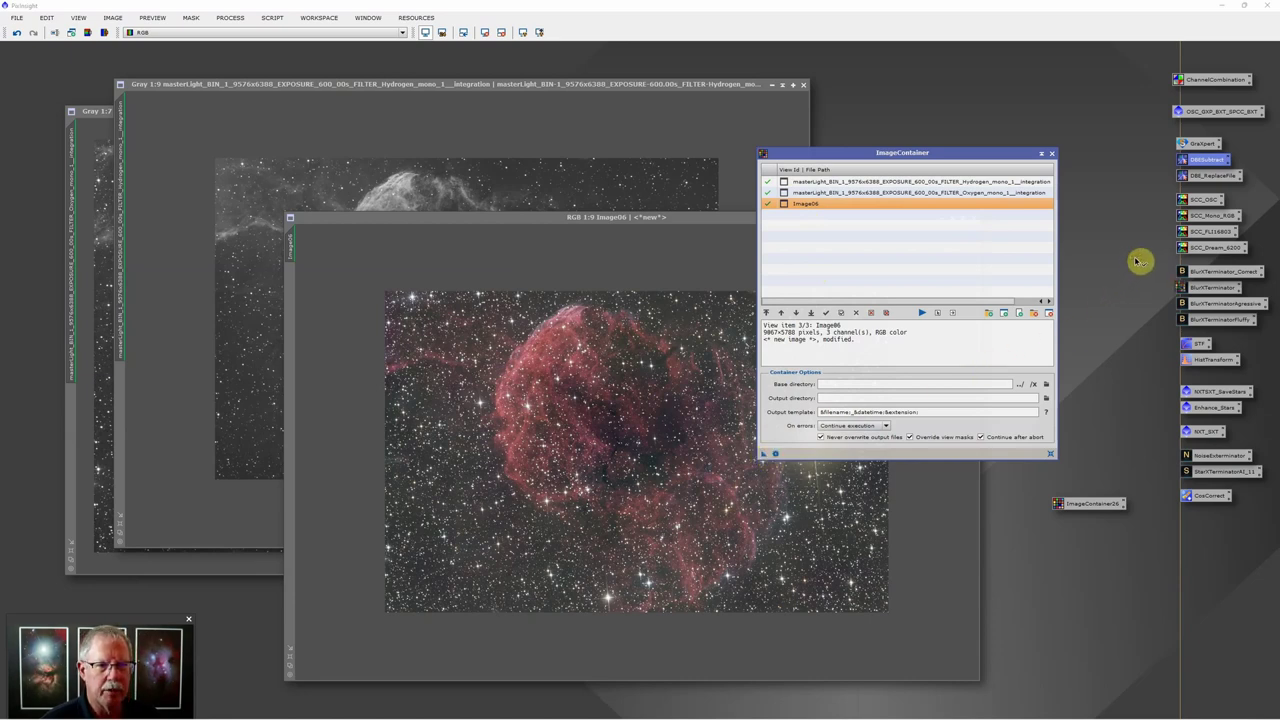
click(1208, 305)
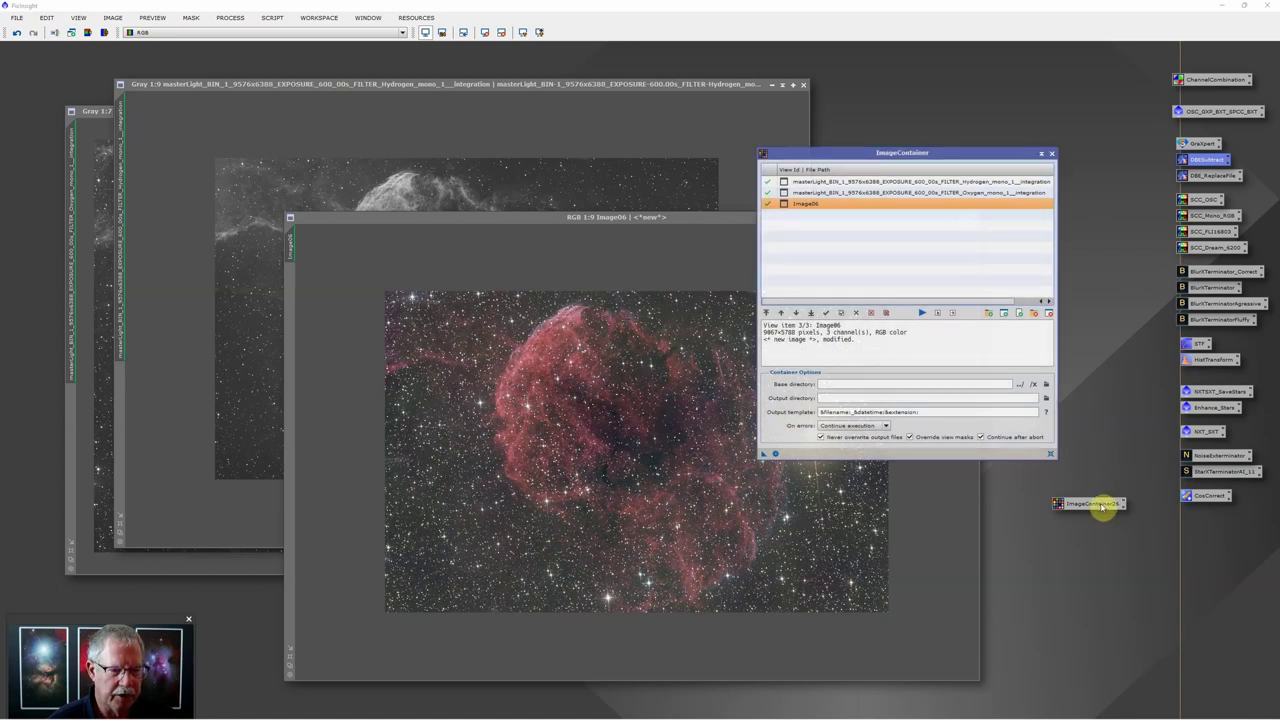
click(1051, 153)
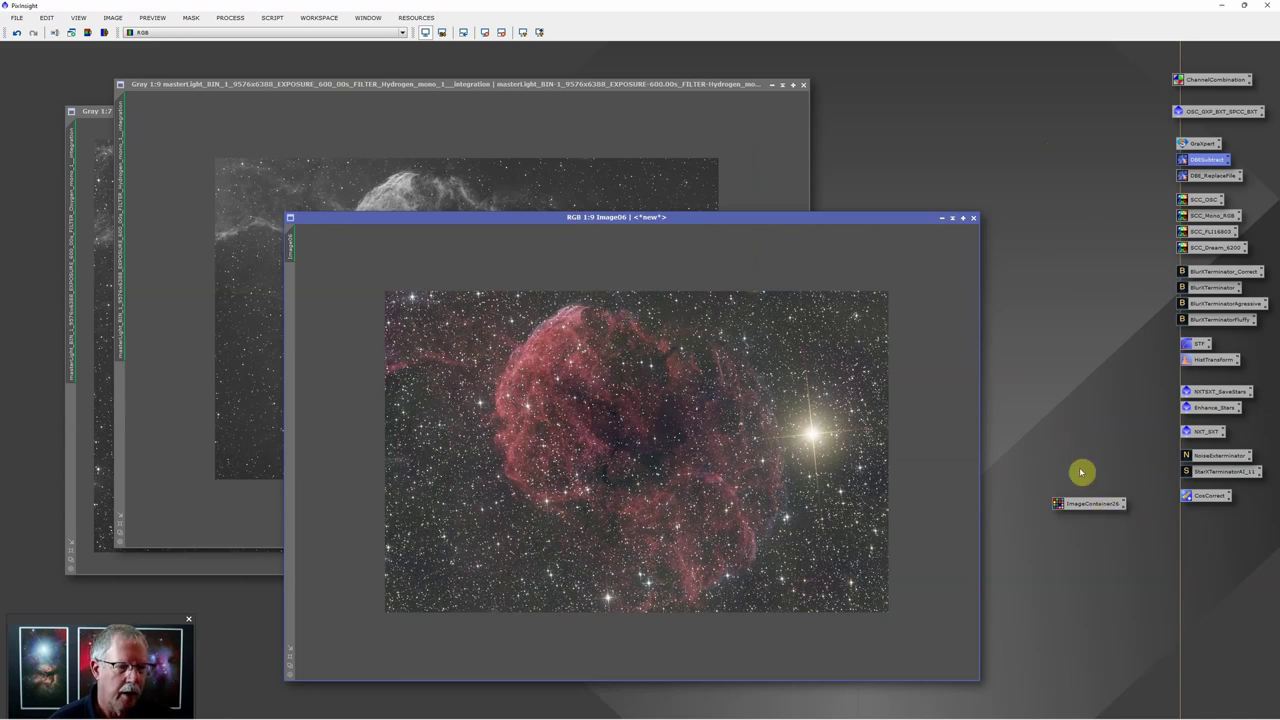
drag(1090, 505, 1110, 374)
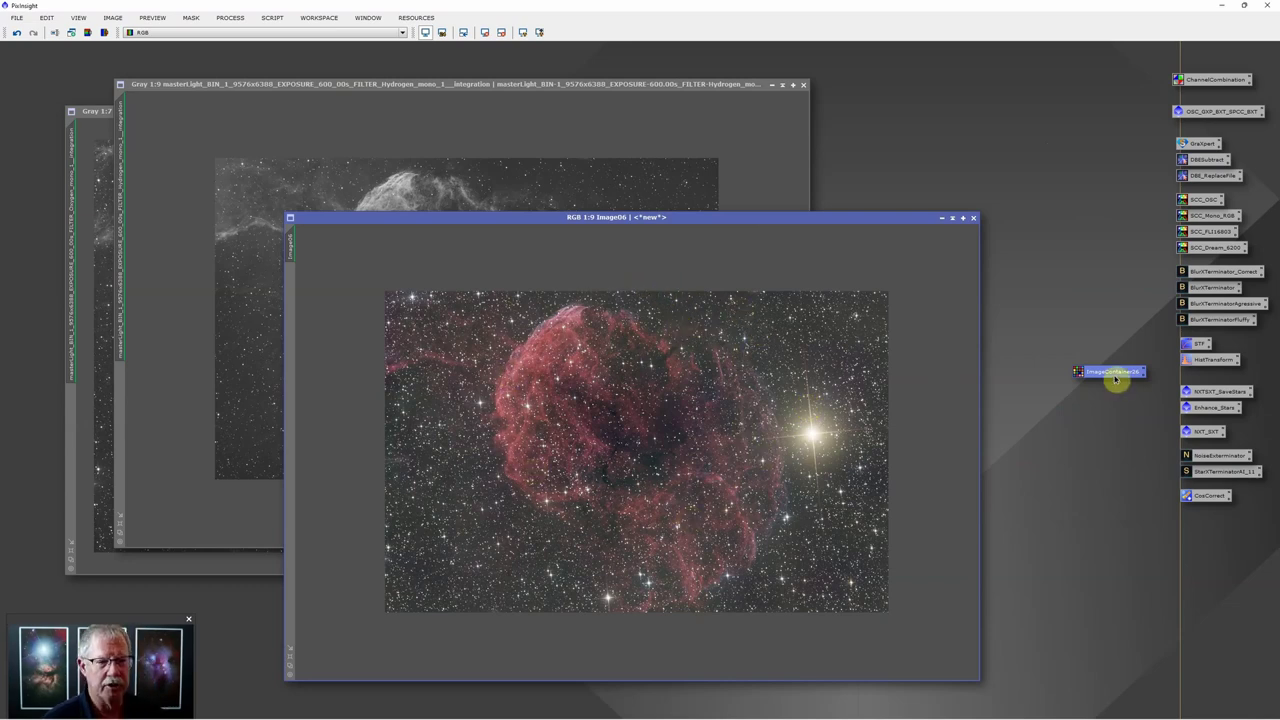
drag(1115, 377, 1100, 553)
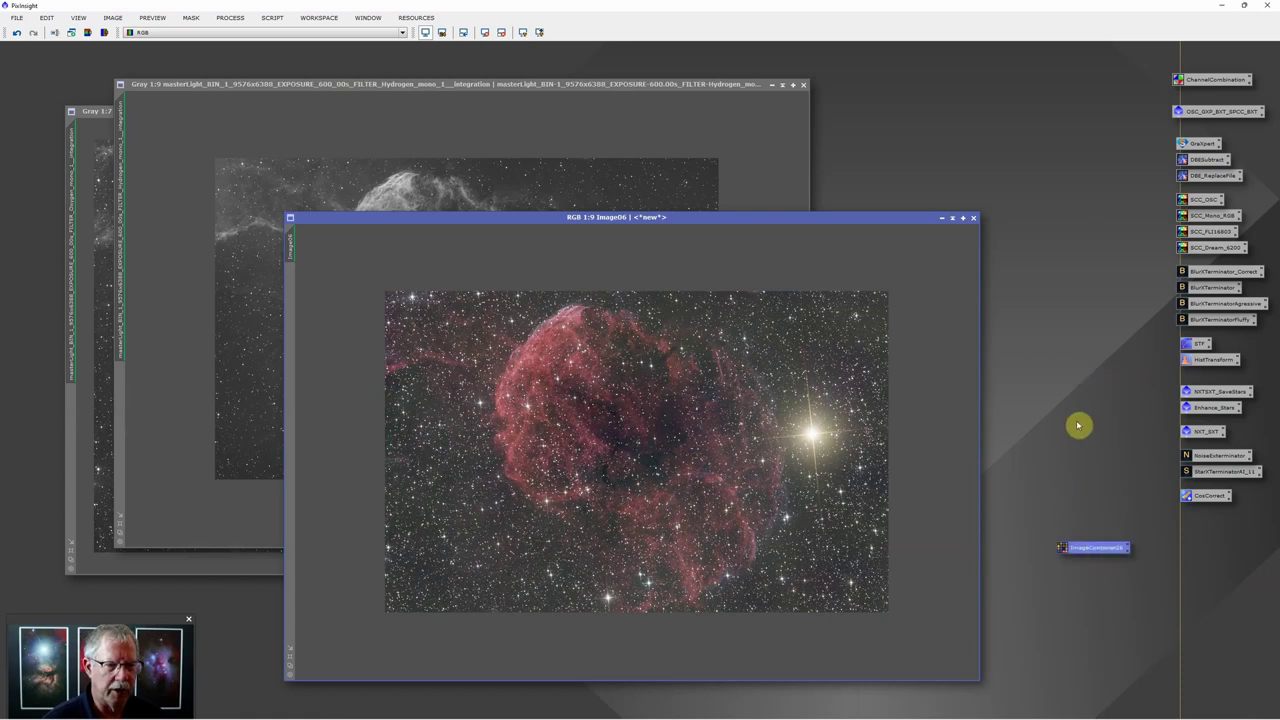
Step: Open the ScreenTransferFunction and HistogramTransformation beside the images and auto-stretch the RGB Image06
double_click(1199, 346)
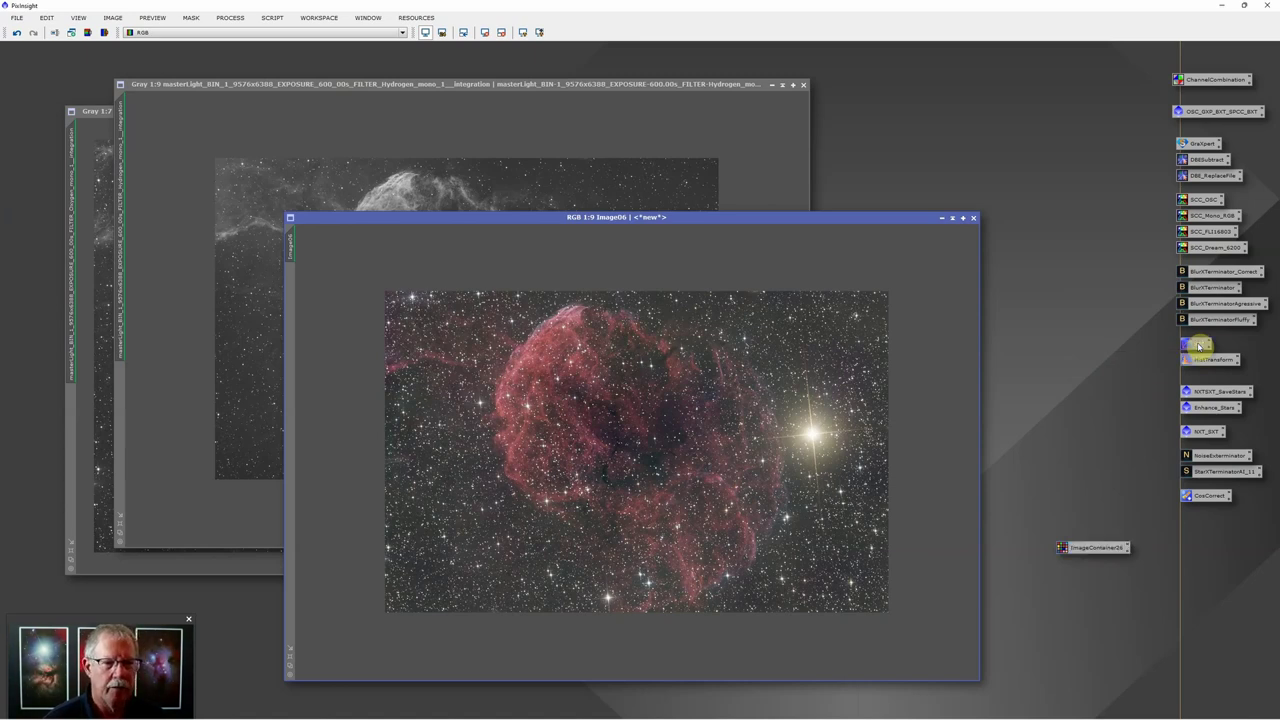
drag(953, 180, 961, 118)
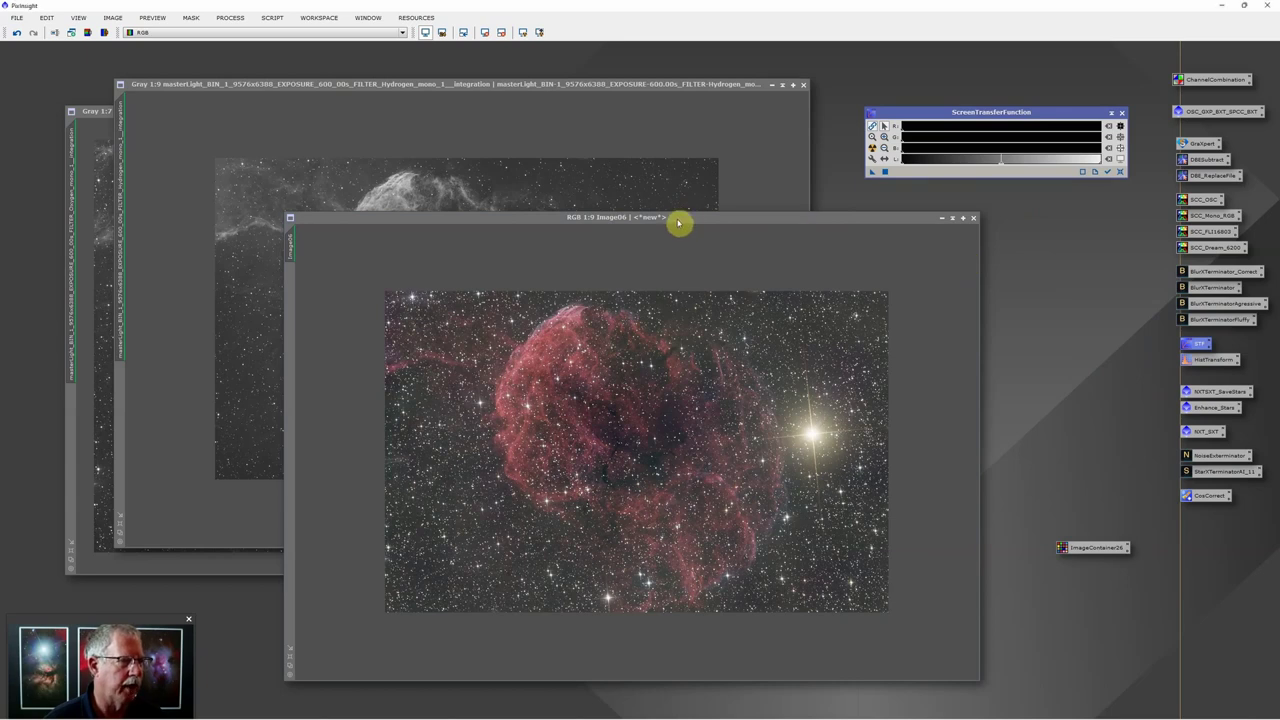
drag(678, 222, 632, 211)
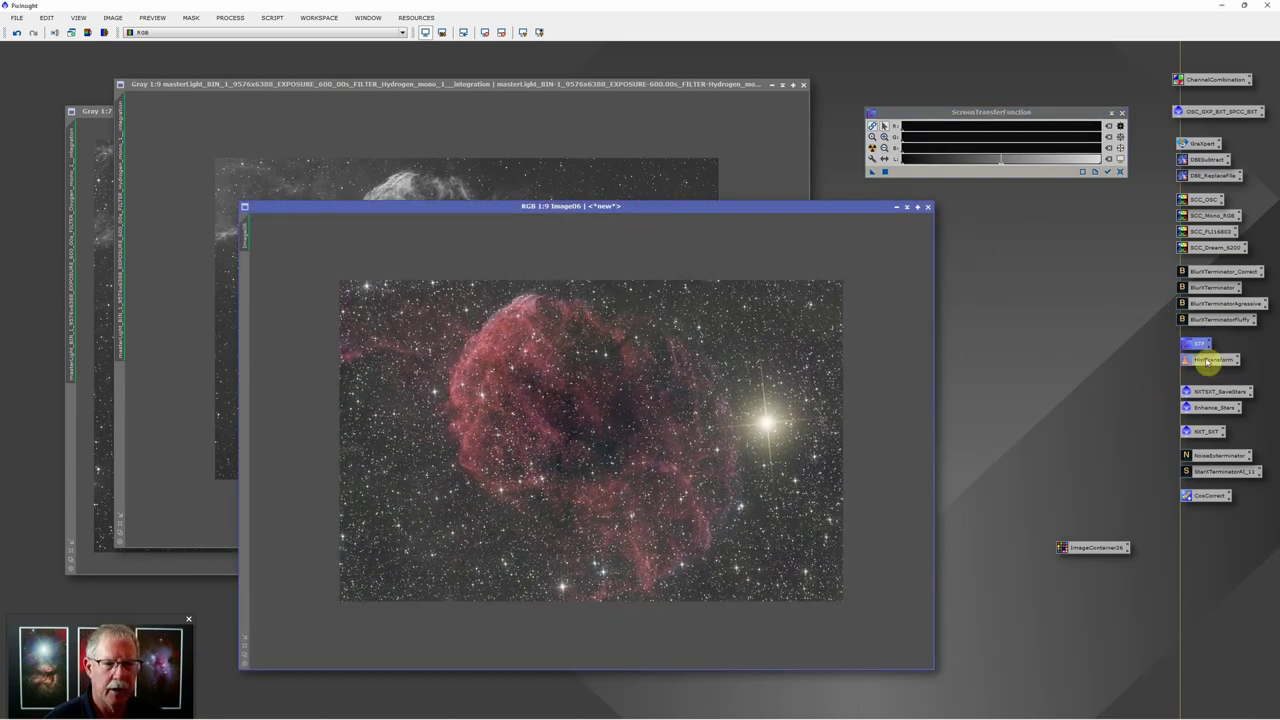
double_click(1206, 360)
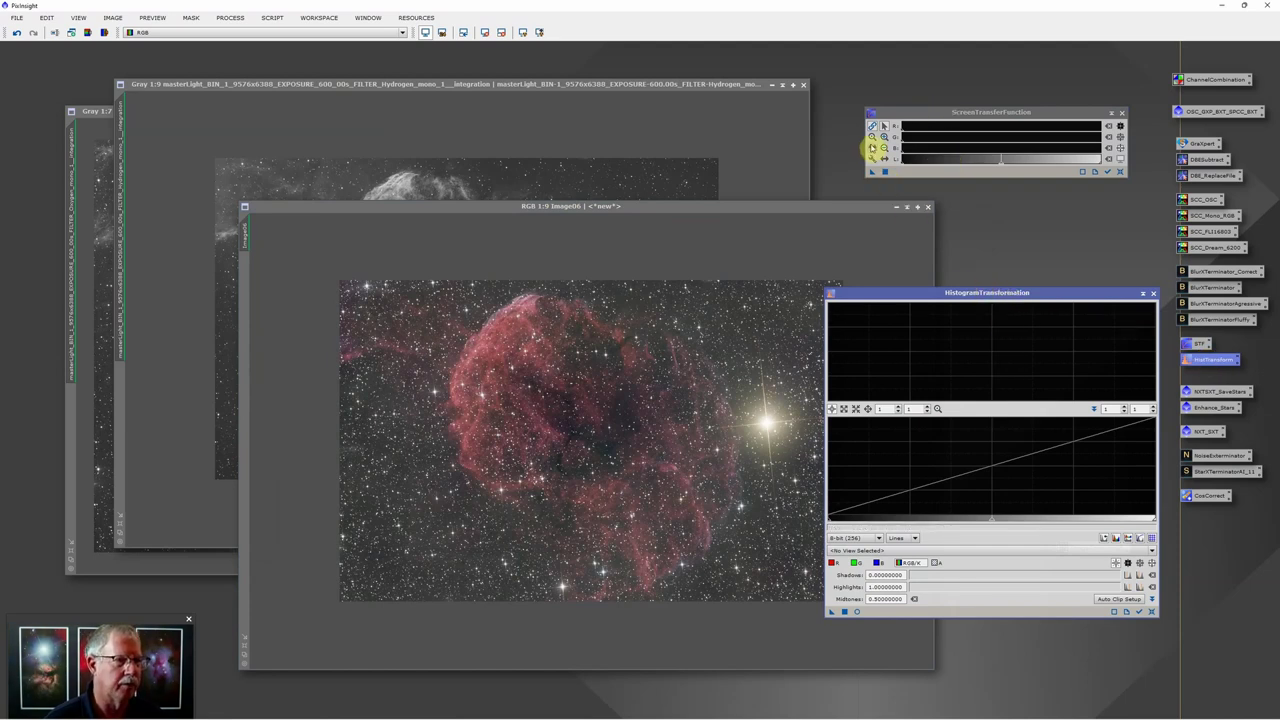
click(872, 148)
click(872, 147)
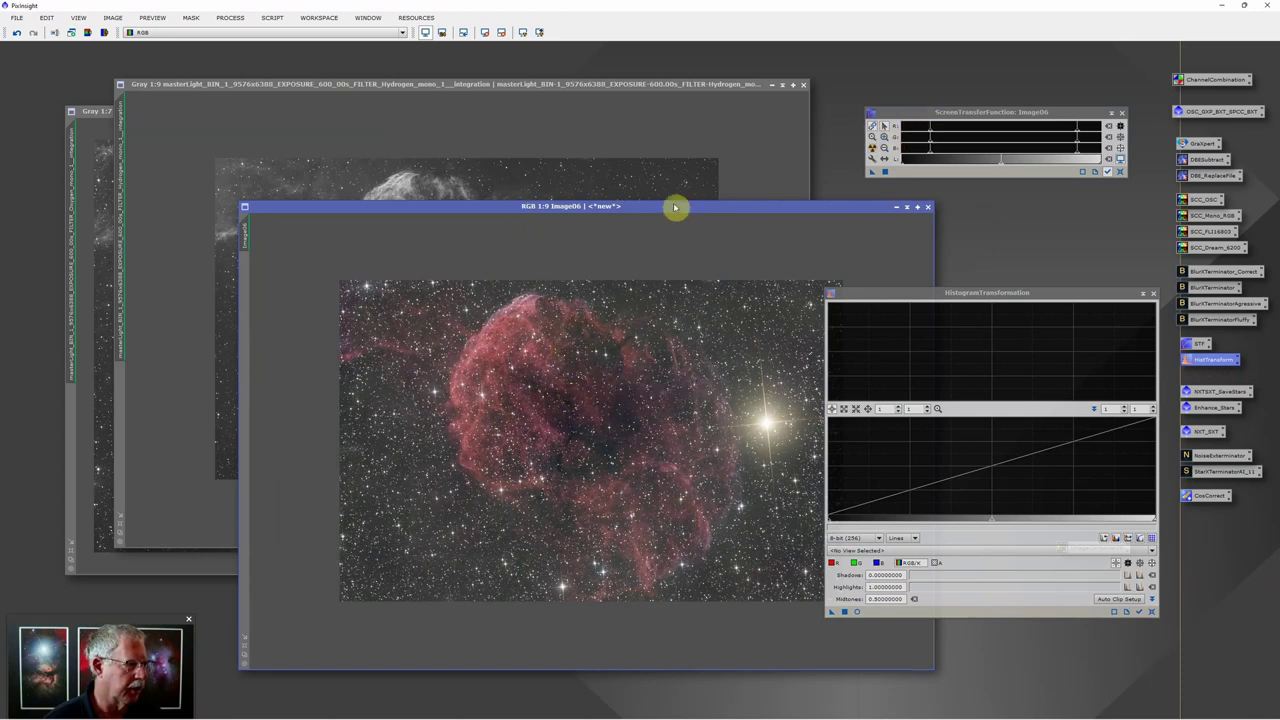
Step: Fine-tune the shadows and midtones of Image06's screen stretch for a slightly darker background
click(930, 135)
drag(930, 135, 937, 135)
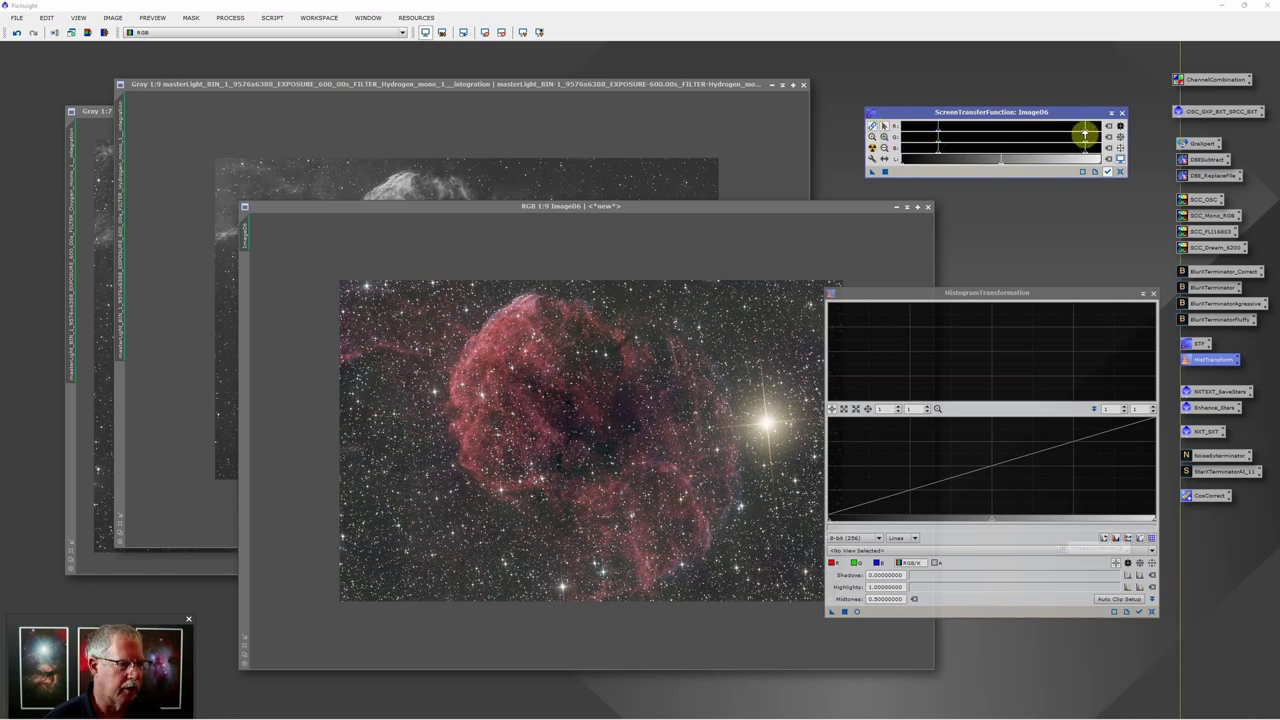
drag(1085, 133, 1076, 135)
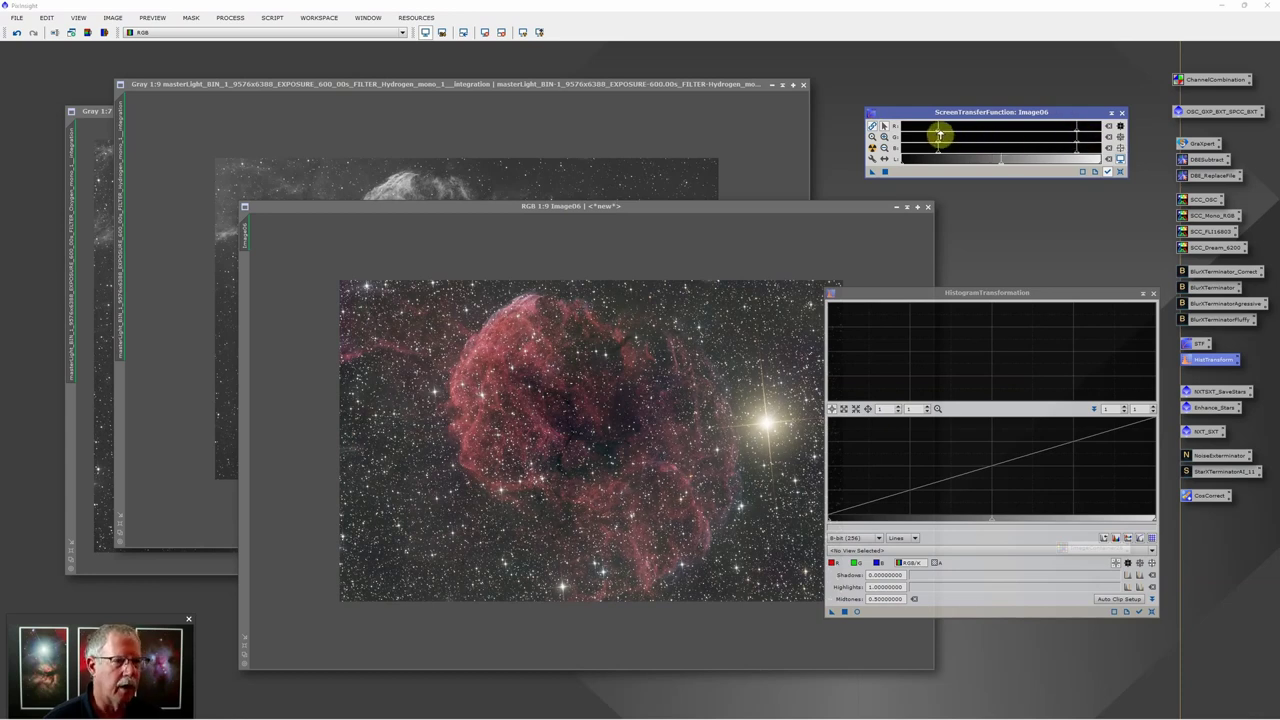
drag(937, 134, 938, 133)
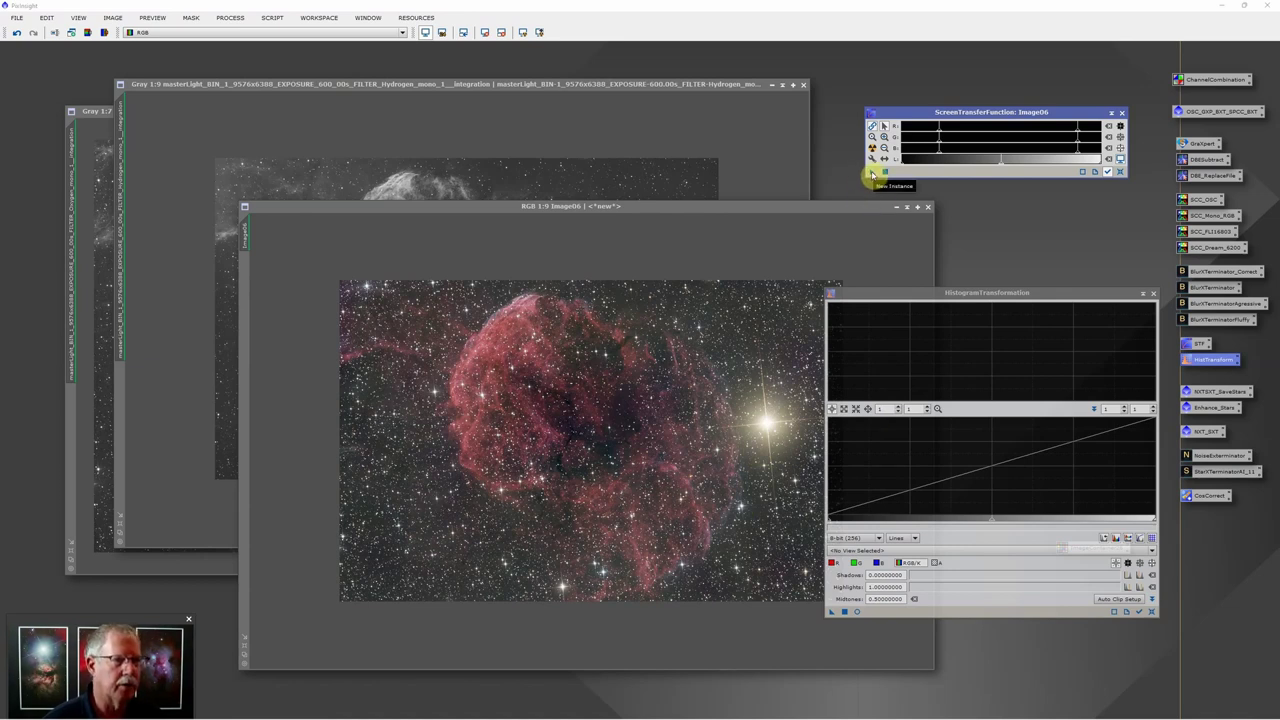
Step: Transfer Image06's screen stretch to HistogramTransformation, apply it permanently to the image, and disable its screen stretch
drag(872, 174, 926, 616)
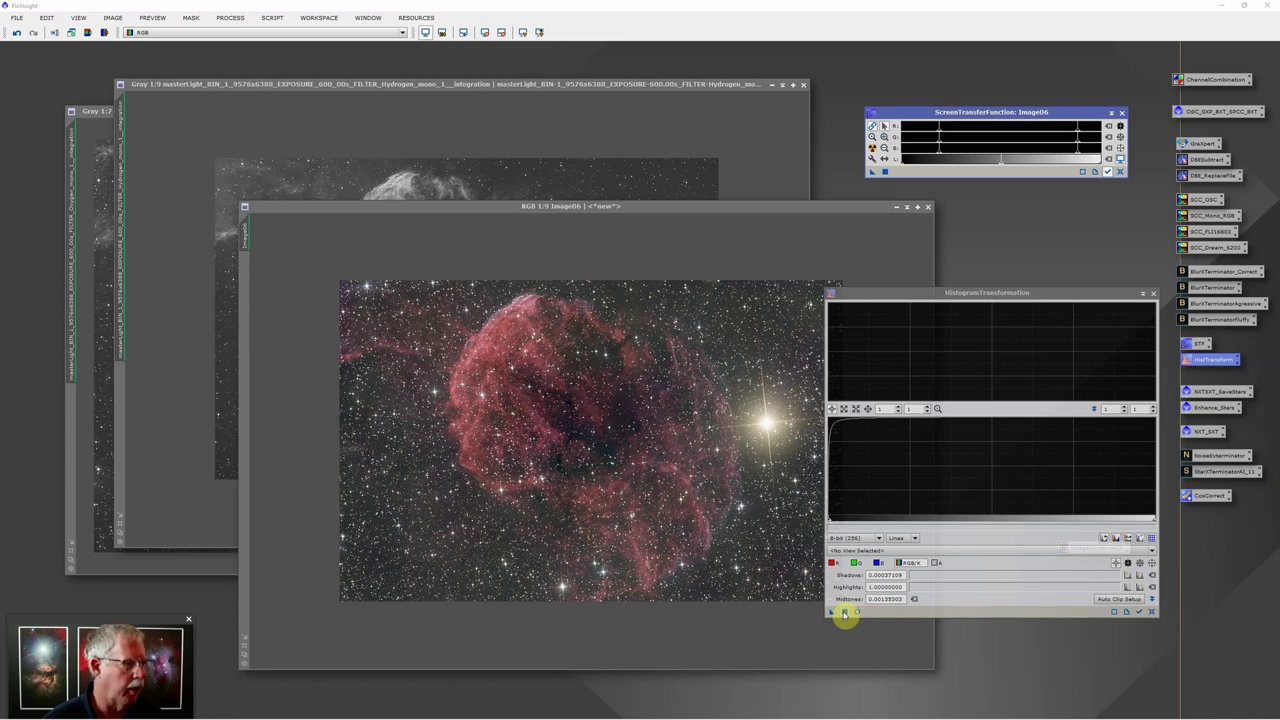
click(845, 613)
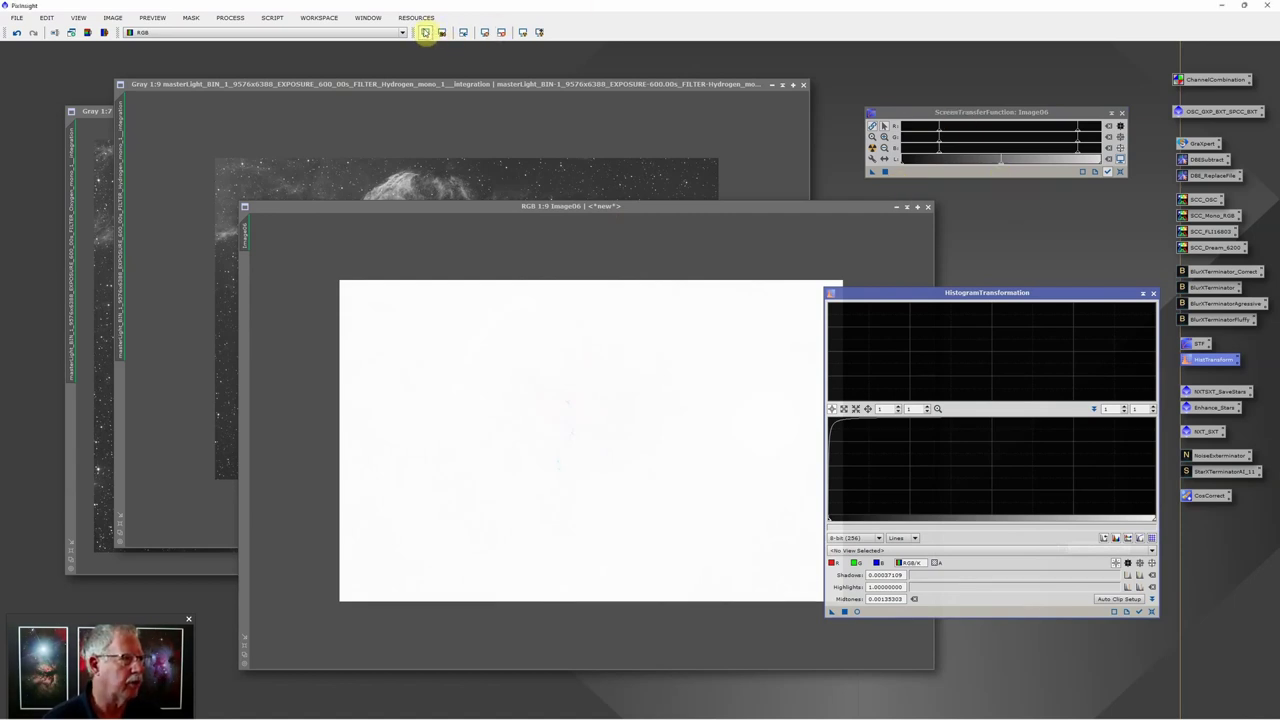
click(425, 32)
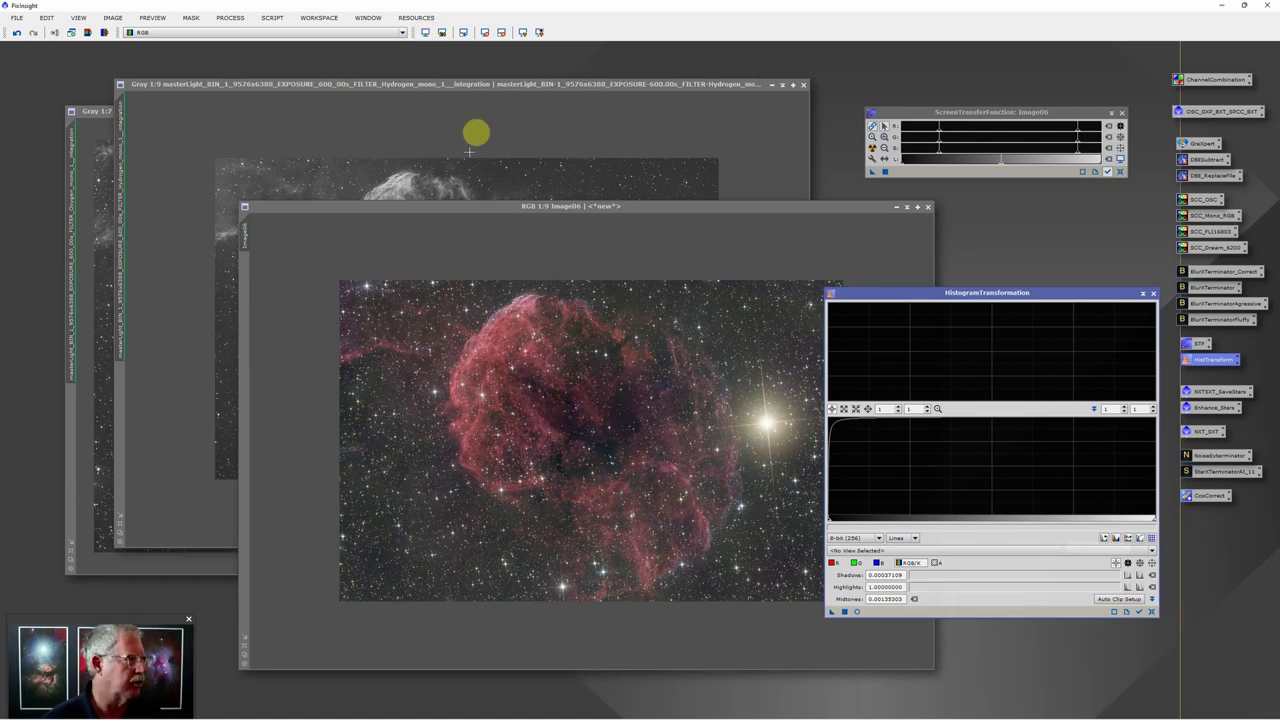
Step: Darken the Hydrogen image's screen stretch slightly, transfer it to HistogramTransformation and apply it permanently to that image
click(470, 84)
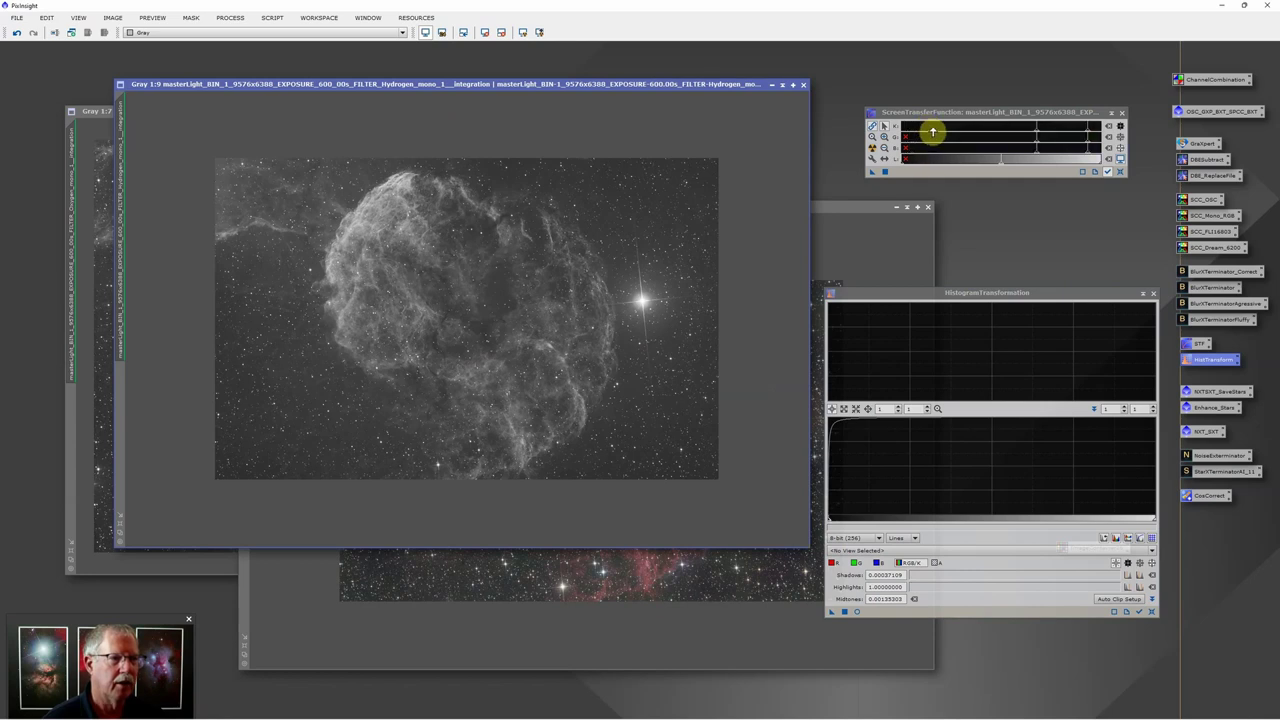
drag(1036, 133, 1088, 133)
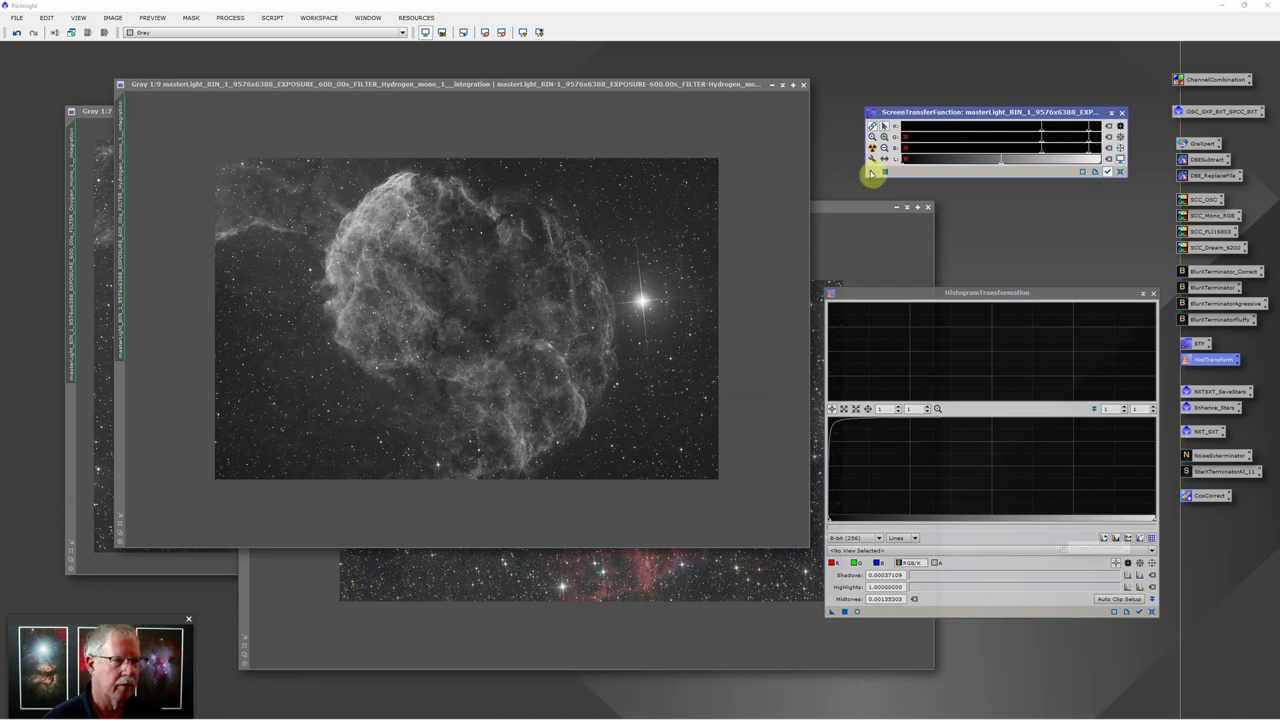
drag(871, 173, 171, 115)
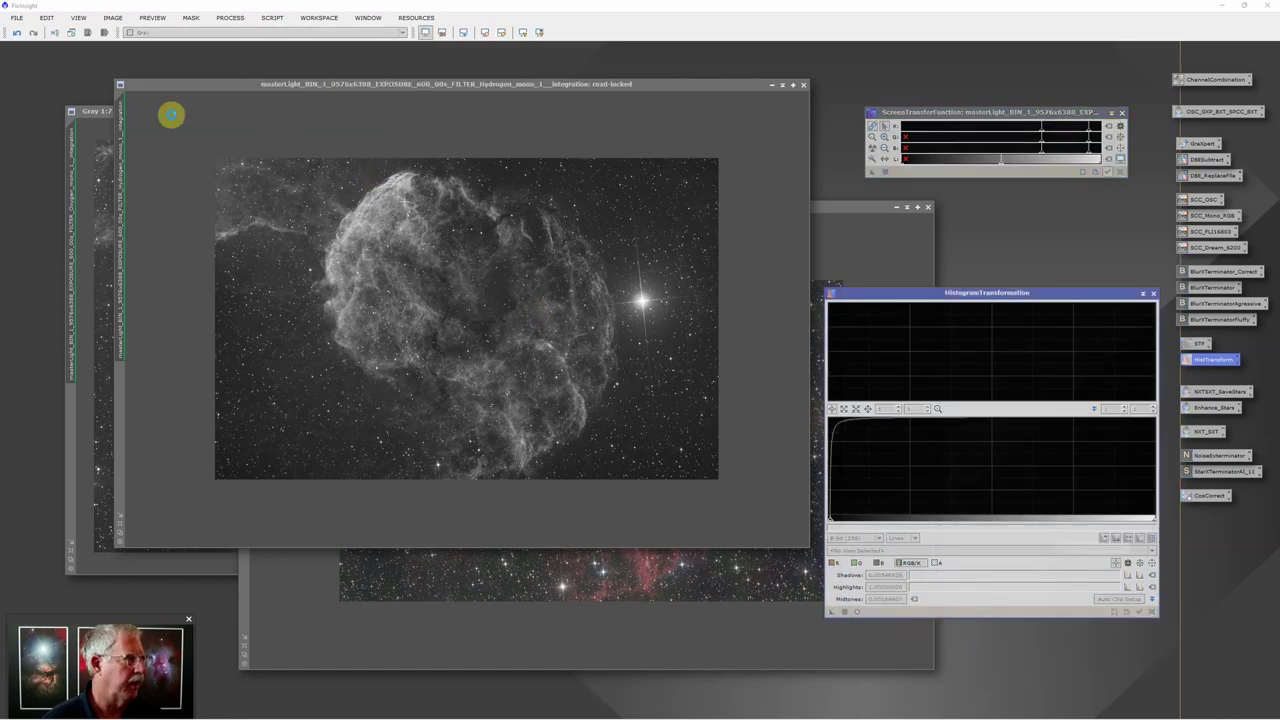
Step: Auto-stretch the Oxygen image, darken its screen stretch, and apply it permanently through HistogramTransformation
click(93, 130)
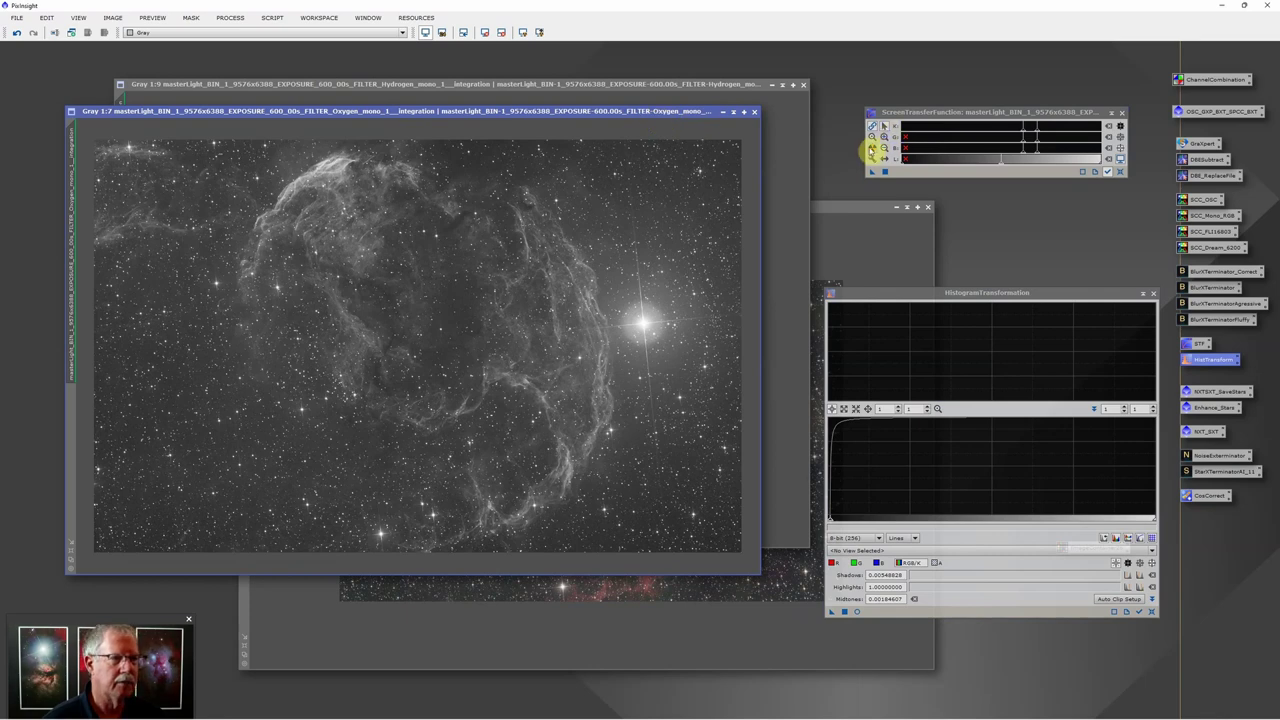
click(871, 148)
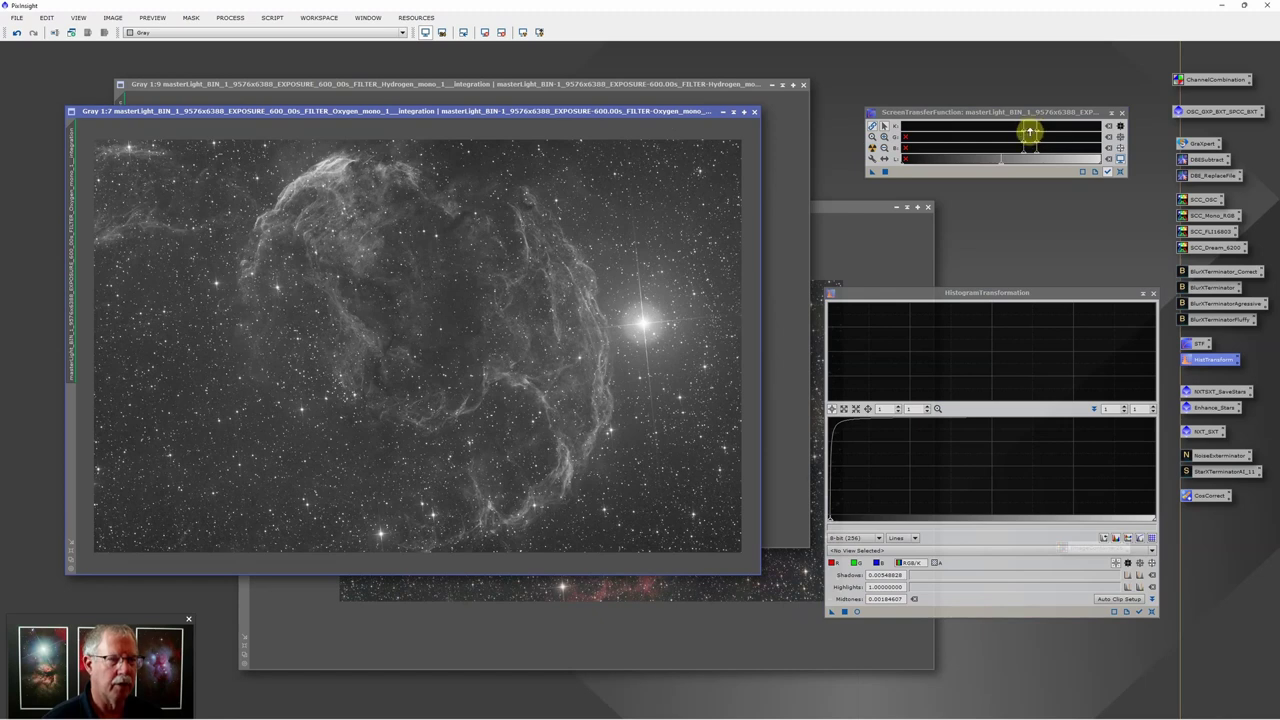
mouse_move(1030, 131)
mouse_down()
mouse_move(971, 134)
mouse_move(1034, 131)
mouse_move(1017, 134)
mouse_up()
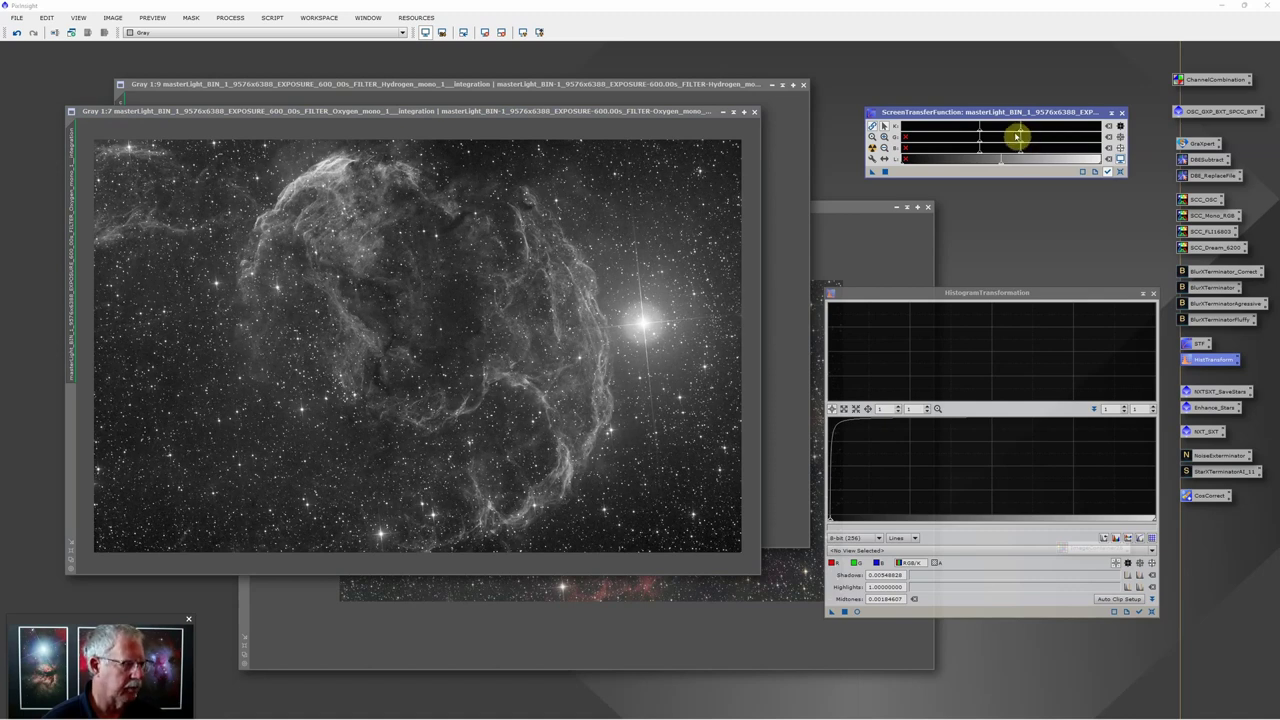
drag(872, 171, 394, 269)
Step: Disable the screen stretch on the Oxygen and Hydrogen images, and close both the HistogramTransformation and ScreenTransferFunction windows
click(425, 32)
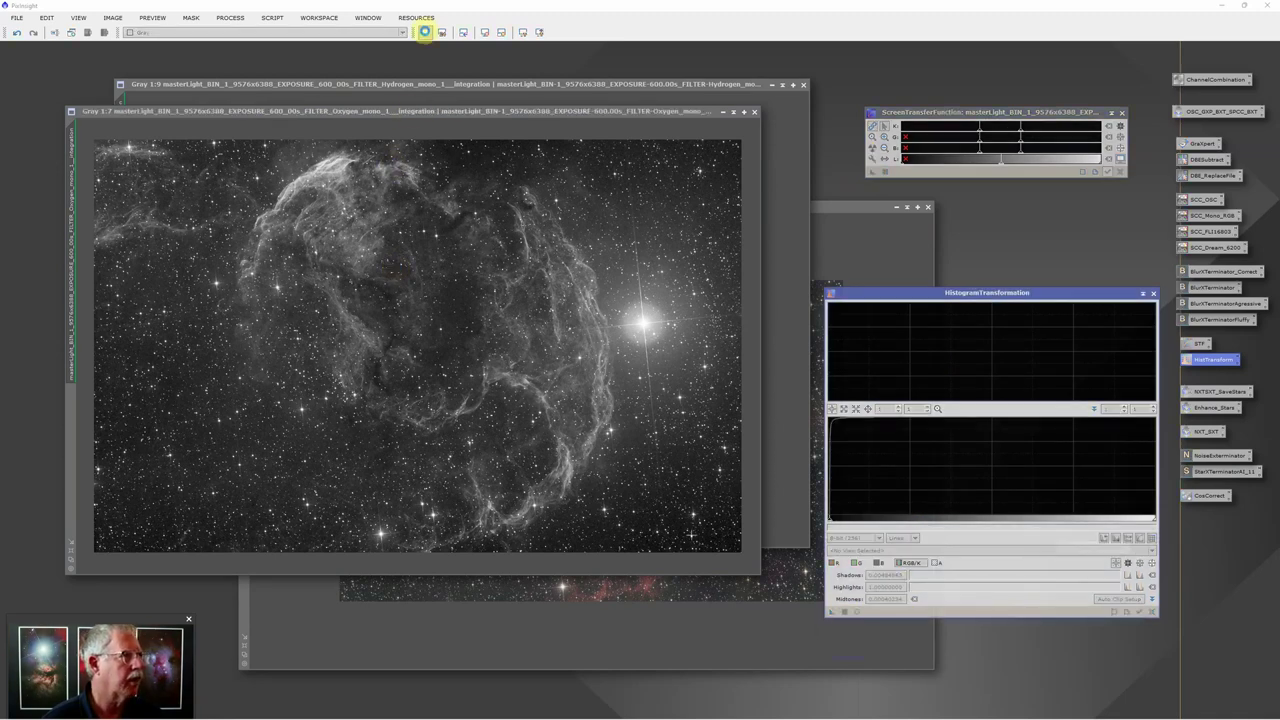
click(430, 97)
click(425, 32)
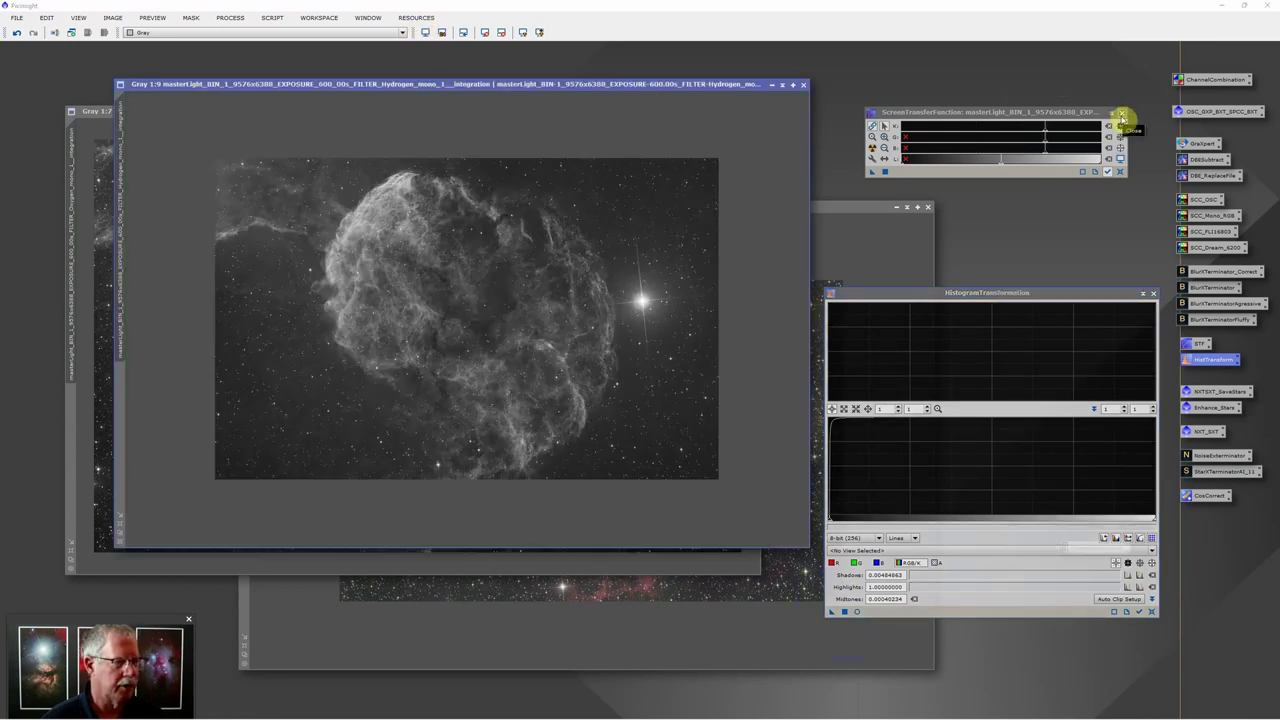
click(1153, 293)
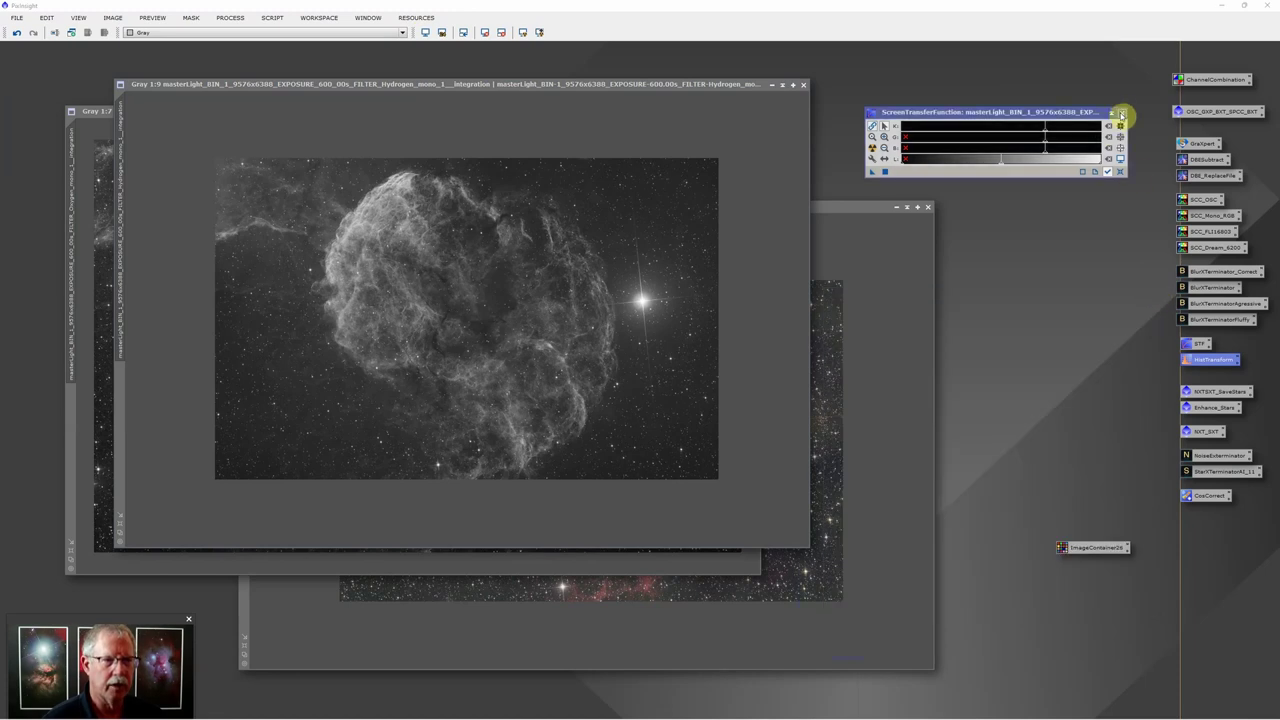
click(1121, 114)
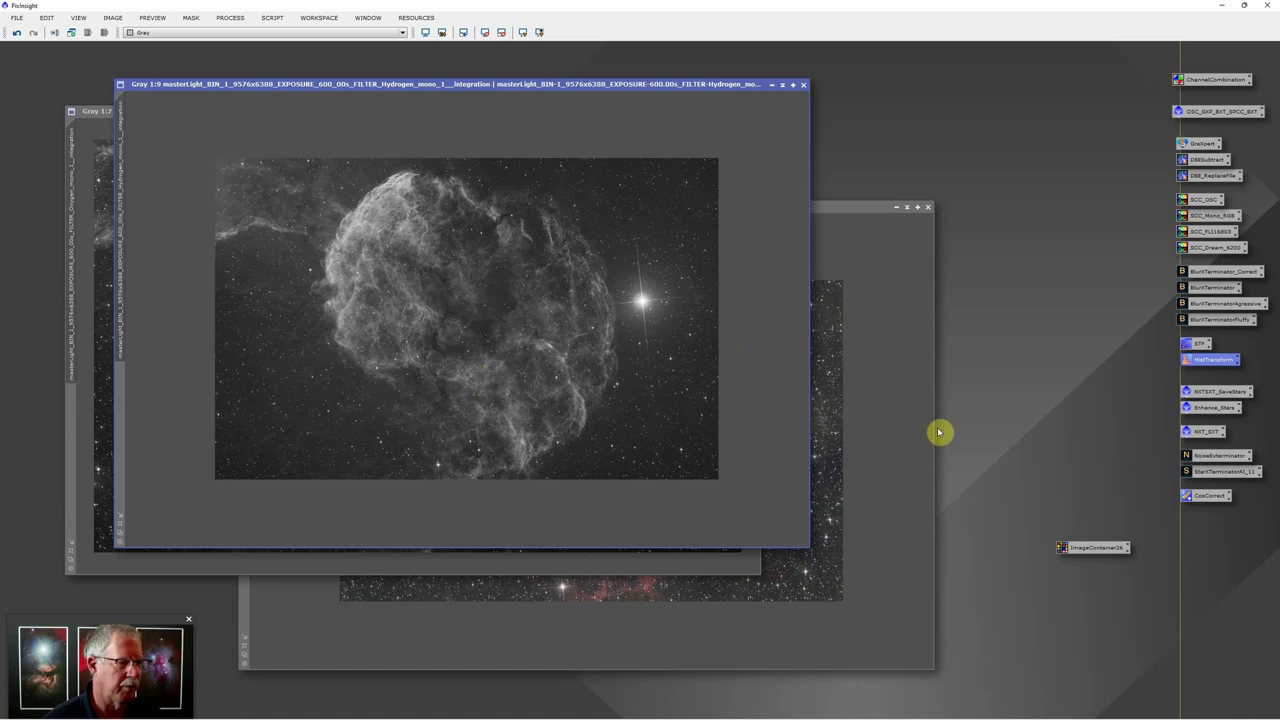
Step: Review the SaveStars process container with NoiseXTerminator and StarXTerminator, and run it on all three images through the ImageContainer icon
double_click(1221, 391)
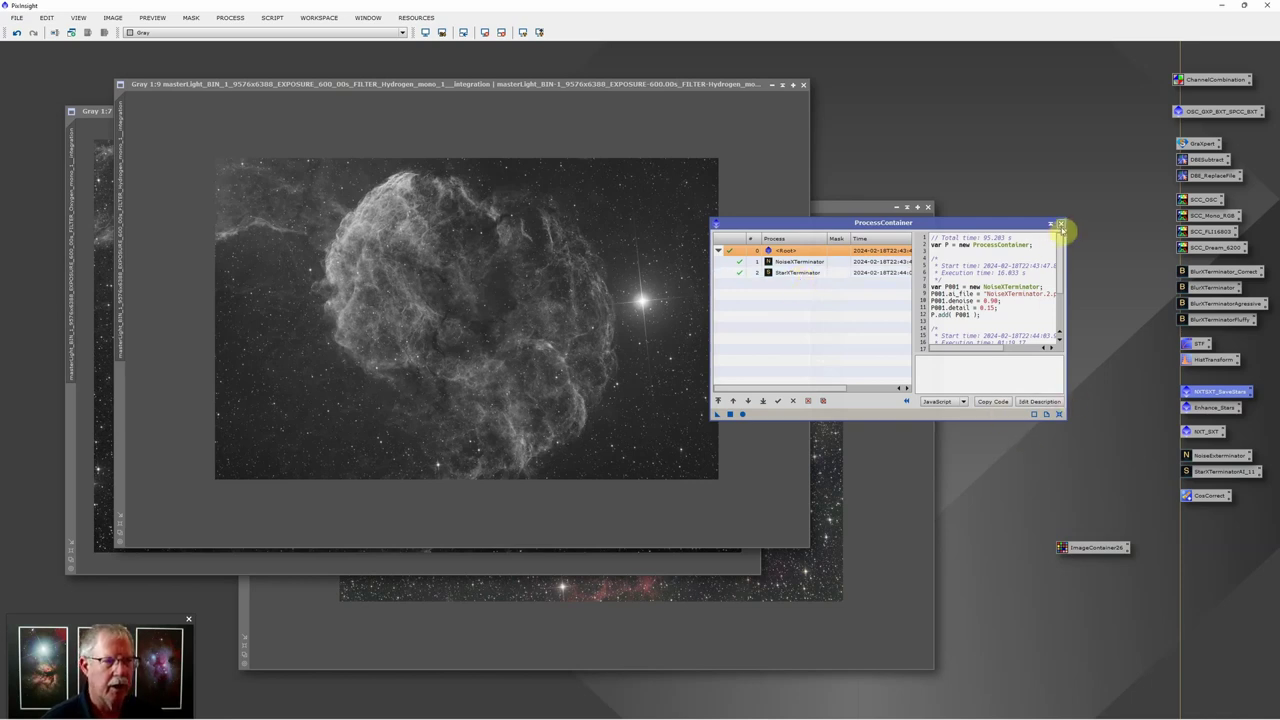
click(1061, 223)
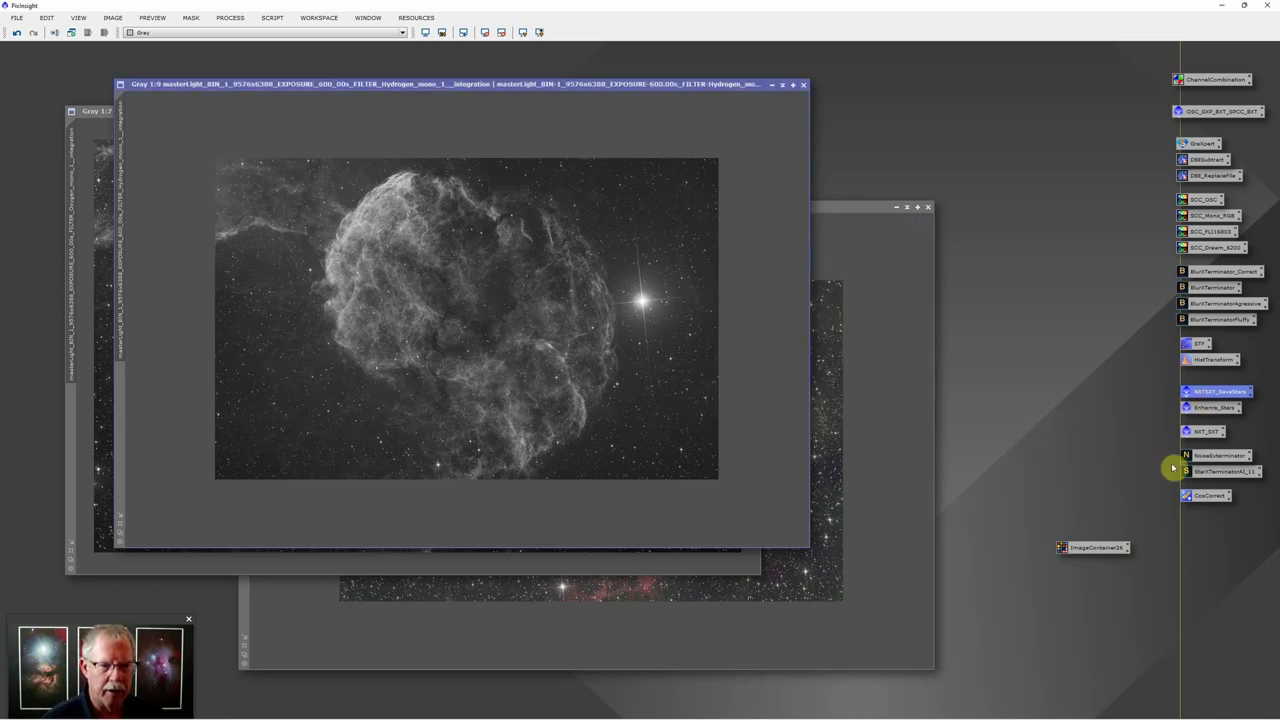
drag(1098, 547, 1068, 362)
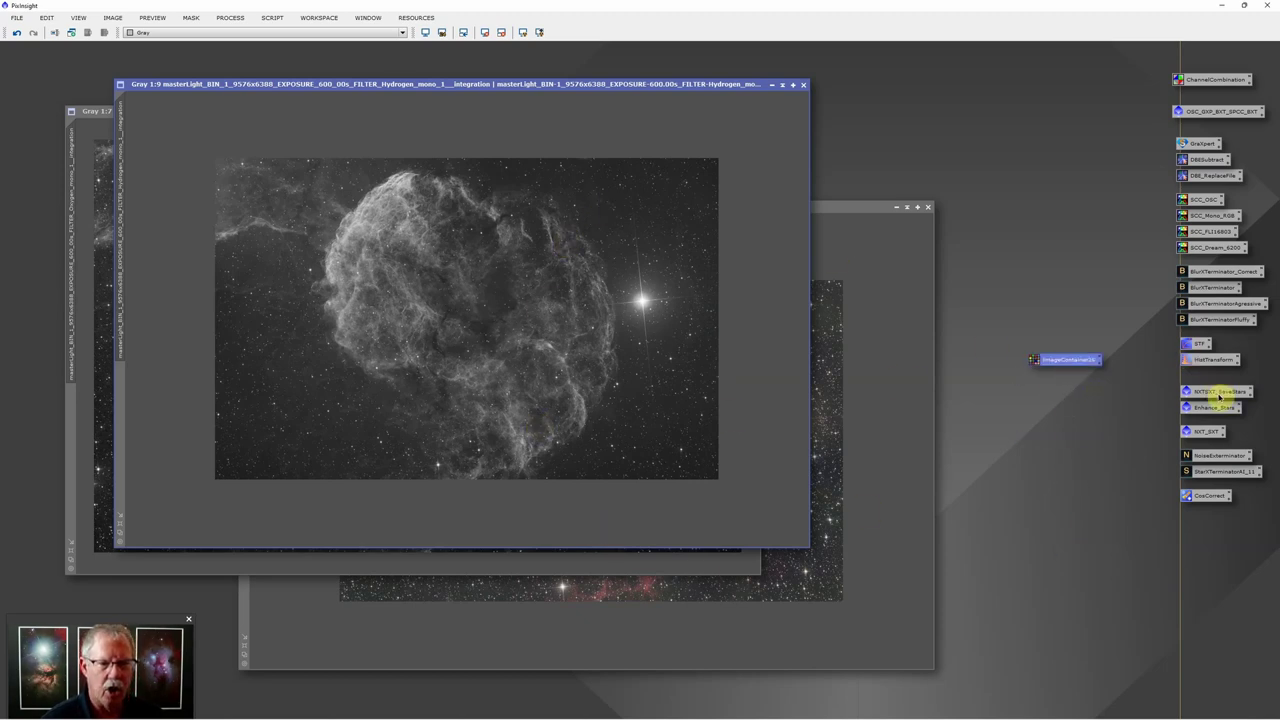
drag(1216, 397, 1064, 363)
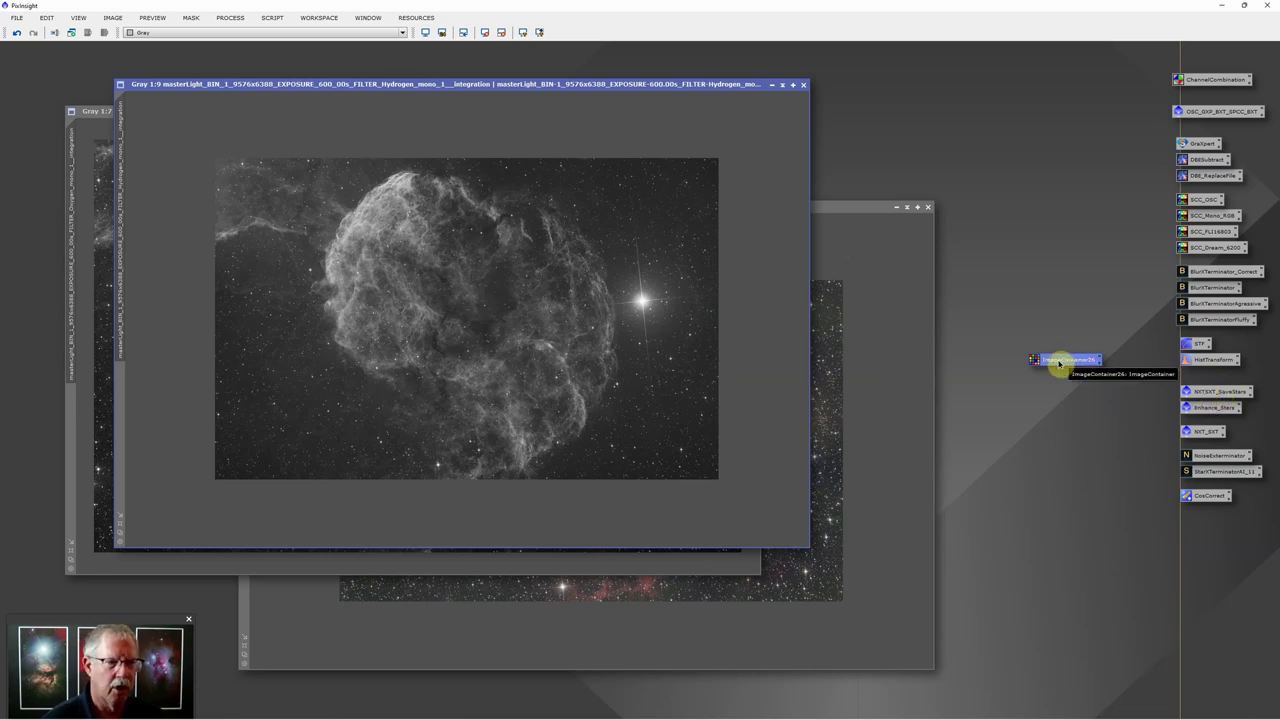
click(1214, 395)
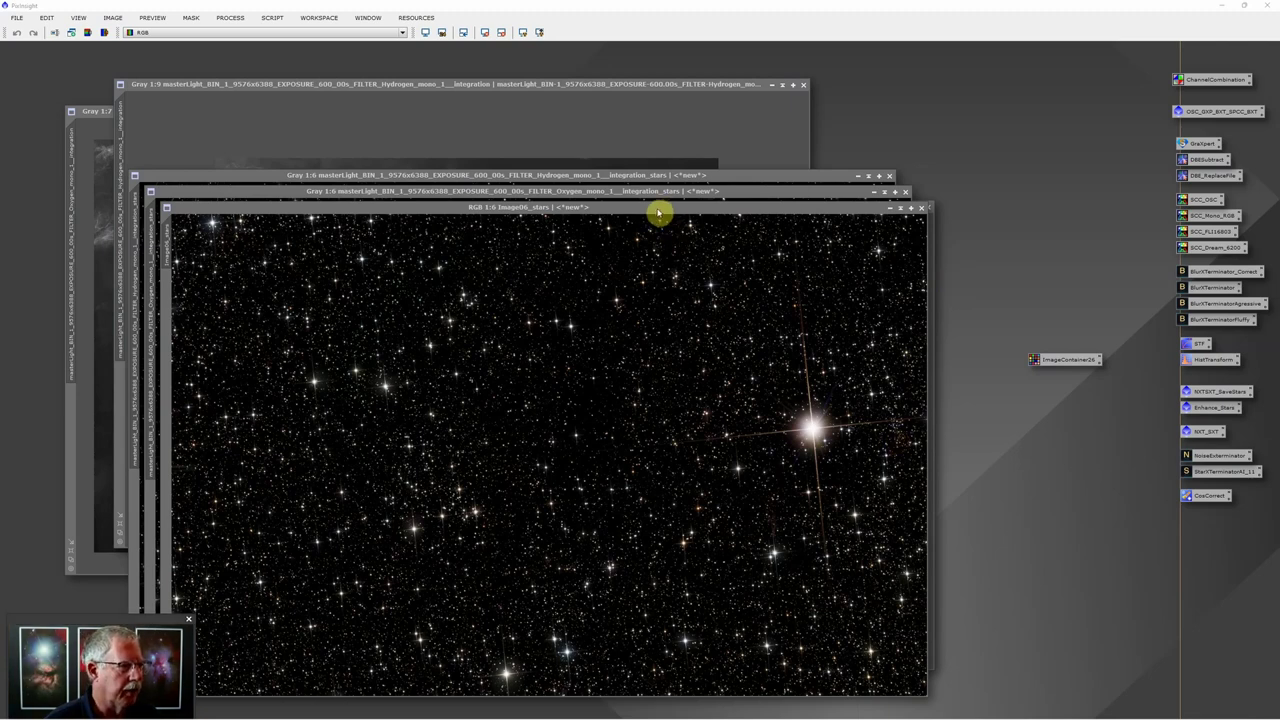
Step: Compare the RGB stars image with the starless Hydrogen image, and bring the full Image06_stars into view
drag(657, 210, 736, 218)
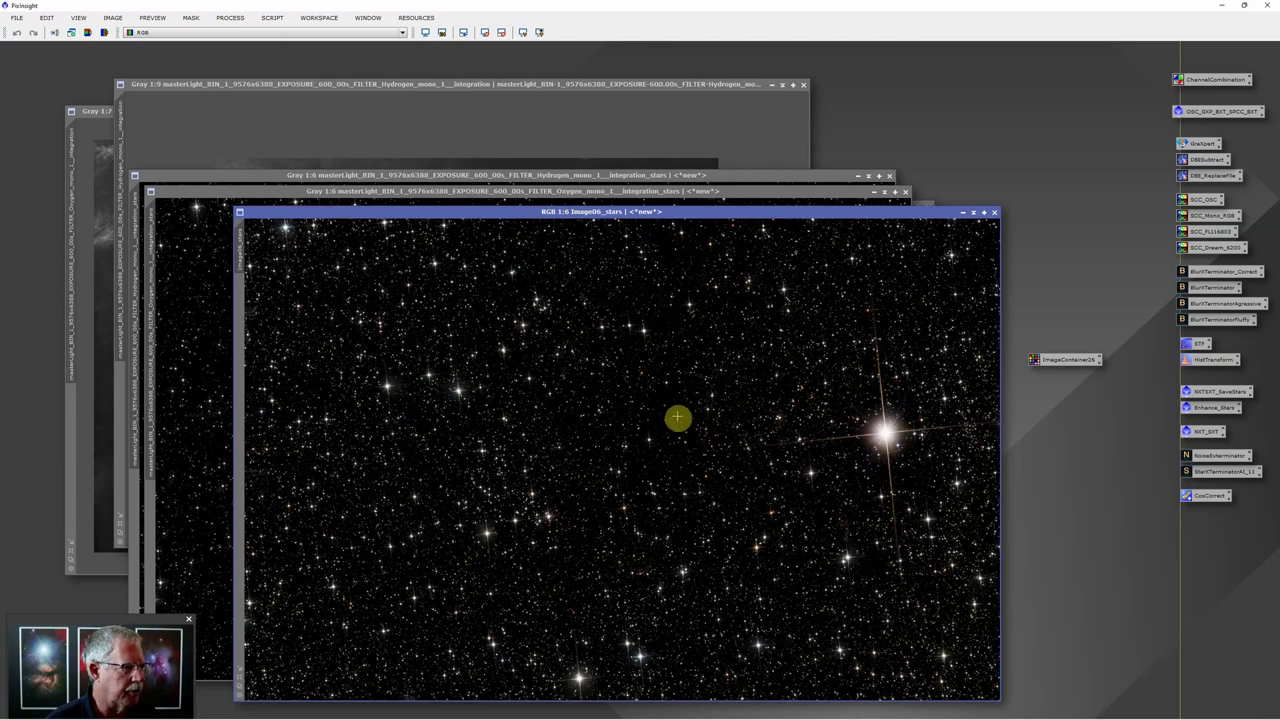
click(462, 107)
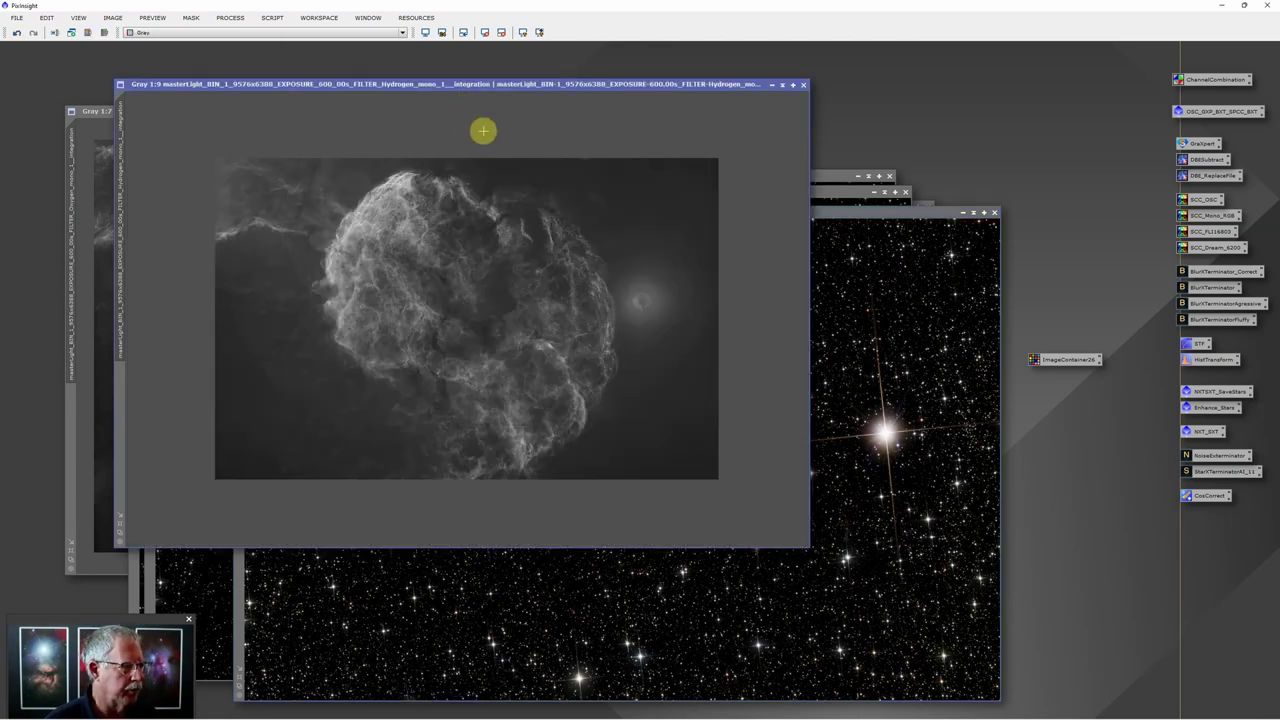
click(857, 213)
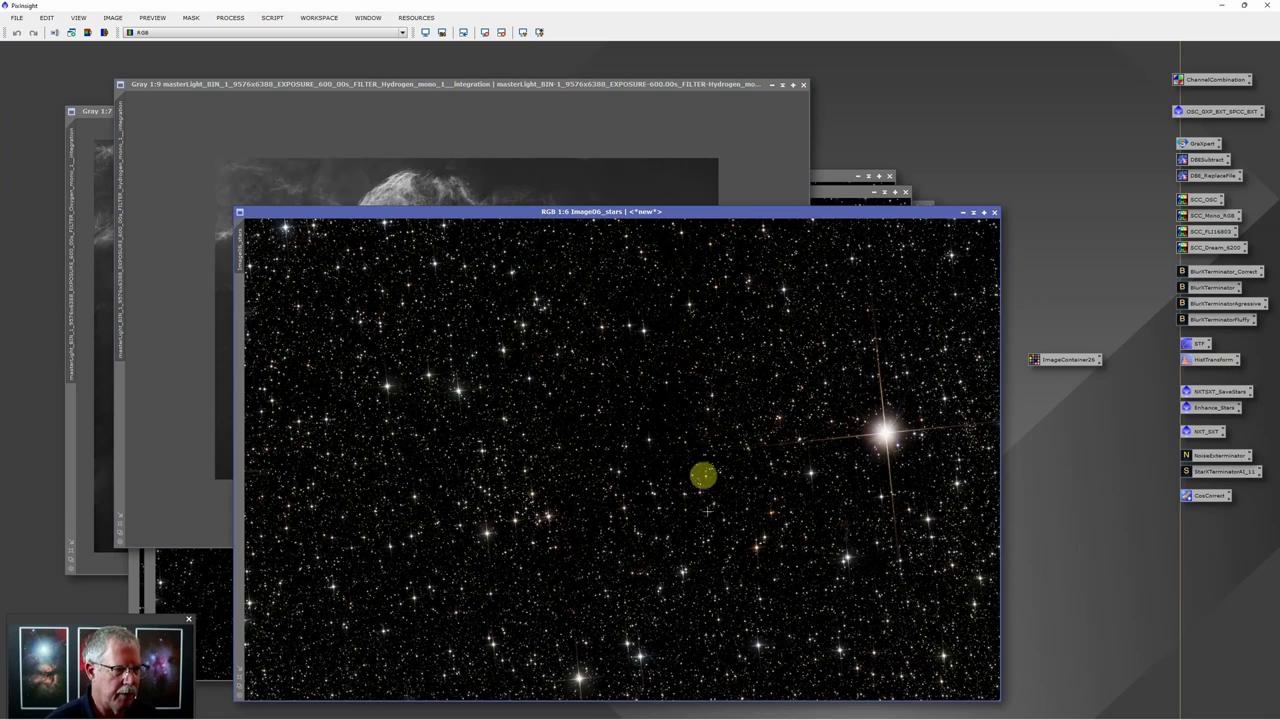
scroll(692, 458, down, 1)
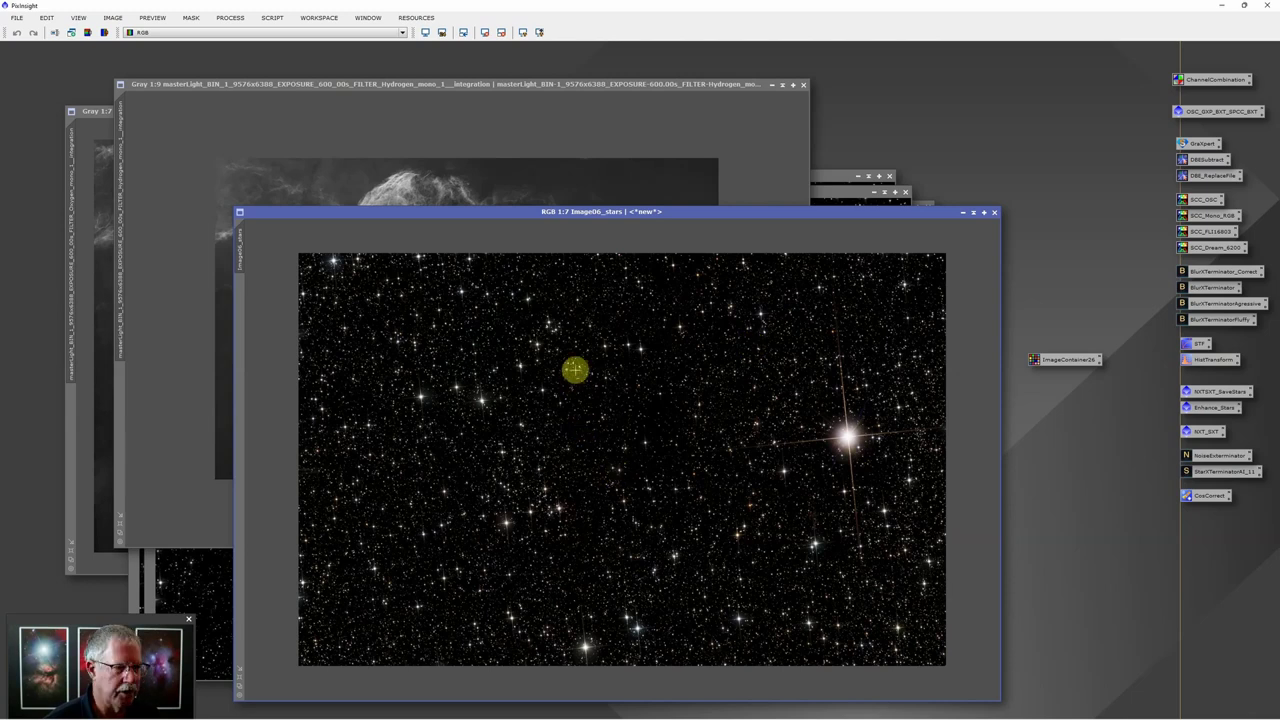
Step: Examine the Enhance_Stars process container's CurvesTransformation saturation curve and its SCNR settings
double_click(1217, 410)
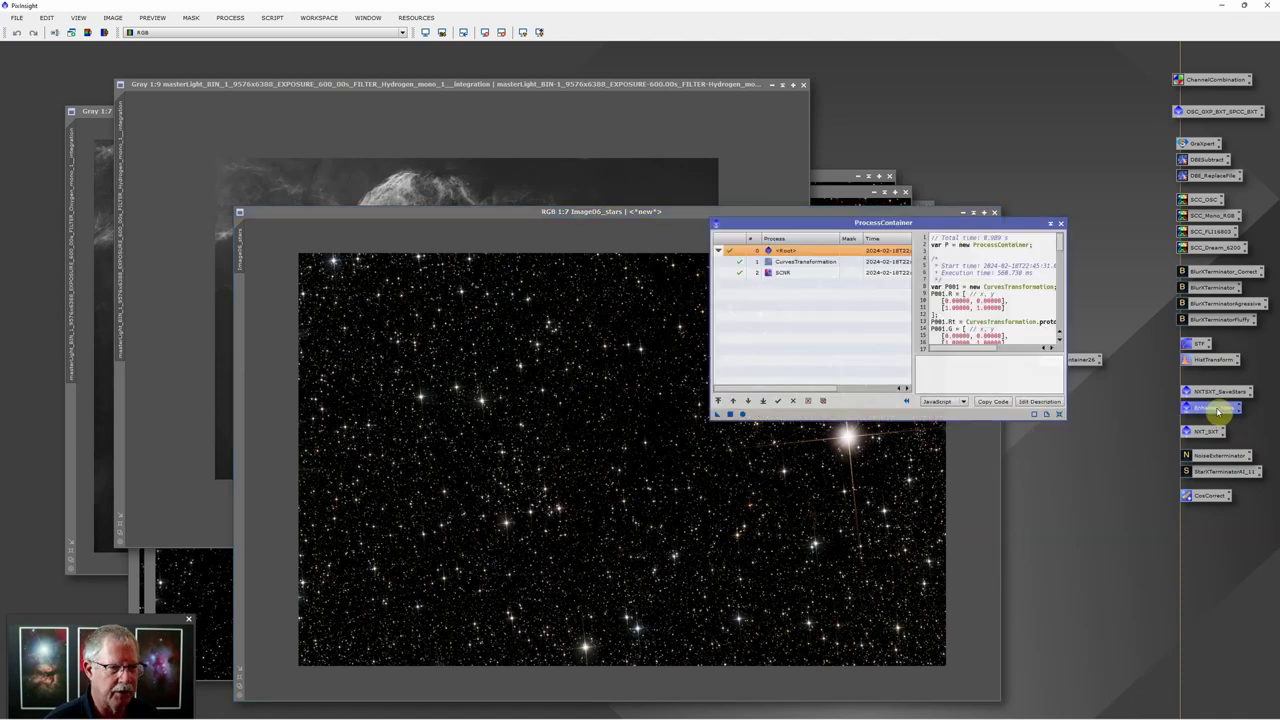
double_click(798, 263)
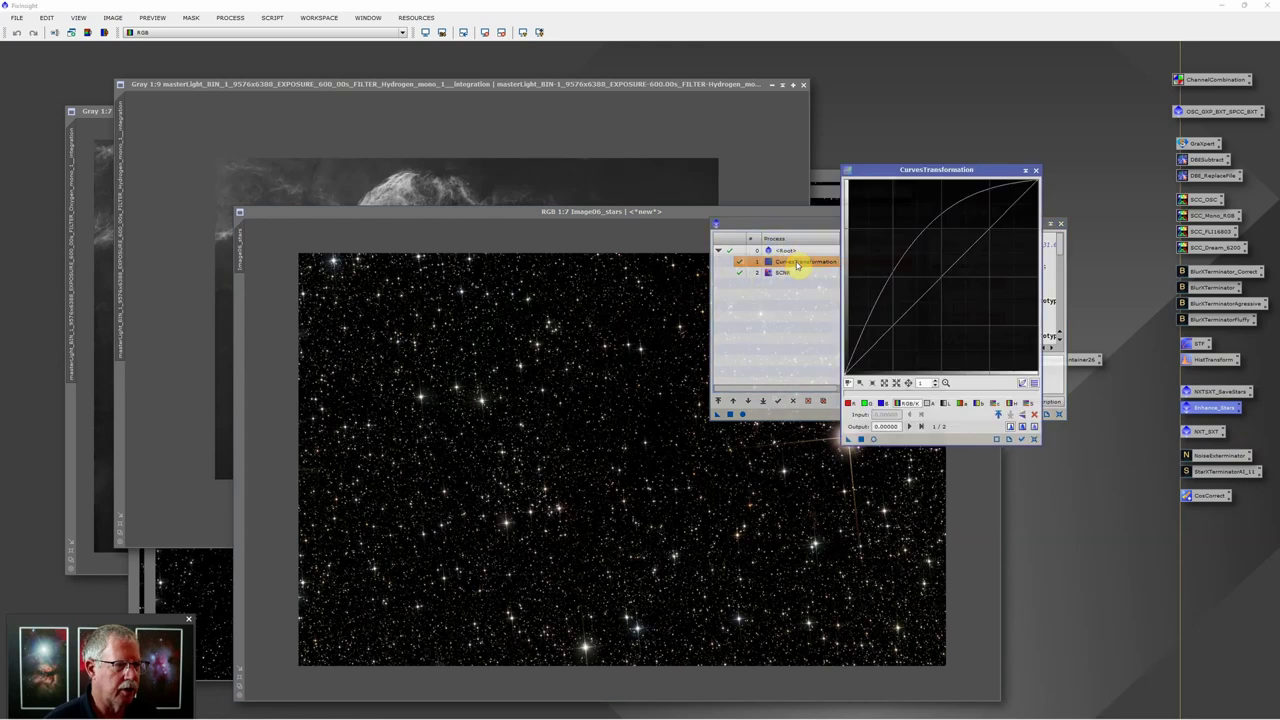
click(1027, 404)
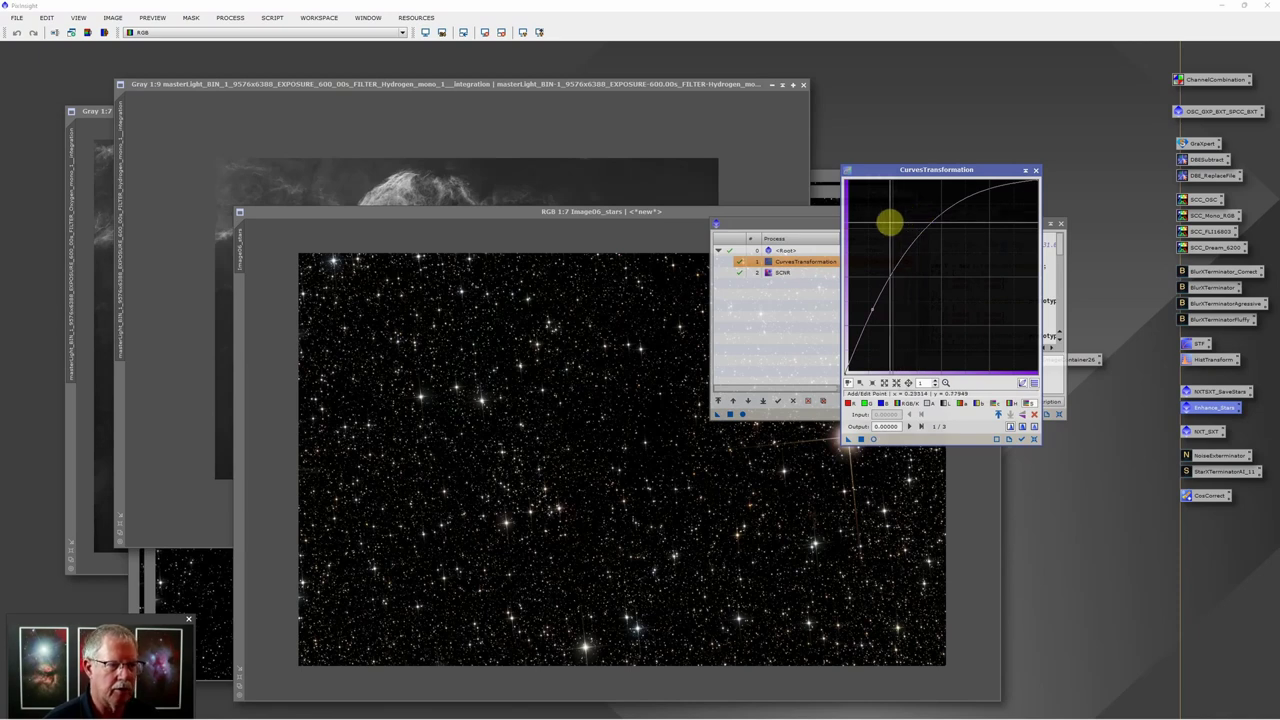
click(1036, 170)
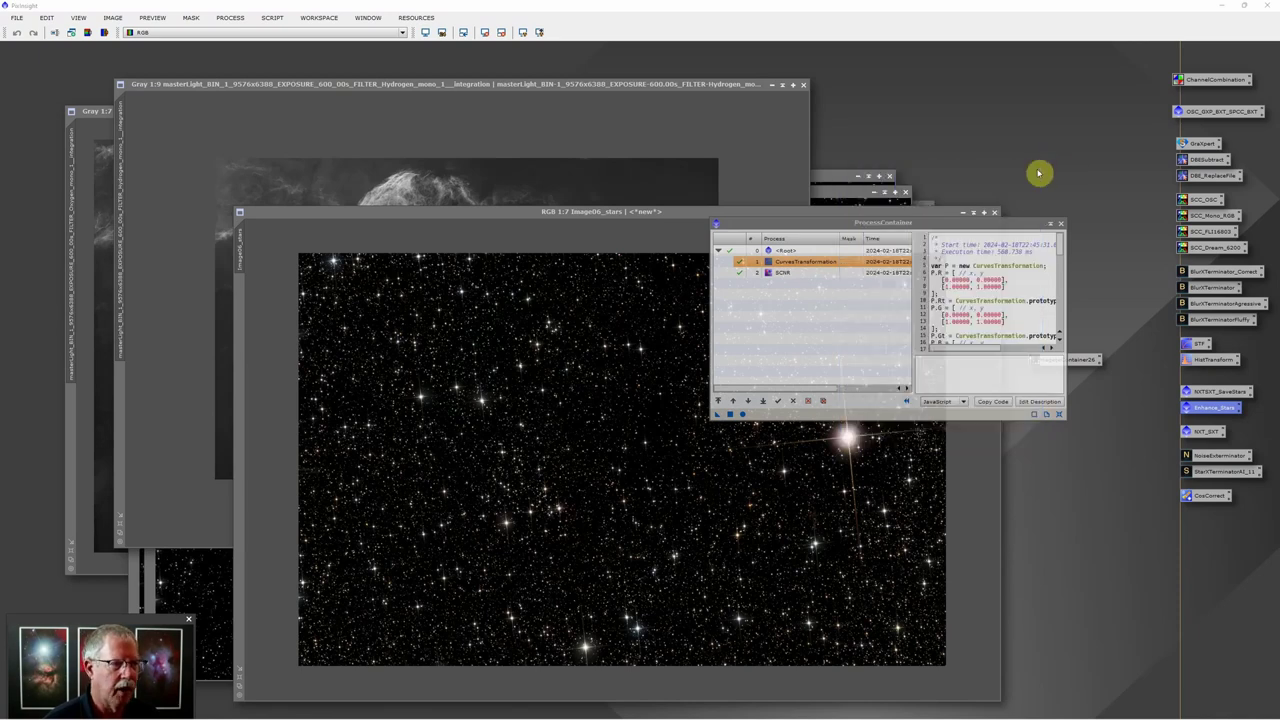
double_click(788, 274)
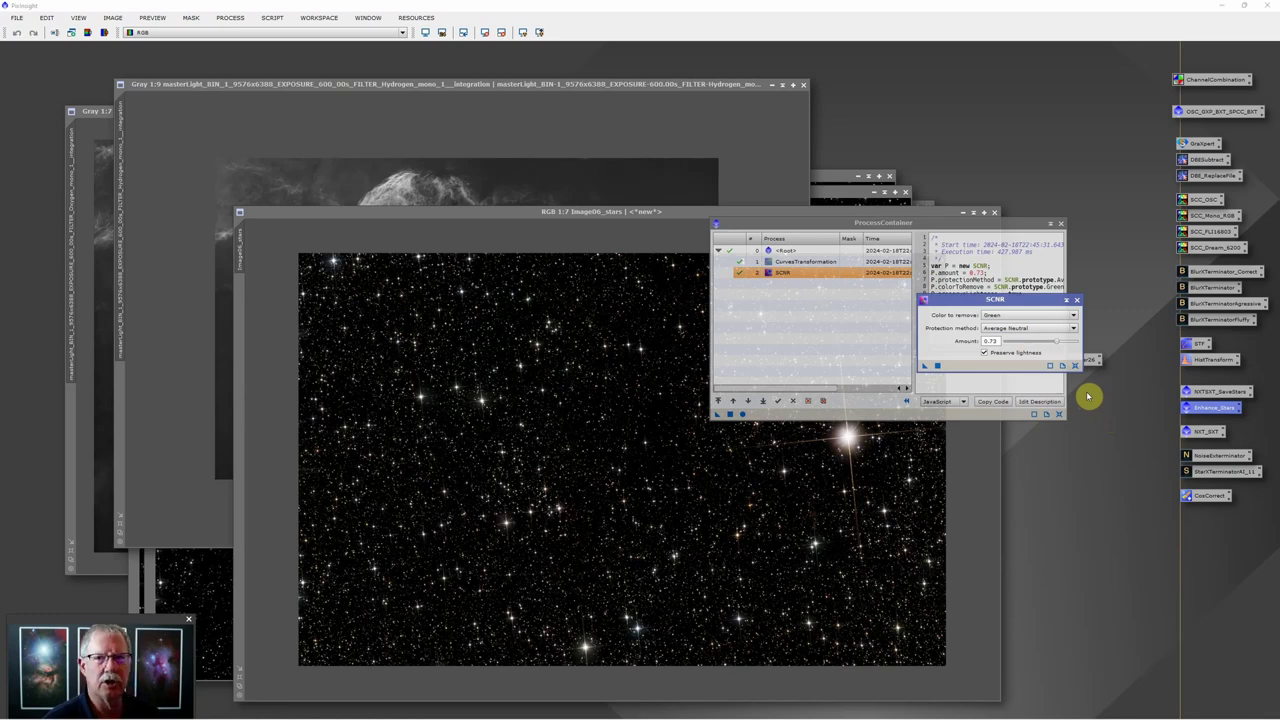
Step: Close the SCNR and ProcessContainer windows, and apply the Enhance_Stars process container to Image06_stars
click(1077, 300)
click(1060, 223)
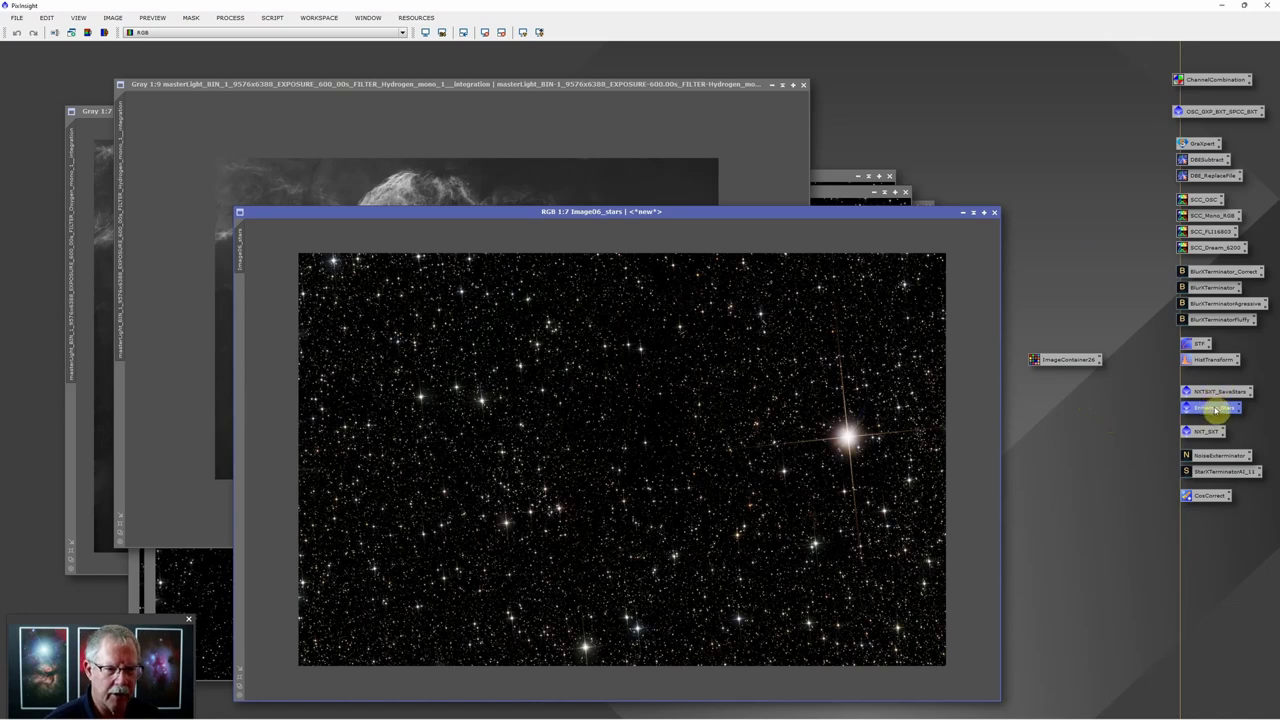
drag(1215, 408, 687, 391)
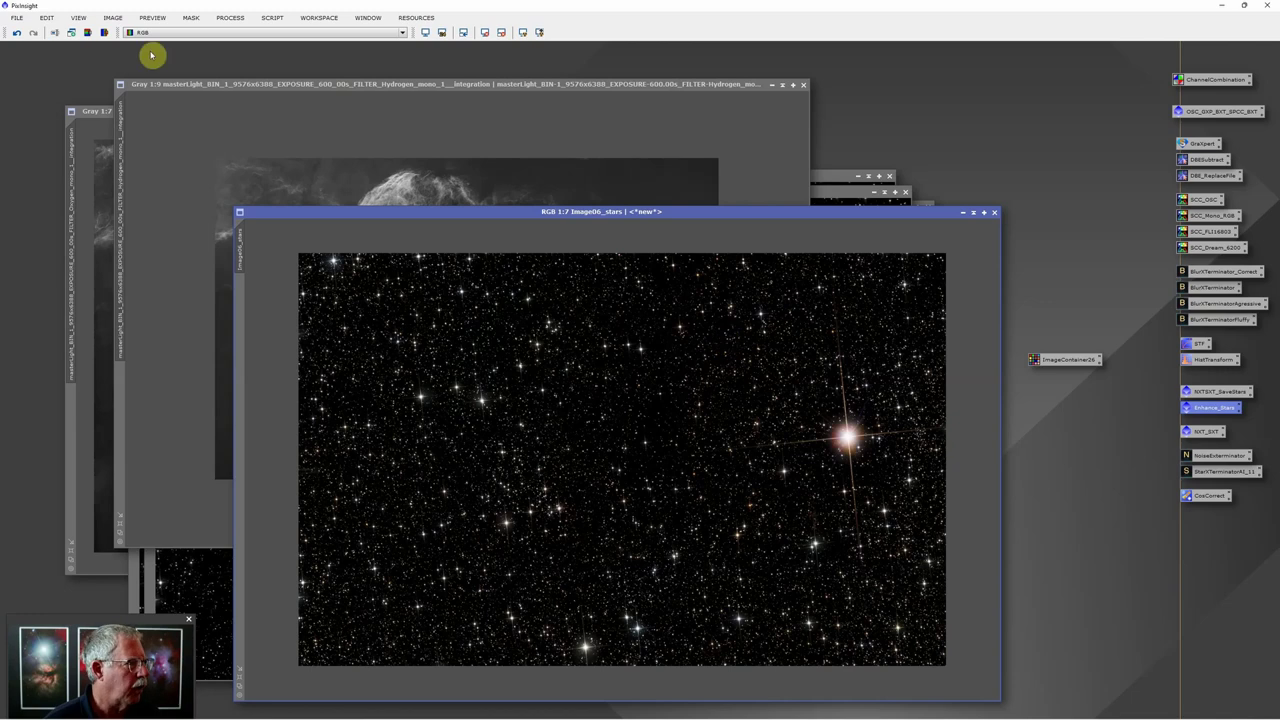
Step: Save Image06_stars as a 16-bit unsigned integer TIFF, overwriting the existing file, and minimize it to an icon on the empty workspace
click(20, 20)
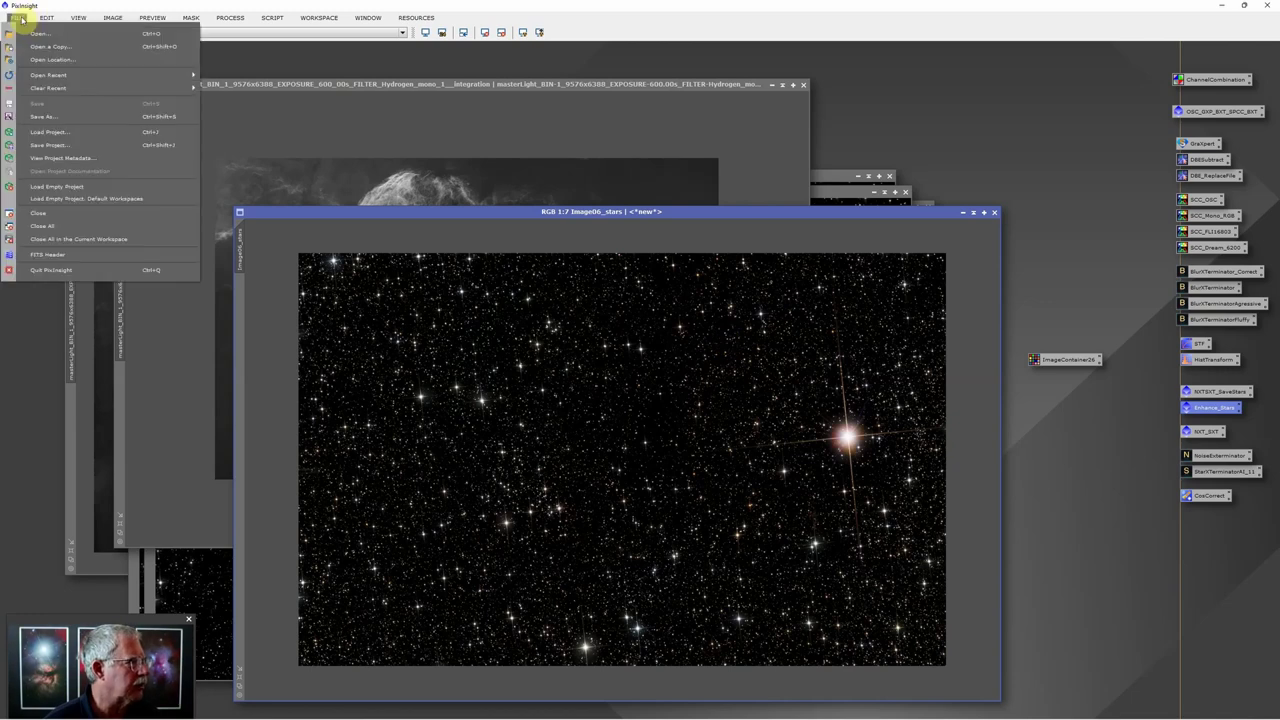
click(52, 112)
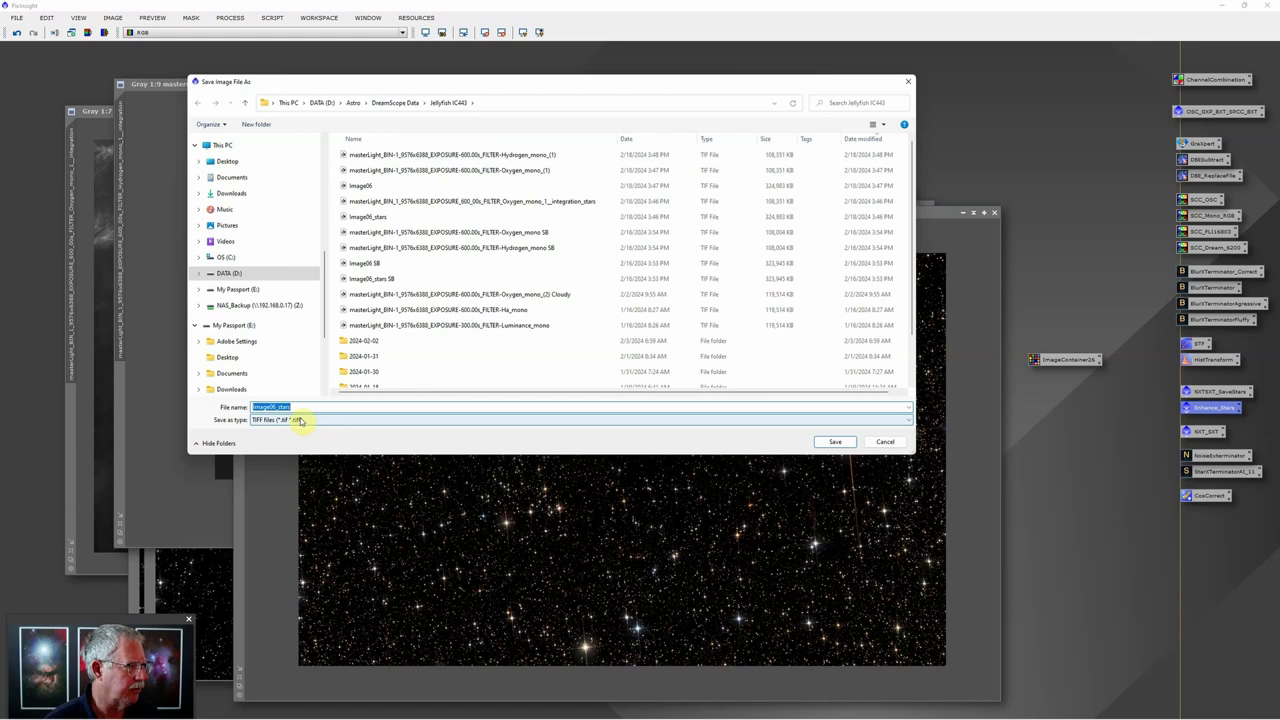
click(840, 442)
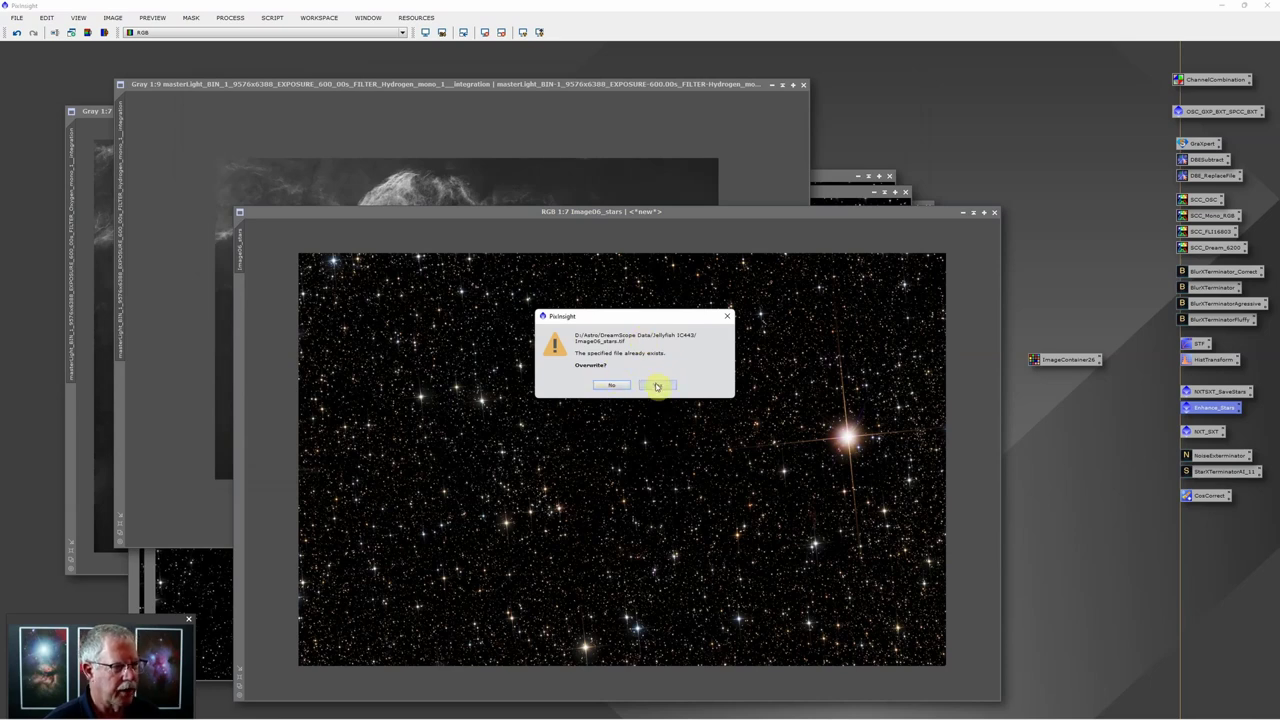
click(657, 386)
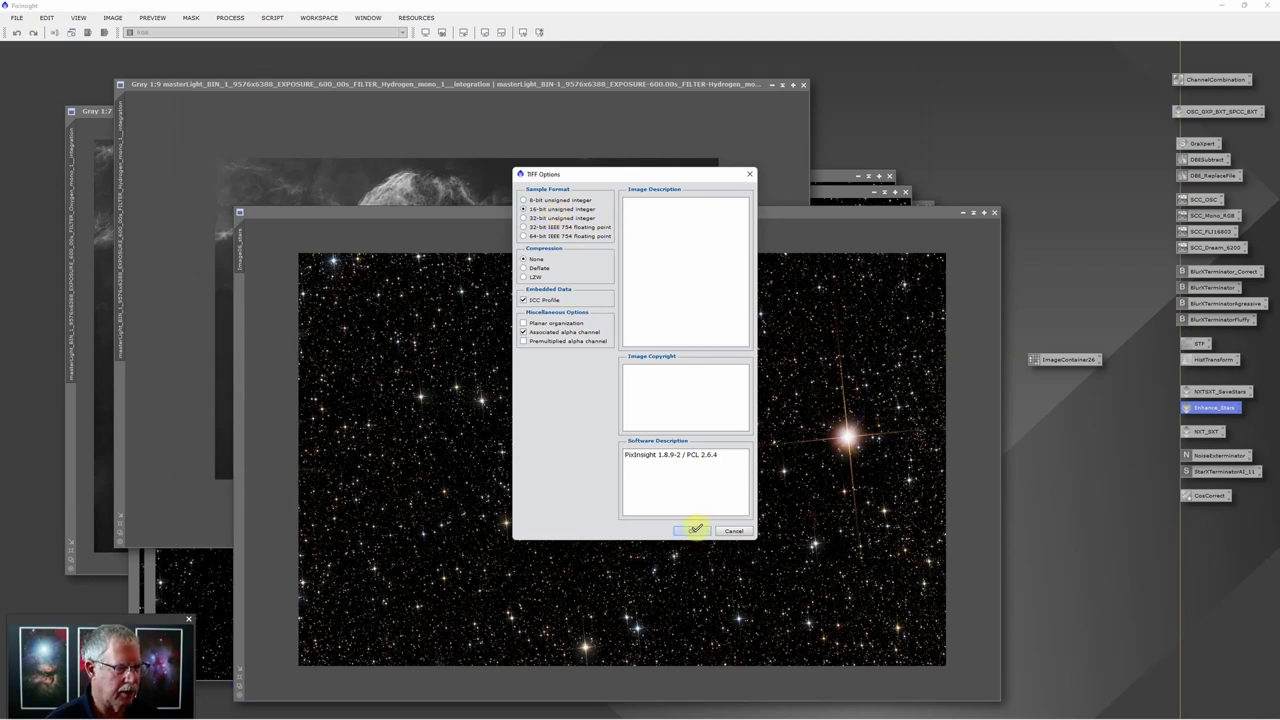
click(694, 530)
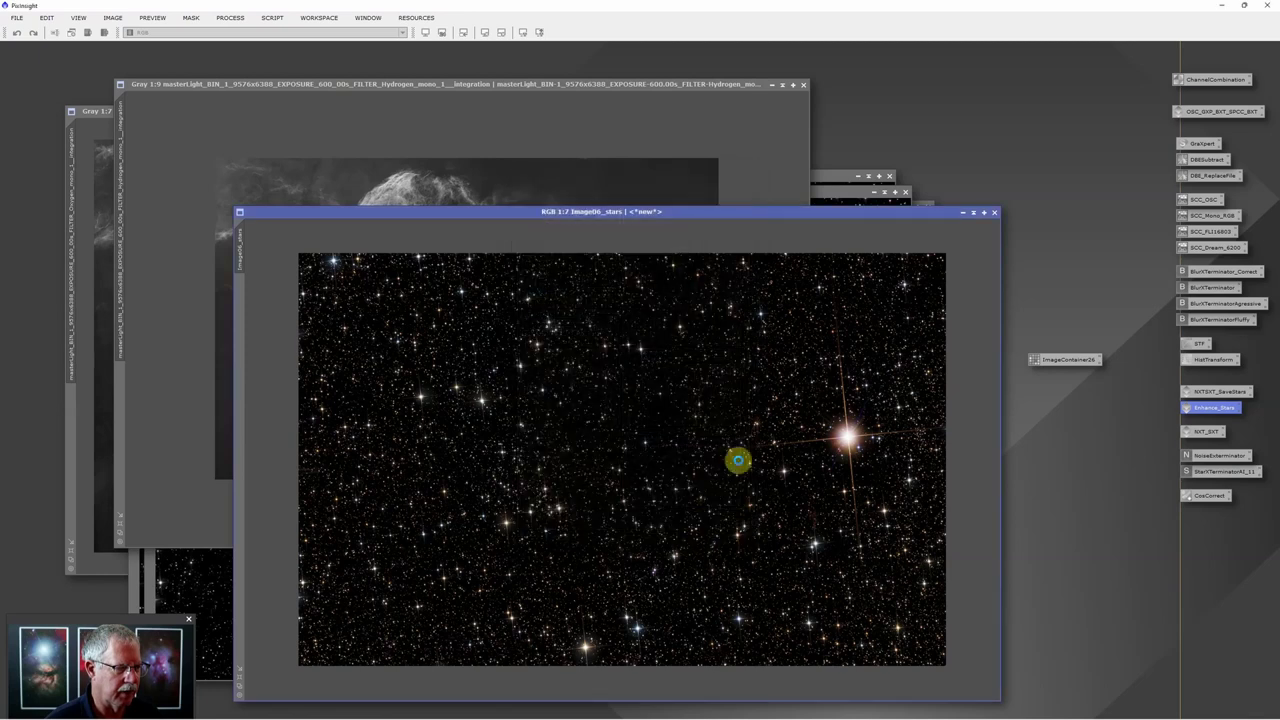
click(970, 212)
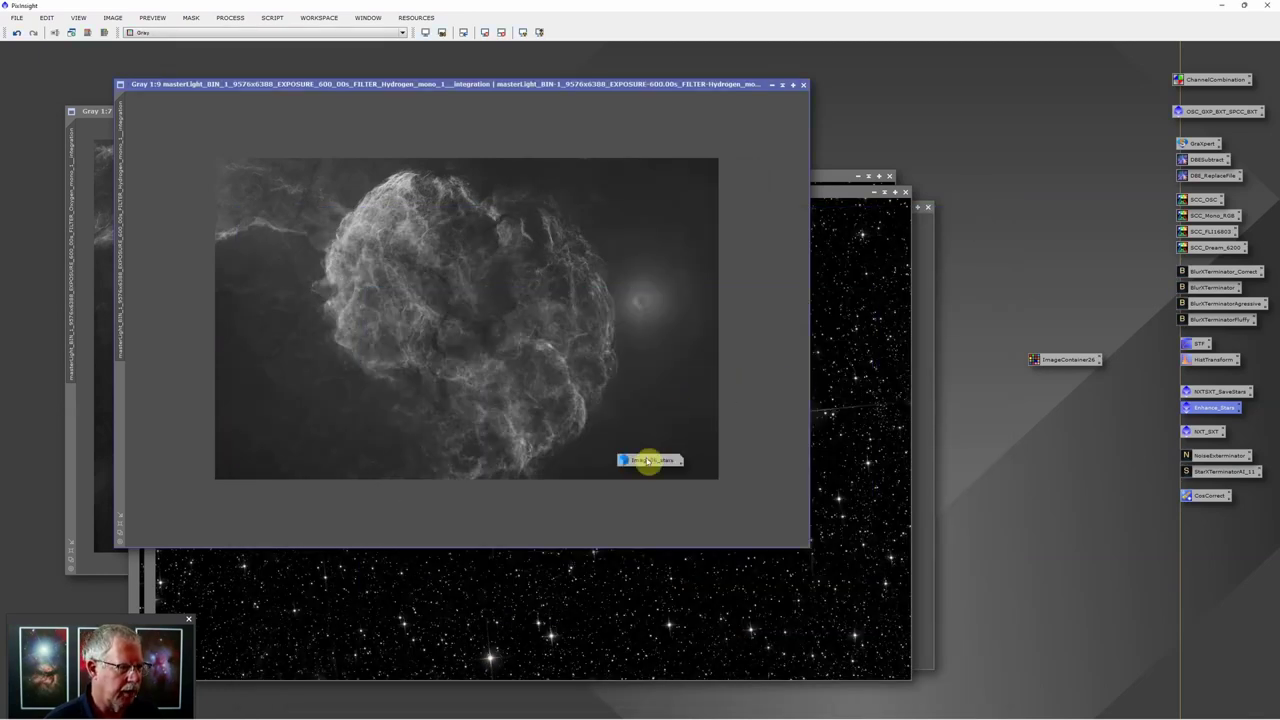
drag(650, 460, 971, 577)
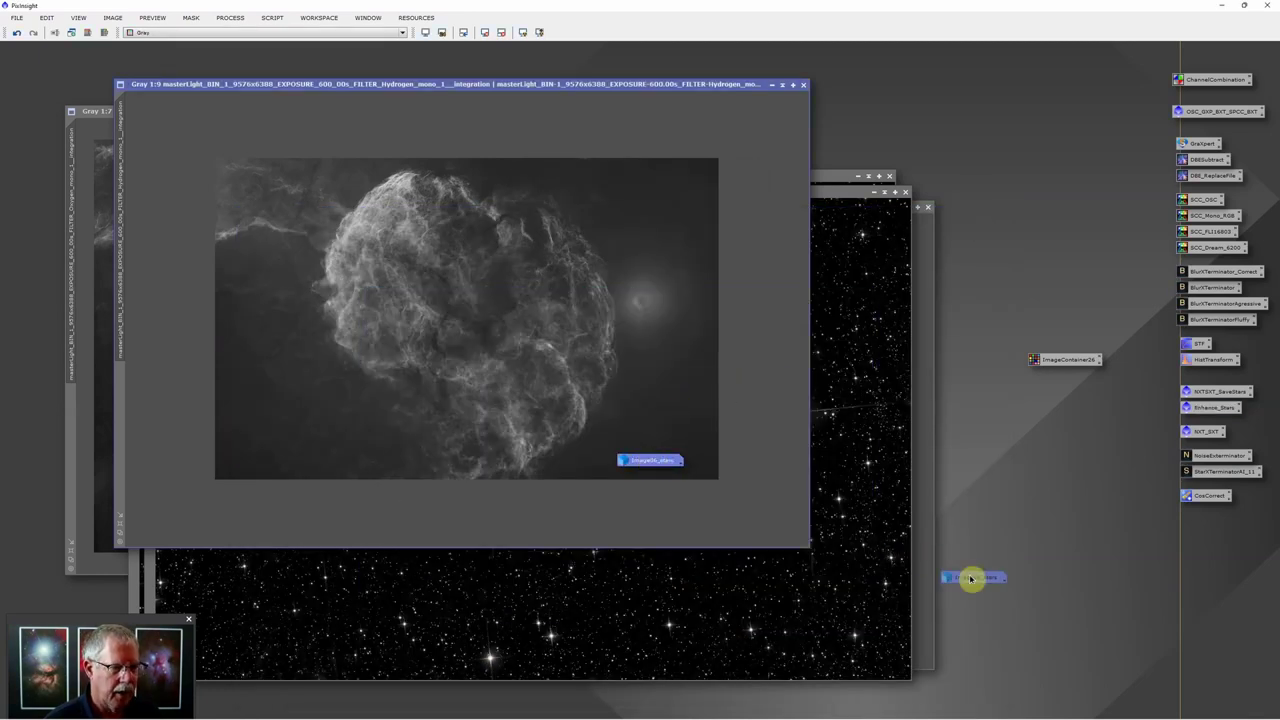
Step: Close the Oxygen and Hydrogen stars images without saving them
click(826, 197)
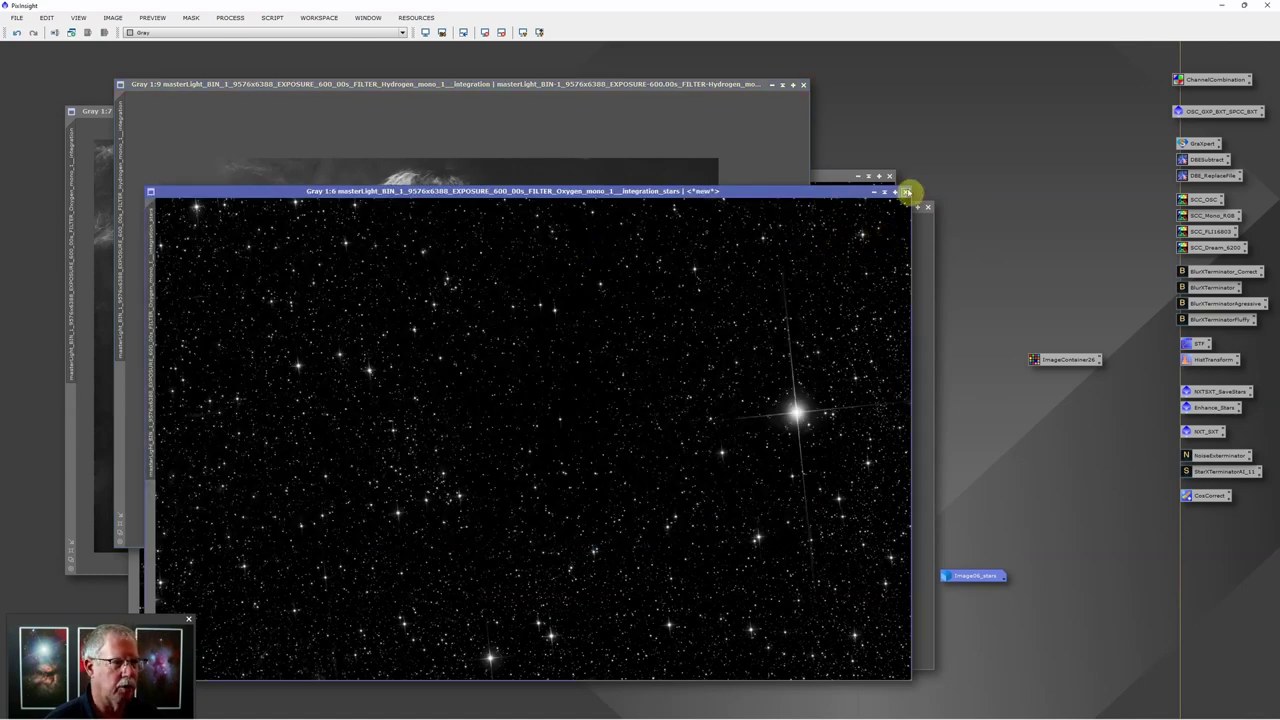
click(906, 193)
click(854, 226)
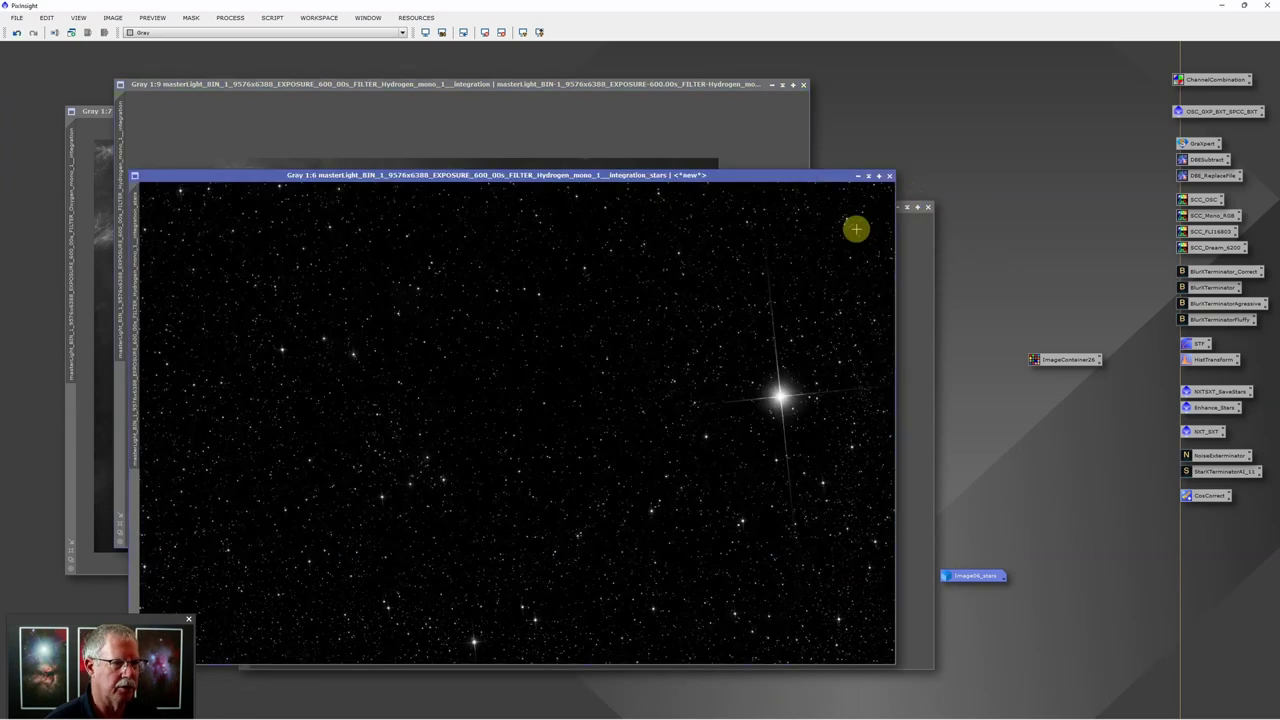
click(891, 181)
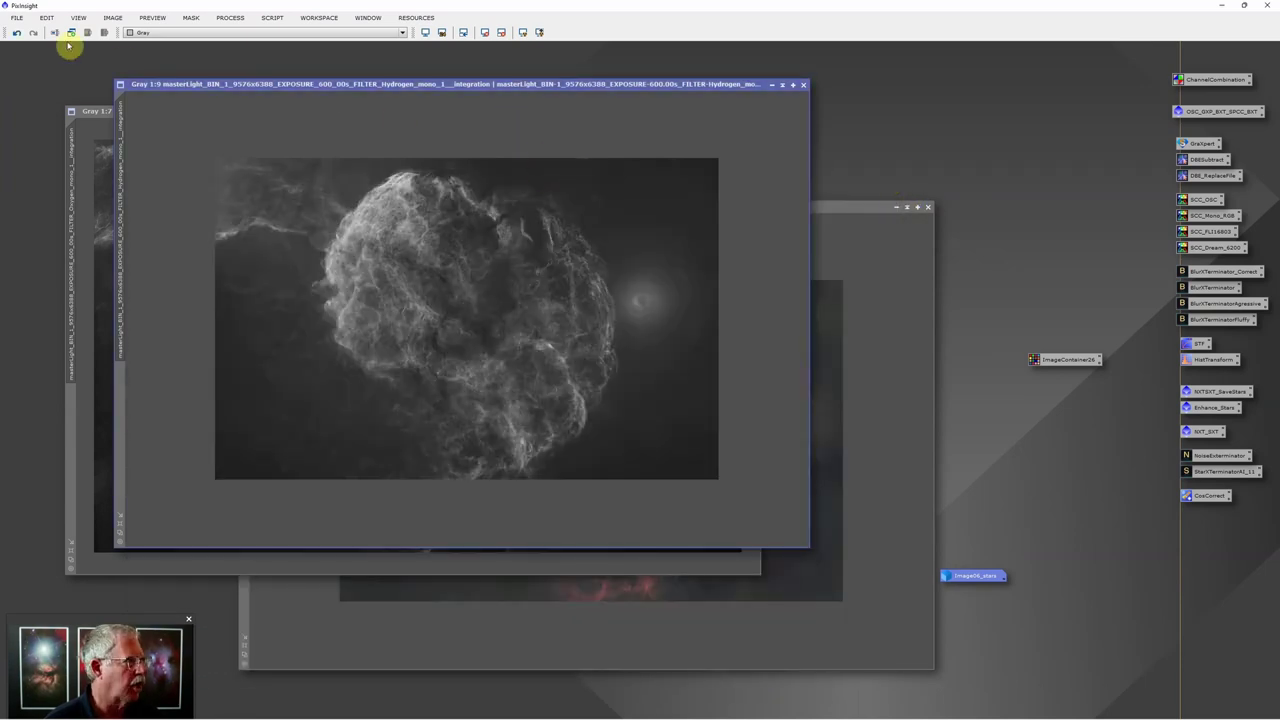
Step: Start saving the starless Hydrogen image under a new location, the D: drive folder Astro > DreamScope Data > Jellyfish IC443
click(16, 17)
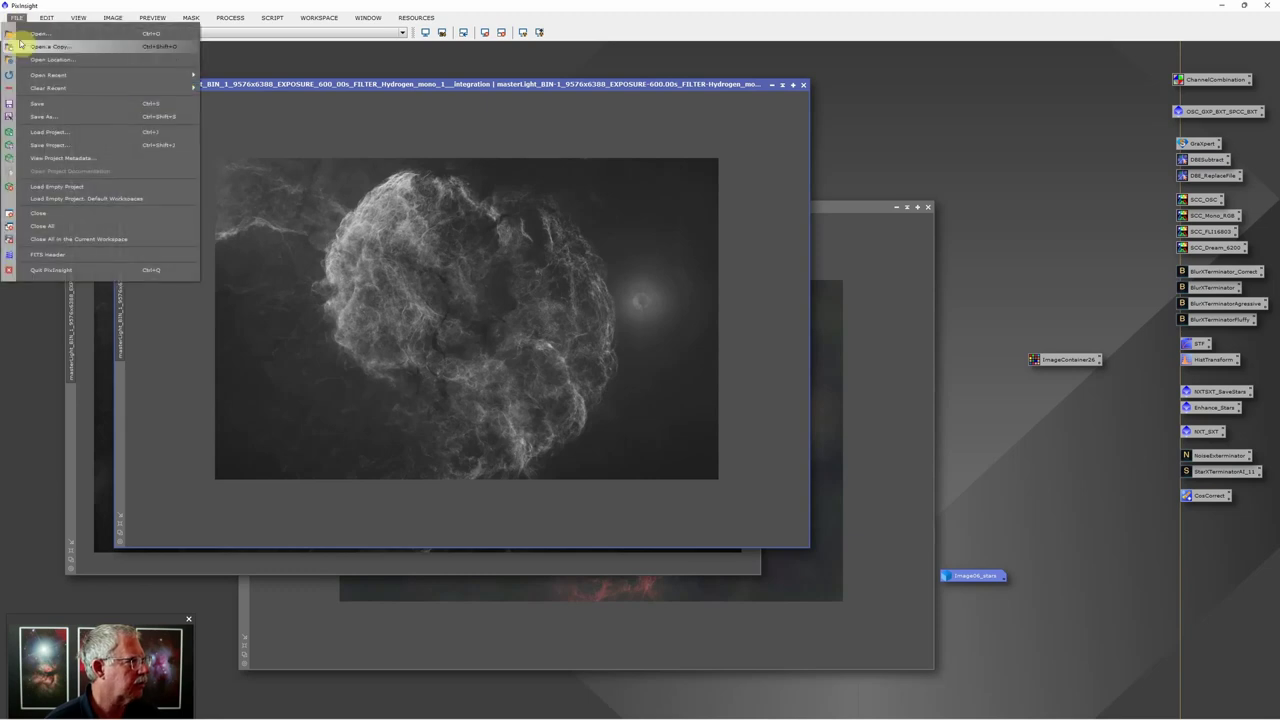
click(40, 117)
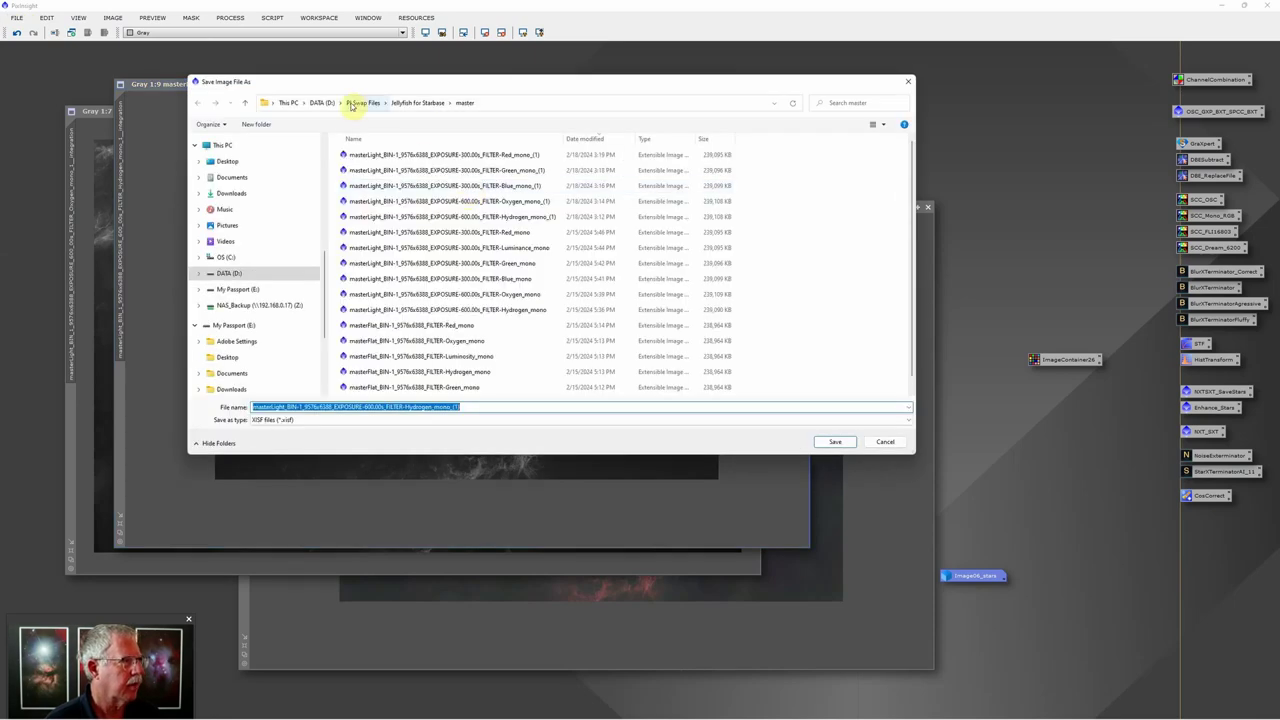
click(322, 104)
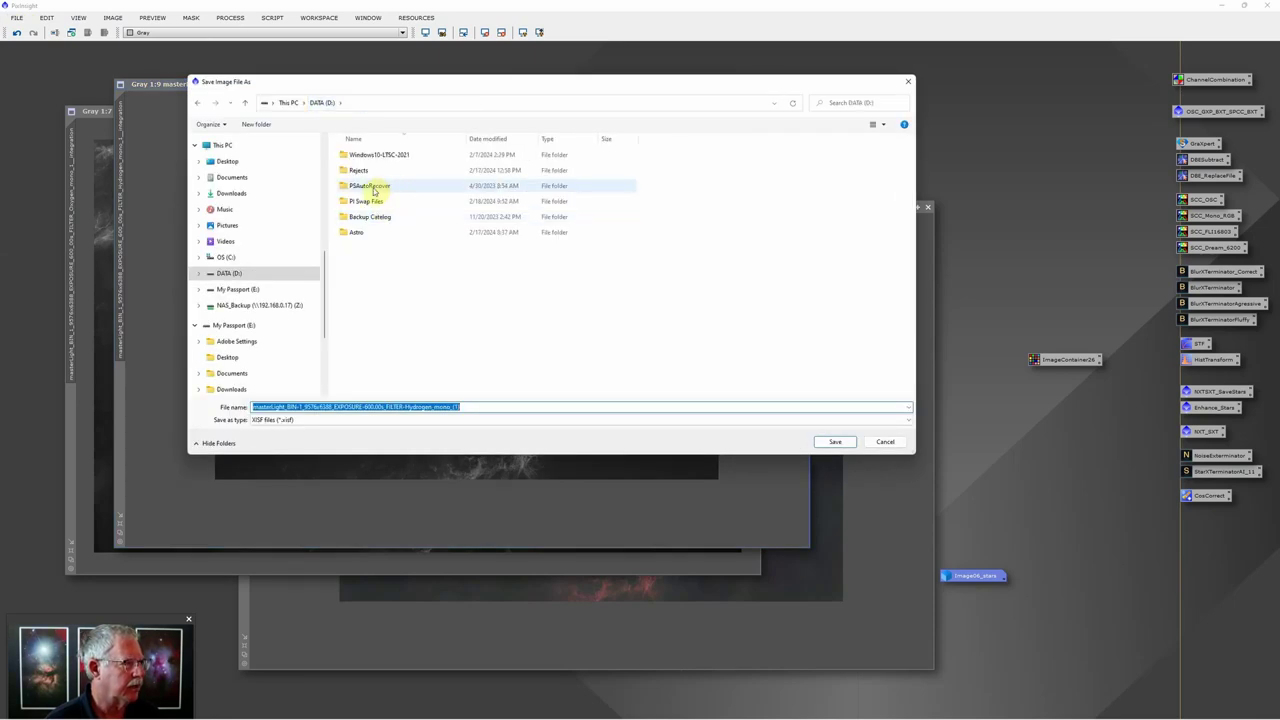
double_click(372, 241)
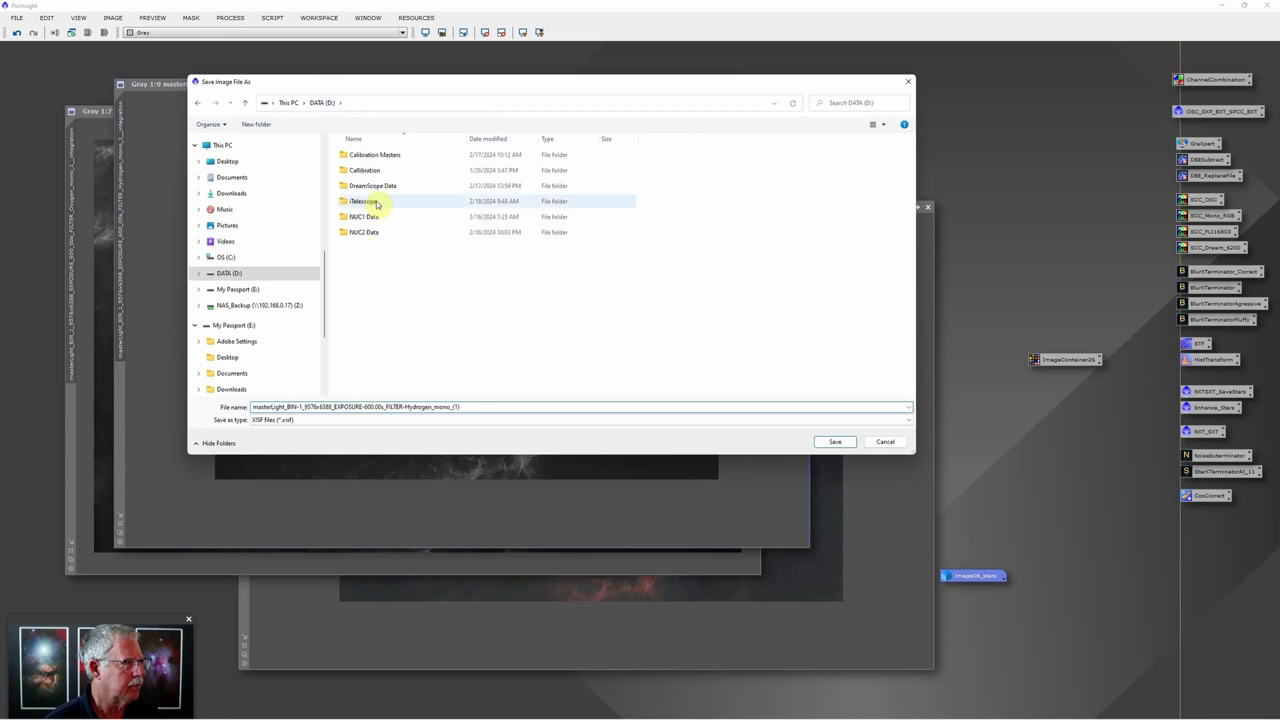
click(377, 190)
double_click(376, 186)
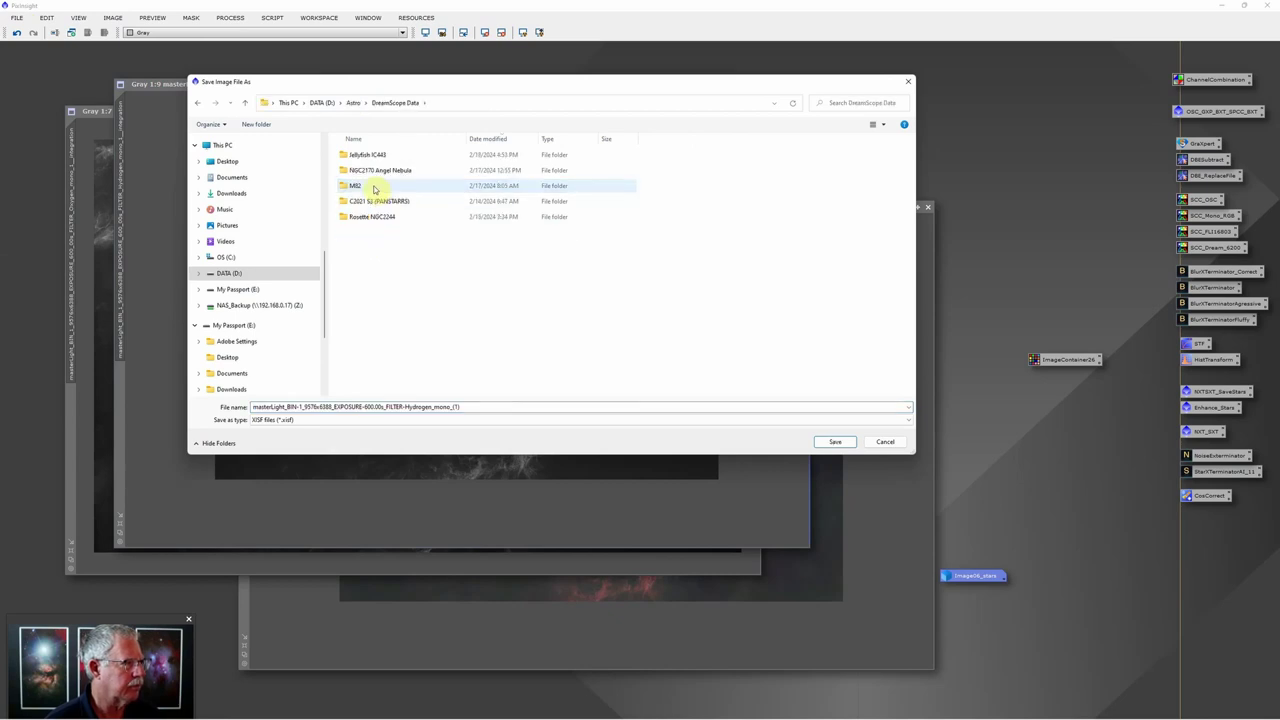
click(372, 158)
double_click(372, 158)
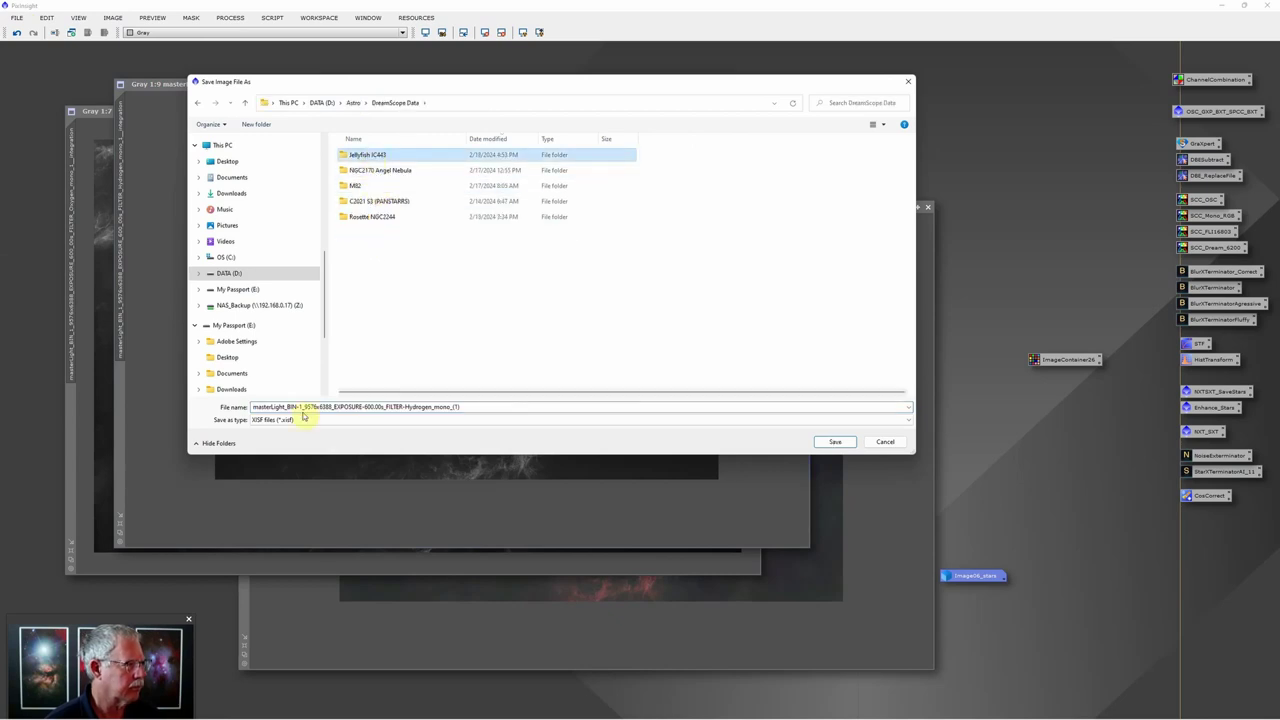
Step: Save the Hydrogen image as a 16-bit unsigned integer TIFF, overwriting the existing file, and minimize its window
click(297, 420)
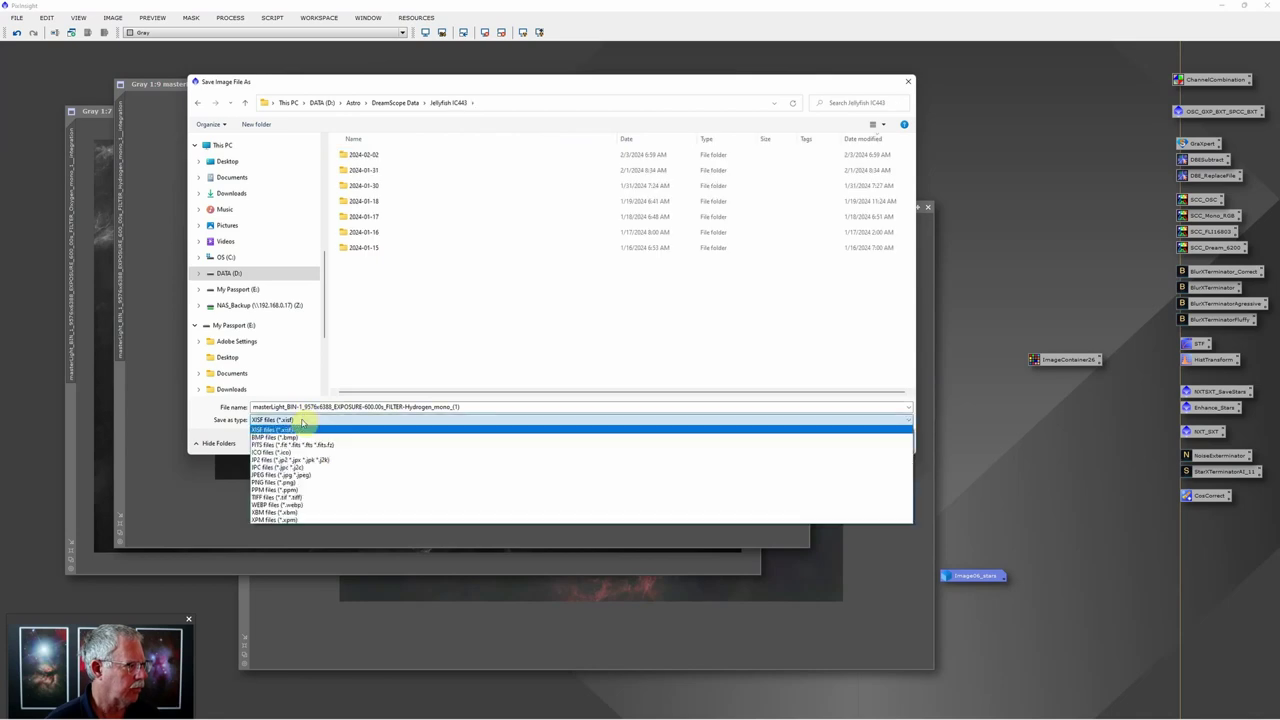
click(286, 497)
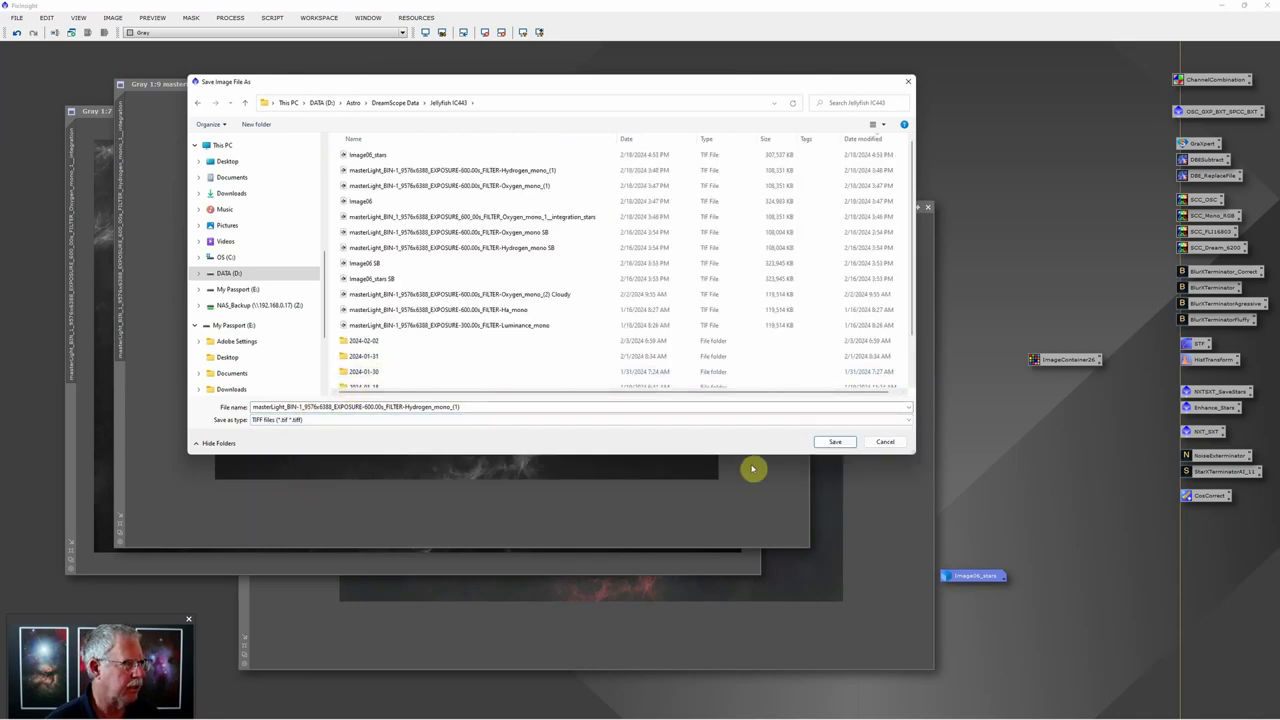
click(831, 446)
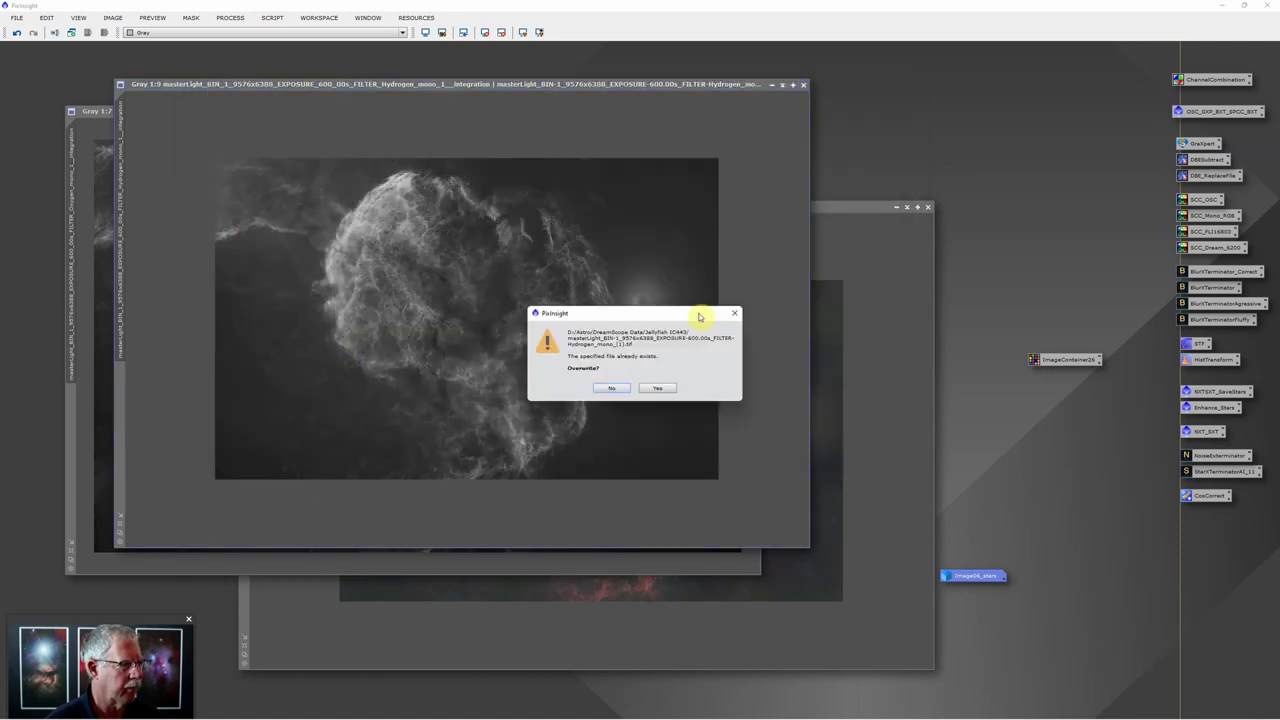
click(650, 388)
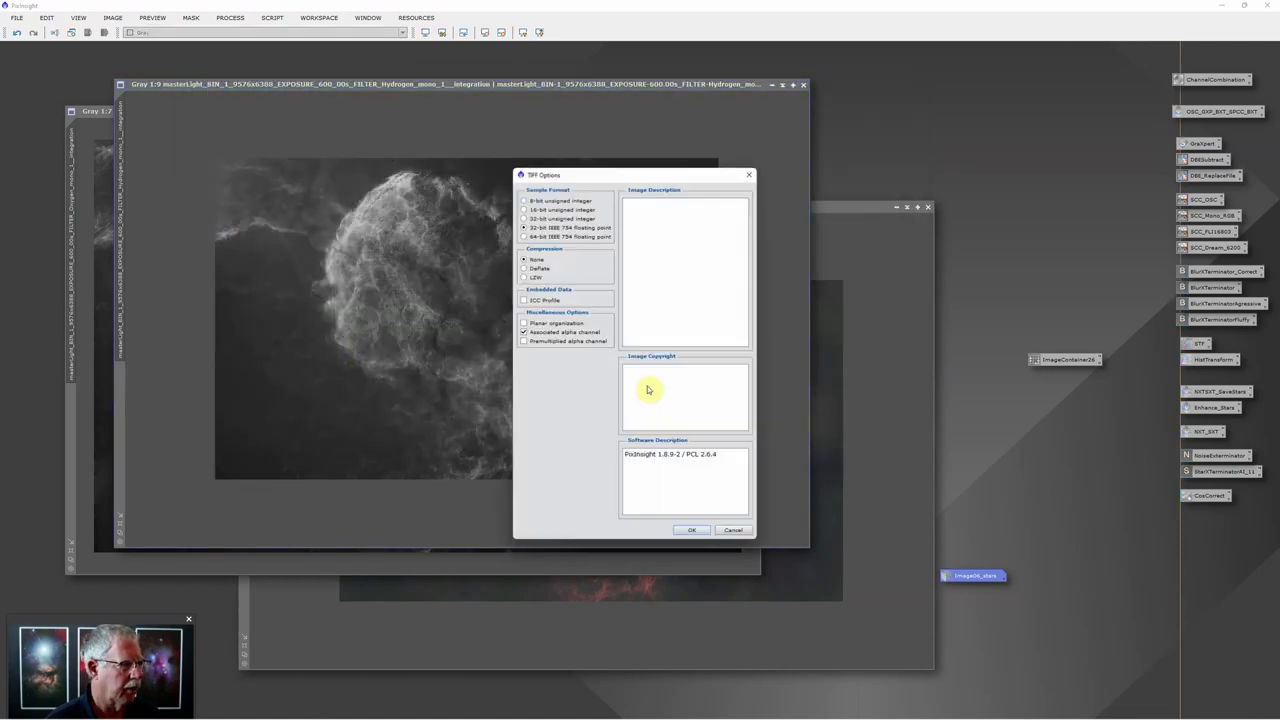
click(567, 209)
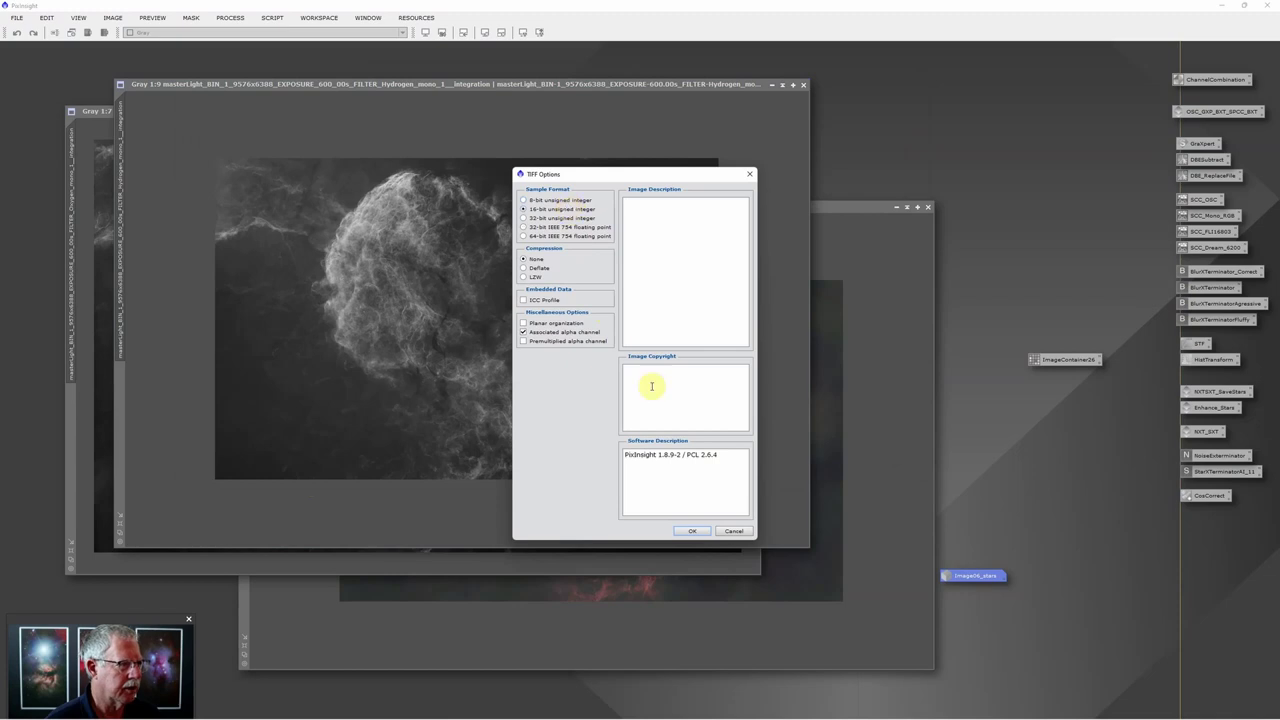
click(697, 530)
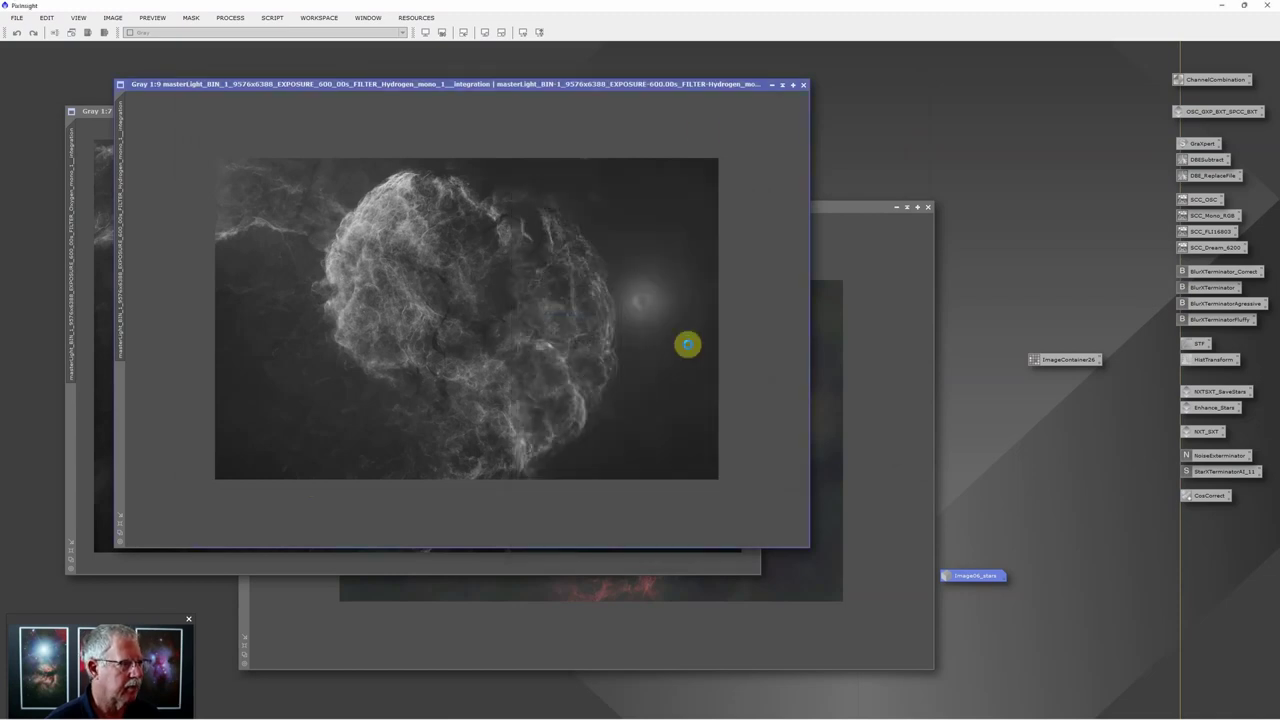
click(771, 85)
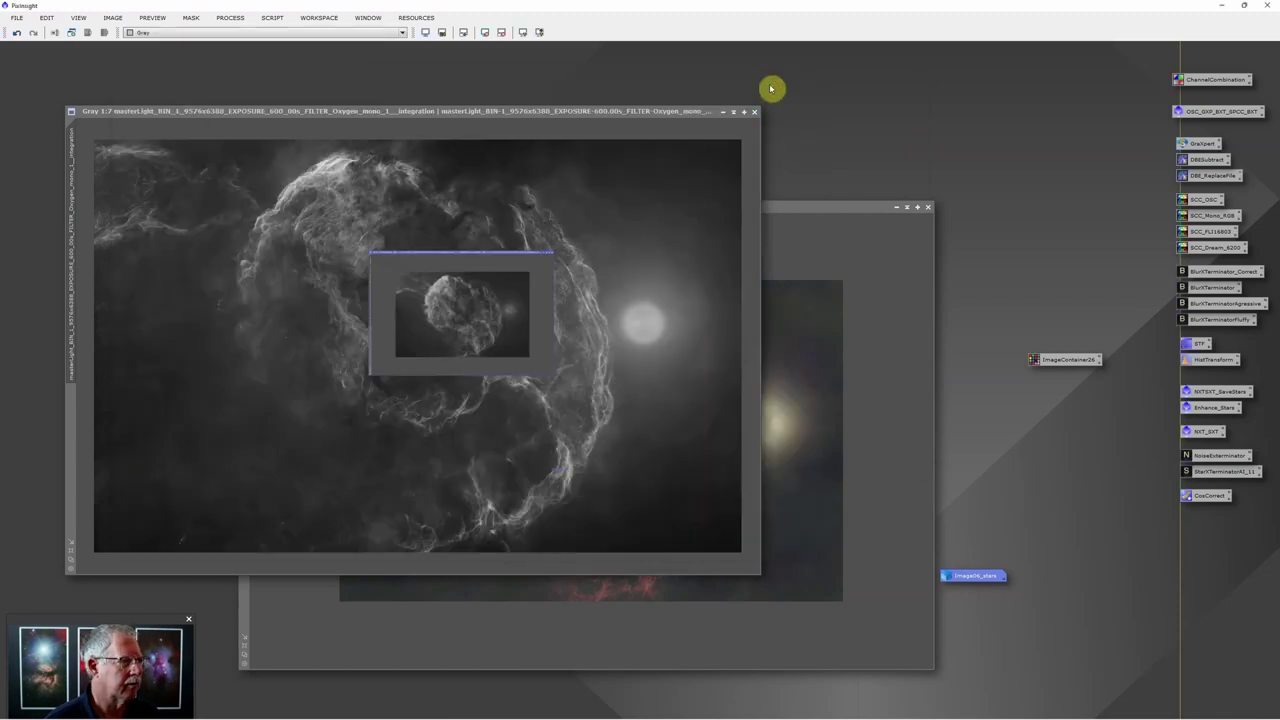
Step: Start saving the starless Oxygen image to the D: drive folder Astro > DreamScope Data > Jellyfish IC443
click(17, 18)
click(42, 116)
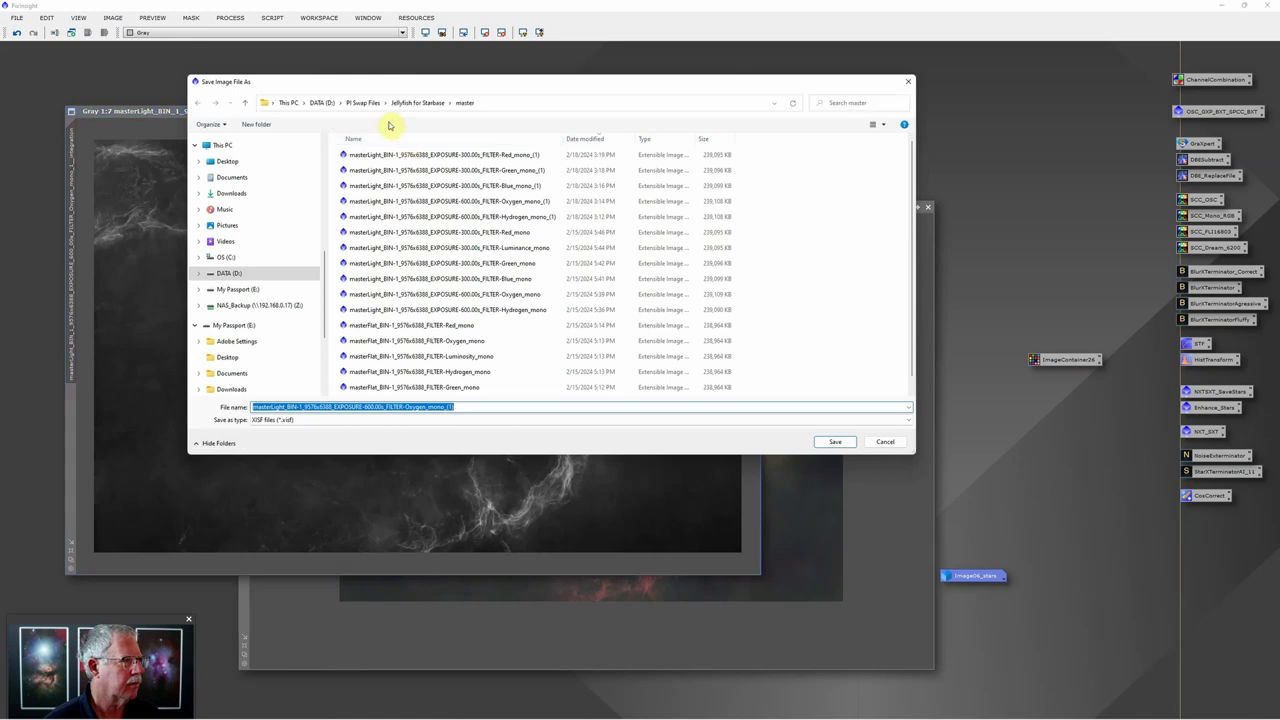
click(325, 103)
double_click(356, 233)
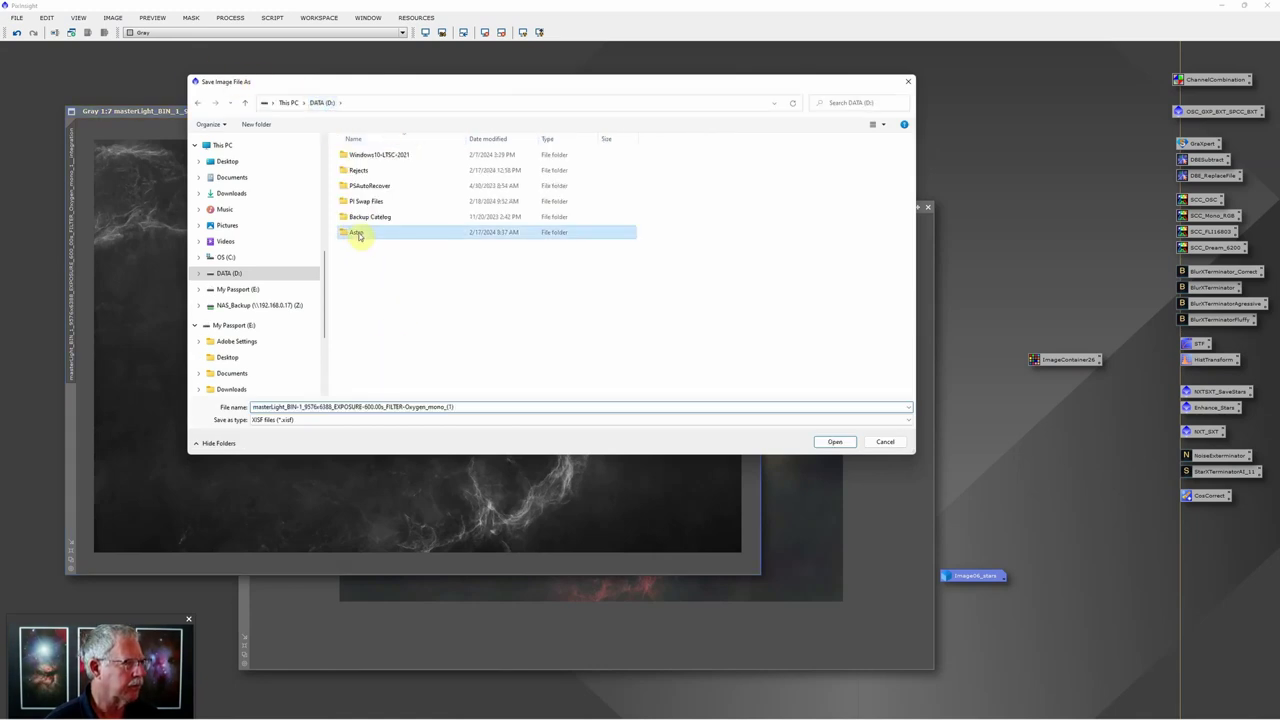
click(377, 189)
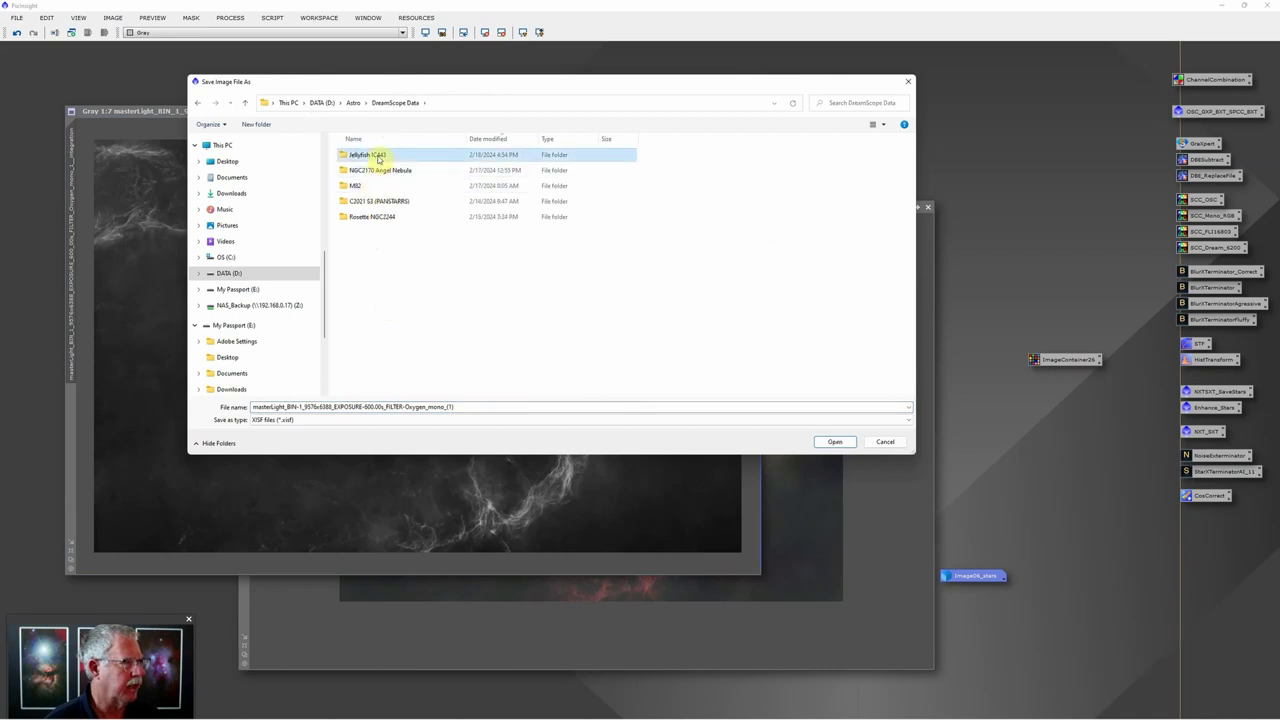
double_click(380, 157)
Step: Save the Oxygen image as a 16-bit TIFF over the existing file, minimize it, and reposition the Image06 window on the workspace
click(292, 421)
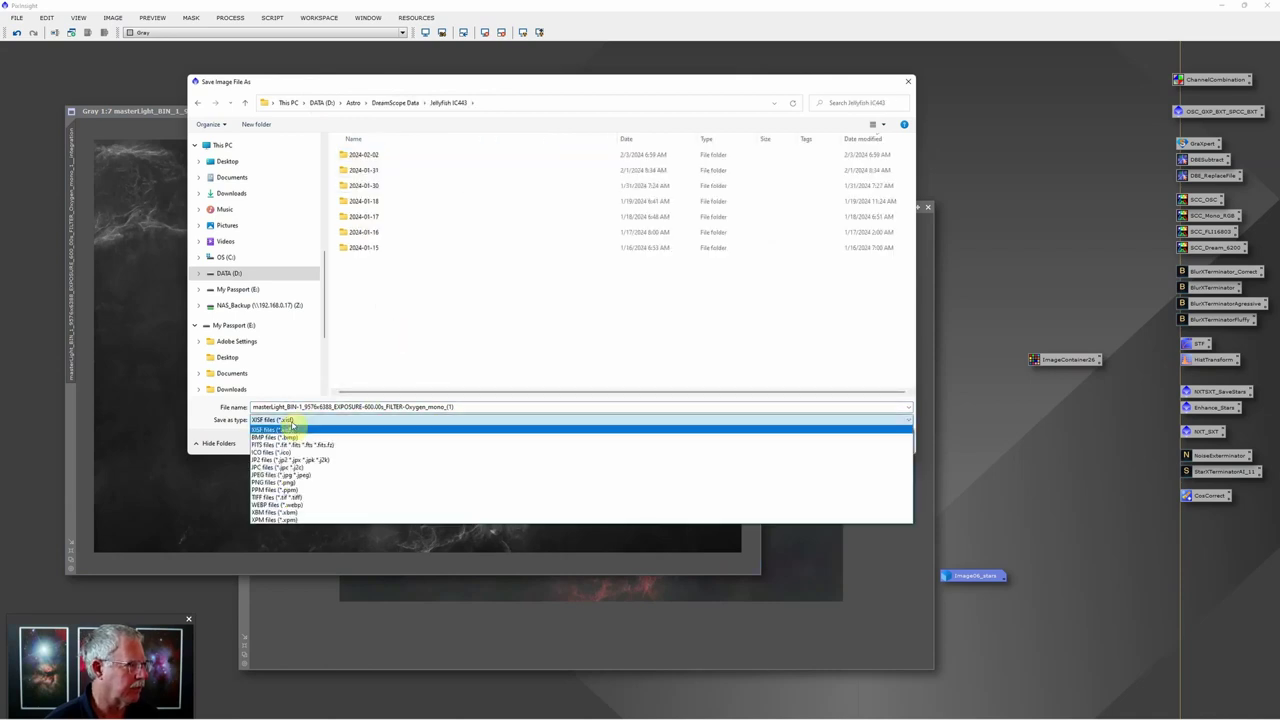
click(291, 498)
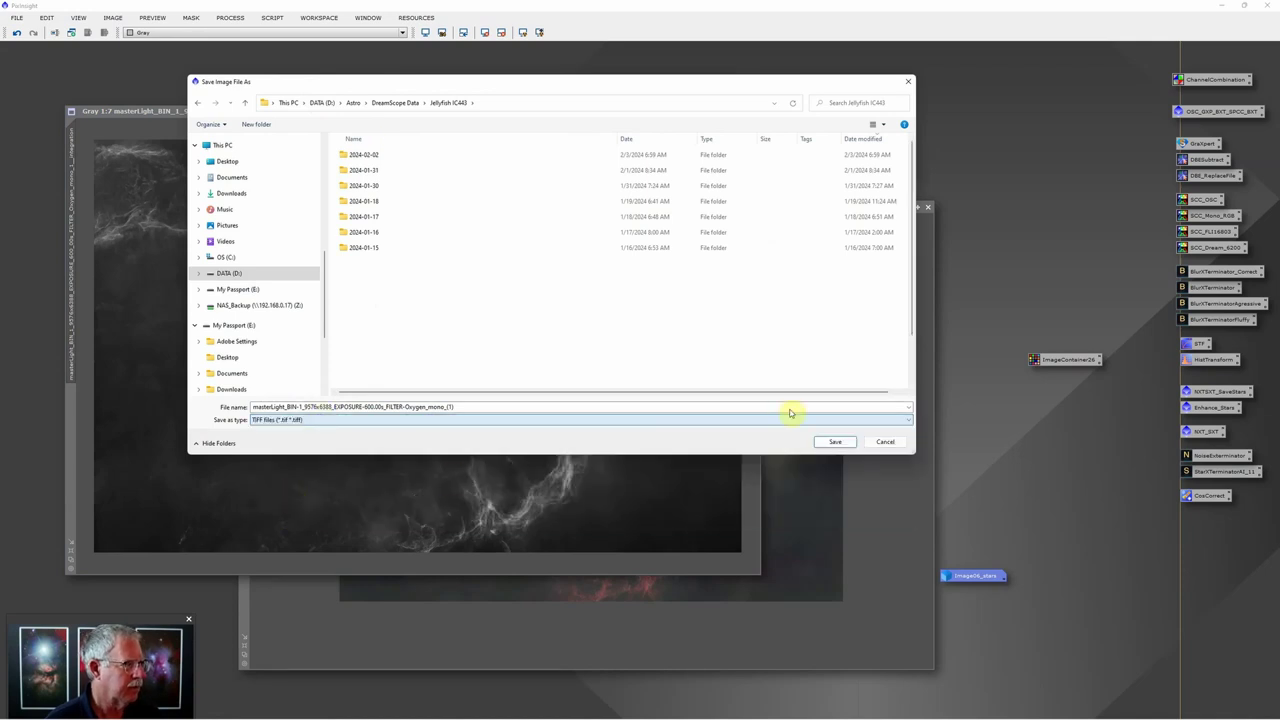
click(826, 442)
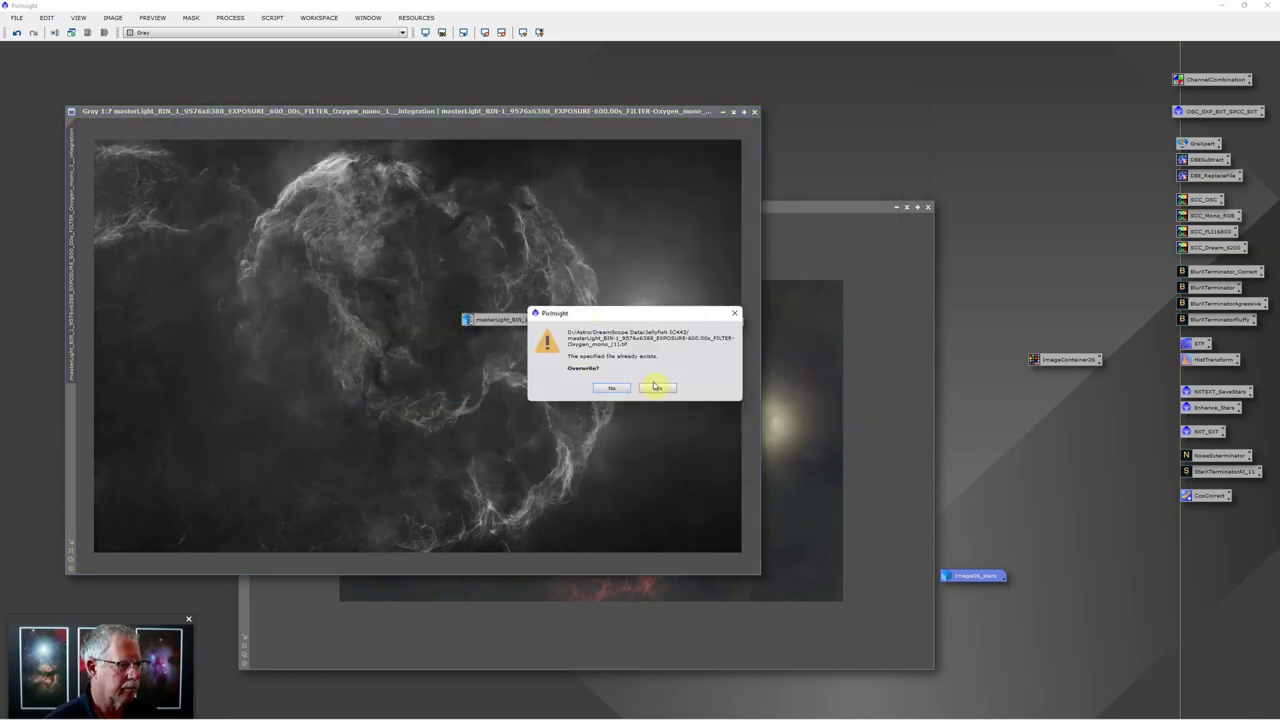
click(656, 387)
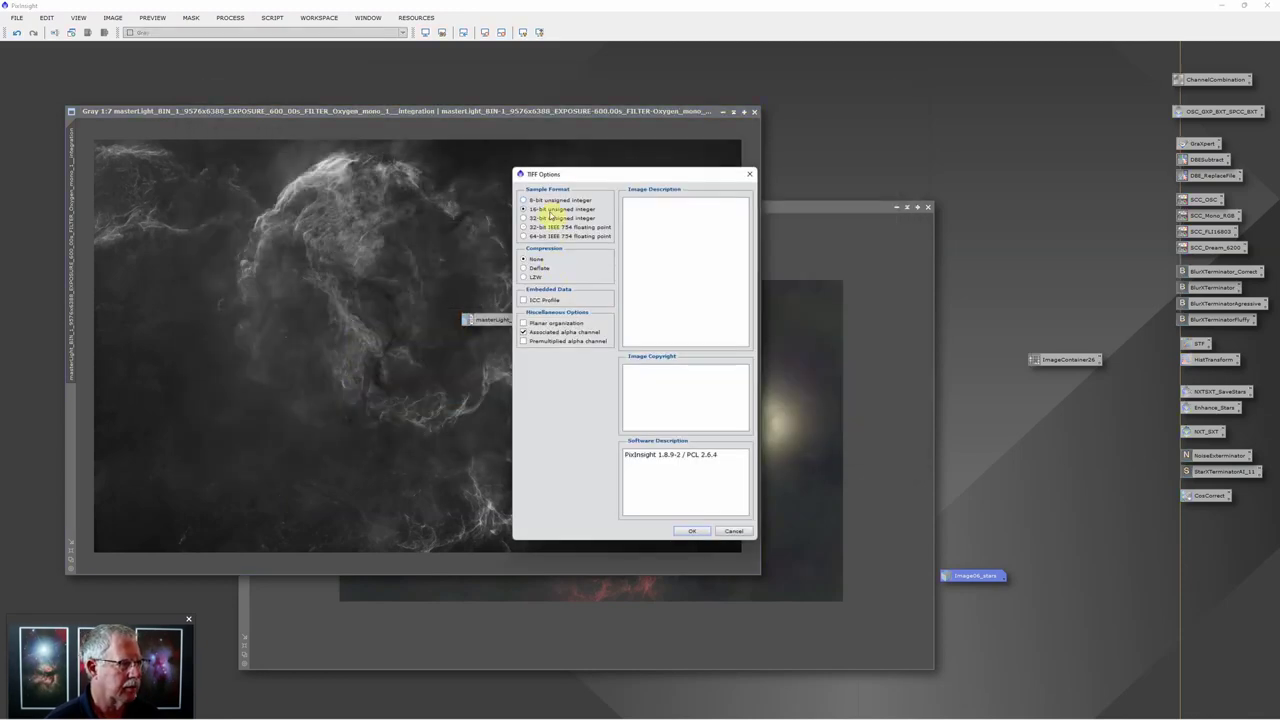
click(694, 530)
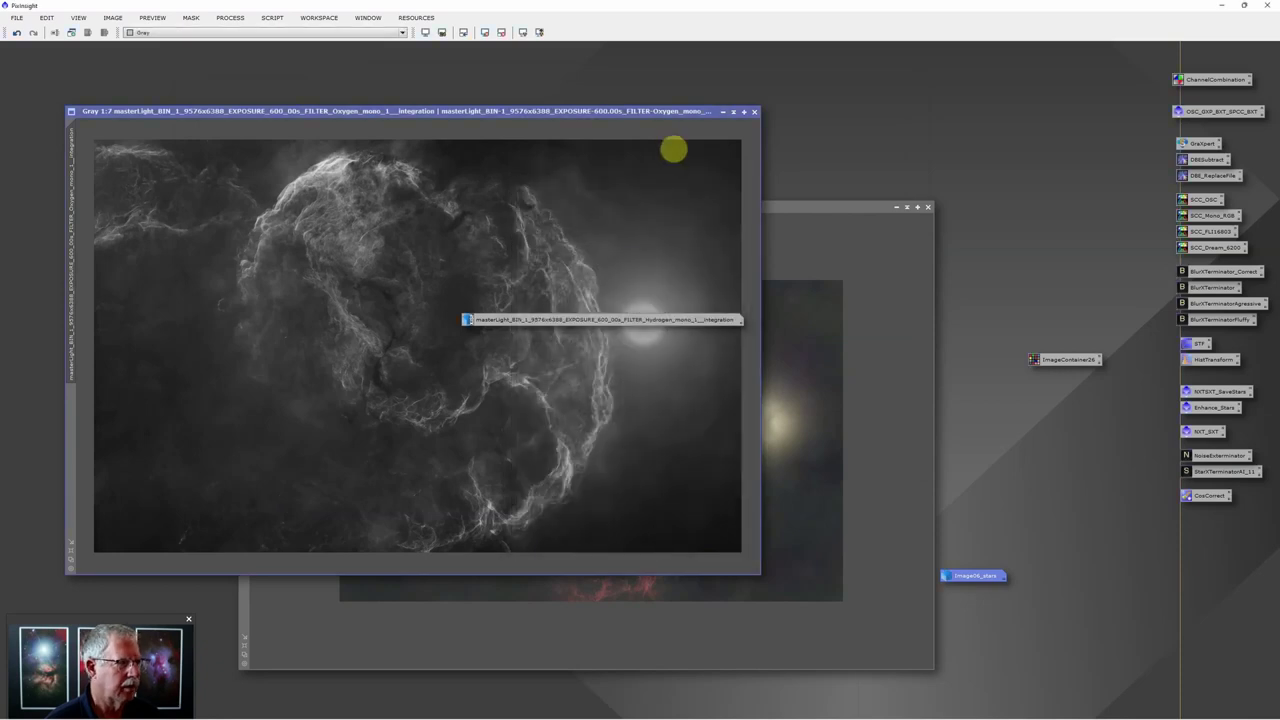
click(723, 111)
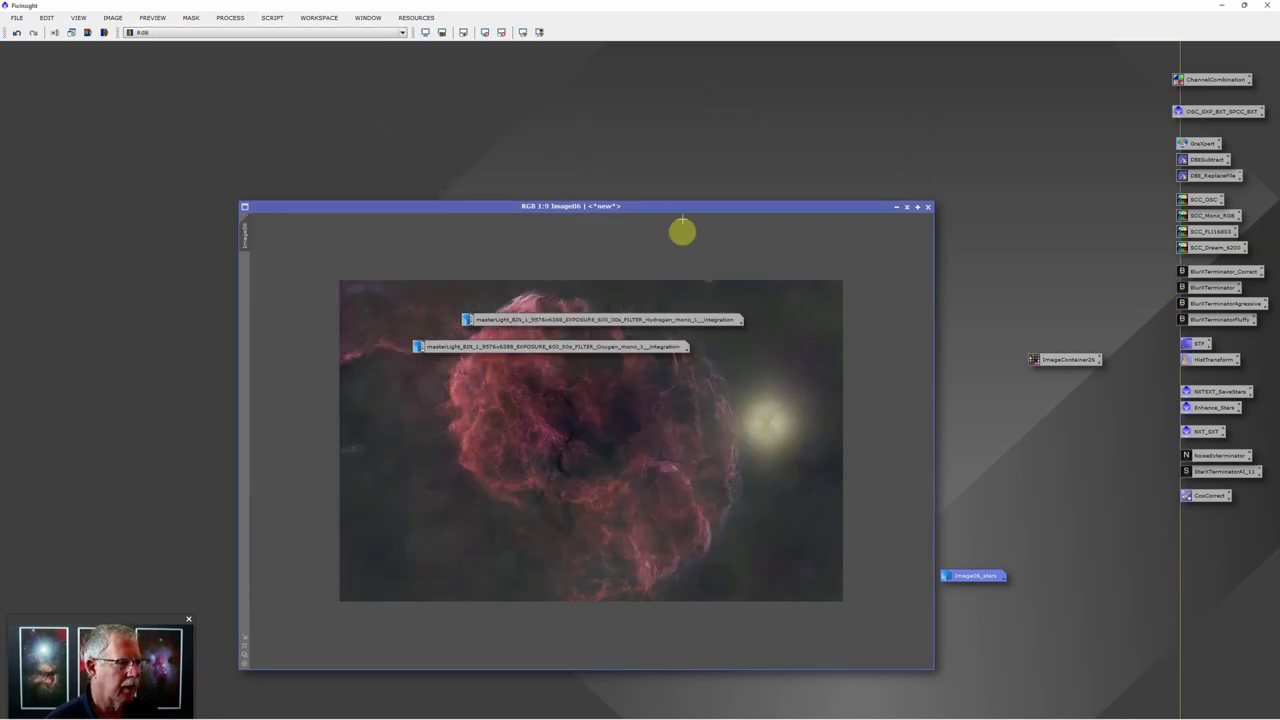
drag(685, 211, 636, 147)
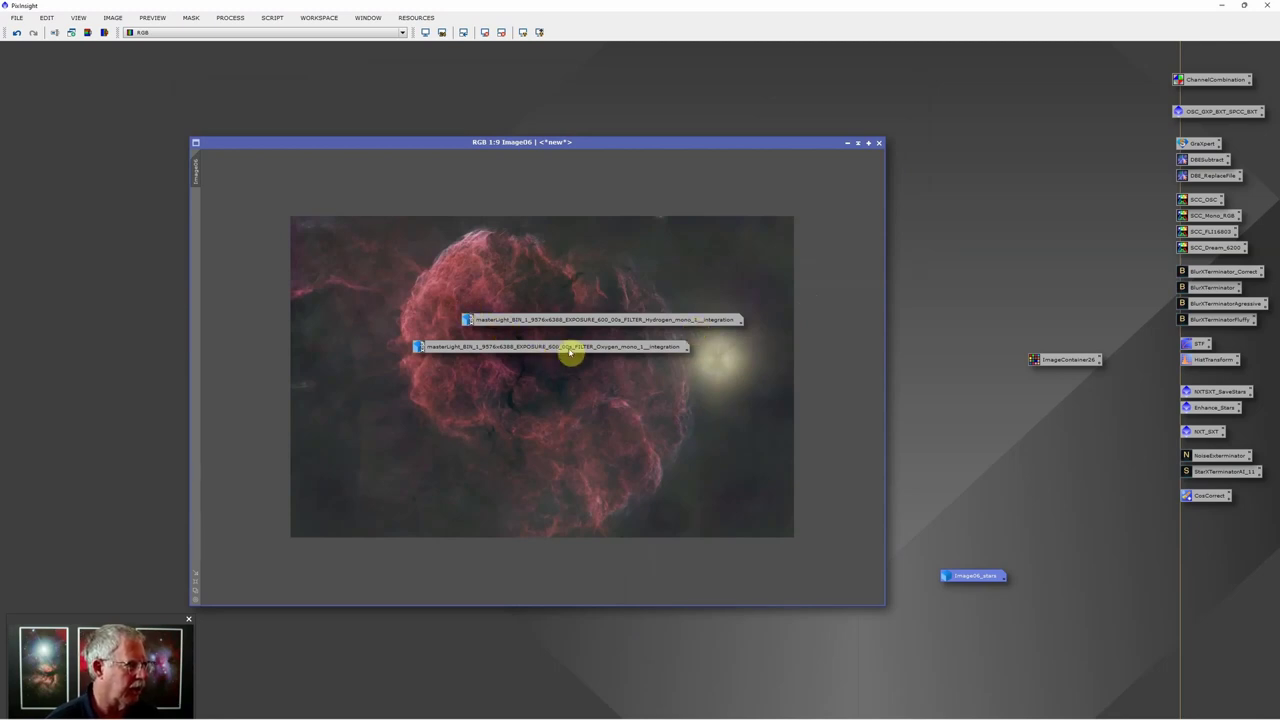
Step: Save the Image06 RGB image as a 16-bit TIFF in the Jellyfish IC443 folder, overwriting Image06.tif, and minimize its window
click(18, 19)
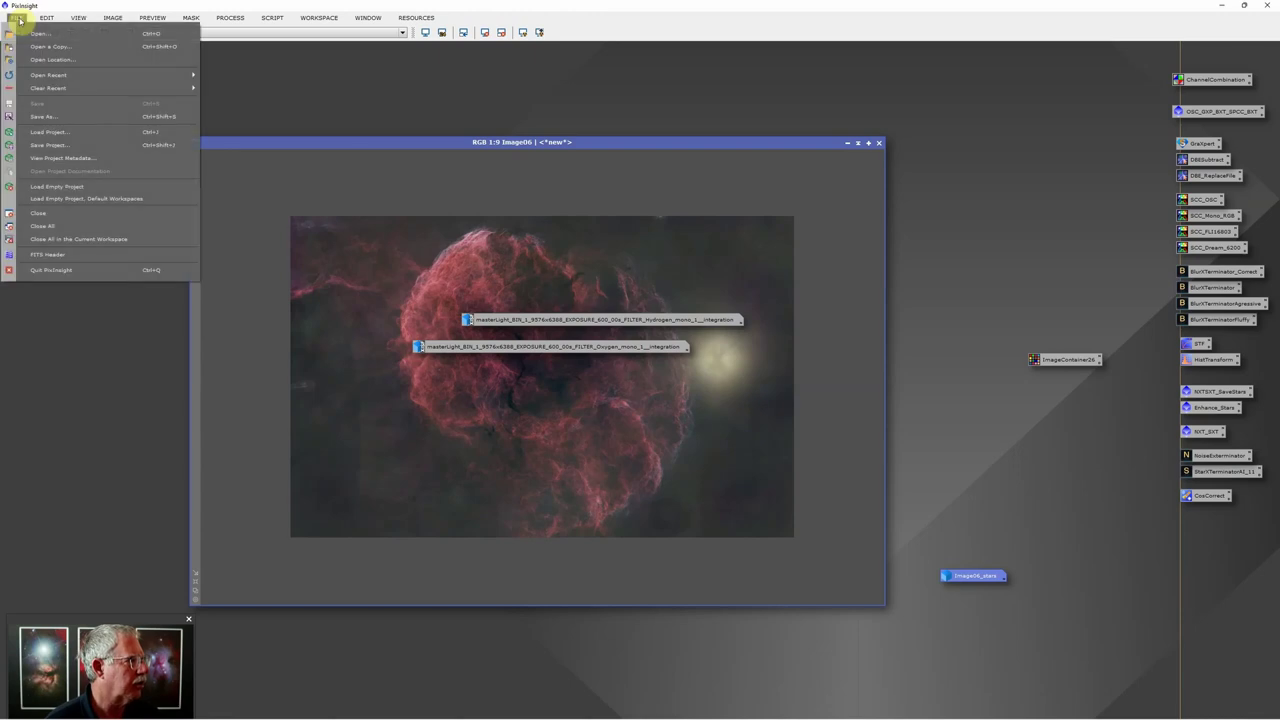
click(46, 114)
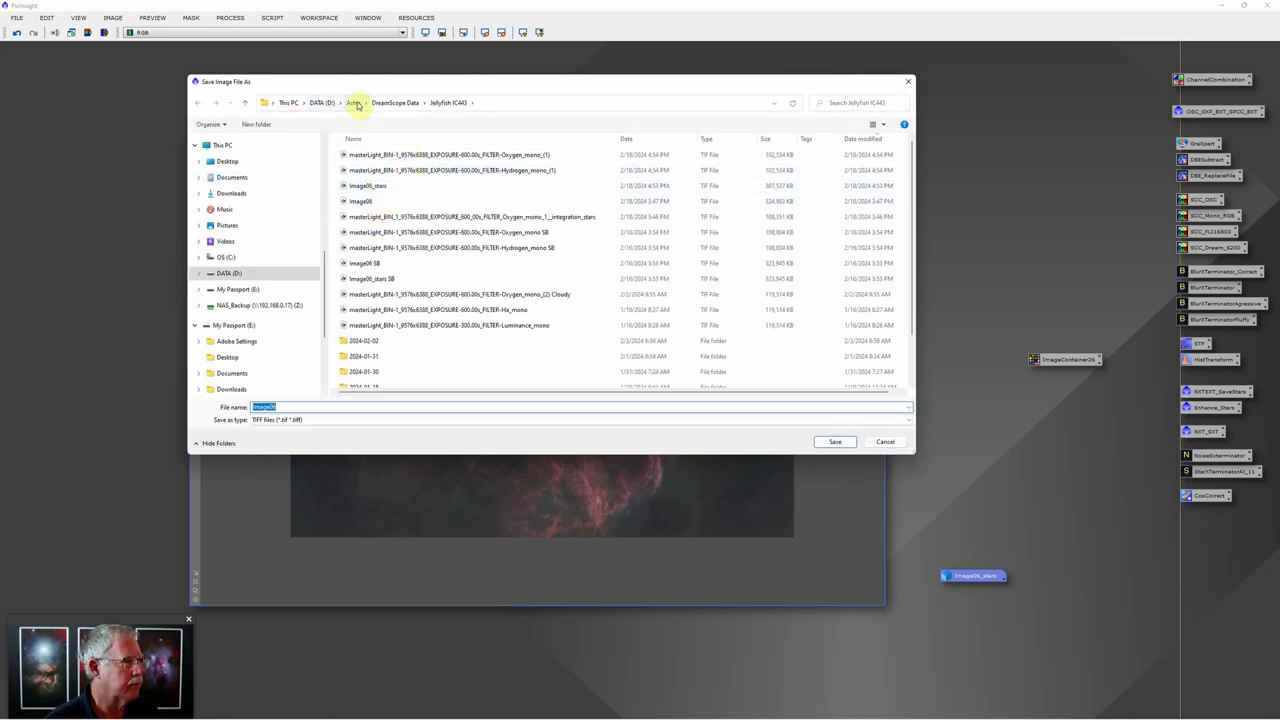
click(849, 442)
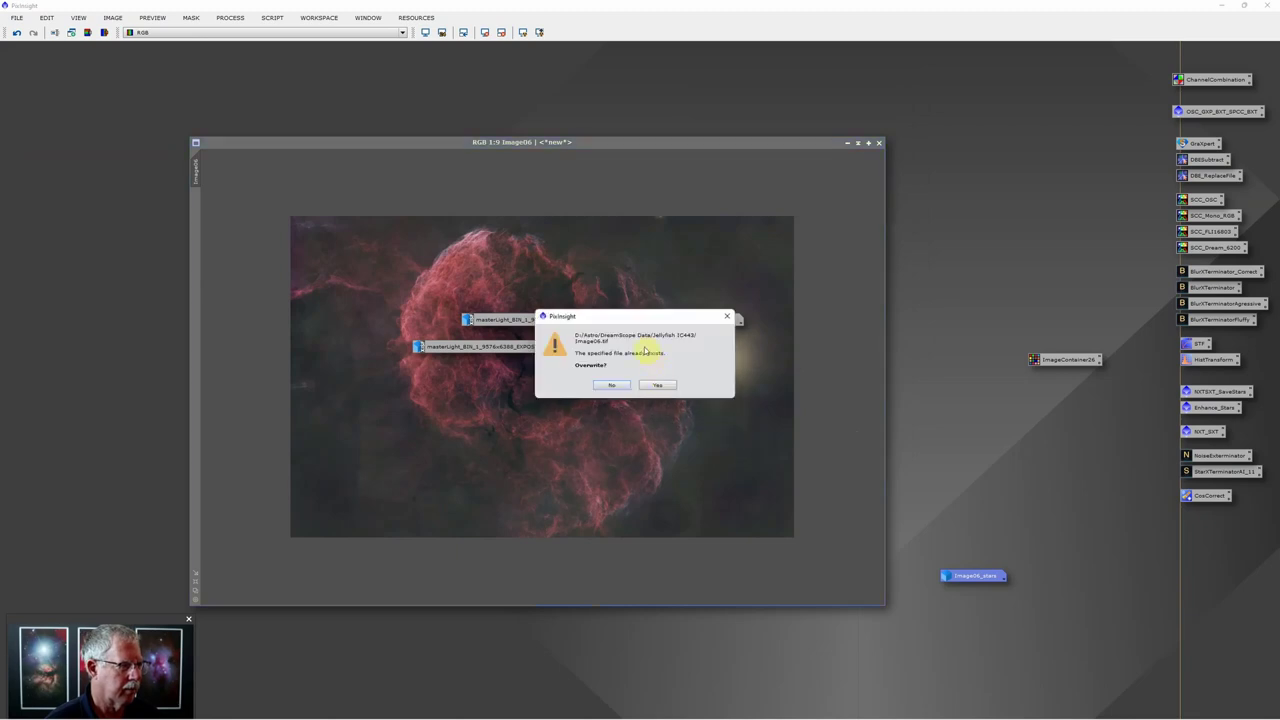
click(659, 385)
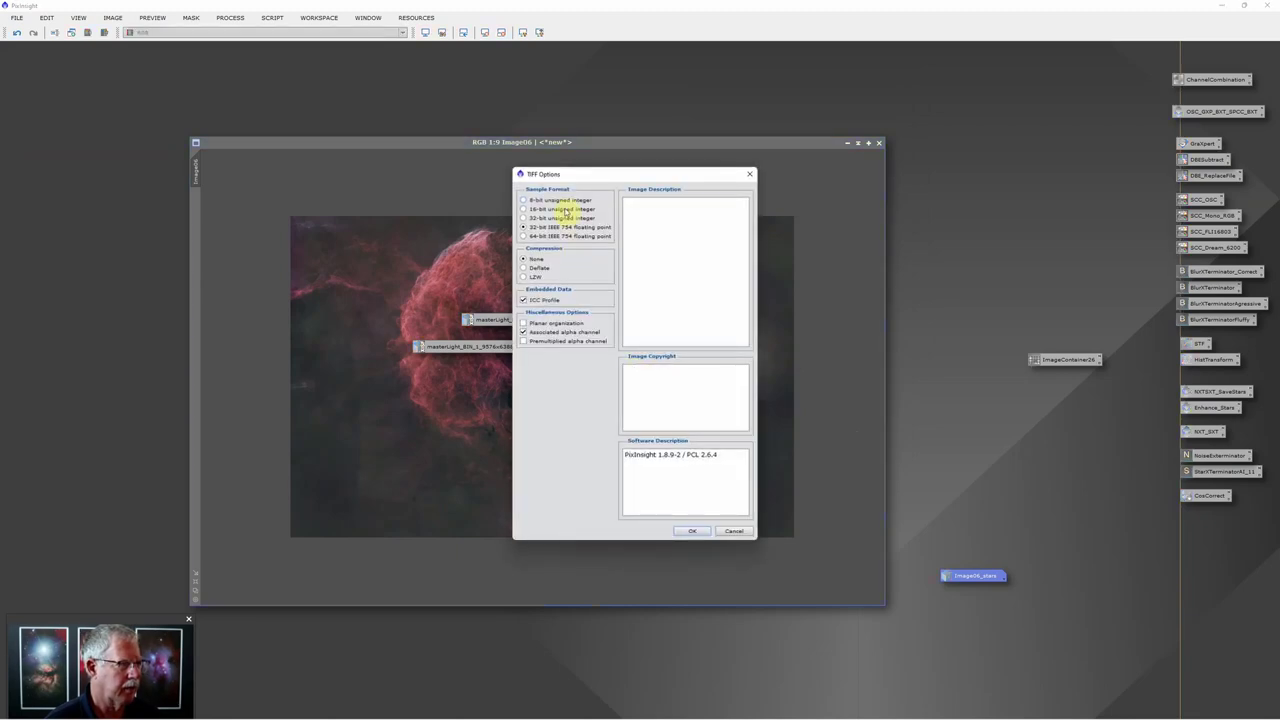
click(692, 530)
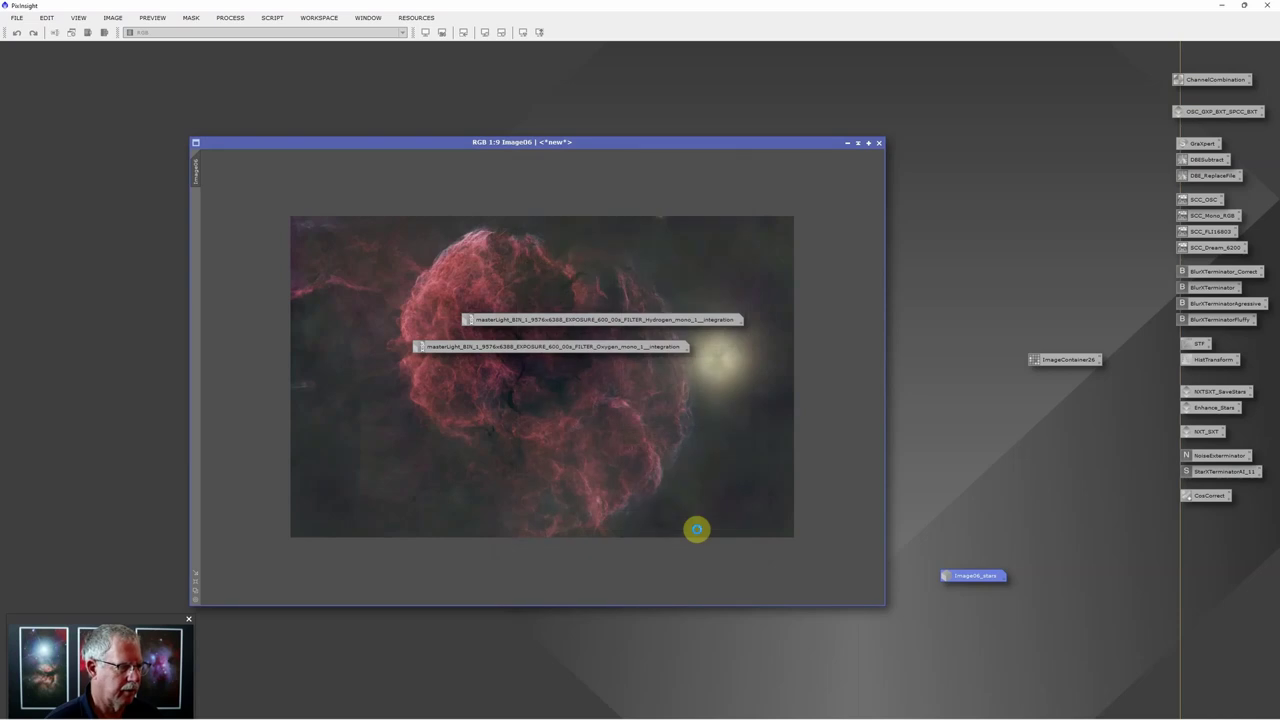
click(847, 144)
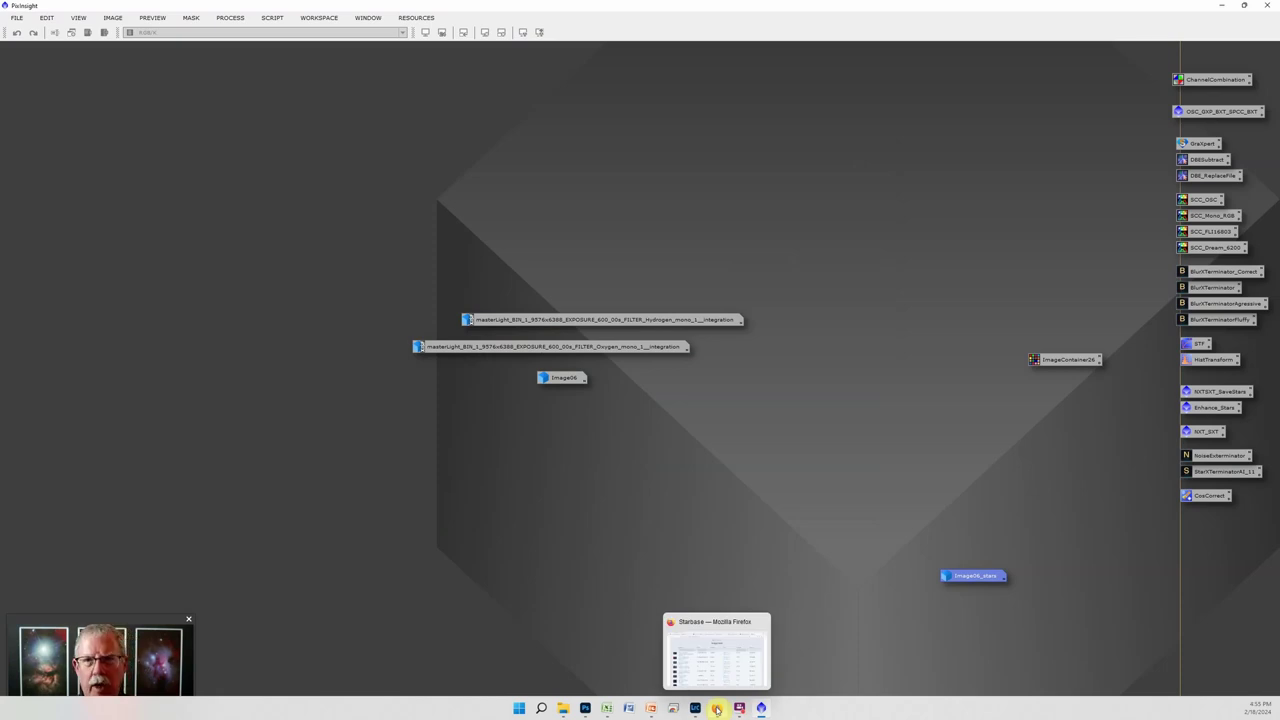
Step: Look over the Starbase Image Sets page in Firefox and minimize the browser
click(716, 708)
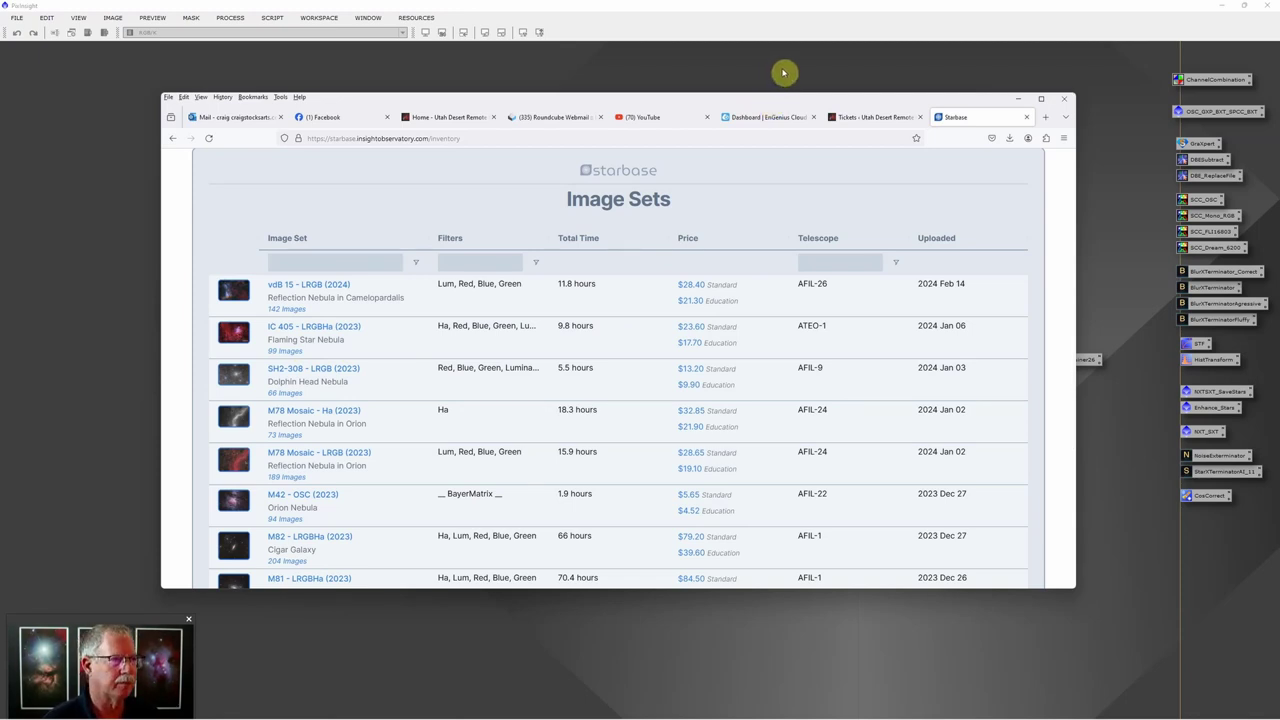
click(1019, 99)
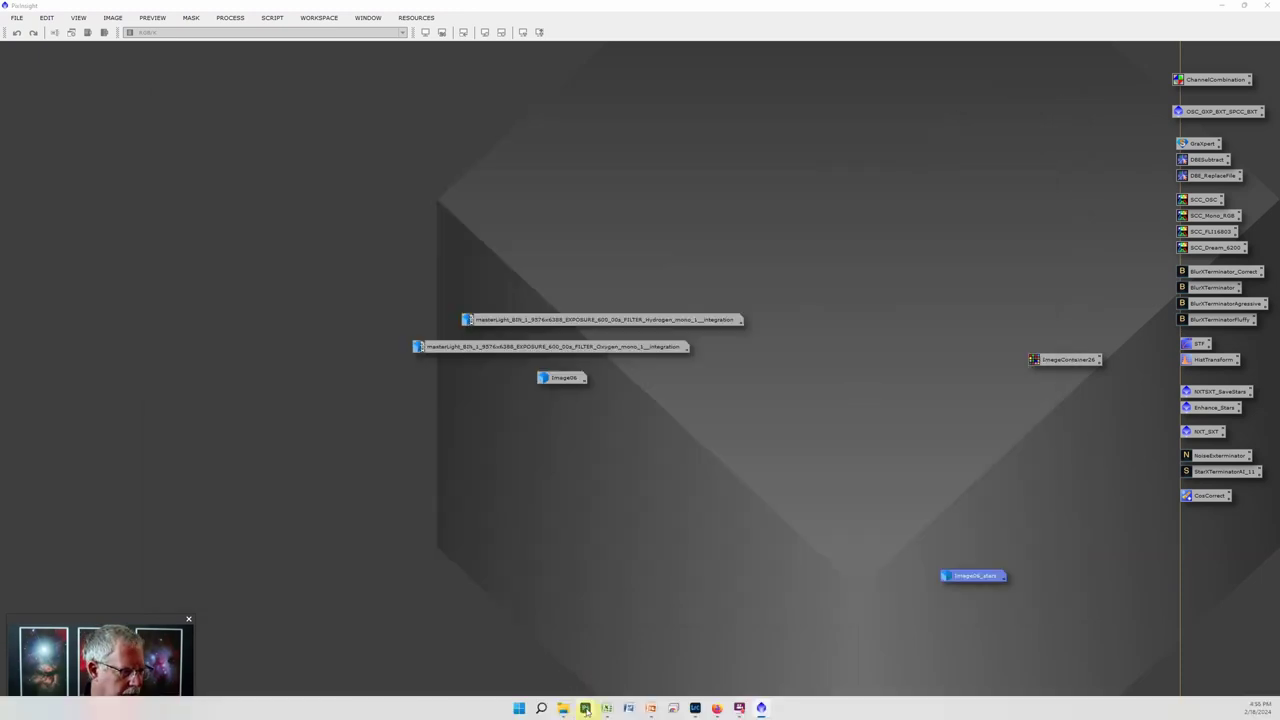
Step: Switch to Photoshop and load Image06, Image06_stars and the Oxygen_mono_(1) and Hydrogen_mono_(1) TIFFs into one document as a layer stack
click(585, 709)
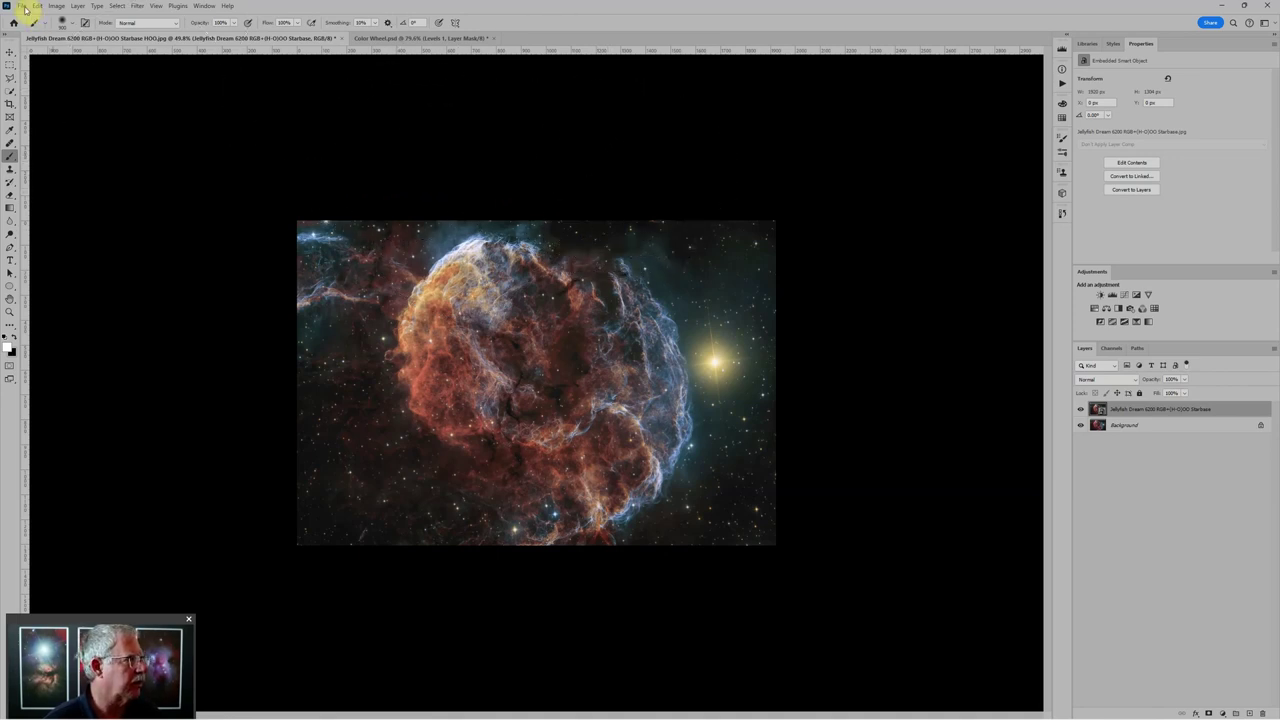
click(21, 6)
mouse_move(43, 277)
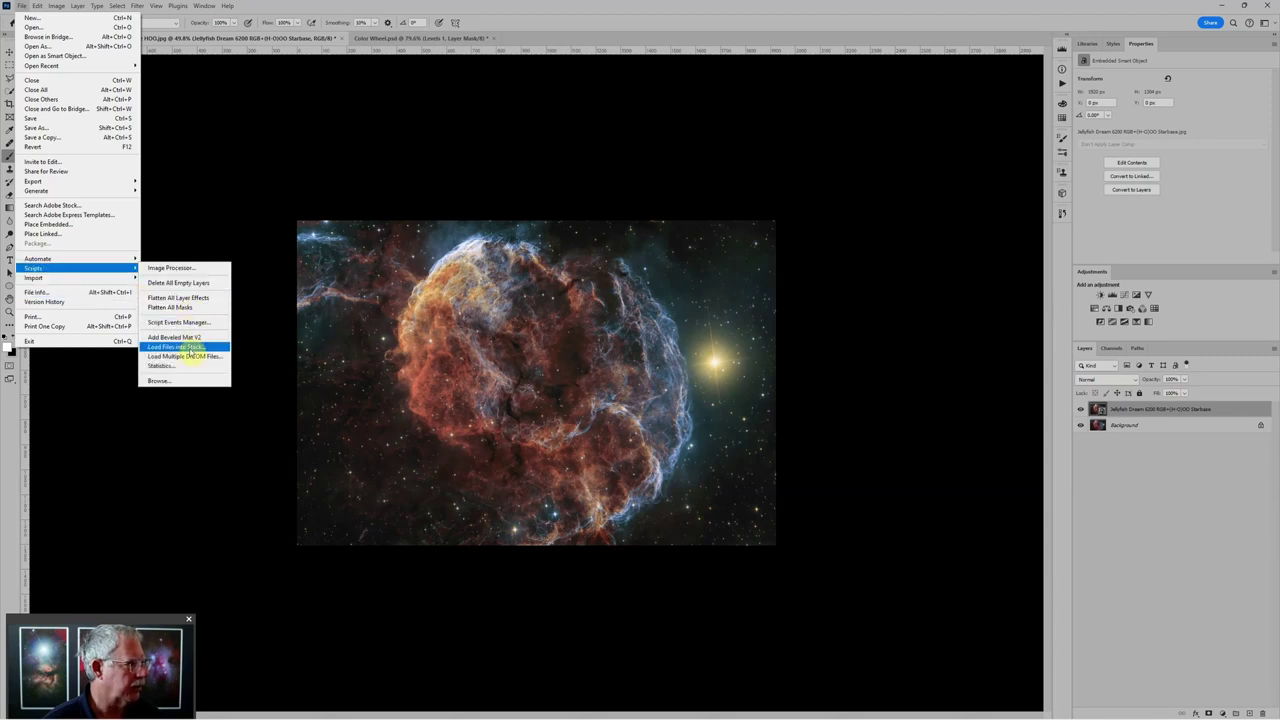
click(187, 350)
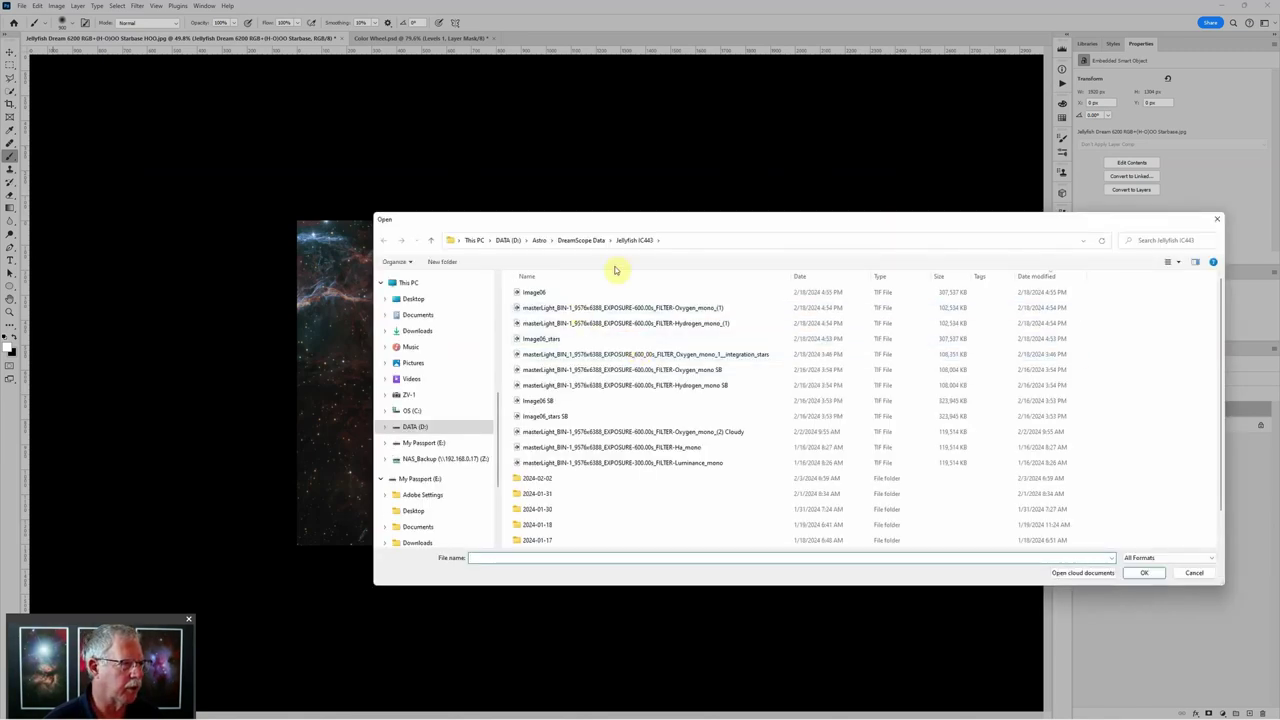
click(565, 293)
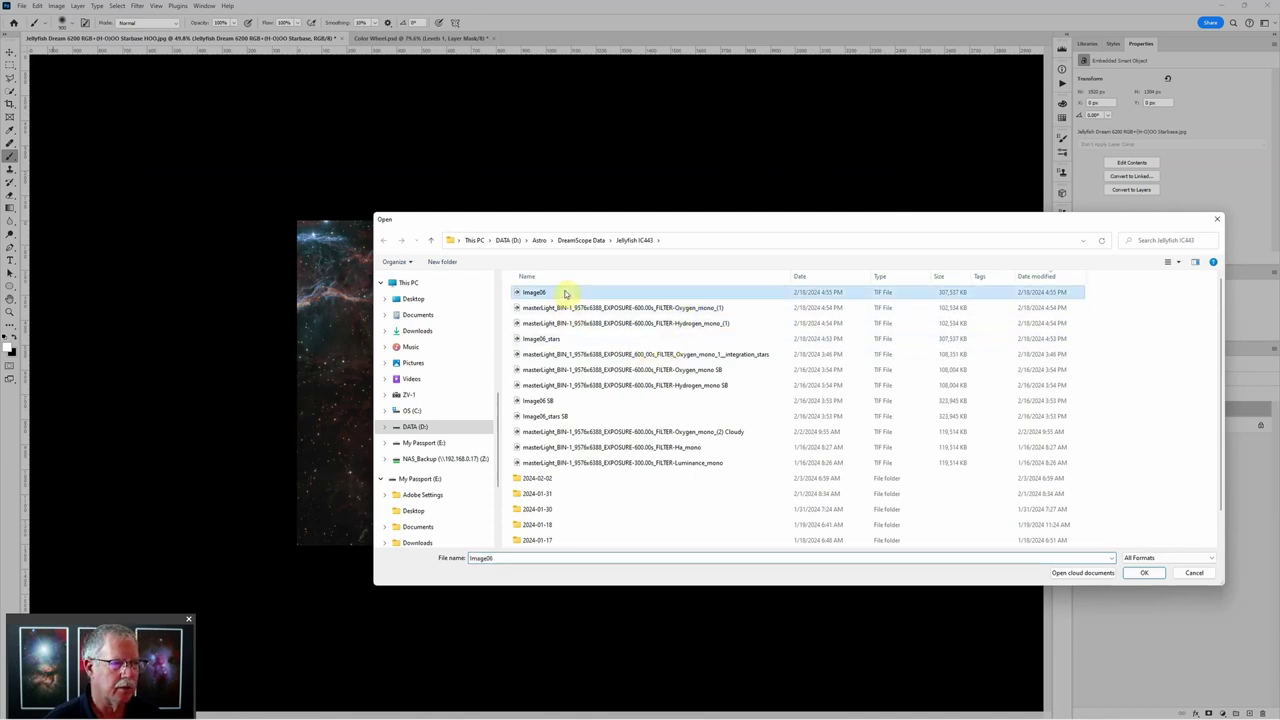
shift+click(845, 340)
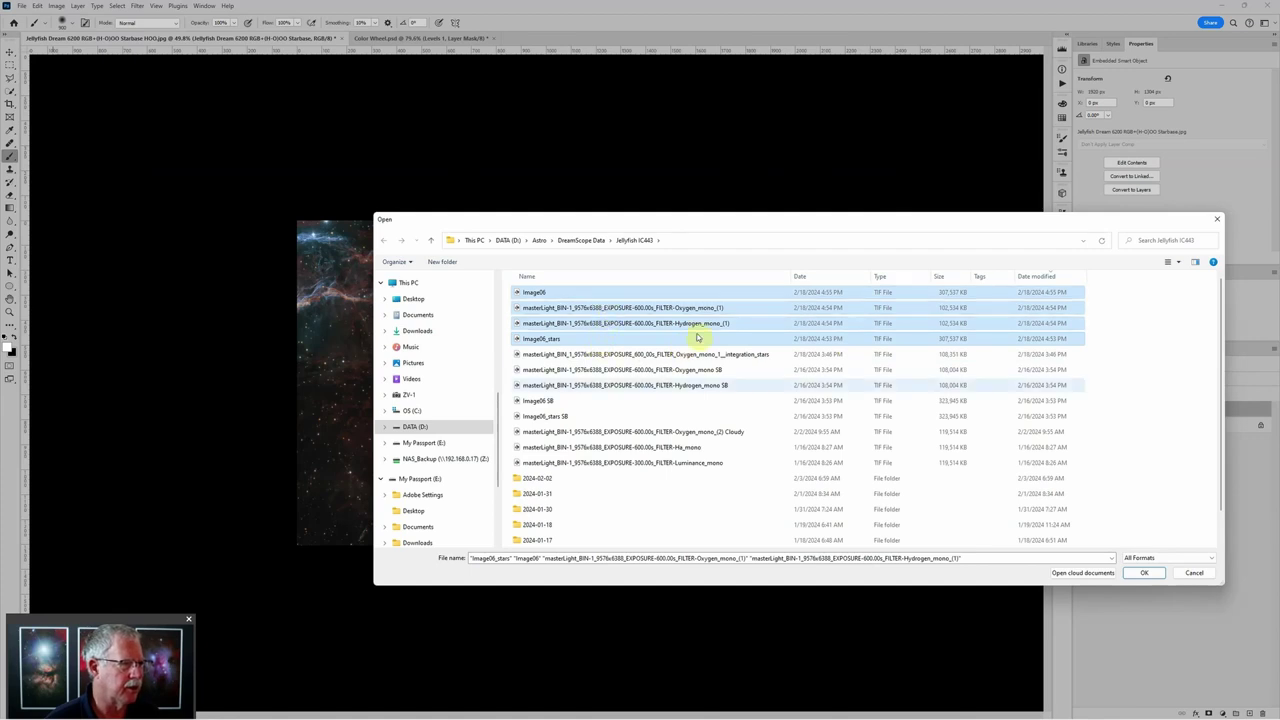
click(1144, 572)
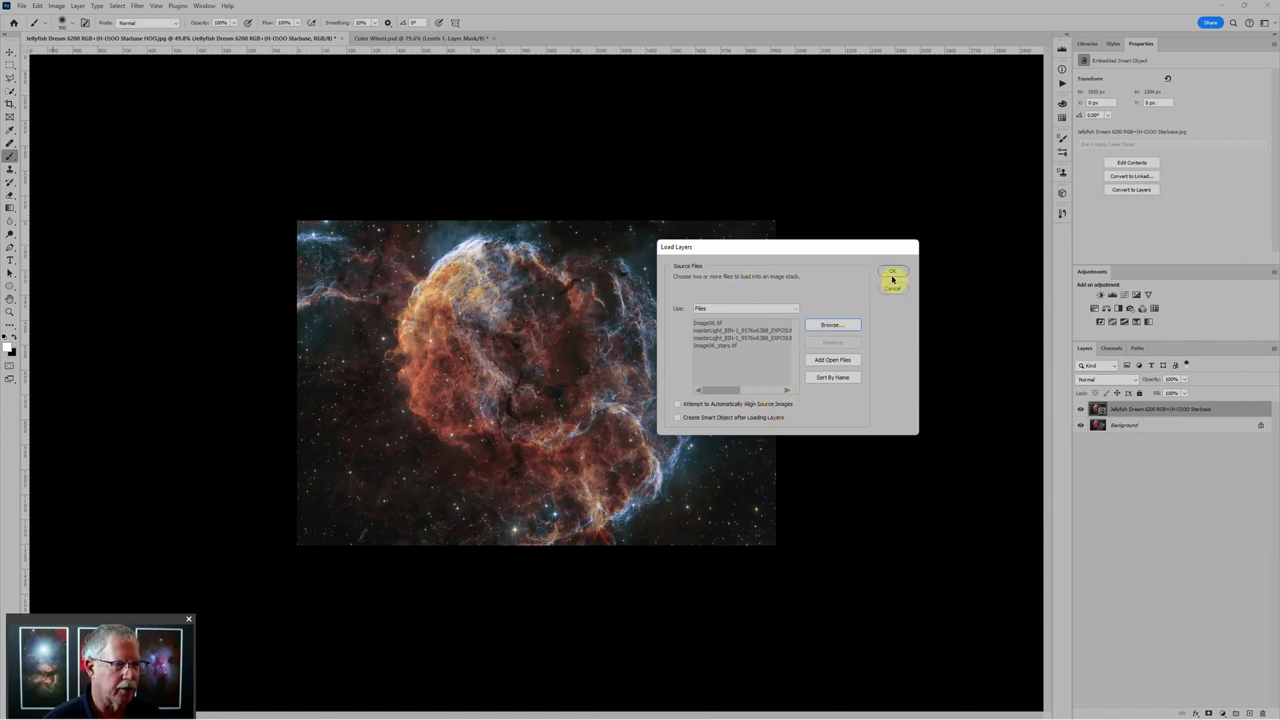
click(892, 274)
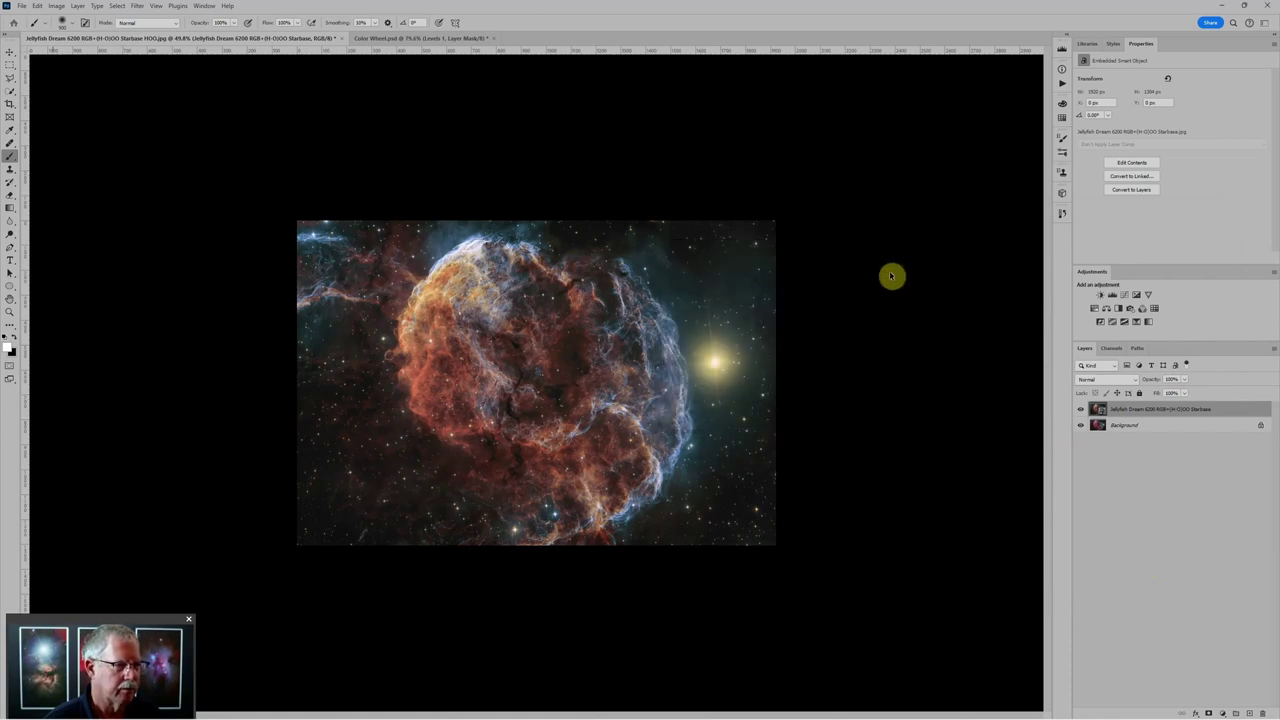
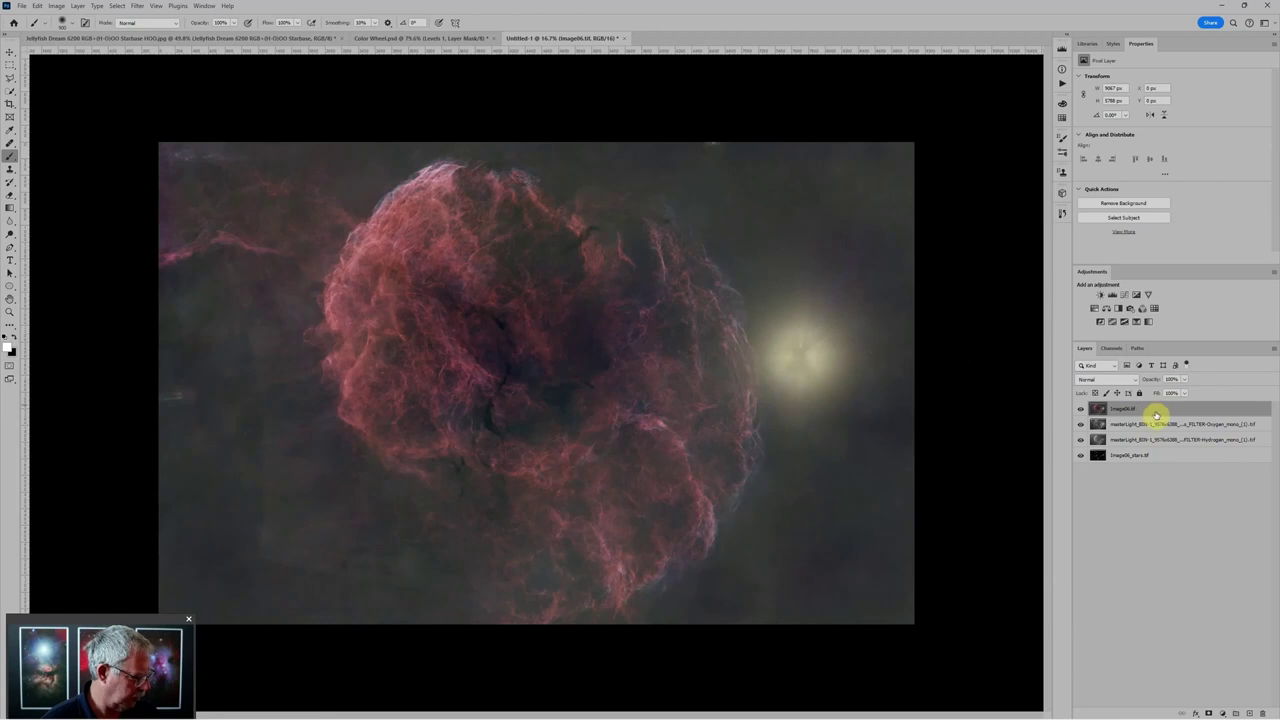
Step: Group the Image06.tif layer as RGB and add a Levels adjustment inside it with a raised black point and midtones at 1.10
key(ctrl+g)
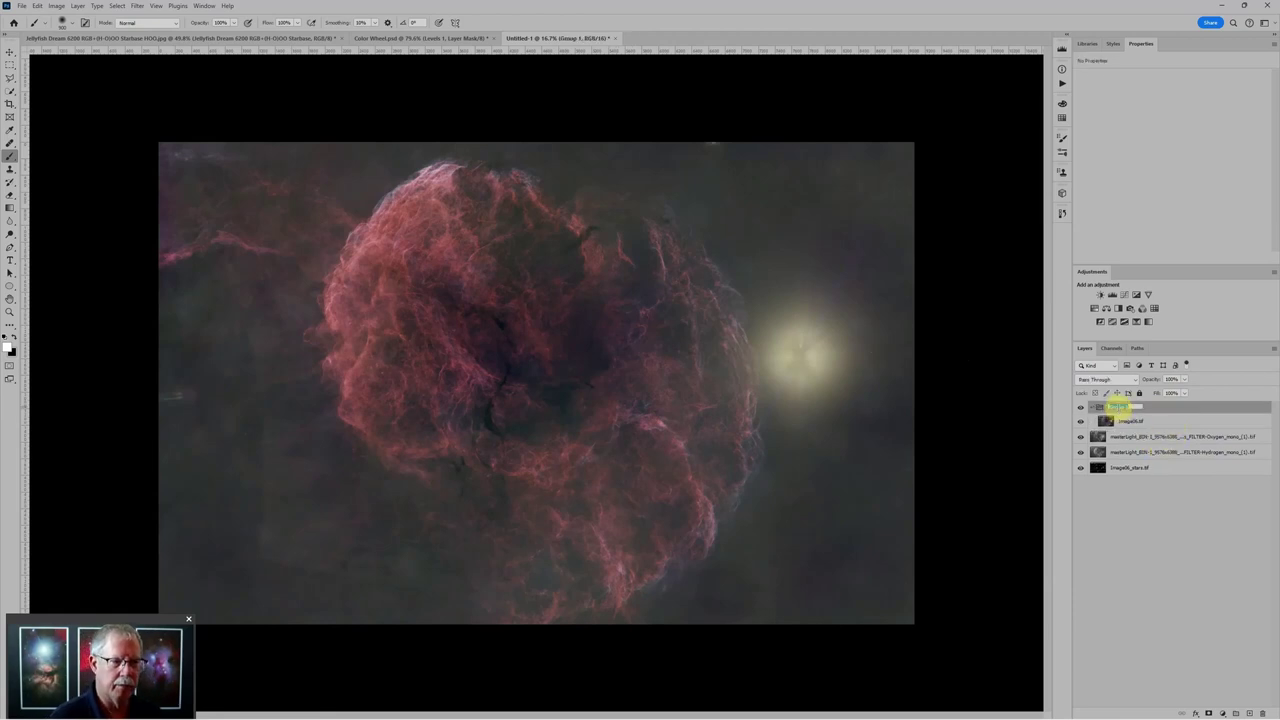
text(HOO)
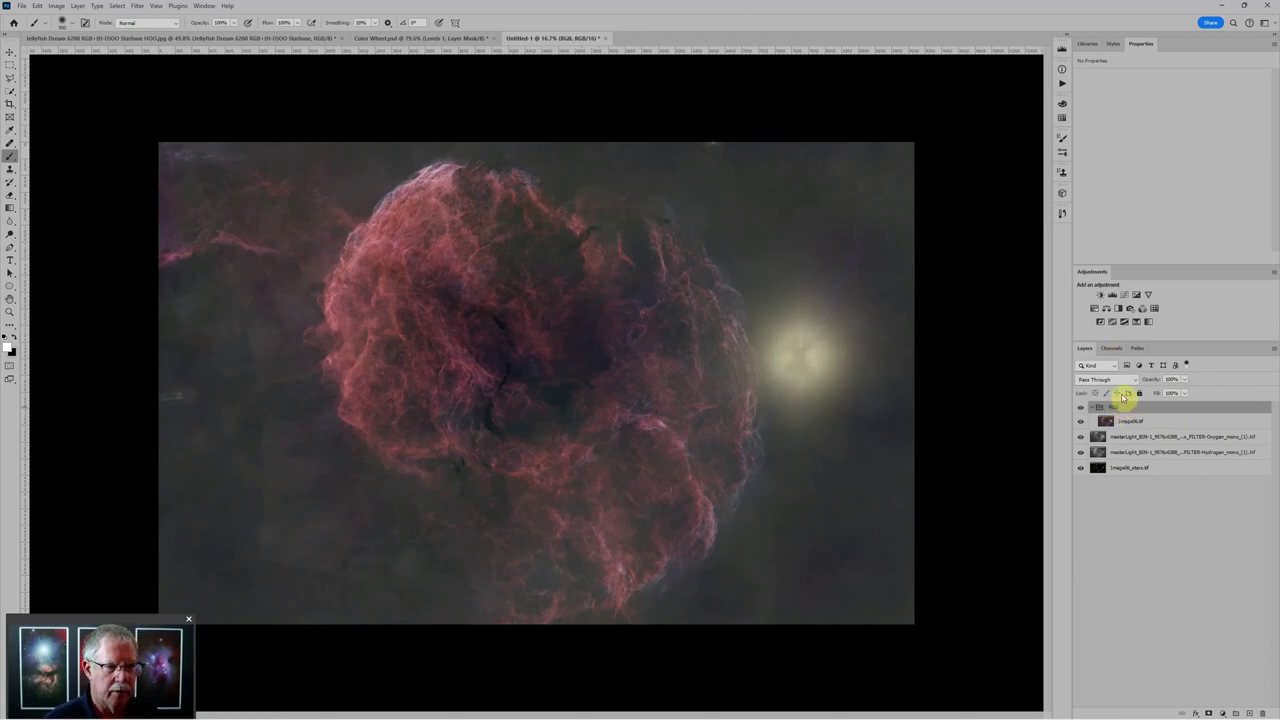
click(1112, 294)
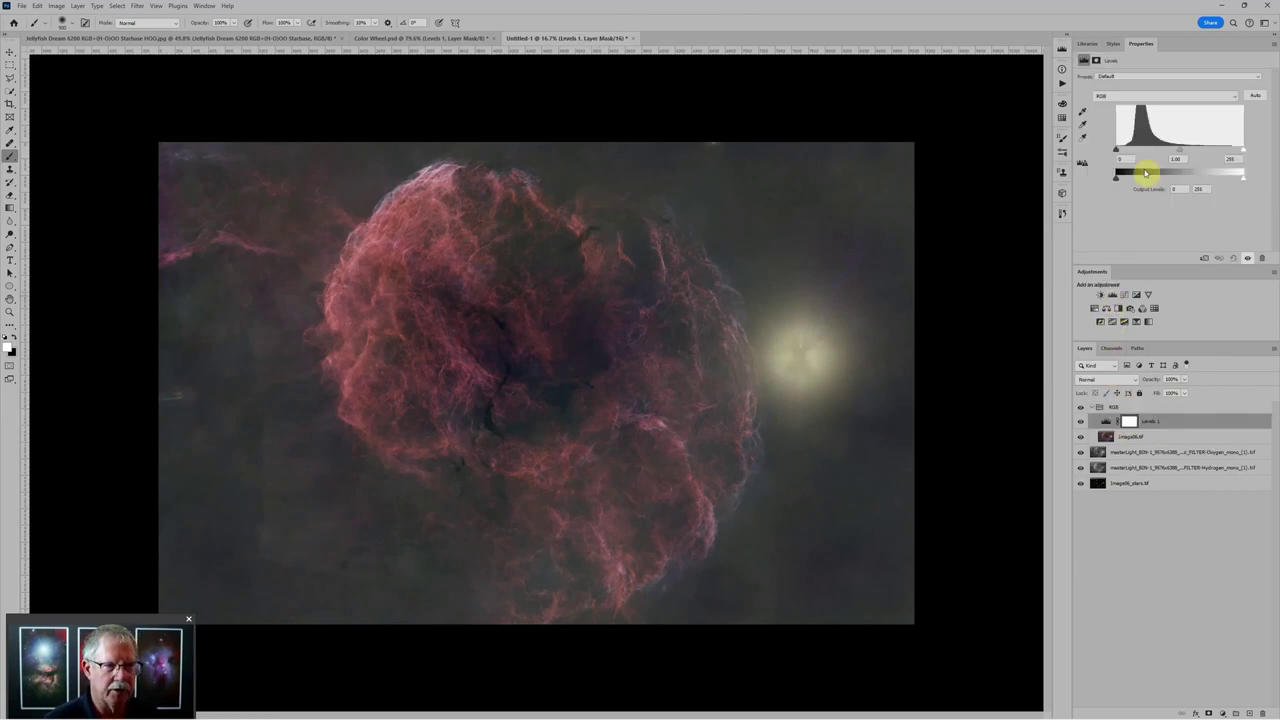
drag(1117, 151, 1124, 151)
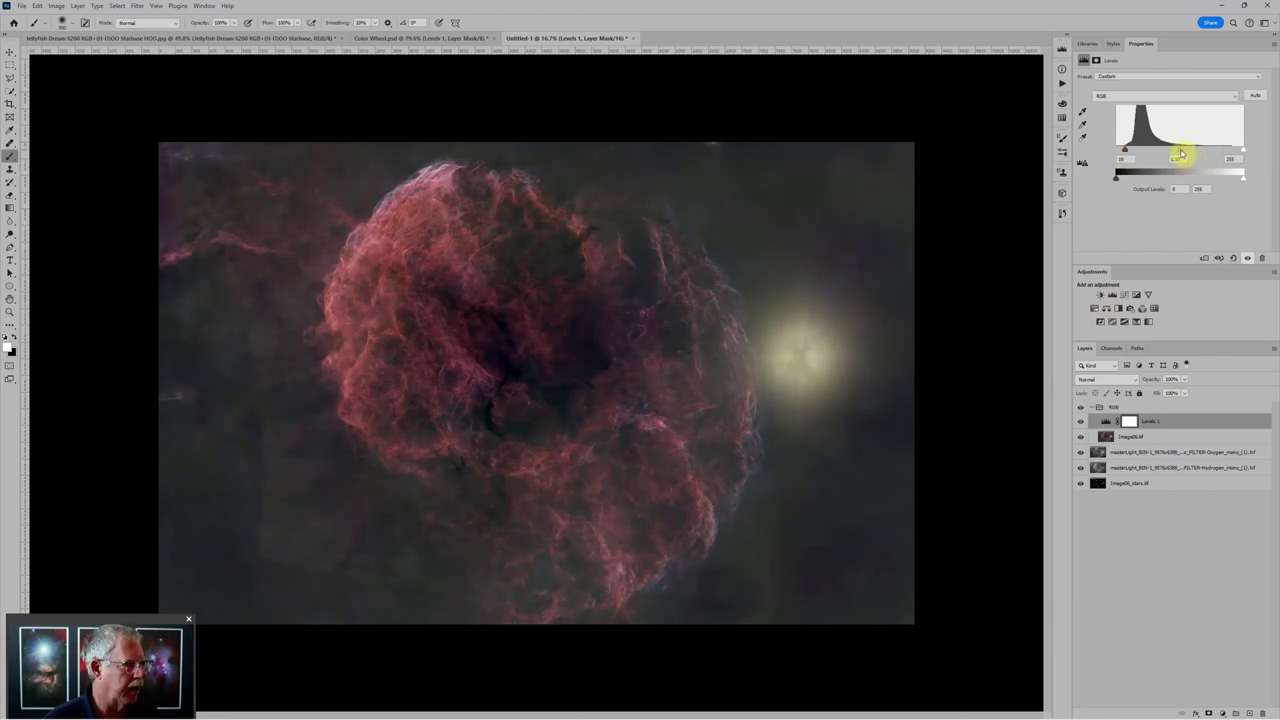
drag(1181, 153, 1175, 153)
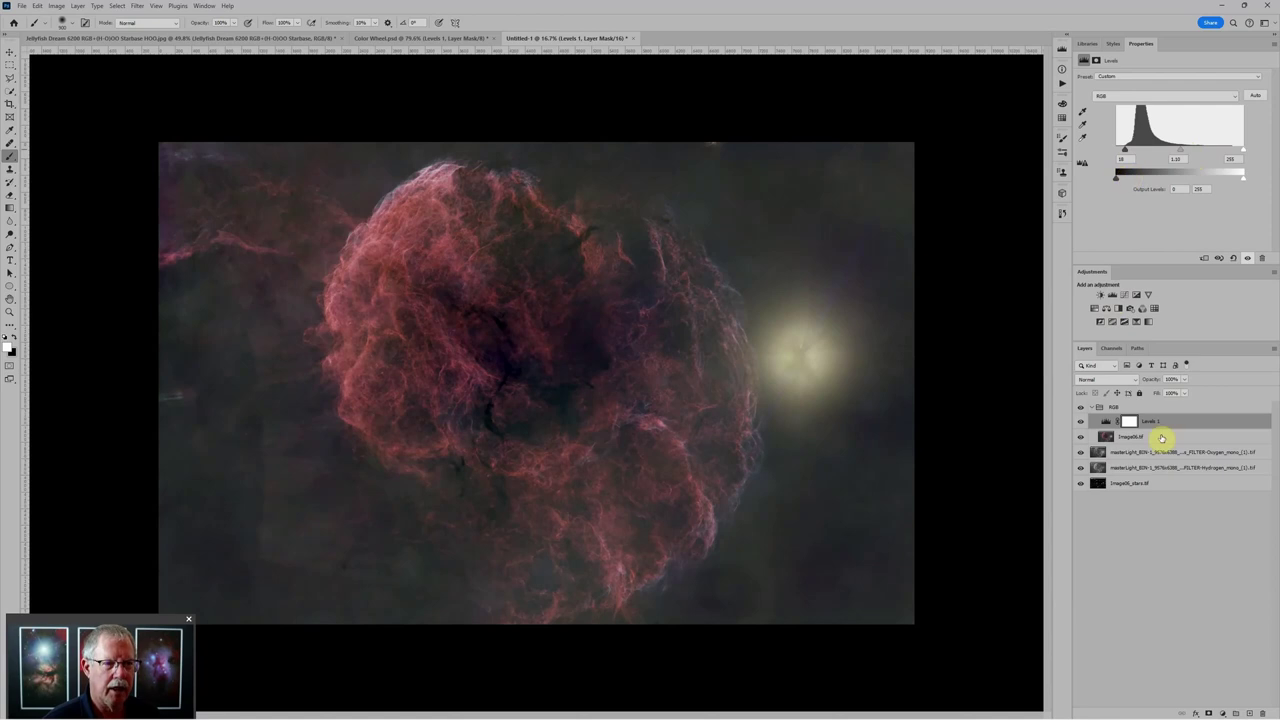
Step: Collapse the RGB group and move it to the bottom of the layer stack
click(1093, 409)
click(1120, 409)
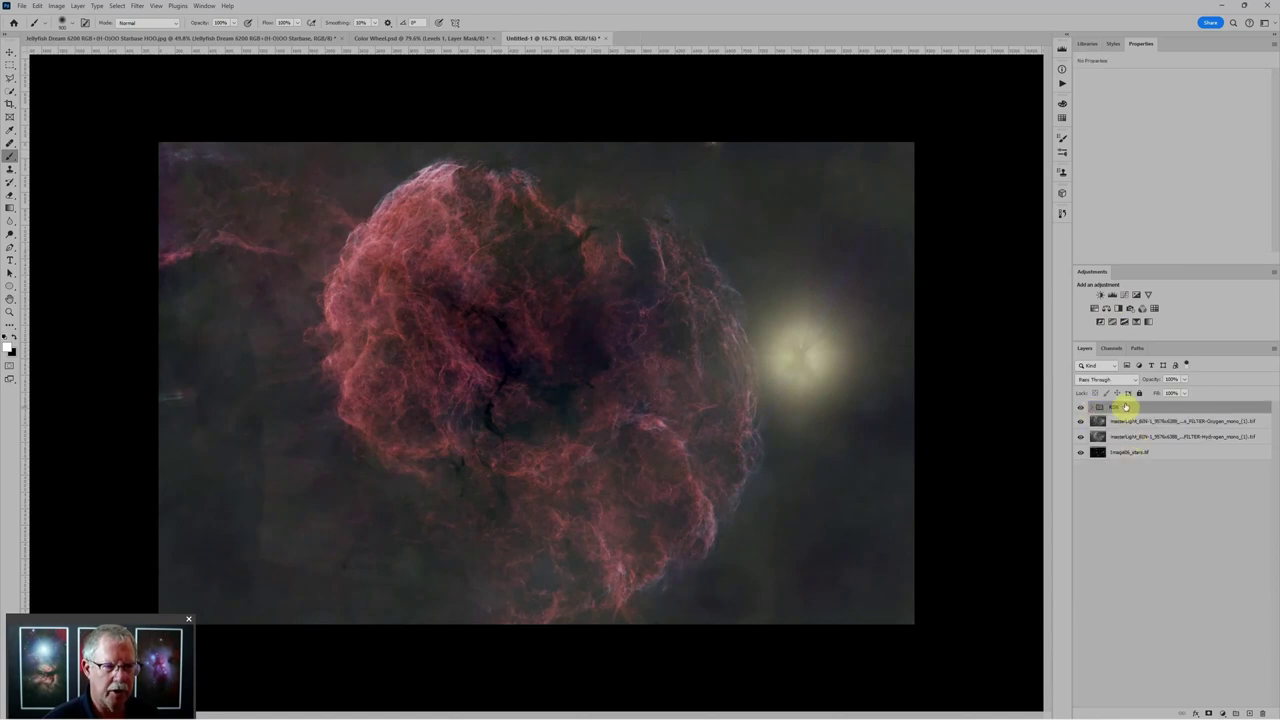
drag(1125, 408, 1136, 503)
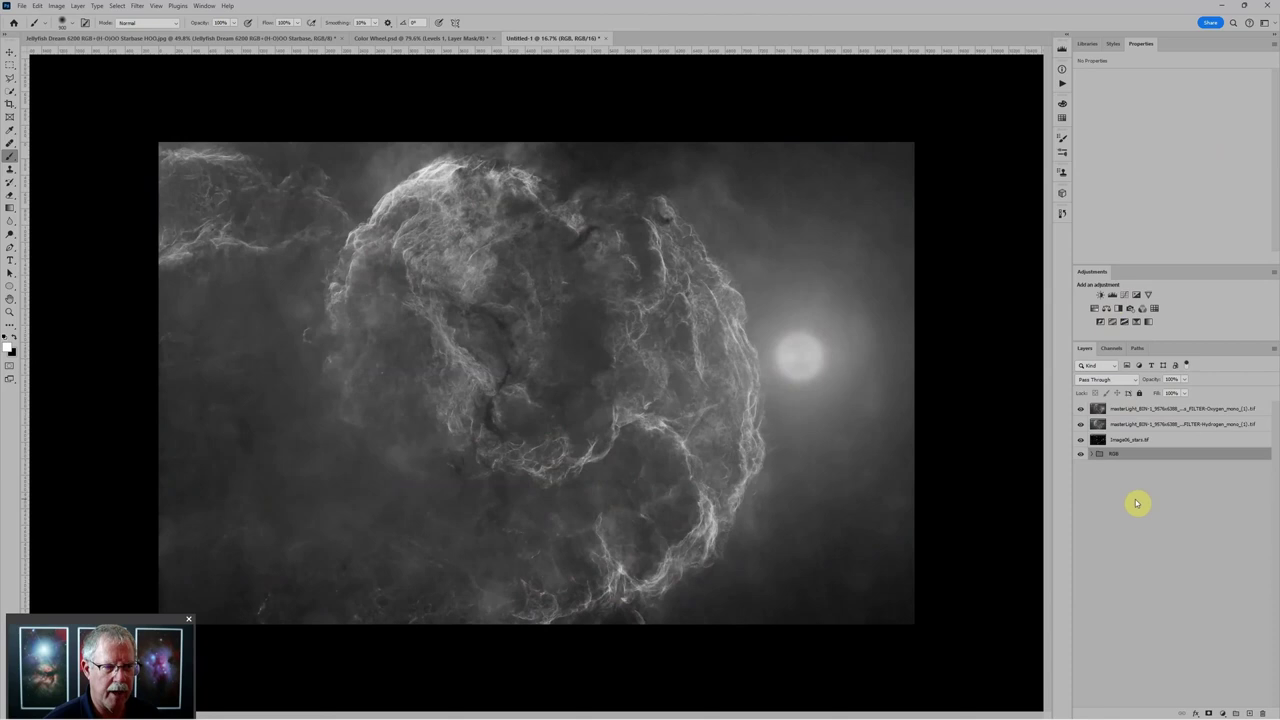
Step: Put the Oxygen image layer into a new group named Oxygen
click(1152, 410)
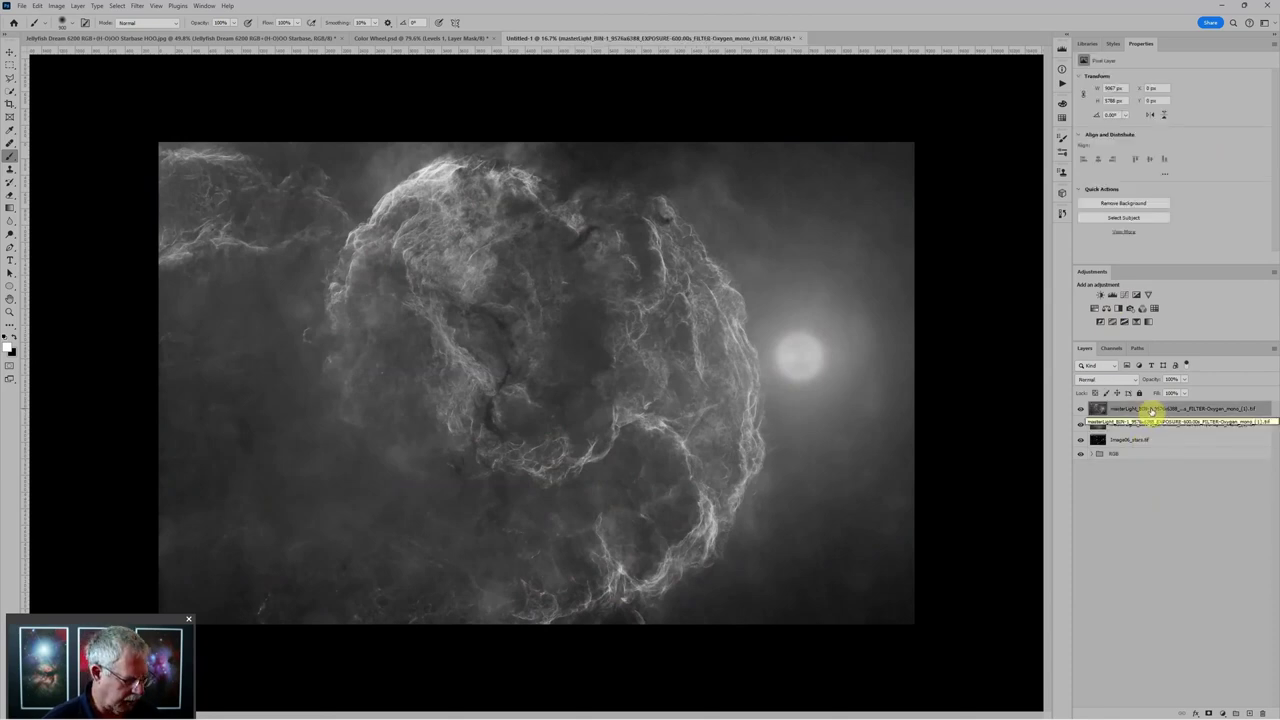
key(ctrl+g)
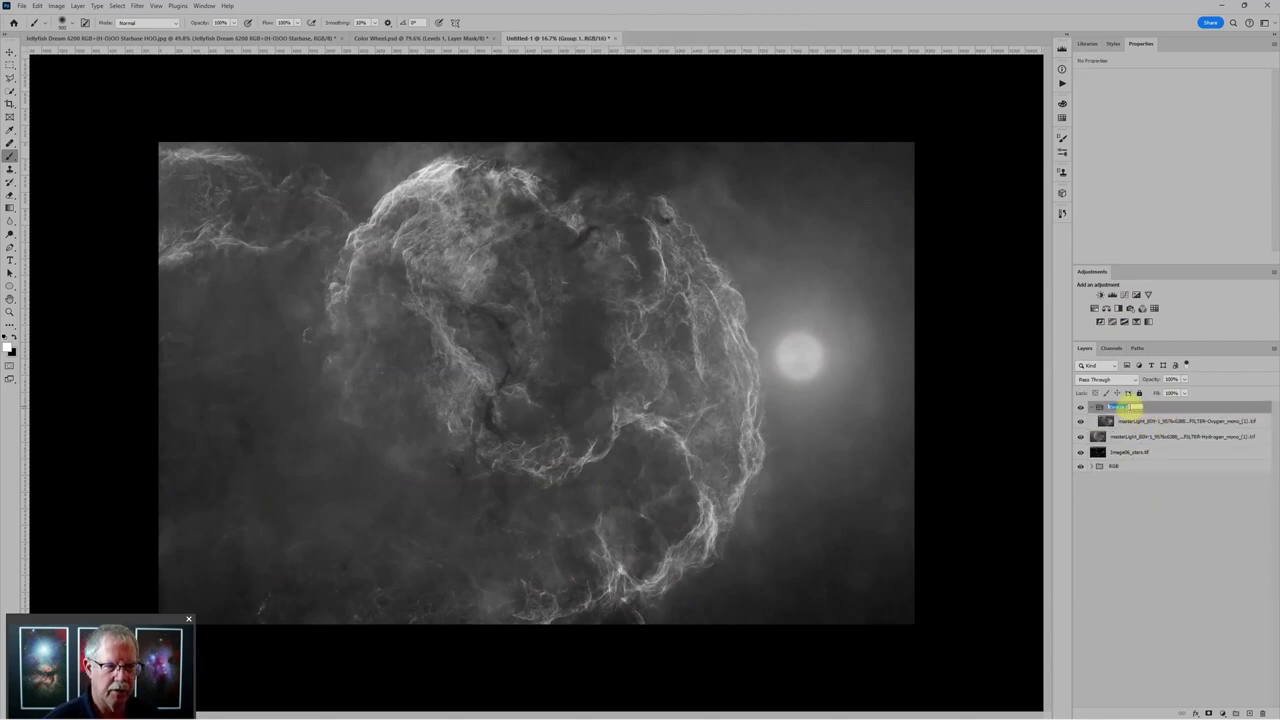
text(Oxygen)
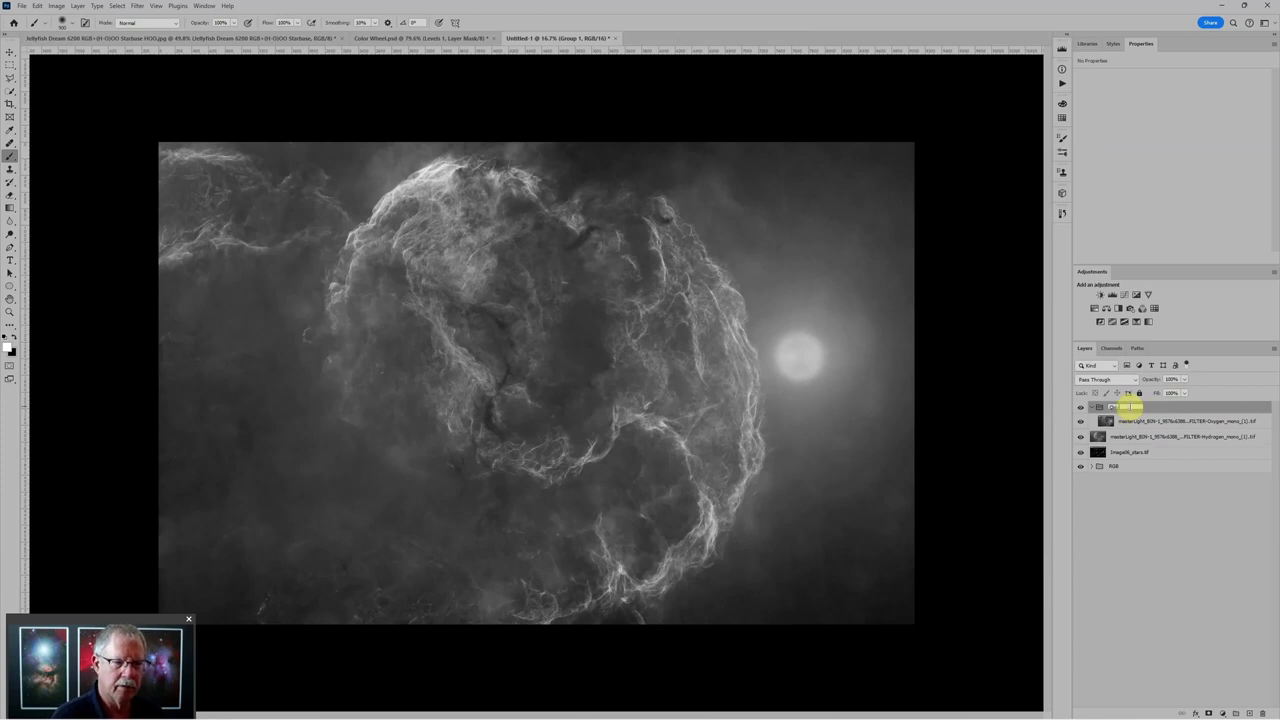
key(Return)
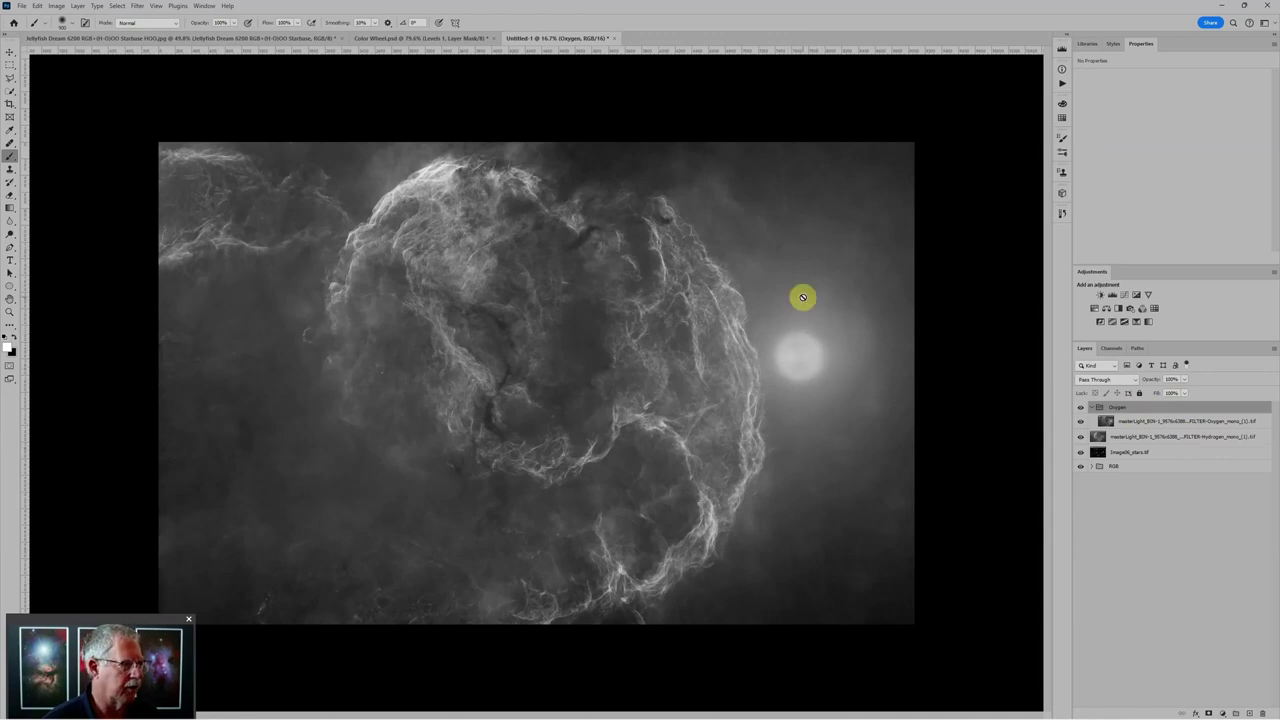
Step: Add a new layer above the Oxygen image and heal away the bright star halo beside the nebula, sampling nearby background with the Healing Brush
click(1135, 422)
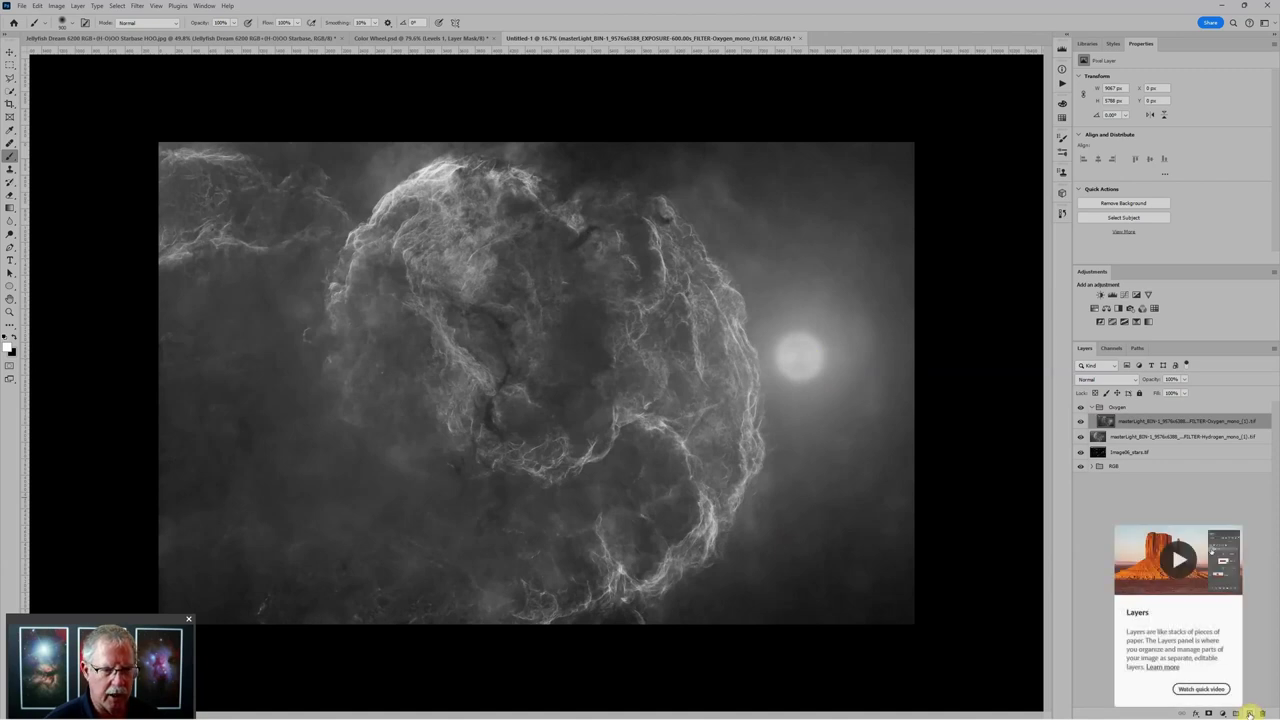
click(1250, 713)
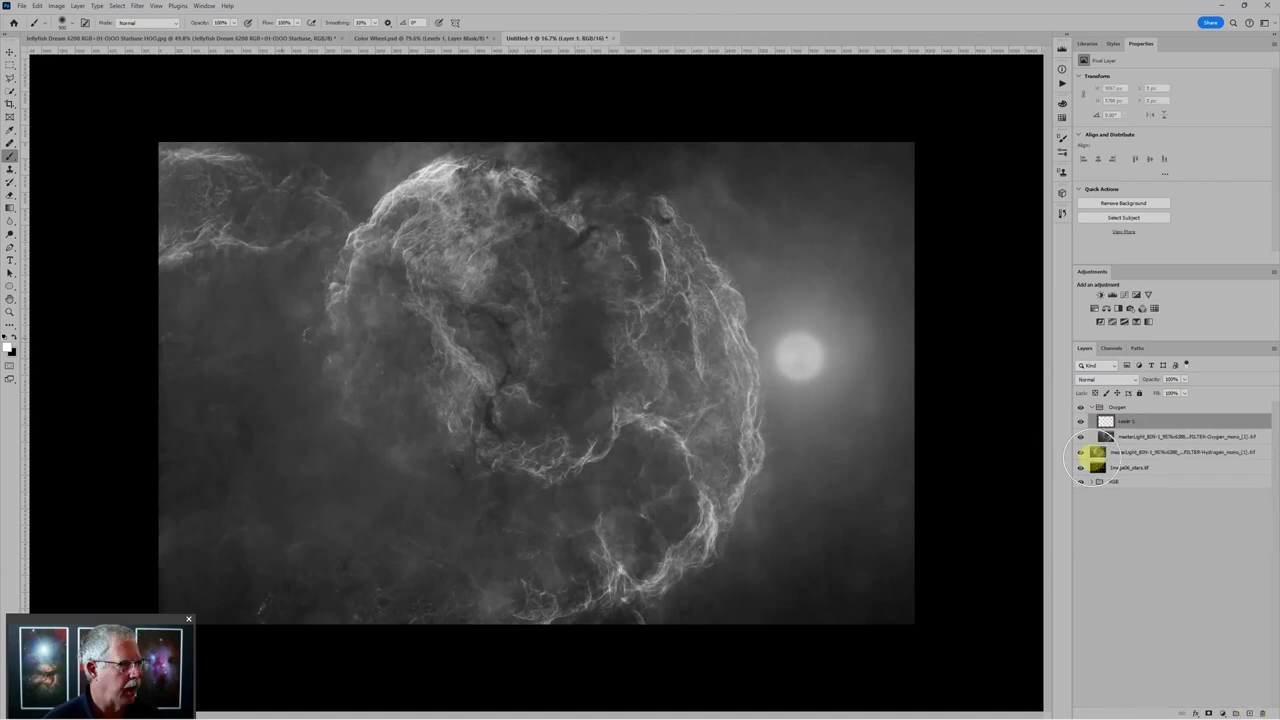
drag(10, 143, 63, 161)
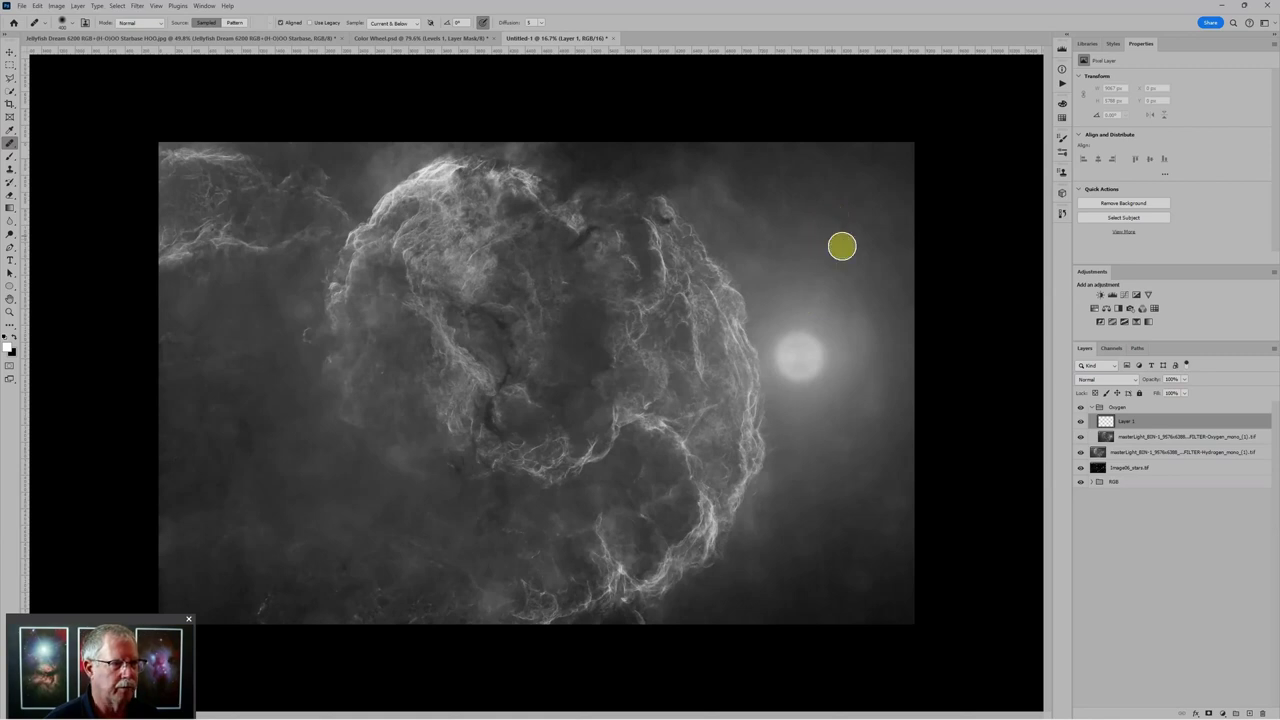
alt+click(832, 236)
mouse_move(830, 356)
mouse_down()
mouse_move(814, 323)
mouse_move(806, 371)
mouse_move(791, 331)
mouse_move(786, 366)
mouse_move(828, 365)
mouse_move(829, 311)
mouse_move(855, 332)
mouse_move(843, 380)
mouse_move(793, 378)
mouse_move(780, 357)
mouse_move(811, 314)
mouse_up()
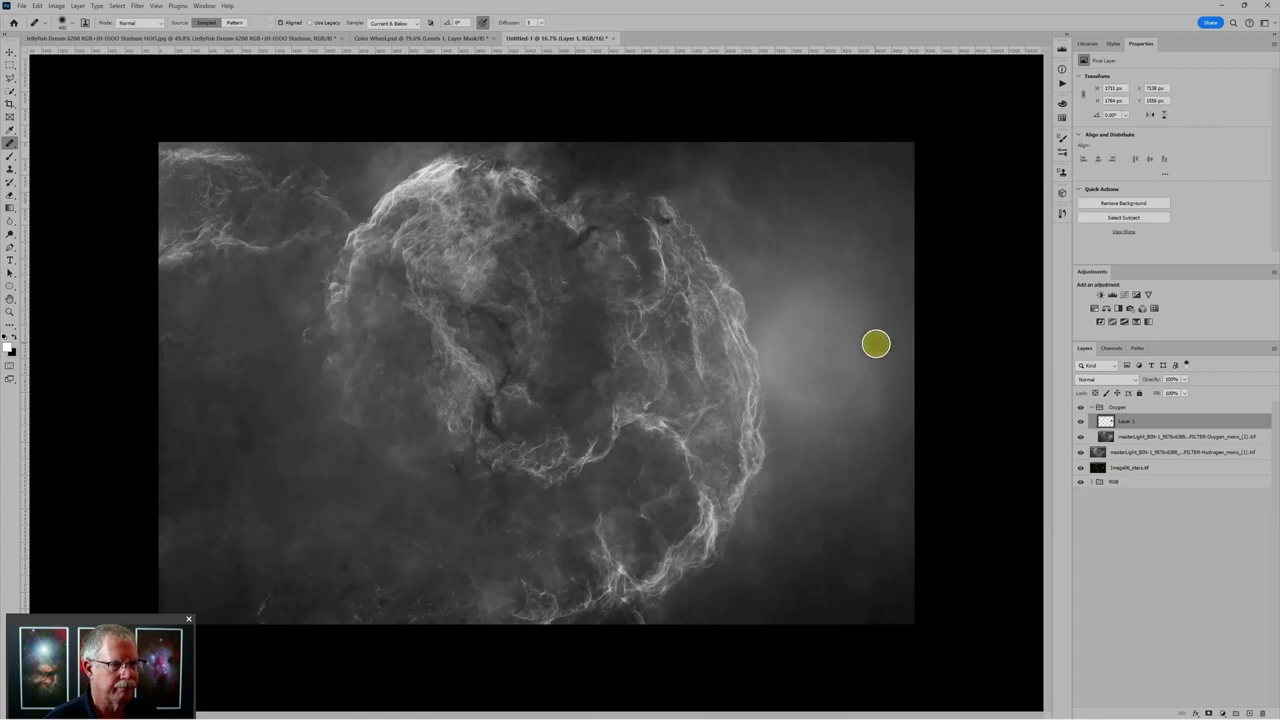
mouse_move(813, 412)
mouse_down()
mouse_move(780, 363)
mouse_move(791, 377)
mouse_up()
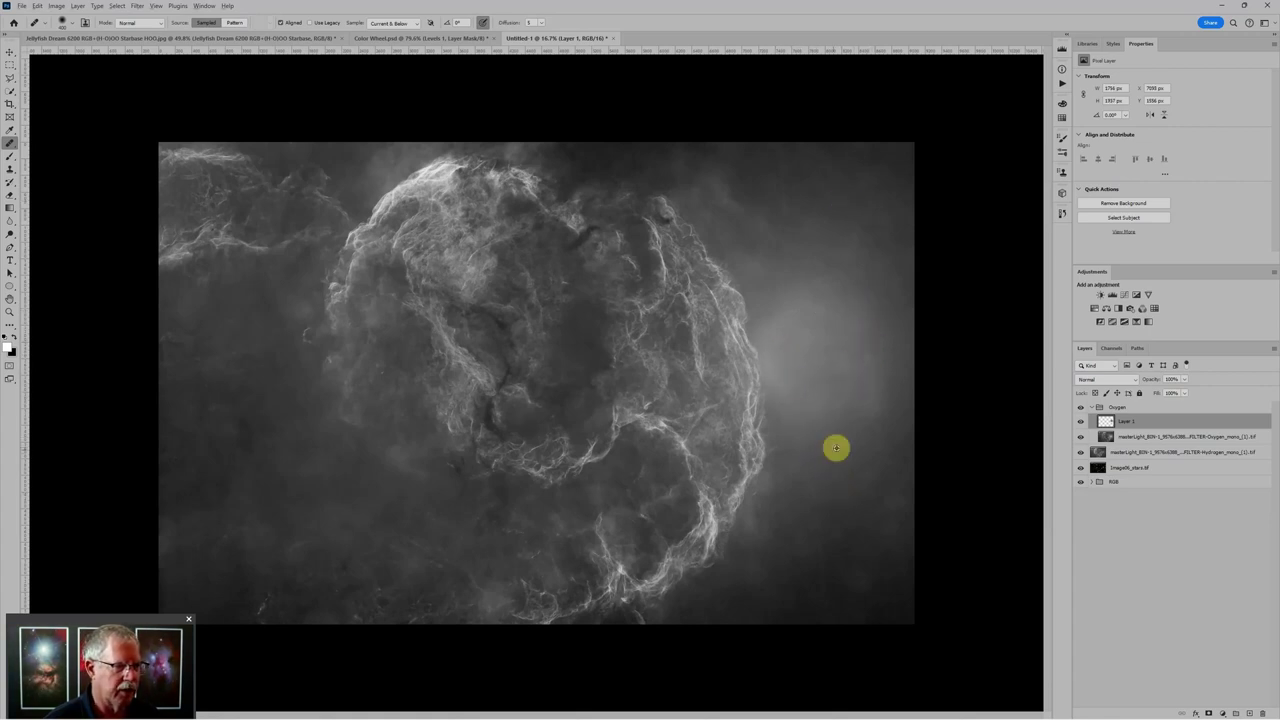
key(ctrl+z)
key(ctrl+shift+z)
key(ctrl+z)
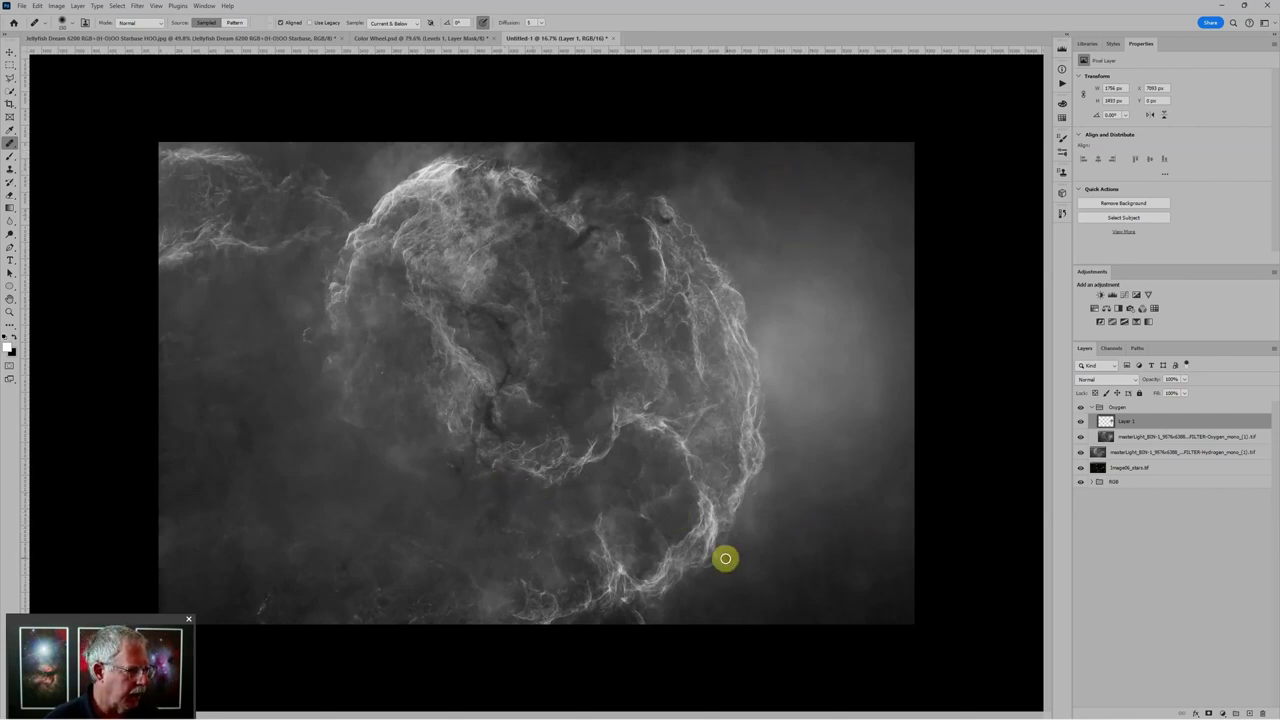
Step: Heal the small blemishes in the dark background to the lower left of the nebula on the same retouching layer
scroll(380, 585, up, 3)
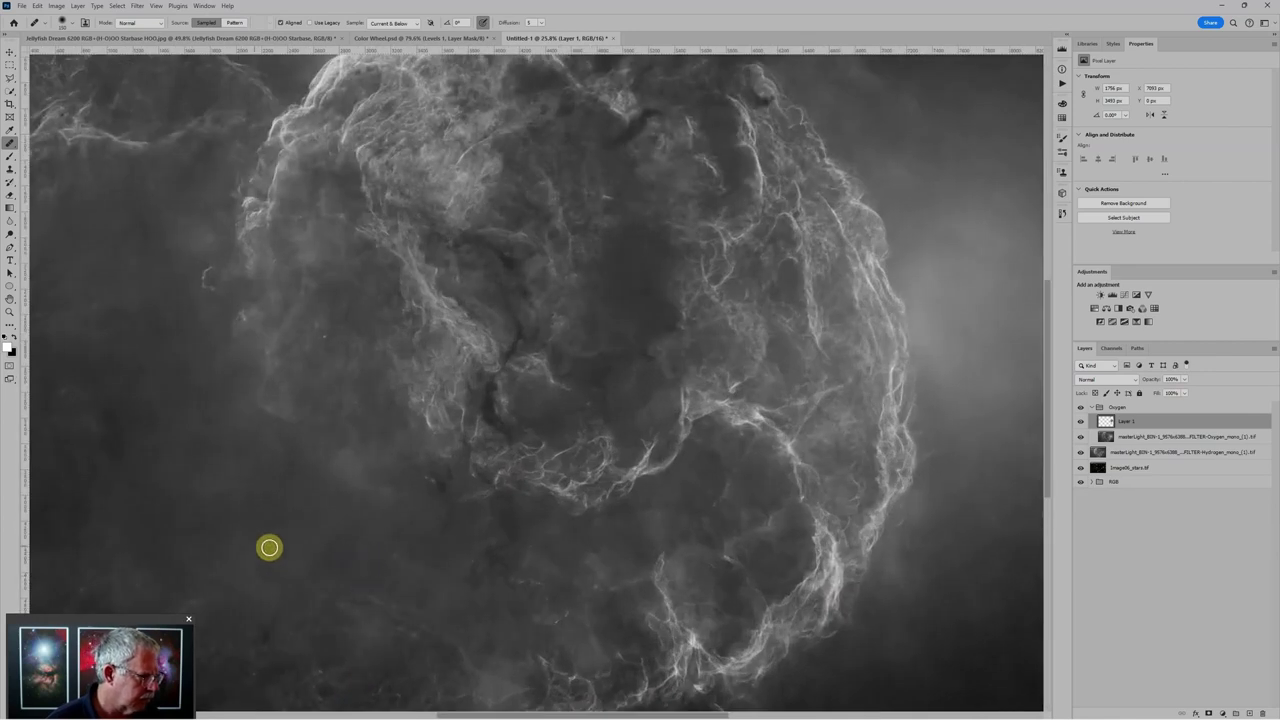
scroll(386, 483, up, 2)
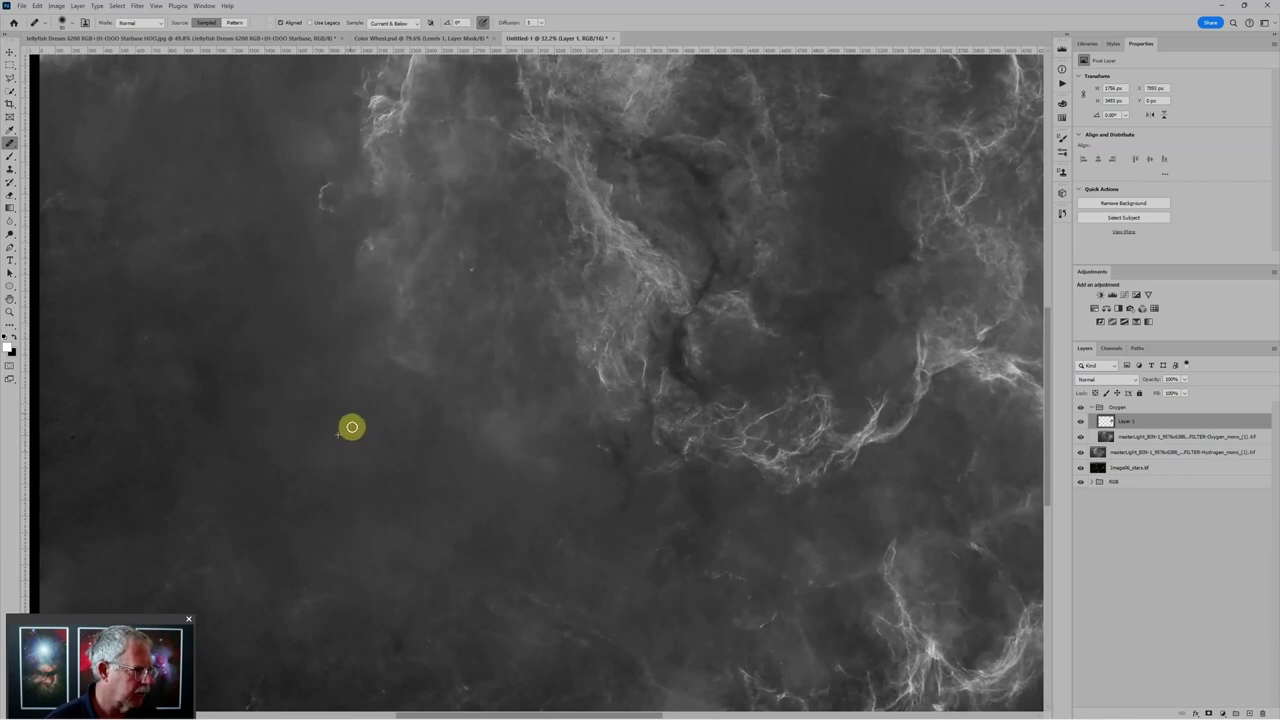
drag(352, 427, 336, 282)
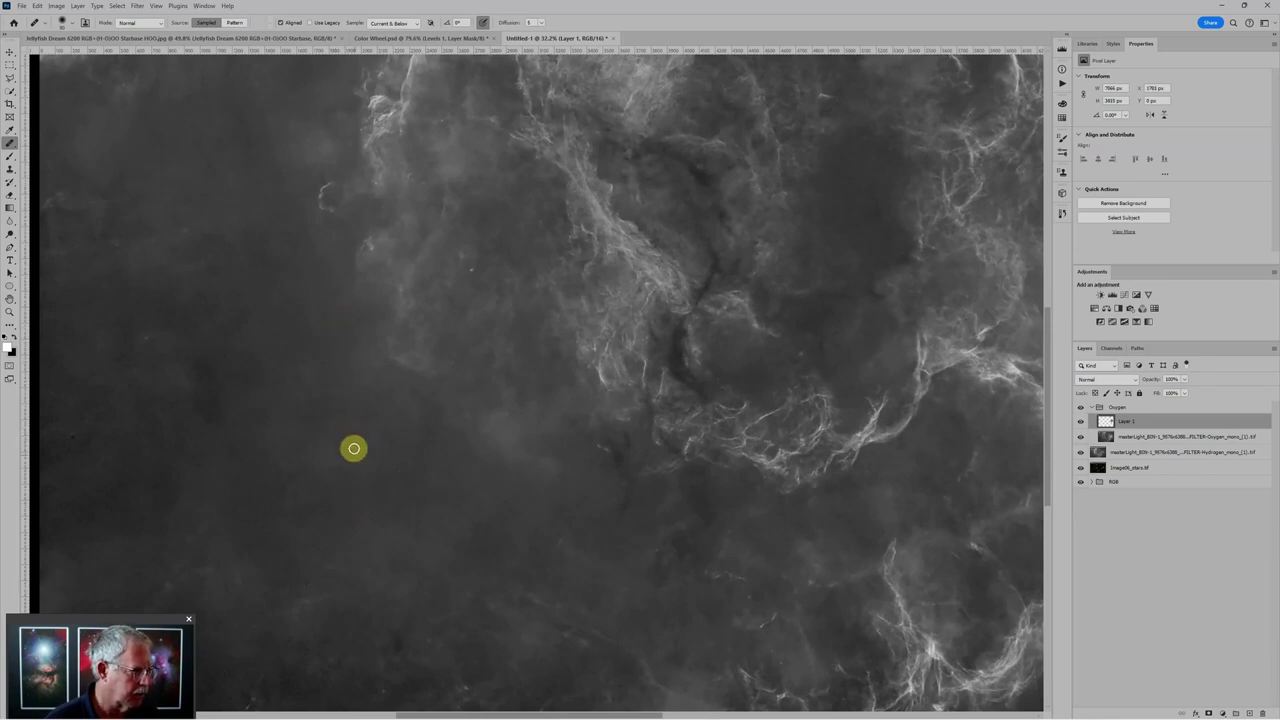
mouse_move(354, 448)
mouse_down()
mouse_move(366, 491)
mouse_move(354, 551)
mouse_move(298, 579)
mouse_move(249, 271)
mouse_up()
scroll(361, 548, down, 1)
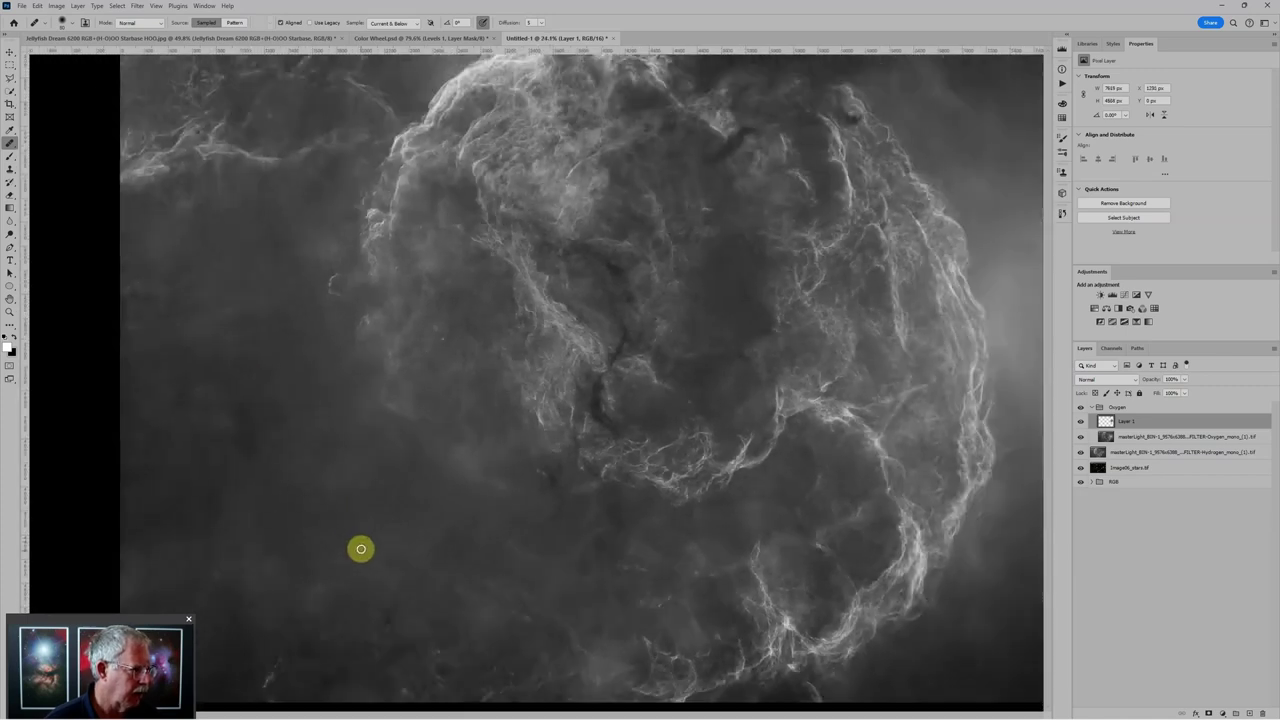
scroll(361, 548, down, 1)
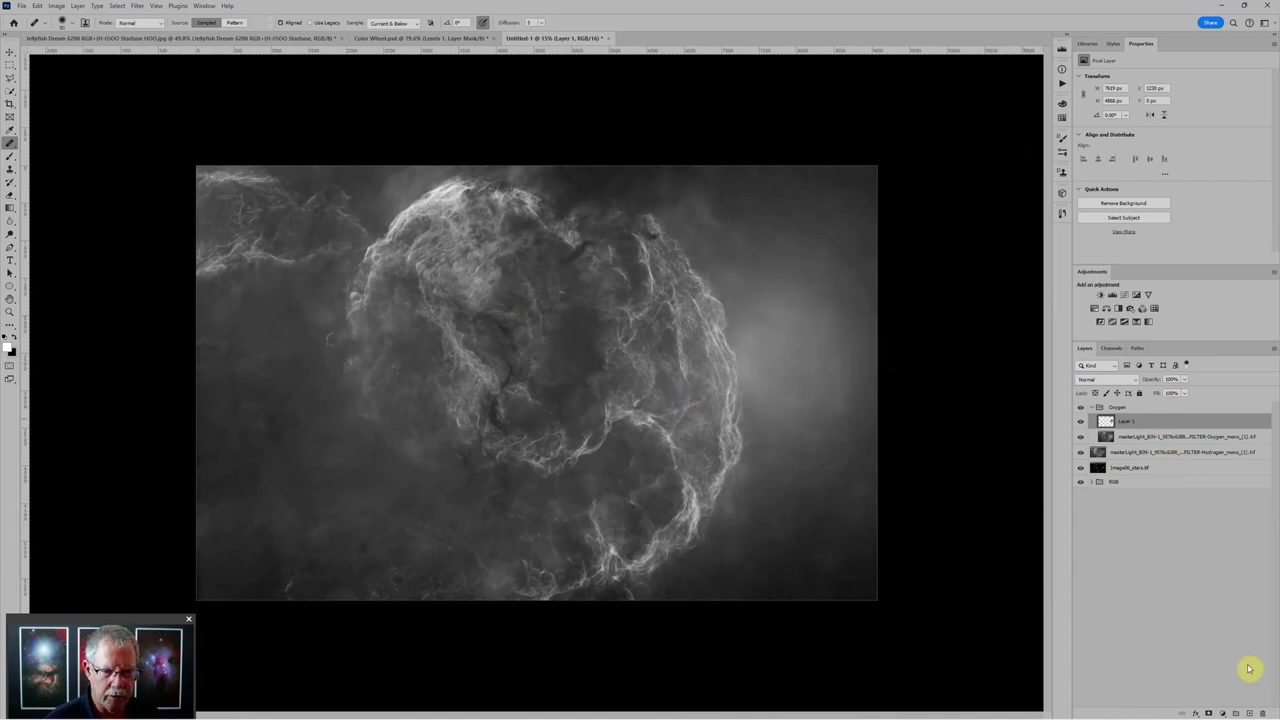
Step: Add another empty layer above the retouching layer in the Oxygen group
click(1250, 712)
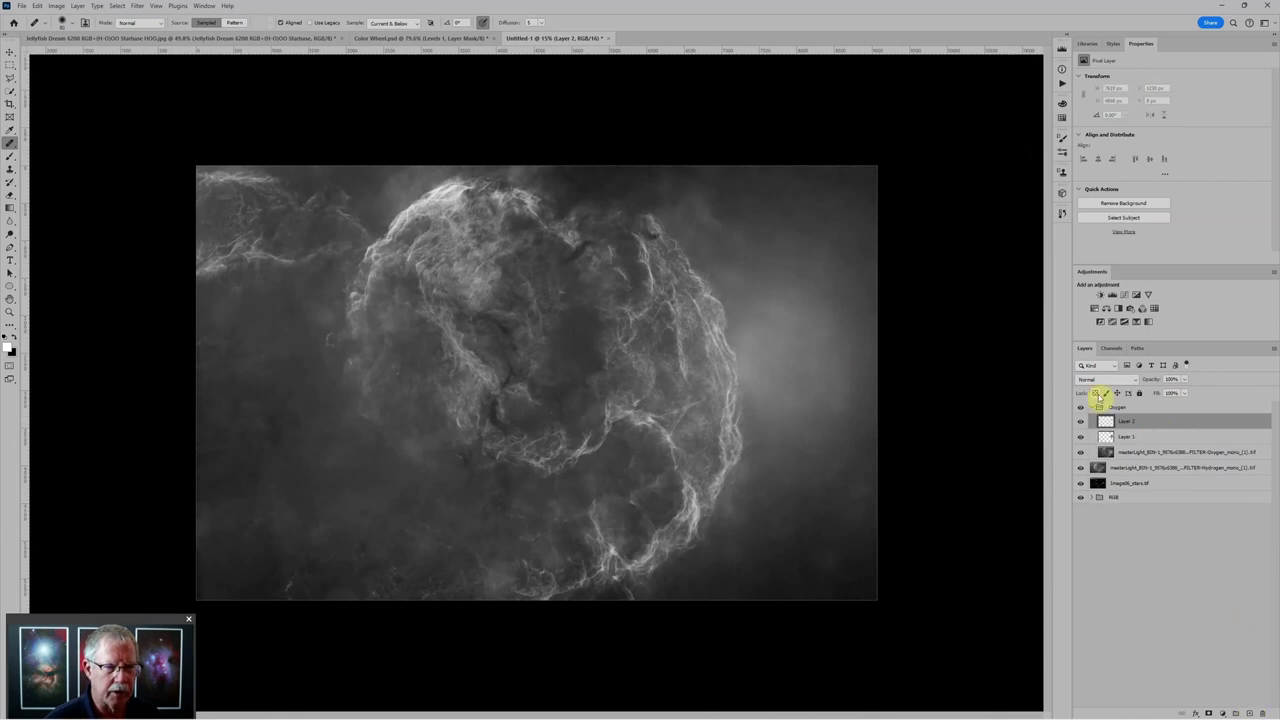
Step: Set Layer 2's blend mode to Soft Light and prepare a black Brush at 10% opacity
click(1099, 383)
click(1108, 528)
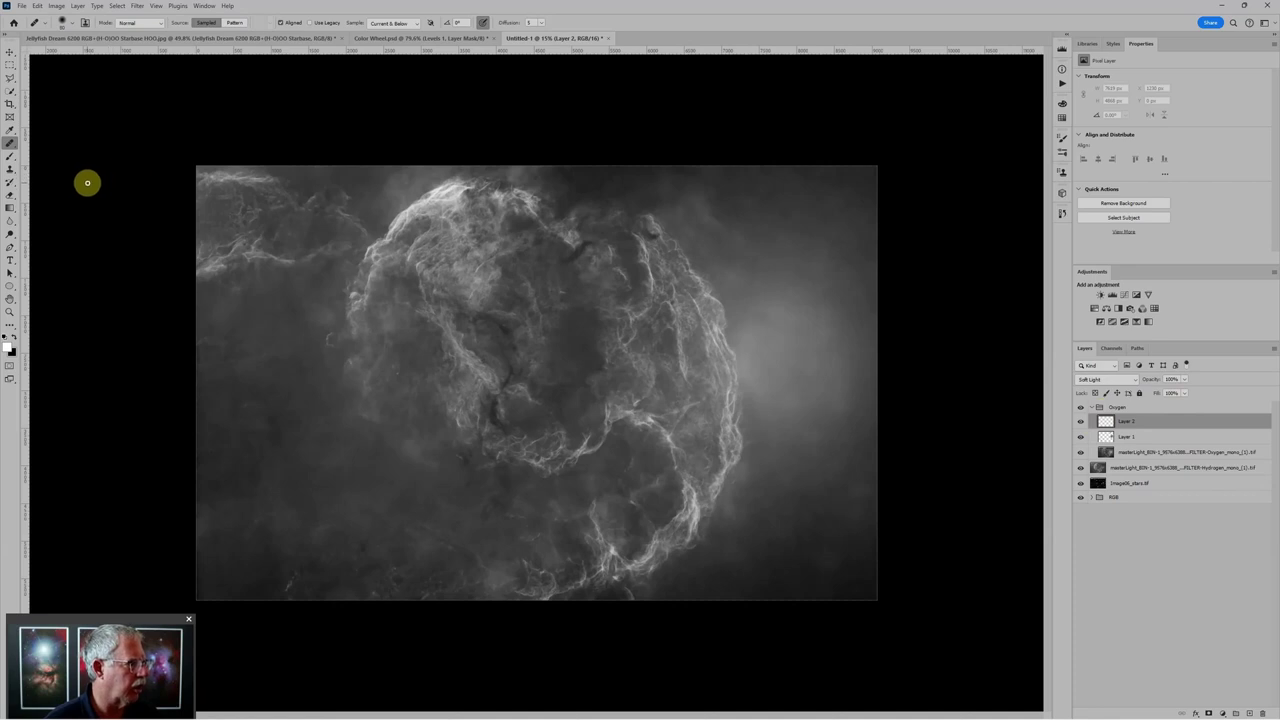
click(11, 156)
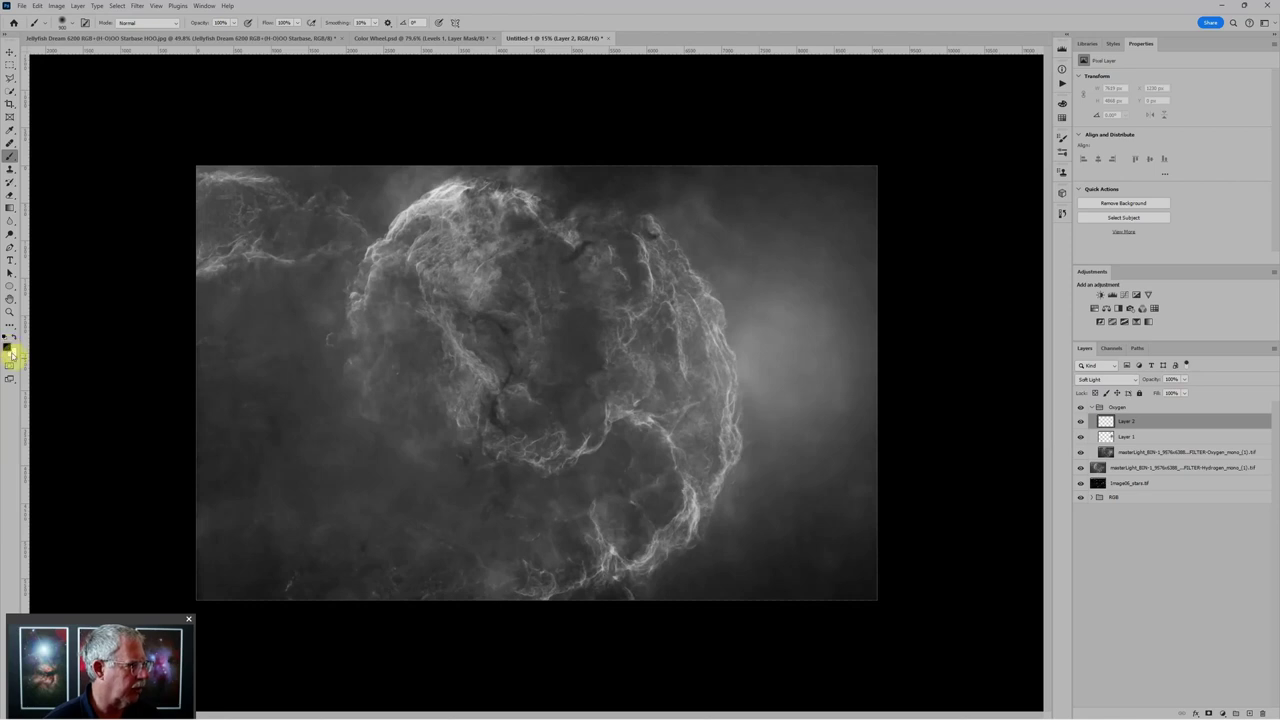
scroll(720, 330, up, 1)
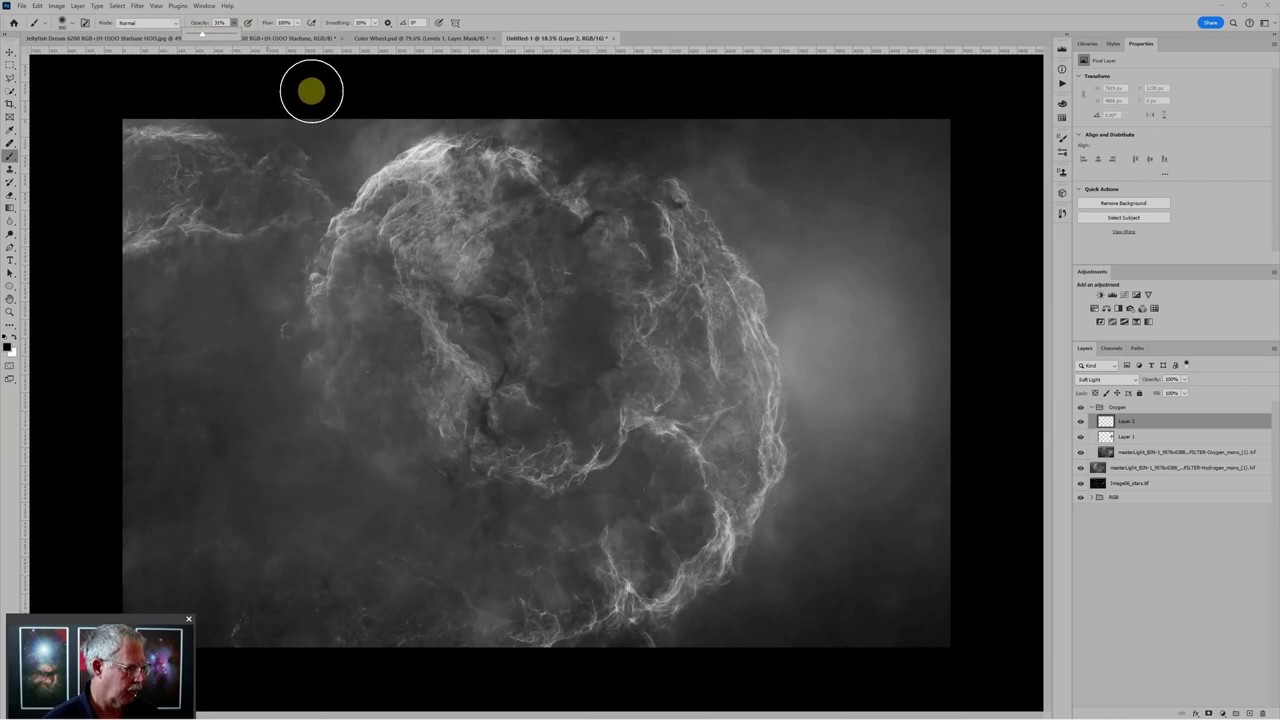
key(0)
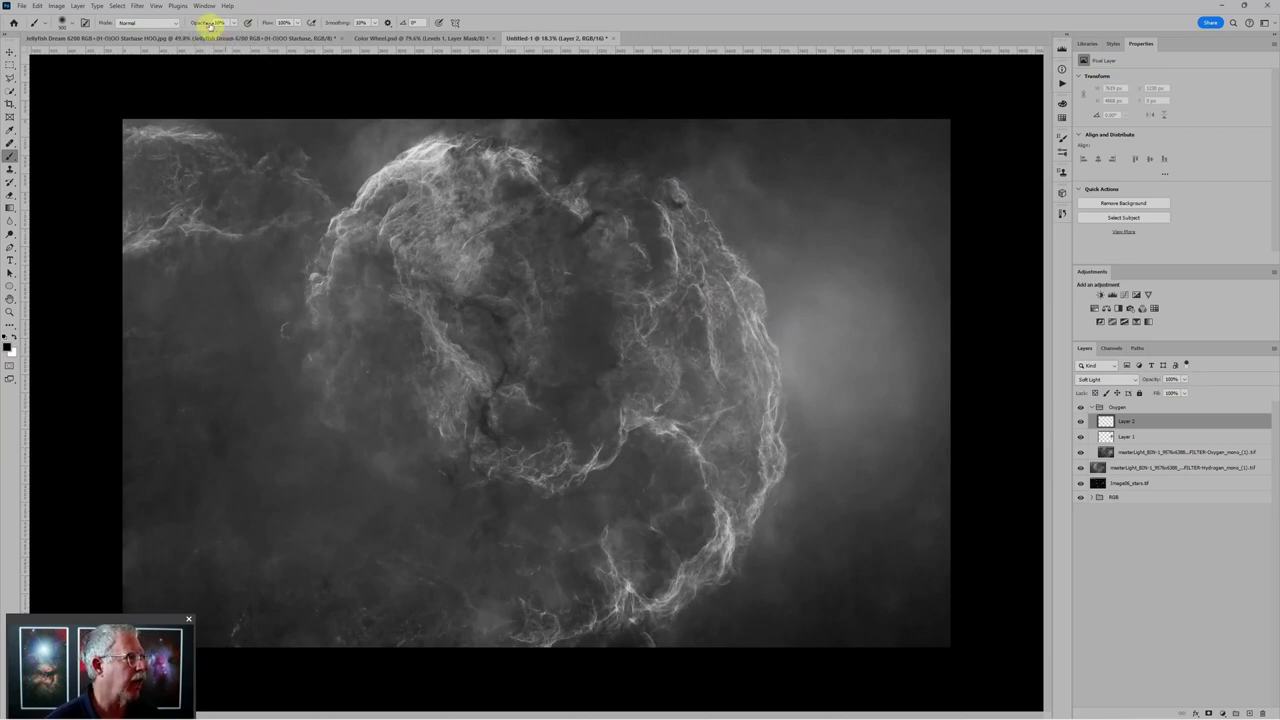
key(1)
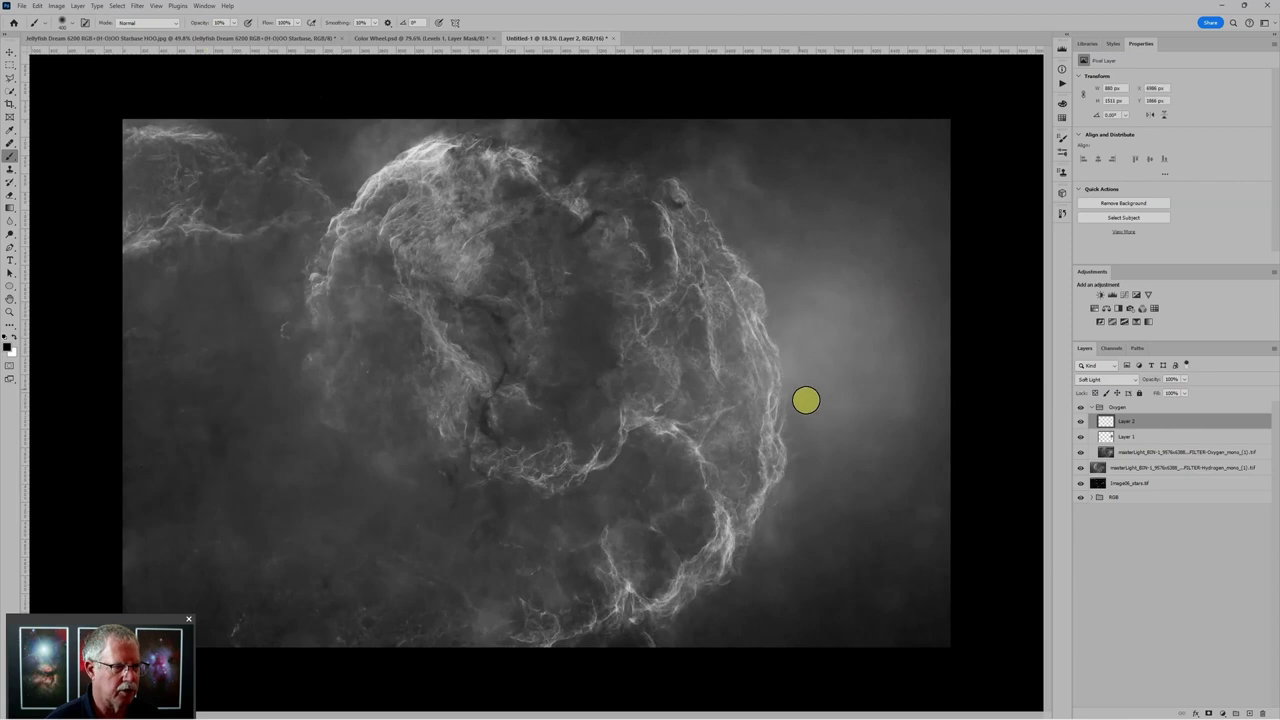
Step: Darken the bright halo and background to the right of the nebula with soft black brush strokes, varying the brush size
mouse_move(806, 400)
mouse_down()
mouse_move(811, 303)
mouse_move(854, 317)
mouse_move(891, 303)
mouse_move(851, 349)
mouse_move(814, 303)
mouse_move(828, 401)
mouse_up()
key([)
key([)
key([)
key([)
key([)
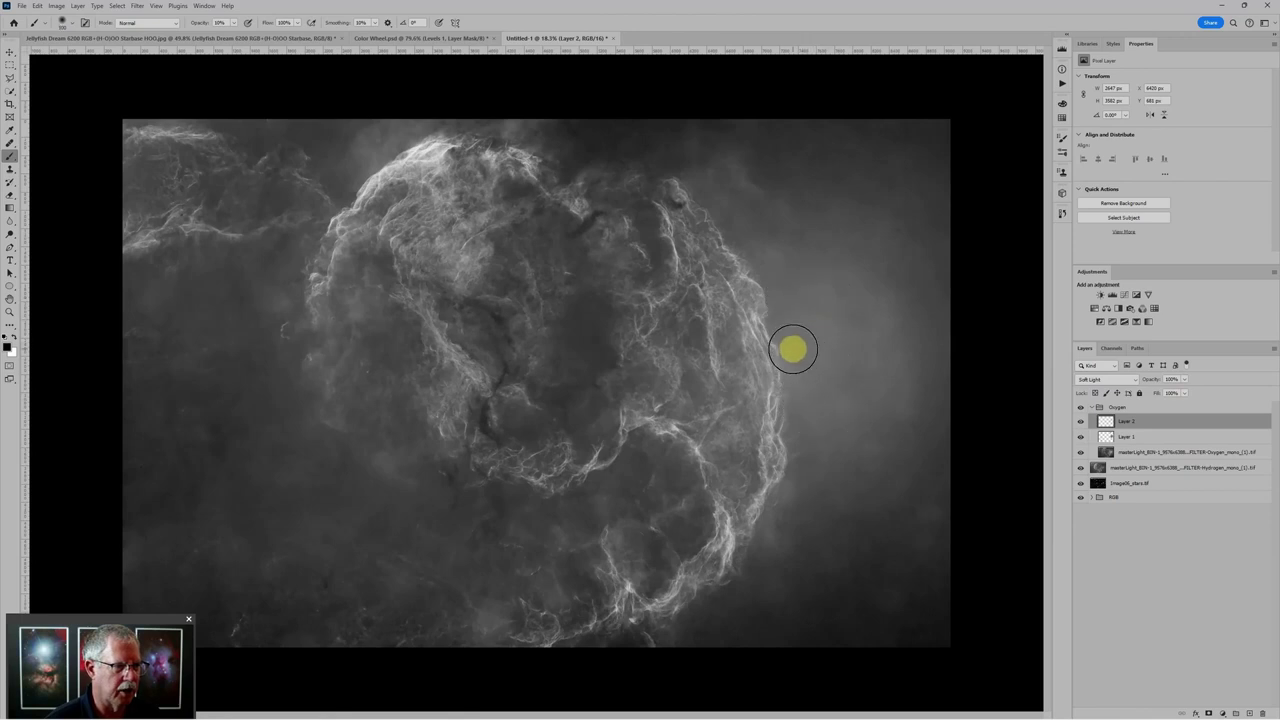
key([)
key([)
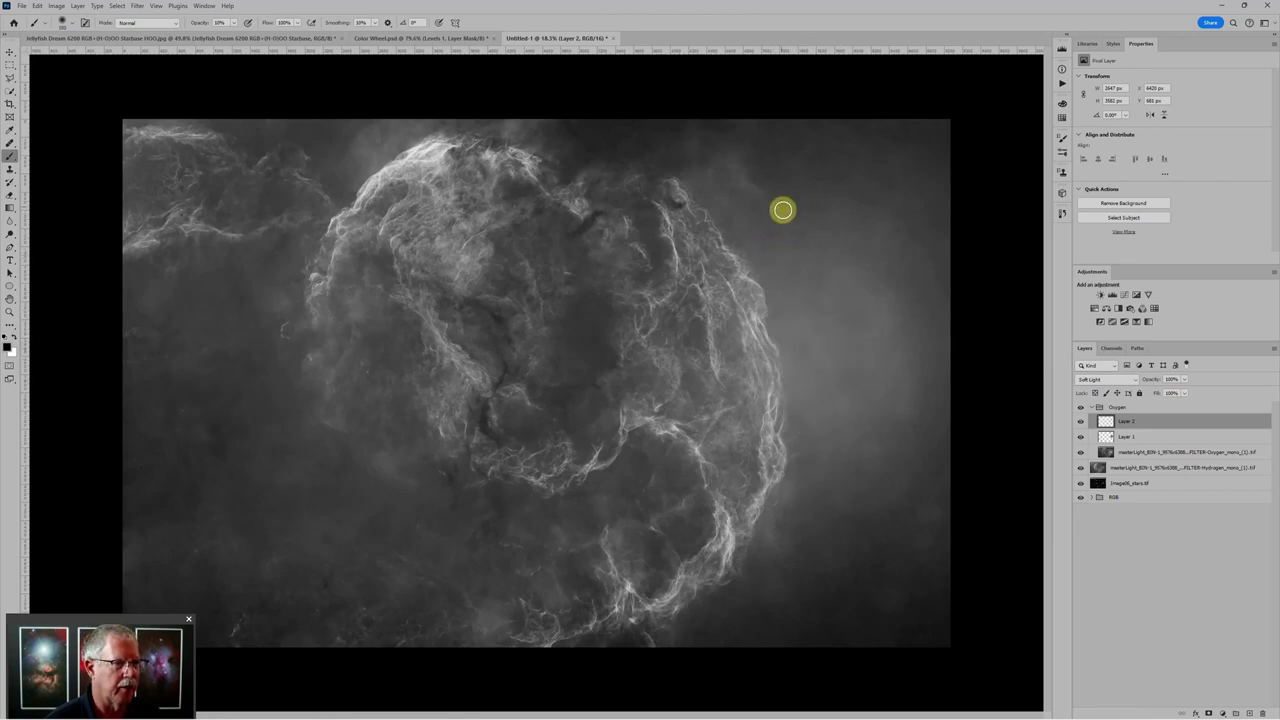
key(bracketright)
key(bracketright)
key(bracketright)
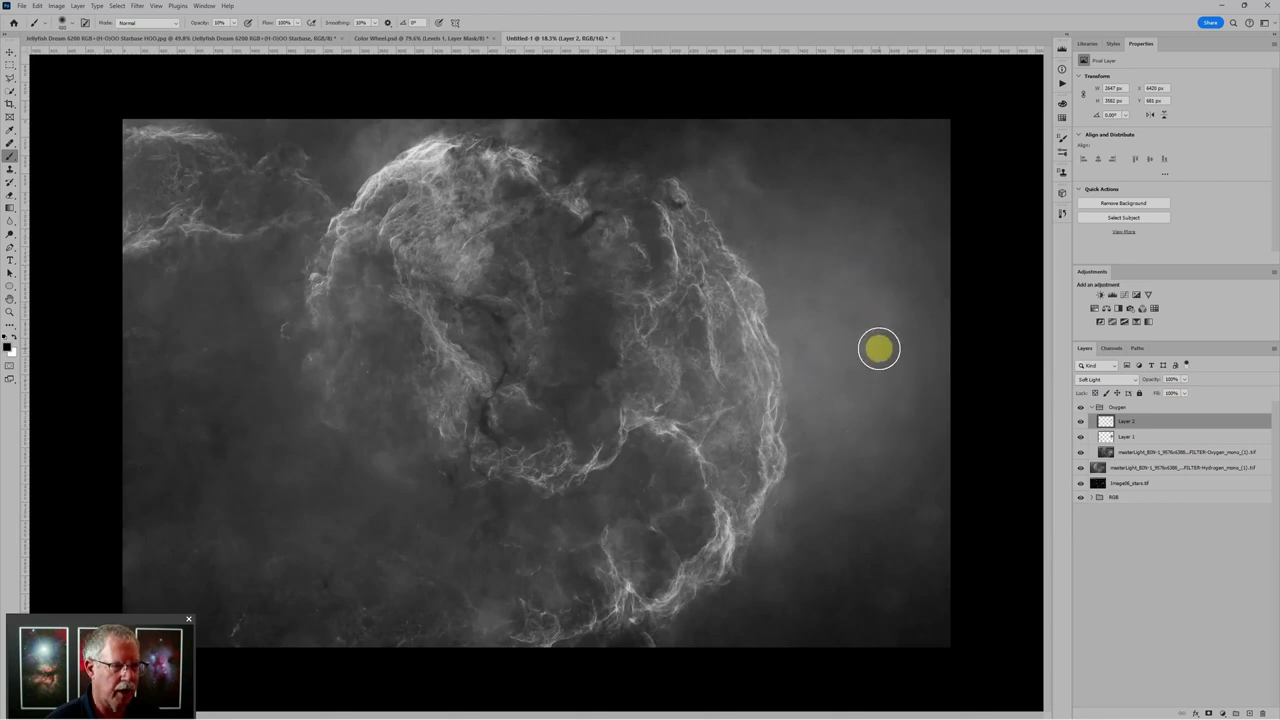
key(bracketleft)
key(bracketleft)
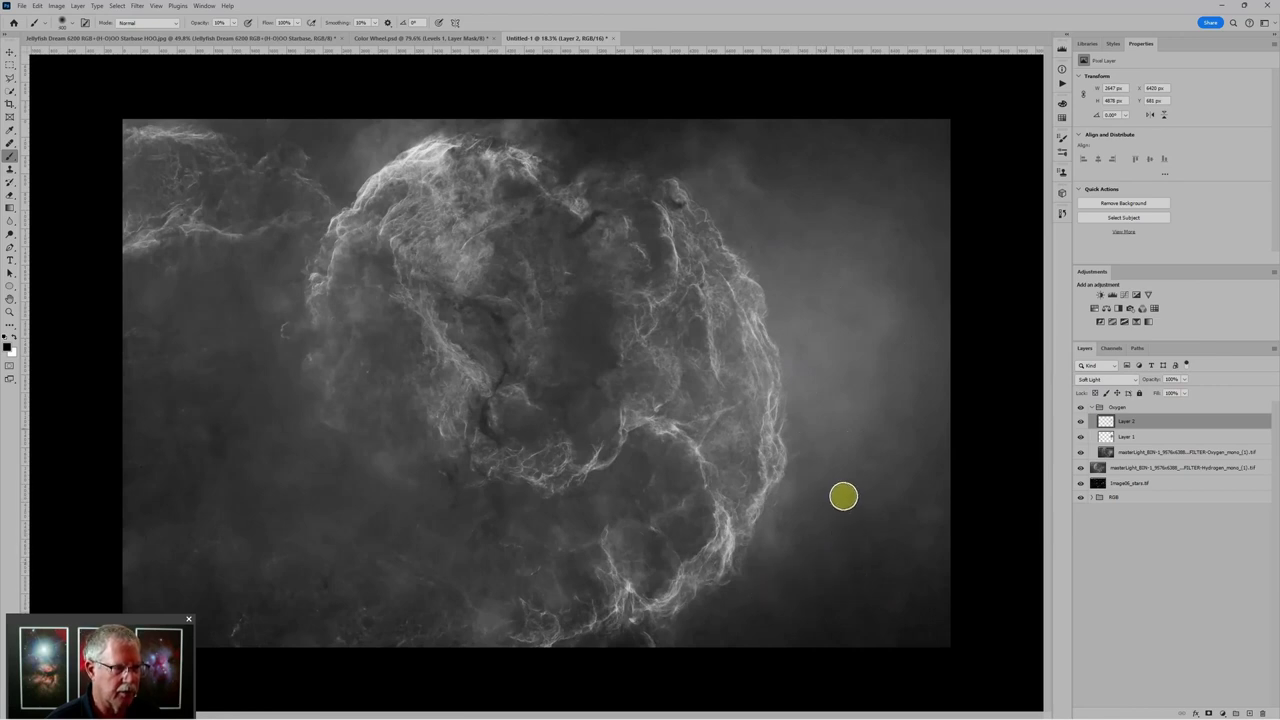
key(bracketright)
key(bracketright)
key(bracketright)
key(bracketright)
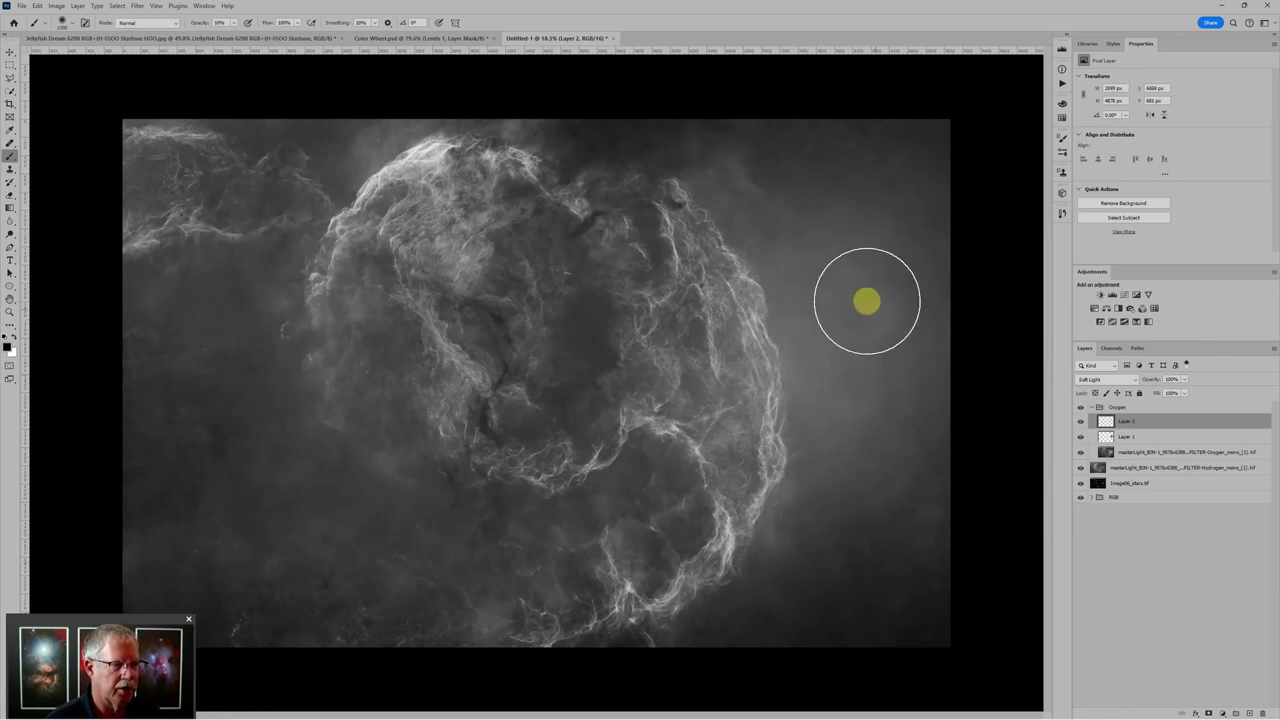
key(bracketleft)
key(bracketleft)
key(bracketleft)
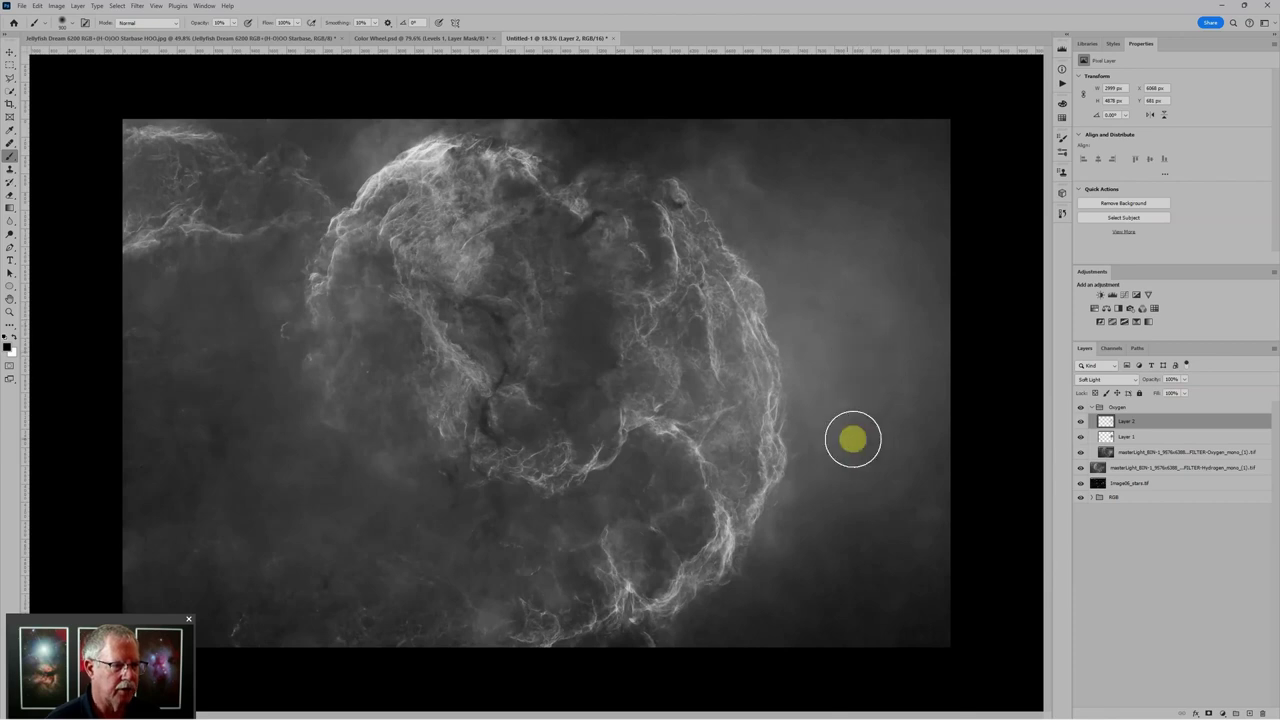
key(bracketleft)
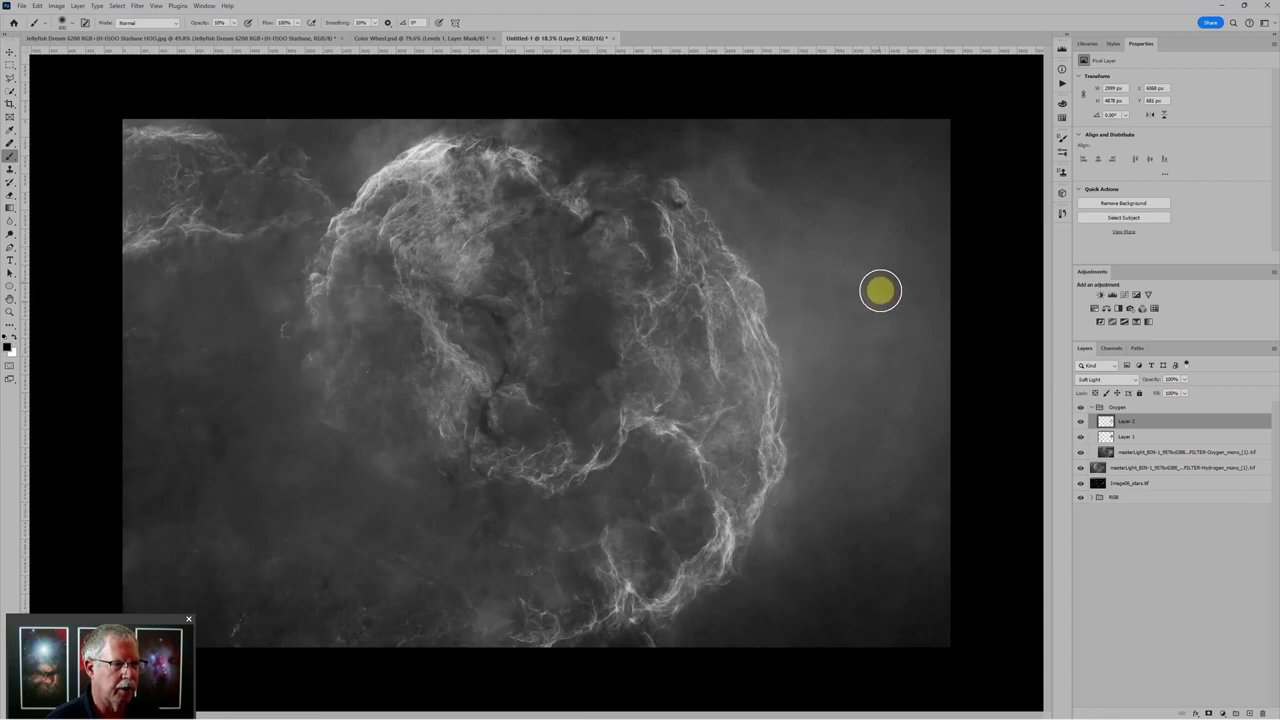
key(bracketleft)
Step: Darken the background along the top, left side and outer edges of the oxygen image with black brush strokes on Layer 2
mouse_move(724, 155)
mouse_down()
mouse_move(353, 482)
mouse_move(266, 352)
mouse_move(284, 305)
mouse_up()
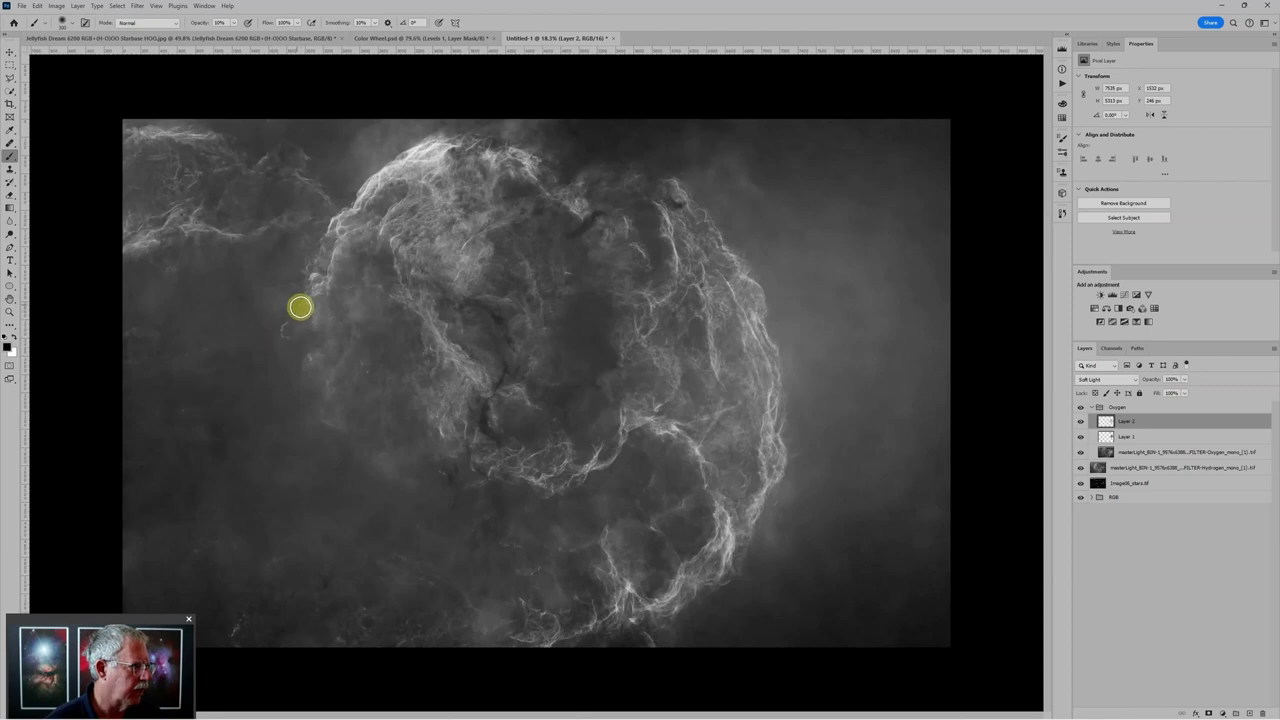
scroll(271, 297, up, 1)
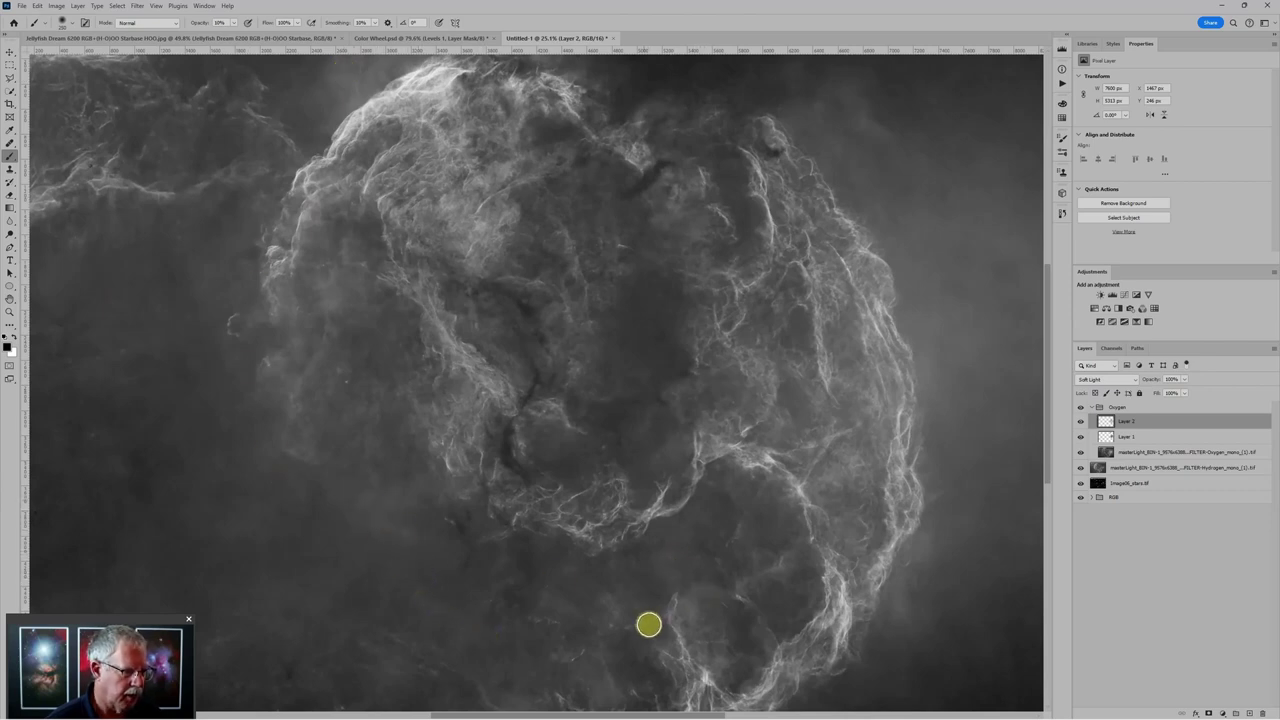
key(ctrl+minus)
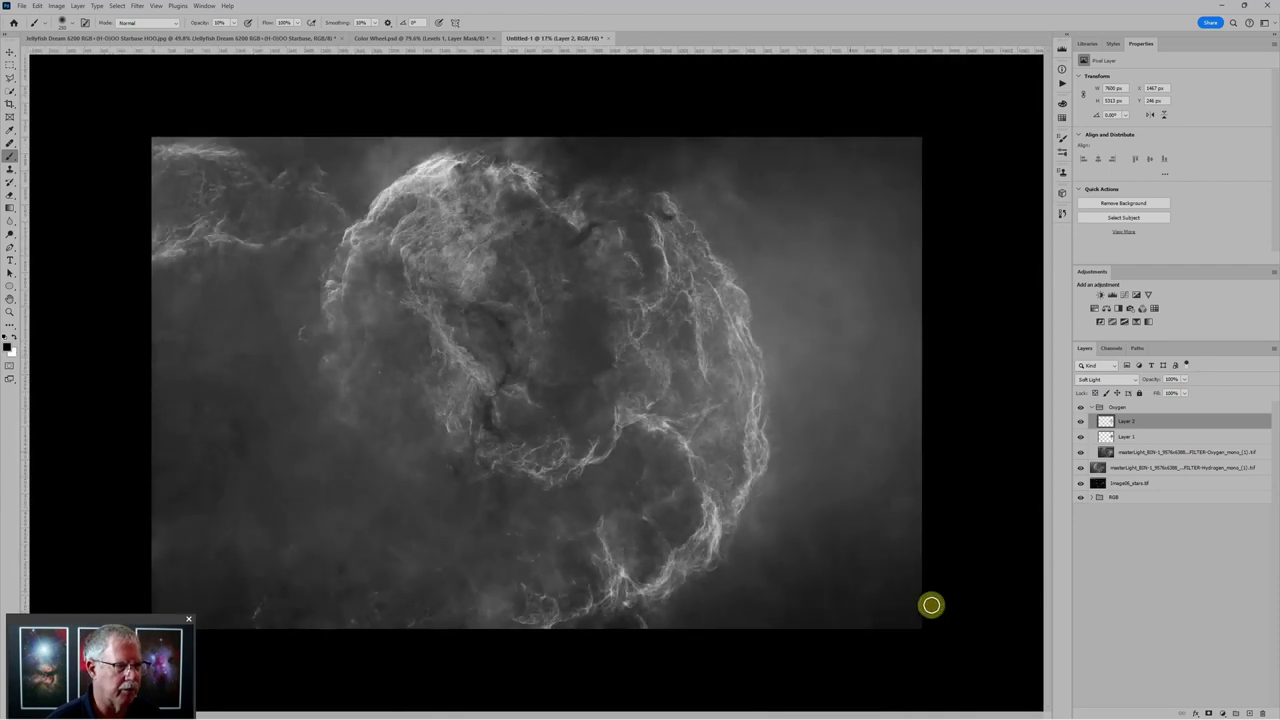
mouse_move(847, 280)
mouse_down()
mouse_move(846, 269)
mouse_move(871, 357)
mouse_move(849, 300)
mouse_move(763, 229)
mouse_move(711, 206)
mouse_move(806, 340)
mouse_move(781, 383)
mouse_move(894, 400)
mouse_move(869, 494)
mouse_move(909, 506)
mouse_move(869, 589)
mouse_move(540, 603)
mouse_move(268, 567)
mouse_move(306, 563)
mouse_move(251, 543)
mouse_move(151, 529)
mouse_move(154, 541)
mouse_up()
drag(168, 429, 177, 391)
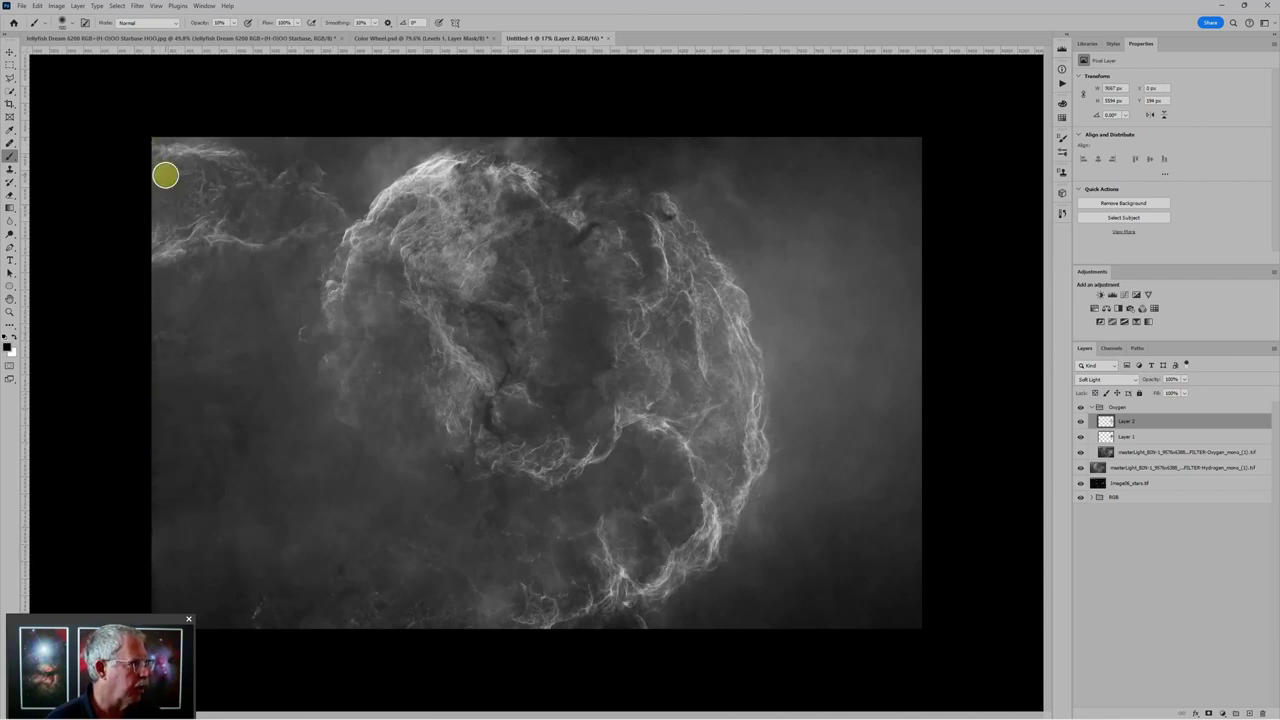
click(259, 159)
mouse_move(259, 159)
mouse_down()
mouse_move(340, 132)
mouse_move(136, 138)
mouse_move(604, 146)
mouse_move(571, 167)
mouse_move(625, 153)
mouse_move(581, 166)
mouse_move(624, 153)
mouse_move(567, 371)
mouse_move(534, 302)
mouse_move(505, 311)
mouse_move(485, 514)
mouse_move(433, 599)
mouse_move(462, 647)
mouse_move(405, 619)
mouse_move(222, 616)
mouse_move(157, 597)
mouse_move(954, 558)
mouse_up()
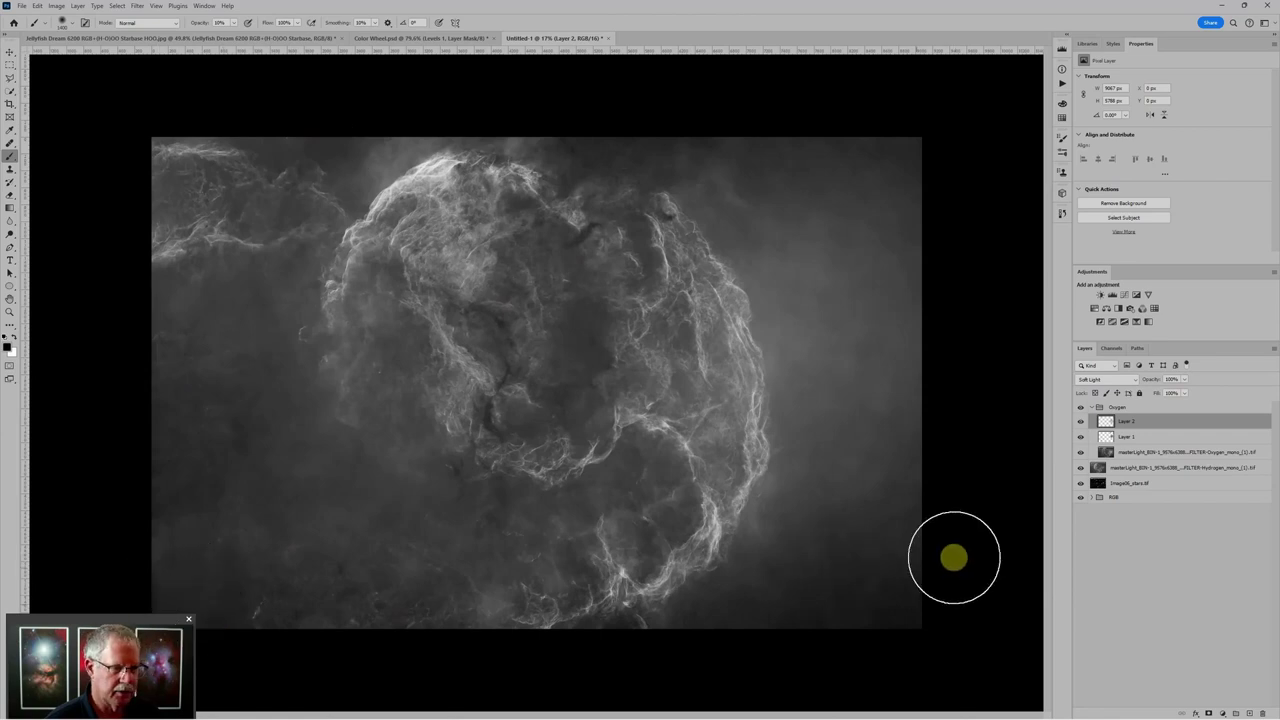
Step: Paint over the remaining glow to the right of the nebula with an enlarged black brush to blend it into the background
key(ctrl+minus)
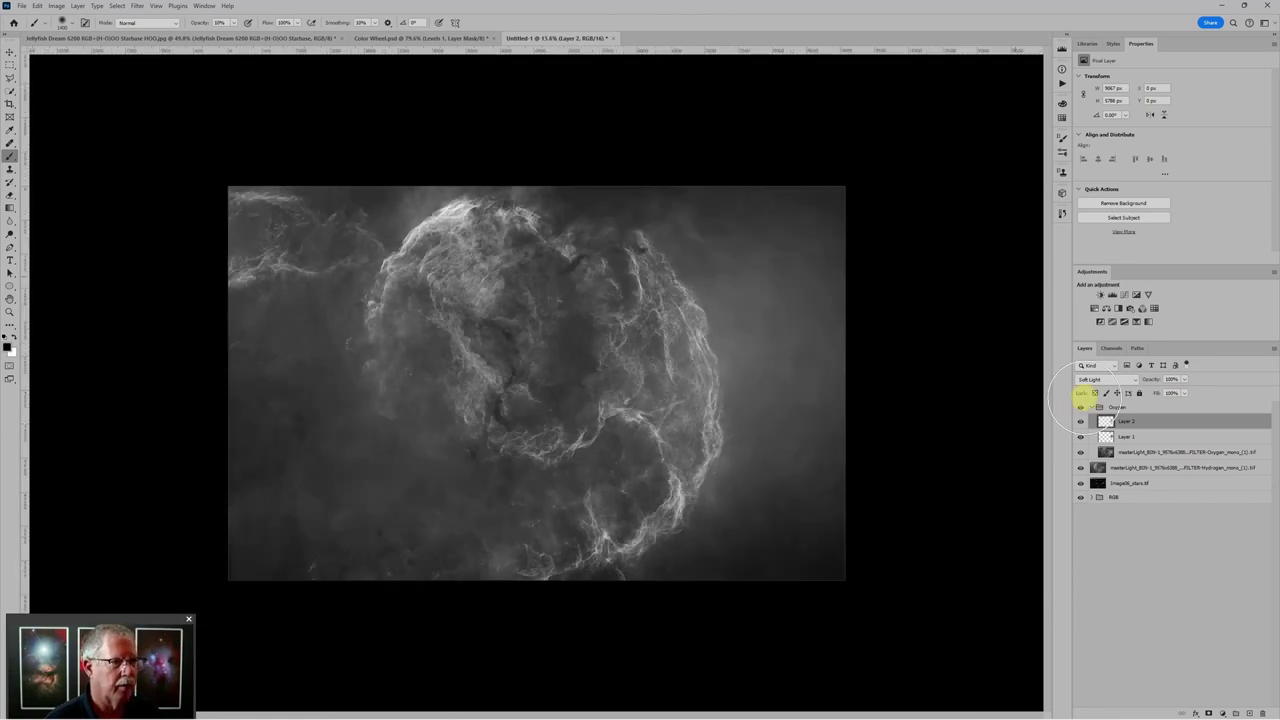
key(ctrl+minus)
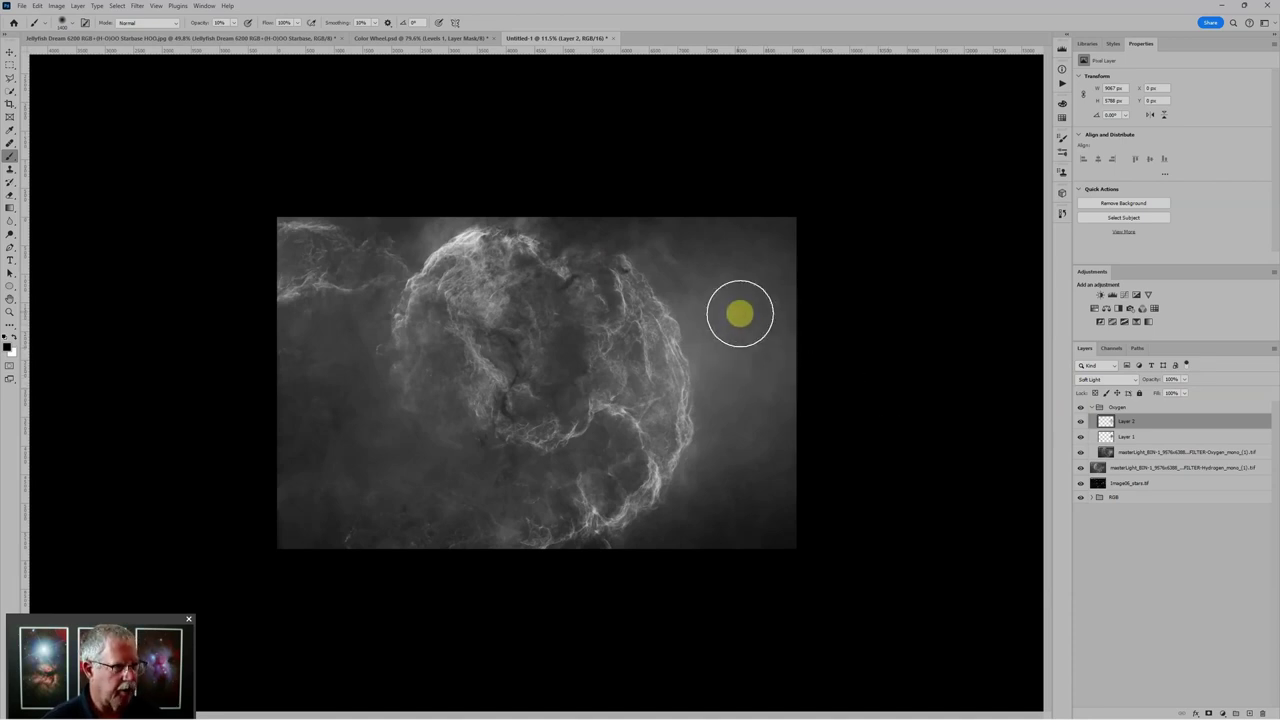
drag(740, 314, 706, 289)
key(bracketright)
key(bracketright)
key(bracketright)
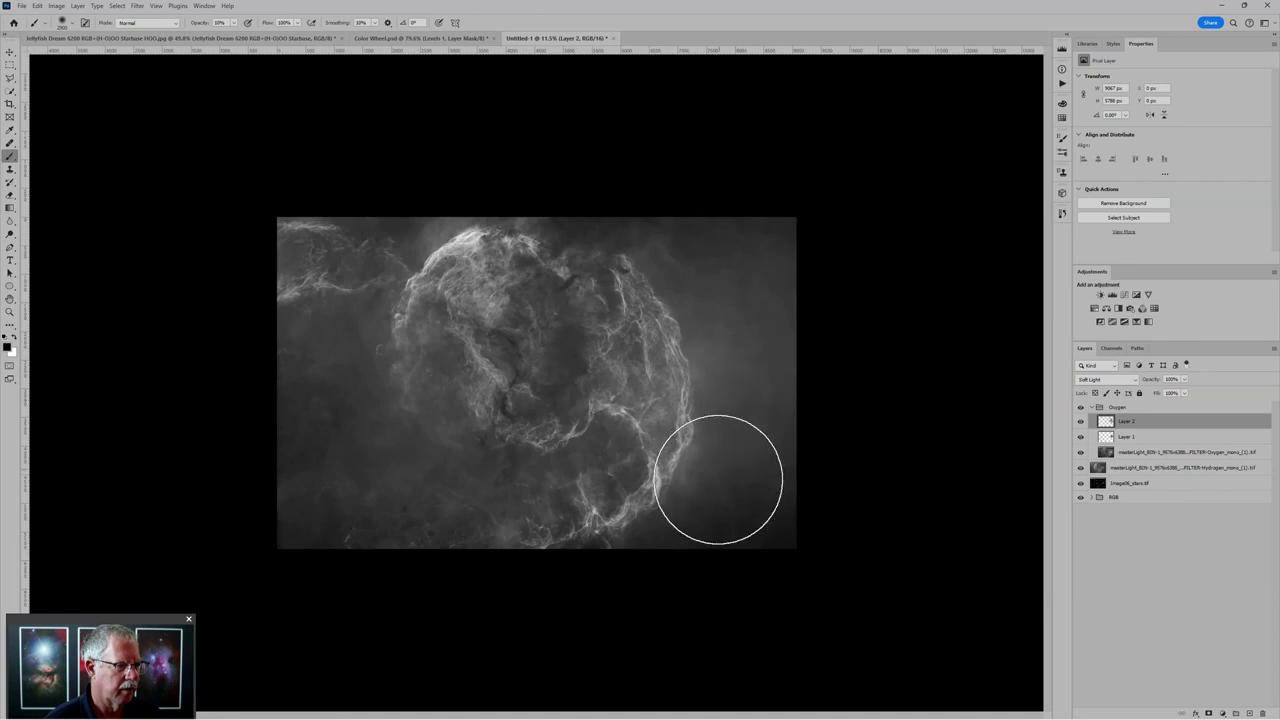
mouse_move(718, 479)
mouse_down()
mouse_move(729, 343)
mouse_move(749, 394)
mouse_move(674, 246)
mouse_move(771, 291)
mouse_move(766, 378)
mouse_move(731, 349)
mouse_move(723, 380)
mouse_move(720, 350)
mouse_move(695, 349)
mouse_up()
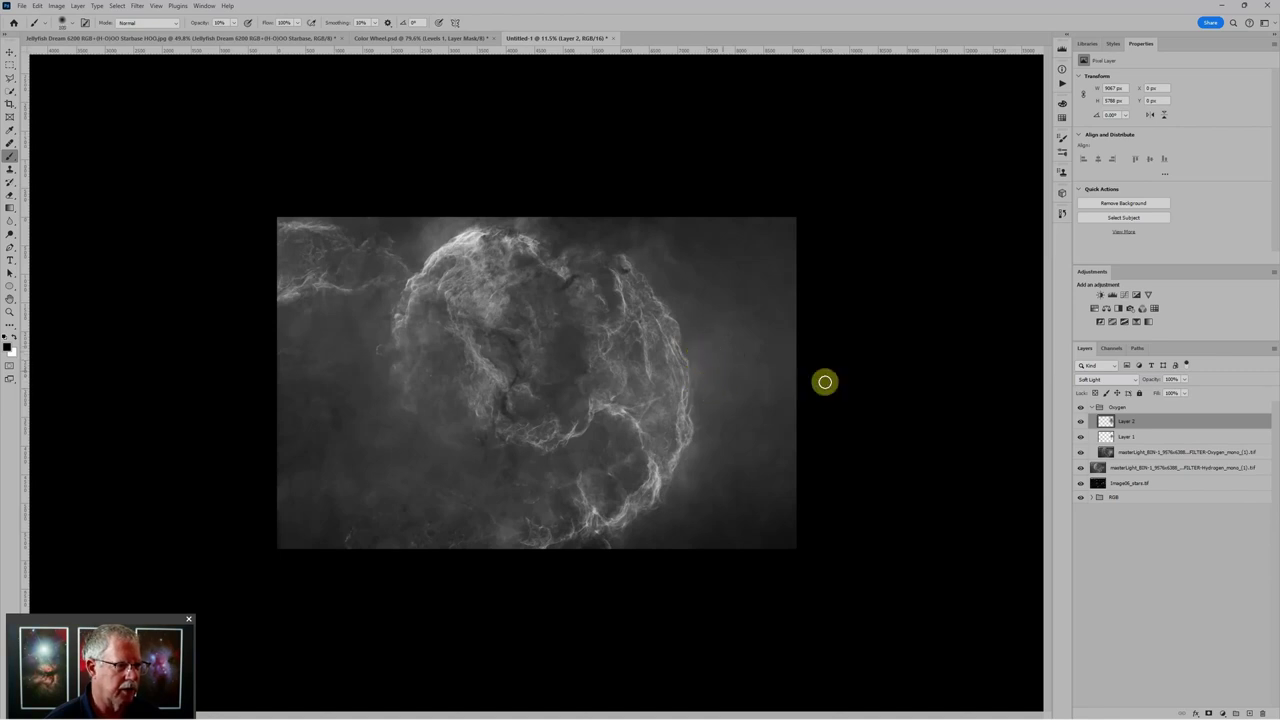
Step: Compare the oxygen image with and without the retouching on Layer 2 and Layer 1, and inspect the darkened background
click(1081, 422)
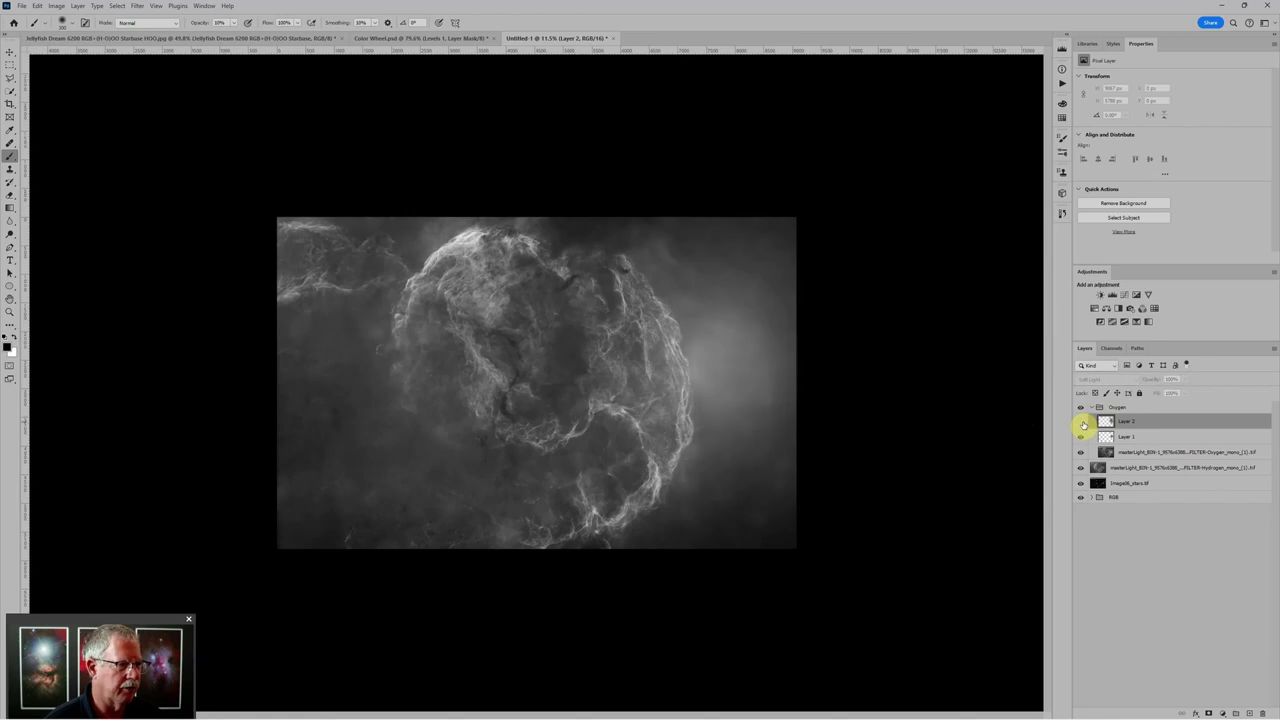
click(1081, 422)
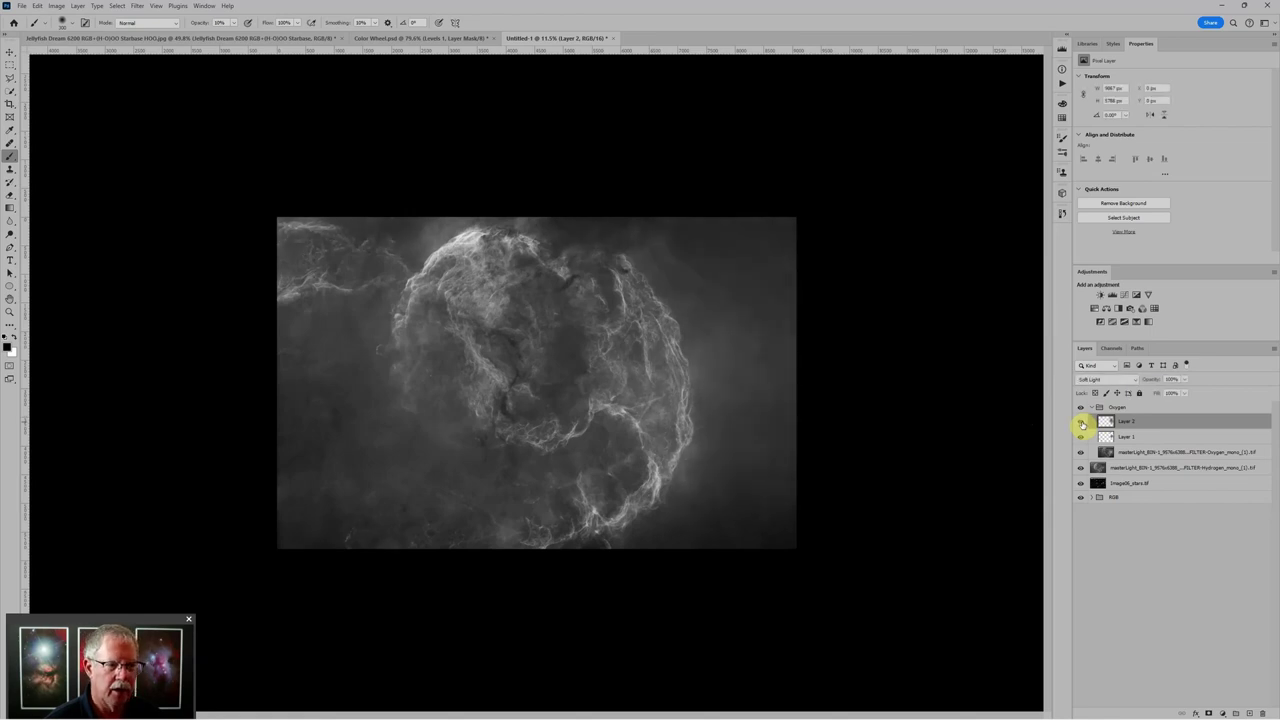
click(1082, 436)
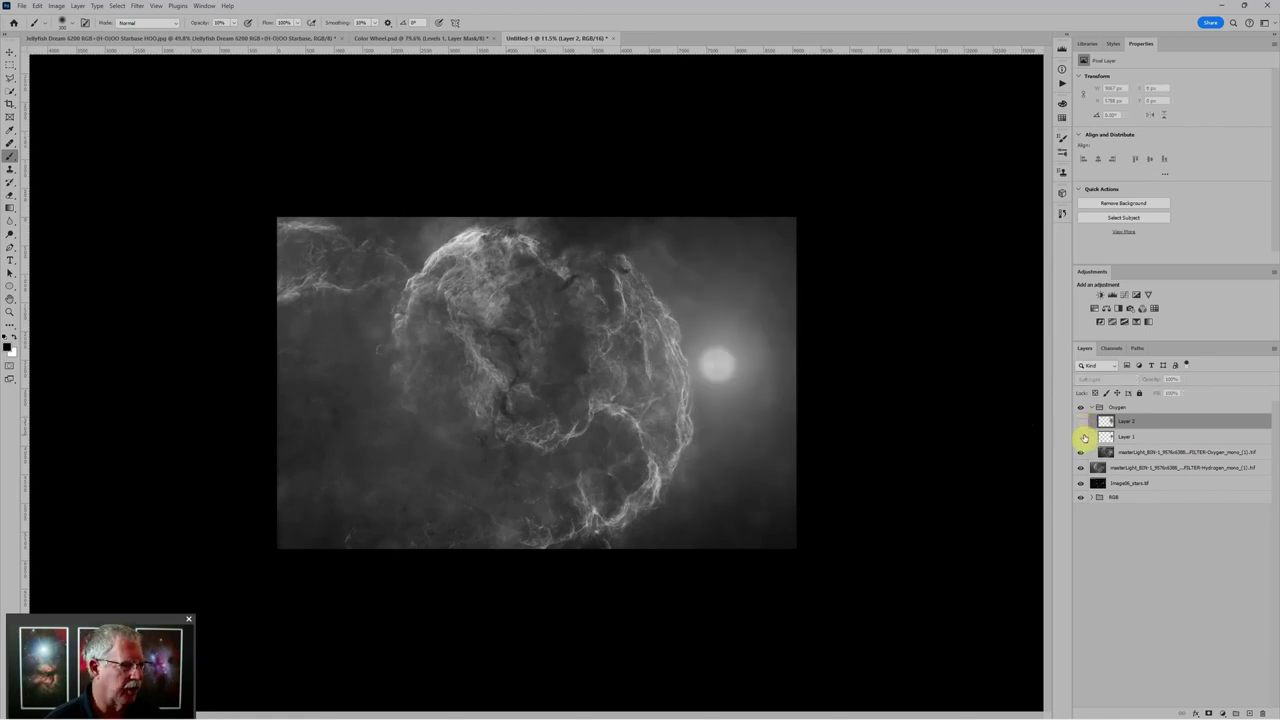
click(1082, 438)
click(1081, 422)
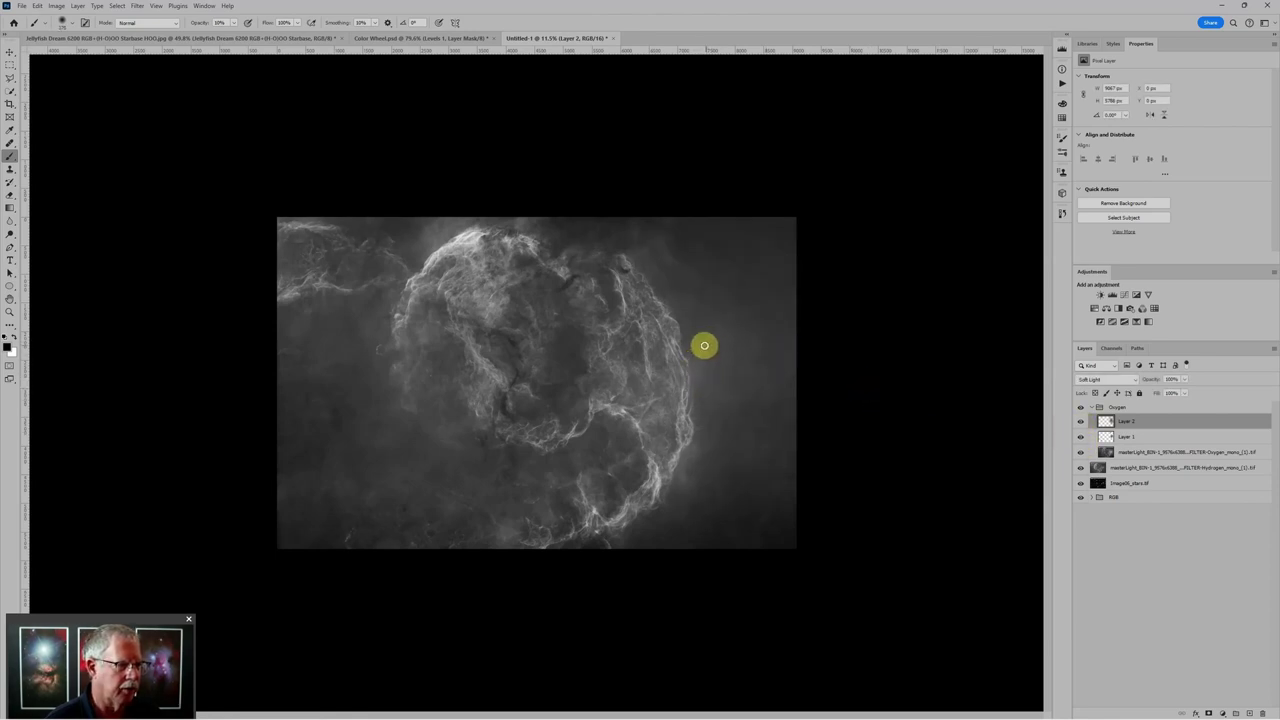
key(ctrl+plus)
key(ctrl+plus)
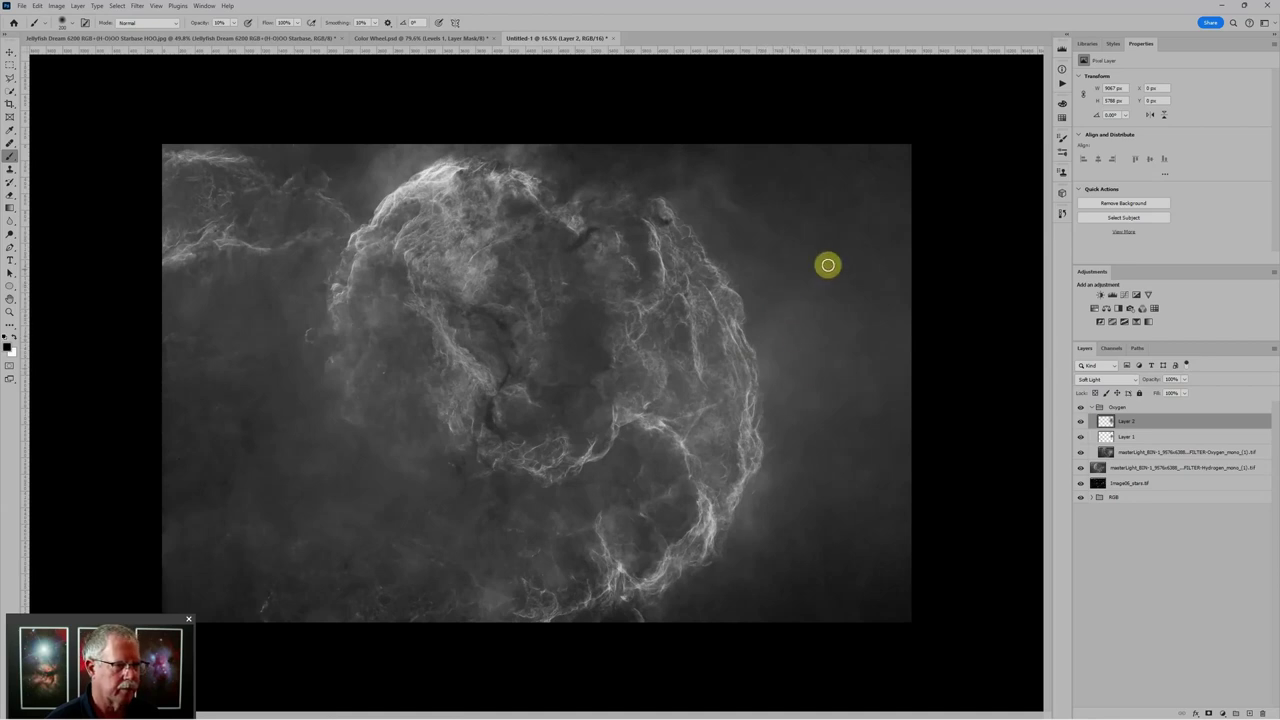
key(ctrl+minus)
key(ctrl+minus)
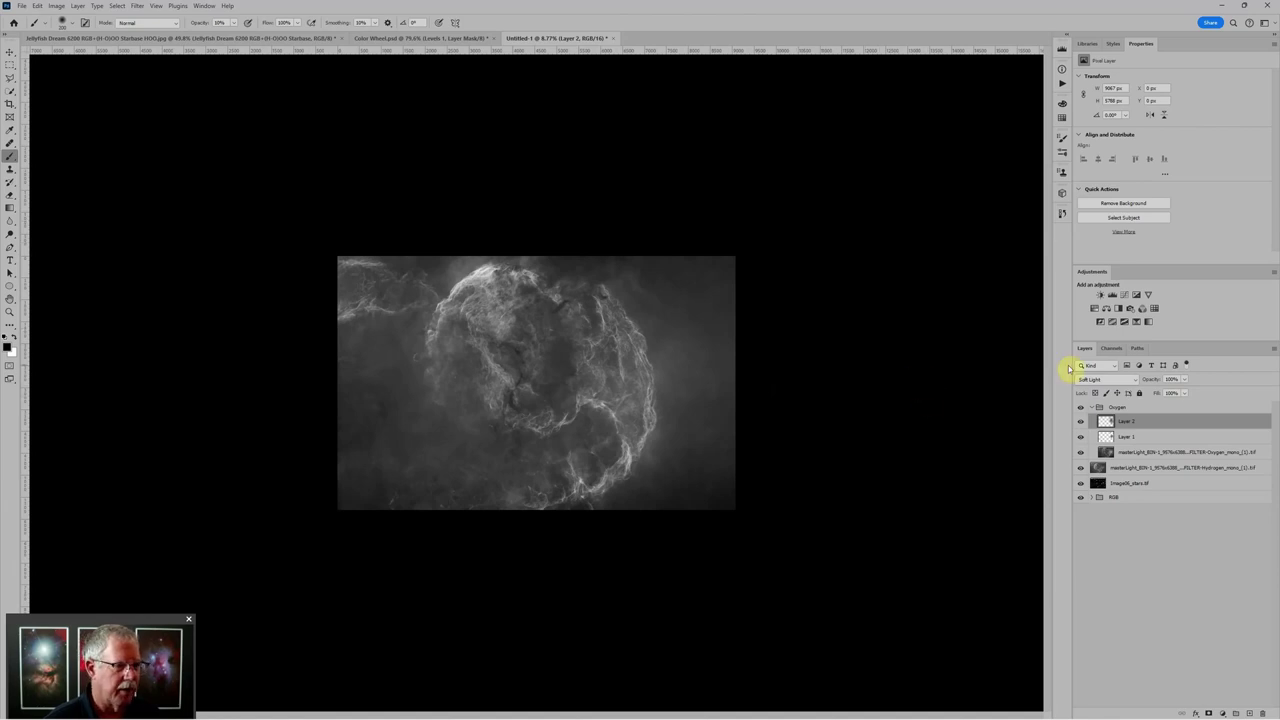
Step: Collapse and hide the Oxygen group, and place the Hydrogen layer in a new group
click(1095, 409)
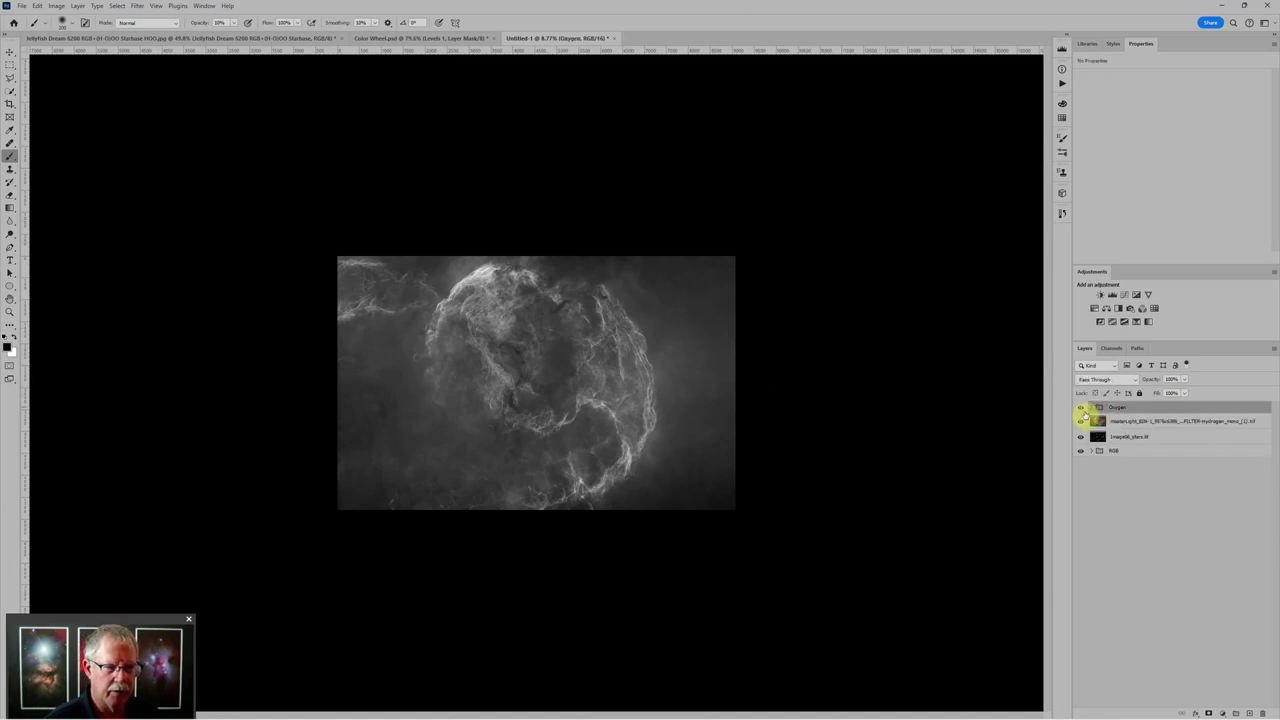
click(1081, 409)
click(1097, 423)
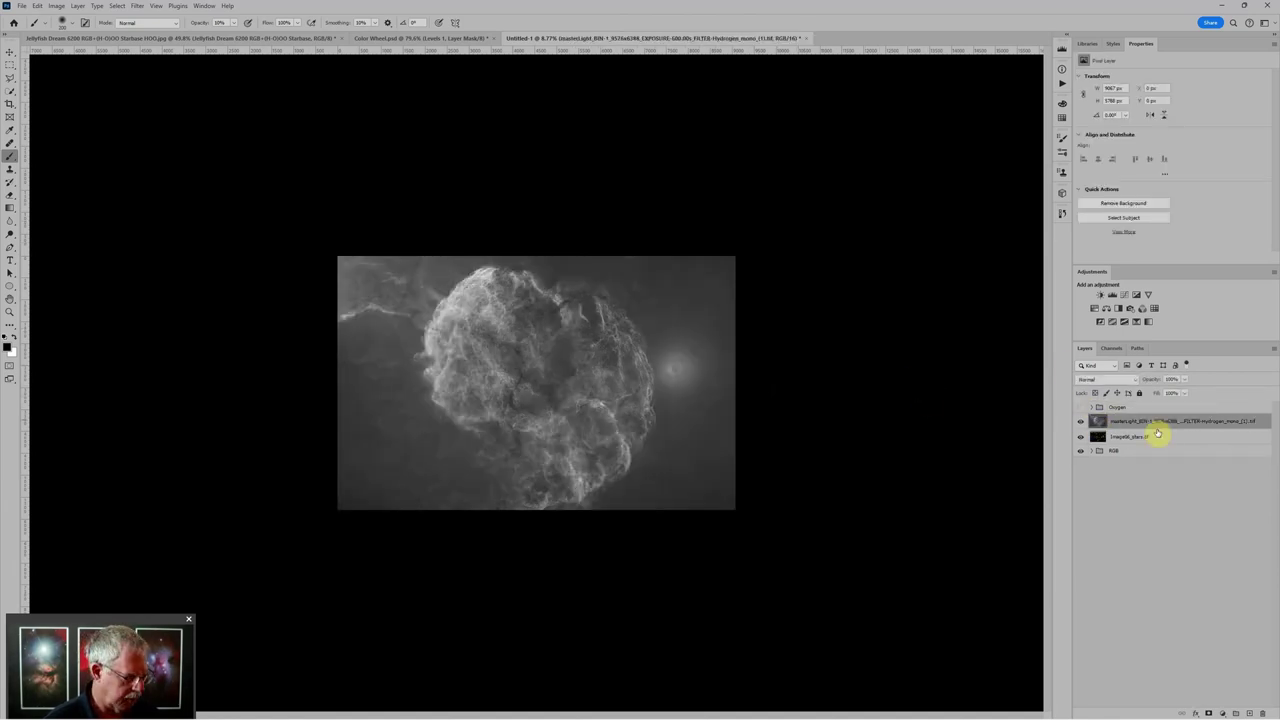
key(ctrl+g)
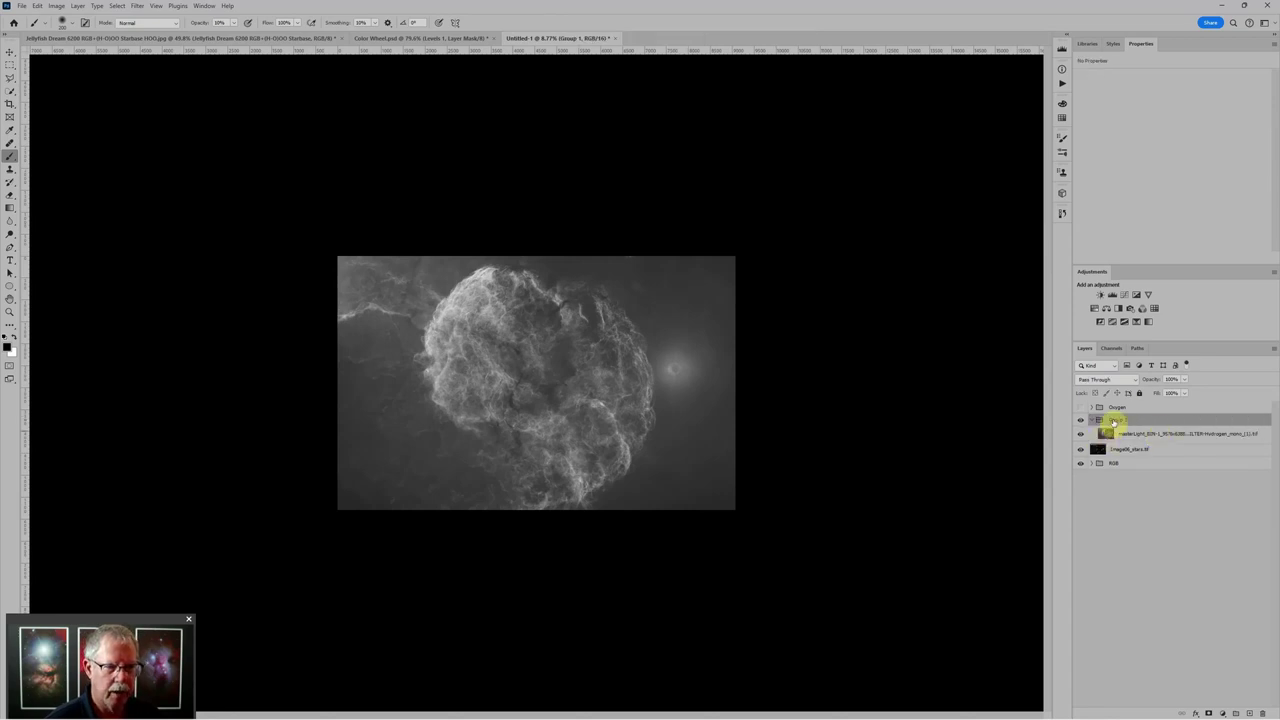
Step: Add a new layer above the Hydrogen image and cover the core of the bright star halo with the Healing Brush
scroll(737, 374, up, 2)
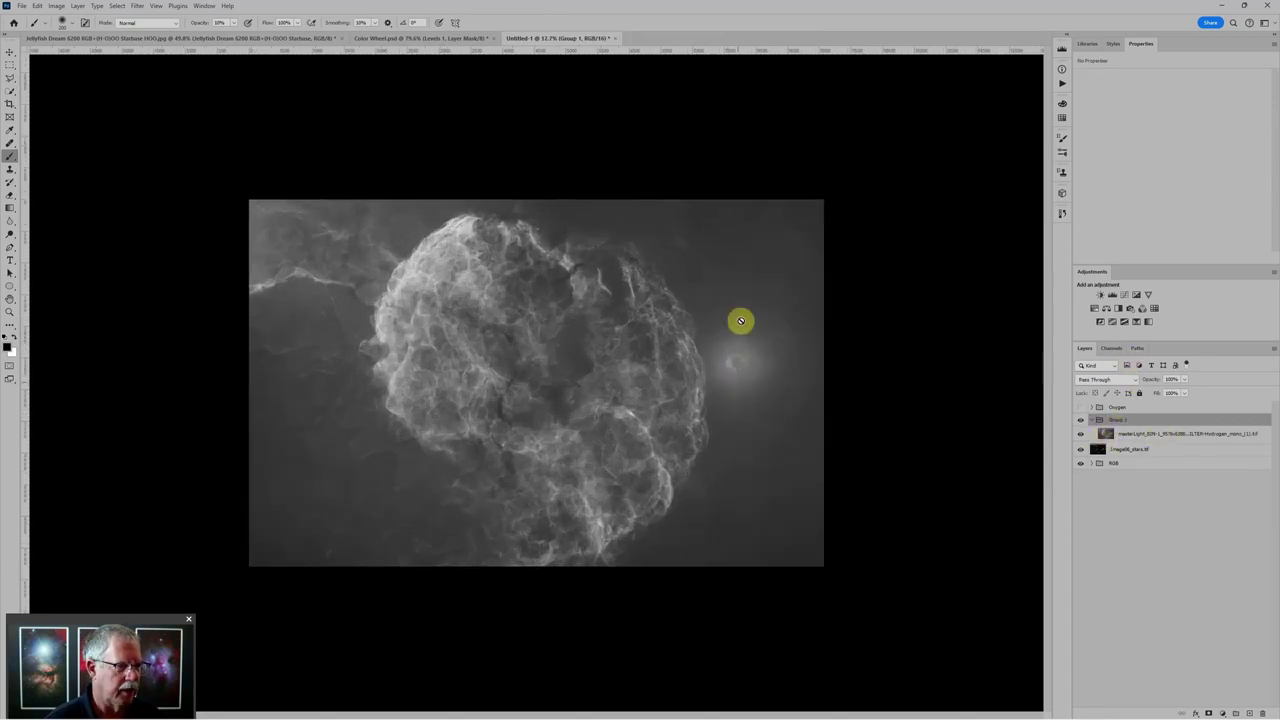
click(1124, 436)
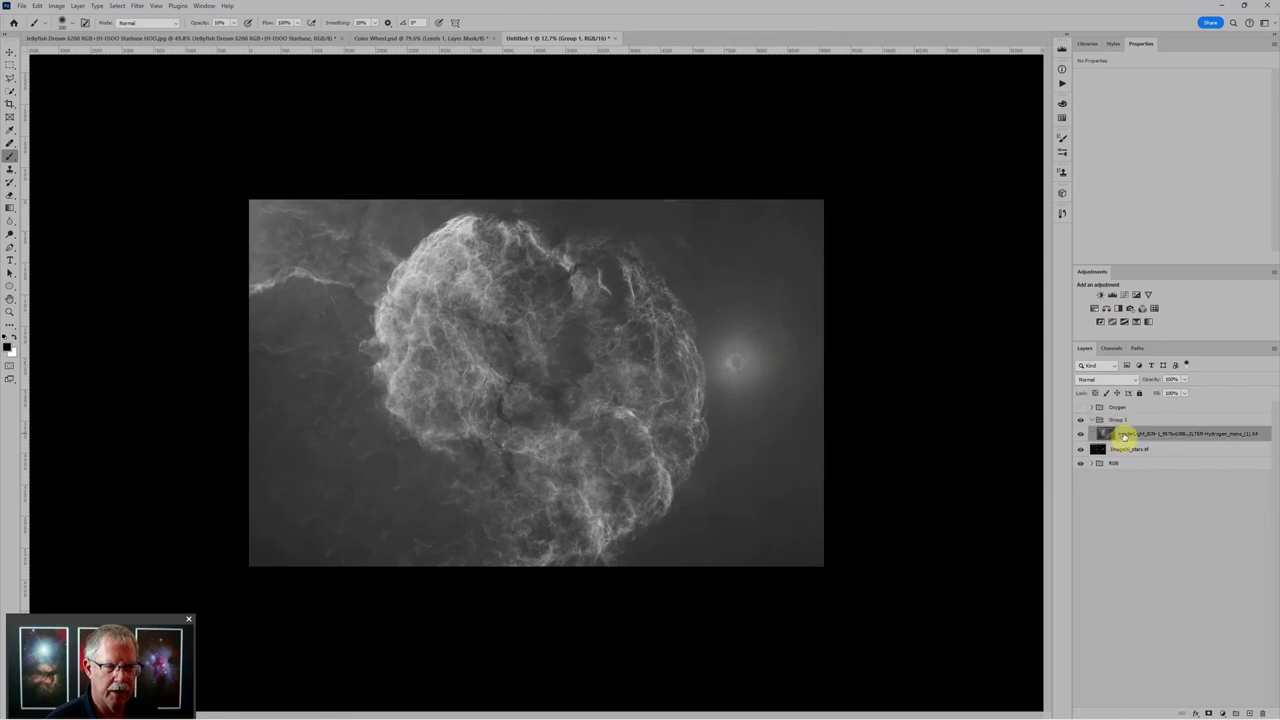
click(1250, 712)
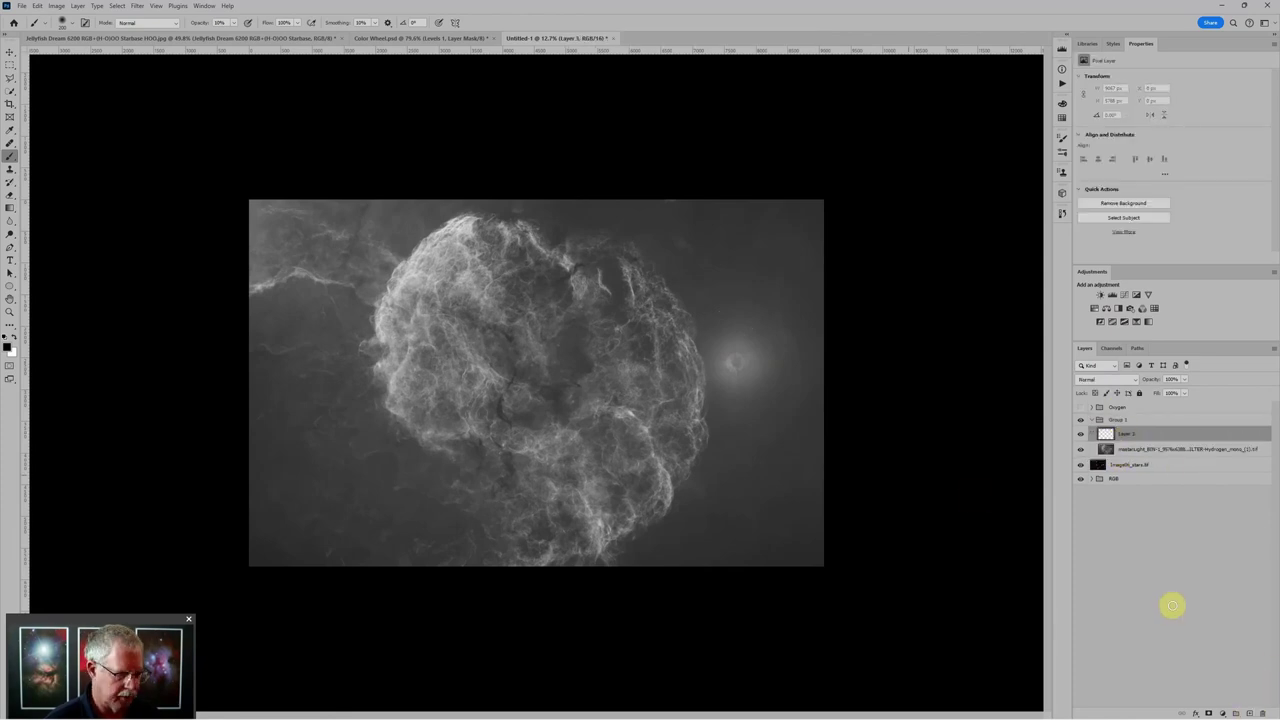
click(11, 143)
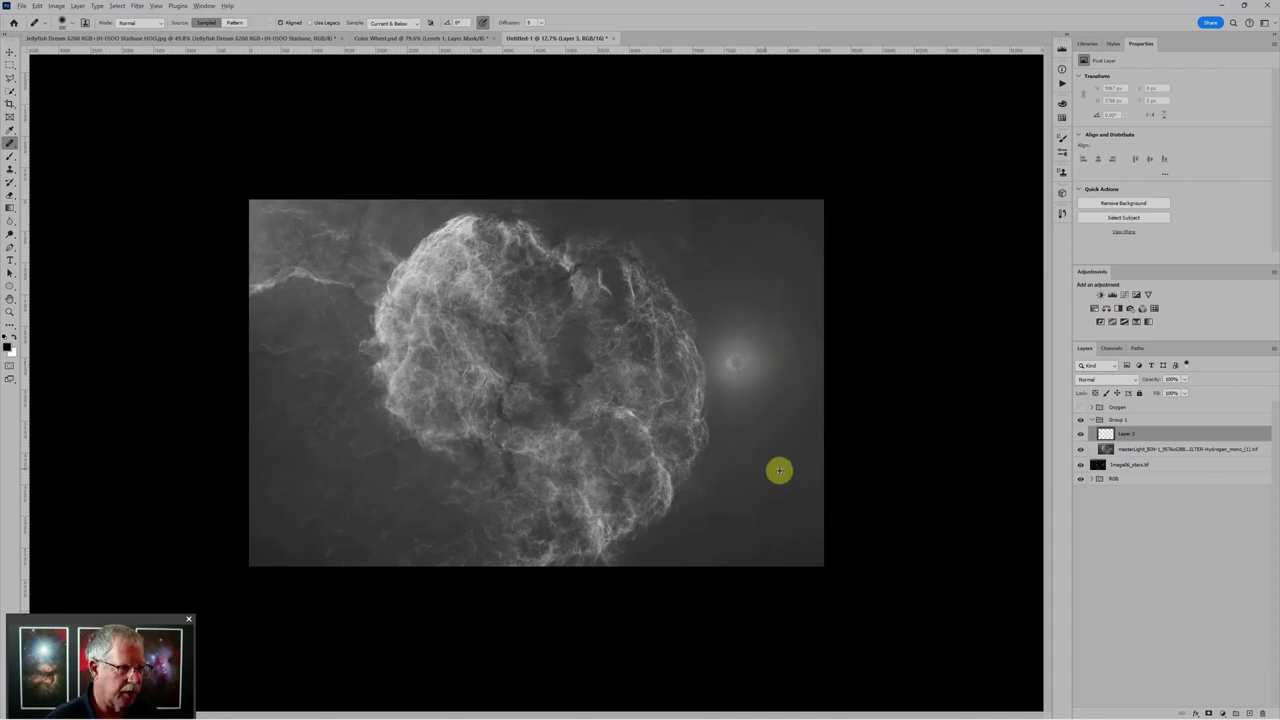
mouse_move(754, 440)
mouse_down()
mouse_move(734, 347)
mouse_move(738, 386)
mouse_move(735, 360)
mouse_move(729, 371)
mouse_move(737, 338)
mouse_move(746, 374)
mouse_up()
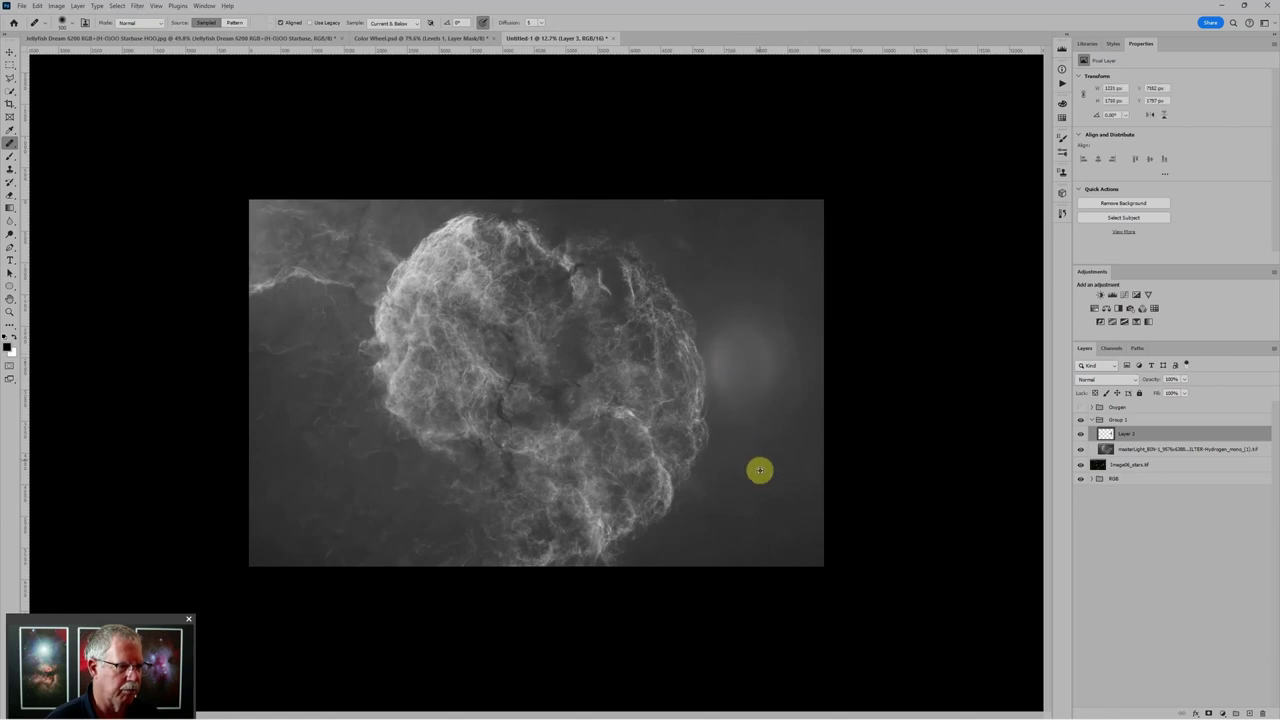
Step: Heal away most of the bright halo beside the nebula's right edge on Layer 3, sampling clean background near the lower right
mouse_move(760, 470)
mouse_down()
mouse_move(760, 349)
mouse_move(766, 400)
mouse_move(731, 260)
mouse_up()
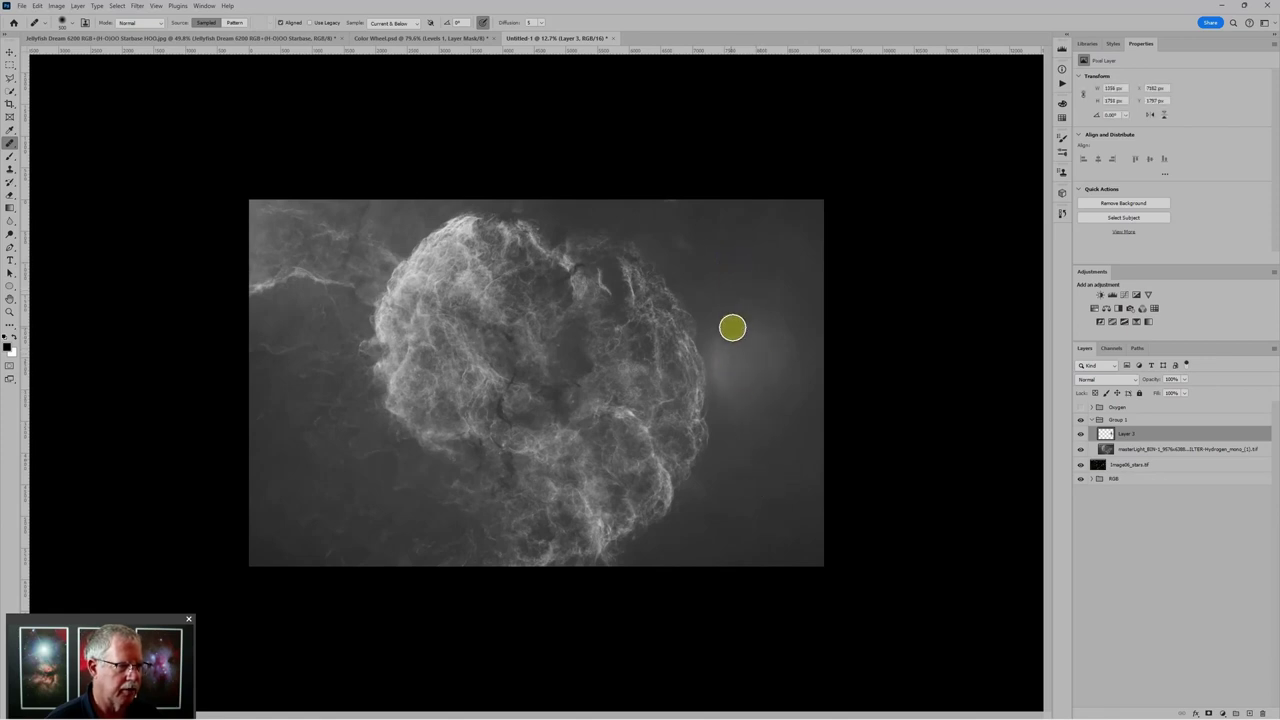
mouse_move(732, 327)
mouse_down()
mouse_move(726, 387)
mouse_move(737, 262)
mouse_move(764, 435)
mouse_move(754, 330)
mouse_move(769, 383)
mouse_up()
alt+click(766, 531)
alt+click(811, 500)
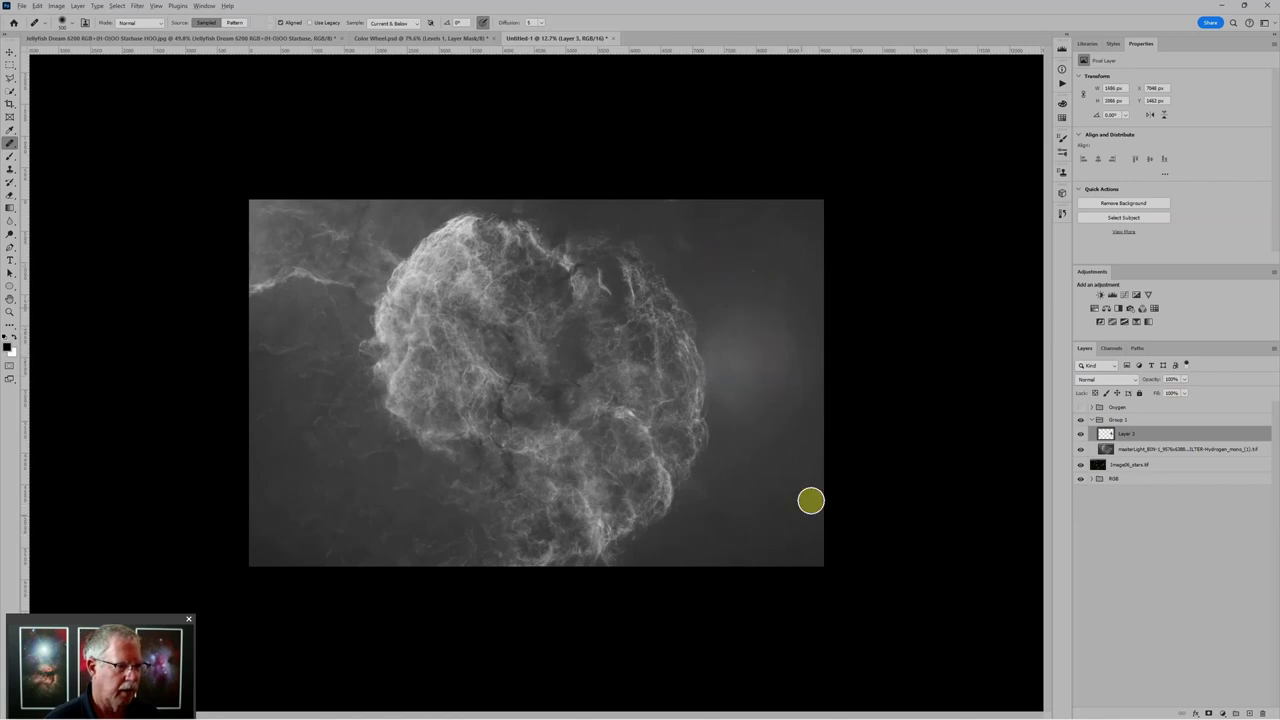
mouse_move(760, 431)
mouse_down()
mouse_move(768, 363)
mouse_move(765, 375)
mouse_move(726, 327)
mouse_move(750, 410)
mouse_up()
alt+click(771, 462)
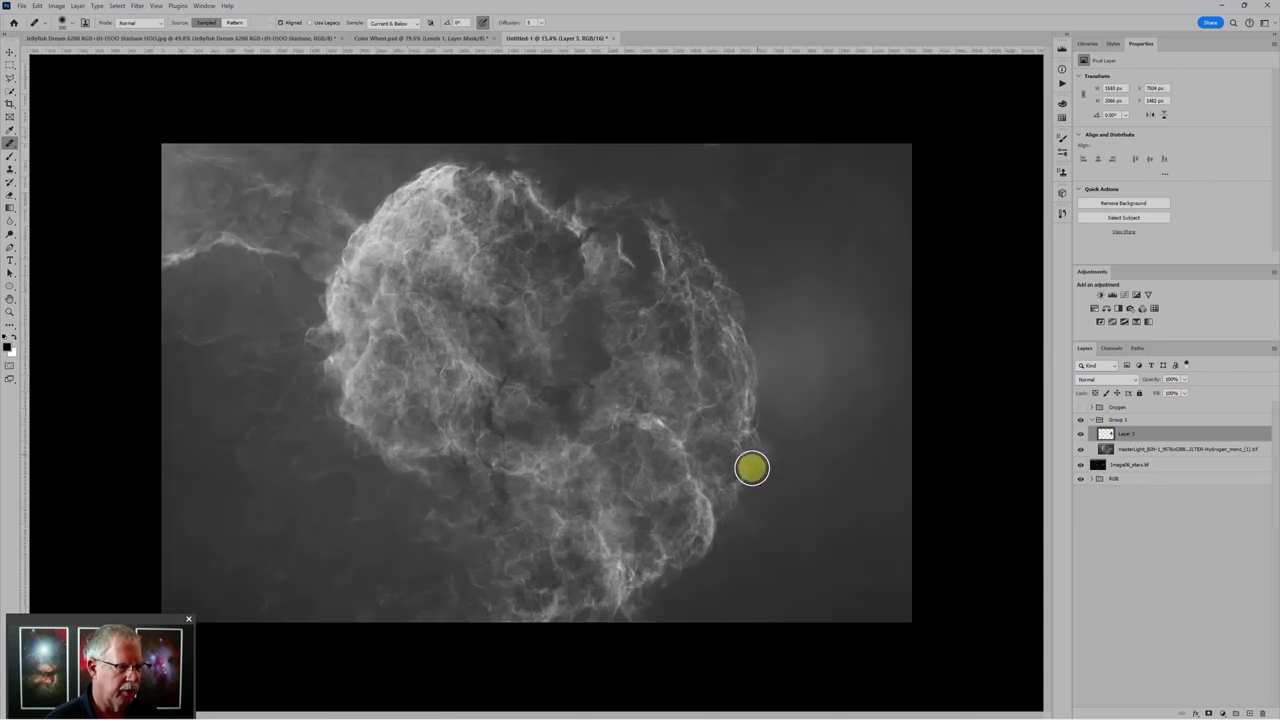
Step: Heal the leftover glow using background sampled above it, and compare the Hydrogen image with and without Layer 3
key(ctrl+plus)
alt+click(809, 245)
mouse_move(814, 323)
mouse_down()
mouse_move(806, 232)
mouse_move(823, 260)
mouse_move(828, 420)
mouse_move(801, 263)
mouse_move(827, 380)
mouse_move(823, 321)
mouse_move(862, 361)
mouse_move(843, 291)
mouse_move(845, 341)
mouse_move(828, 333)
mouse_move(813, 436)
mouse_up()
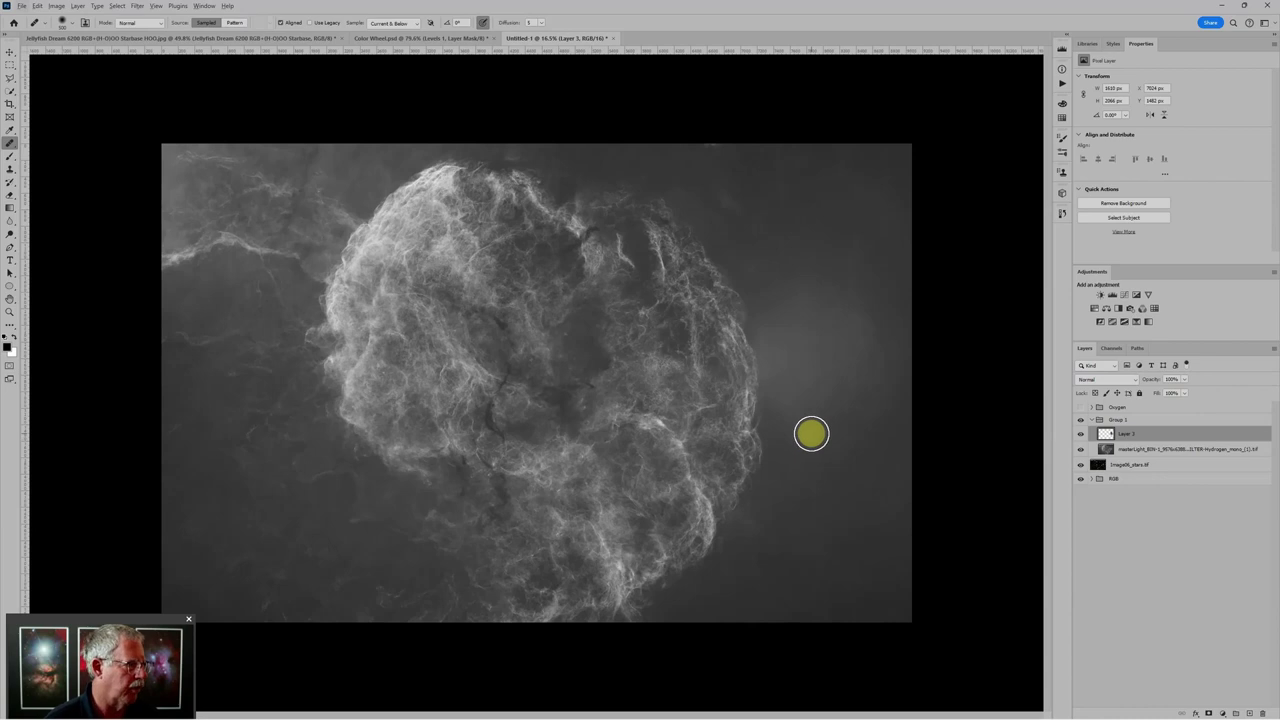
click(1081, 437)
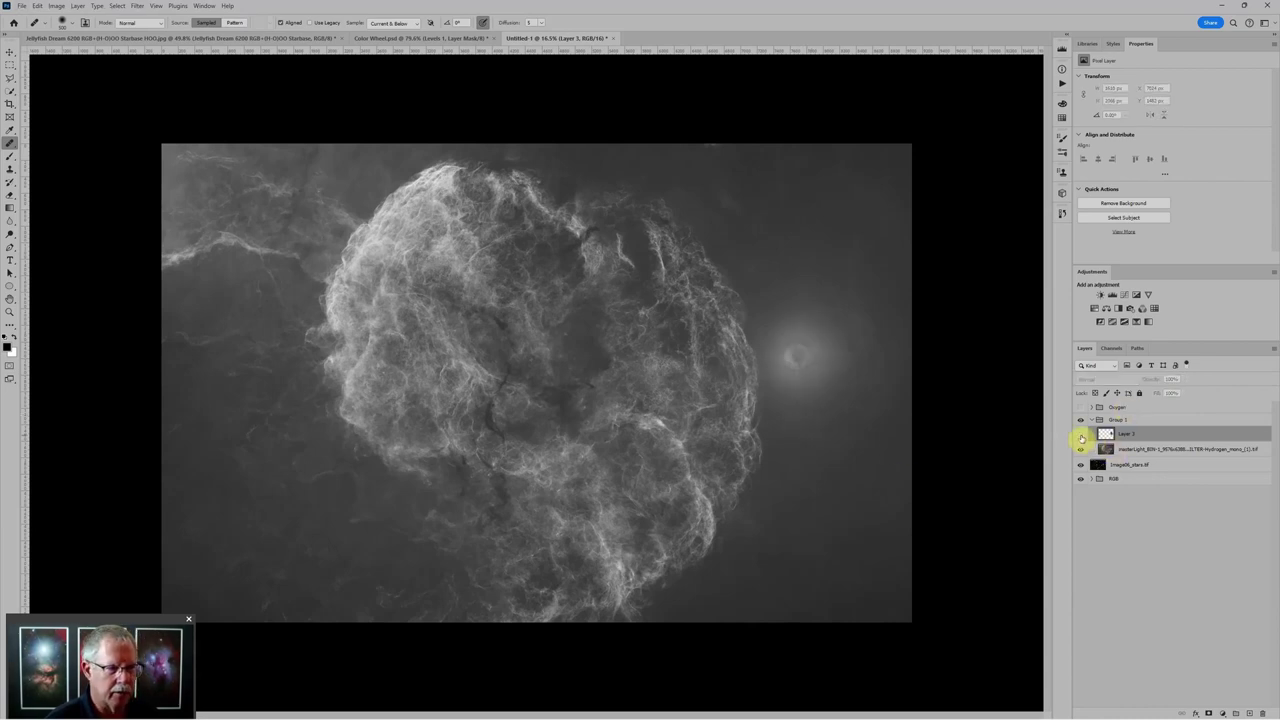
click(1081, 437)
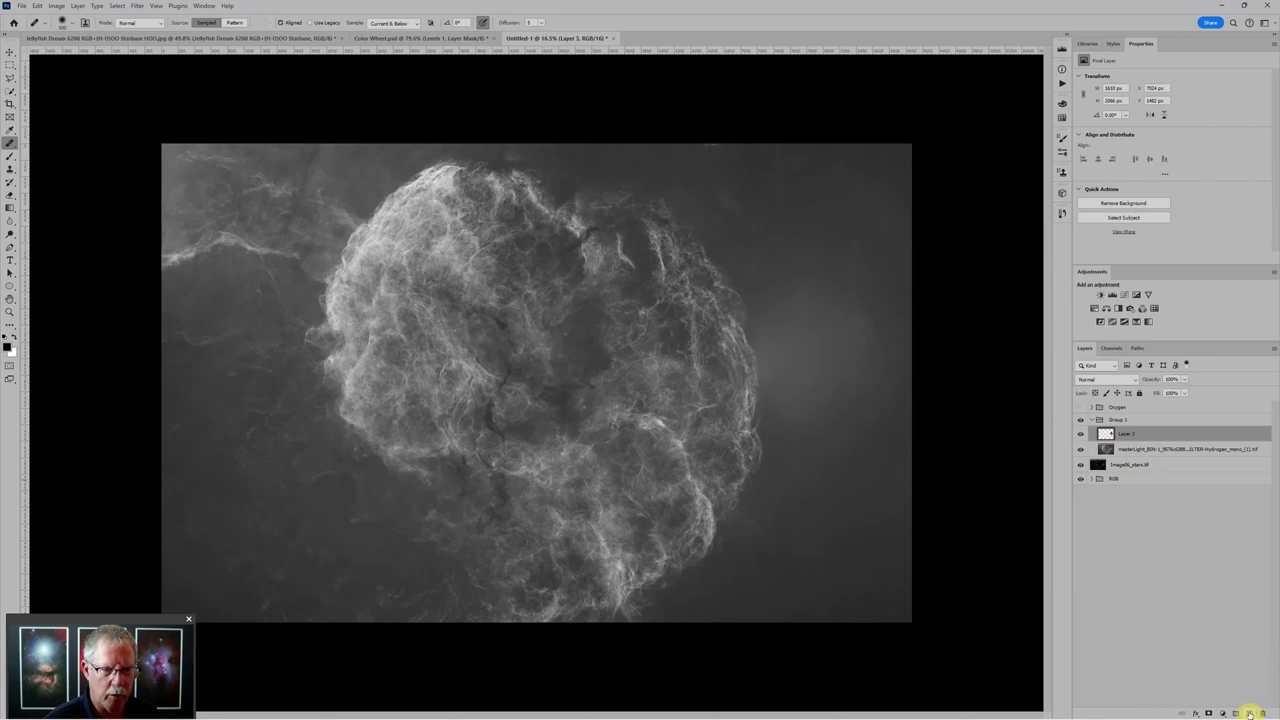
Step: Add a new layer above Layer 3 with the Soft Light blend mode
click(1249, 713)
click(1109, 381)
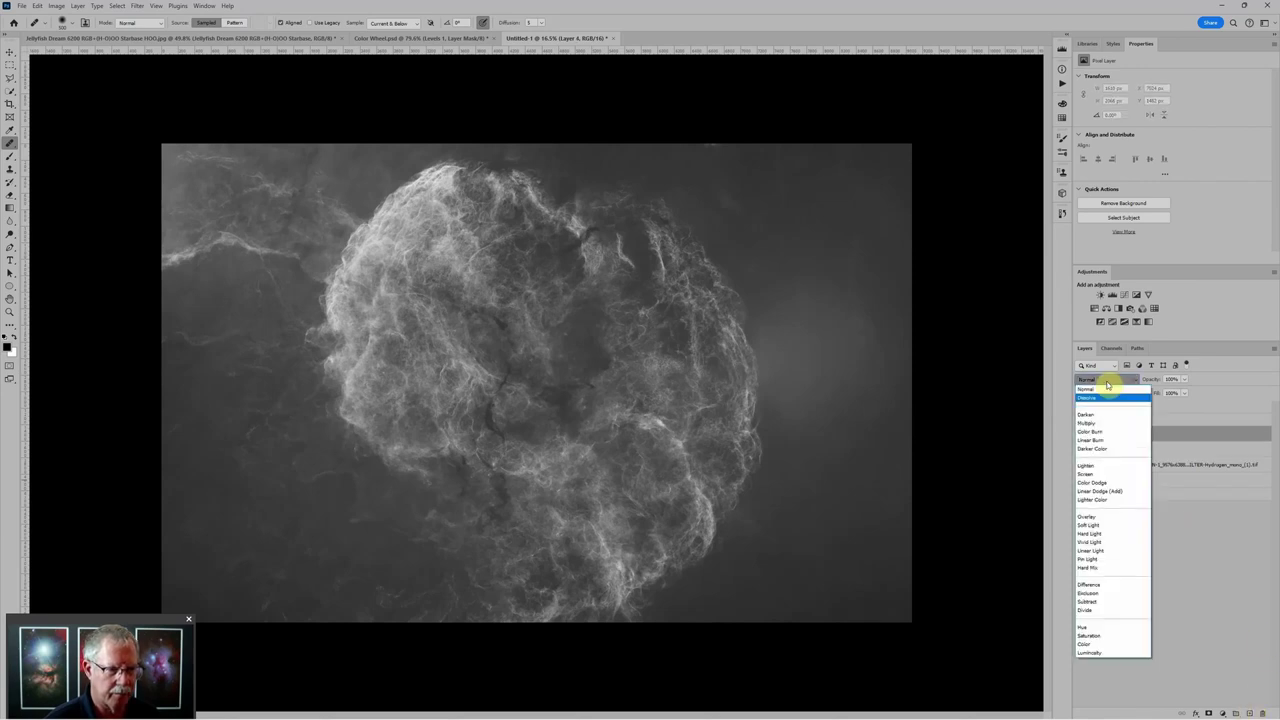
click(1095, 527)
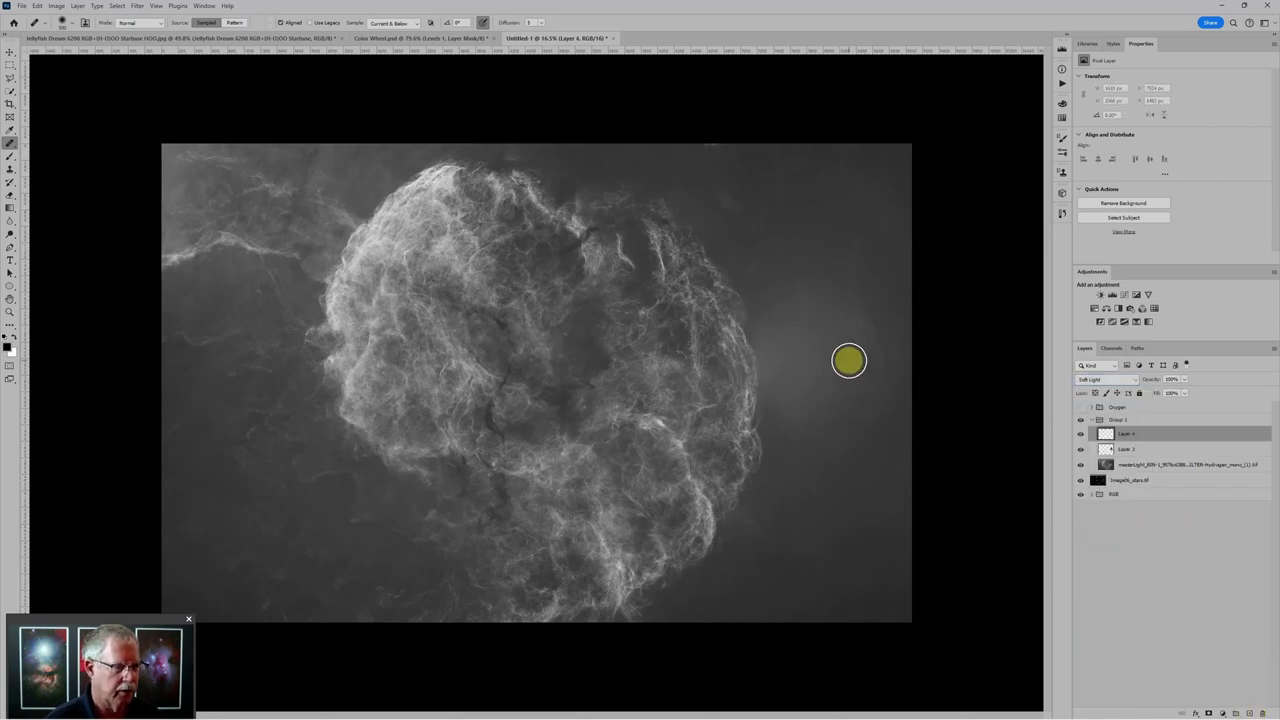
Step: Darken the faint glow to the right of the nebula on the Soft Light layer with an enlarged black brush at 10% opacity
key(b)
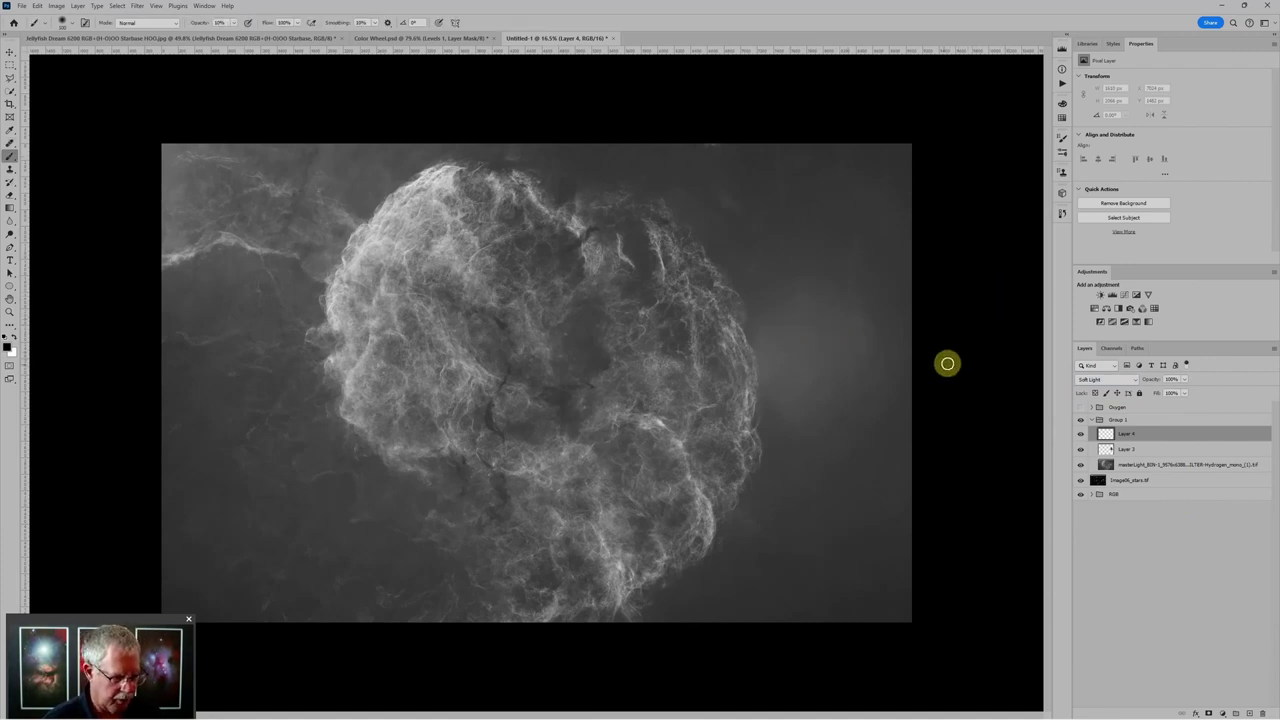
key(bracketright)
key(bracketright)
key(bracketright)
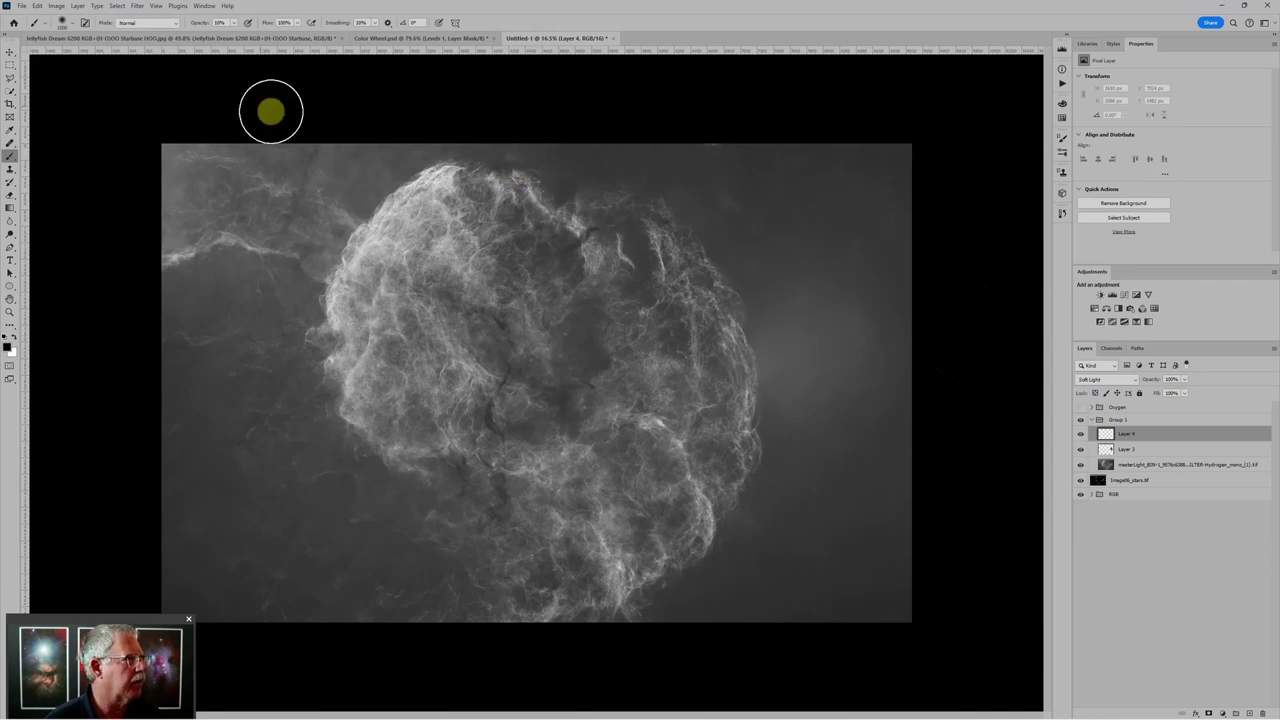
mouse_move(795, 311)
mouse_down()
mouse_move(779, 378)
mouse_move(804, 402)
mouse_move(829, 310)
mouse_move(850, 364)
mouse_move(852, 351)
mouse_move(835, 367)
mouse_move(795, 302)
mouse_move(784, 381)
mouse_move(773, 353)
mouse_move(787, 389)
mouse_move(804, 408)
mouse_move(831, 407)
mouse_move(834, 366)
mouse_move(813, 338)
mouse_move(786, 345)
mouse_move(812, 421)
mouse_move(793, 433)
mouse_move(761, 336)
mouse_move(813, 499)
mouse_move(833, 352)
mouse_move(781, 393)
mouse_move(784, 406)
mouse_move(793, 290)
mouse_move(750, 224)
mouse_up()
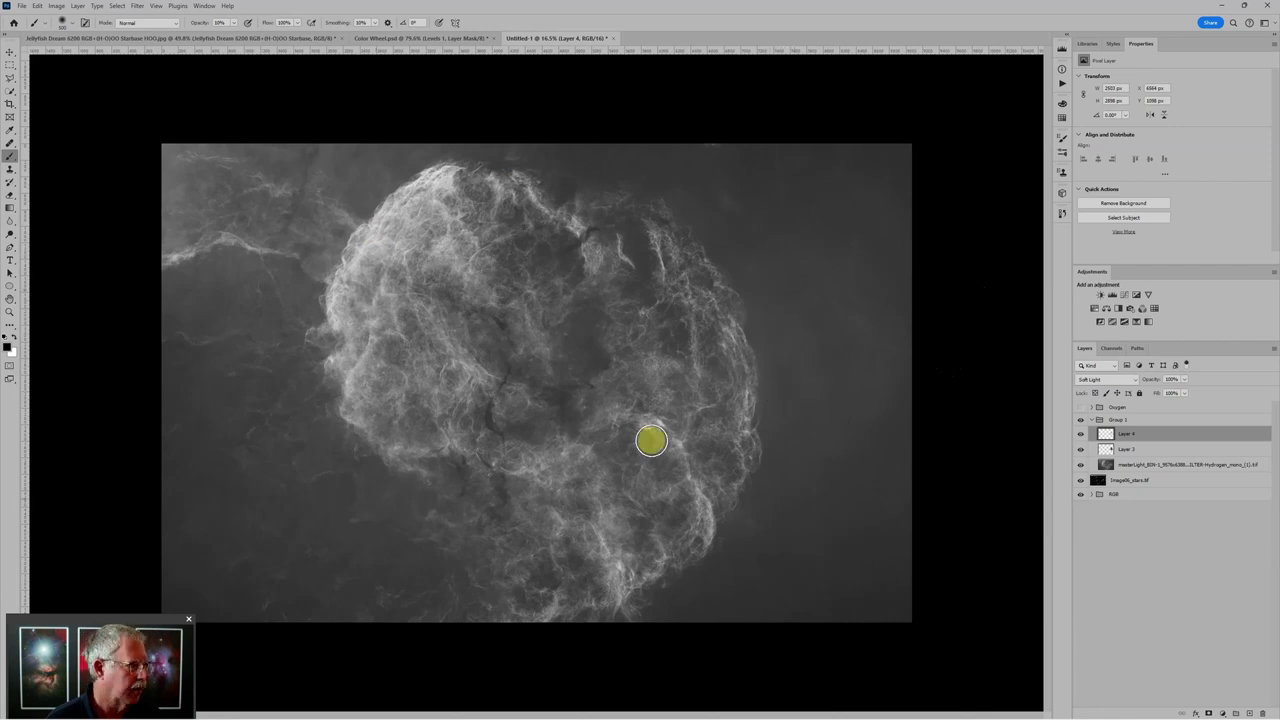
Step: Even out the Hydrogen background by darkening the upper-left area in black and lightening the right side in white
key(ctrl+plus)
mouse_move(278, 259)
mouse_down()
mouse_move(400, 534)
mouse_move(766, 651)
mouse_move(726, 597)
mouse_move(322, 541)
mouse_move(214, 137)
mouse_move(246, 172)
mouse_move(183, 187)
mouse_up()
key(ctrl+minus)
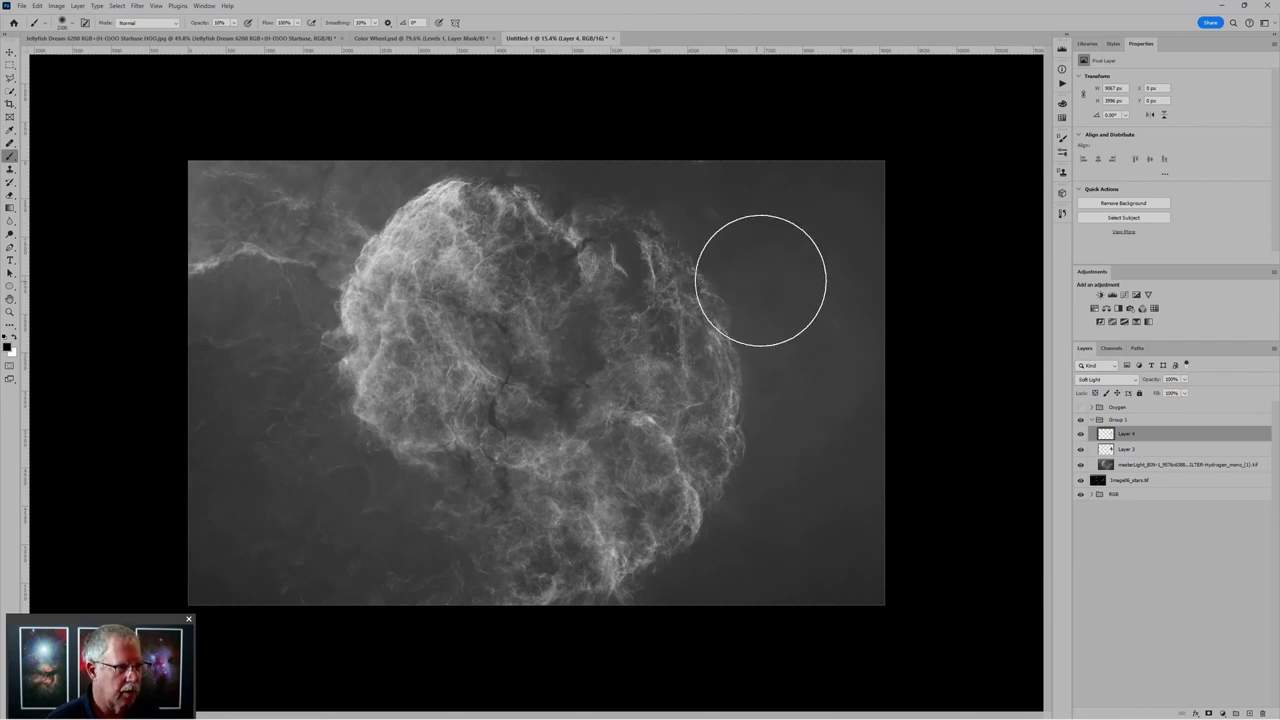
click(771, 287)
key(x)
mouse_move(771, 289)
mouse_down()
mouse_move(837, 552)
mouse_move(809, 372)
mouse_move(769, 290)
mouse_move(889, 598)
mouse_move(909, 698)
mouse_move(824, 465)
mouse_move(793, 476)
mouse_move(797, 368)
mouse_move(794, 440)
mouse_move(768, 378)
mouse_move(952, 615)
mouse_move(915, 587)
mouse_move(803, 389)
mouse_move(775, 377)
mouse_move(925, 467)
mouse_up()
scroll(925, 467, down, 1)
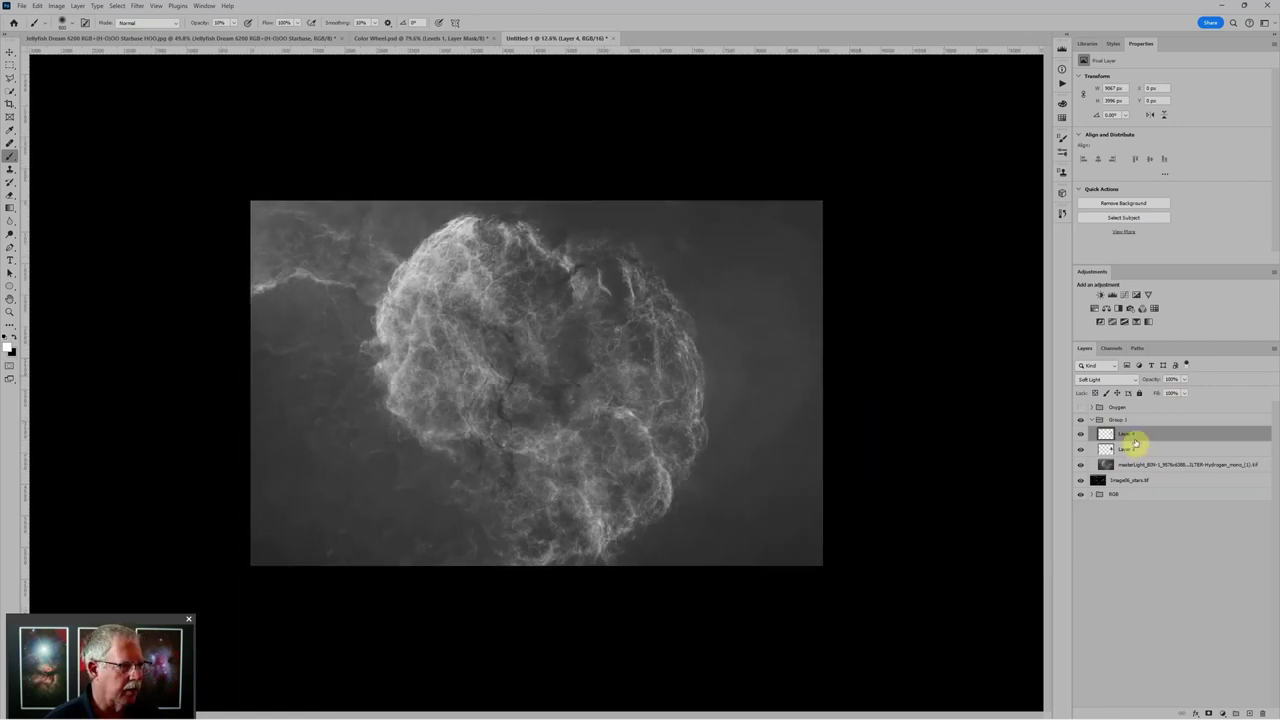
Step: Rename Group 1 as Hydrogen and add a Levels adjustment in it with input black 30 and input white 242
click(1121, 420)
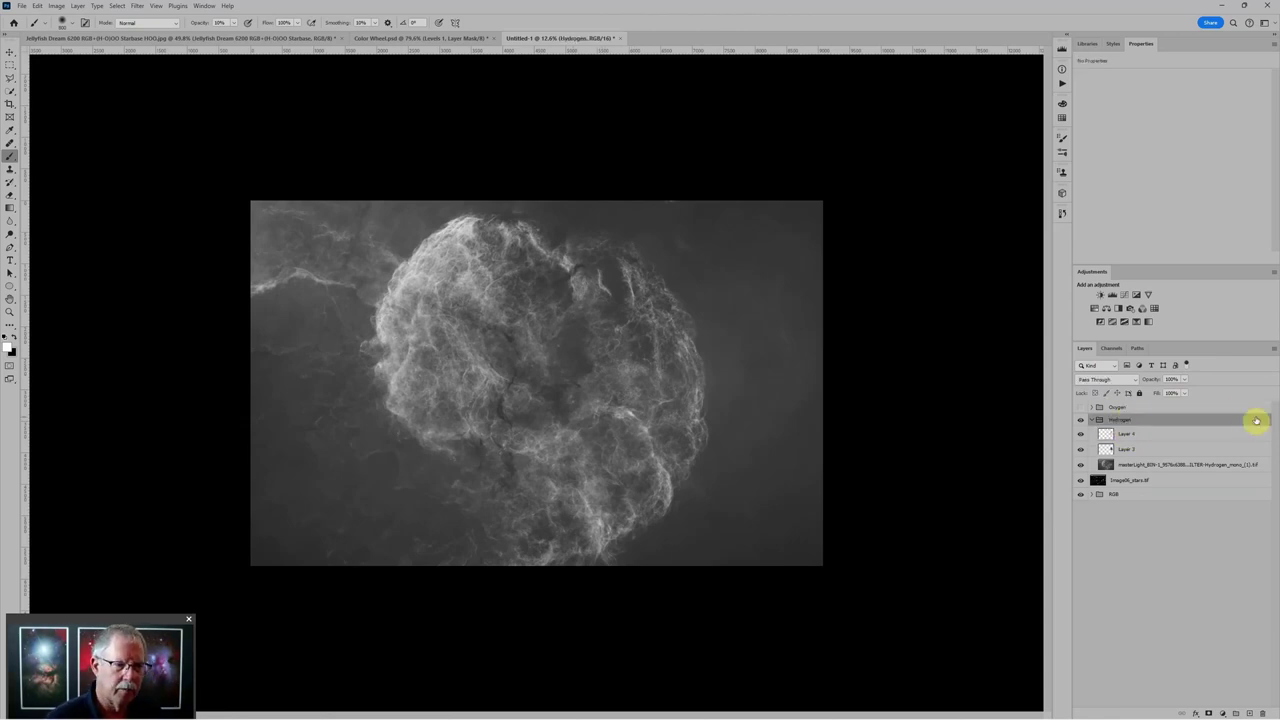
click(1113, 294)
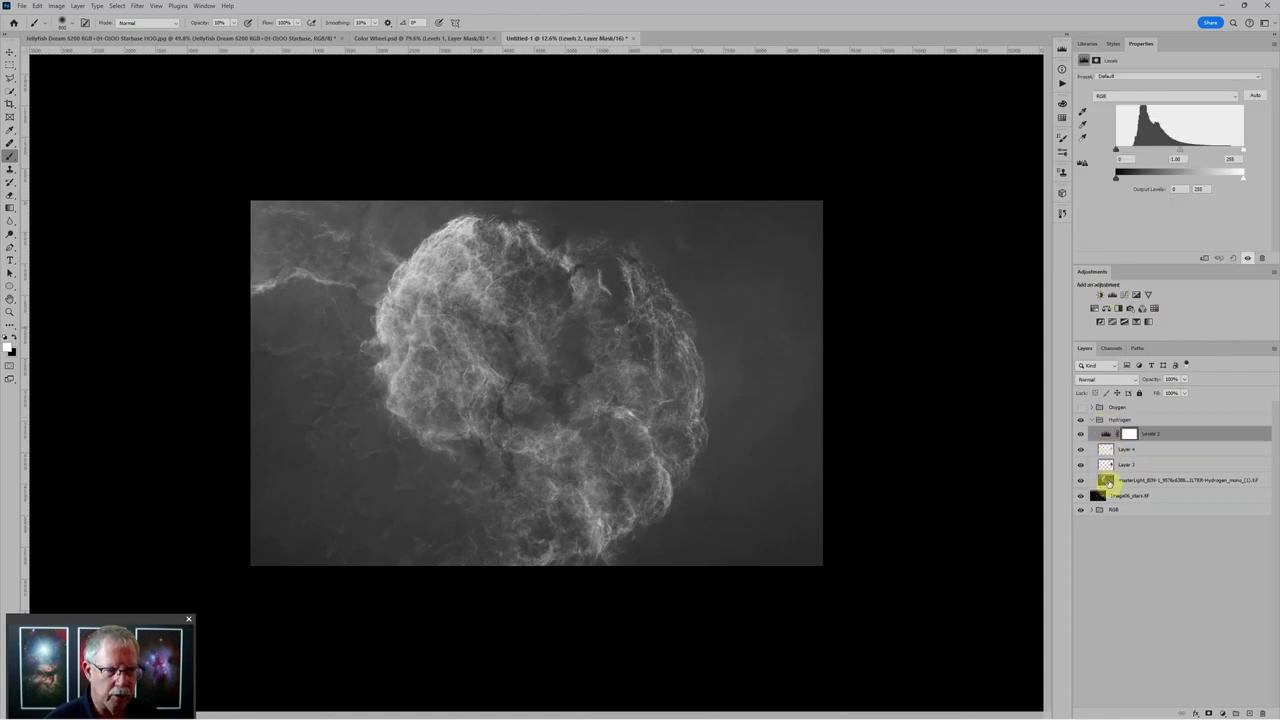
drag(1118, 155, 1132, 156)
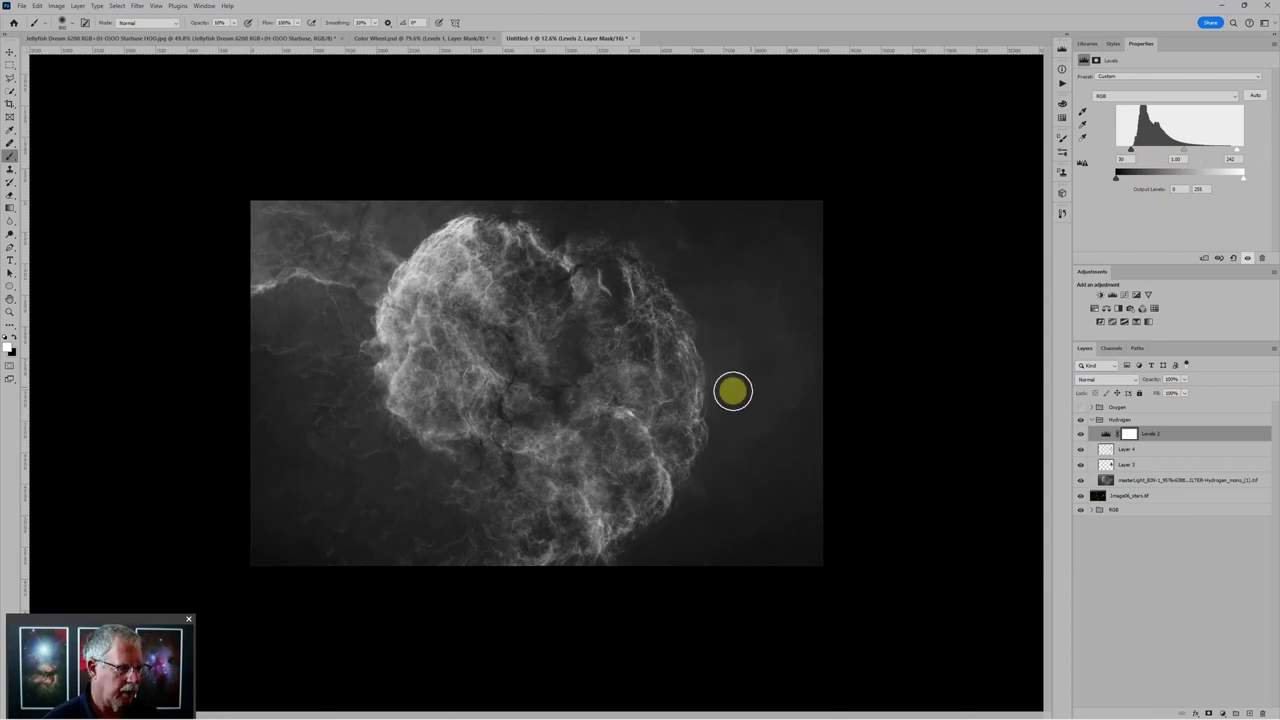
scroll(733, 390, down, 1)
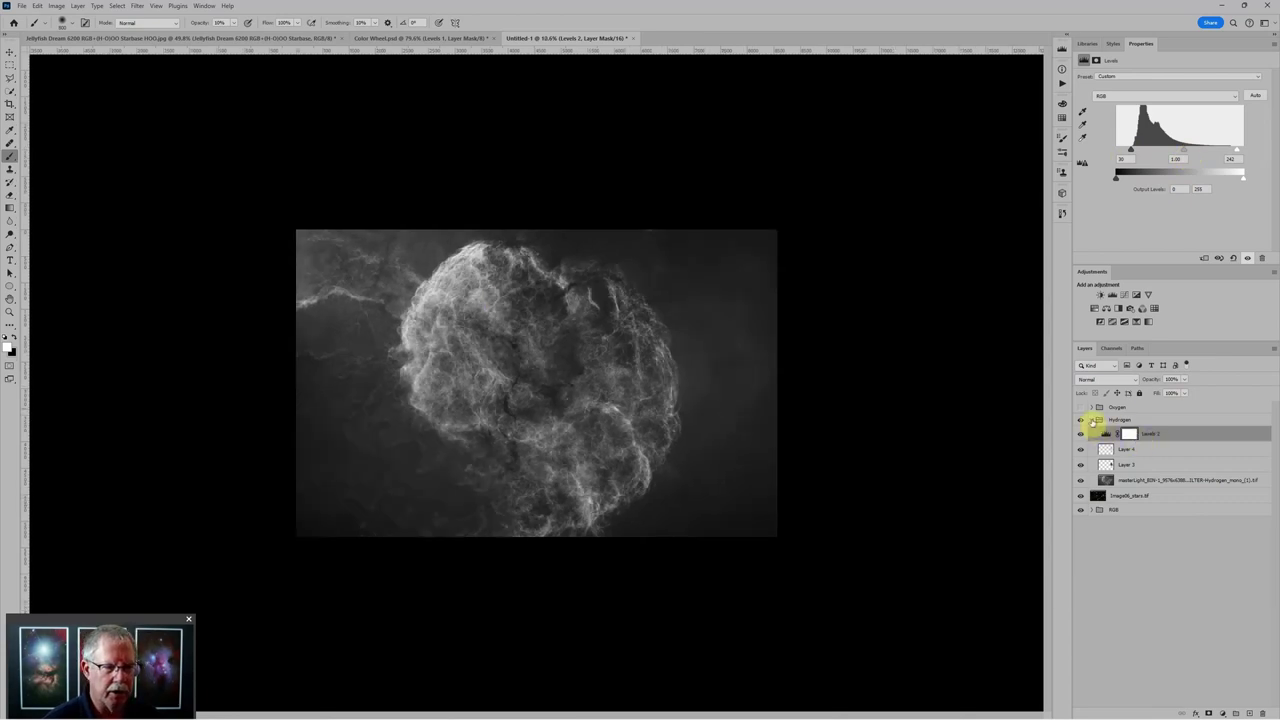
Step: Collapse the Hydrogen group, show the Oxygen group, and add a Levels adjustment above its Layer 2 with raised blacks and input white 243
click(1094, 421)
click(1081, 408)
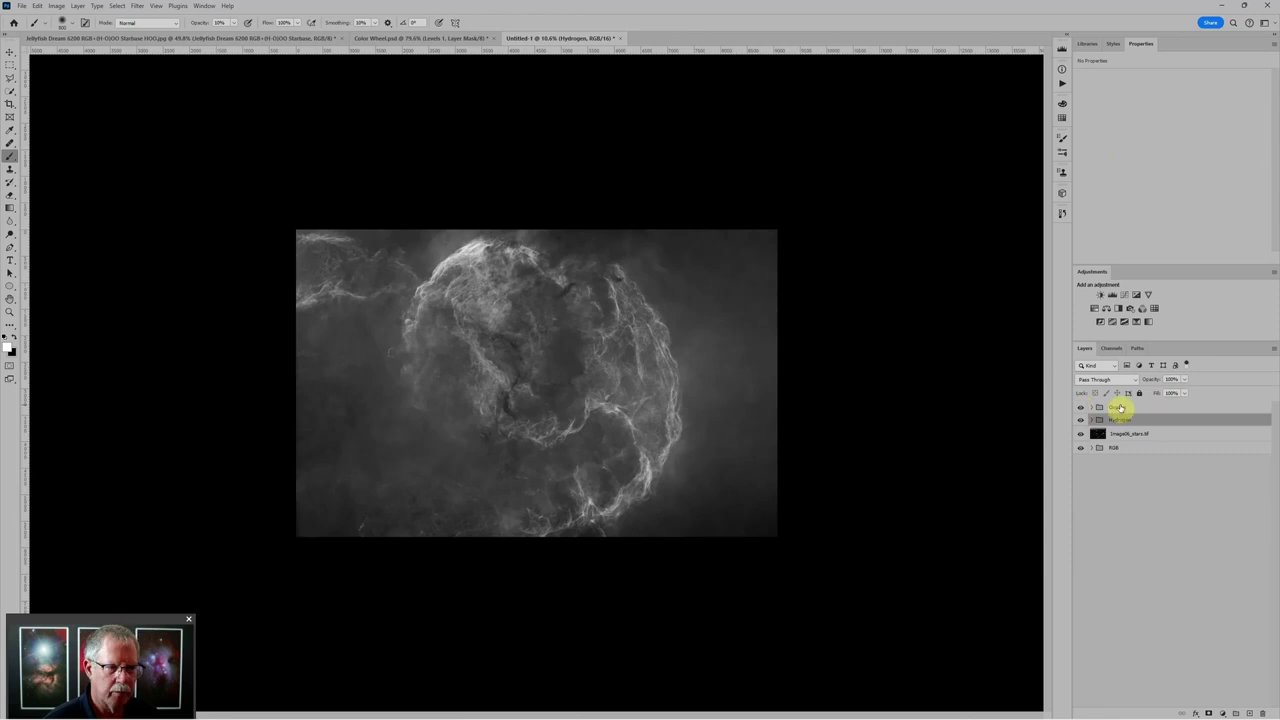
click(1093, 408)
click(1123, 422)
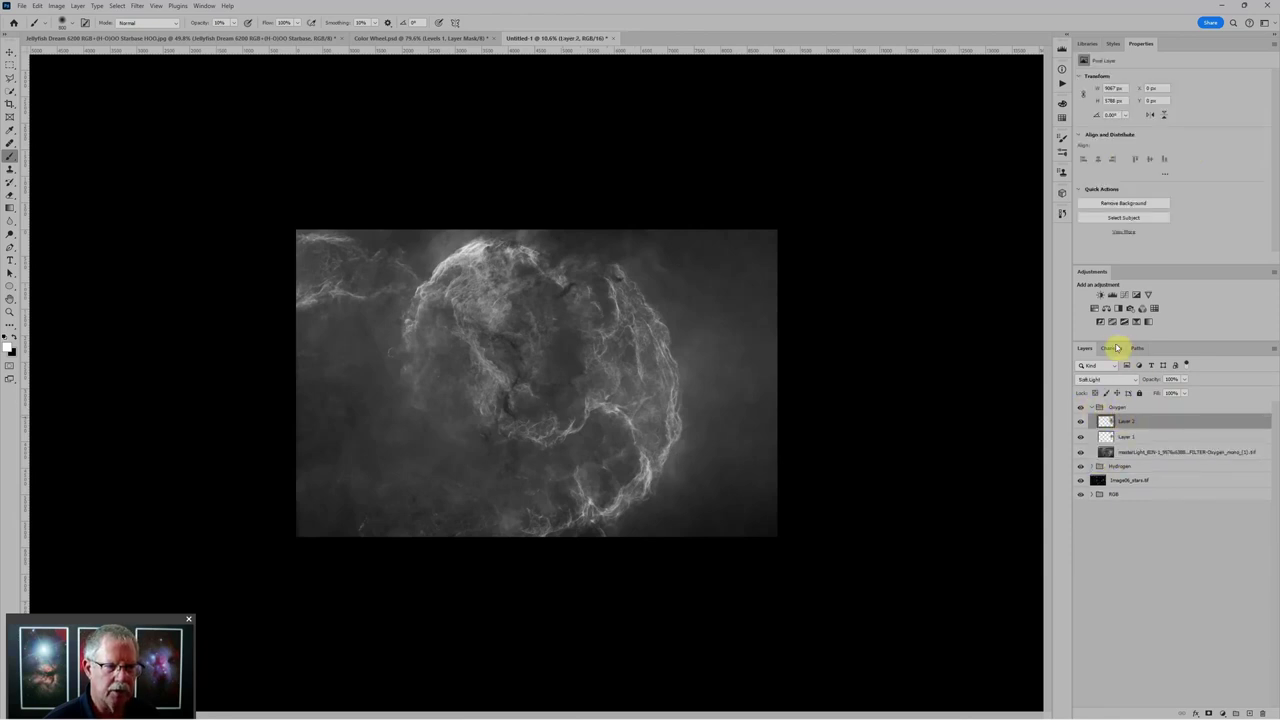
click(1110, 298)
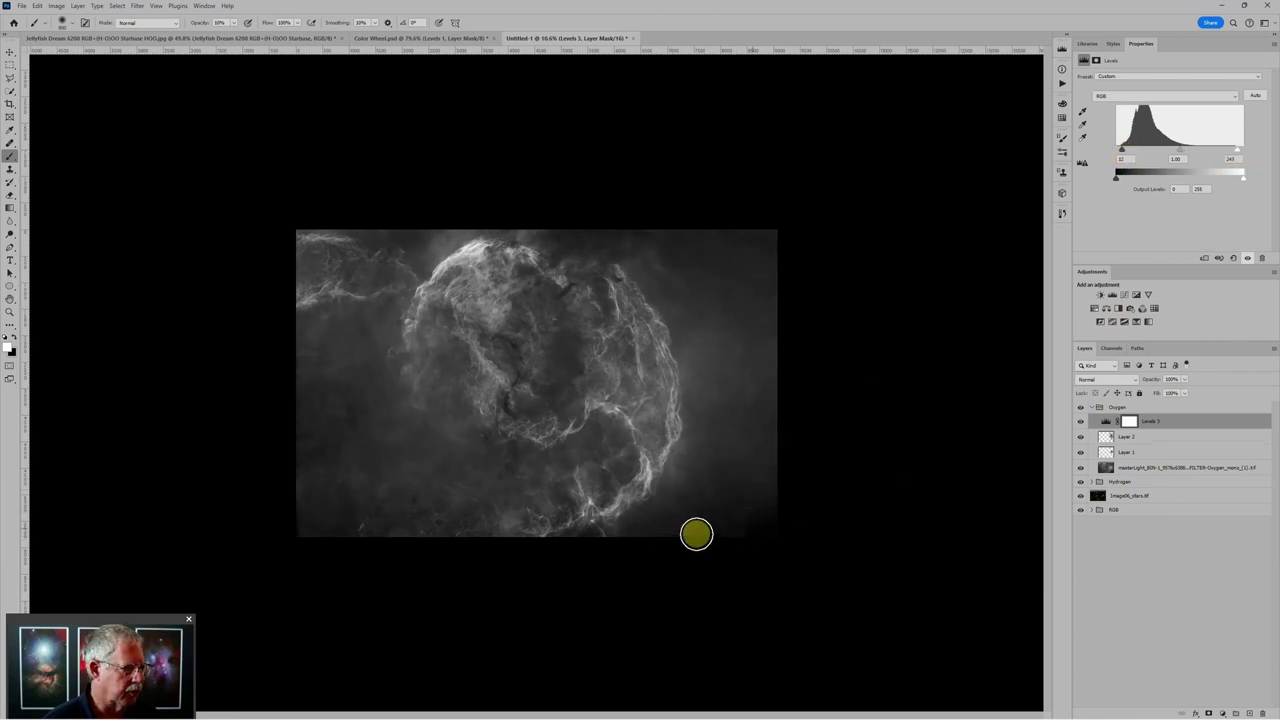
Step: Lighten the overly dark lower-right corner of the Oxygen image on Layer 2 with an enlarged white brush
click(1107, 438)
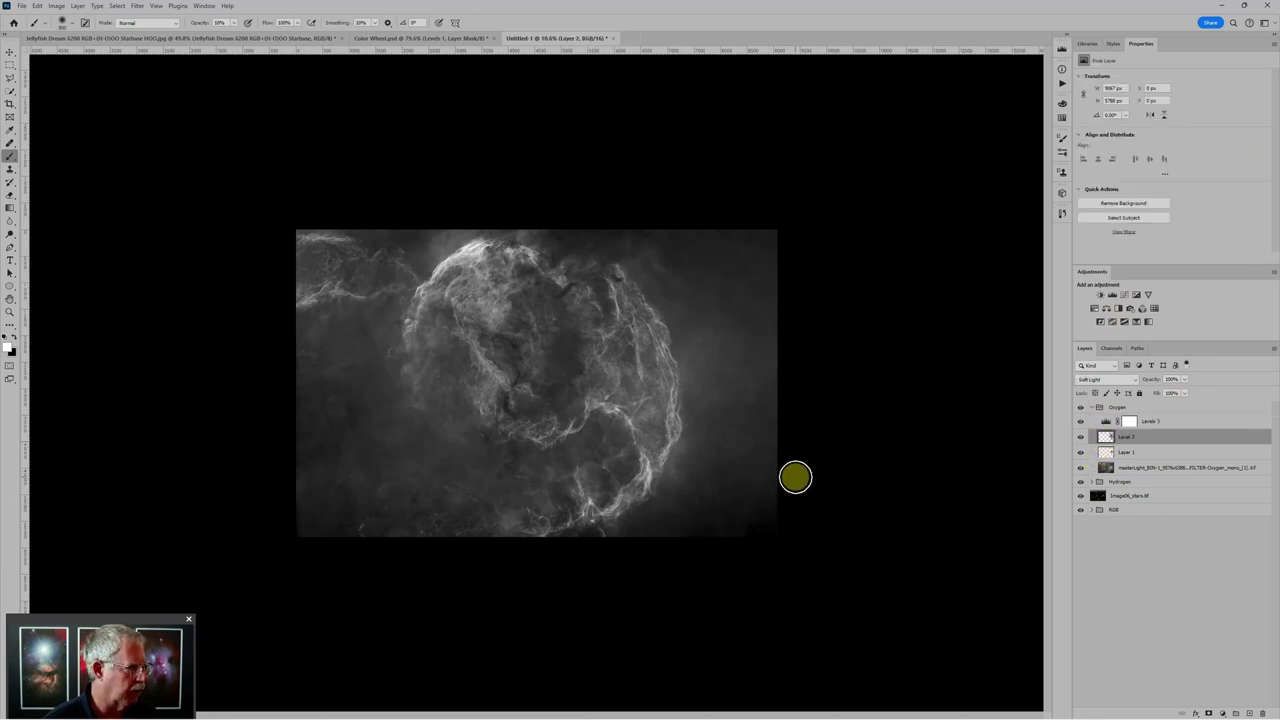
key(bracketright)
key(bracketright)
key(bracketright)
key(bracketright)
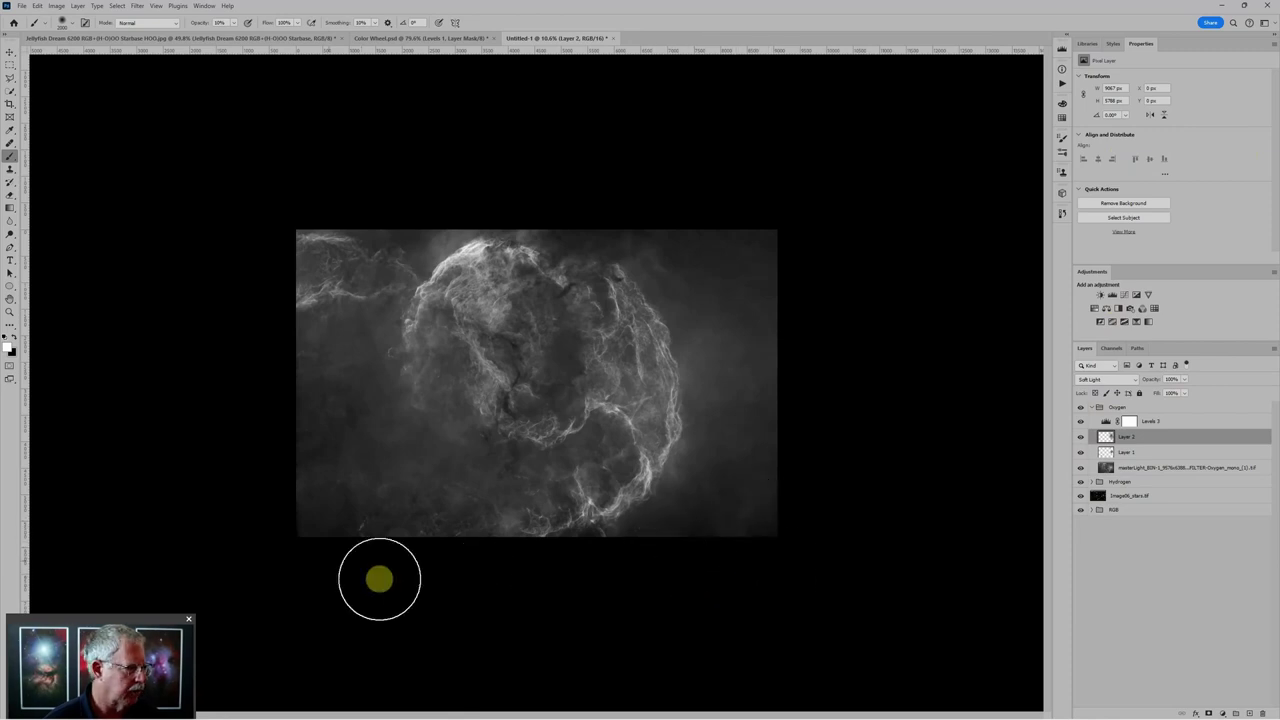
key(ctrl+minus)
key(ctrl+minus)
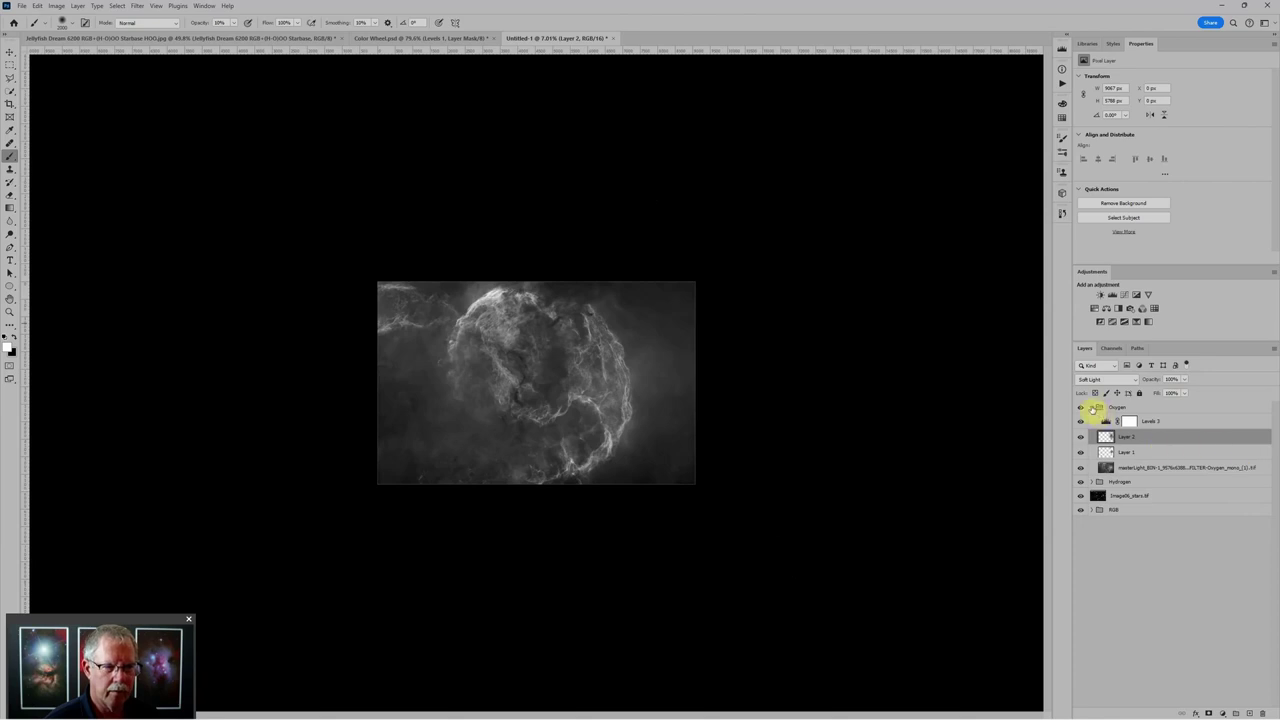
Step: Collapse the Oxygen group, hide the Oxygen and Hydrogen groups, and place the stars layer in a new group named Star
click(1093, 409)
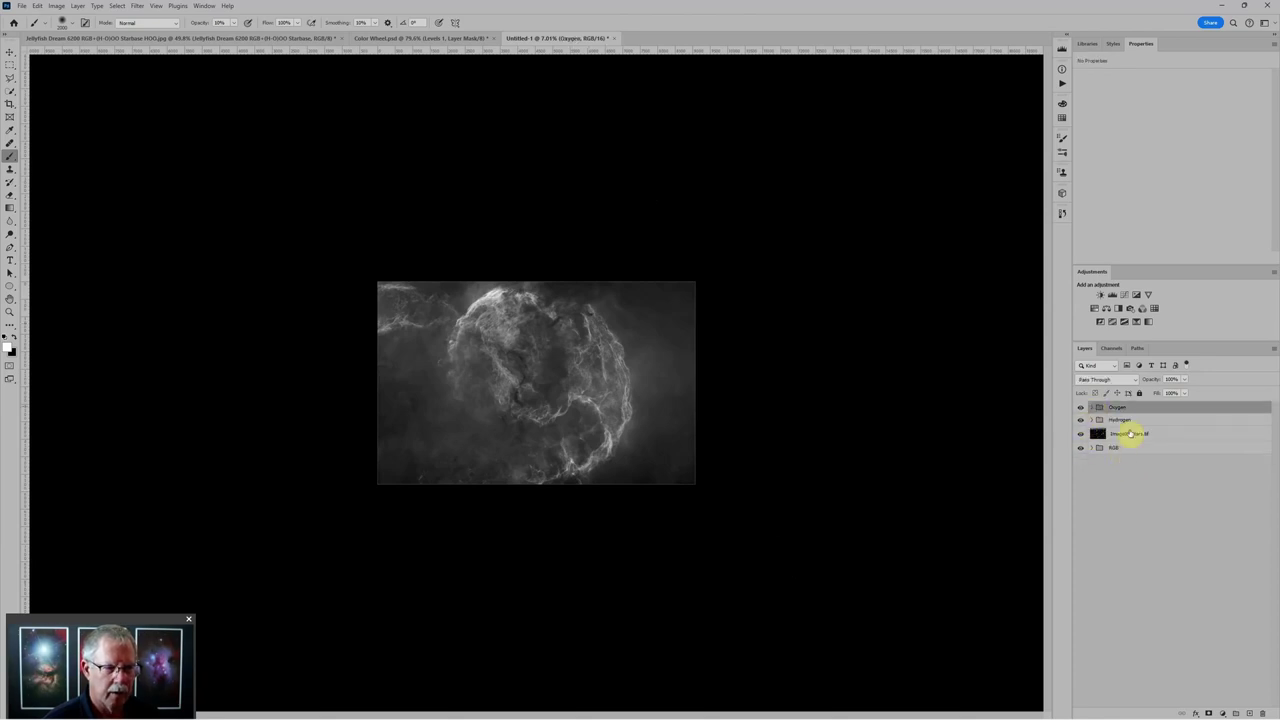
click(1130, 433)
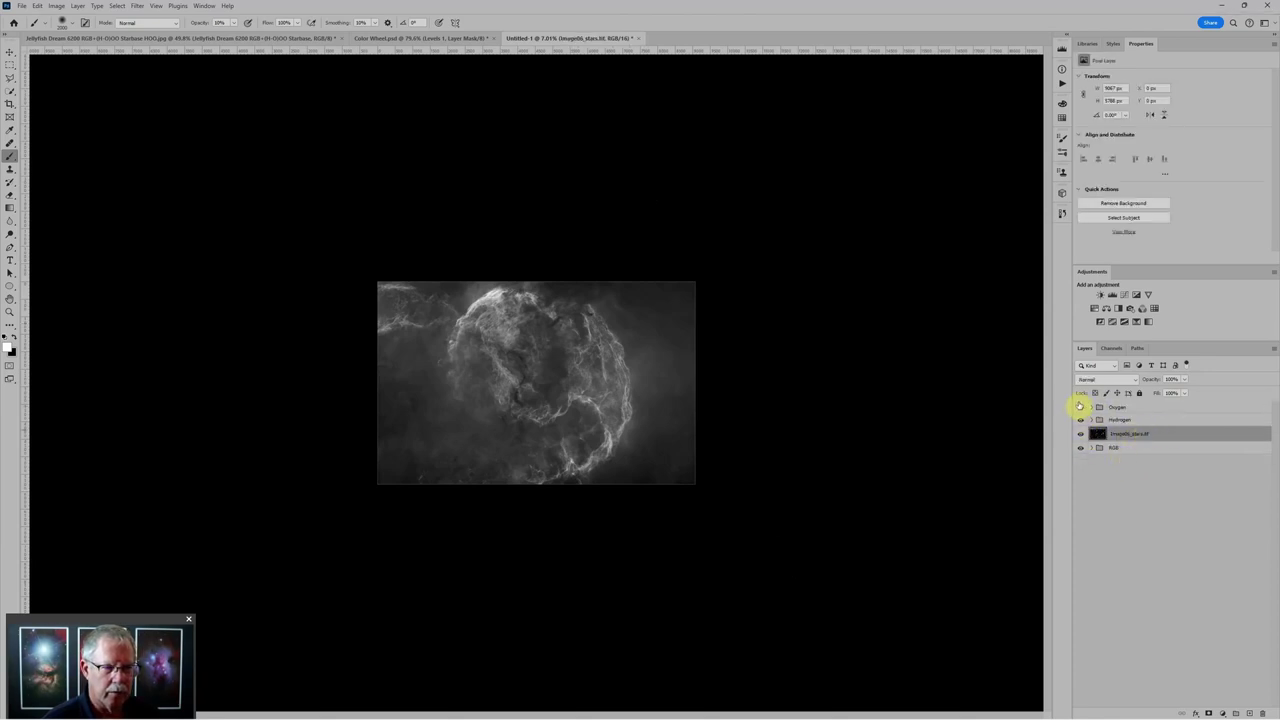
drag(1080, 408, 1081, 424)
key(ctrl+plus)
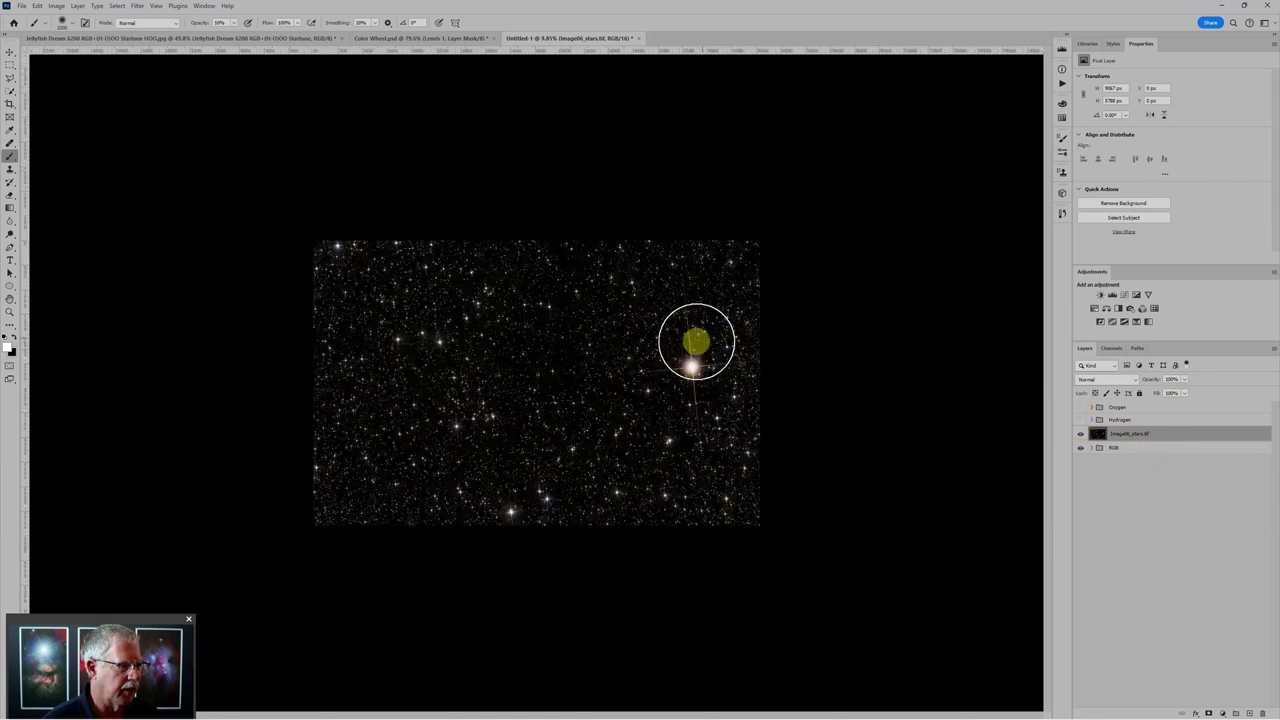
key(ctrl+g)
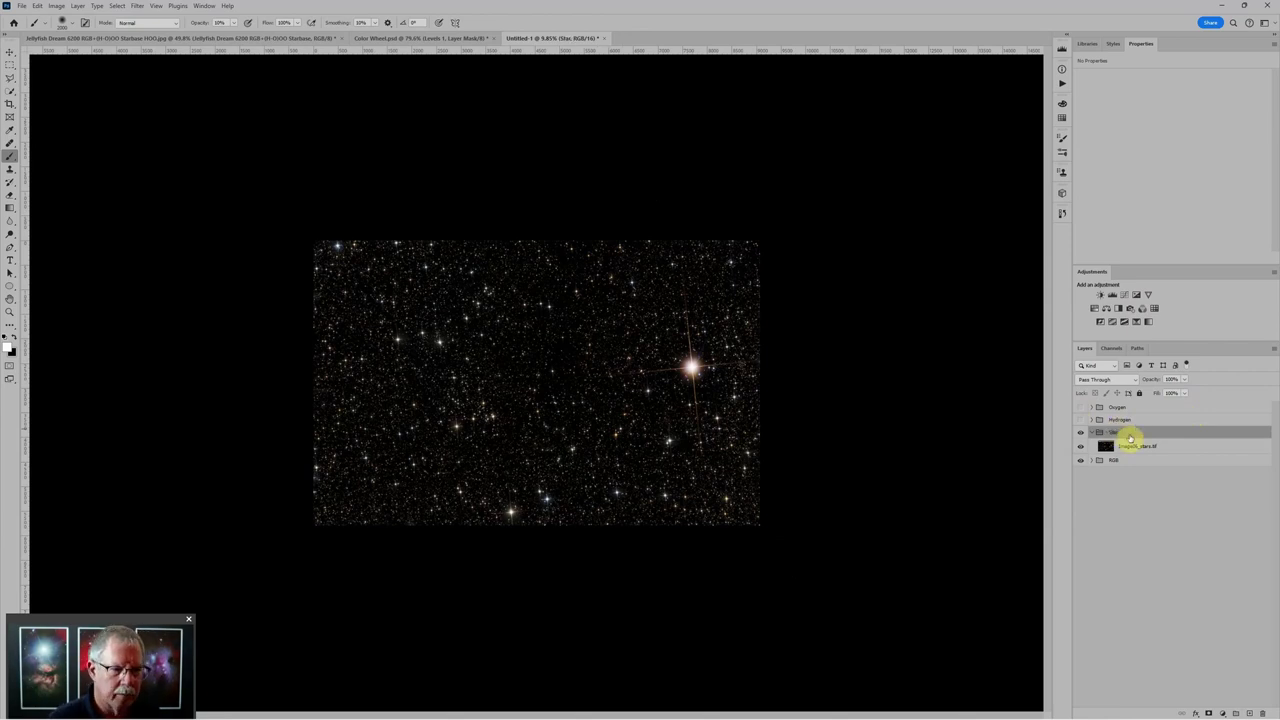
Step: Dim the stars with a Levels adjustment in the Star group, using midtone 0.63 and a slightly reduced output white
key(ctrl+plus)
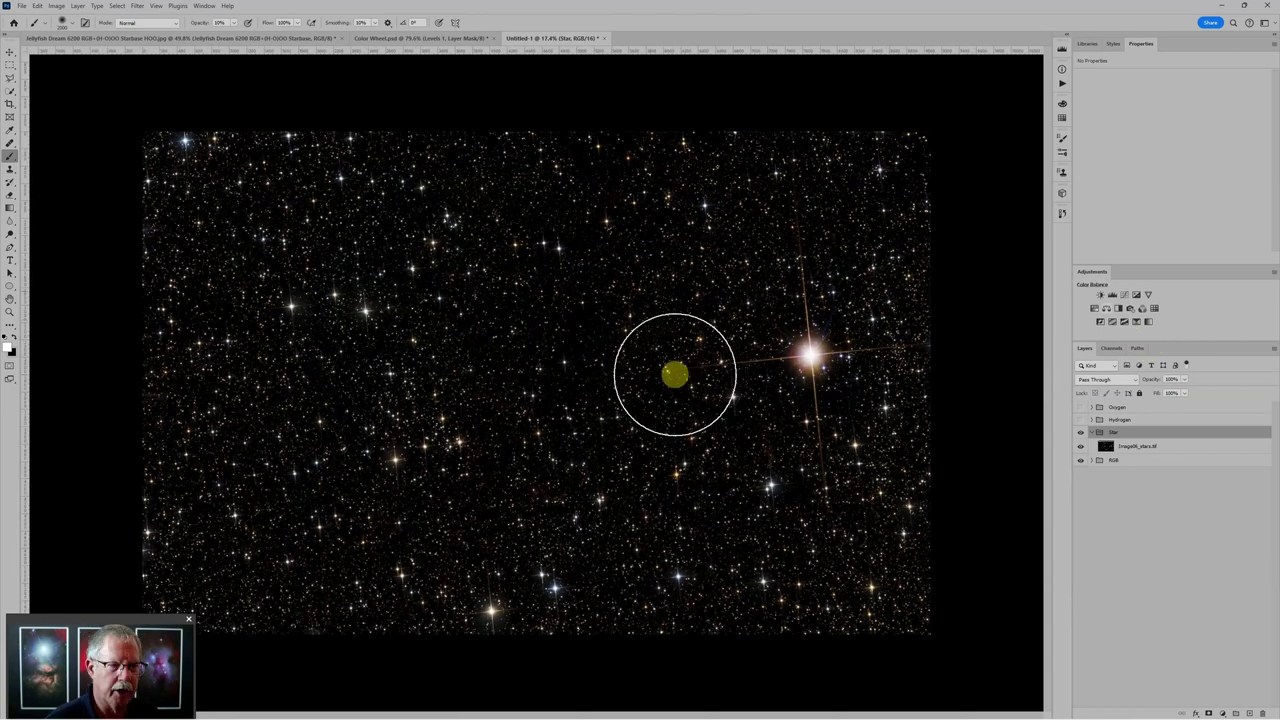
click(1113, 295)
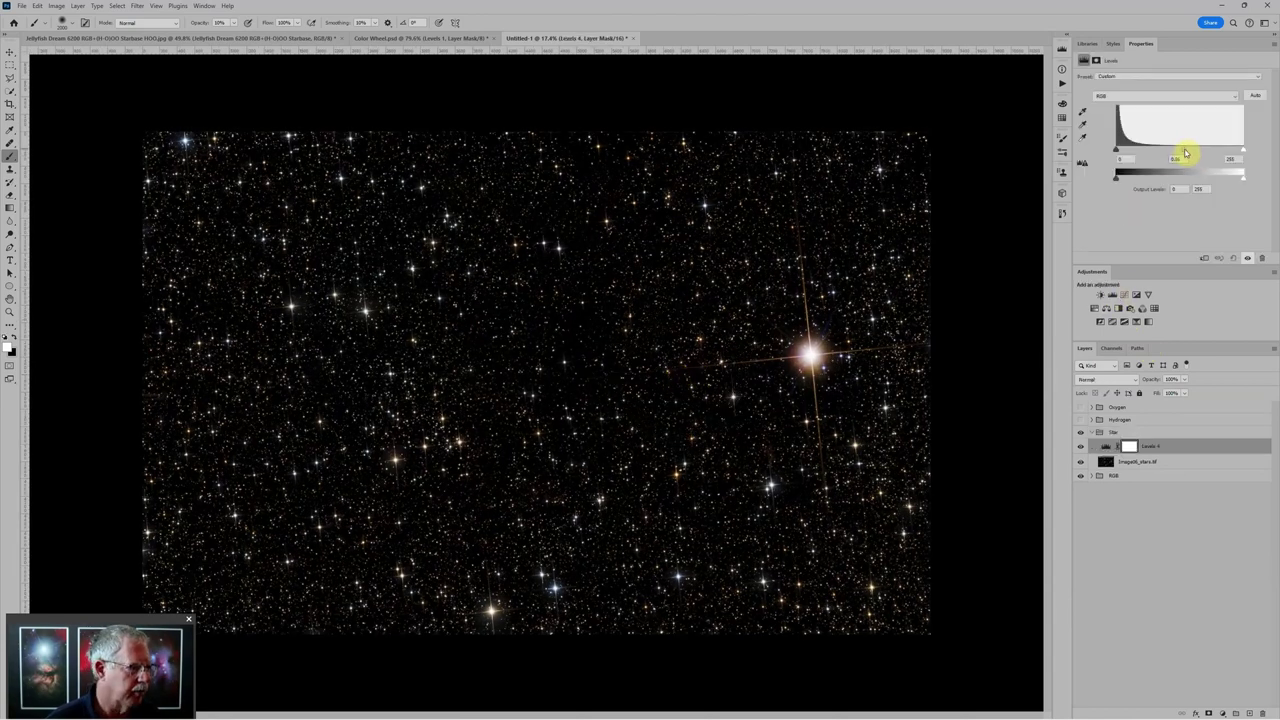
drag(1185, 153, 1201, 153)
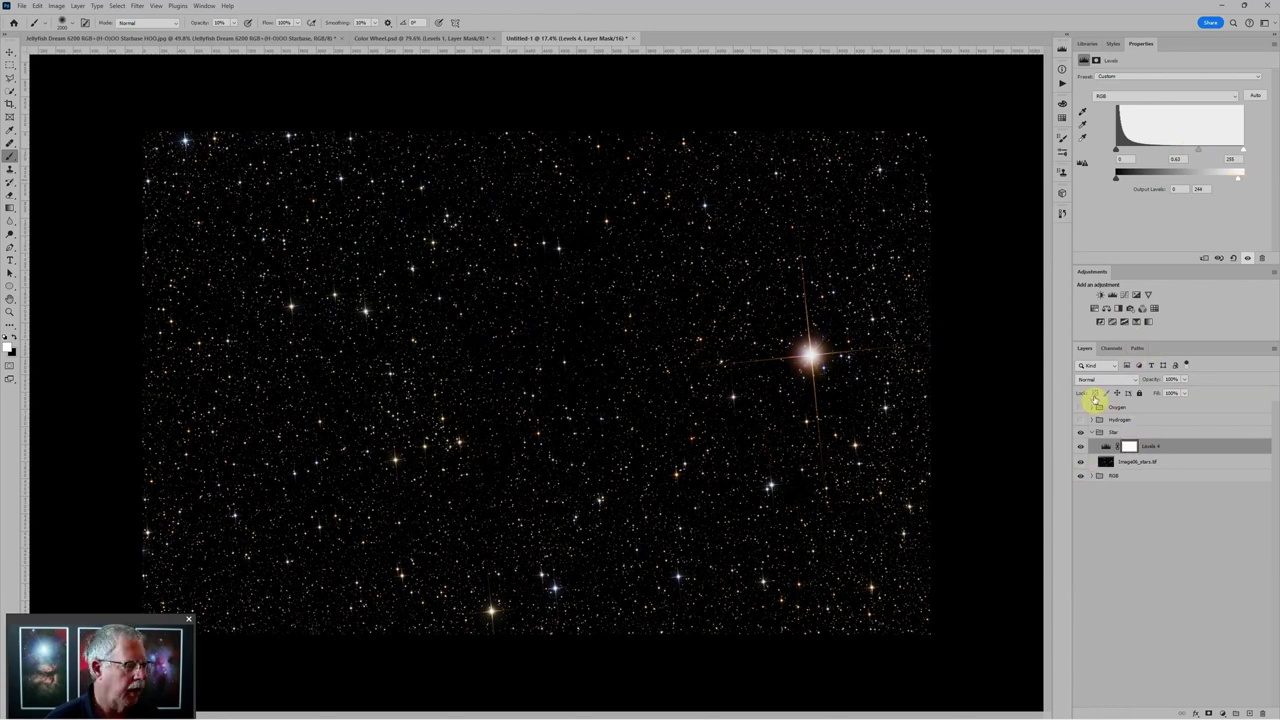
Step: Add a Hue/Saturation adjustment to the Star group and reduce the Reds saturation to about -66
click(1095, 308)
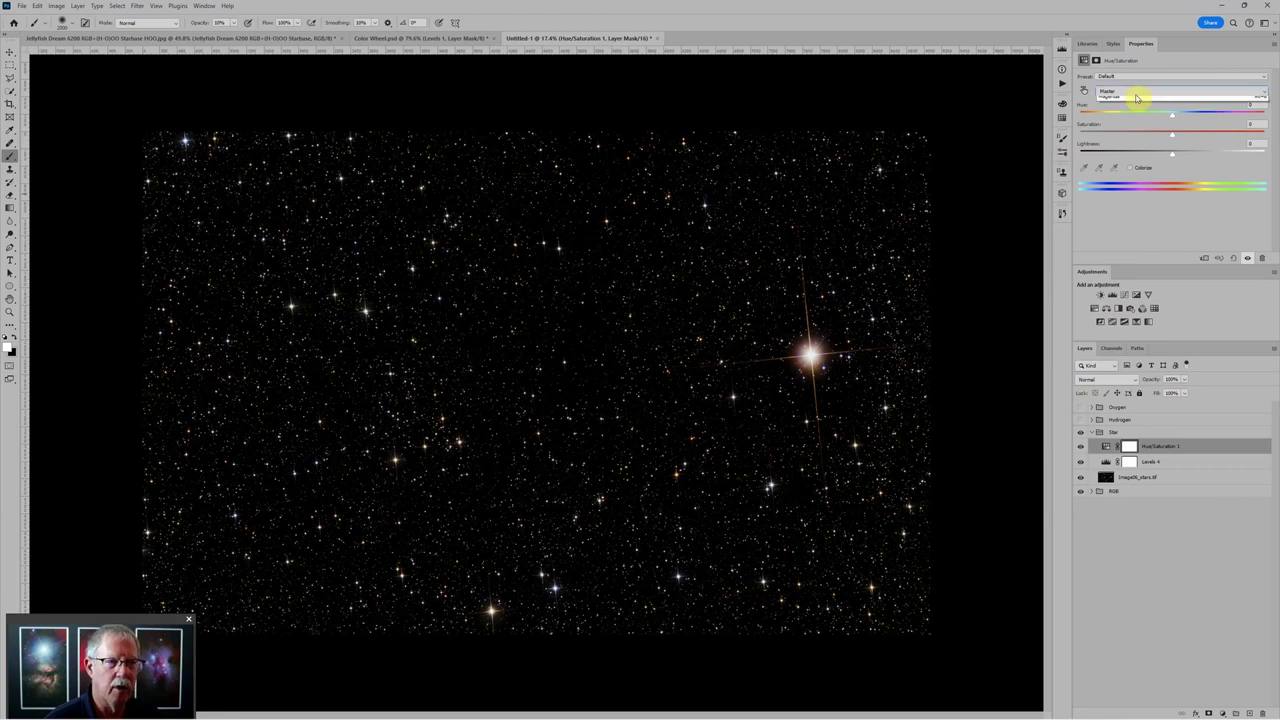
click(1136, 97)
click(1144, 120)
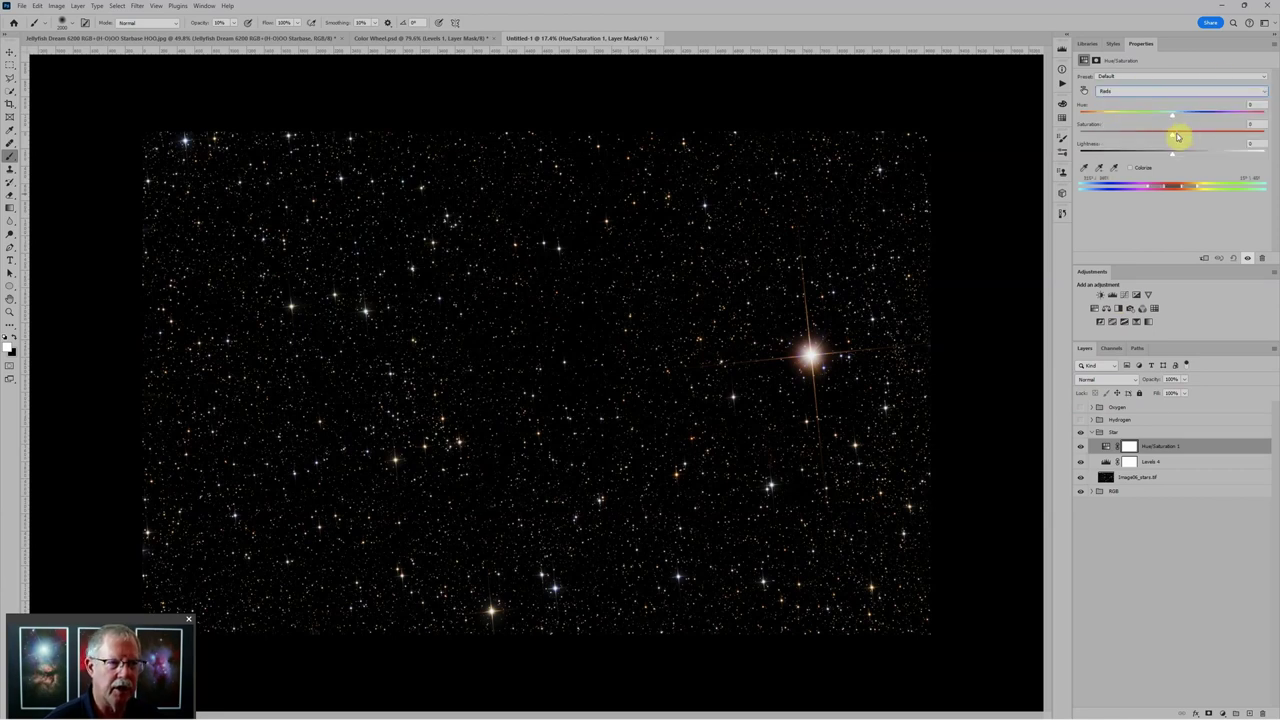
drag(1177, 134, 1095, 140)
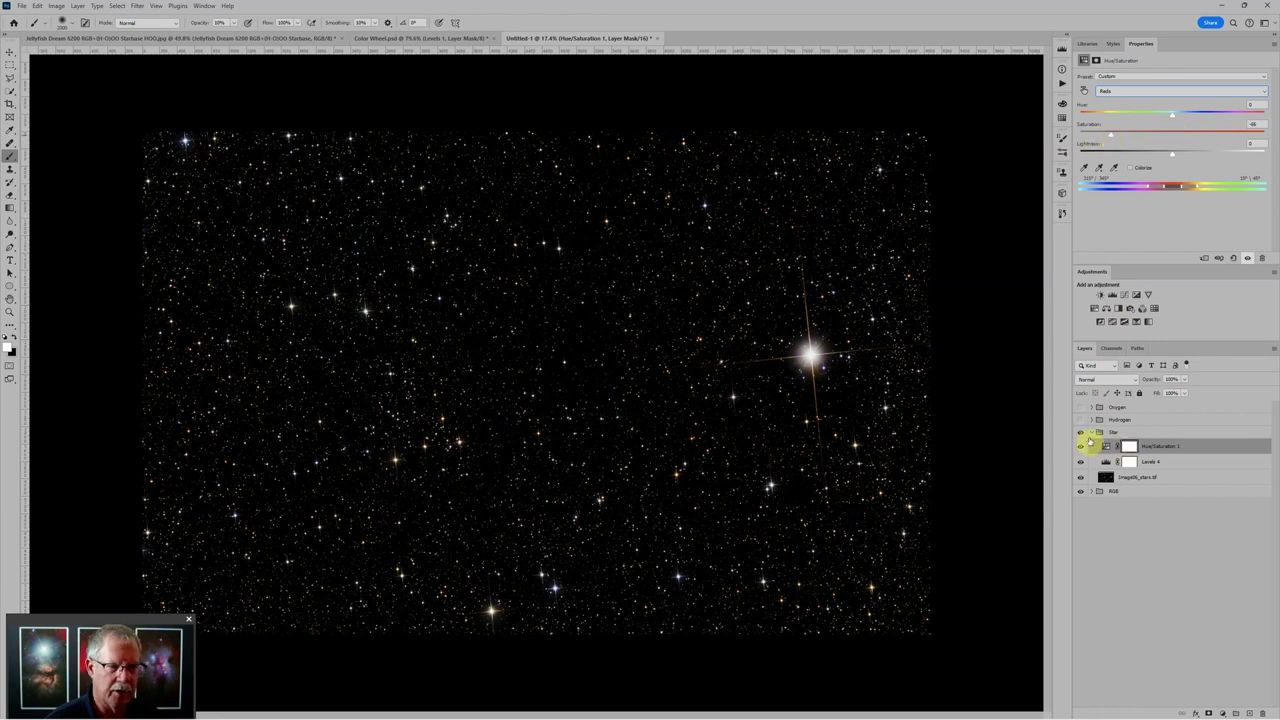
Step: Collapse the Star group, set its blend mode to Screen, and move it above the Oxygen group in the layer stack
click(1092, 433)
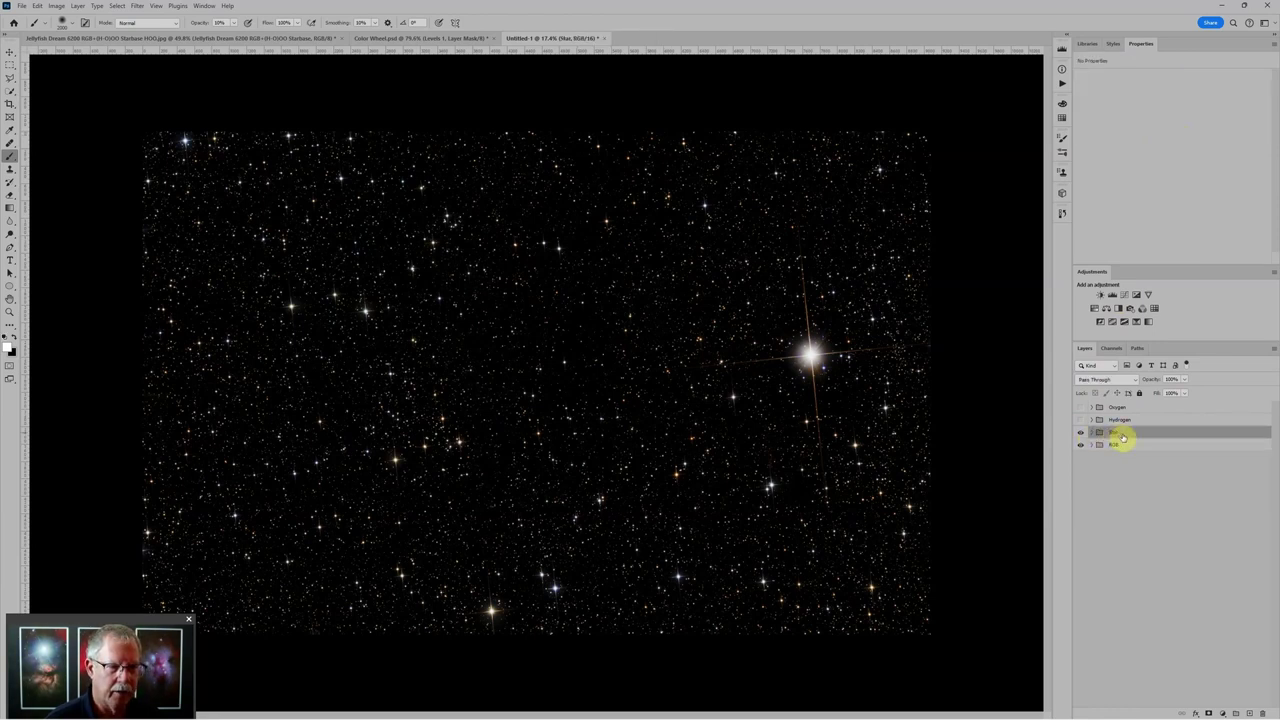
click(1105, 379)
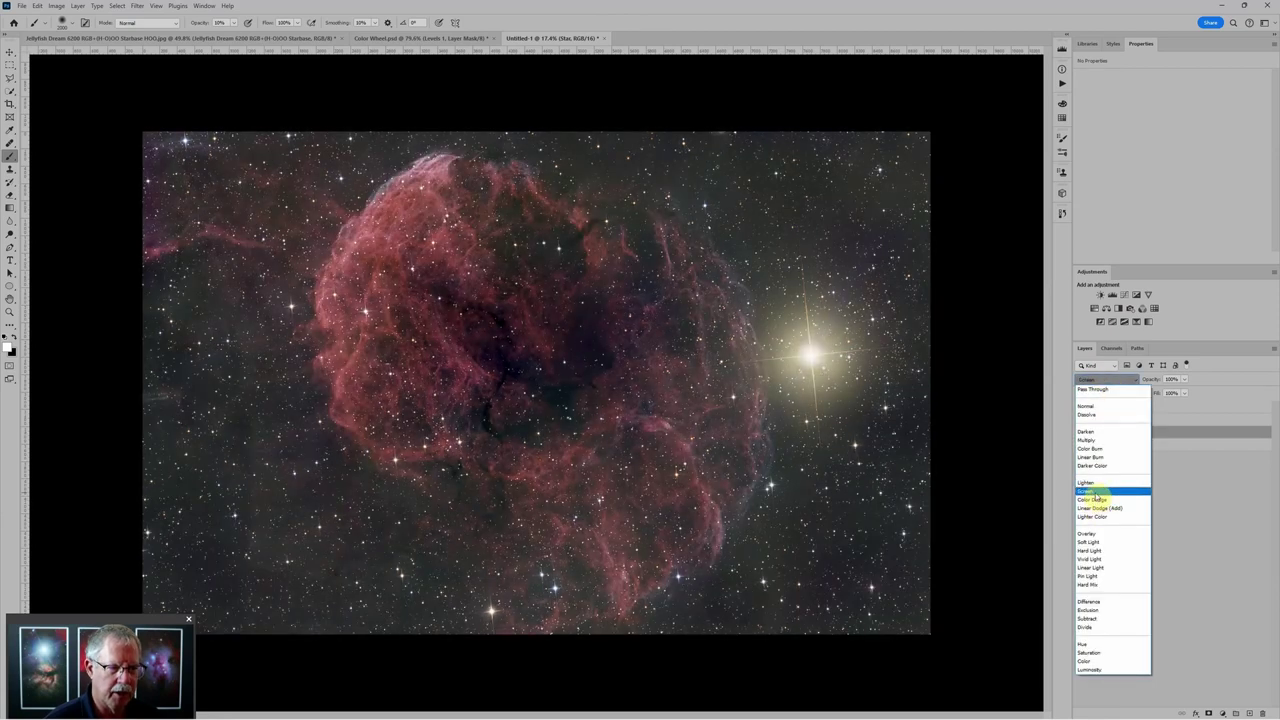
click(1088, 491)
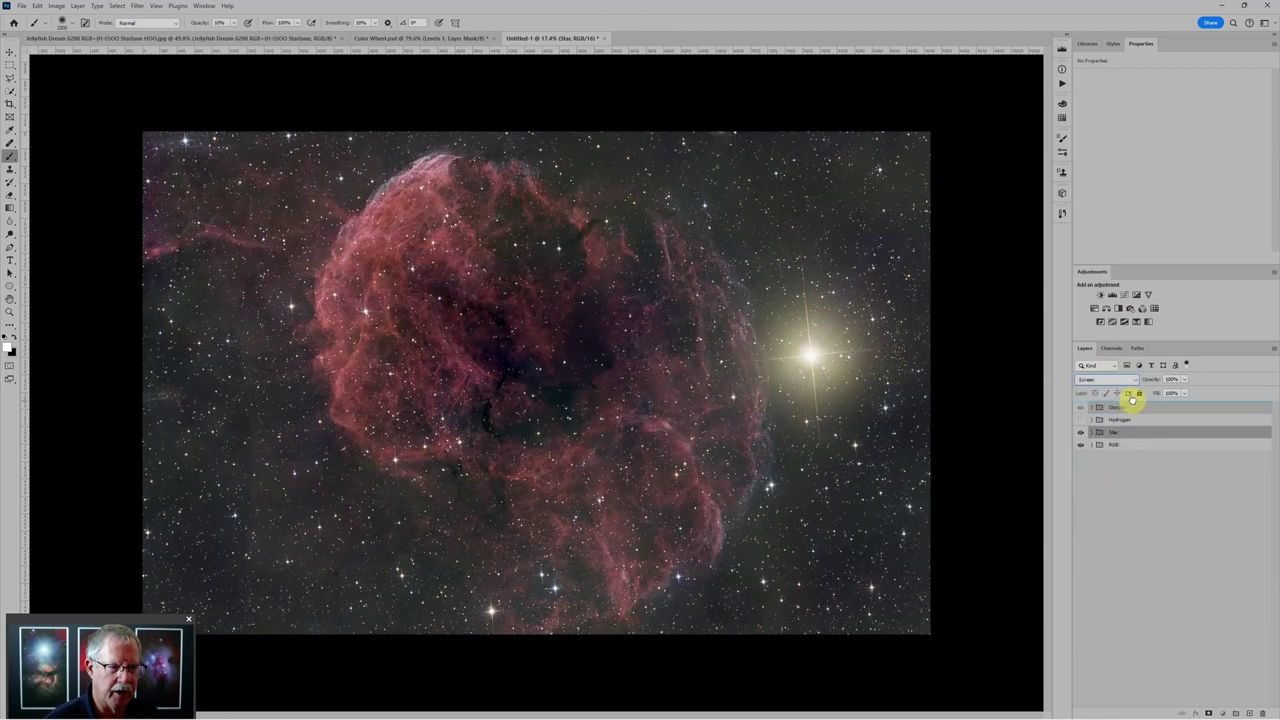
drag(1133, 400, 1133, 404)
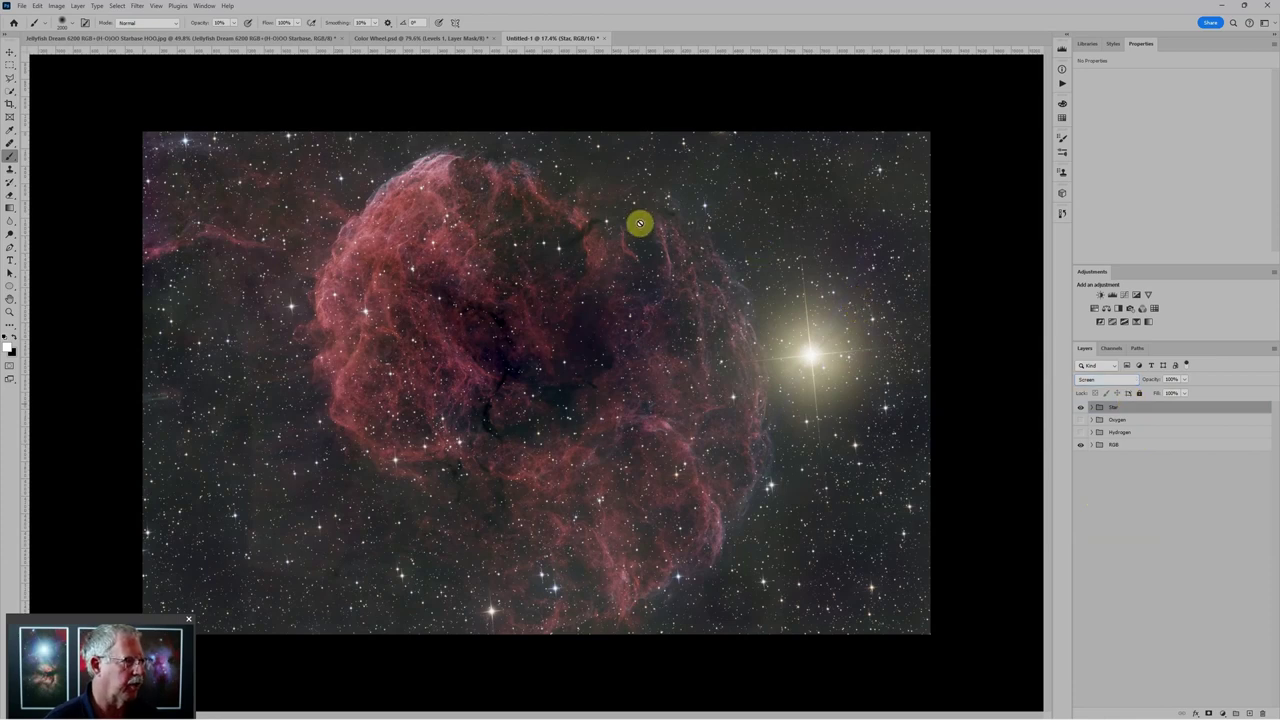
Step: Compare the image with and without the Star group, leaving the stars hidden and the Oxygen and Hydrogen groups shown
scroll(643, 220, down, 3)
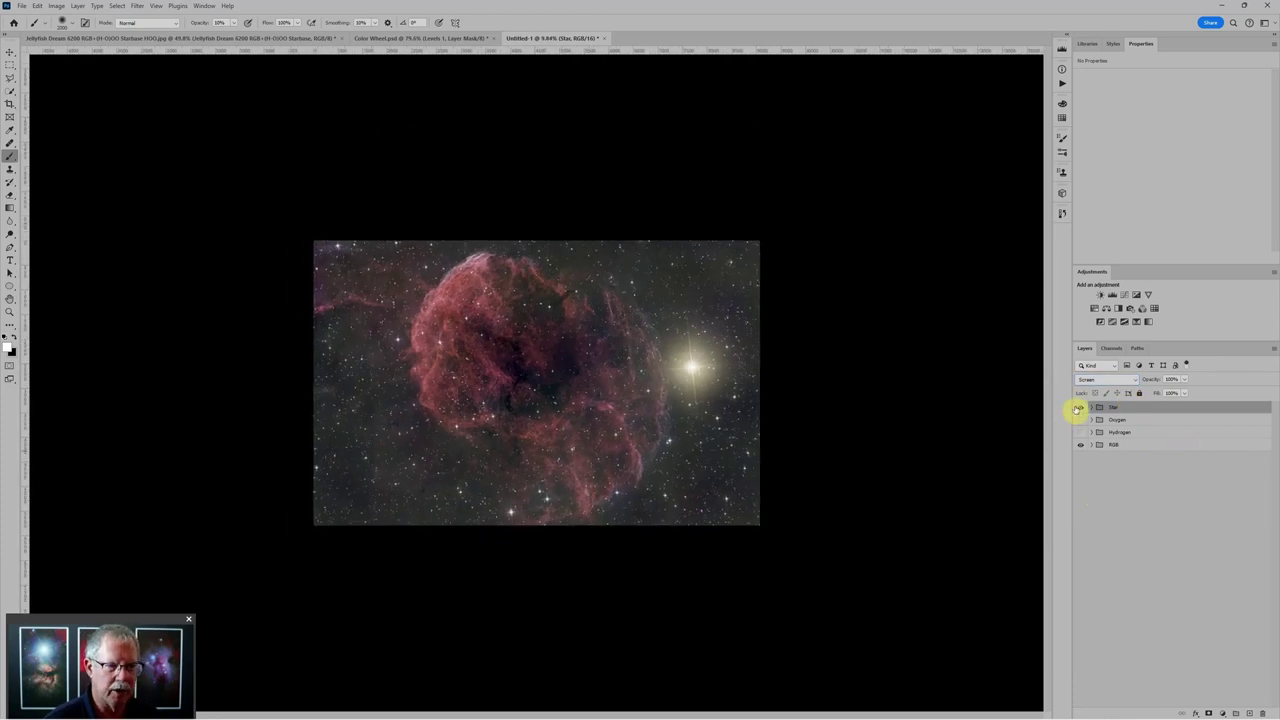
click(1081, 408)
click(1081, 408)
scroll(709, 349, up, 2)
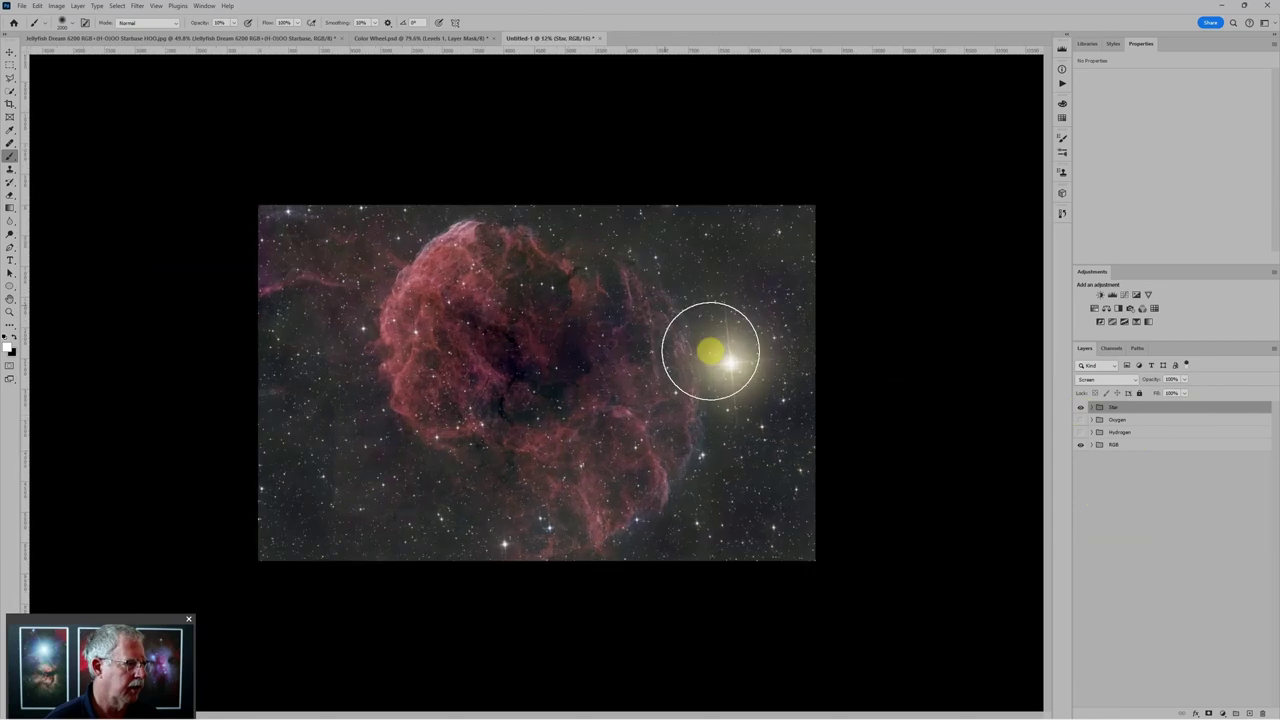
alt+click(1081, 431)
scroll(654, 334, down, 2)
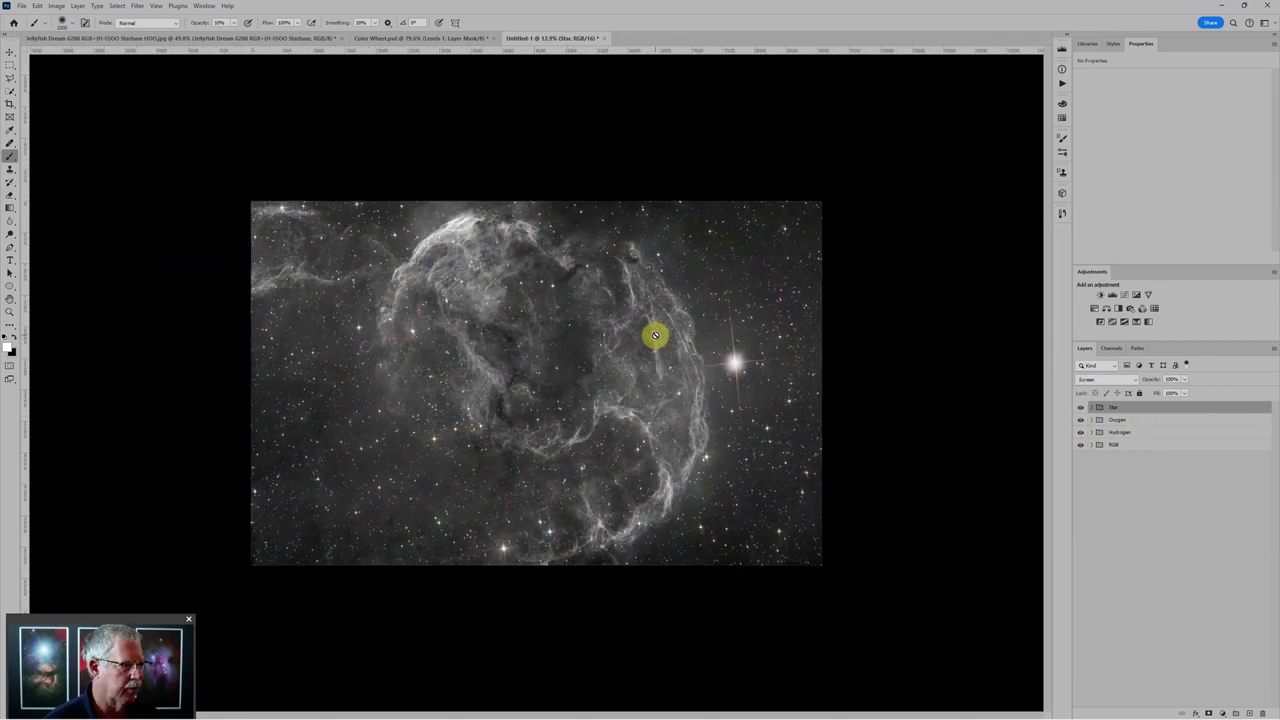
click(1081, 407)
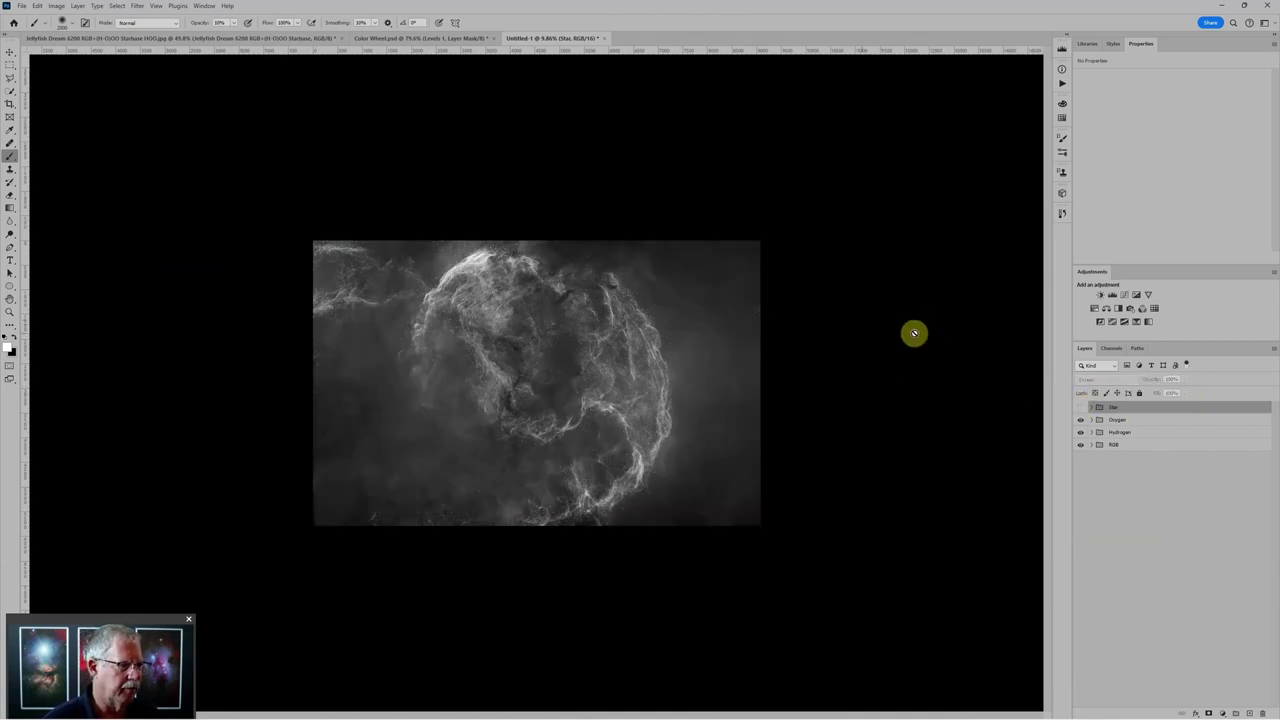
scroll(905, 333, up, 2)
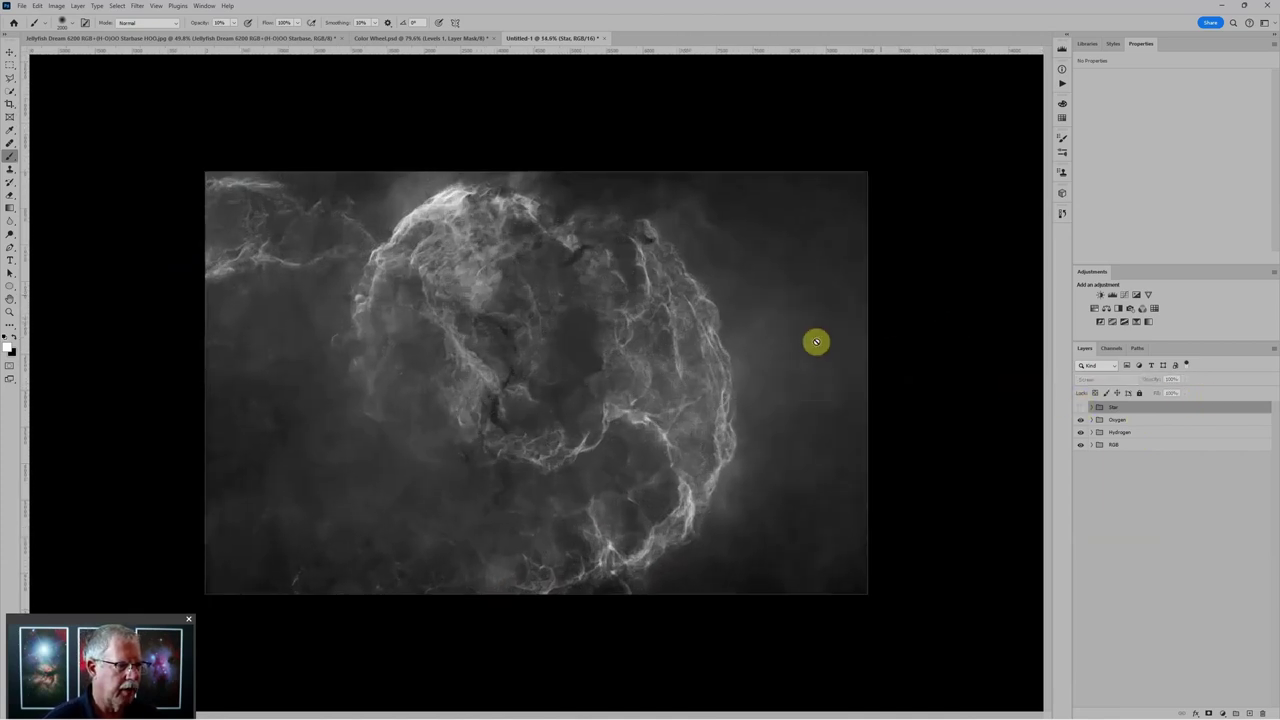
Step: Exclude the red channel from the Oxygen group in its advanced blending options
click(1131, 422)
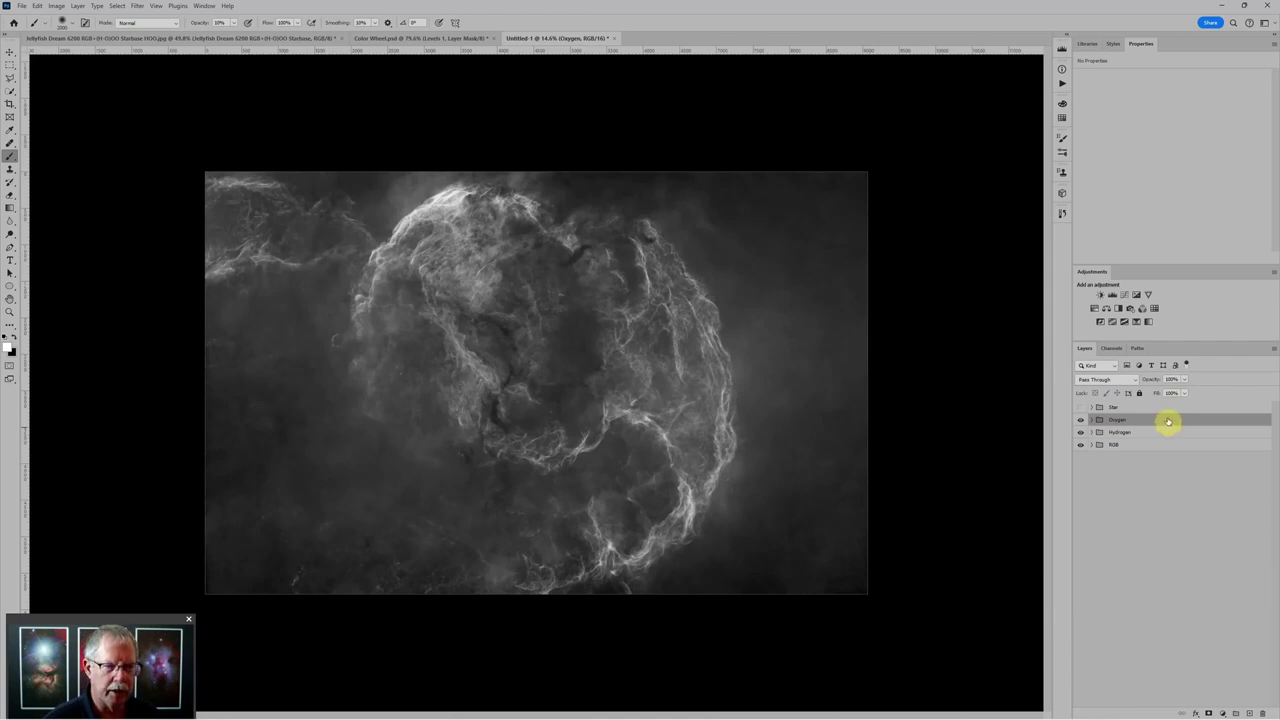
double_click(1168, 421)
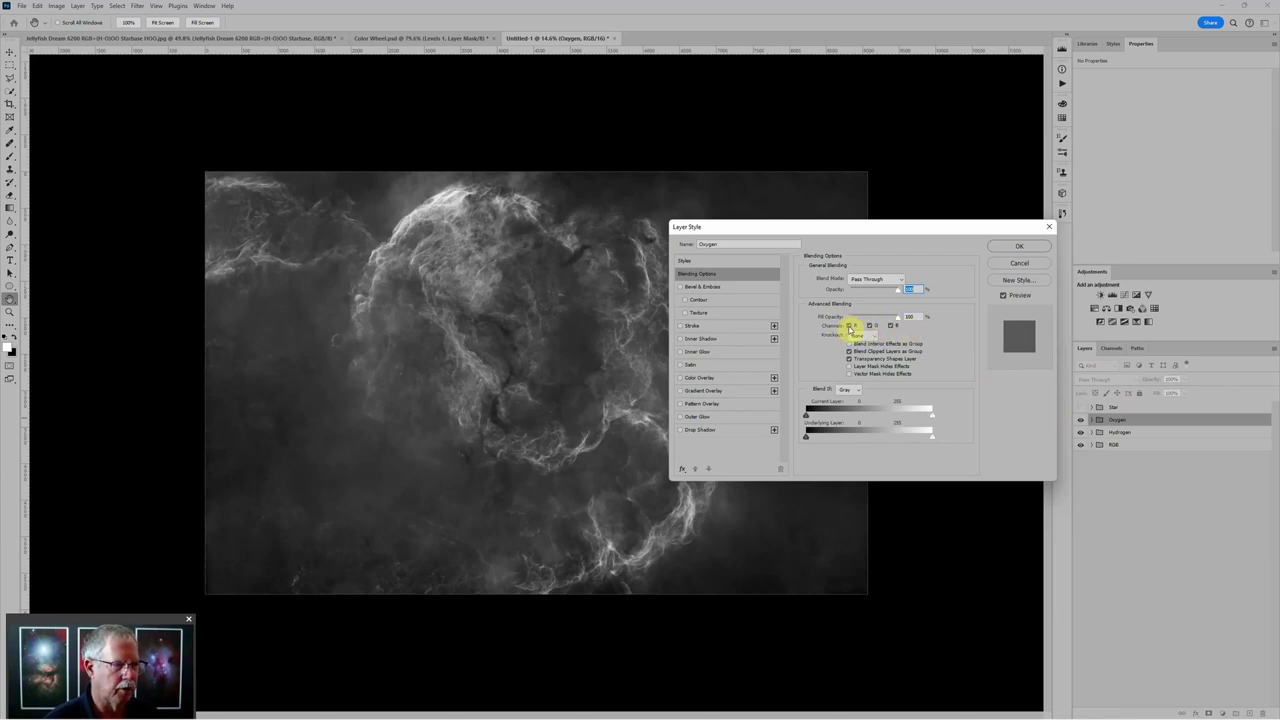
click(850, 326)
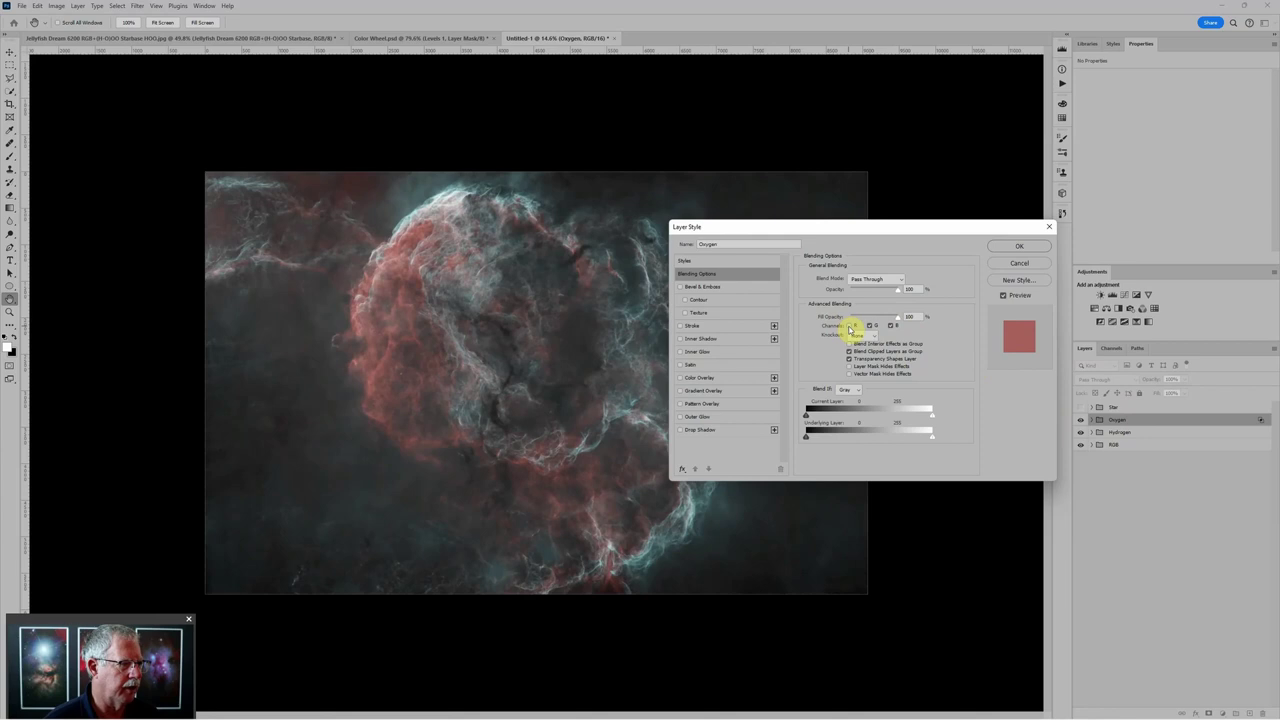
click(1019, 247)
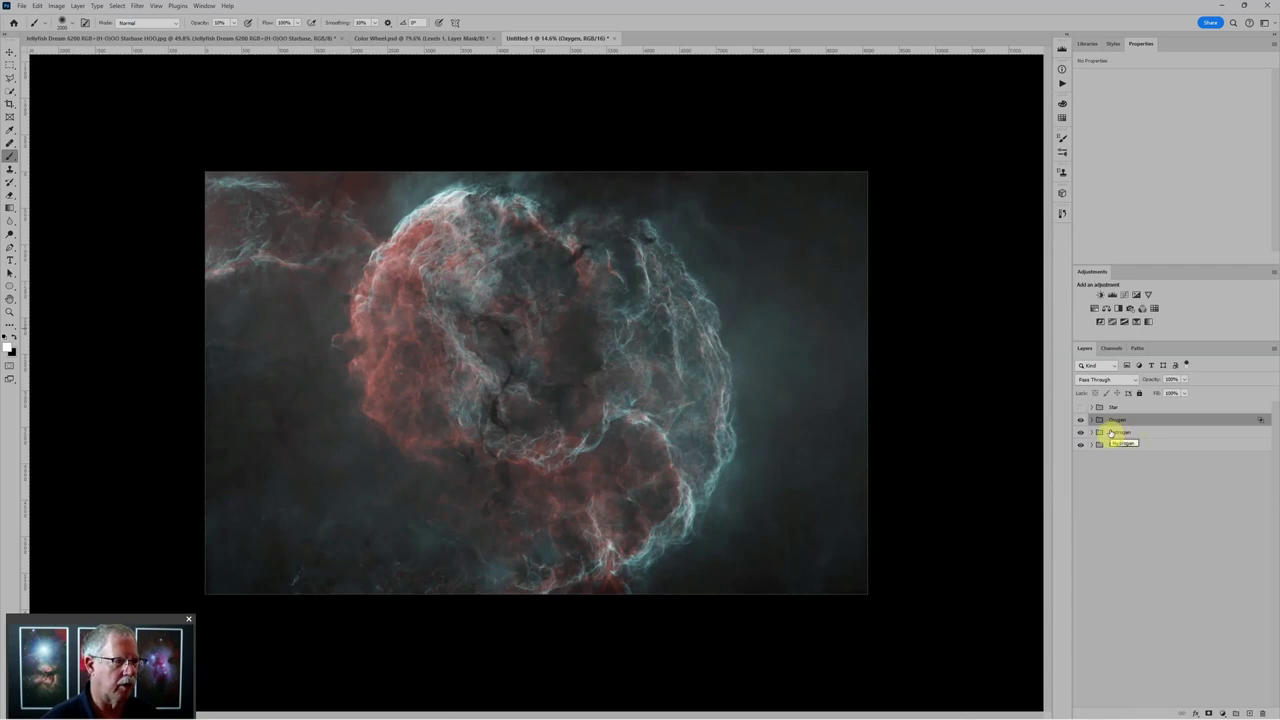
drag(1112, 433, 1123, 424)
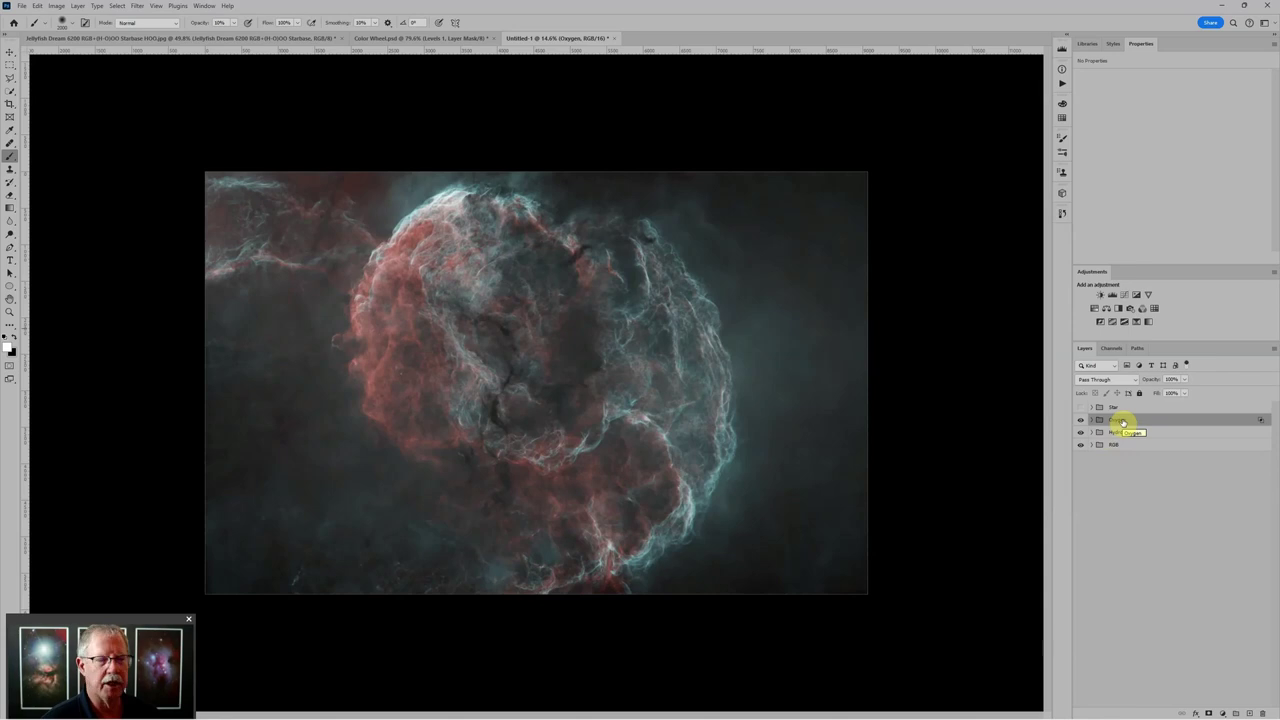
mouse_move(1123, 424)
mouse_down()
mouse_move(1094, 421)
mouse_move(1103, 437)
mouse_up()
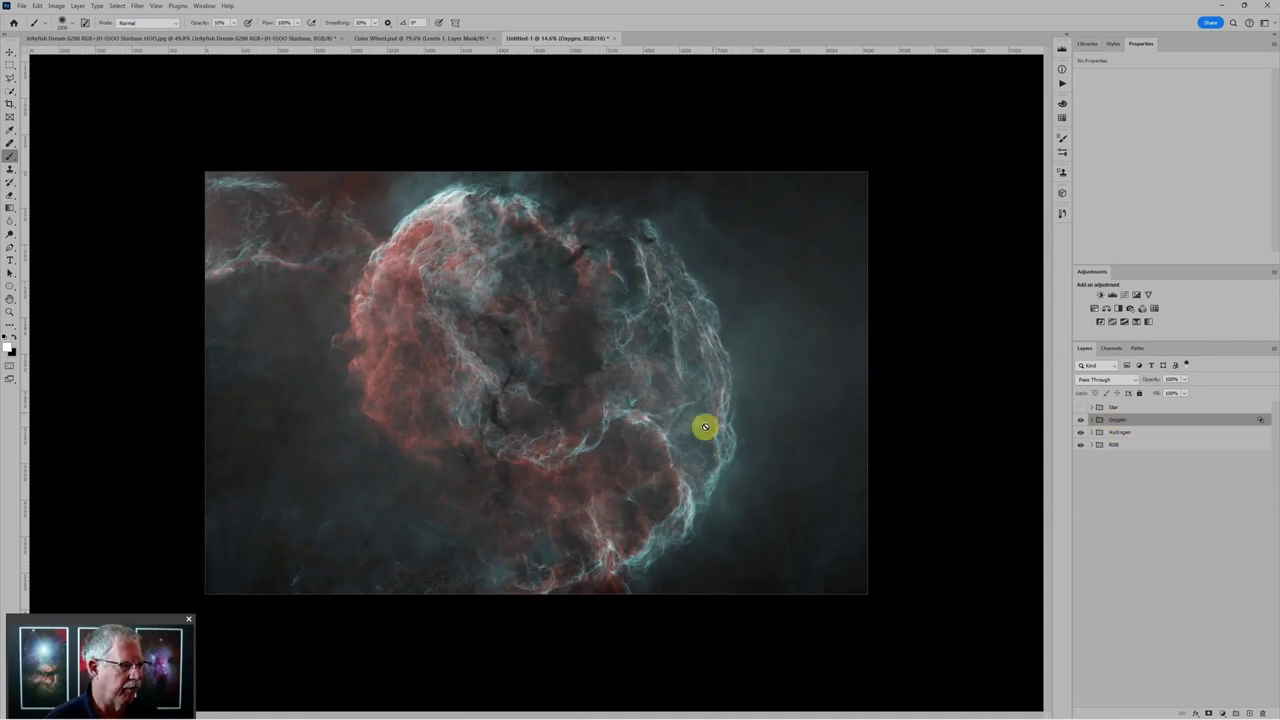
Step: Add a Curves adjustment above Levels 3 in the Oxygen group and set its blend mode to Color
click(1091, 420)
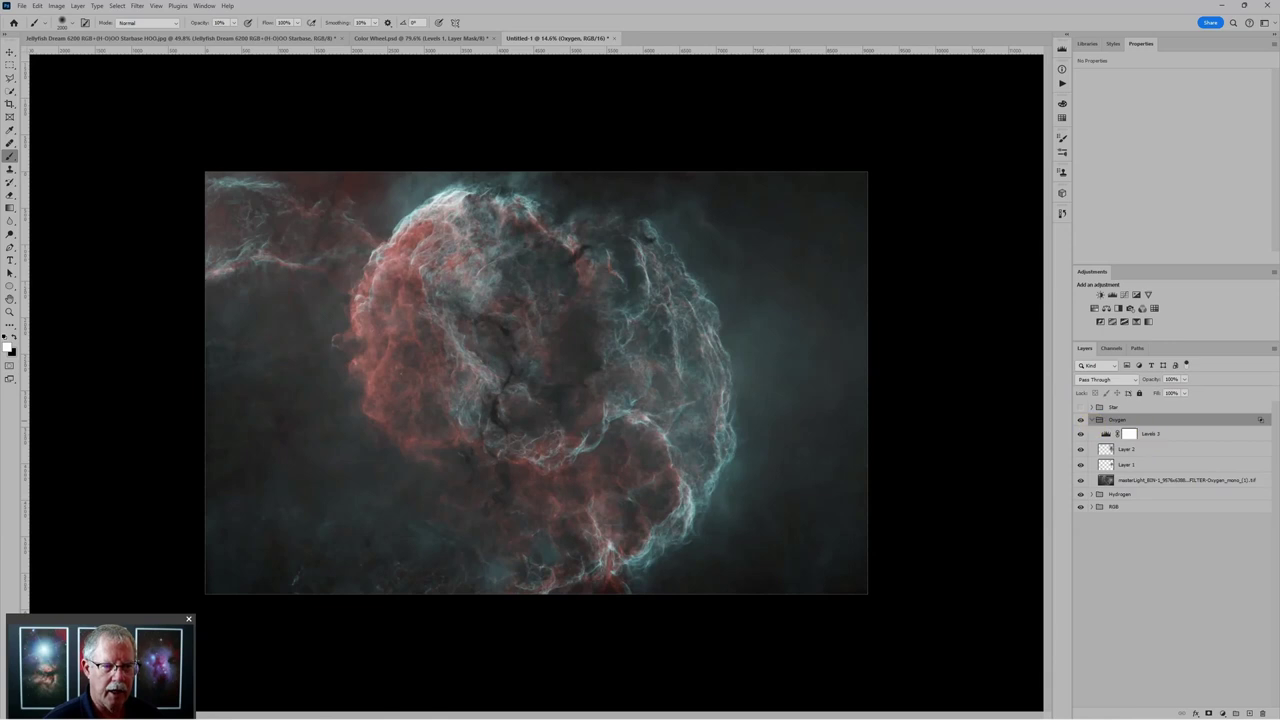
click(1196, 434)
click(1125, 295)
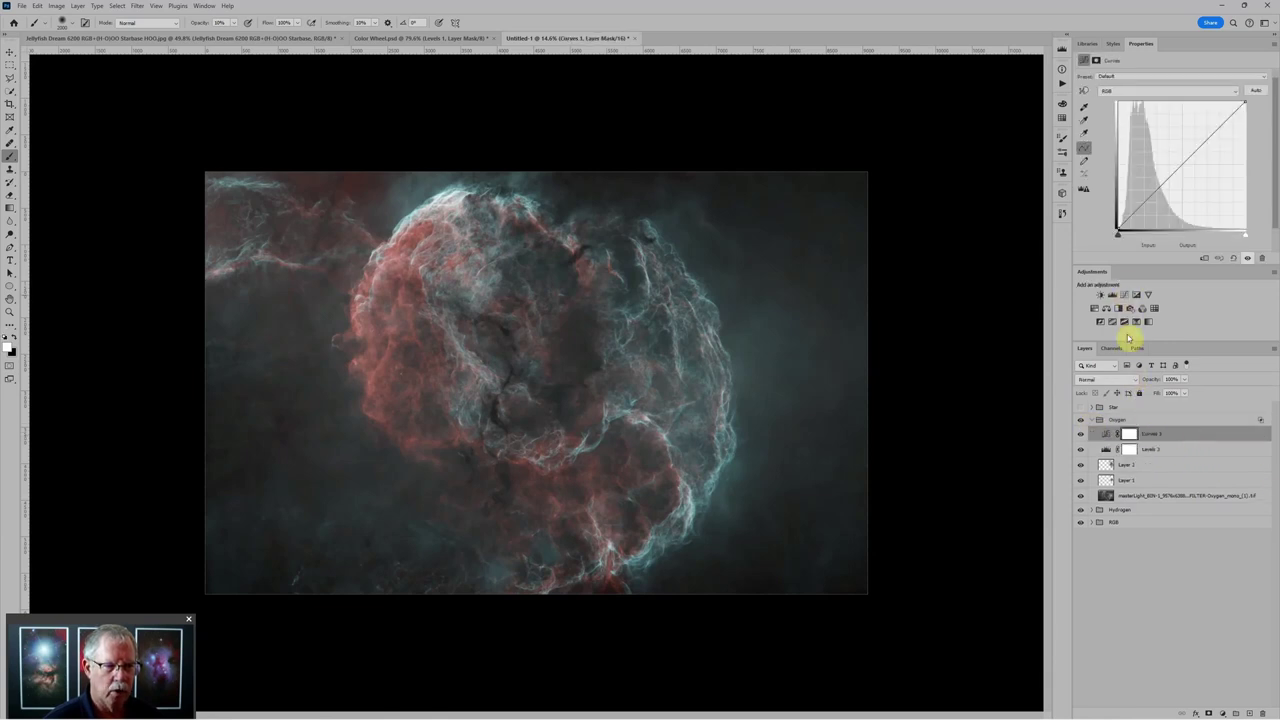
click(1107, 379)
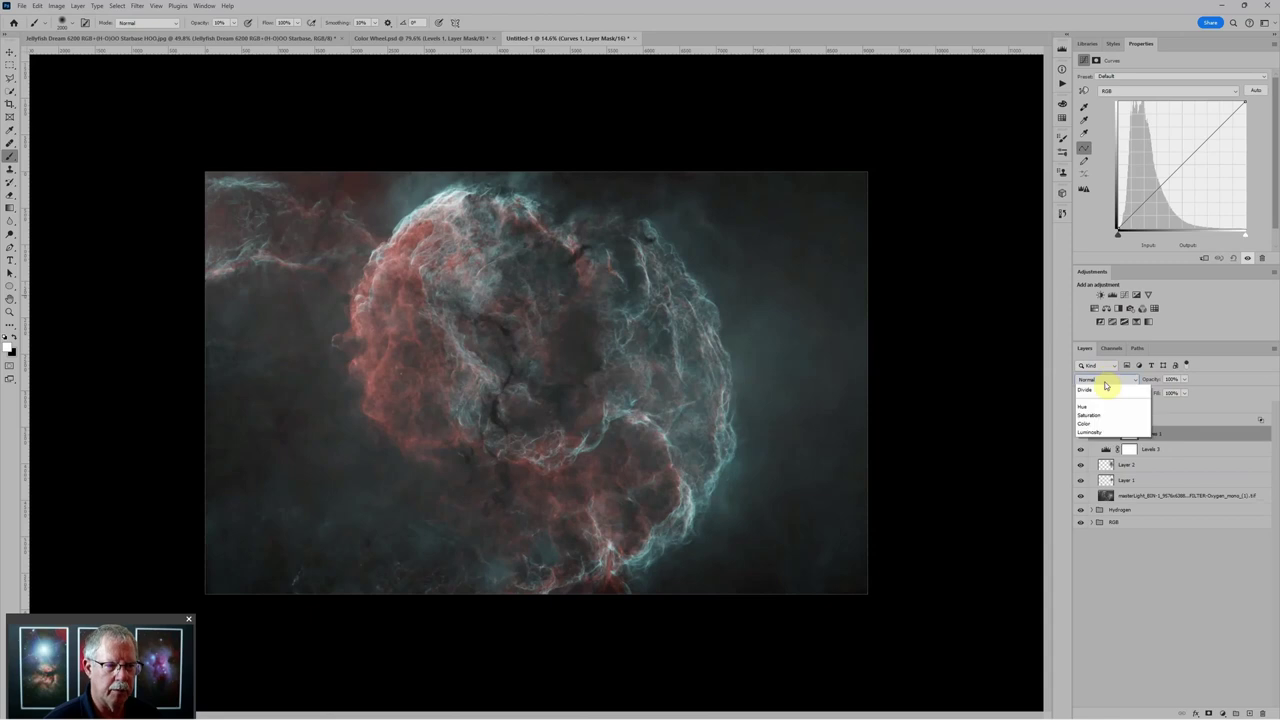
click(1116, 644)
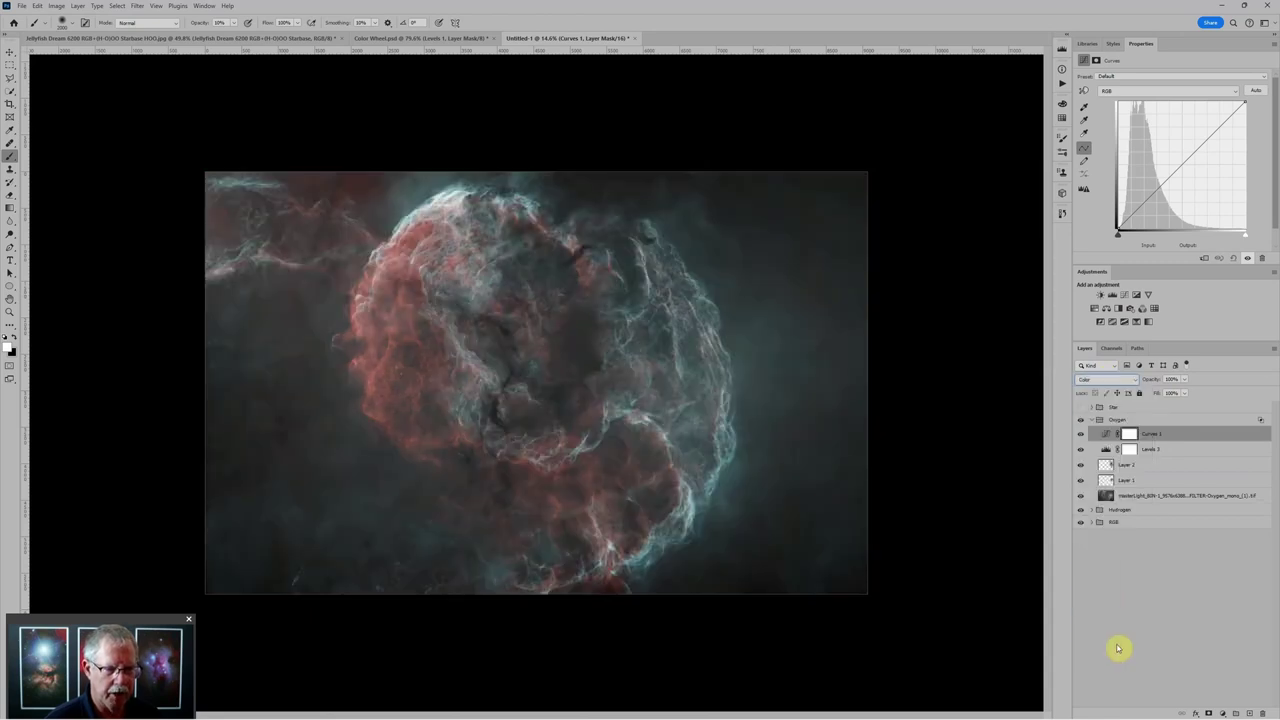
Step: Lower the white point of the Green curve to an output of about 224 to make the oxygen bluer
click(1151, 90)
click(1129, 121)
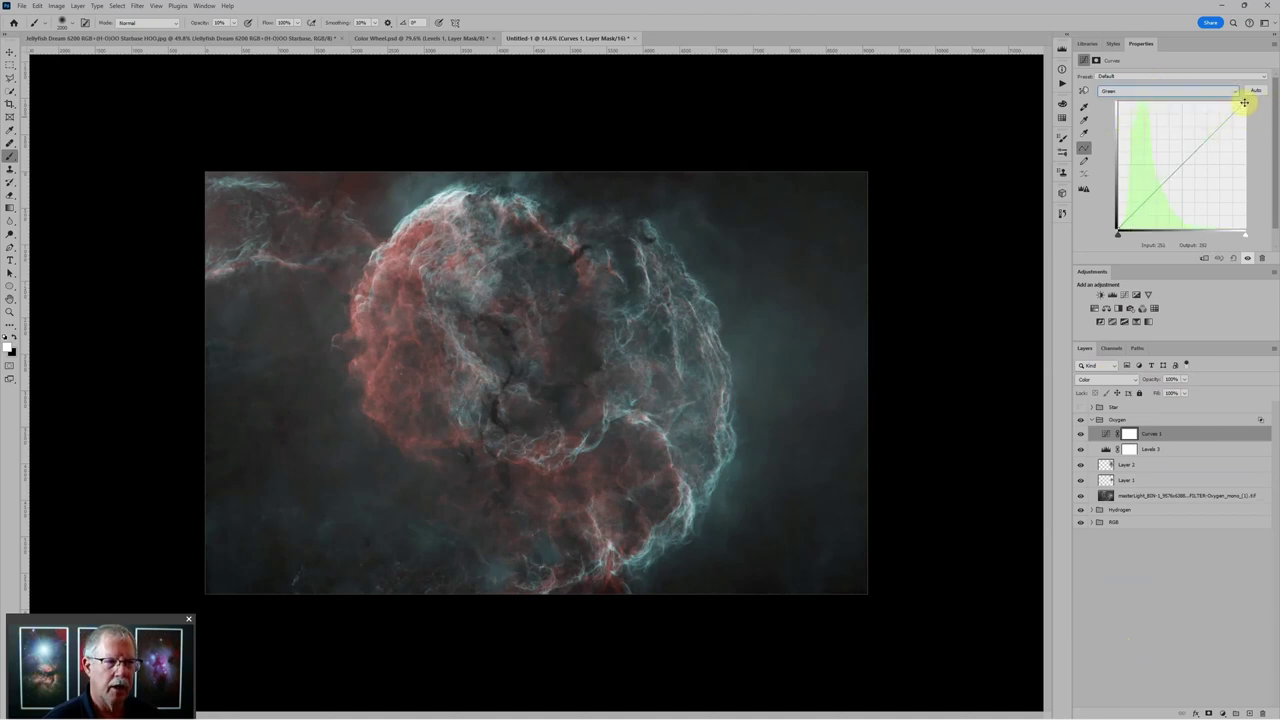
mouse_move(1244, 102)
mouse_down()
mouse_move(1253, 175)
mouse_move(1263, 118)
mouse_up()
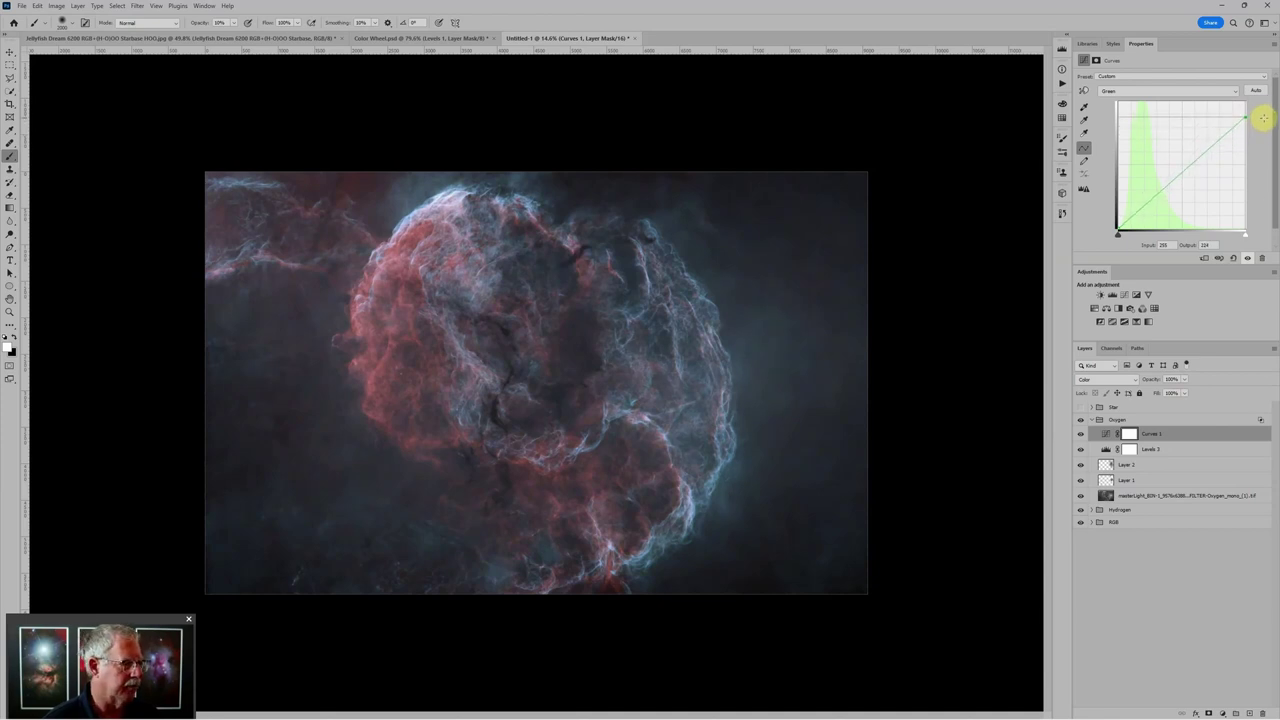
scroll(540, 217, down, 2)
scroll(540, 220, up, 3)
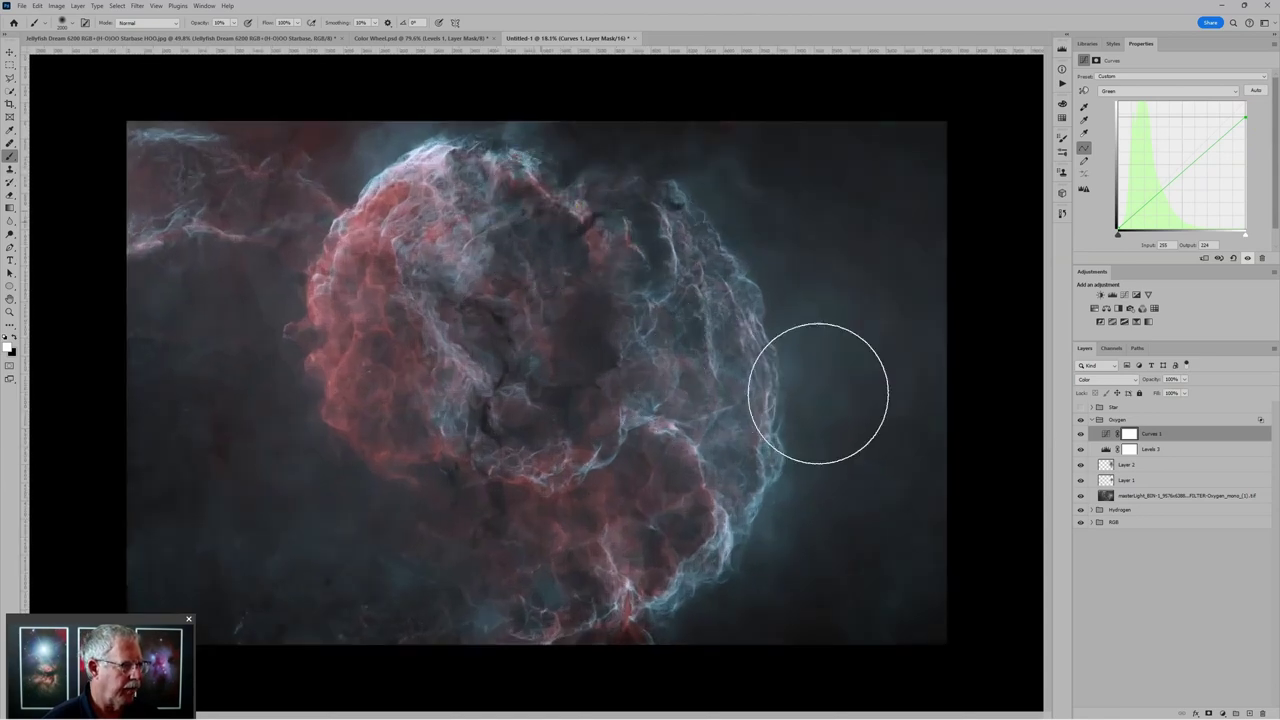
Step: Show the Star group and examine the stars over the nebula, especially around the bright star beside its edge
scroll(635, 266, down, 3)
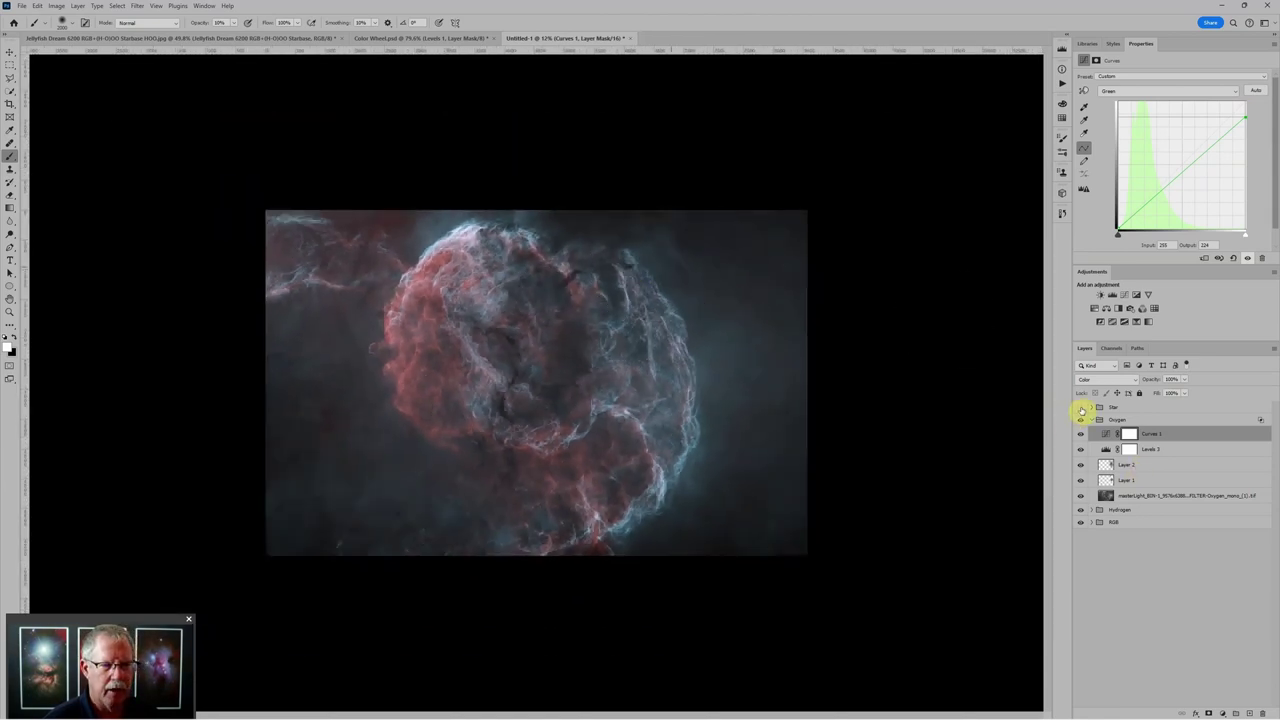
click(1081, 408)
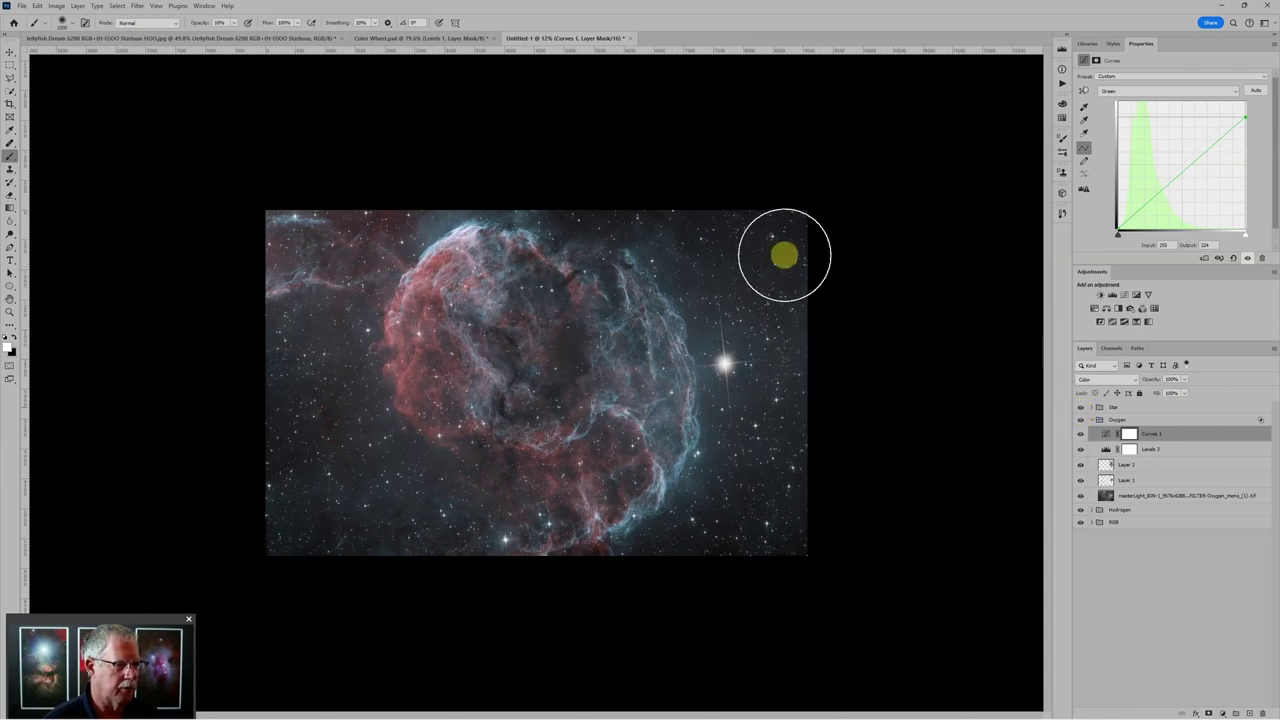
key(ctrl+0)
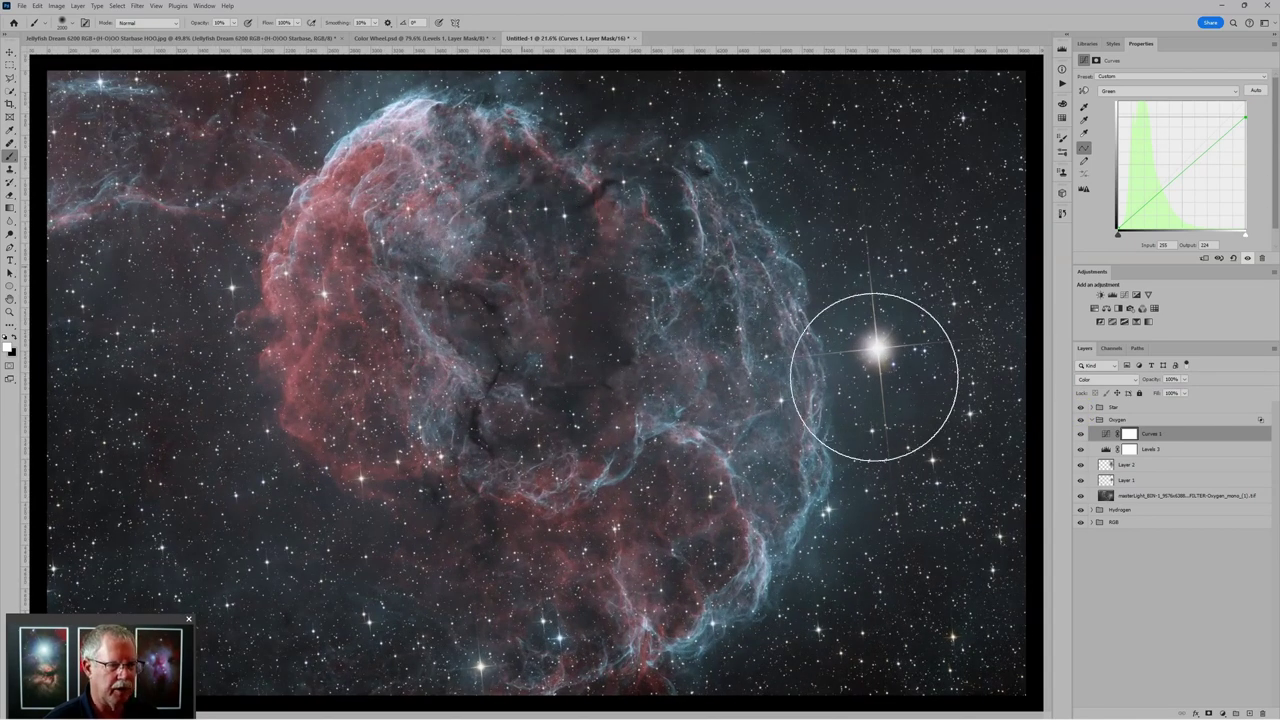
scroll(883, 350, up, 1)
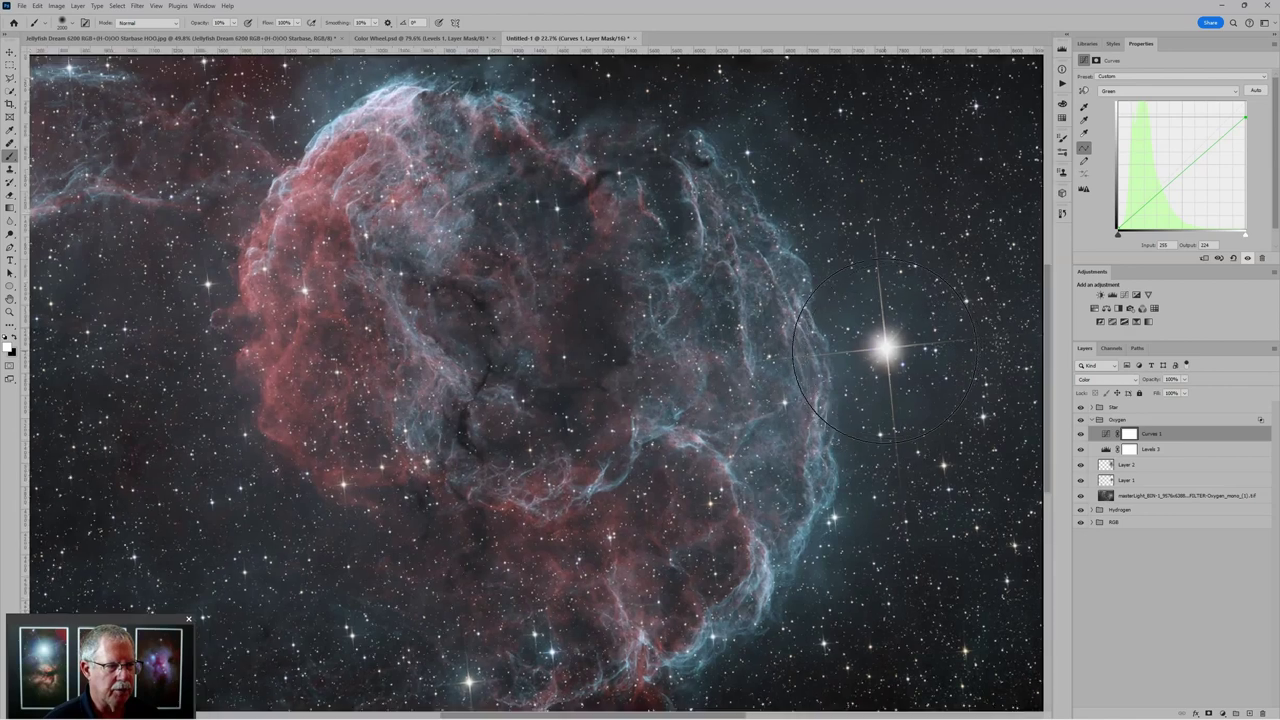
scroll(883, 350, up, 5)
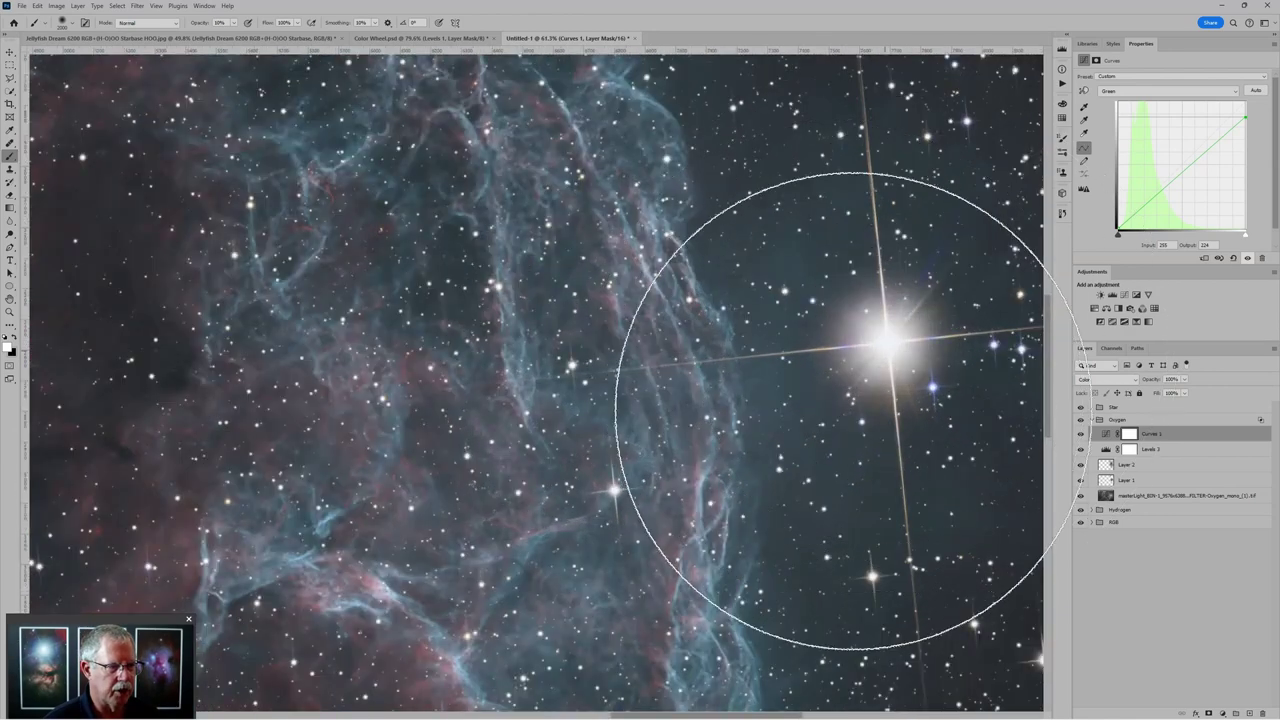
scroll(828, 349, down, 1)
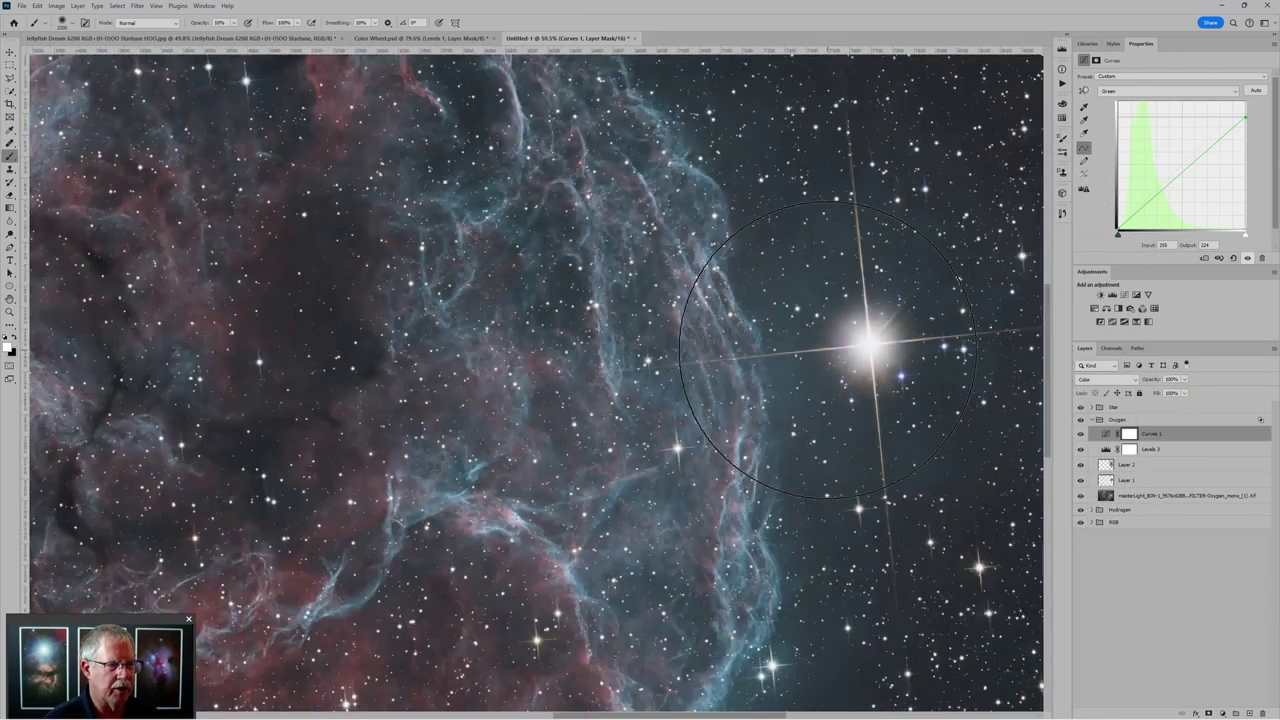
scroll(828, 349, down, 7)
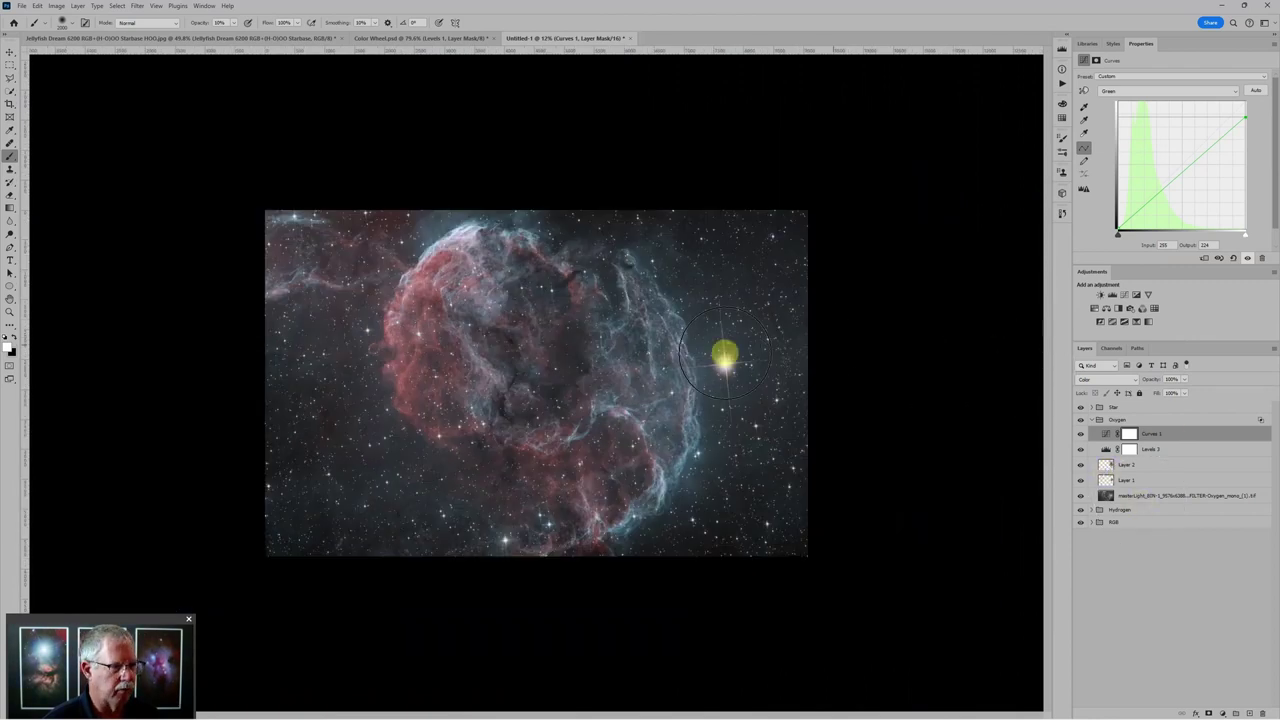
Step: Hide the Star group to check the glow beside the nebula, select Layer 4 in the Hydrogen group, and show the stars again
click(1080, 408)
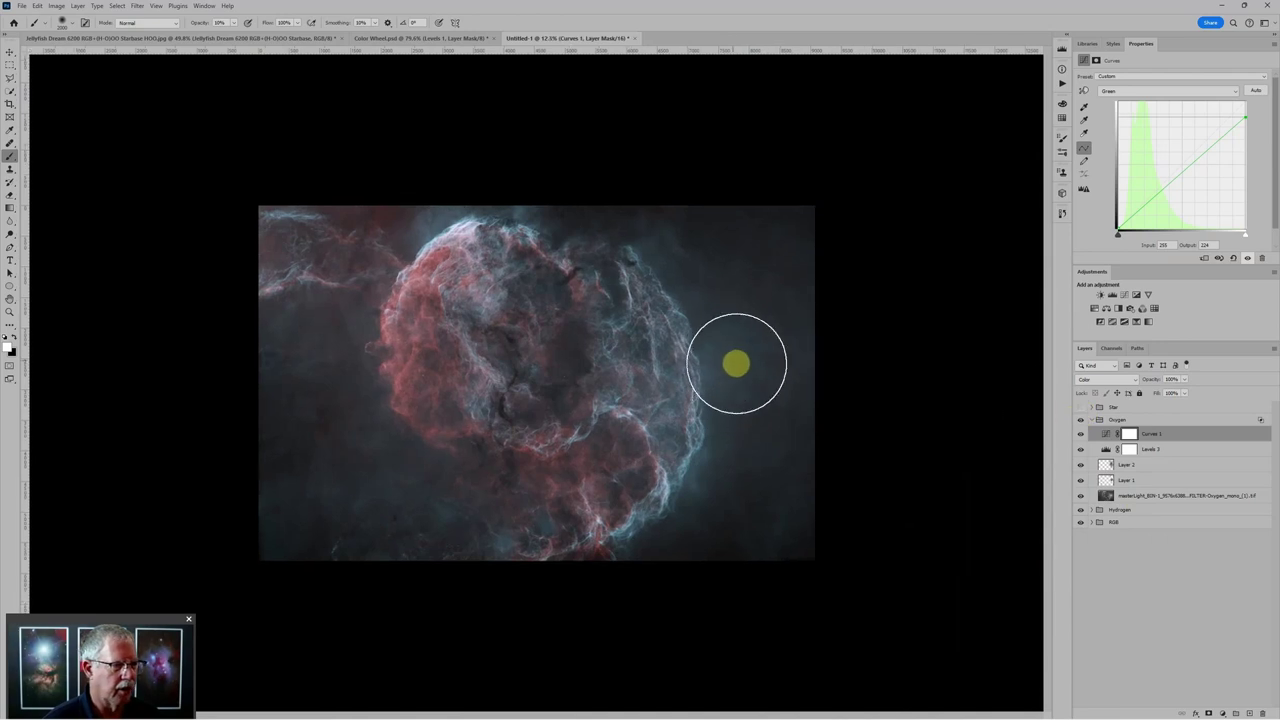
key(ctrl+plus)
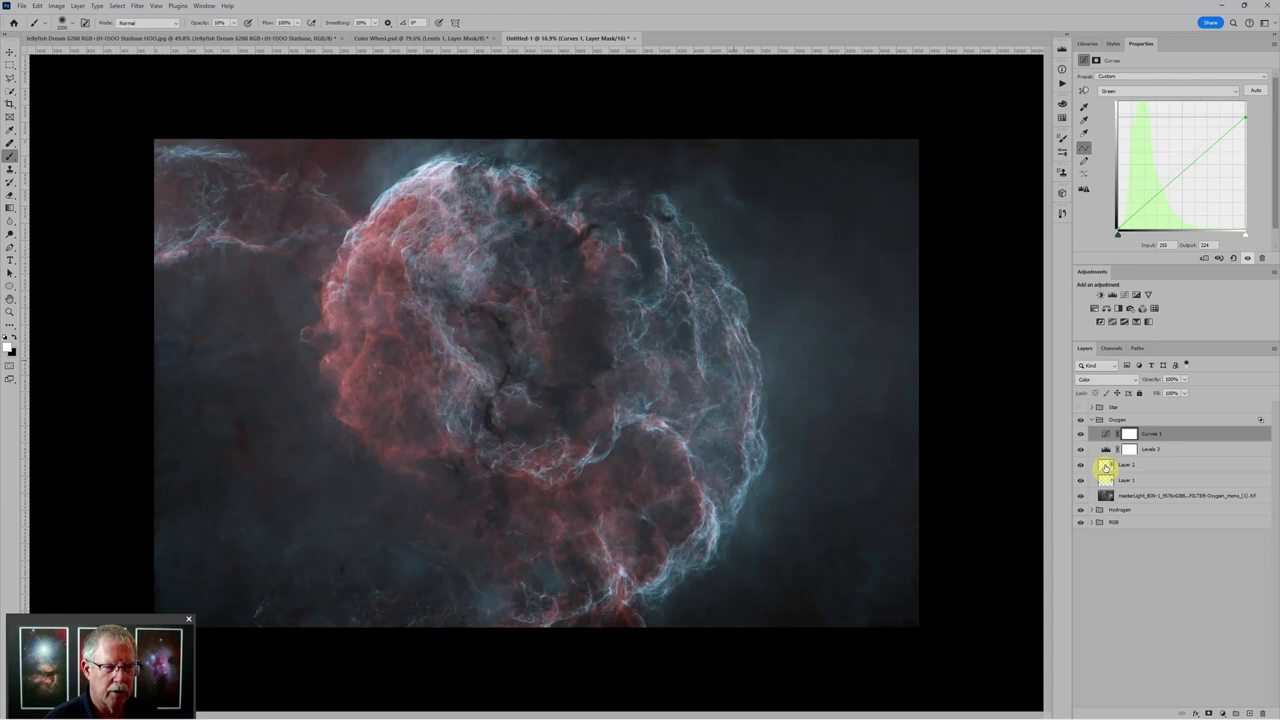
click(1105, 466)
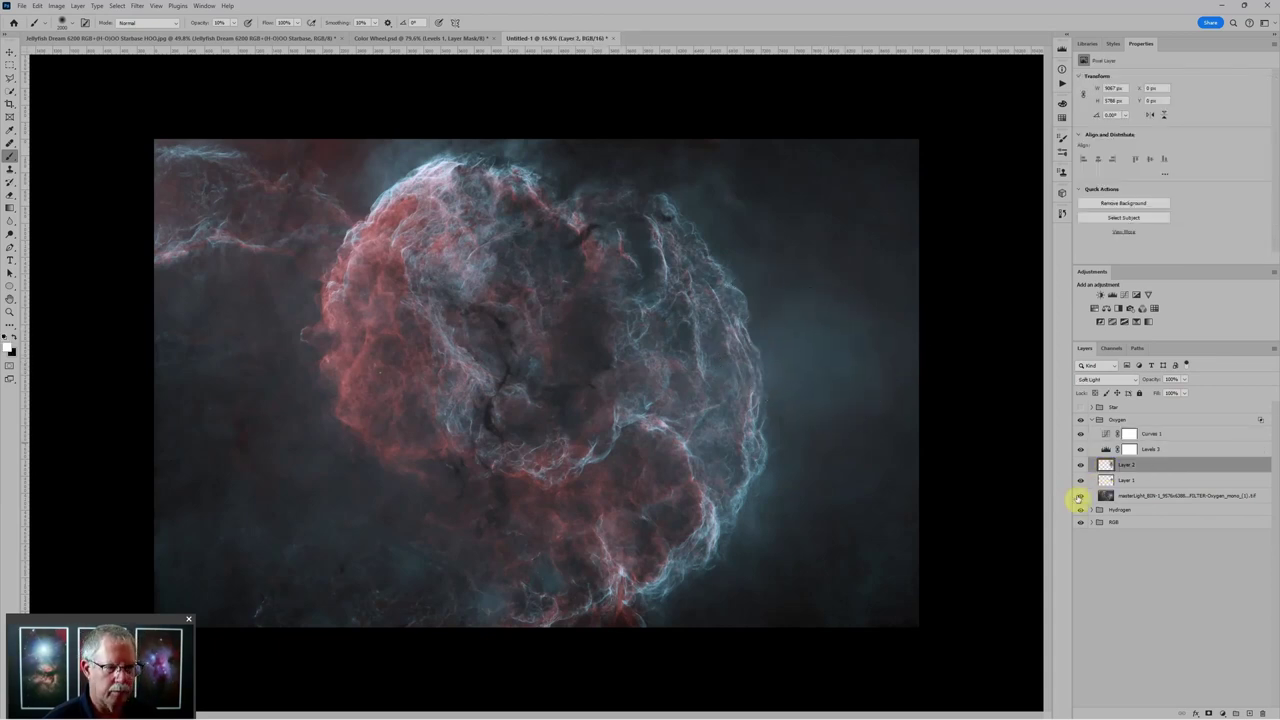
click(1093, 511)
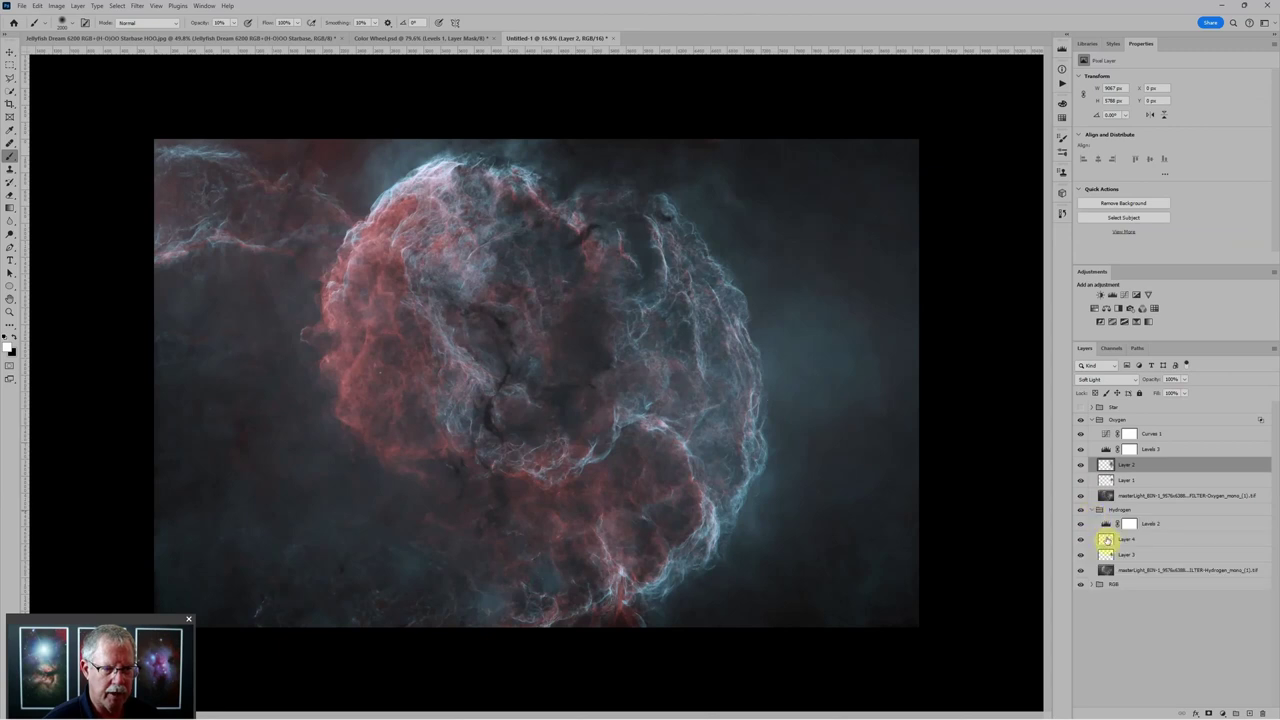
click(1106, 540)
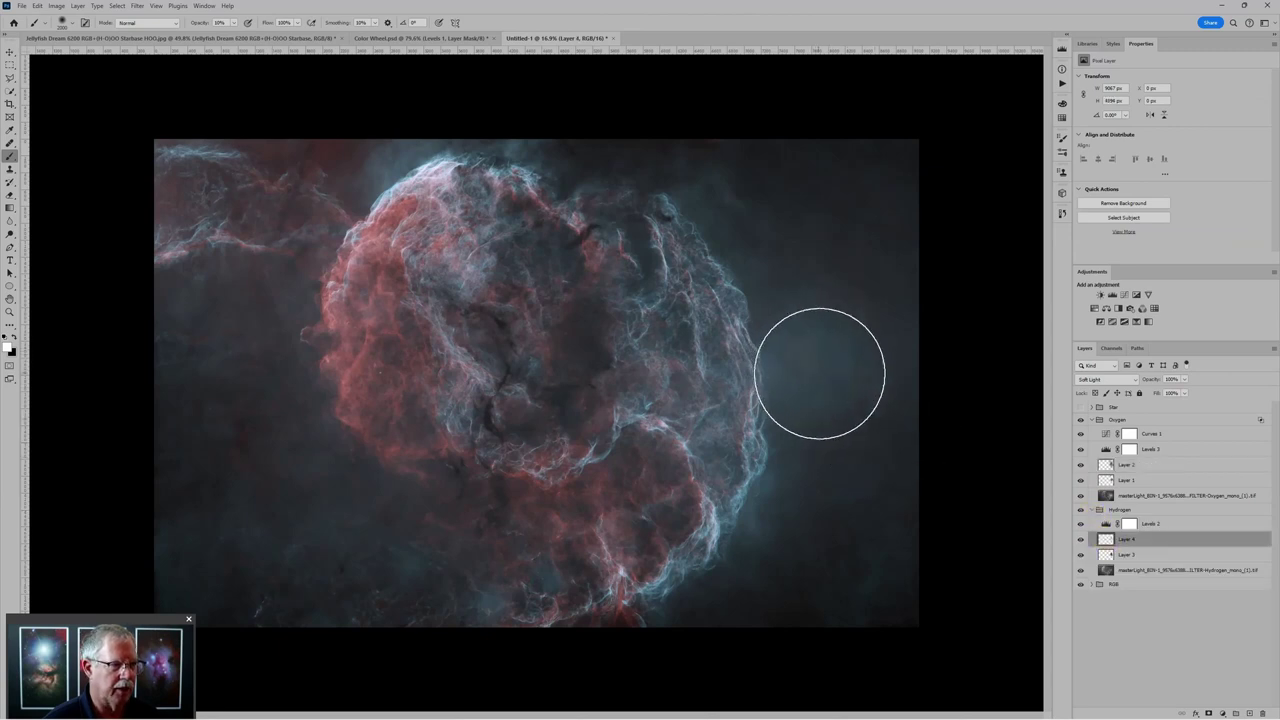
click(1081, 408)
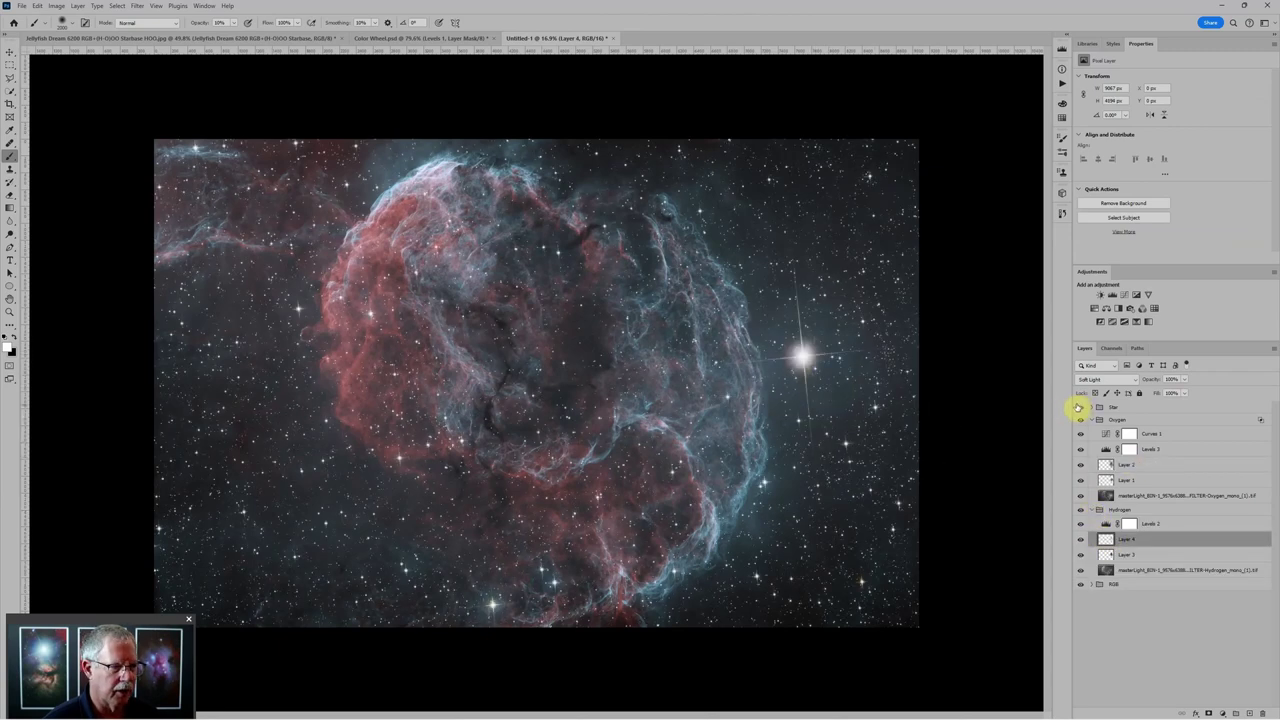
Step: Examine the glow around the bright star beside the nebula, selecting Layer 2 in the Oxygen group and Layer 4 in the Hydrogen group
scroll(886, 340, up, 3)
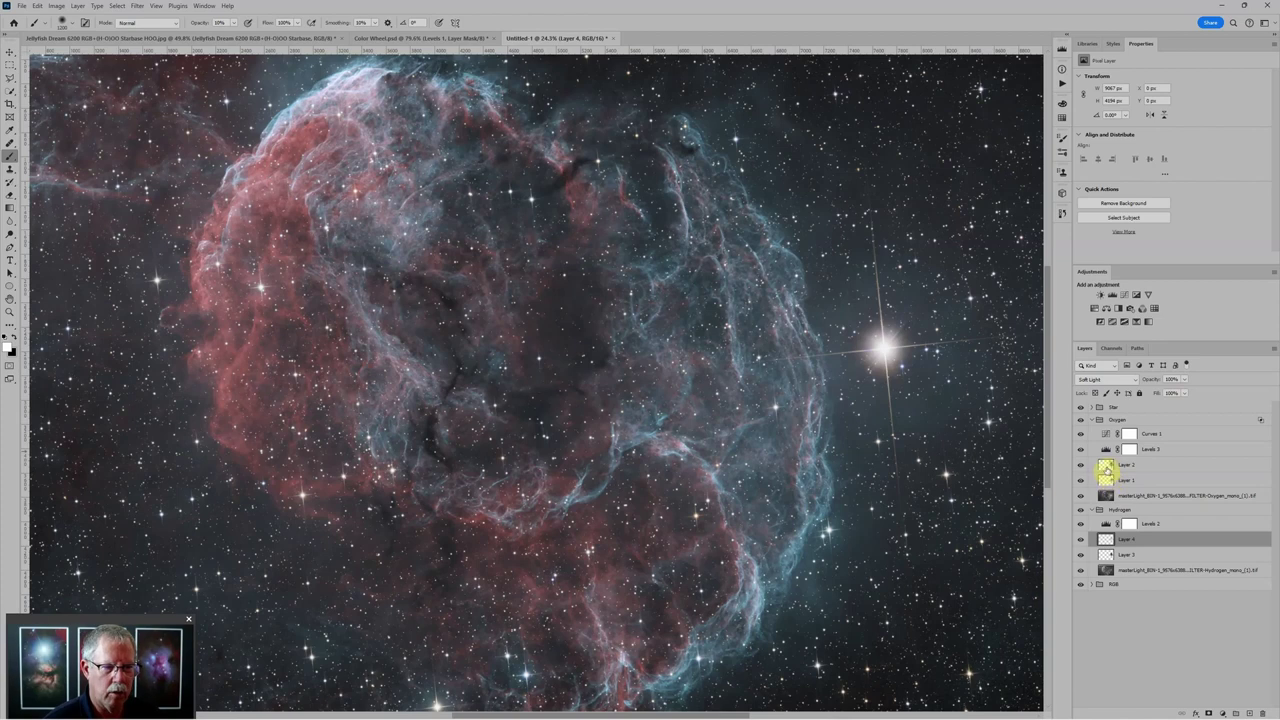
click(1106, 466)
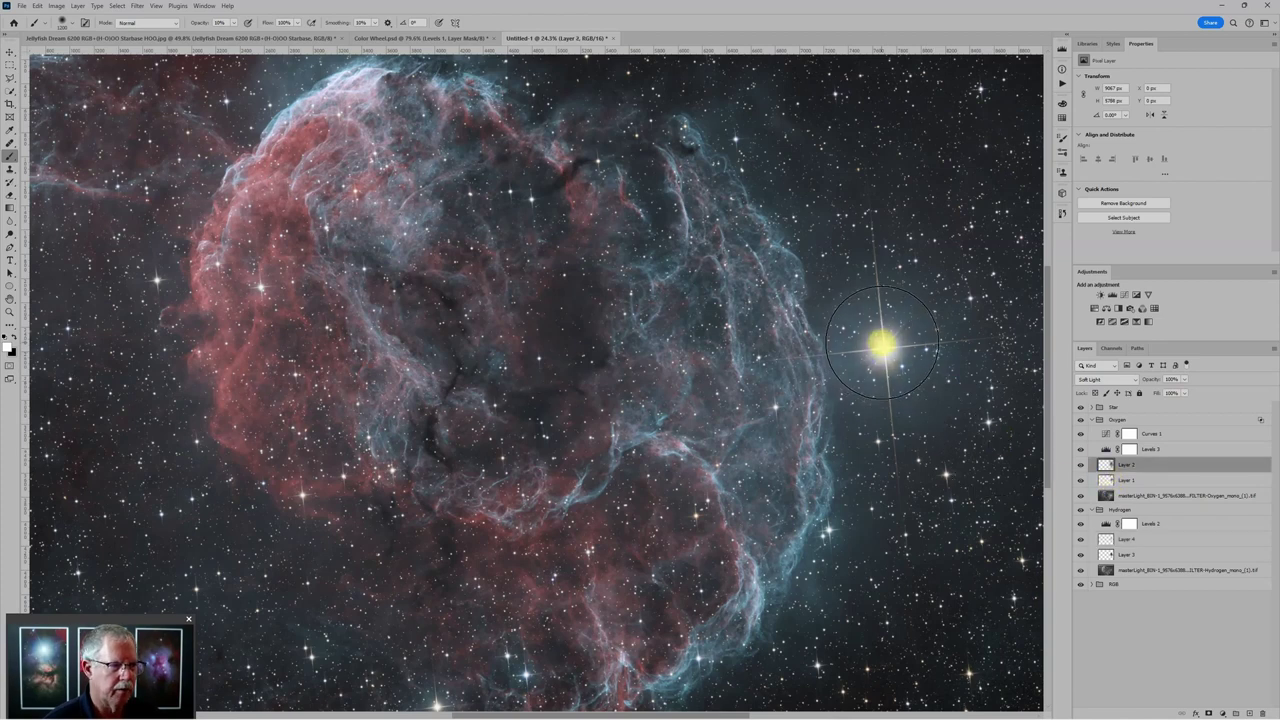
scroll(882, 343, down, 2)
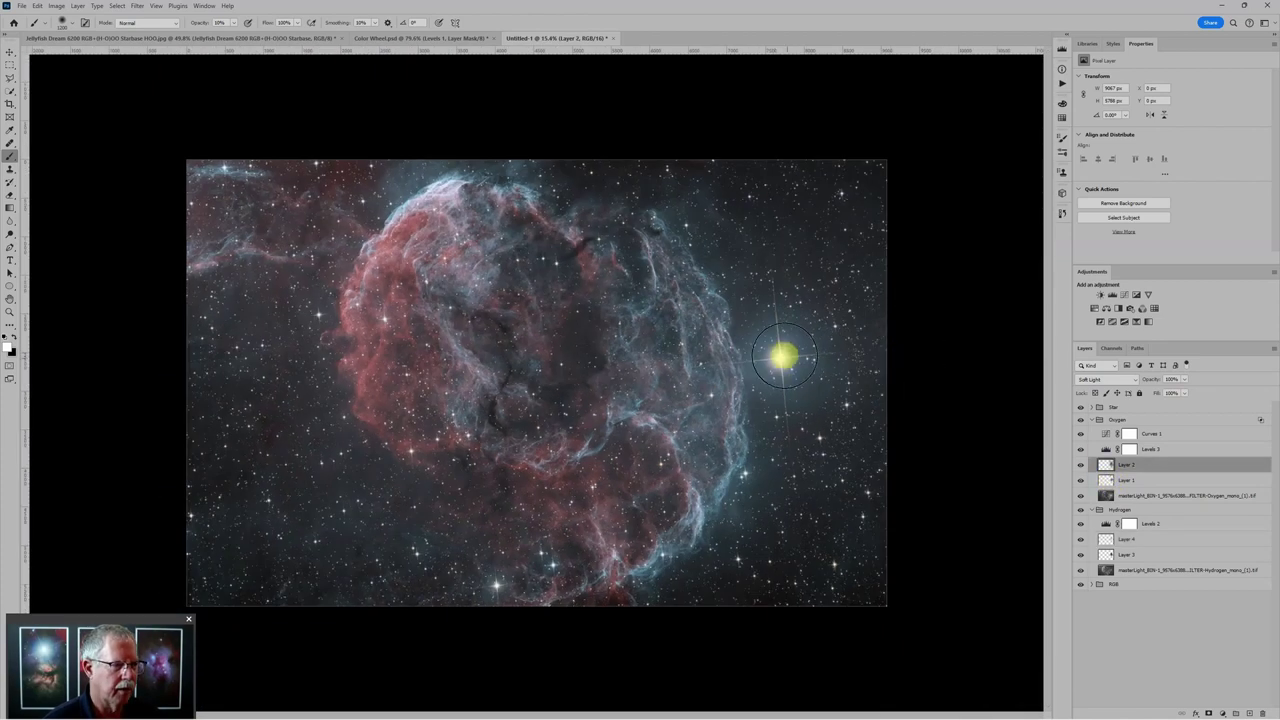
scroll(860, 309, down, 1)
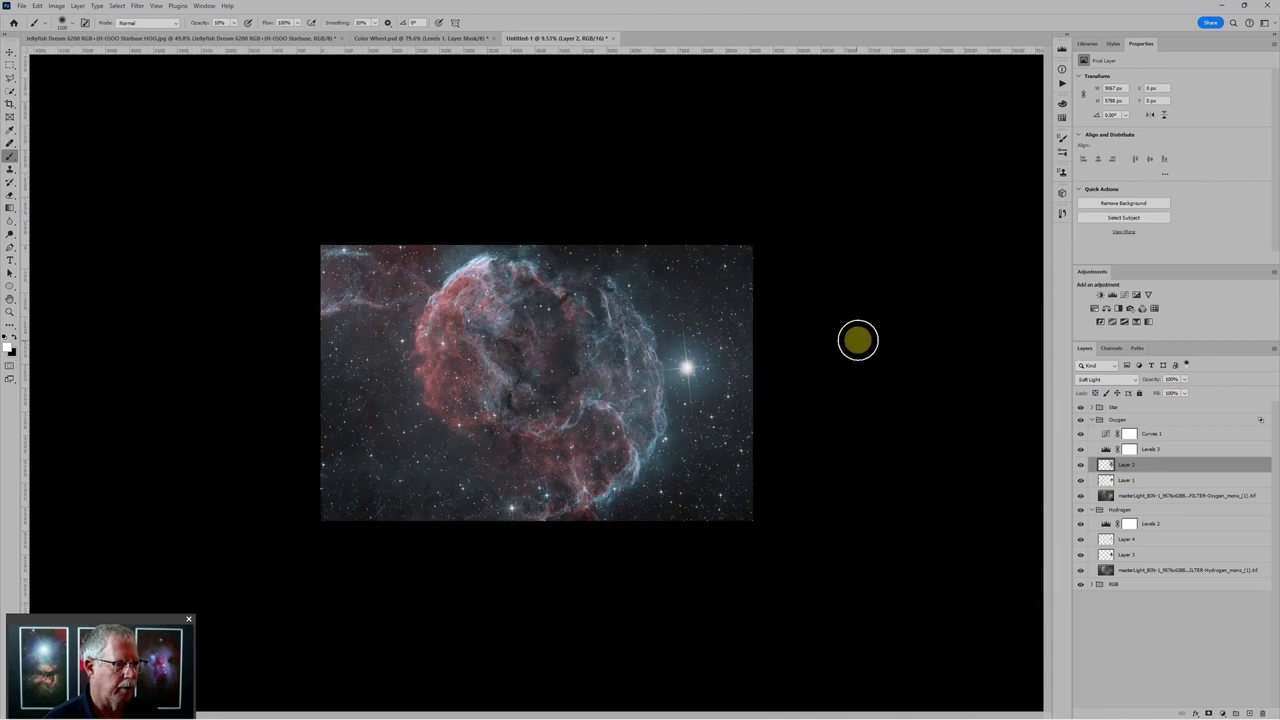
scroll(811, 349, up, 1)
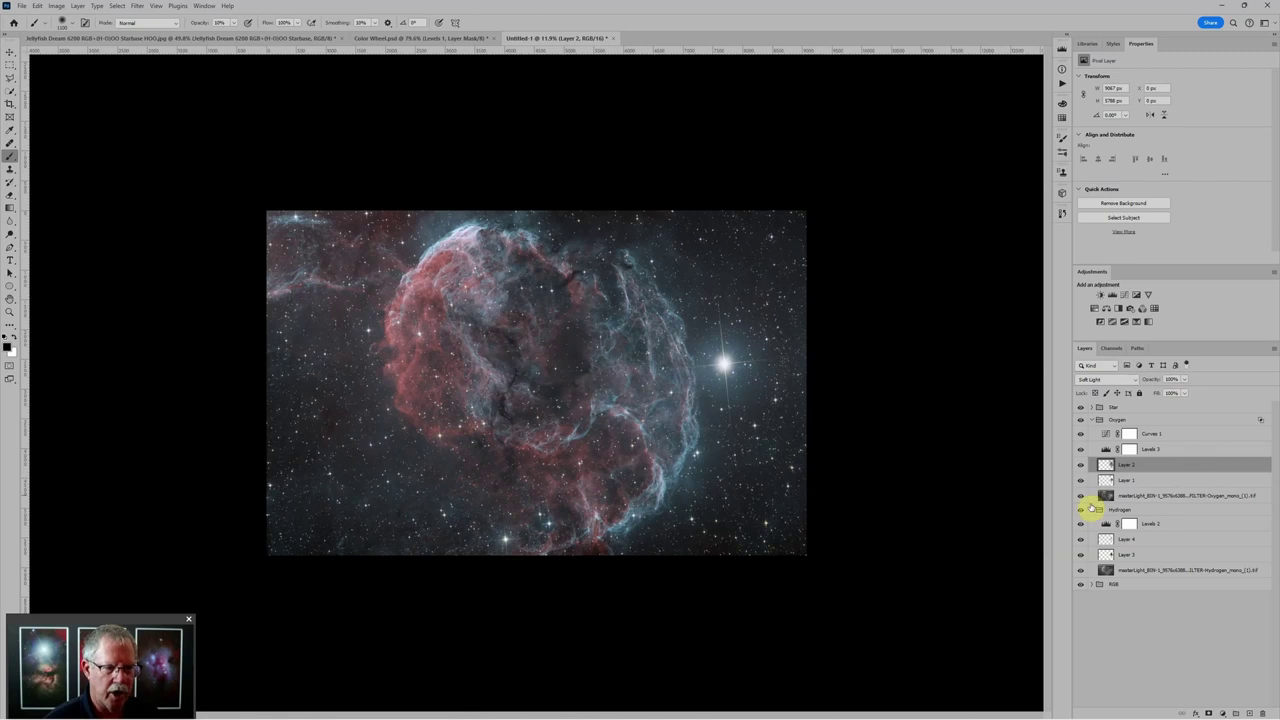
click(1103, 539)
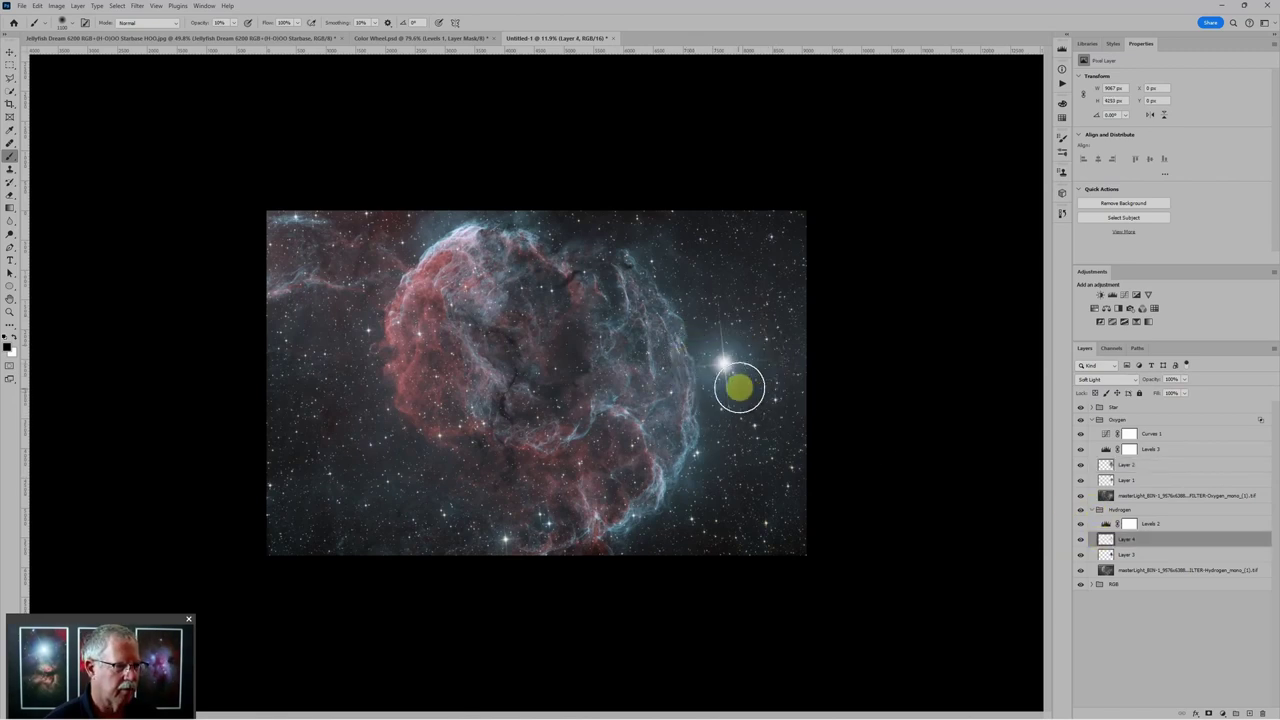
scroll(857, 402, up, 2)
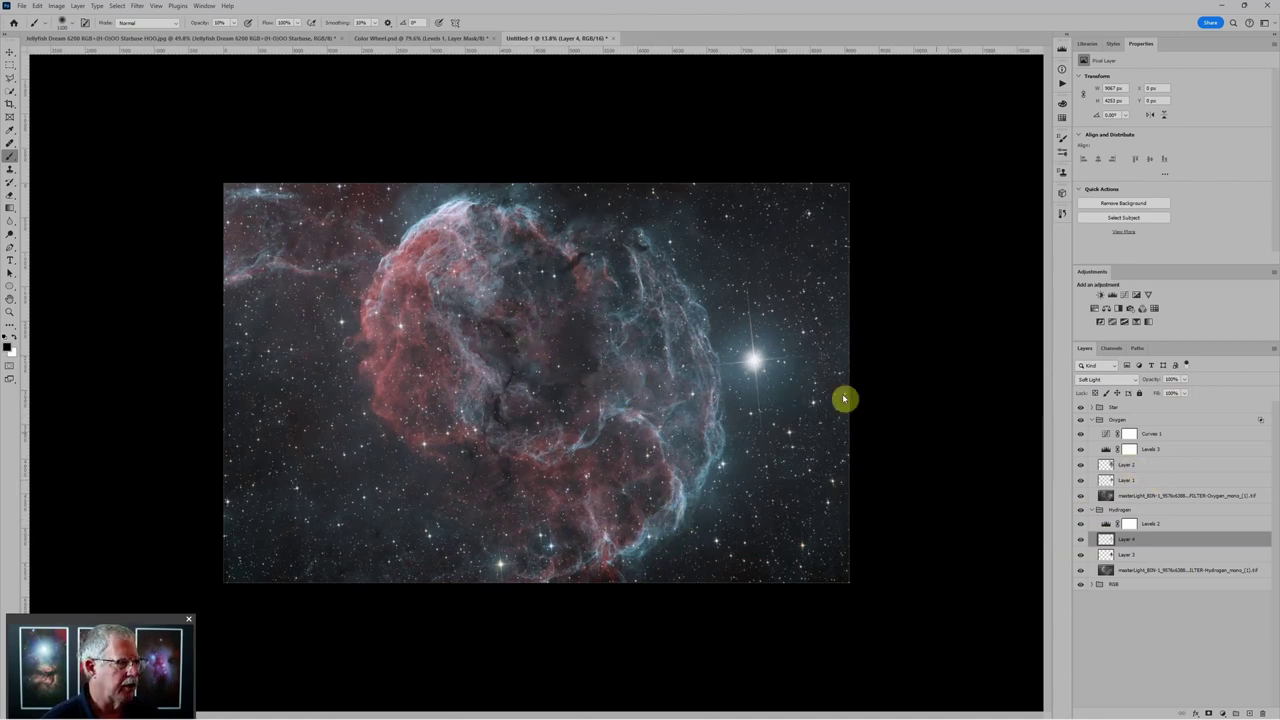
Step: Collapse the Oxygen and Hydrogen groups, and add Levels, Color Balance and Hue/Saturation adjustments above the Oxygen group
click(1094, 422)
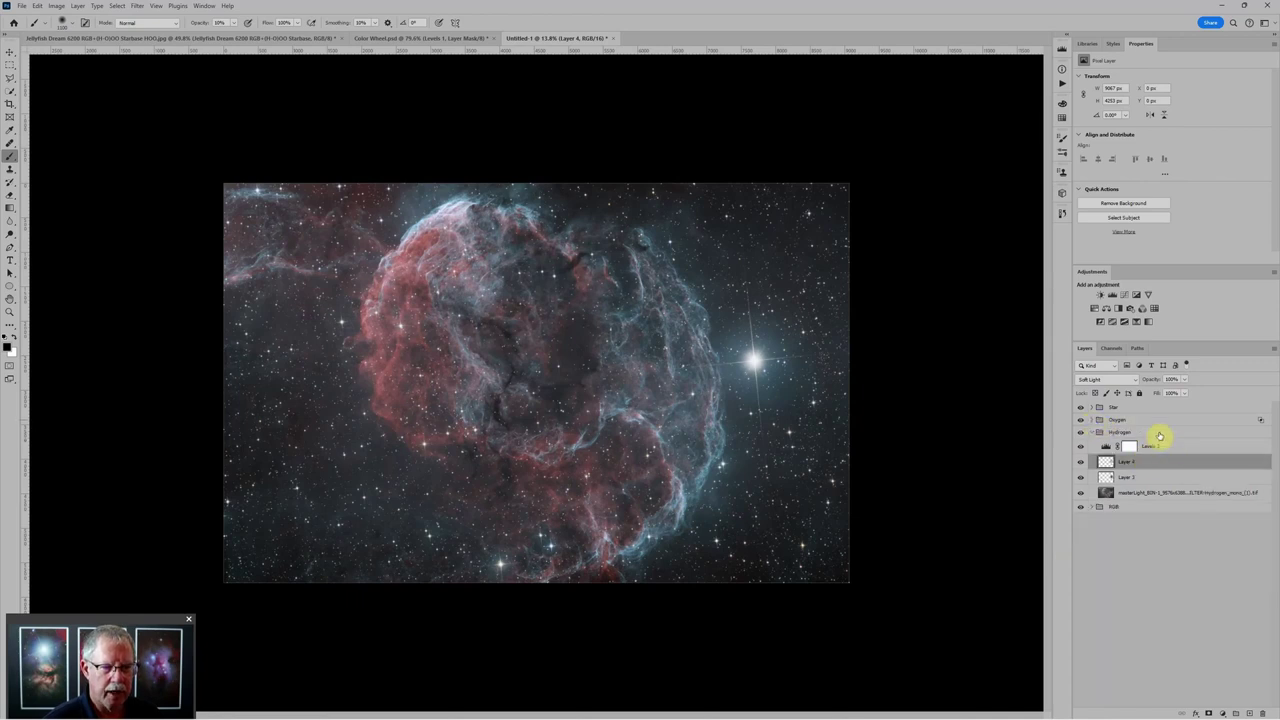
click(1093, 432)
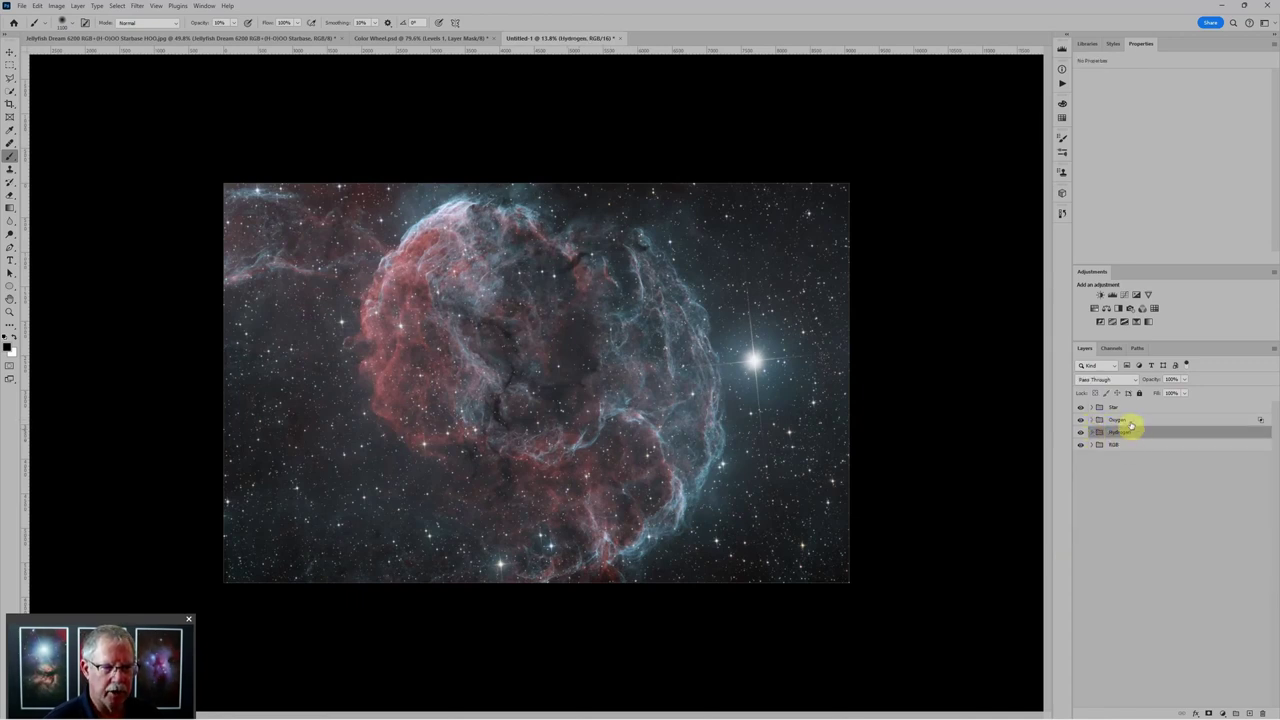
click(1137, 420)
double_click(1123, 421)
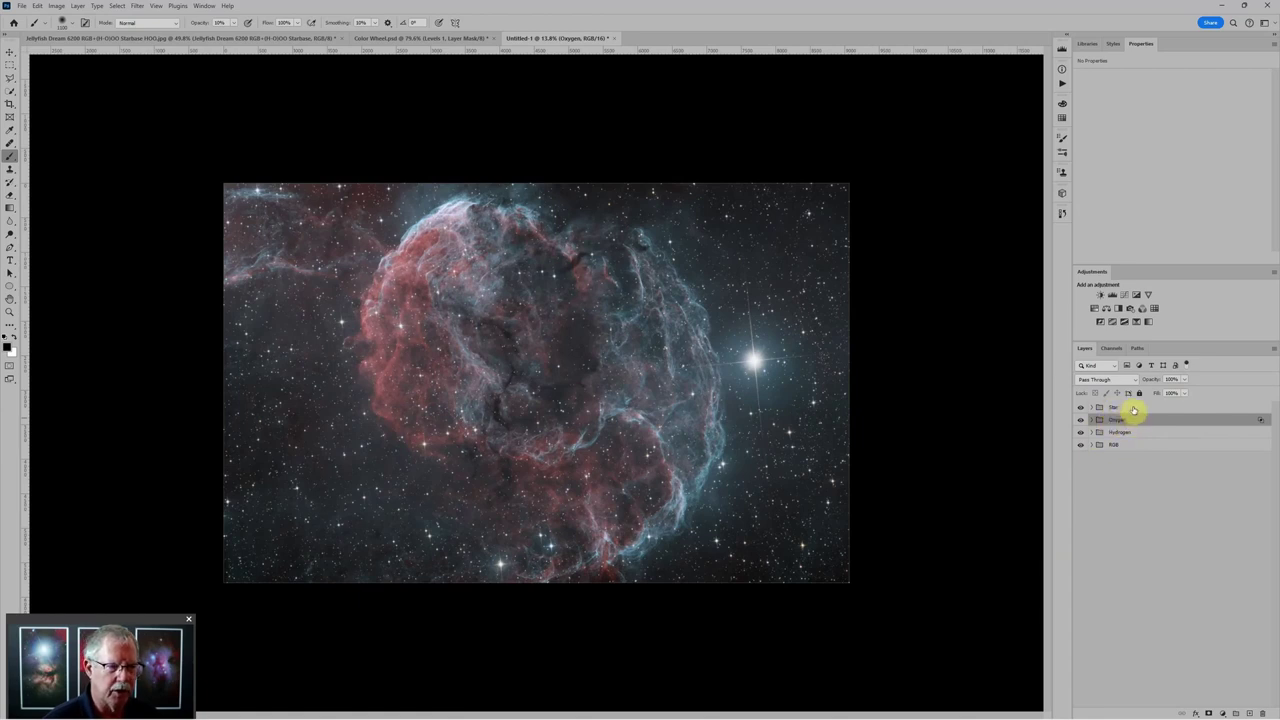
click(1114, 295)
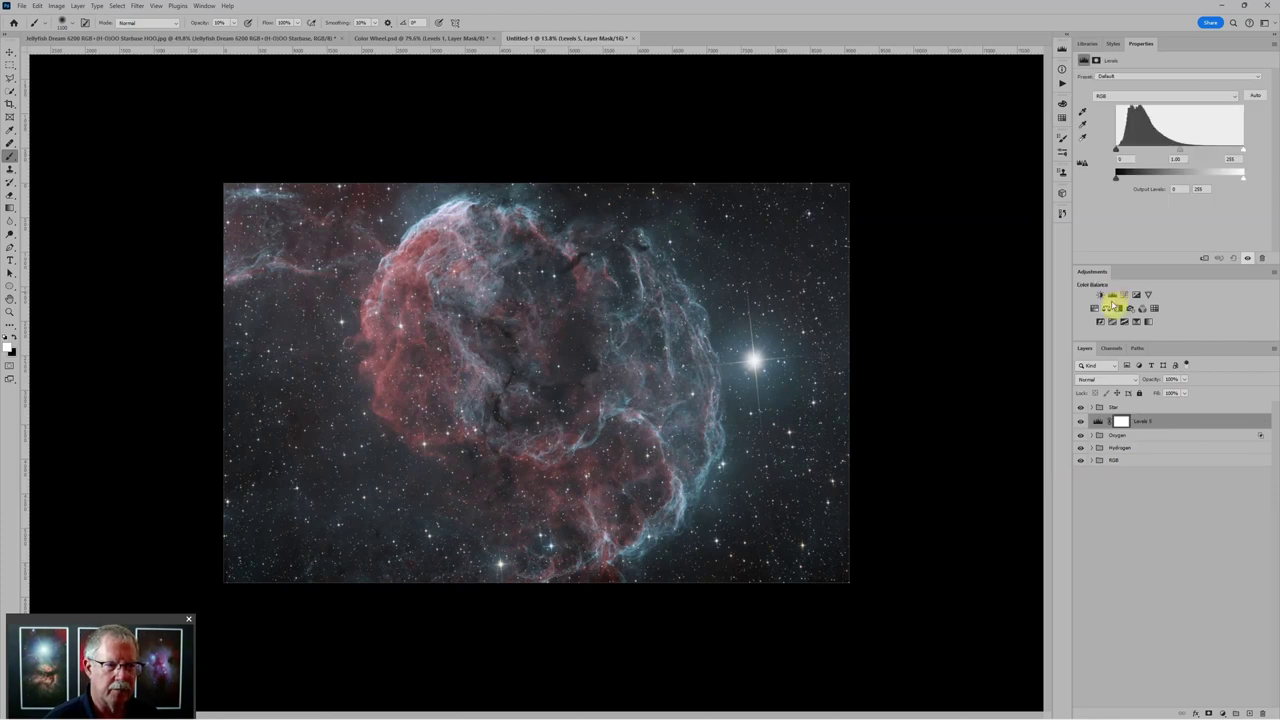
click(1107, 312)
click(1095, 313)
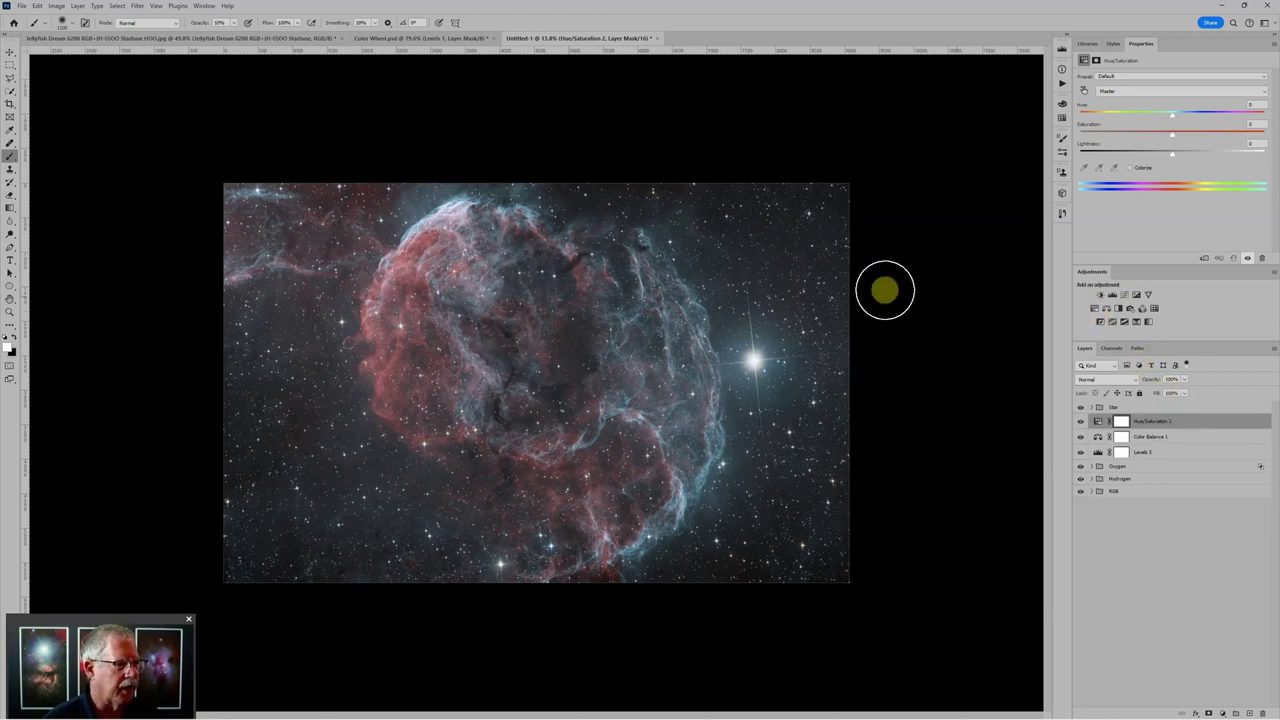
Step: Add a Solid Color fill of #131313 above the Hue/Saturation adjustment and set its blend mode to Lighten
click(1223, 713)
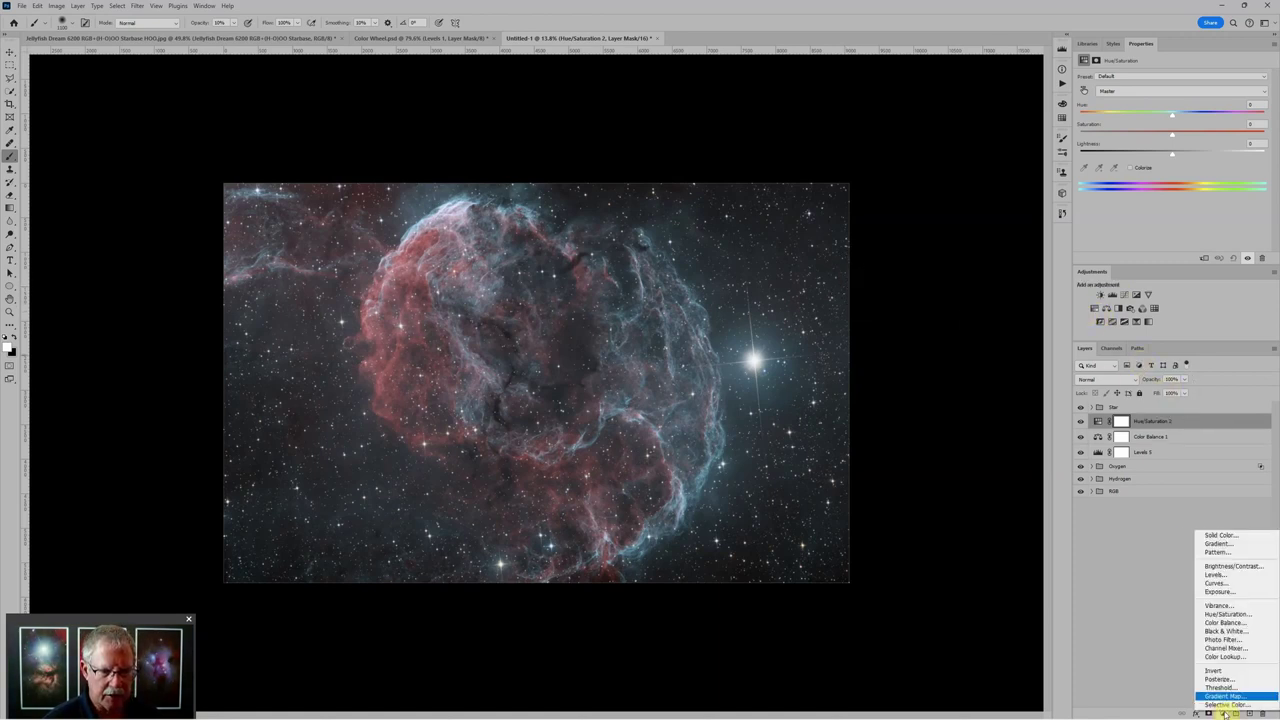
click(1220, 535)
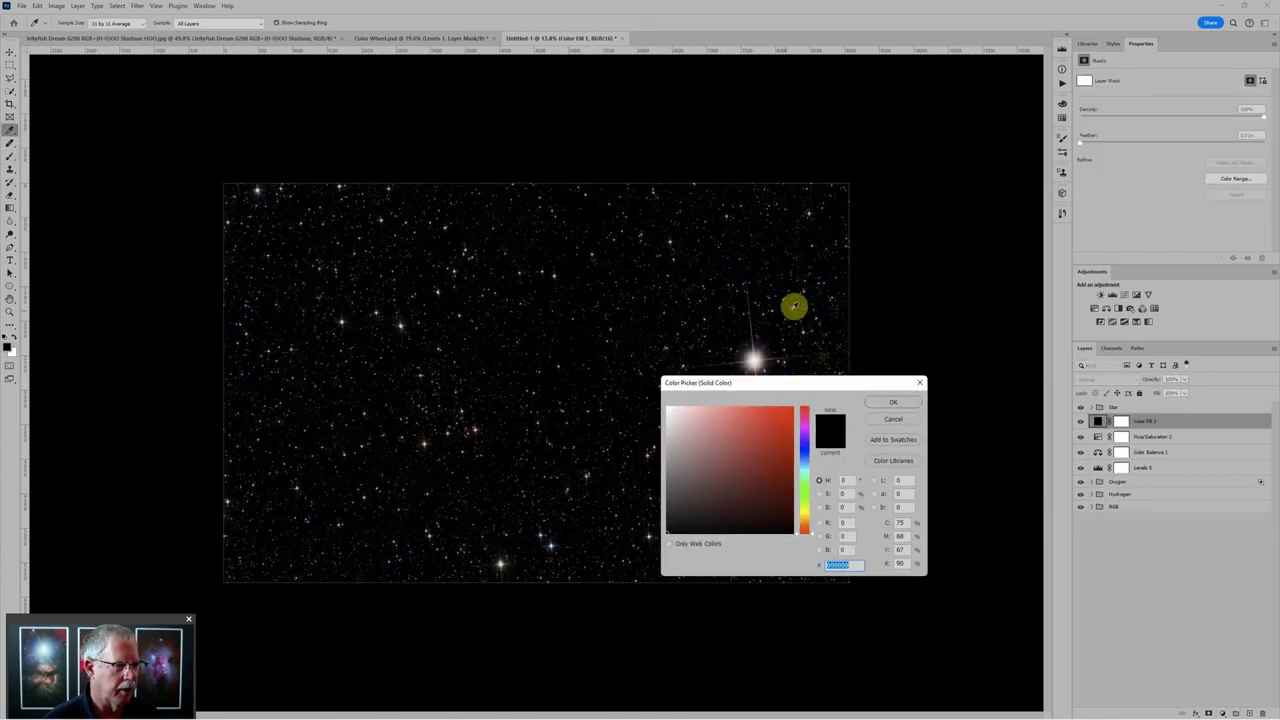
text(131313)
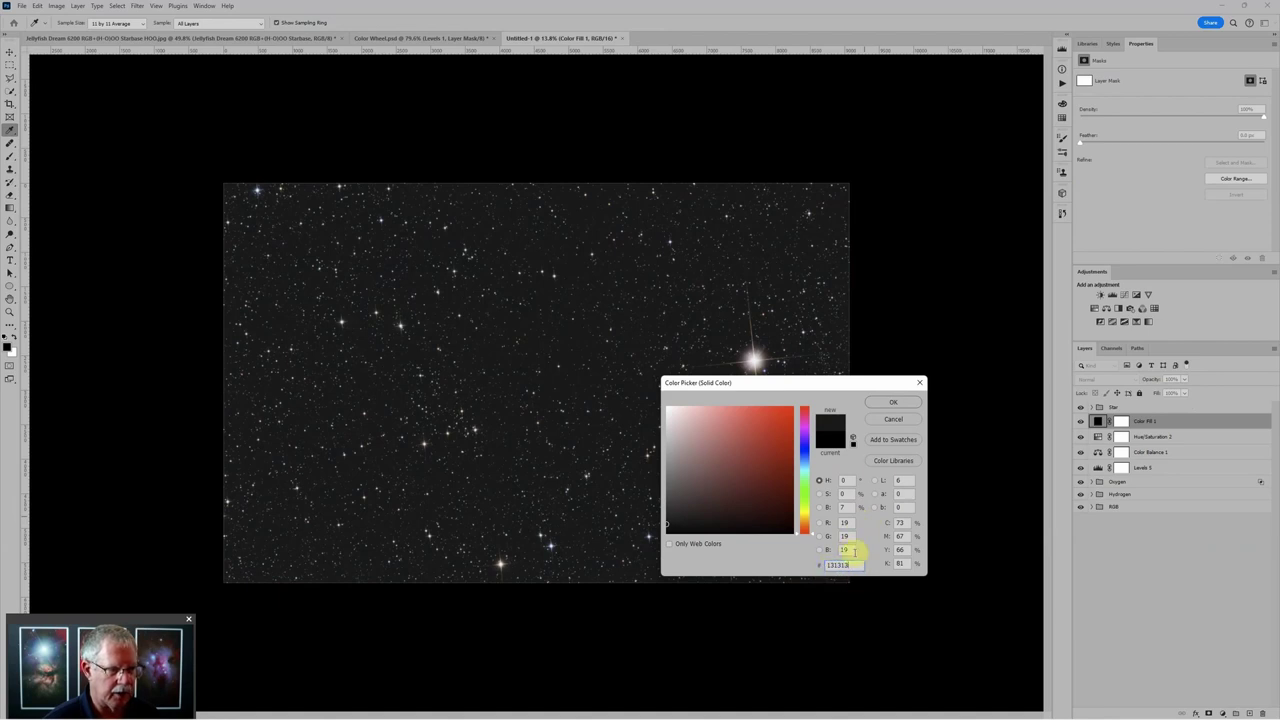
click(900, 403)
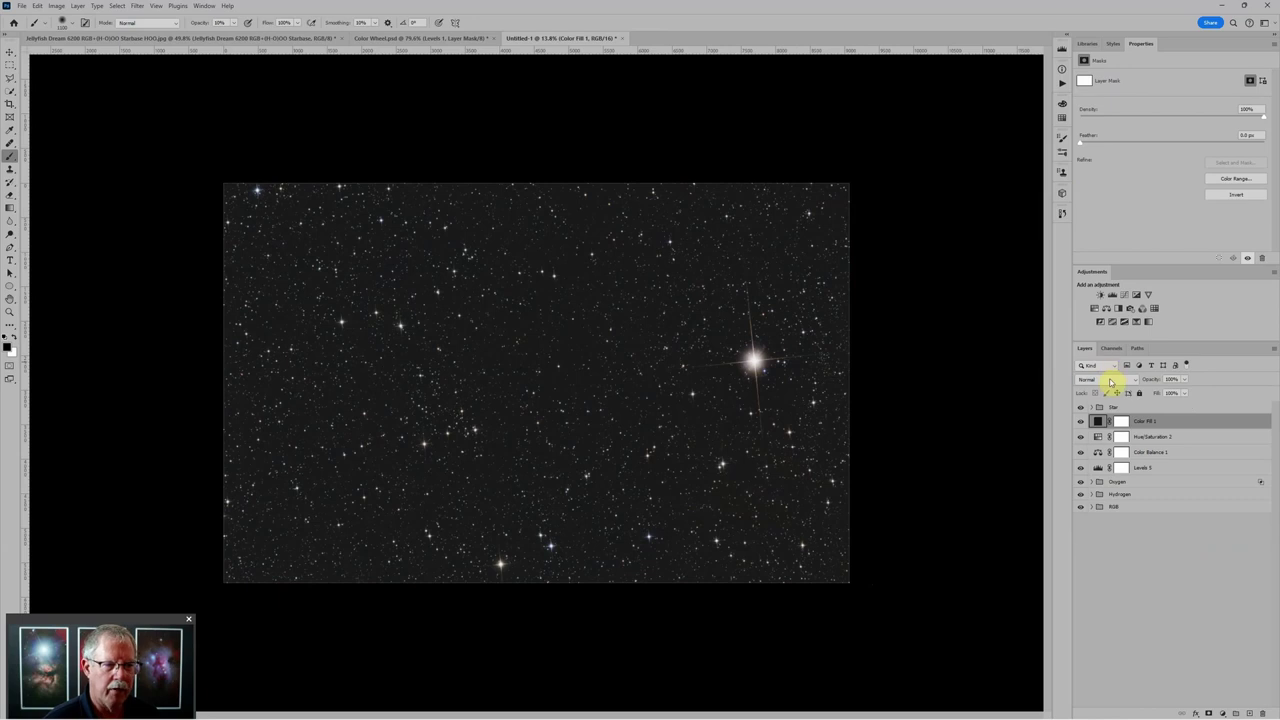
click(1110, 382)
click(1086, 466)
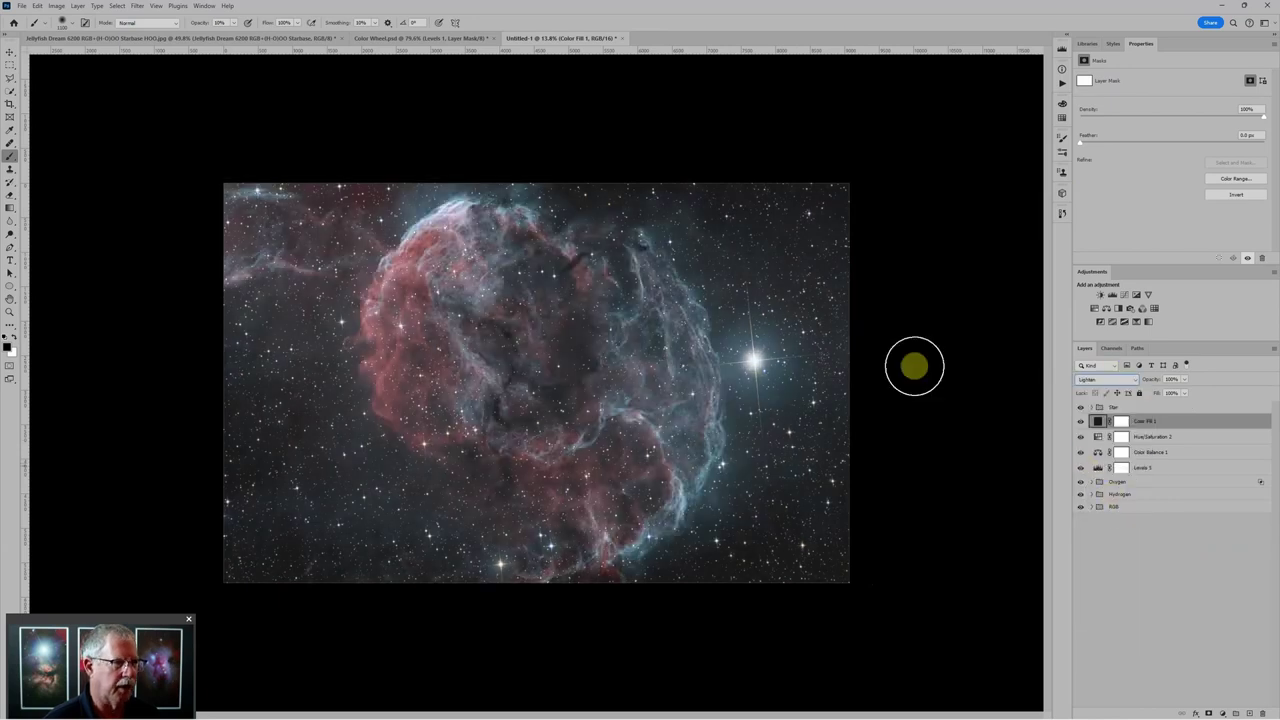
Step: Raise the black input level of the Levels 5 adjustment to 12
scroll(663, 289, down, 2)
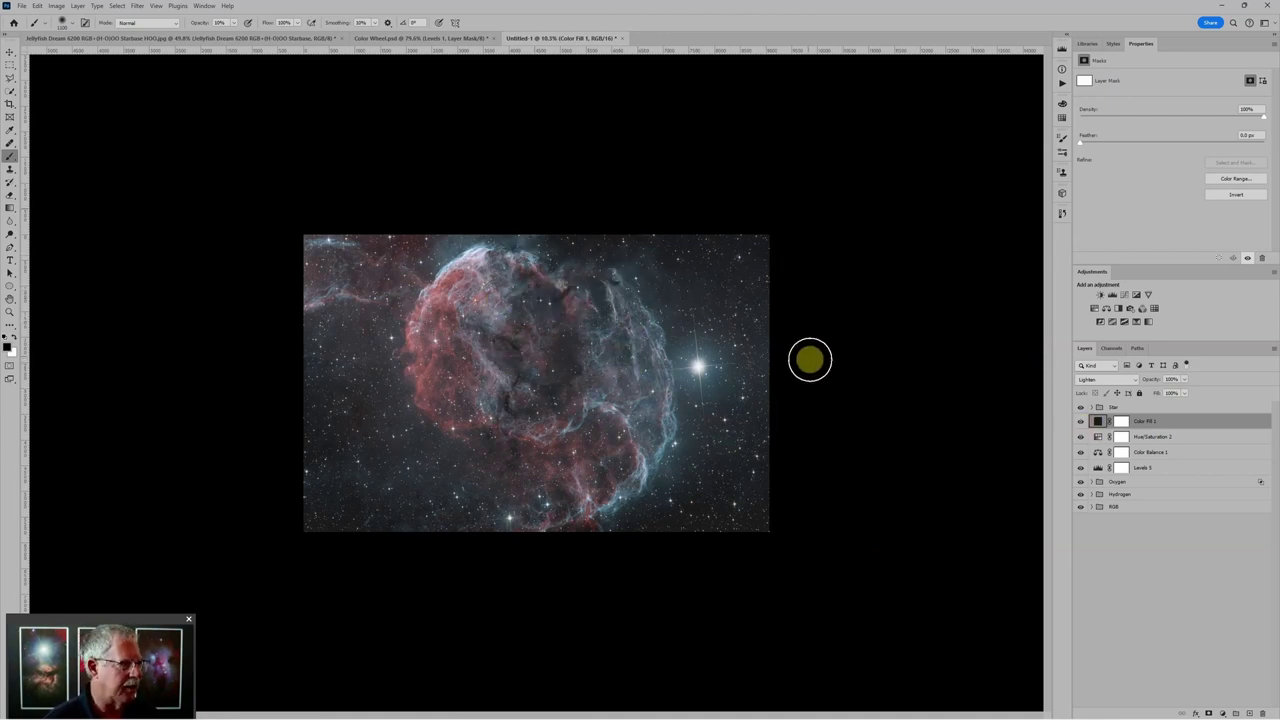
click(1098, 467)
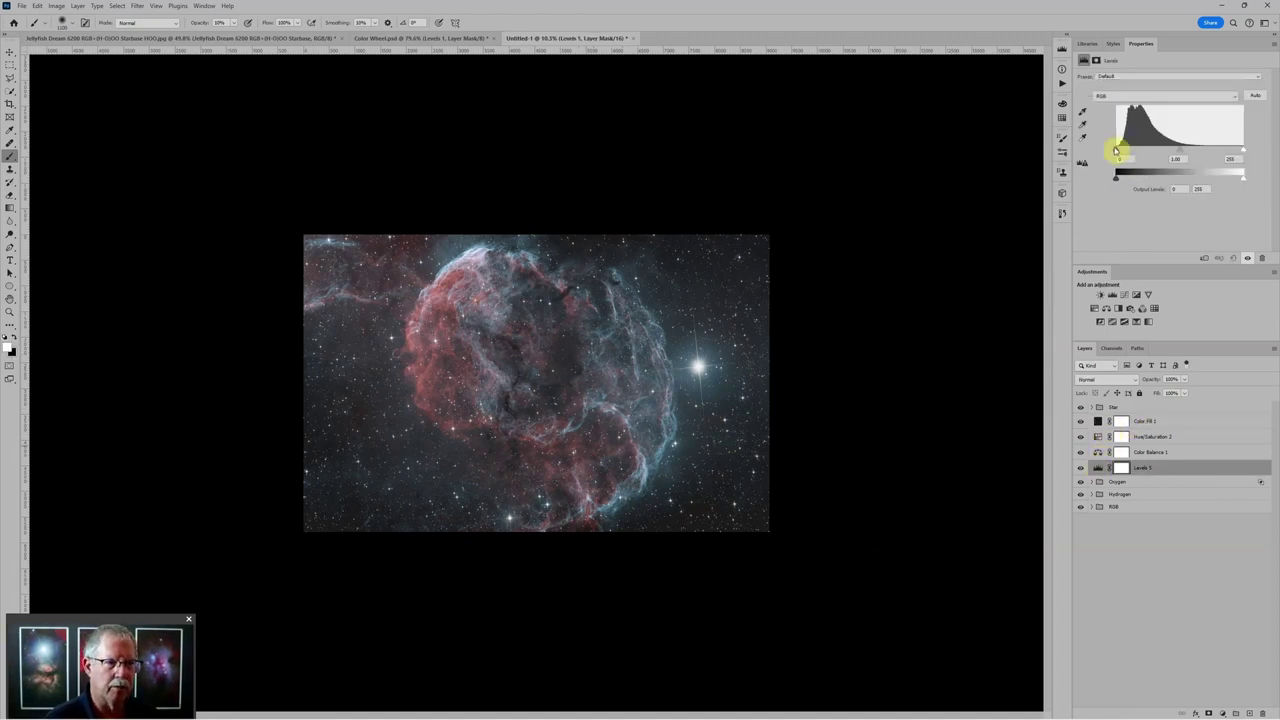
drag(1117, 152, 1122, 154)
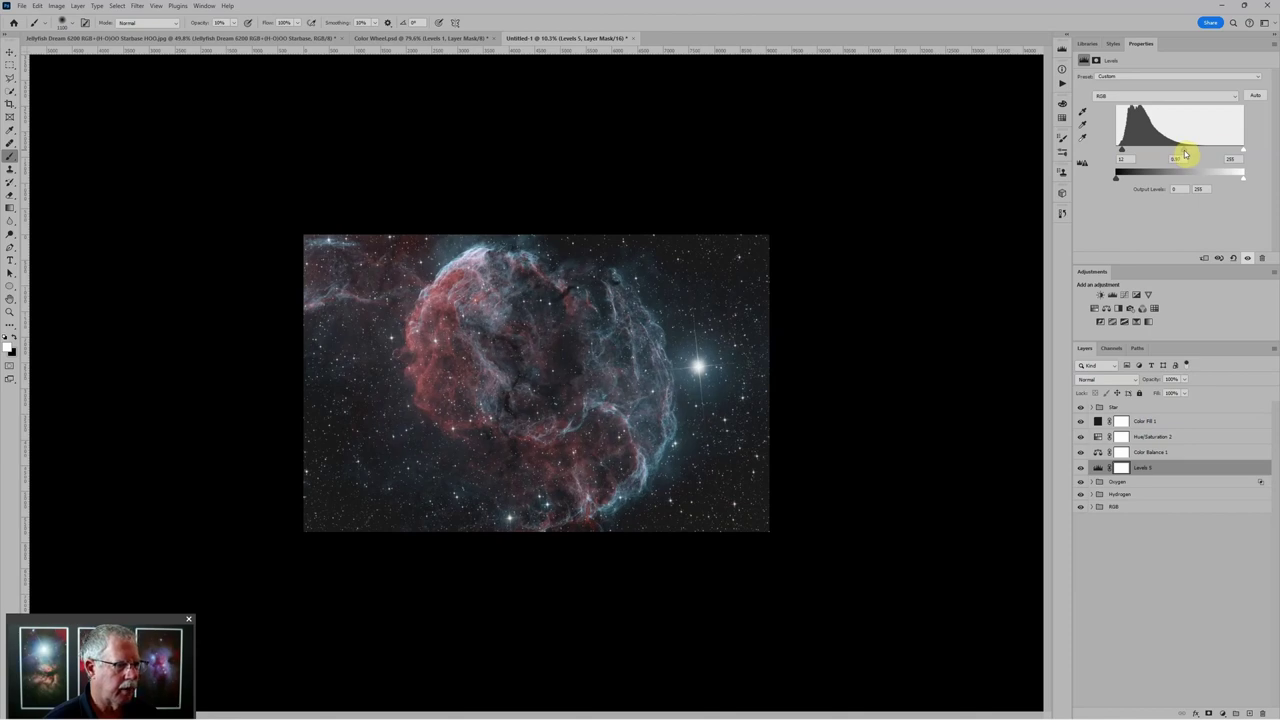
scroll(640, 297, up, 1)
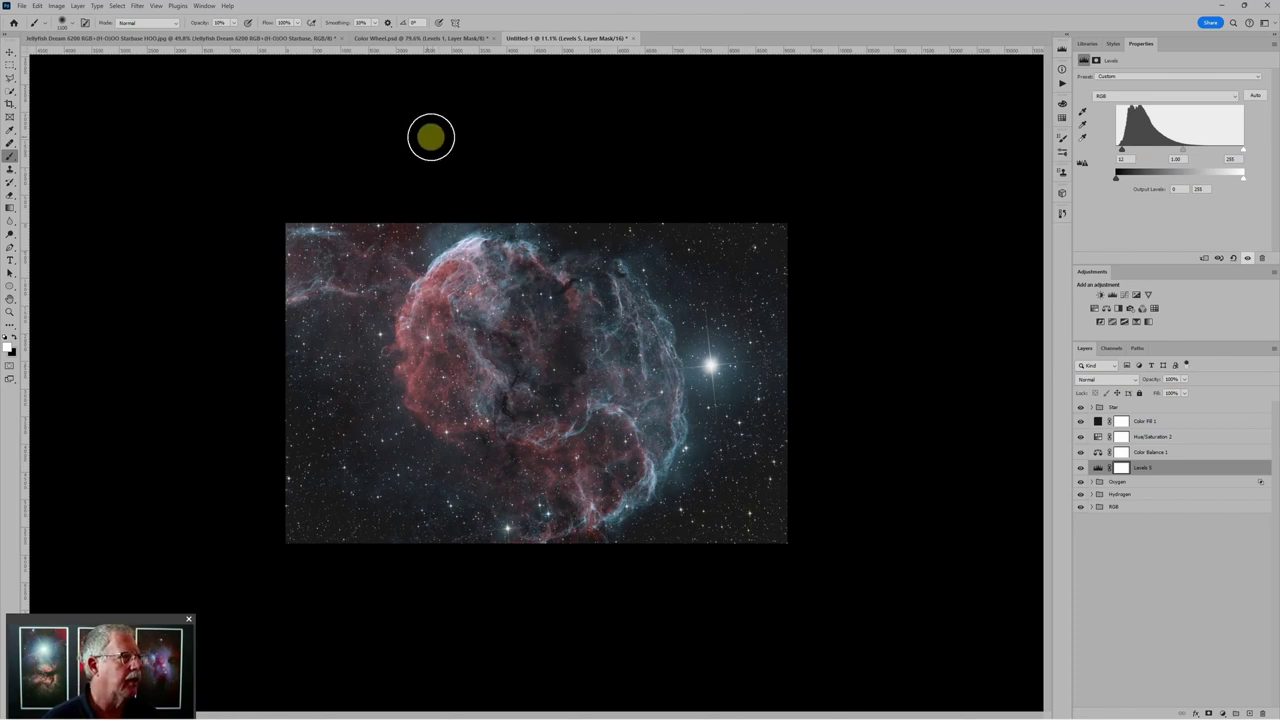
Step: Switch to the Color Wheel.psd document and show its Blue, Red and Green gradient layers one after another
click(420, 42)
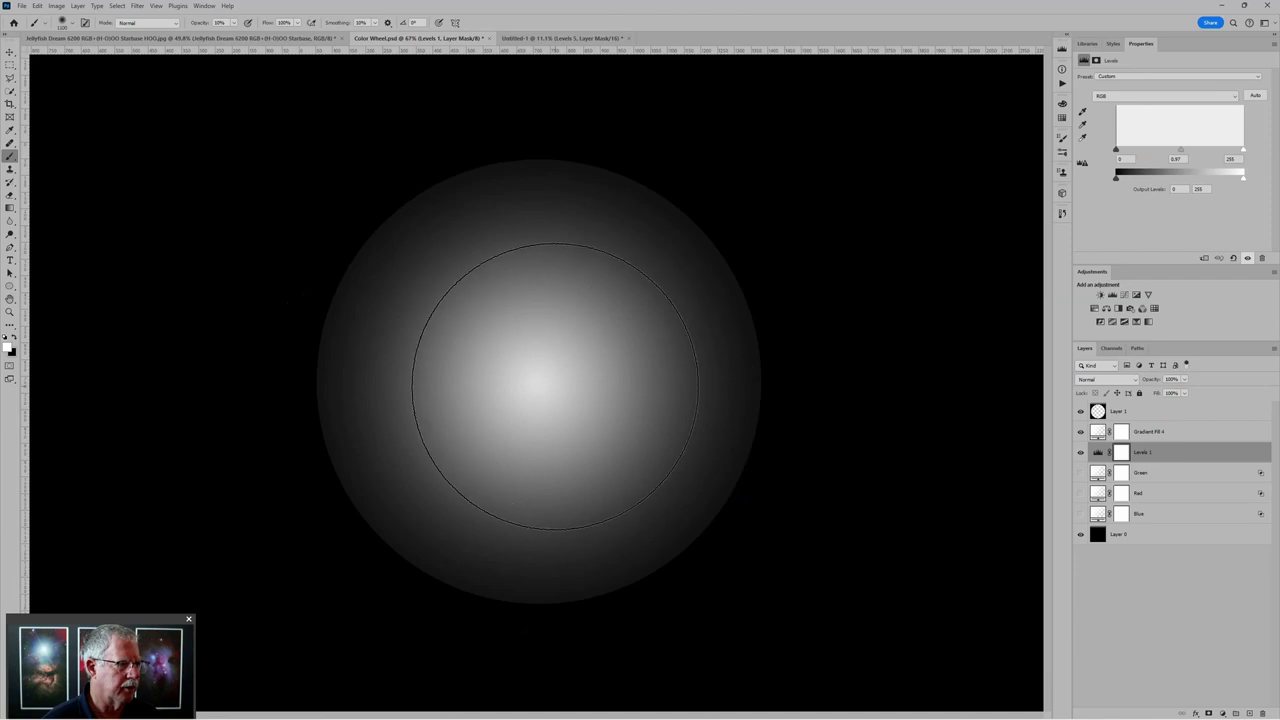
scroll(532, 385, up, 1)
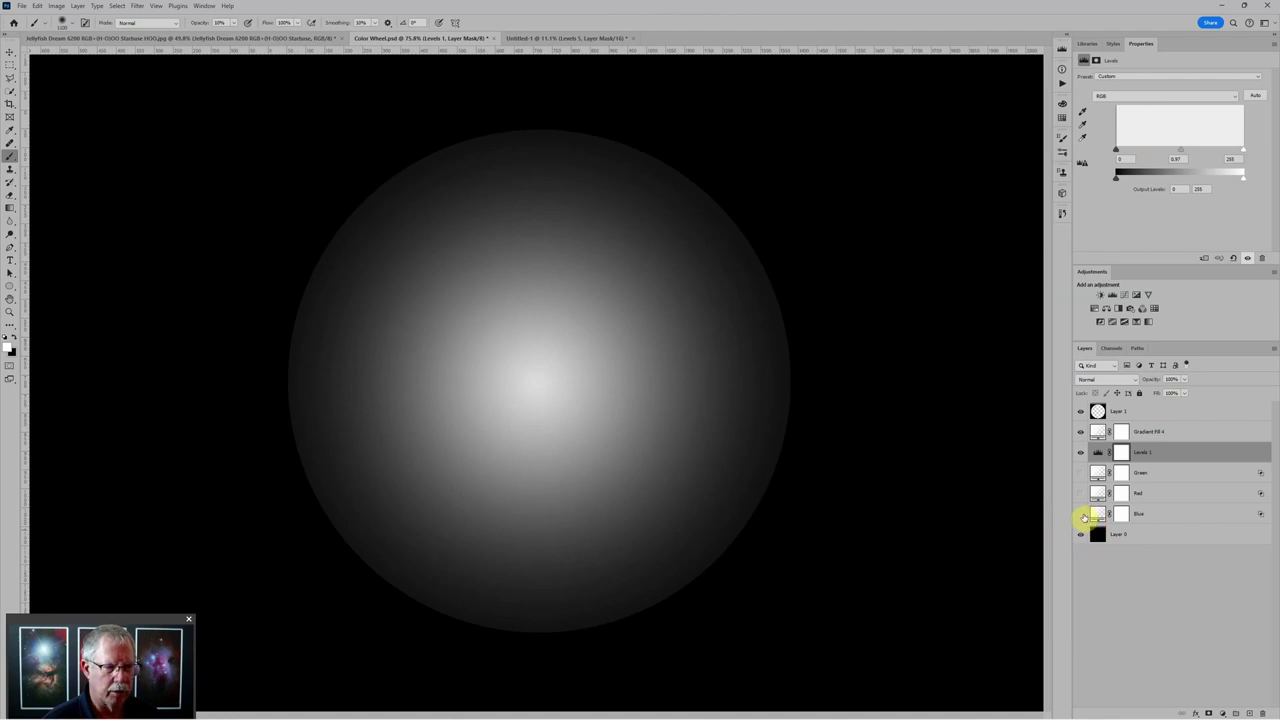
click(1080, 513)
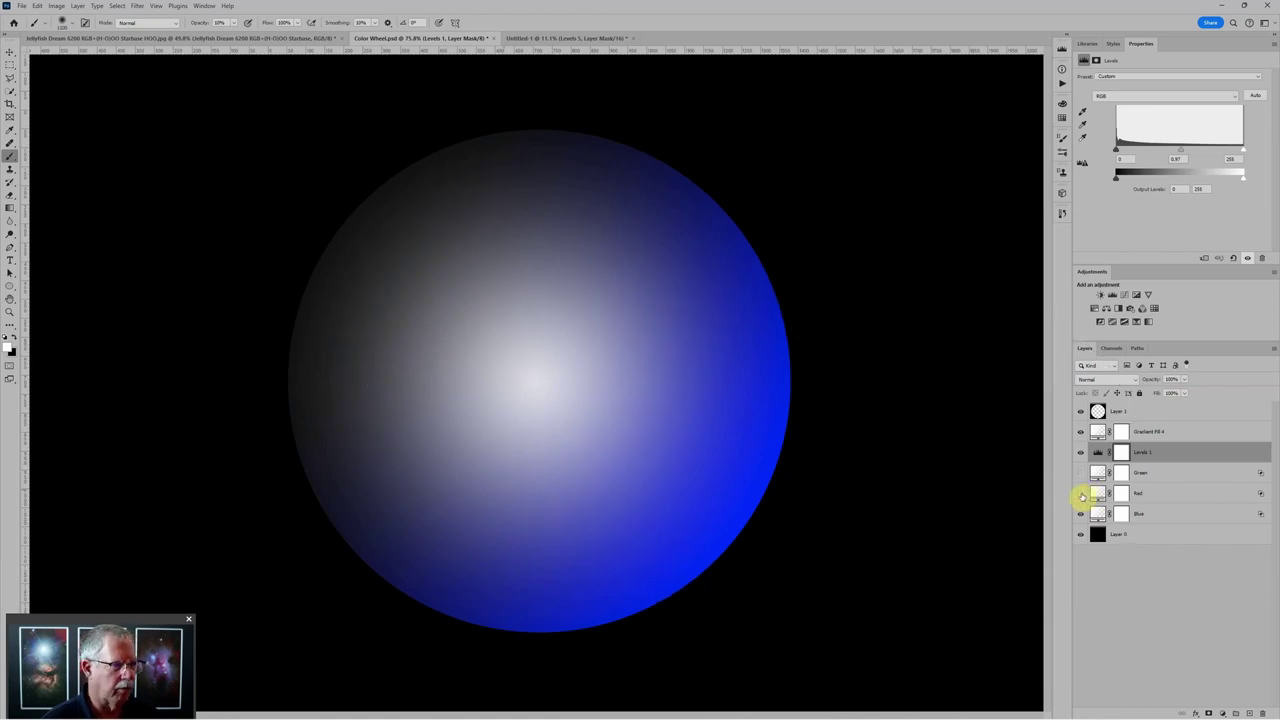
click(1081, 494)
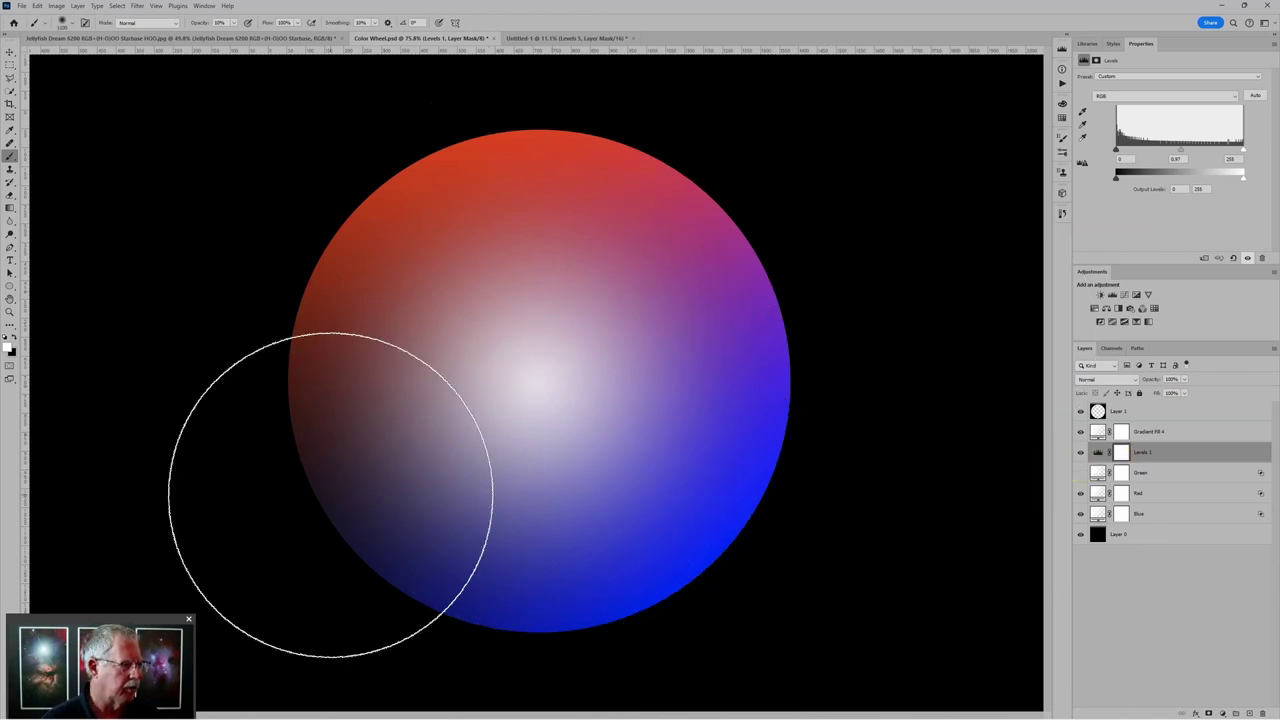
drag(330, 495, 403, 450)
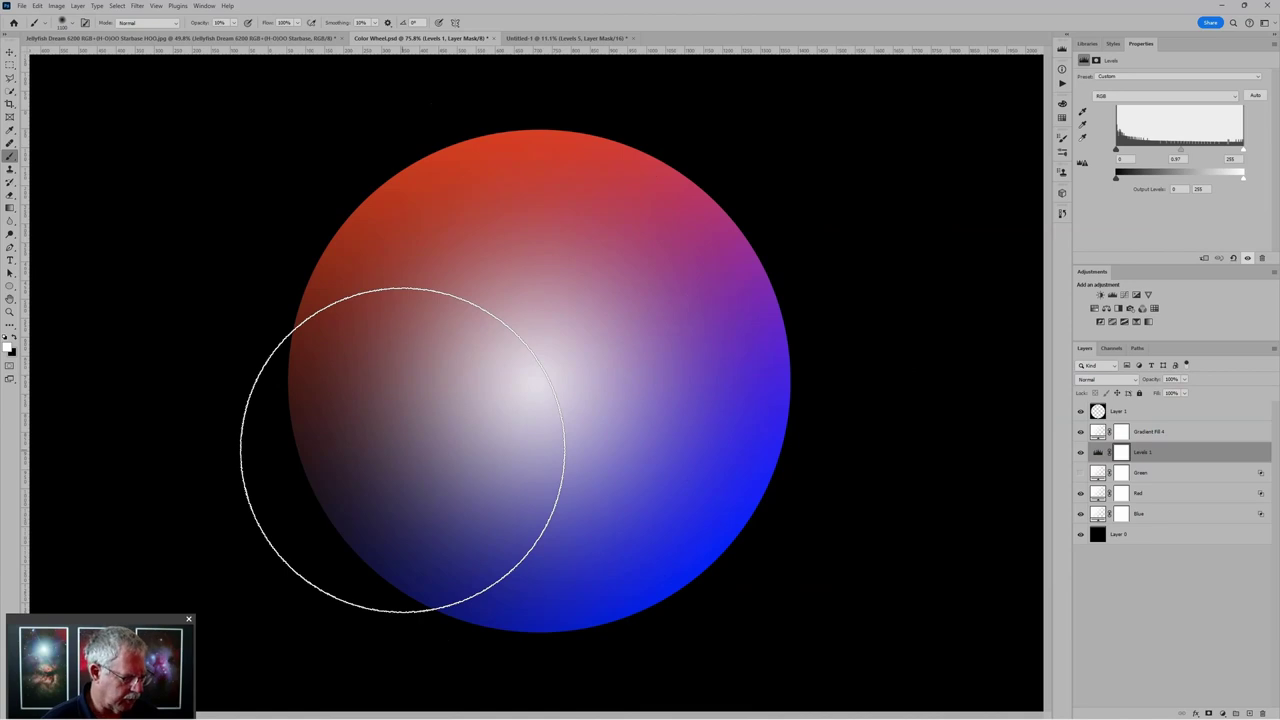
key(j)
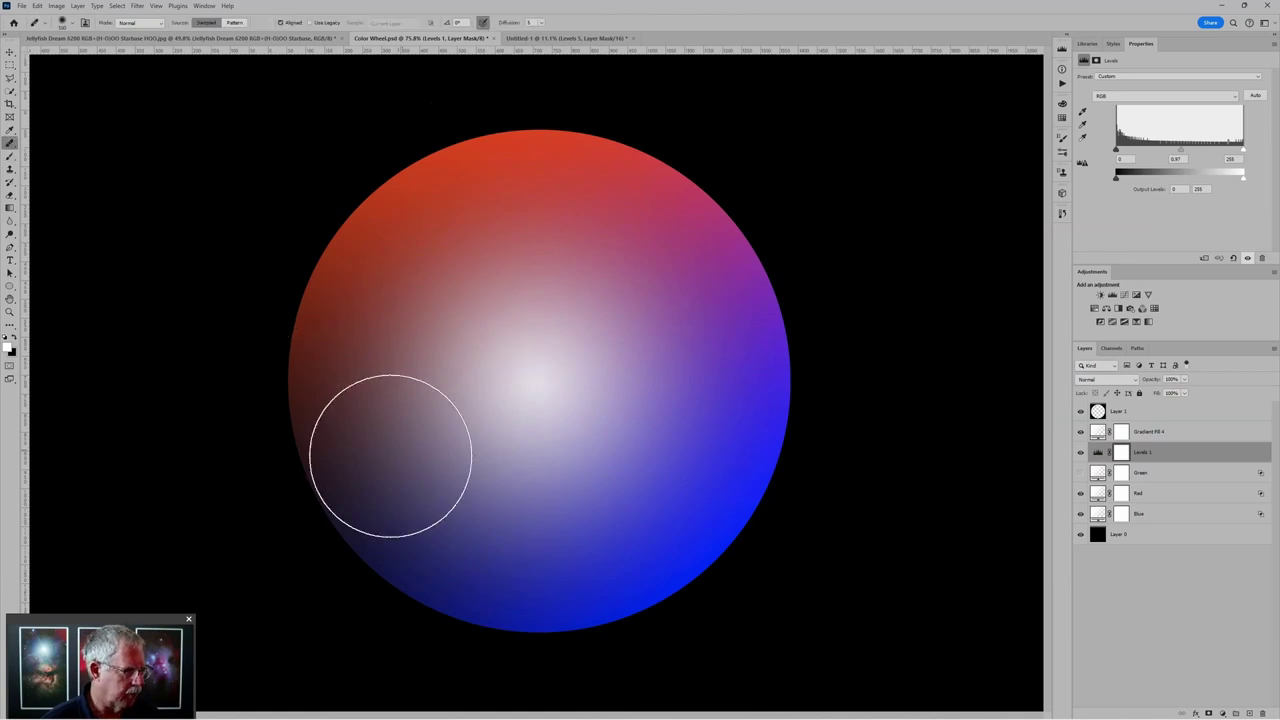
click(1080, 474)
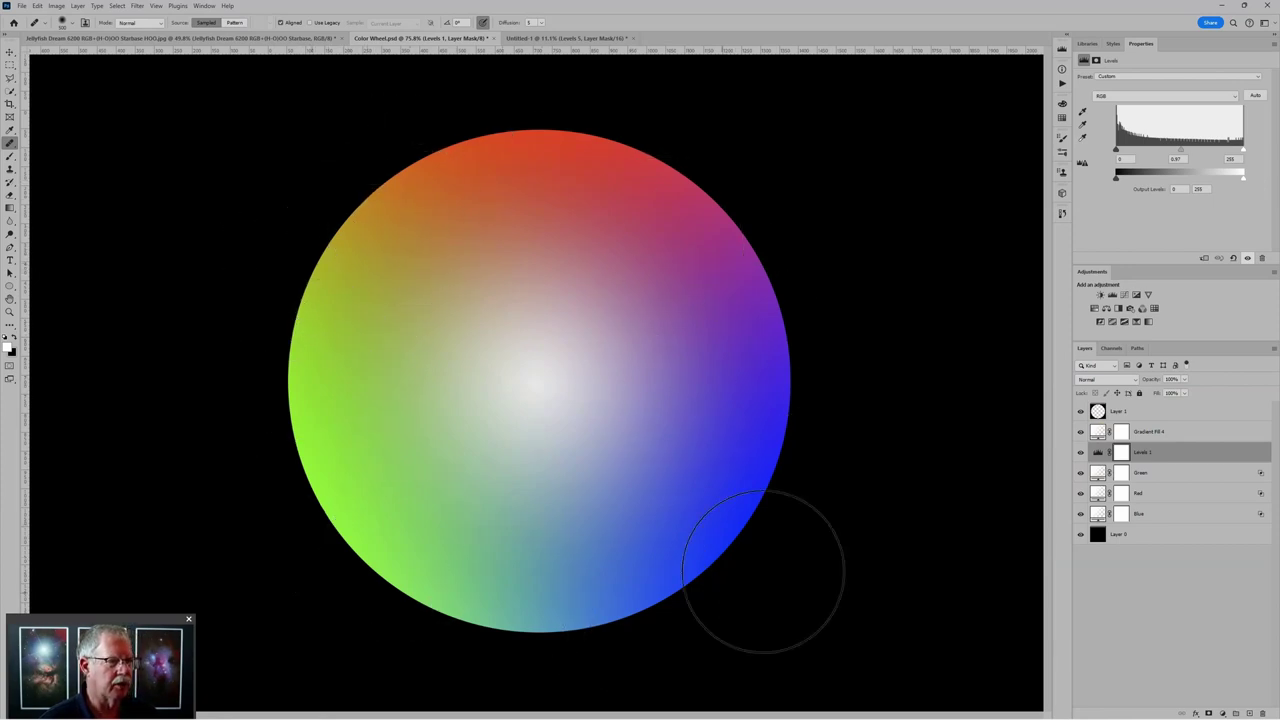
scroll(711, 341, down, 3)
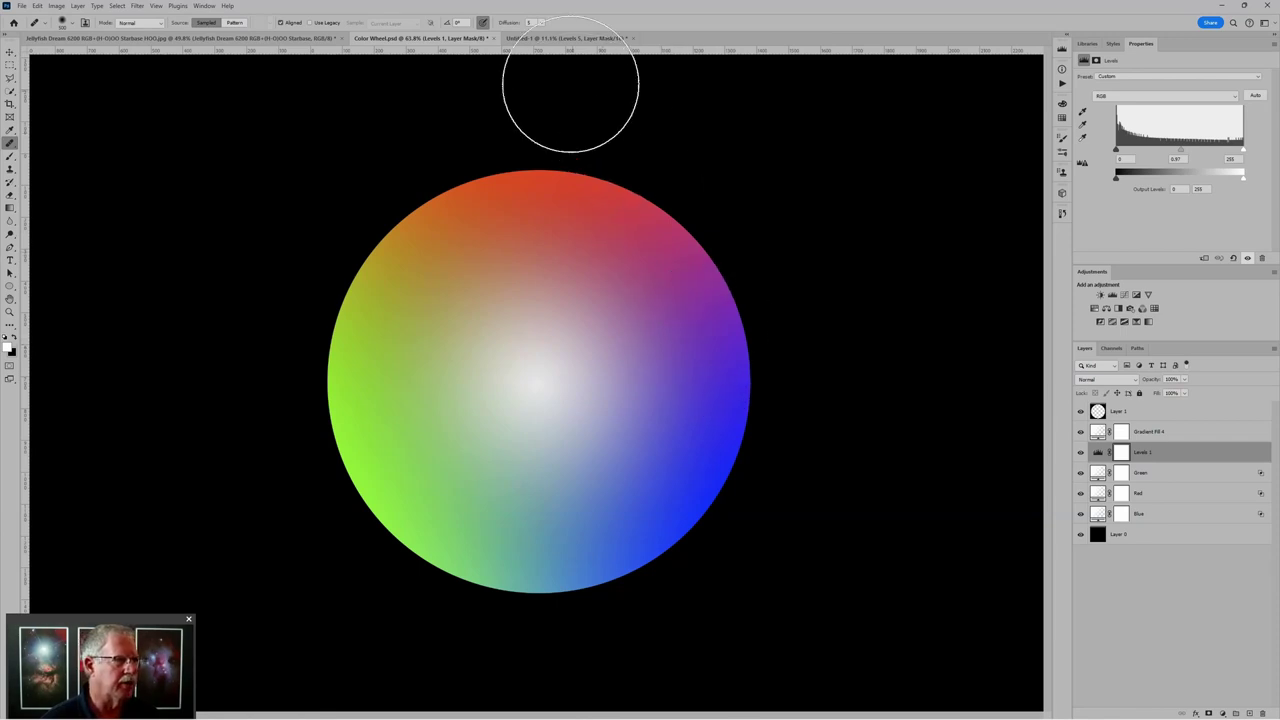
Step: Return to the nebula document and hide the Star group and the four fill and adjustment layers beneath it
click(551, 40)
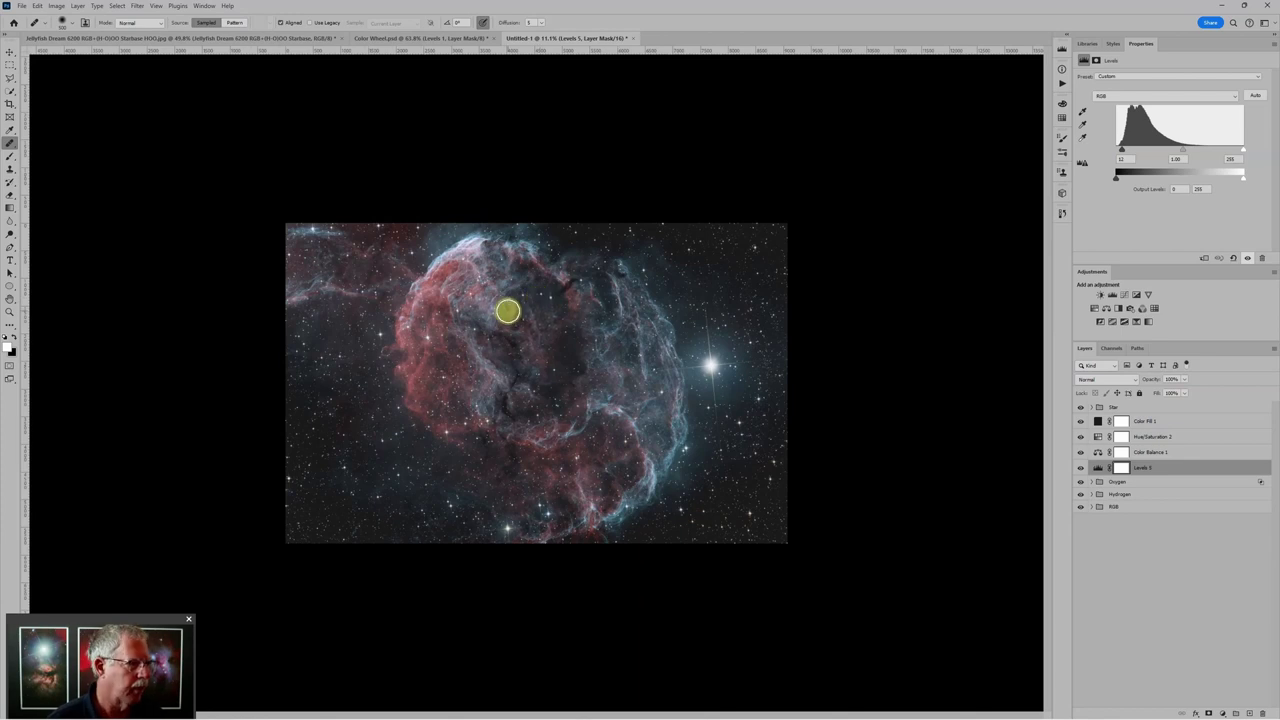
scroll(508, 309, up, 2)
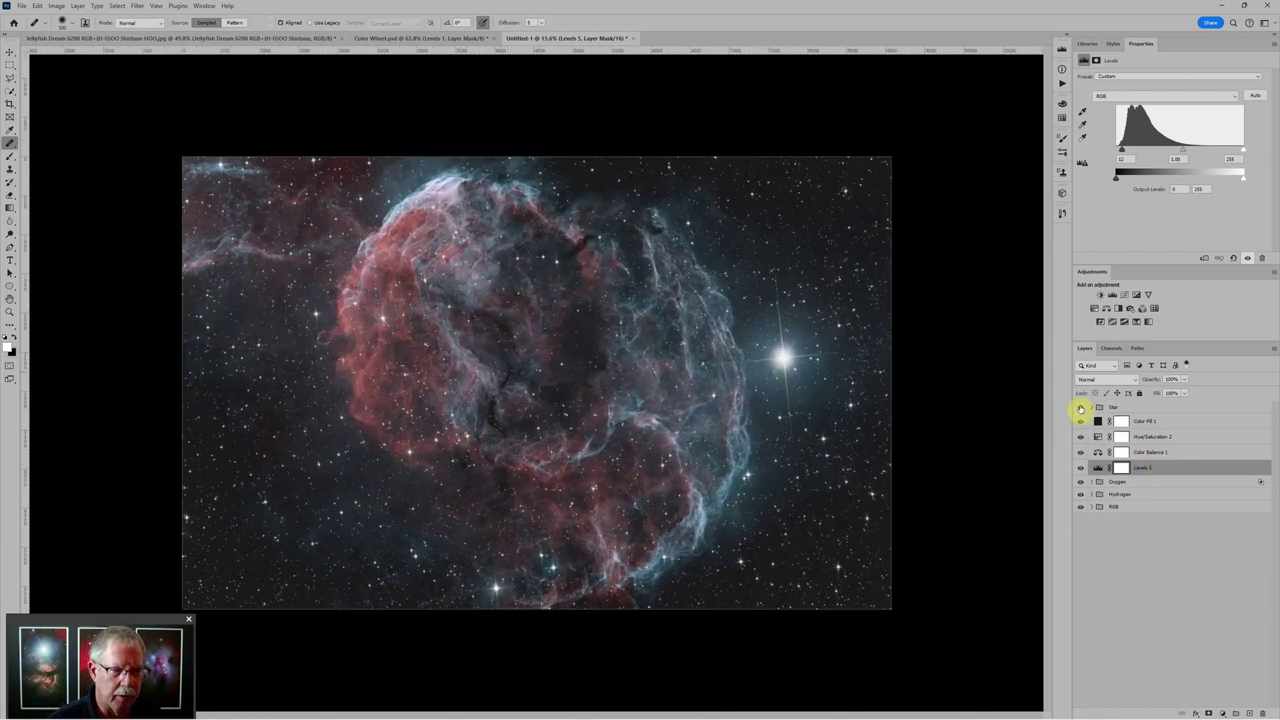
drag(1080, 410, 1080, 468)
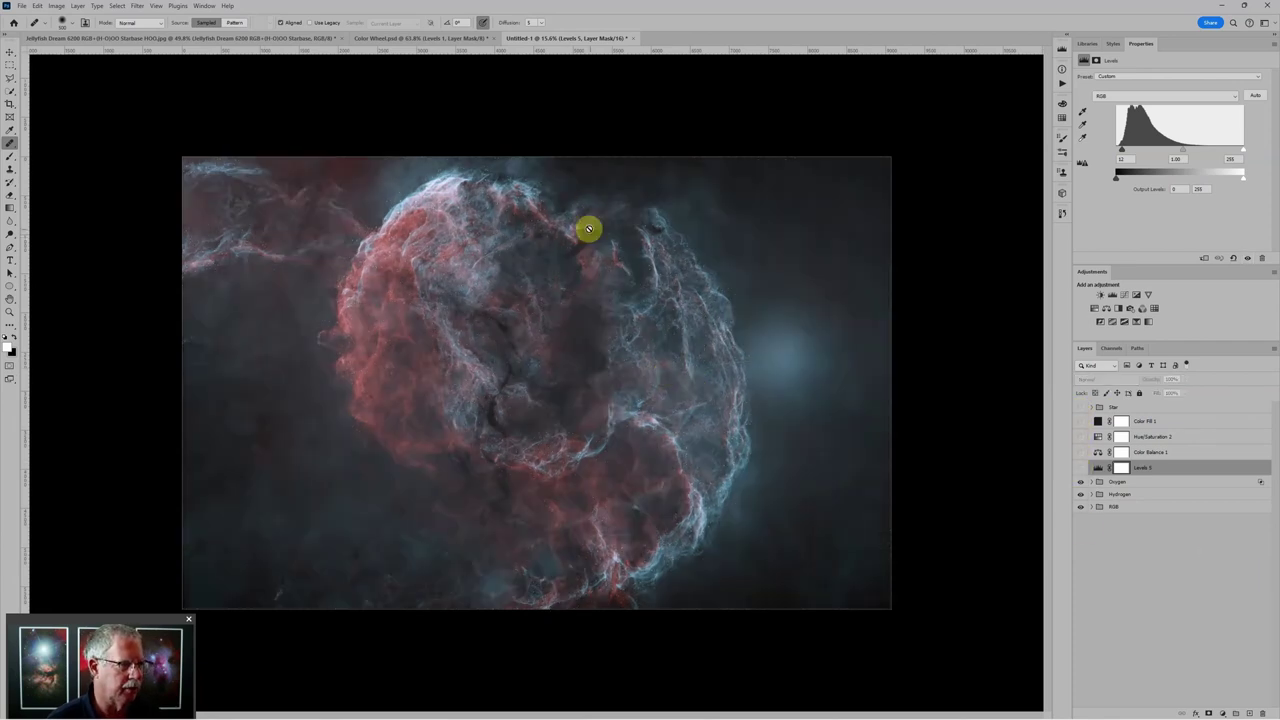
Step: Duplicate the Oxygen and Hydrogen groups together and put both copies into a new group
click(1127, 484)
shift+click(1128, 495)
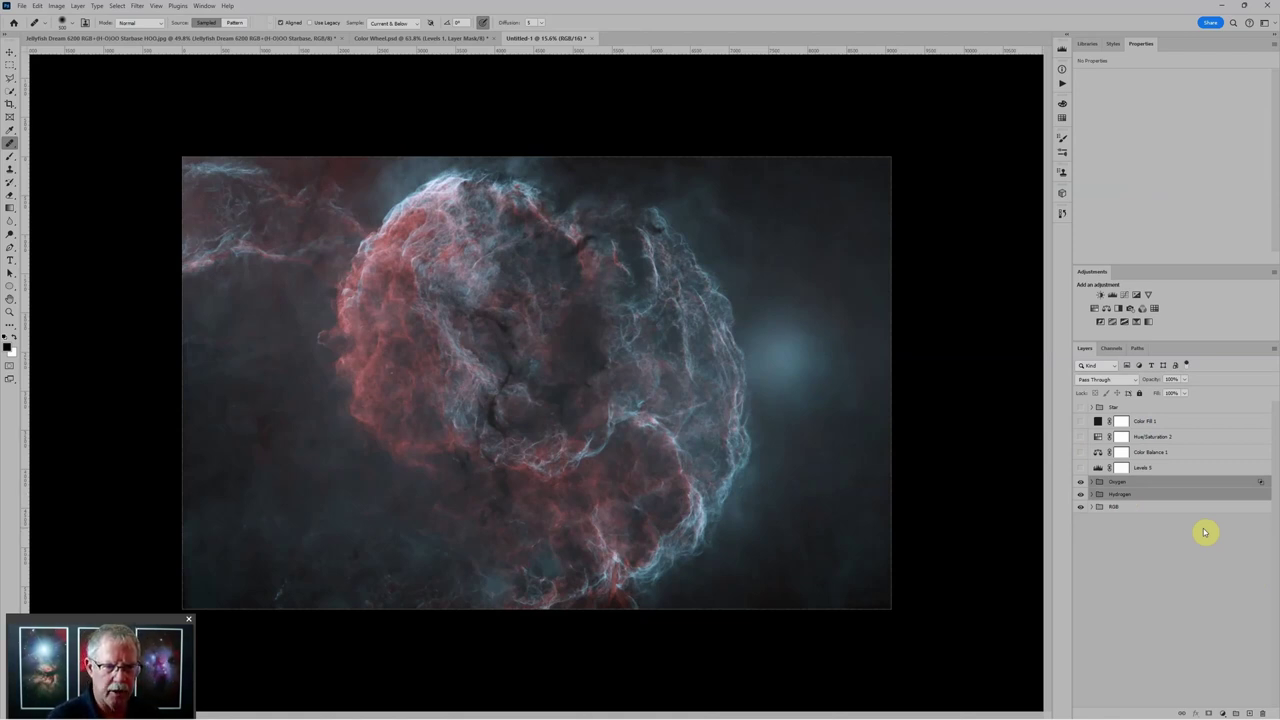
key(ctrl+j)
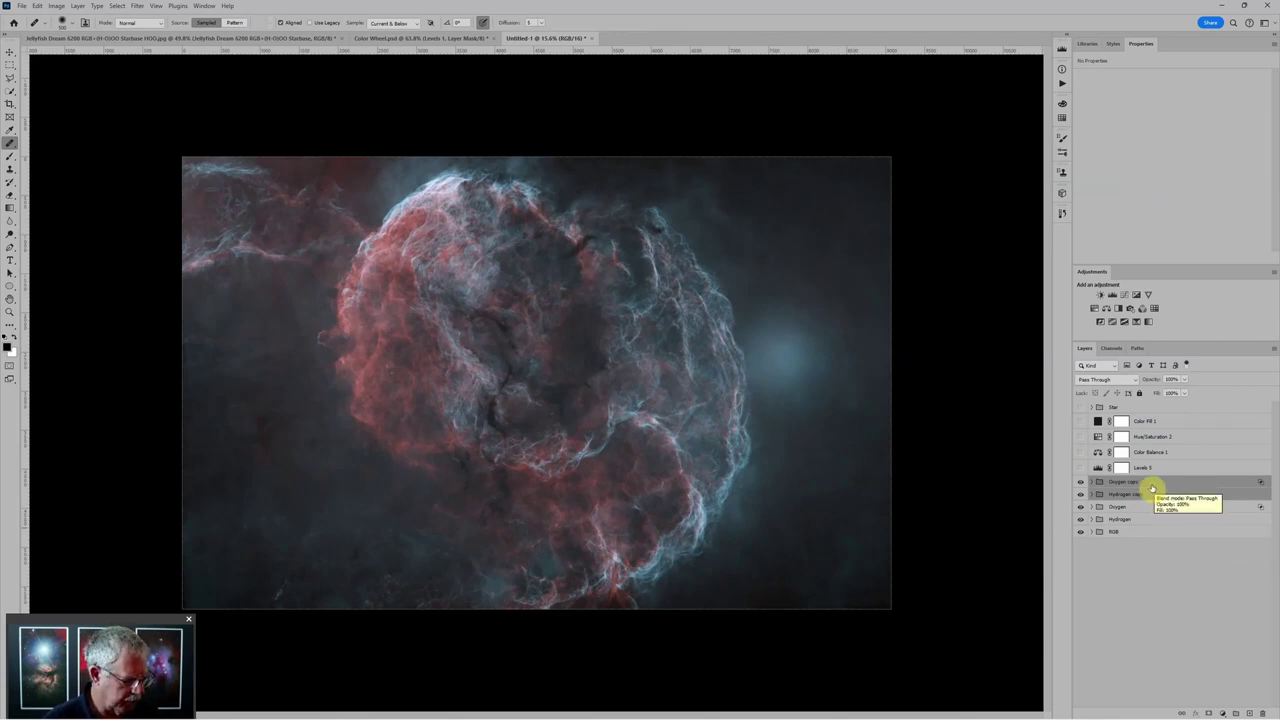
key(ctrl+g)
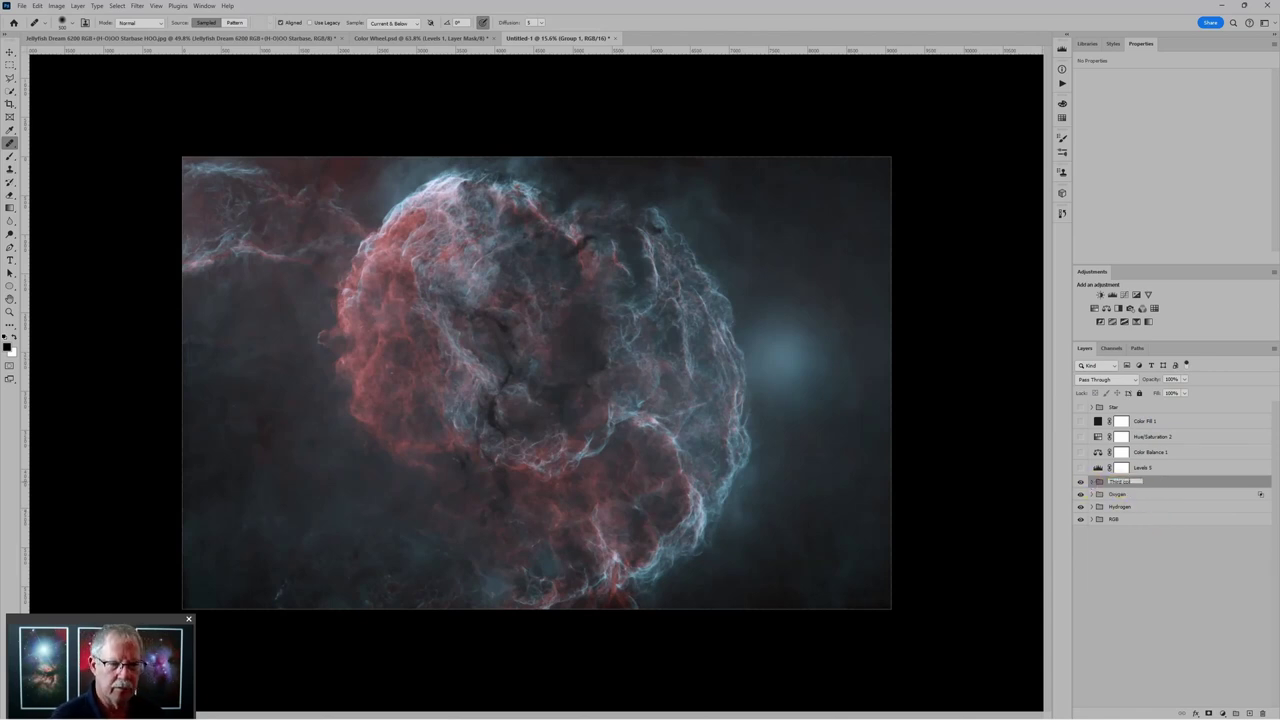
Step: Rename the new group as Third color and expand it to show the Oxygen and Hydrogen copies
text(Third col)
click(1119, 484)
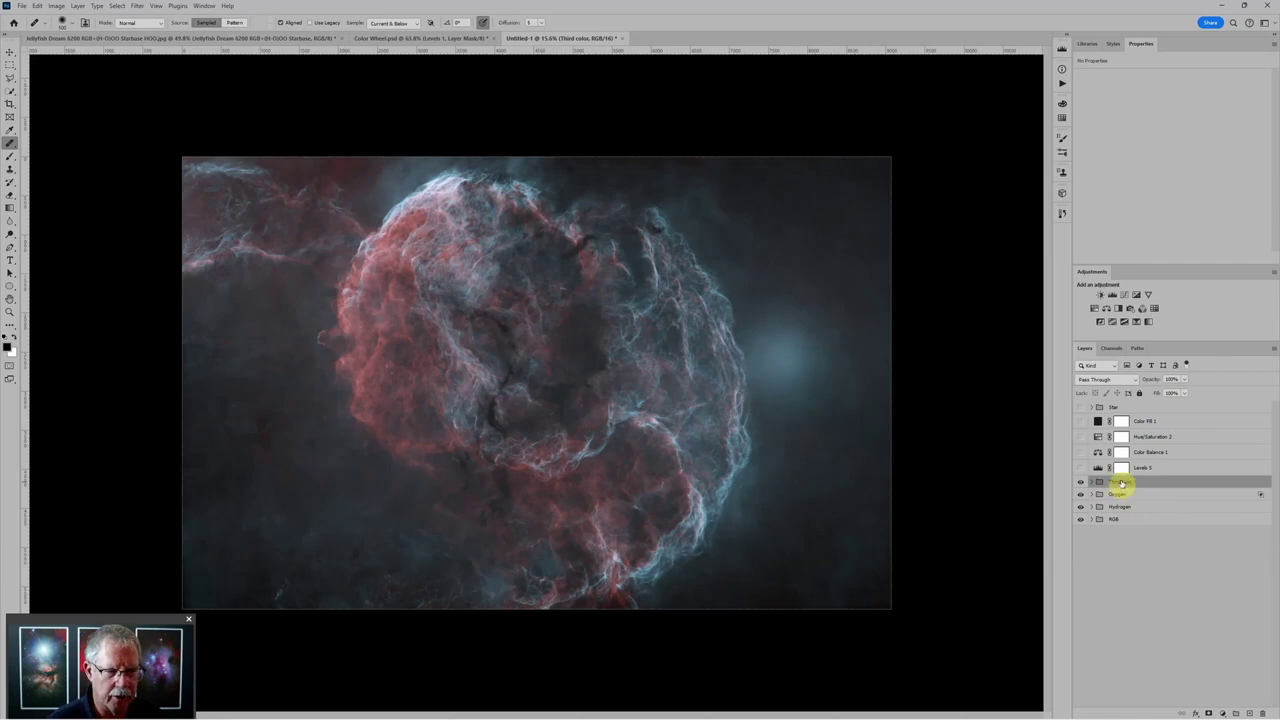
click(1091, 482)
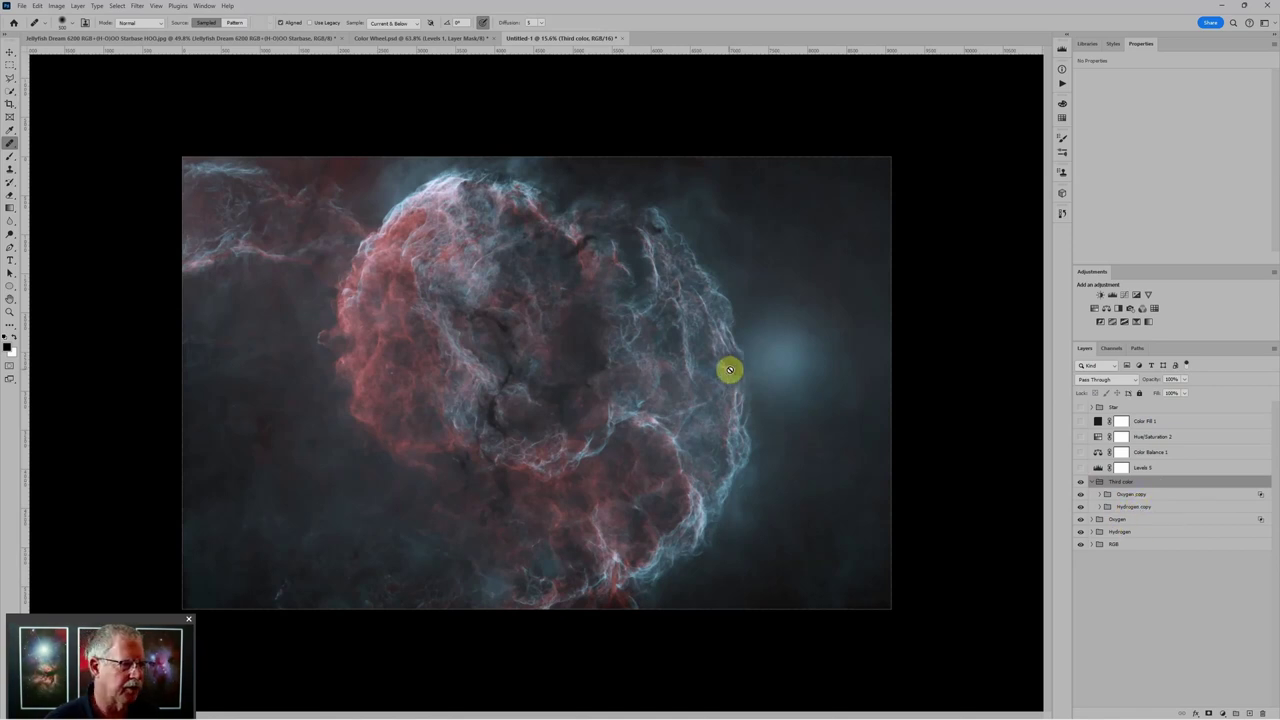
scroll(728, 368, up, 1)
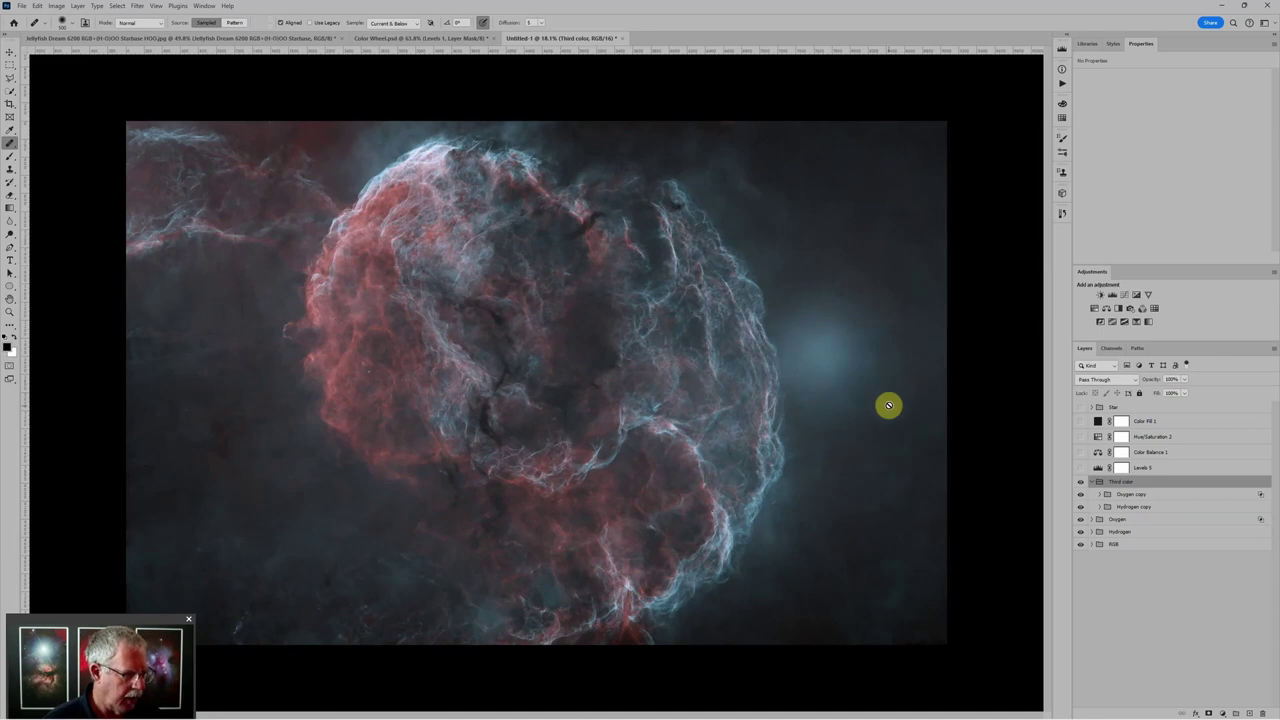
scroll(666, 318, up, 1)
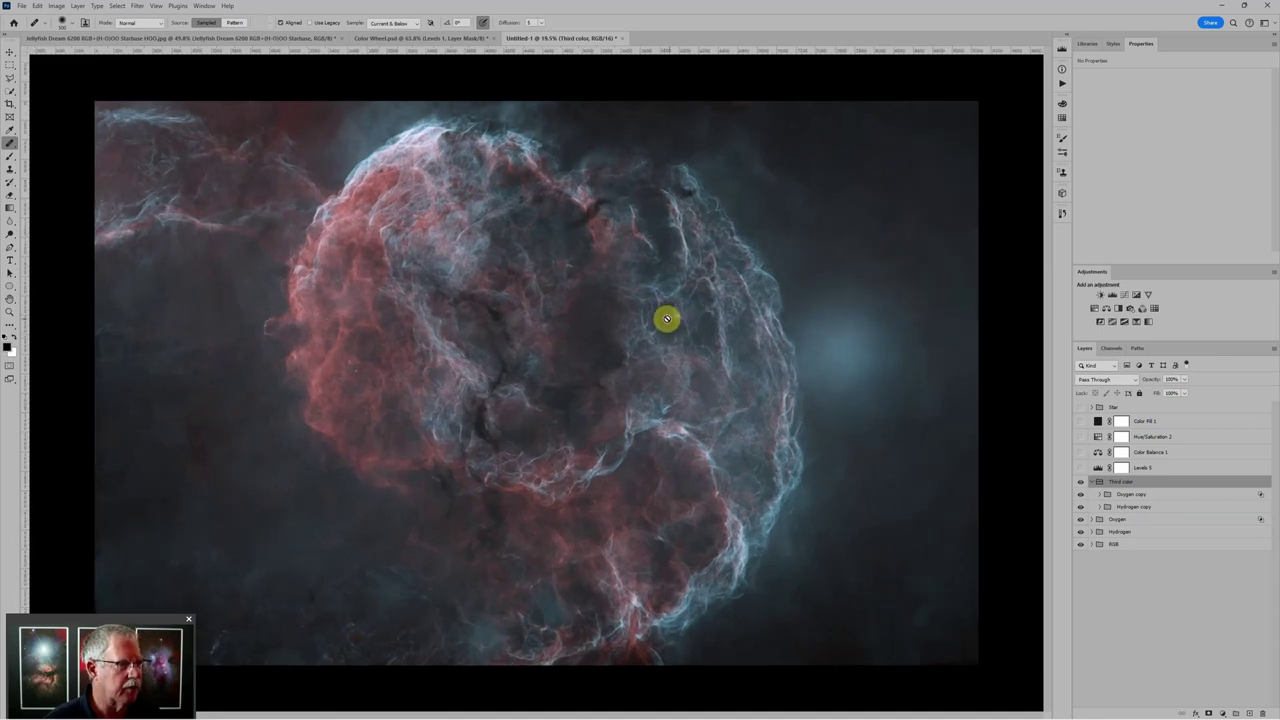
Step: Enable the red channel in the Oxygen copy group's blending options so that it affects all three channels
click(1132, 495)
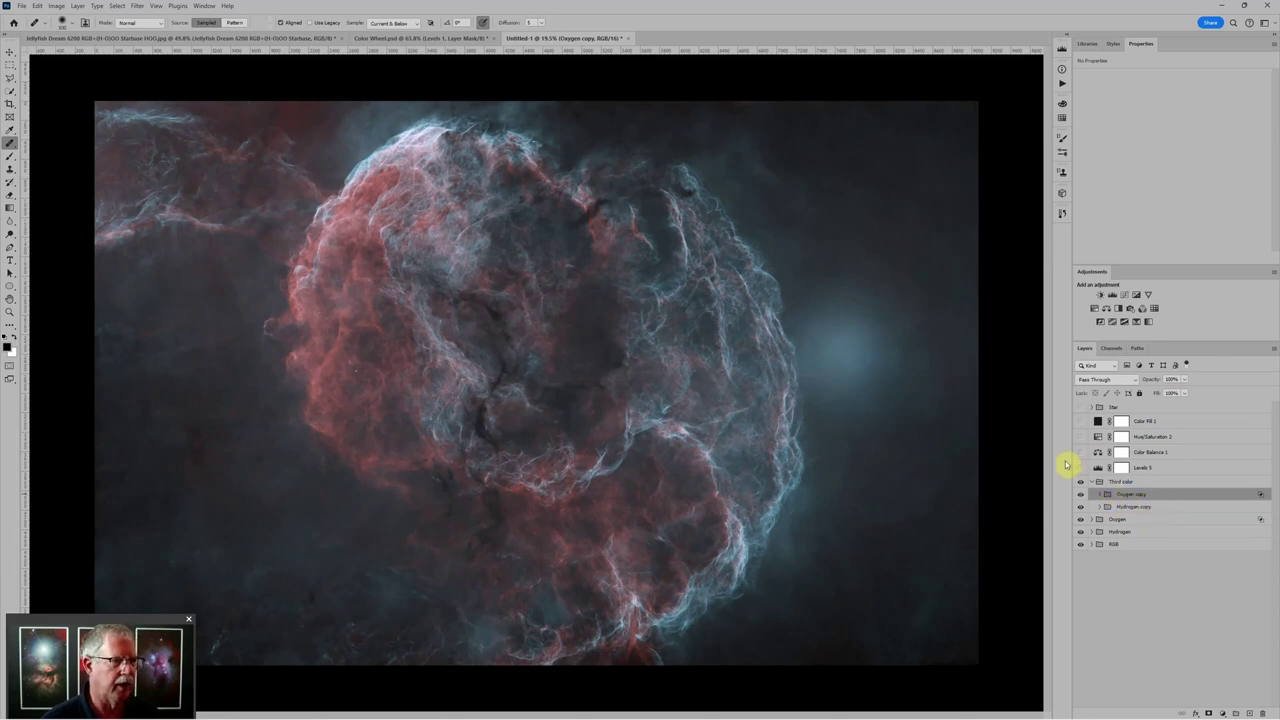
double_click(1186, 494)
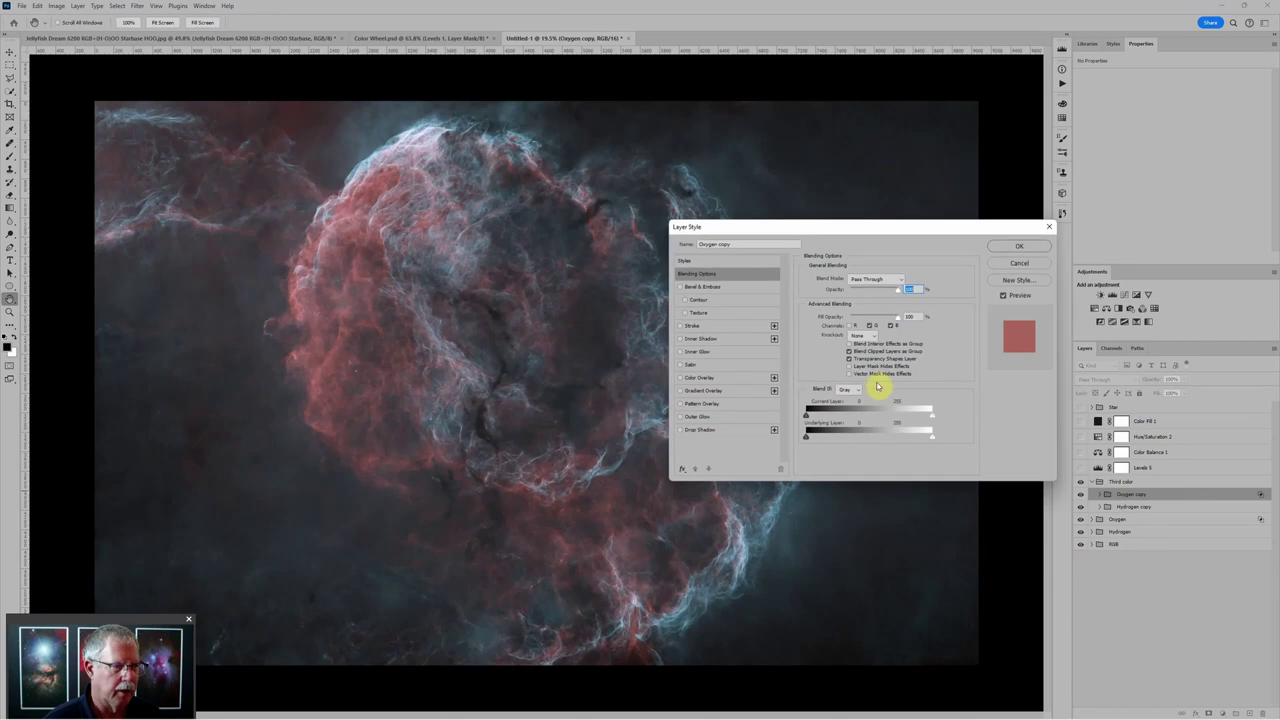
click(849, 327)
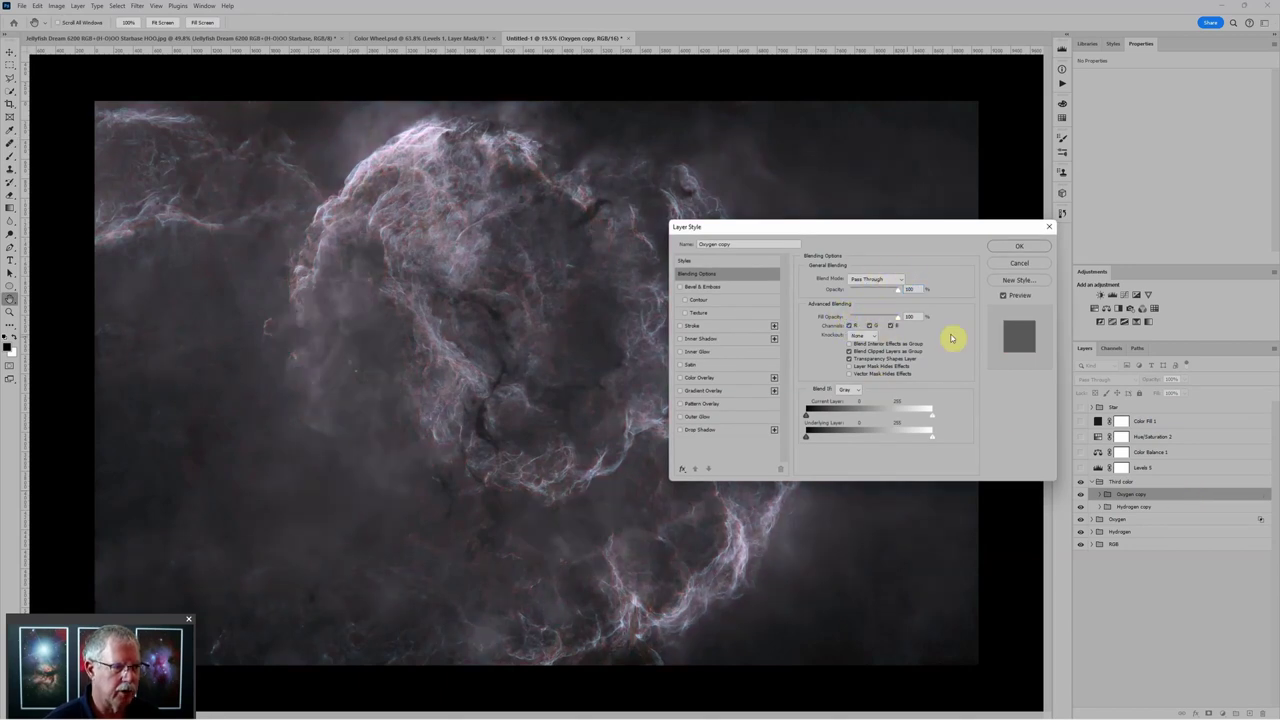
click(1045, 246)
key(j)
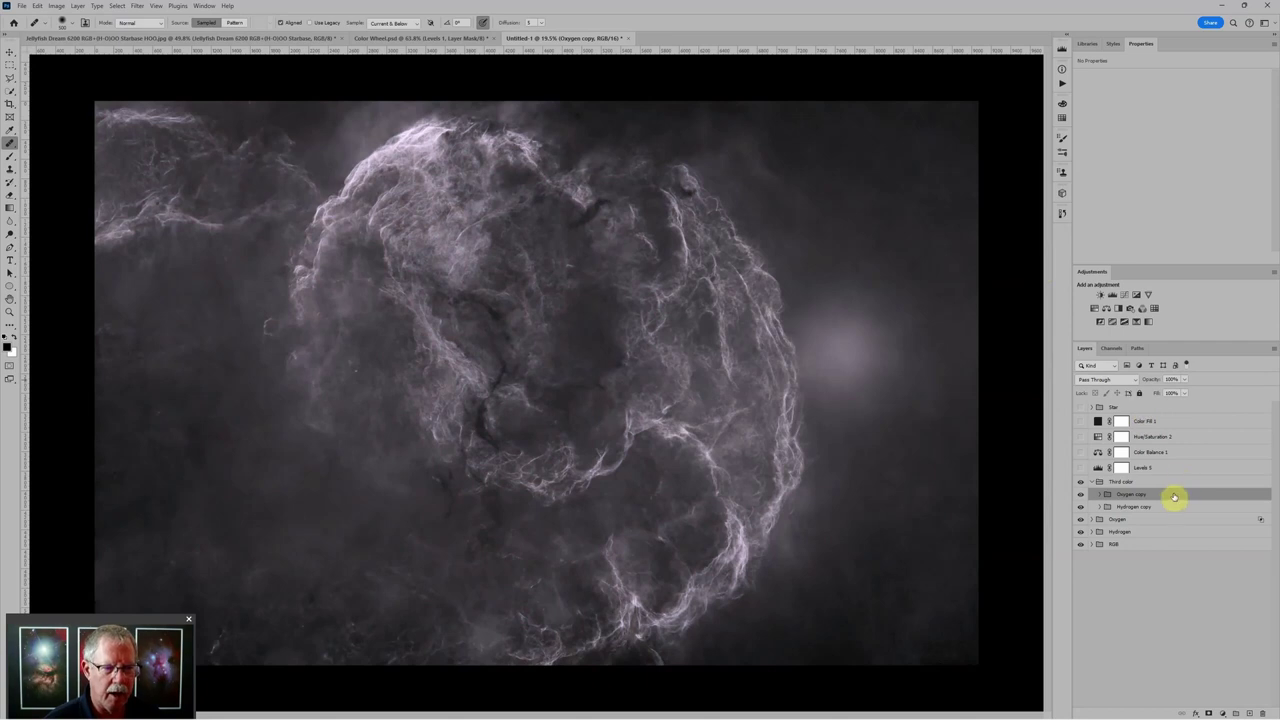
Step: Set the Oxygen copy group's blend mode to Subtract
click(1100, 382)
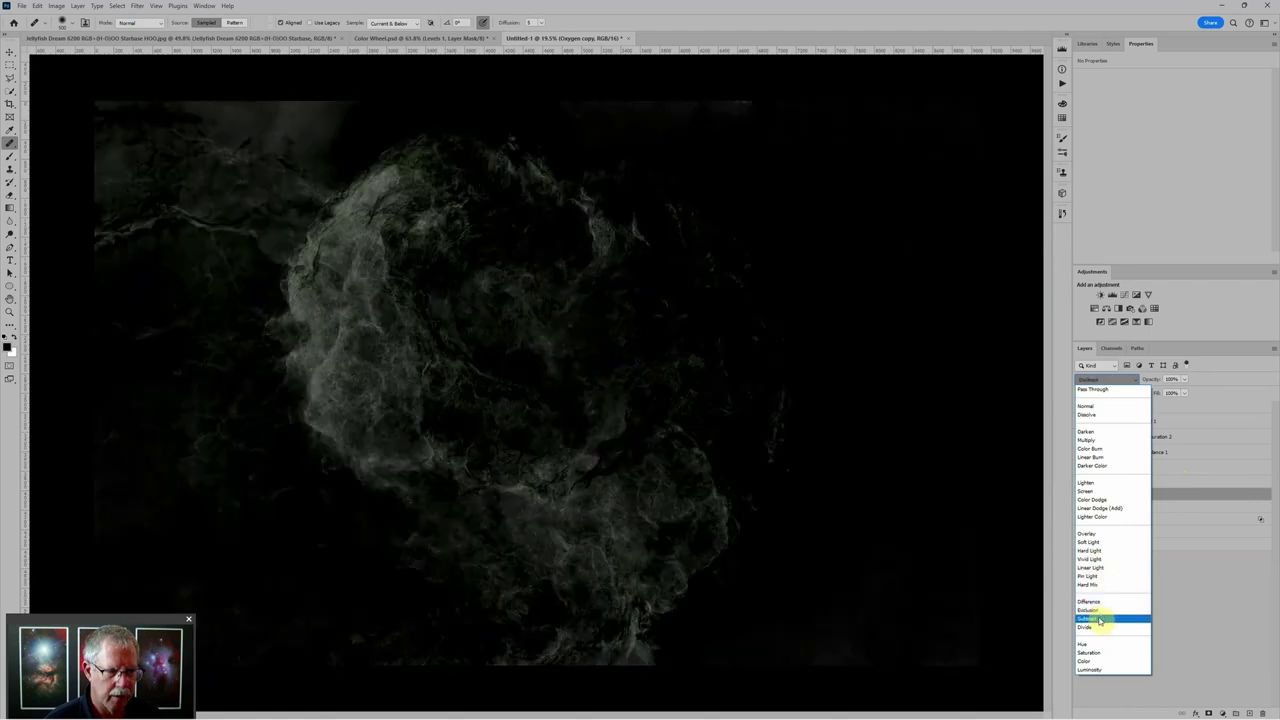
click(1100, 620)
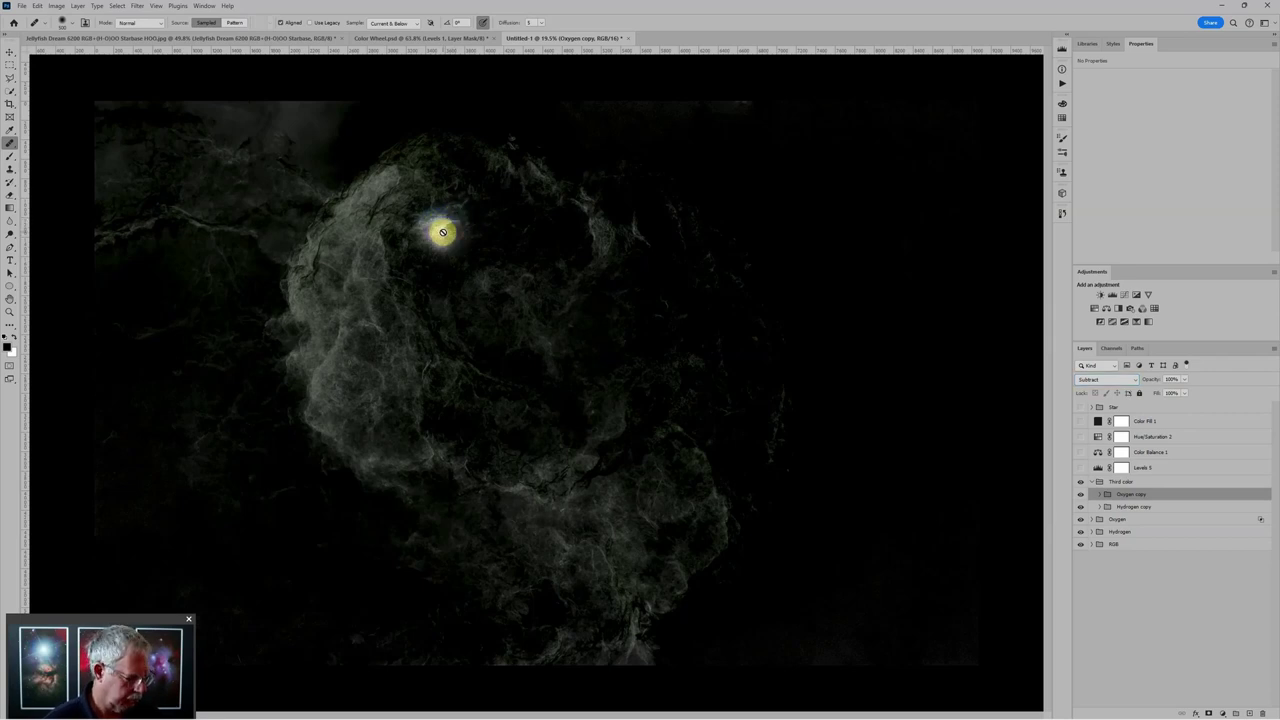
key(space)
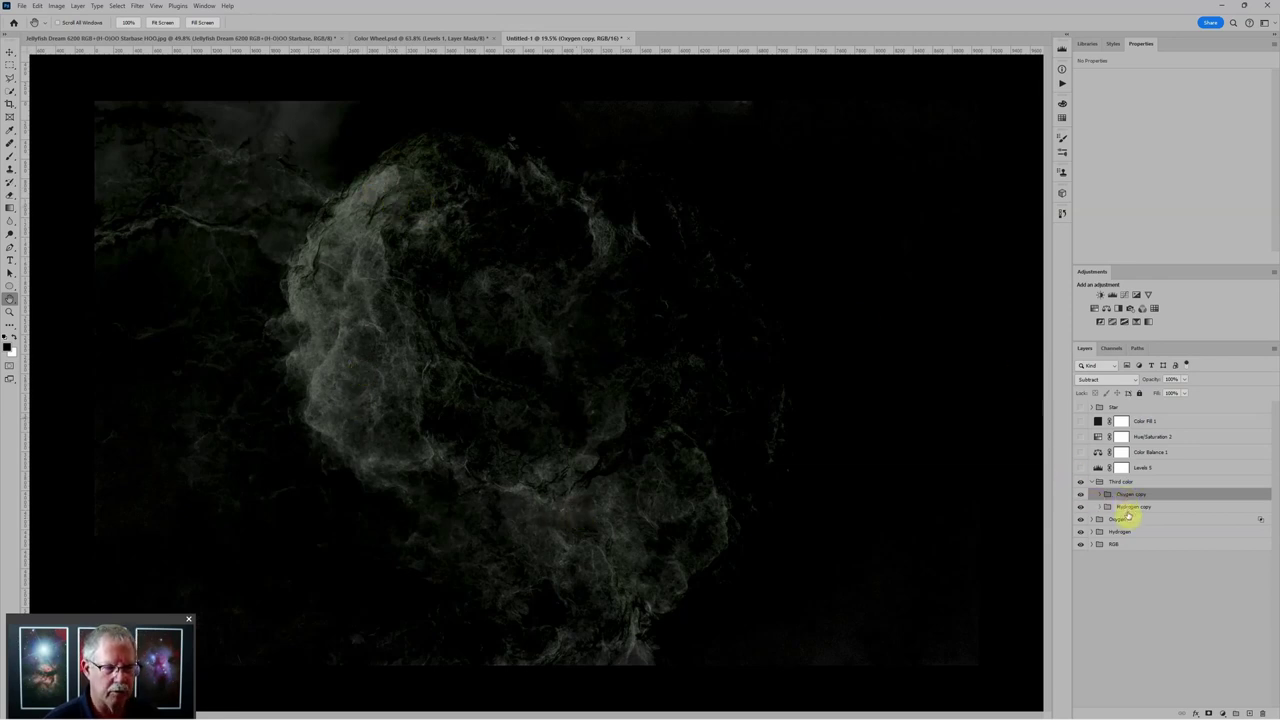
scroll(445, 322, down, 2)
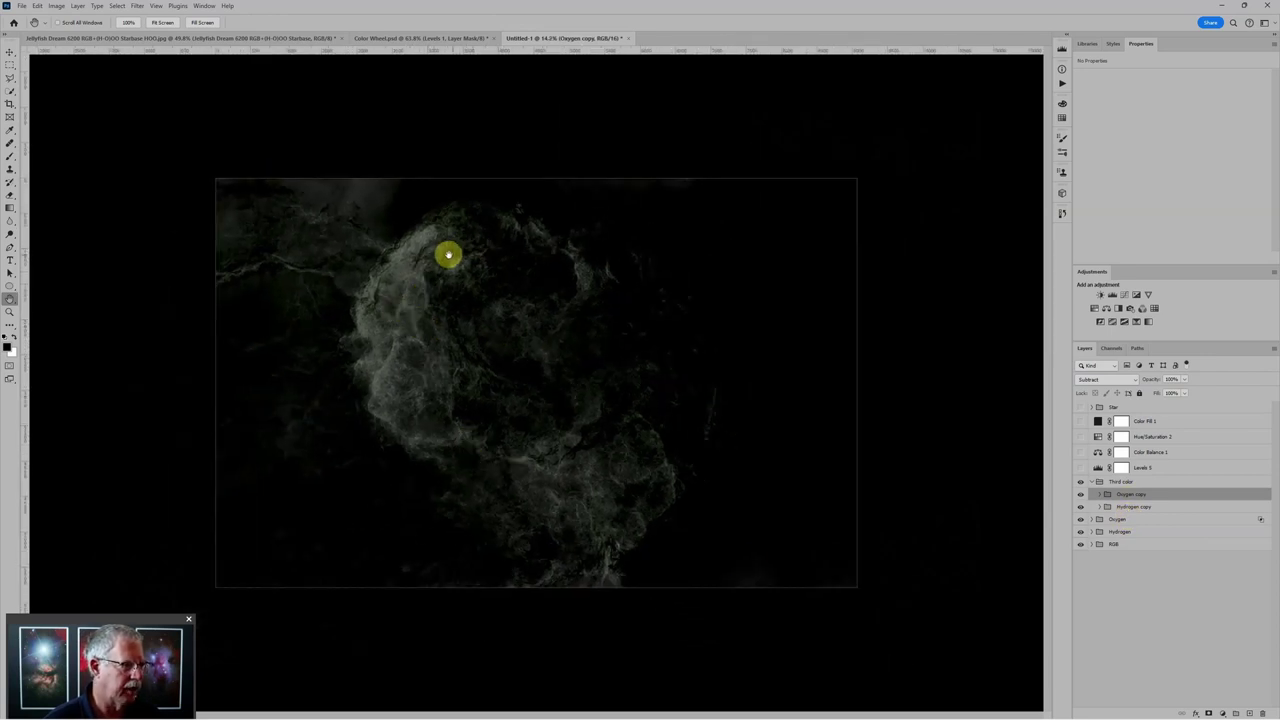
Step: Set the Third color group's blend mode to Screen
click(1154, 483)
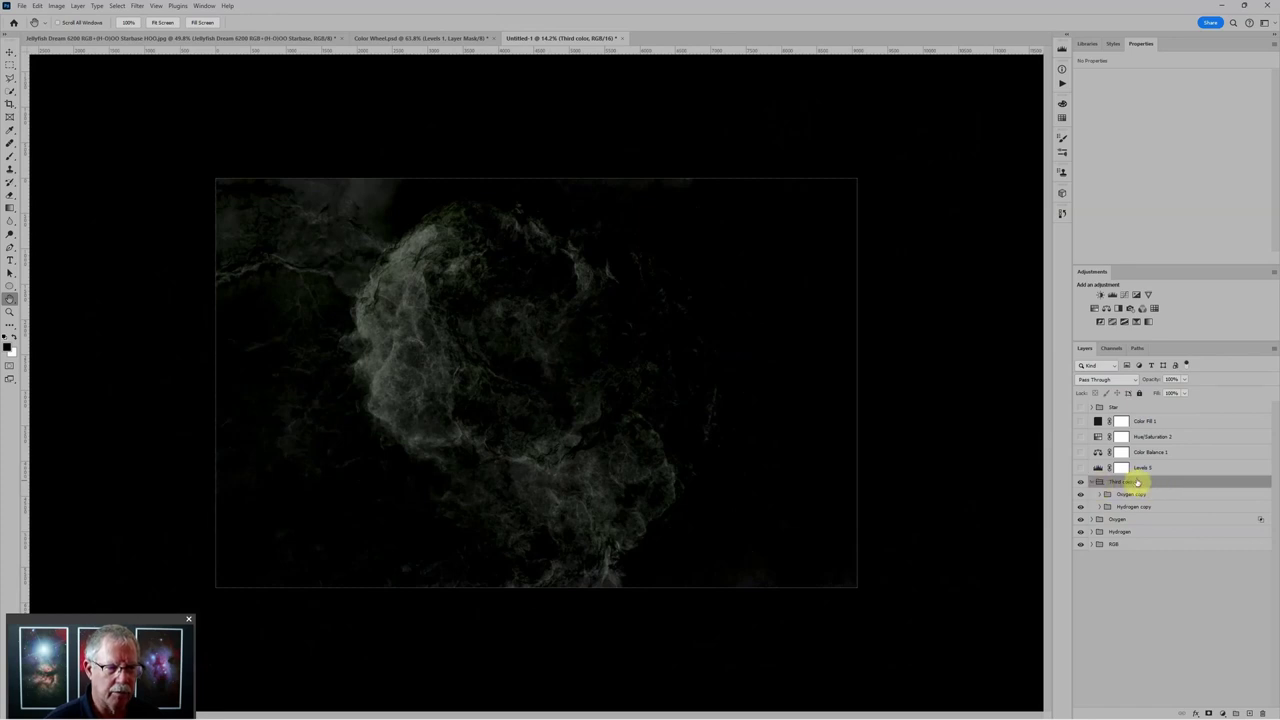
click(1098, 380)
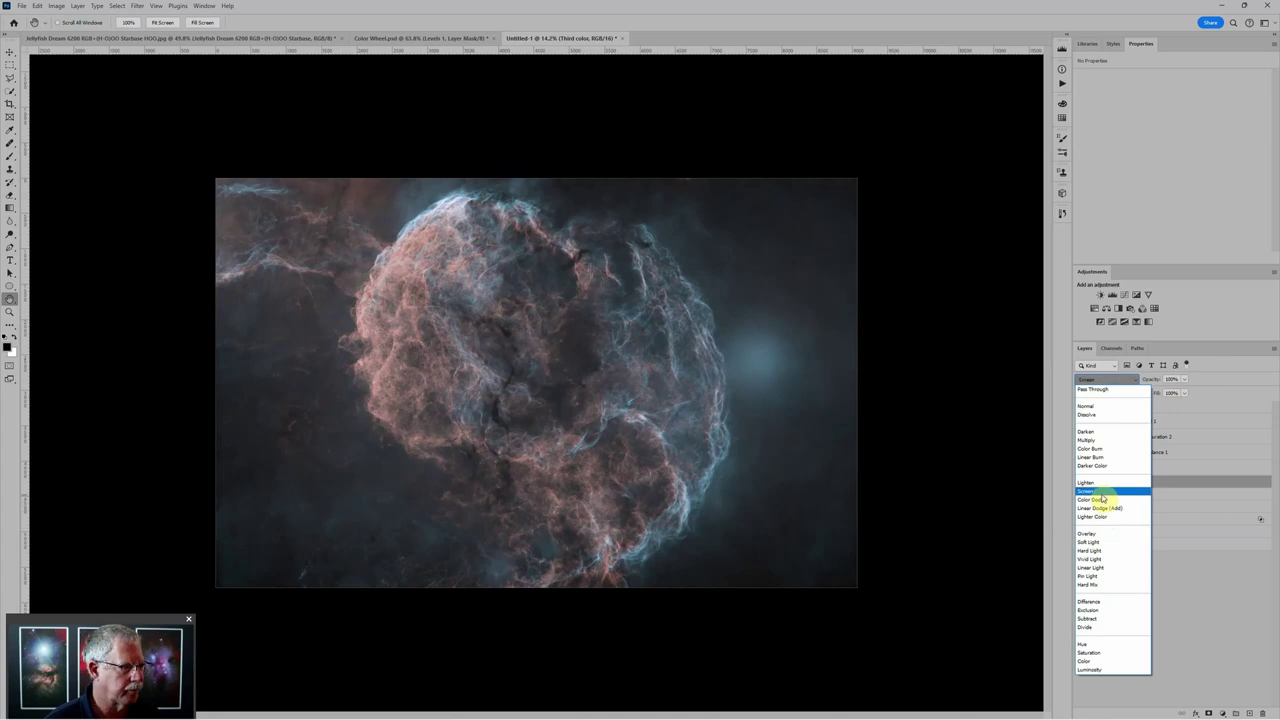
click(1090, 491)
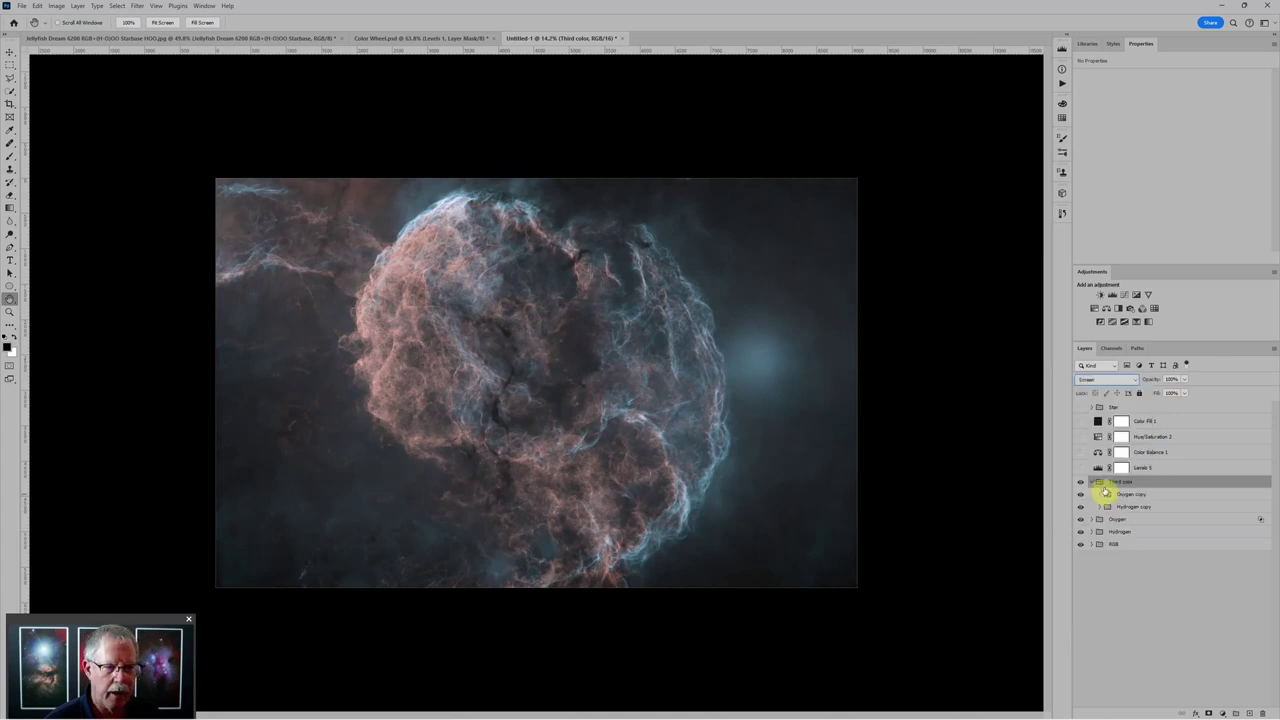
Step: Add a Levels adjustment directly above the Oxygen copy group and set its midtone input to 0.97
click(1110, 494)
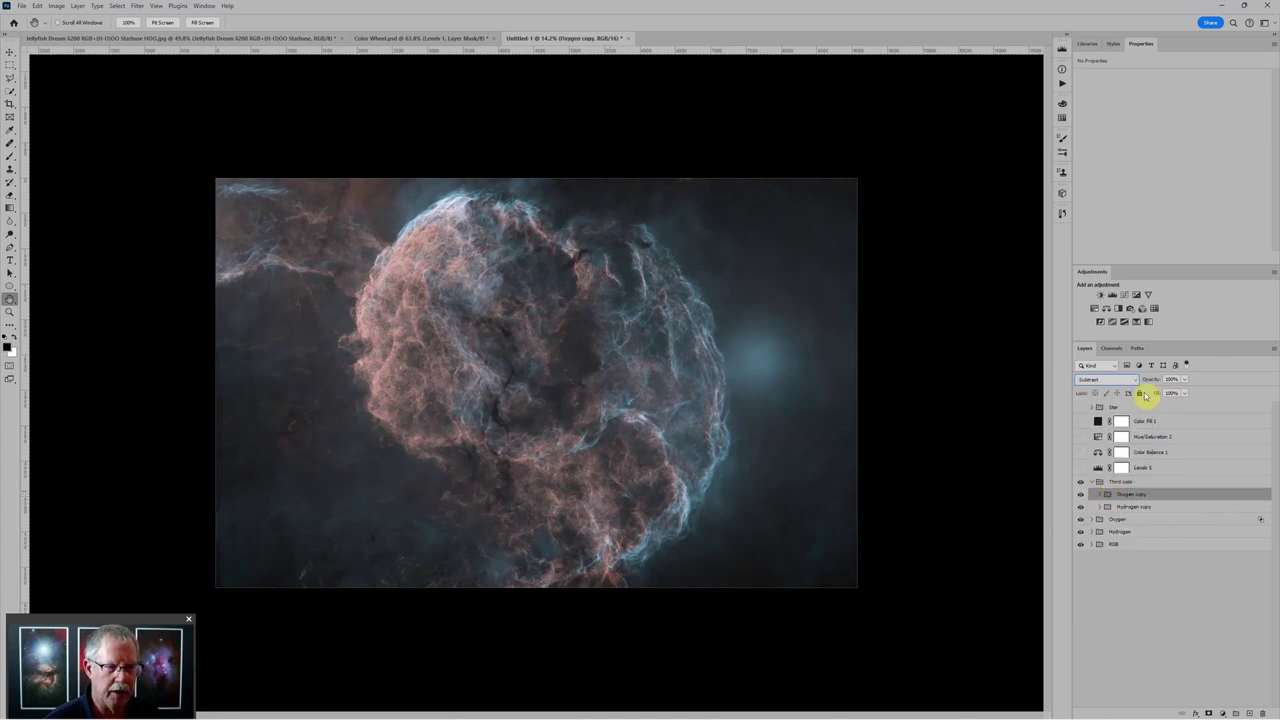
click(1113, 296)
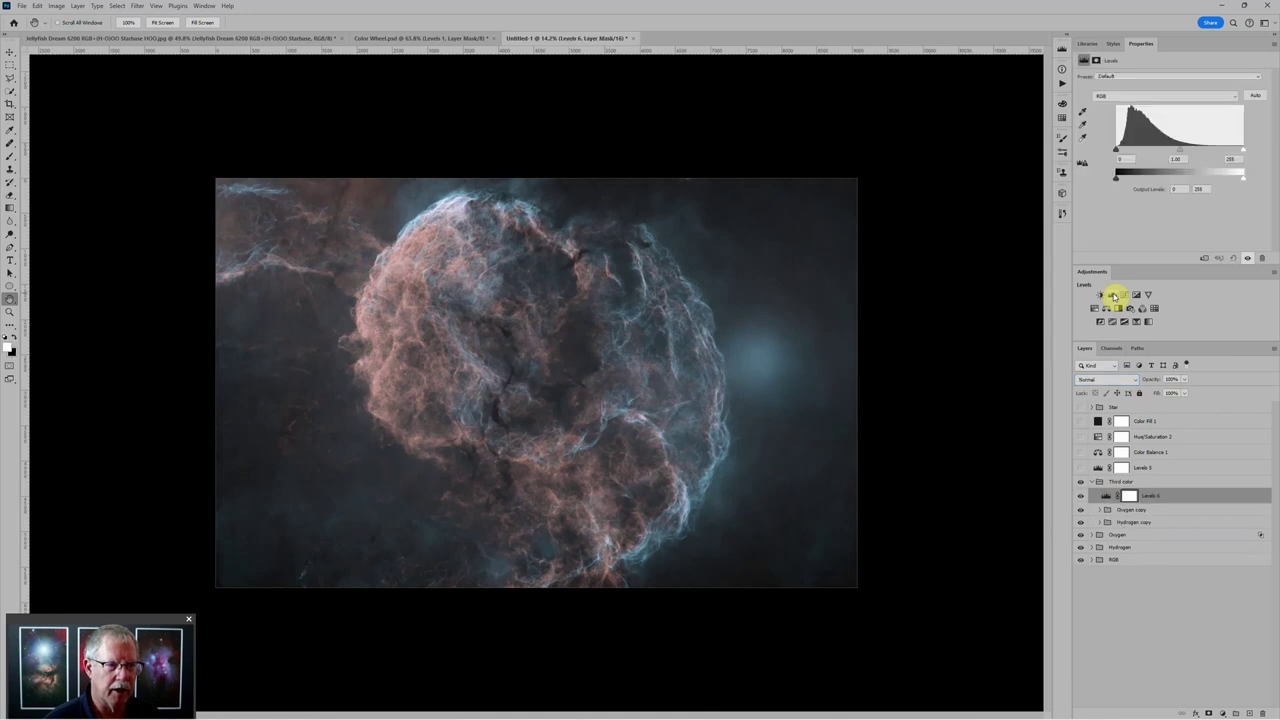
mouse_move(1180, 151)
mouse_down()
mouse_move(1203, 151)
mouse_move(1175, 151)
mouse_move(1187, 149)
mouse_up()
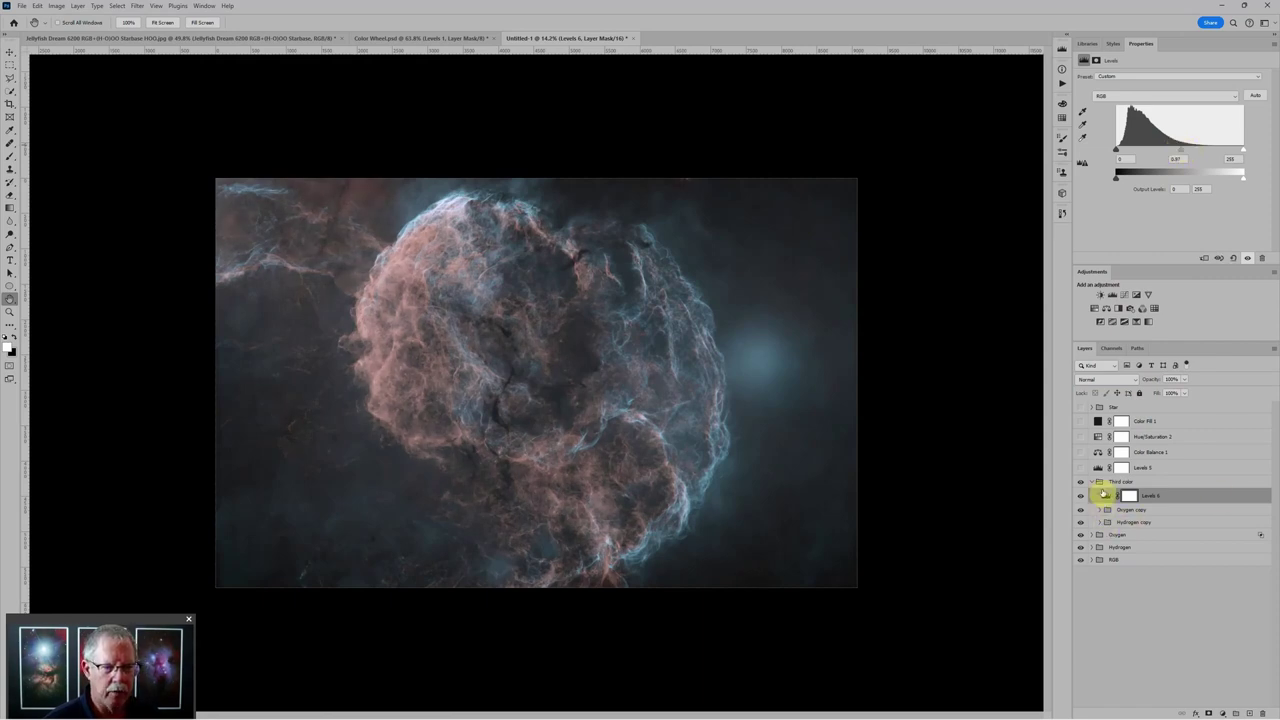
Step: Add a Curves adjustment above the Levels layer in the Third color group and set its blend mode to Color
click(1124, 295)
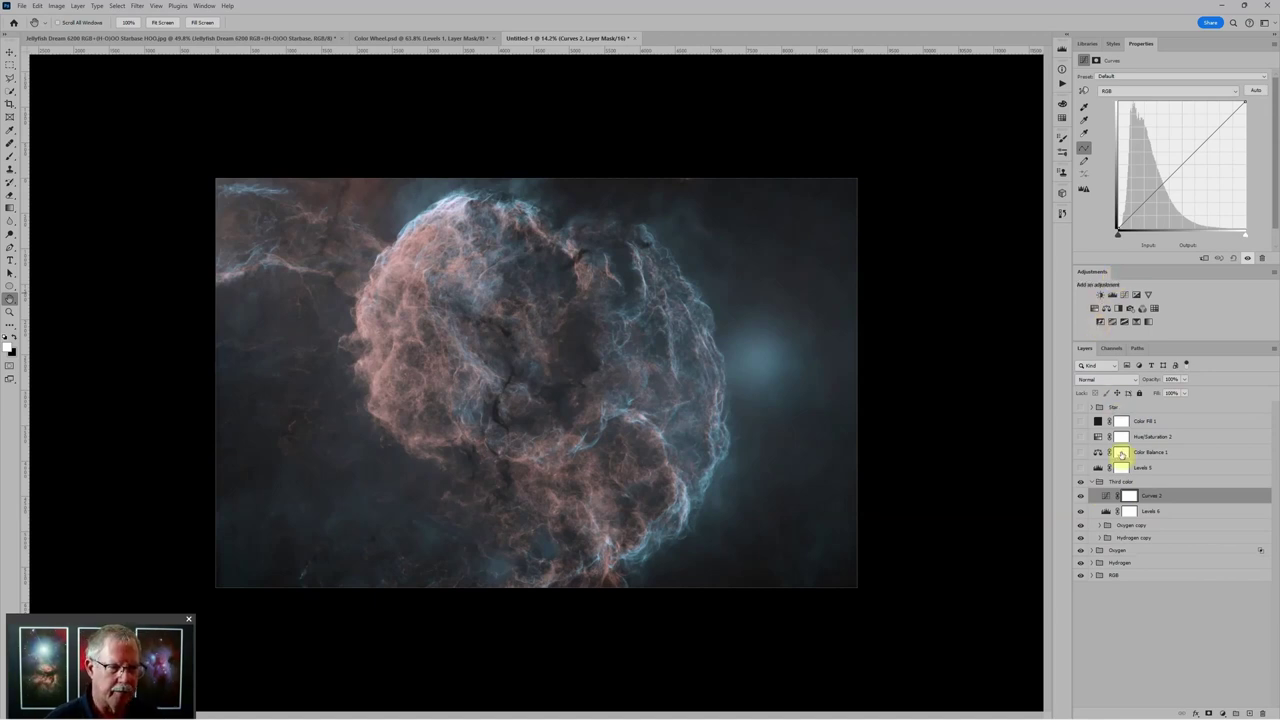
click(1102, 380)
click(1103, 649)
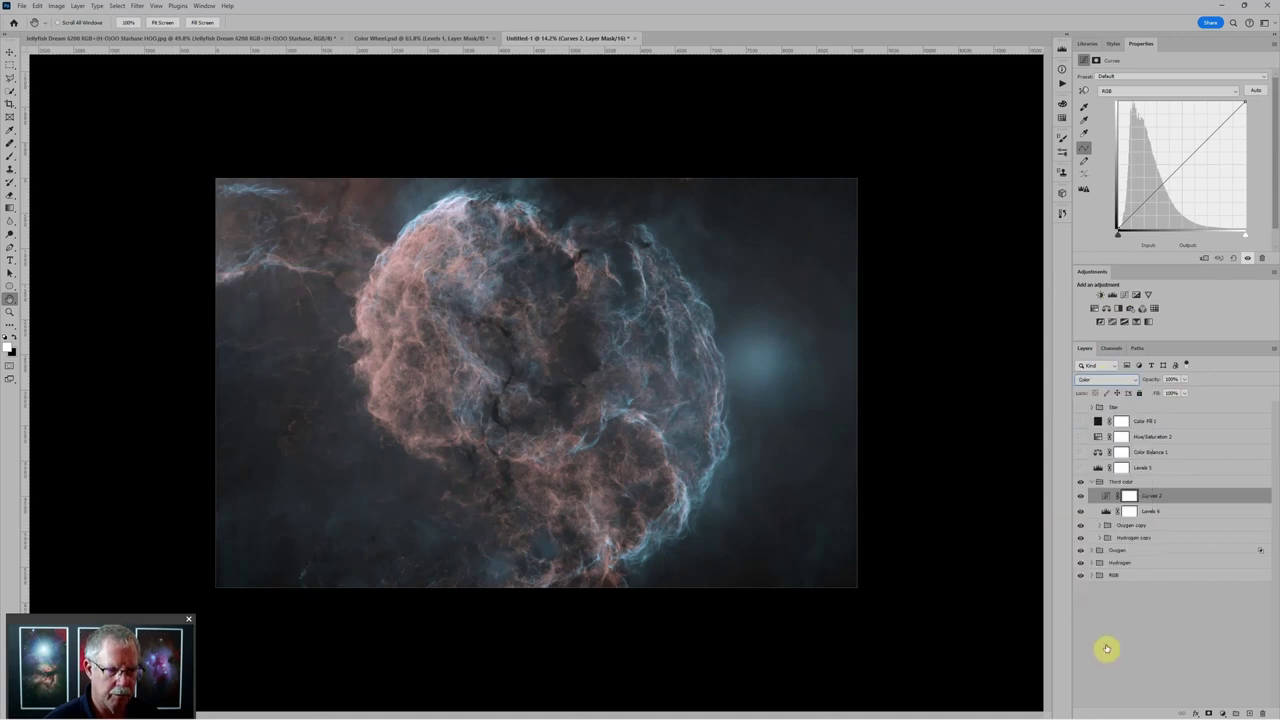
Step: Lower the white endpoint of the Blue curve to an output of about 48 and of the Red curve to about 88
click(1167, 93)
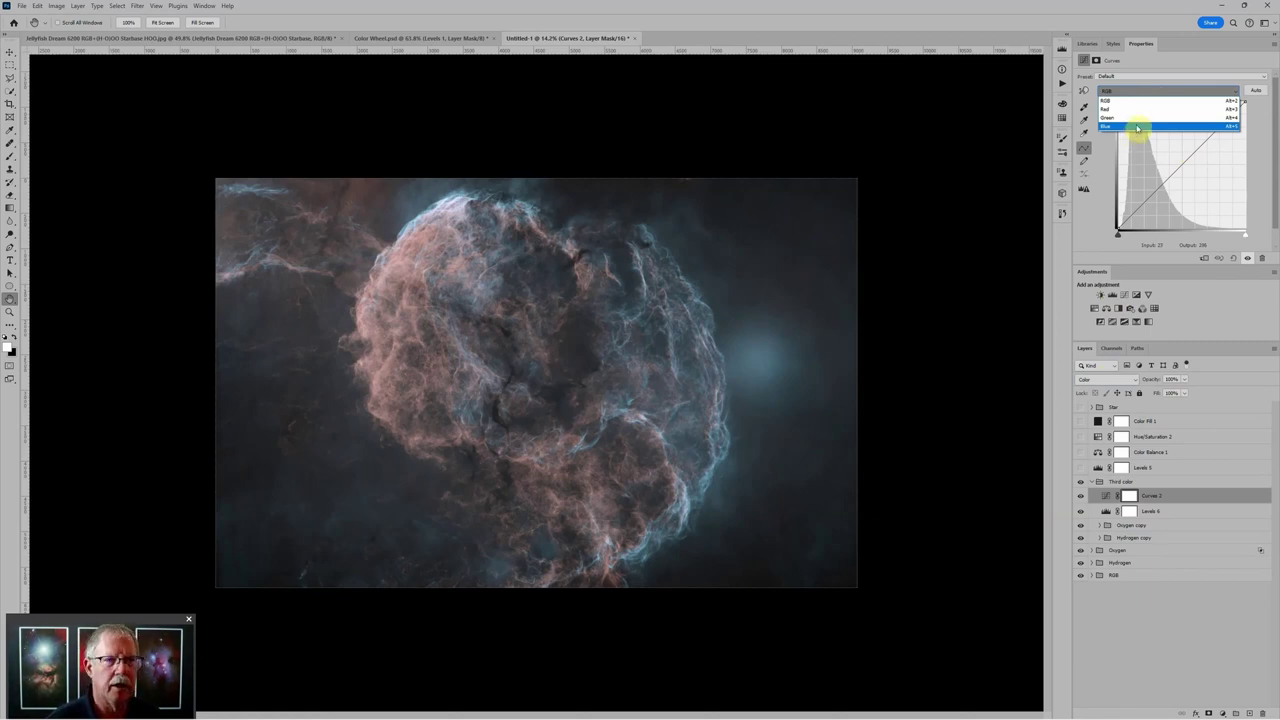
click(1136, 127)
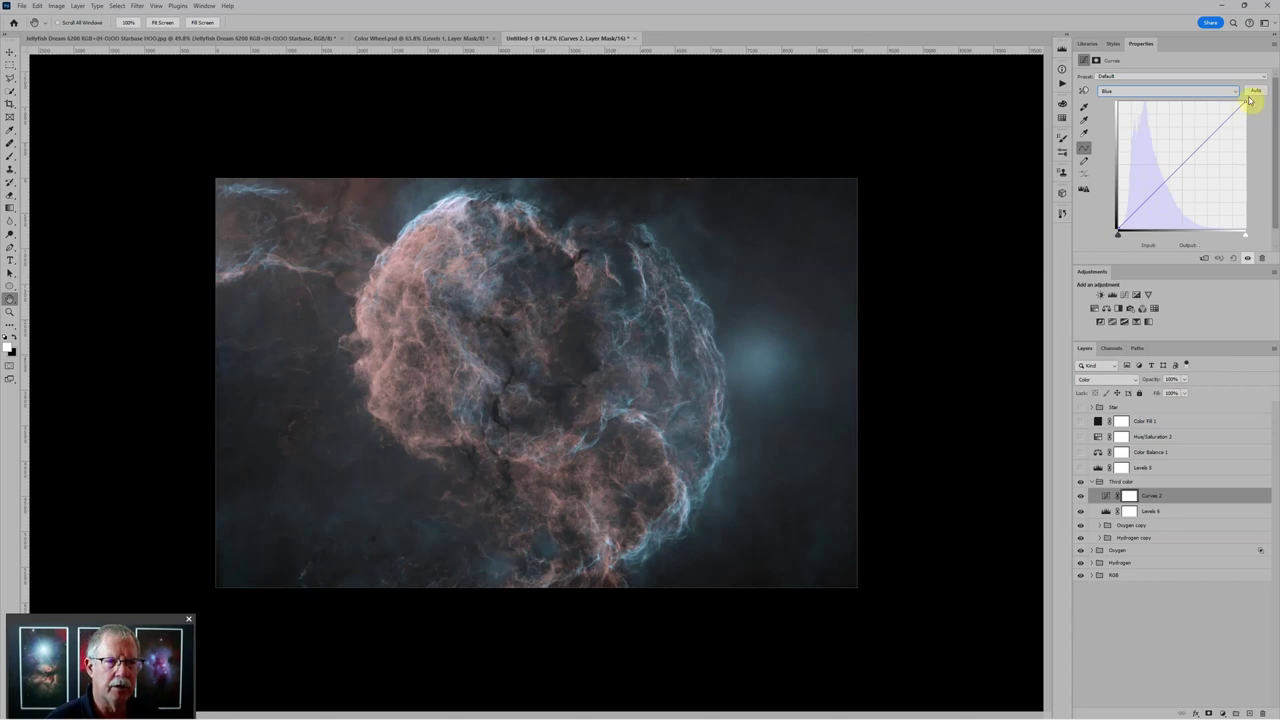
drag(1244, 103, 1278, 204)
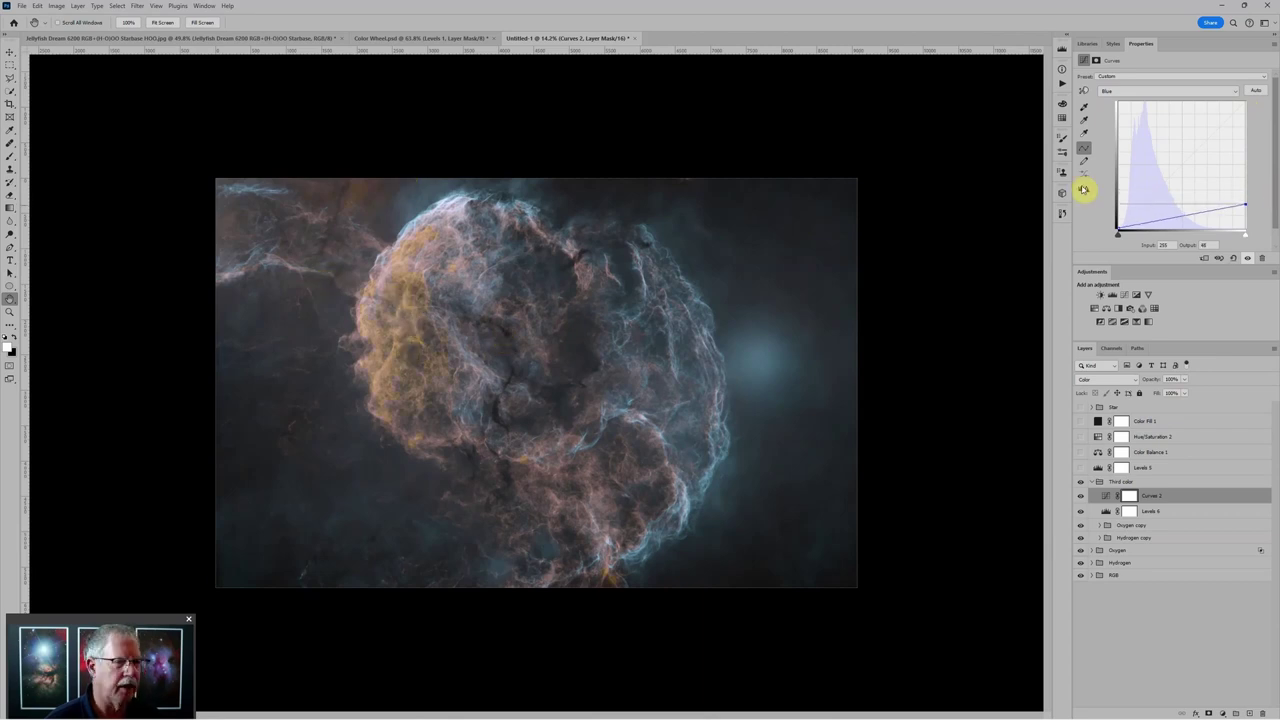
click(1133, 93)
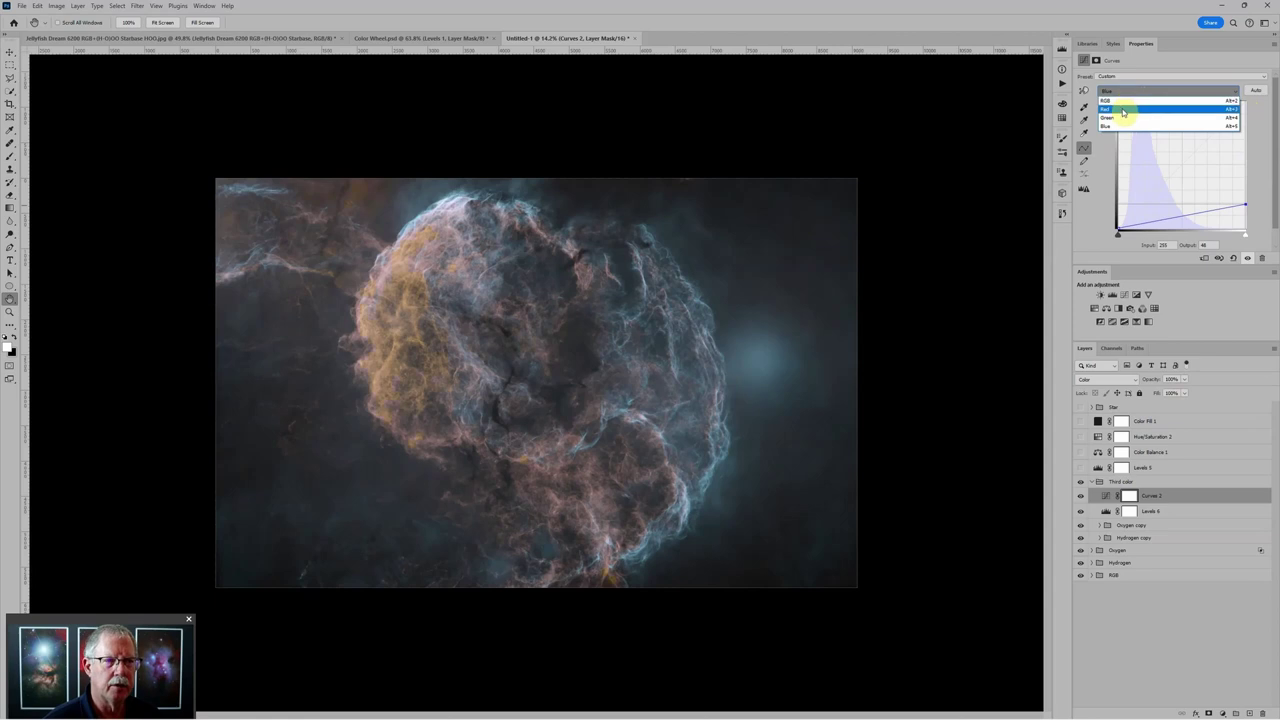
click(1130, 106)
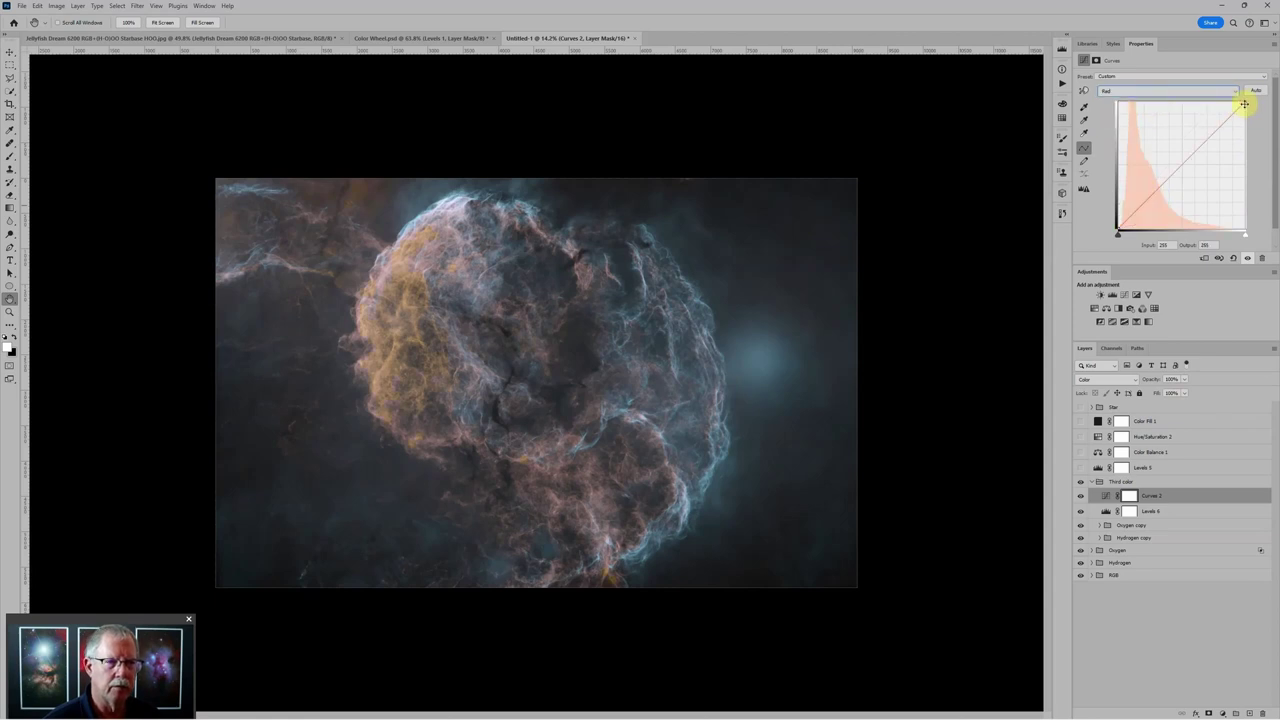
drag(1243, 104, 1266, 189)
scroll(643, 320, up, 2)
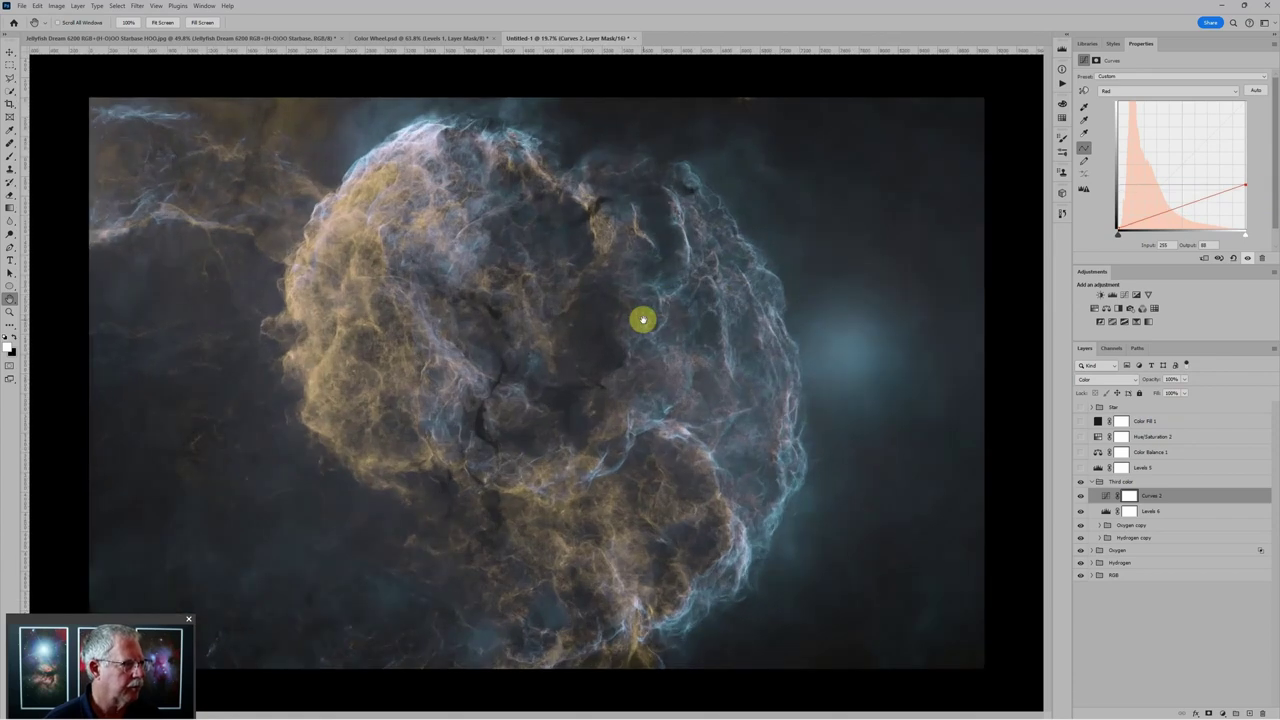
Step: Set the Third color group's Levels adjustment to a black input of 31 and a midtone of about 0.76
click(1106, 512)
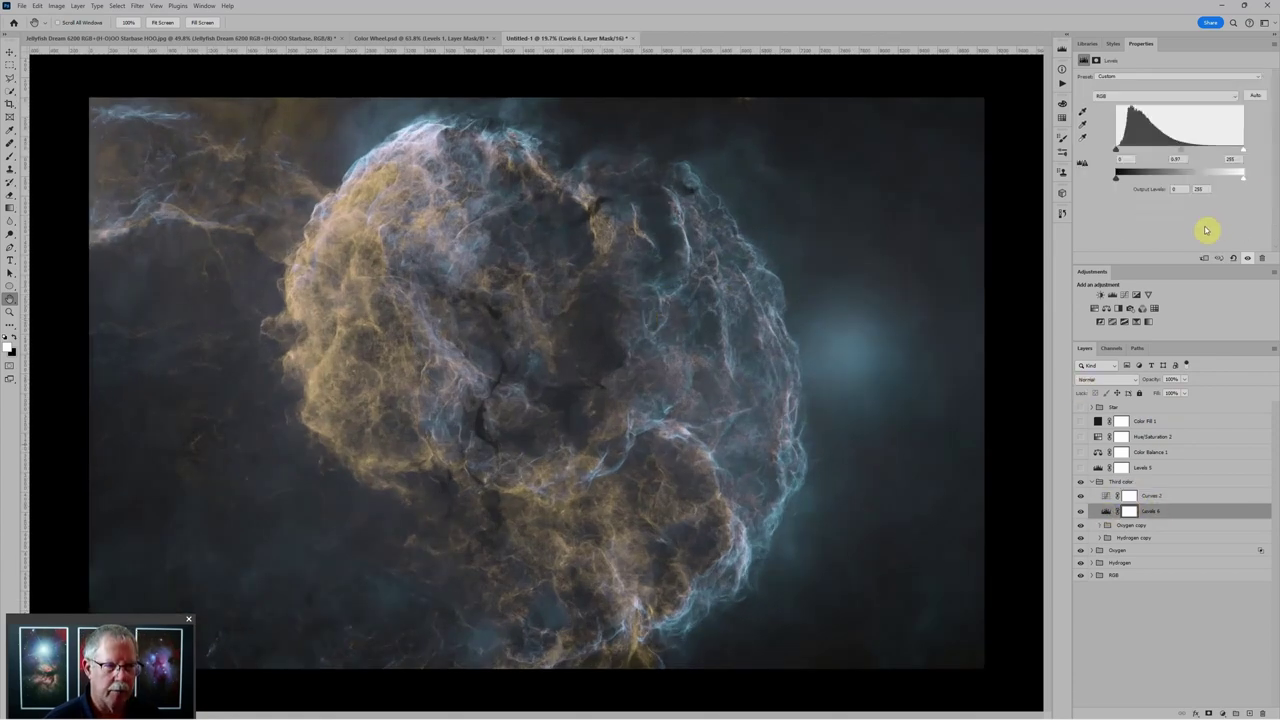
drag(1120, 153, 1131, 151)
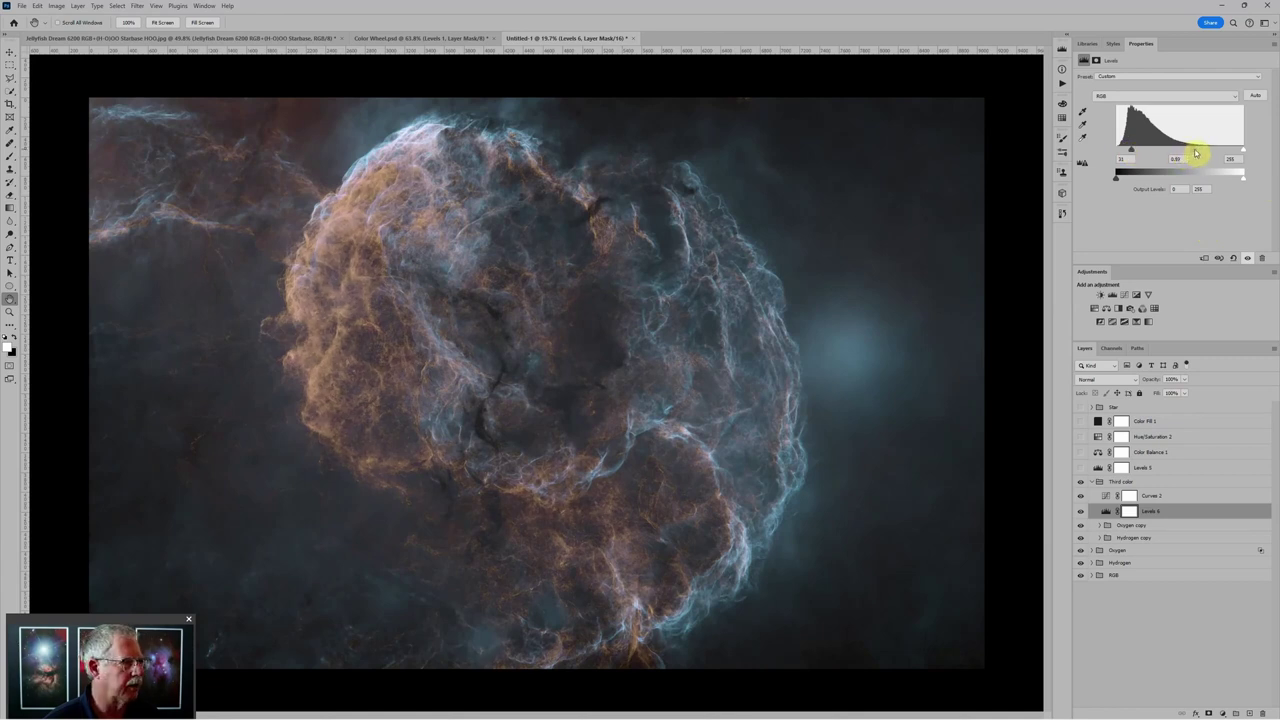
drag(1193, 153, 1186, 152)
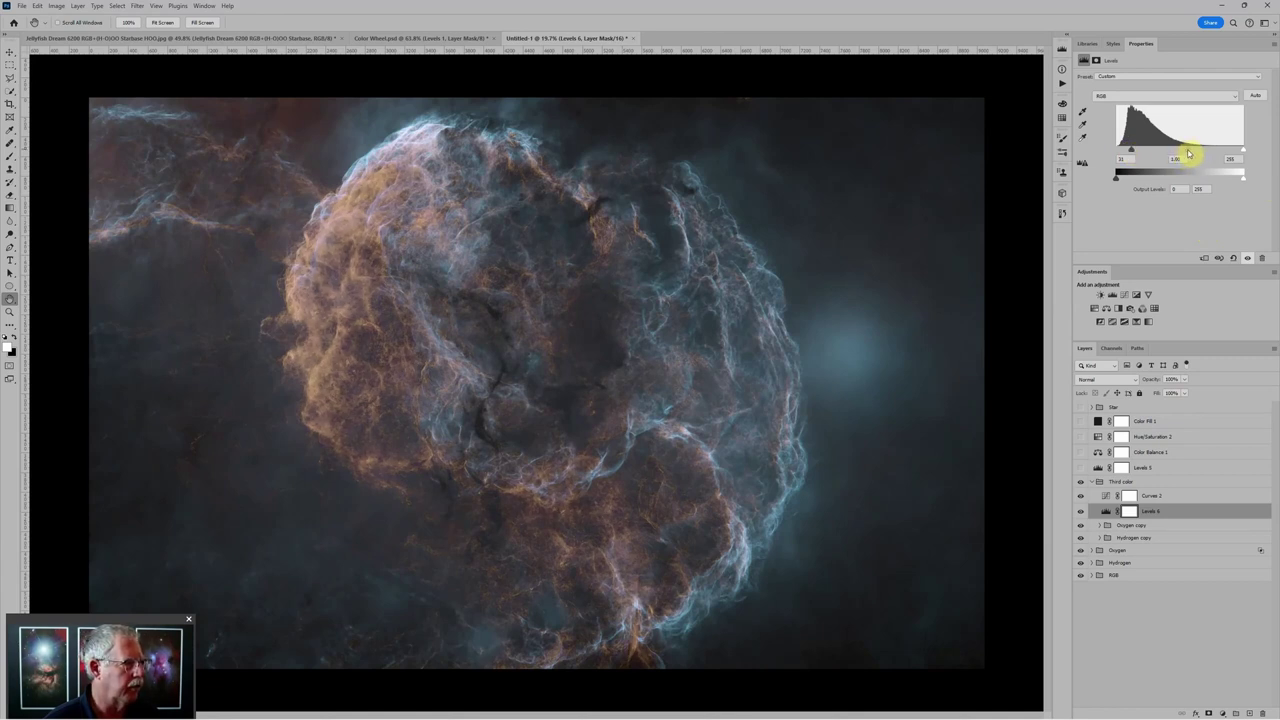
drag(1190, 154, 1201, 155)
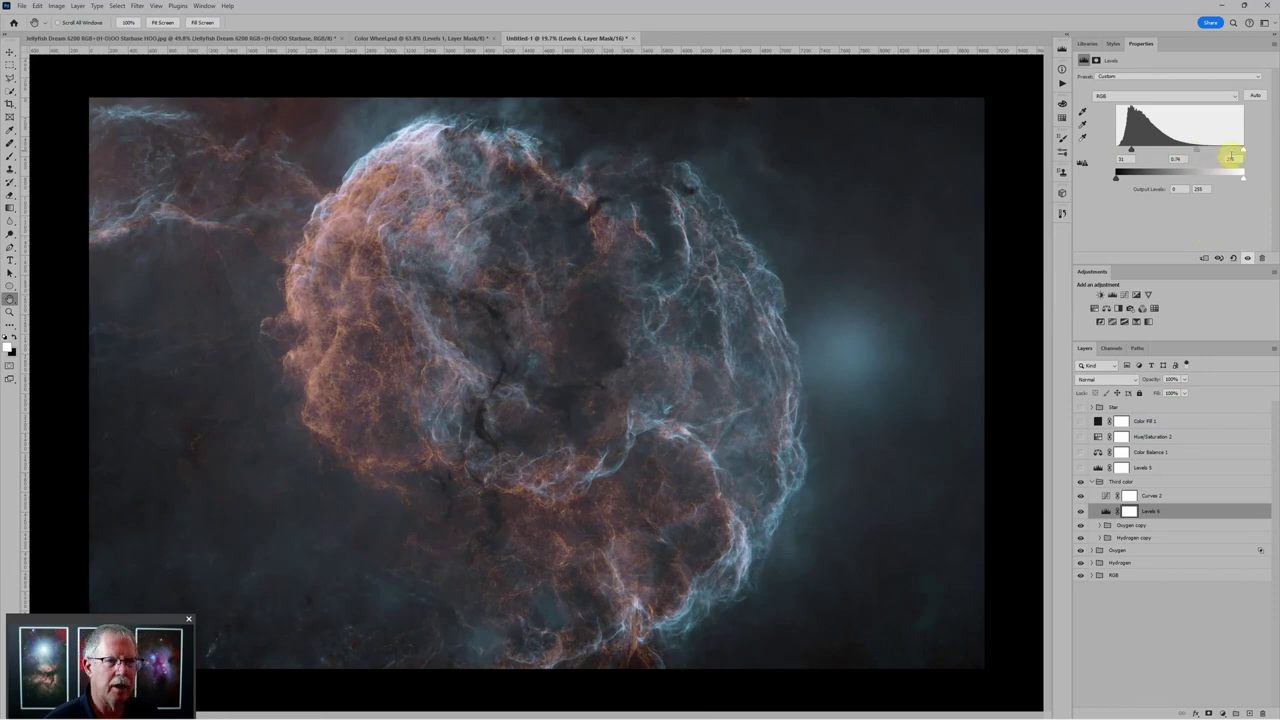
key(ctrl+minus)
key(ctrl+minus)
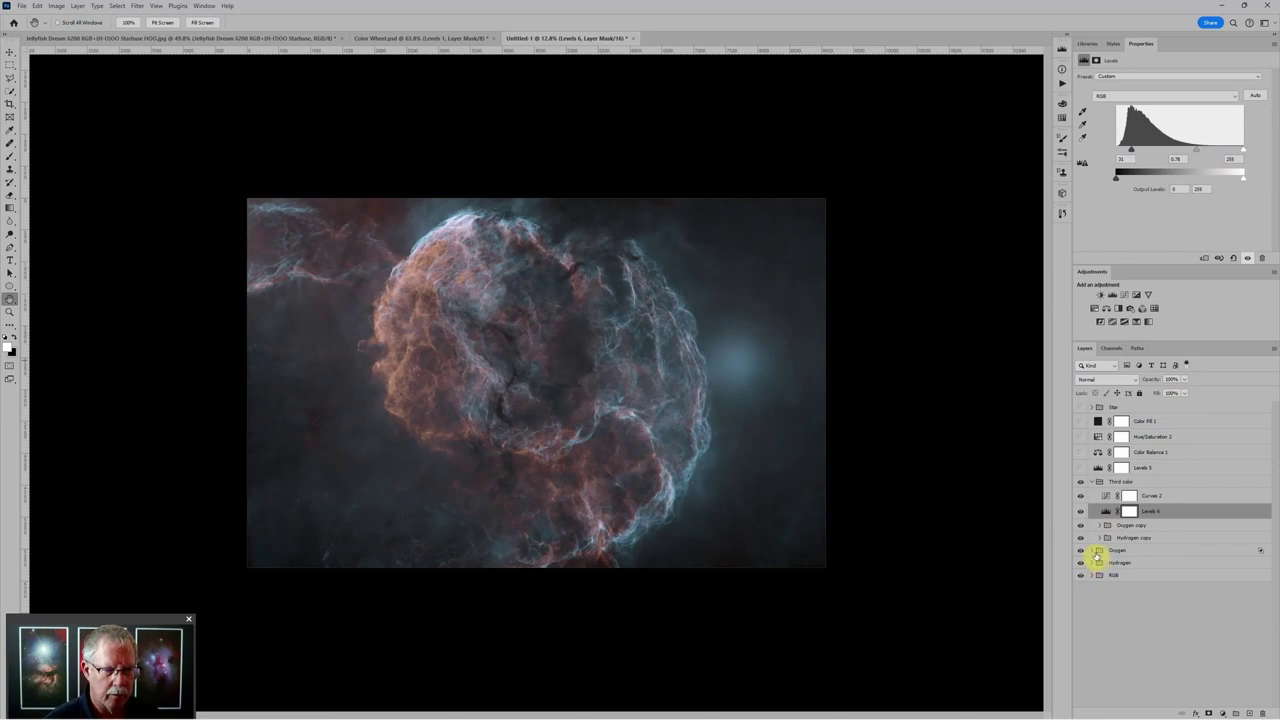
Step: Disable the green channel in the original Oxygen group's blending options so that it affects only blue
click(1132, 551)
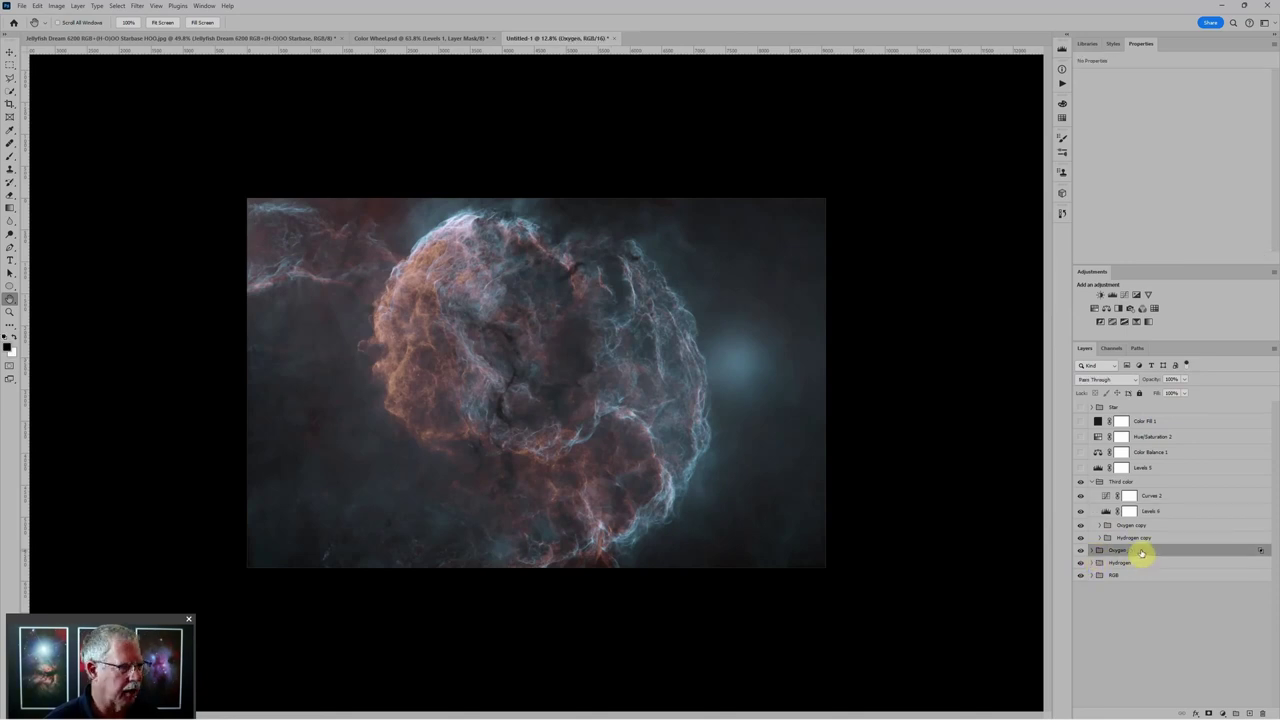
double_click(1141, 553)
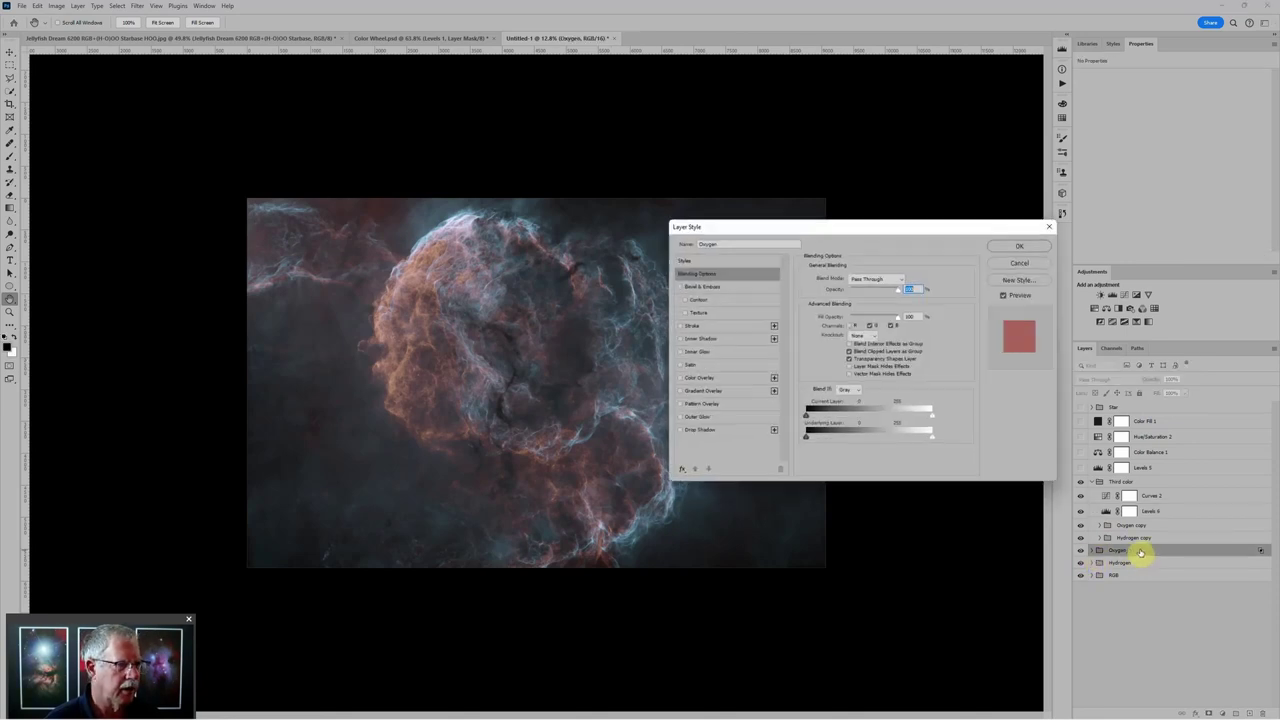
click(871, 327)
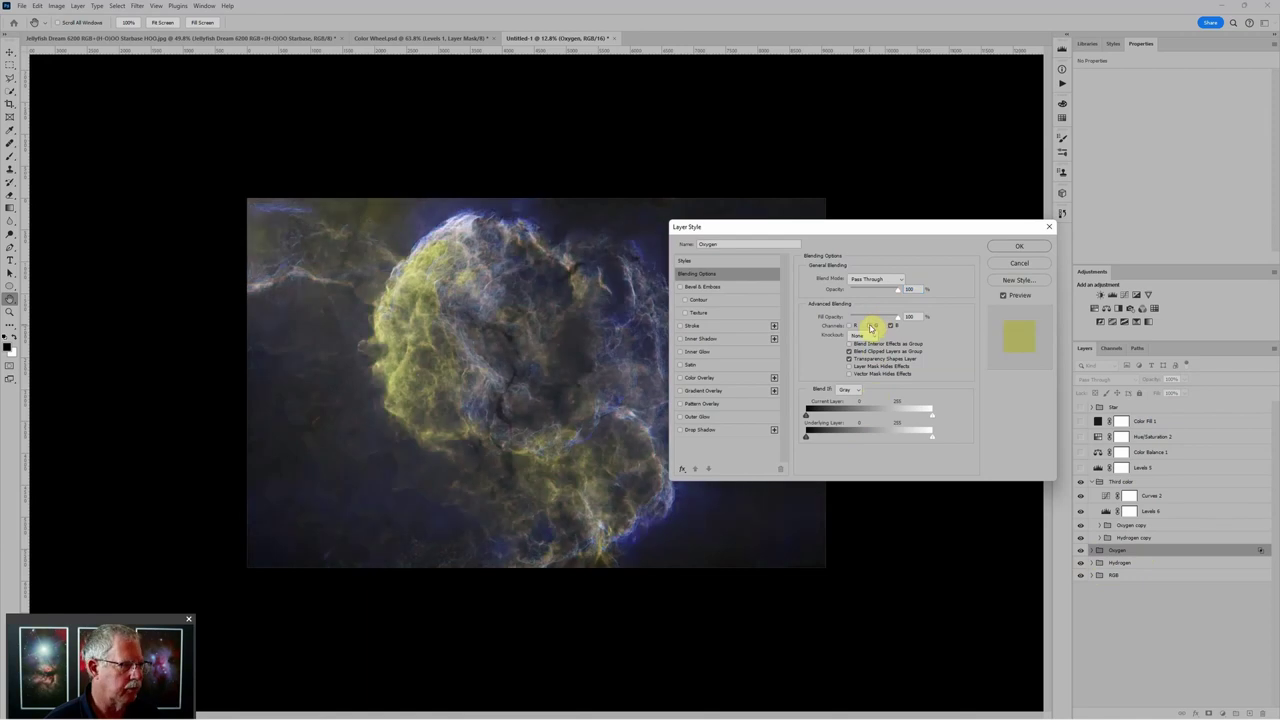
click(1024, 248)
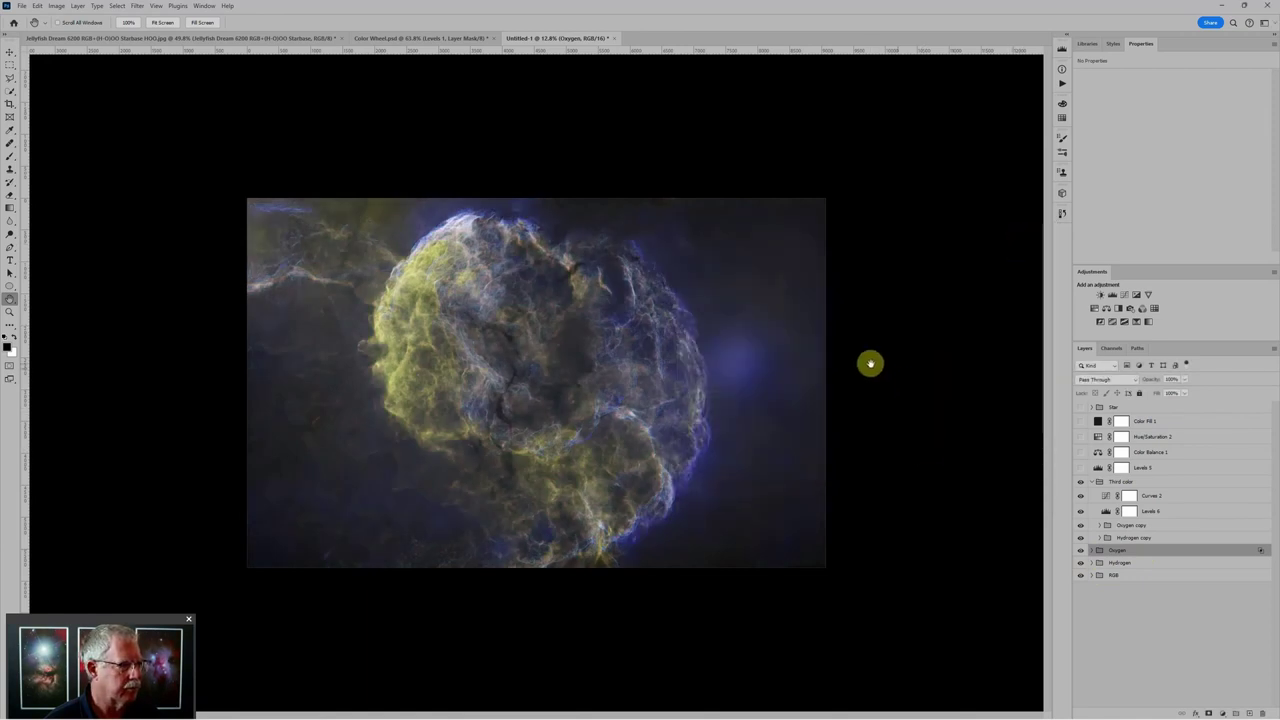
Step: Re-enable the green channel in the original Oxygen group's blending options so that it affects both green and blue
double_click(1160, 552)
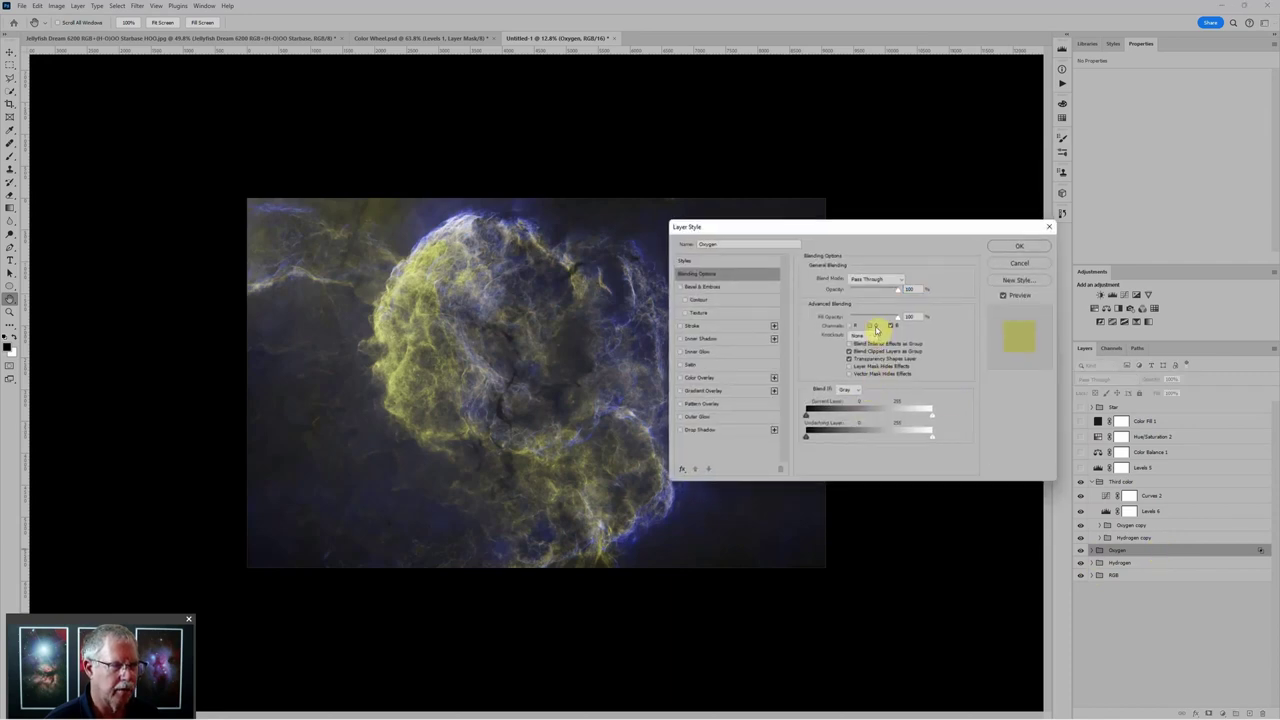
click(875, 327)
click(1019, 246)
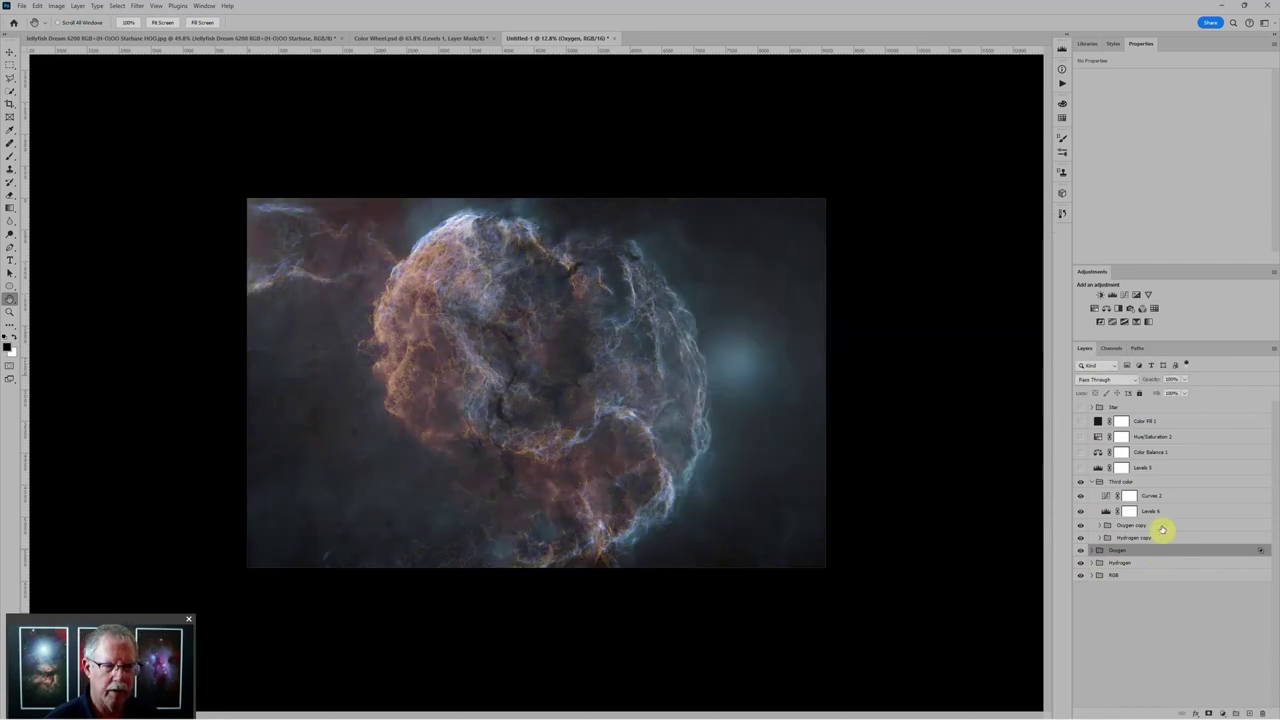
Step: In the Third color group's Curves adjustment, lower the Blue white endpoint to an output of about 20 and the Red one to about 72
click(1150, 482)
scroll(555, 370, up, 1)
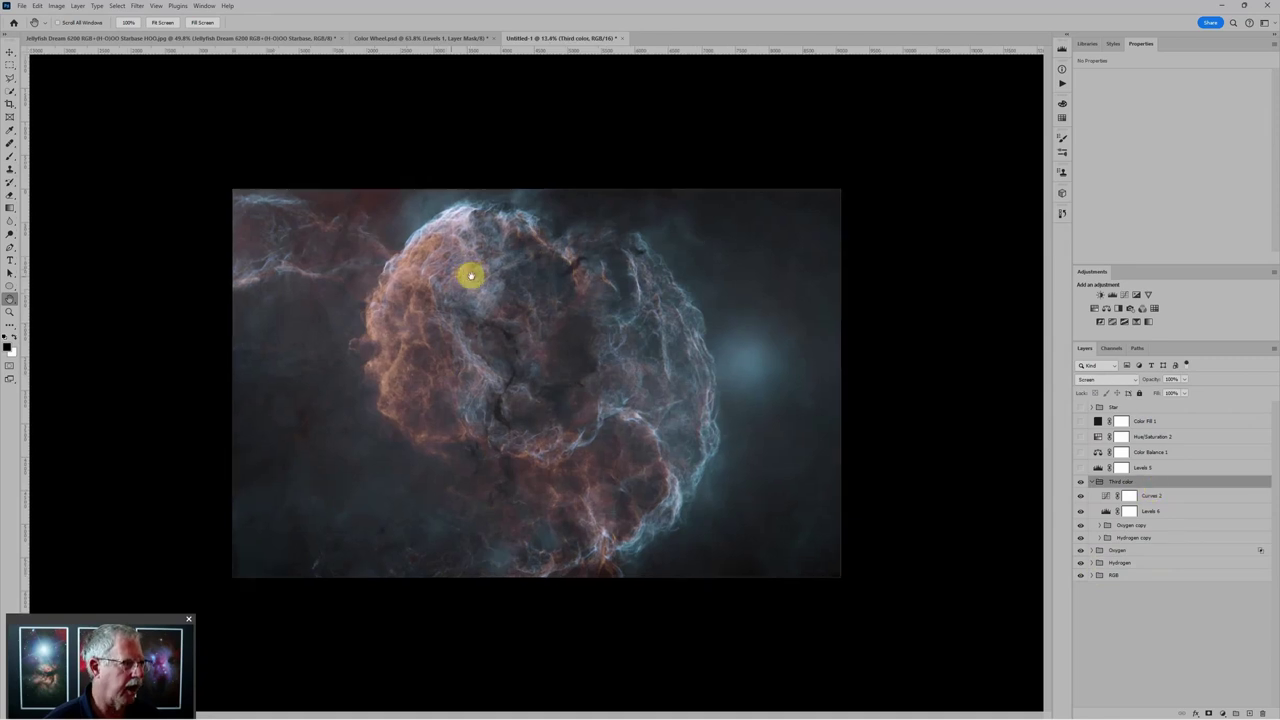
scroll(470, 276, up, 2)
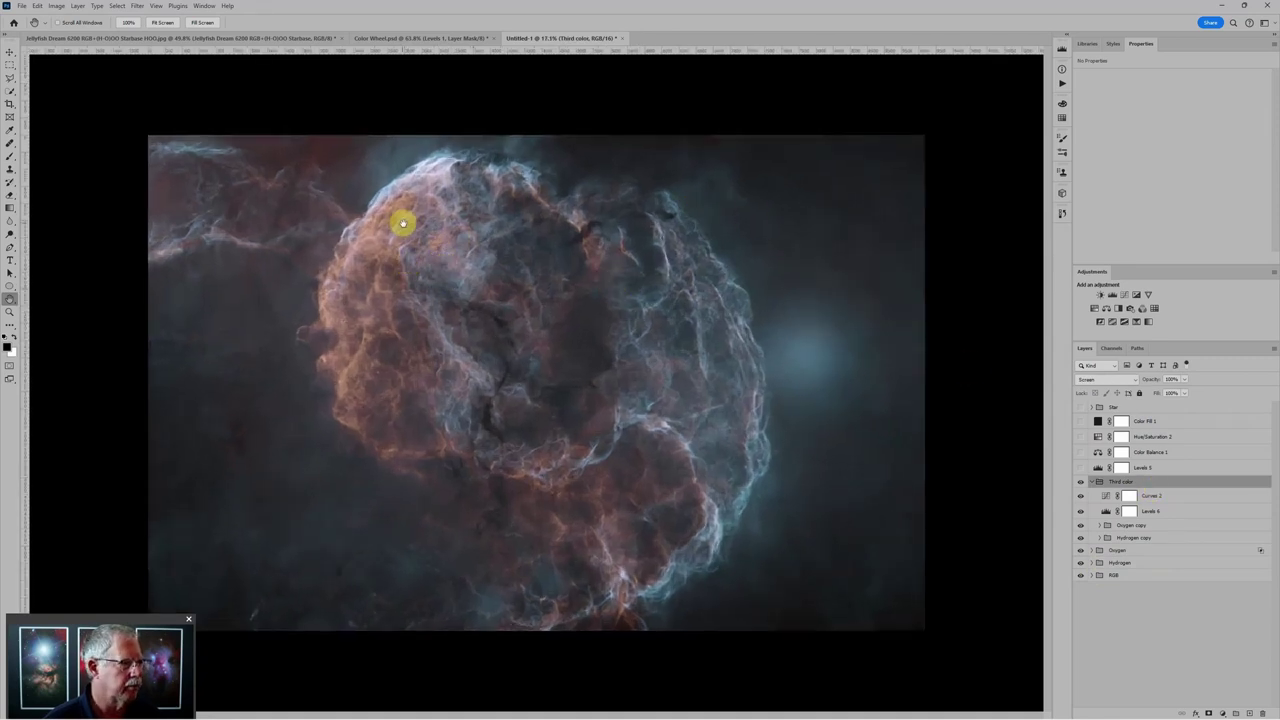
scroll(390, 212, up, 2)
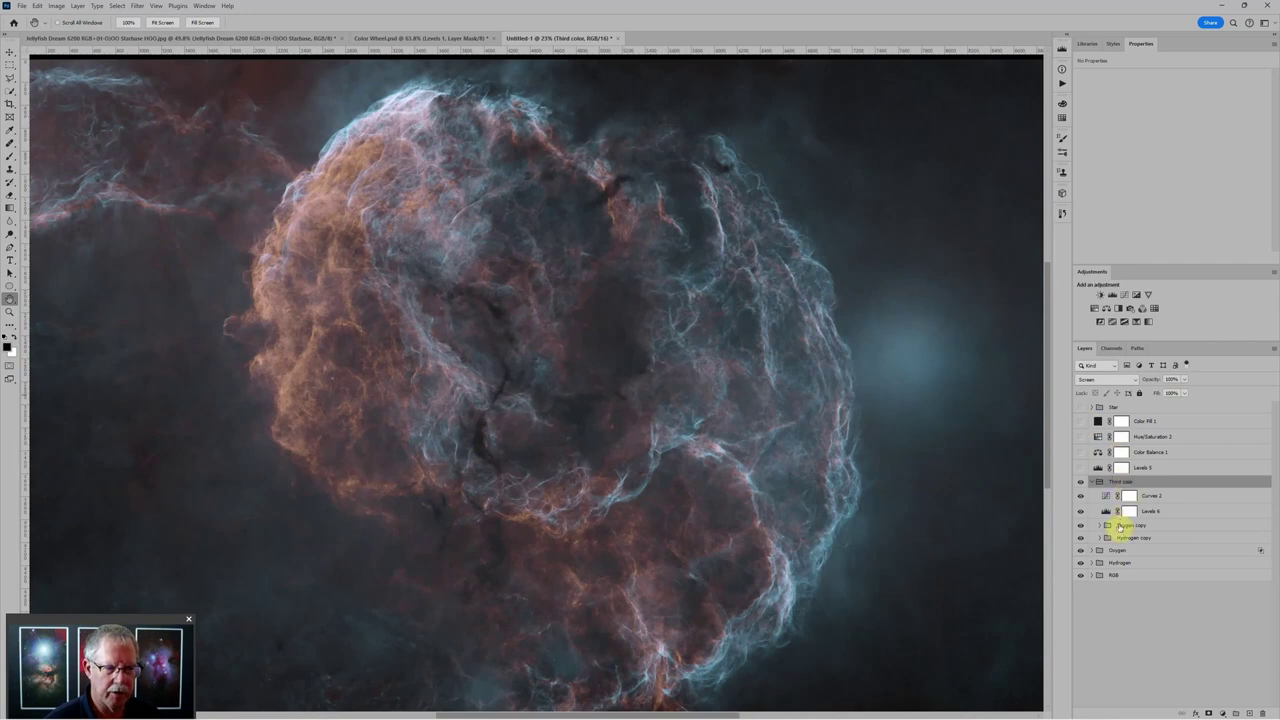
scroll(285, 256, up, 1)
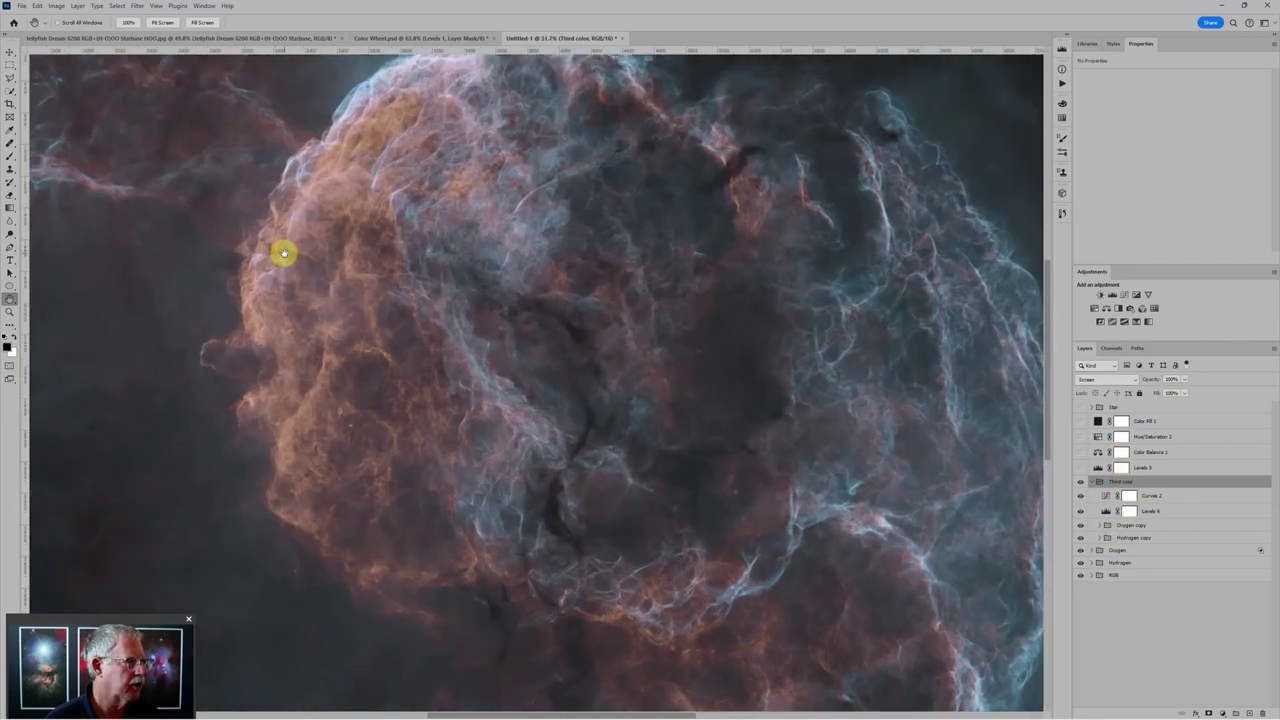
click(1108, 497)
click(1150, 91)
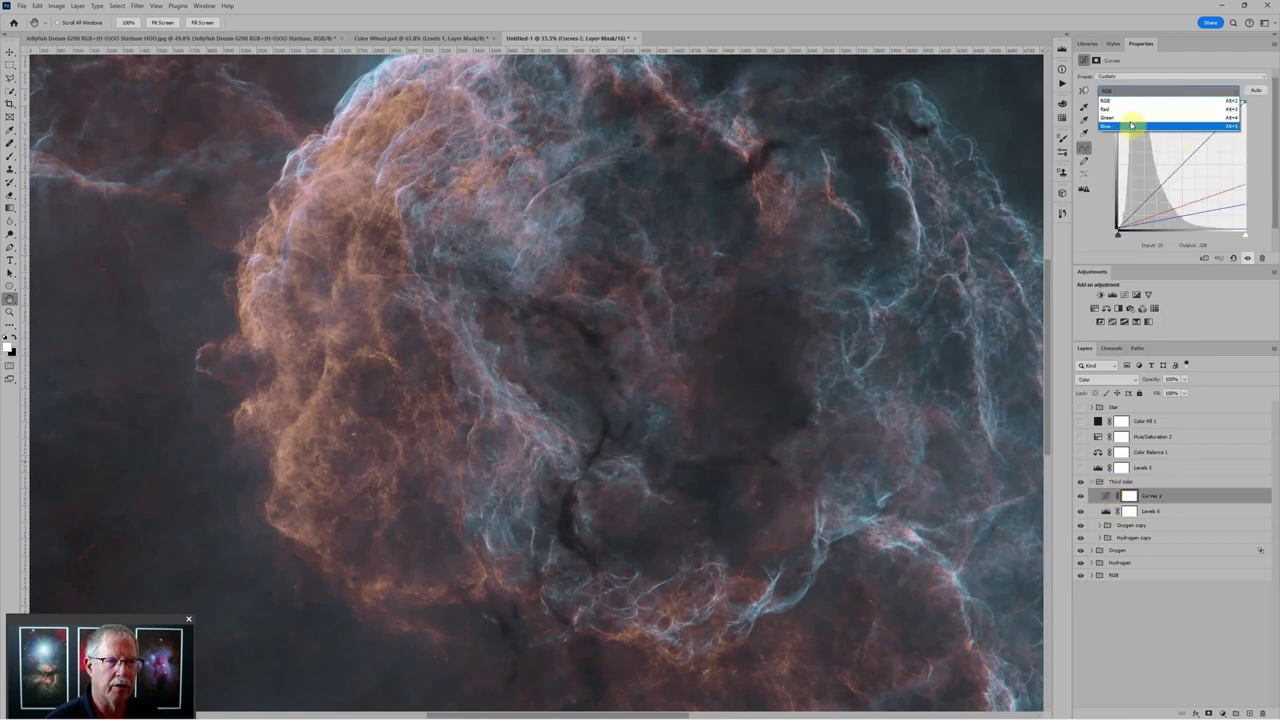
click(1136, 127)
mouse_move(1241, 202)
mouse_down()
mouse_move(1249, 214)
mouse_move(1249, 177)
mouse_move(1260, 219)
mouse_up()
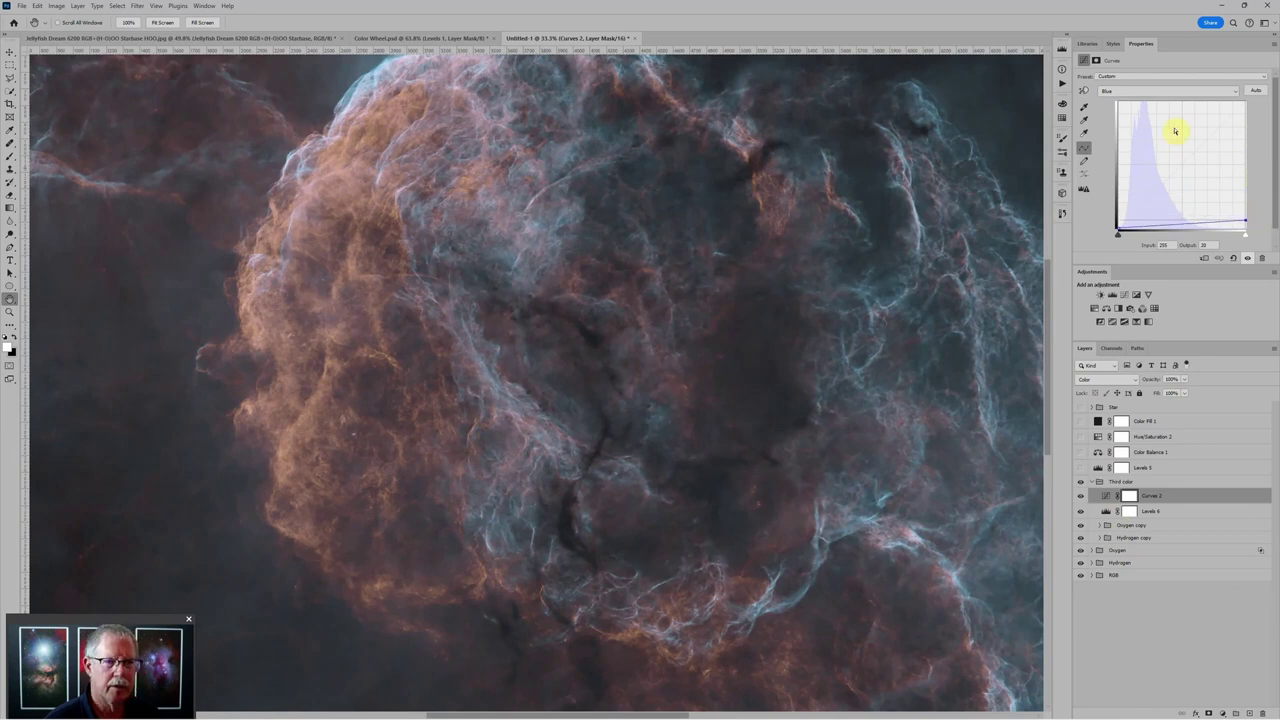
click(1170, 92)
click(1146, 109)
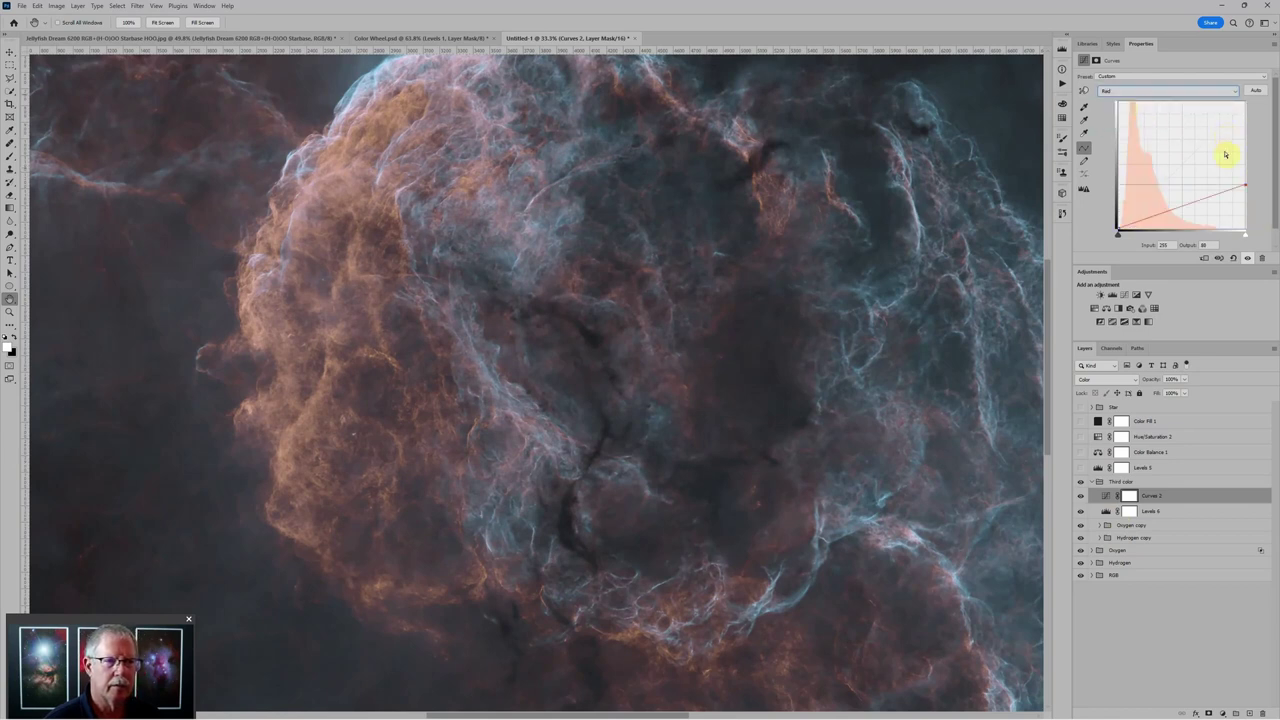
mouse_move(1243, 180)
mouse_down()
mouse_move(1251, 229)
mouse_move(1265, 192)
mouse_up()
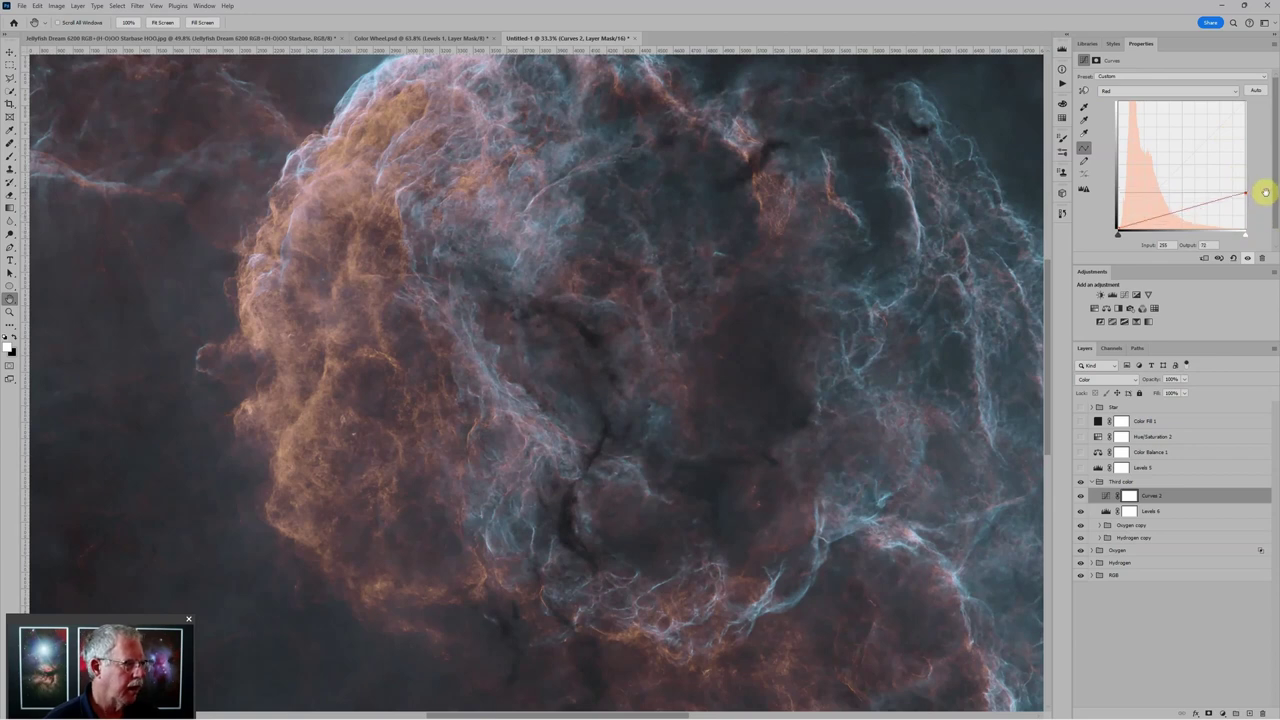
Step: Change the blend mode of the Oxygen copy group to Pin Light
scroll(677, 291, down, 3)
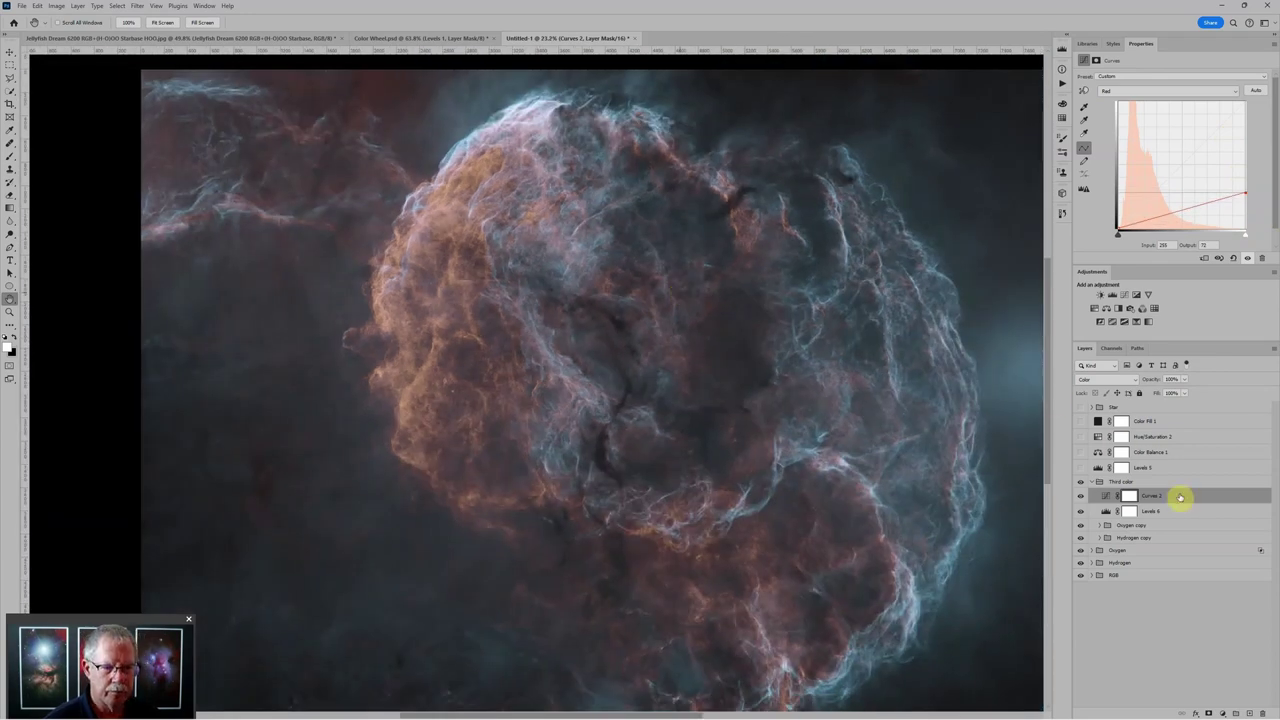
click(1160, 525)
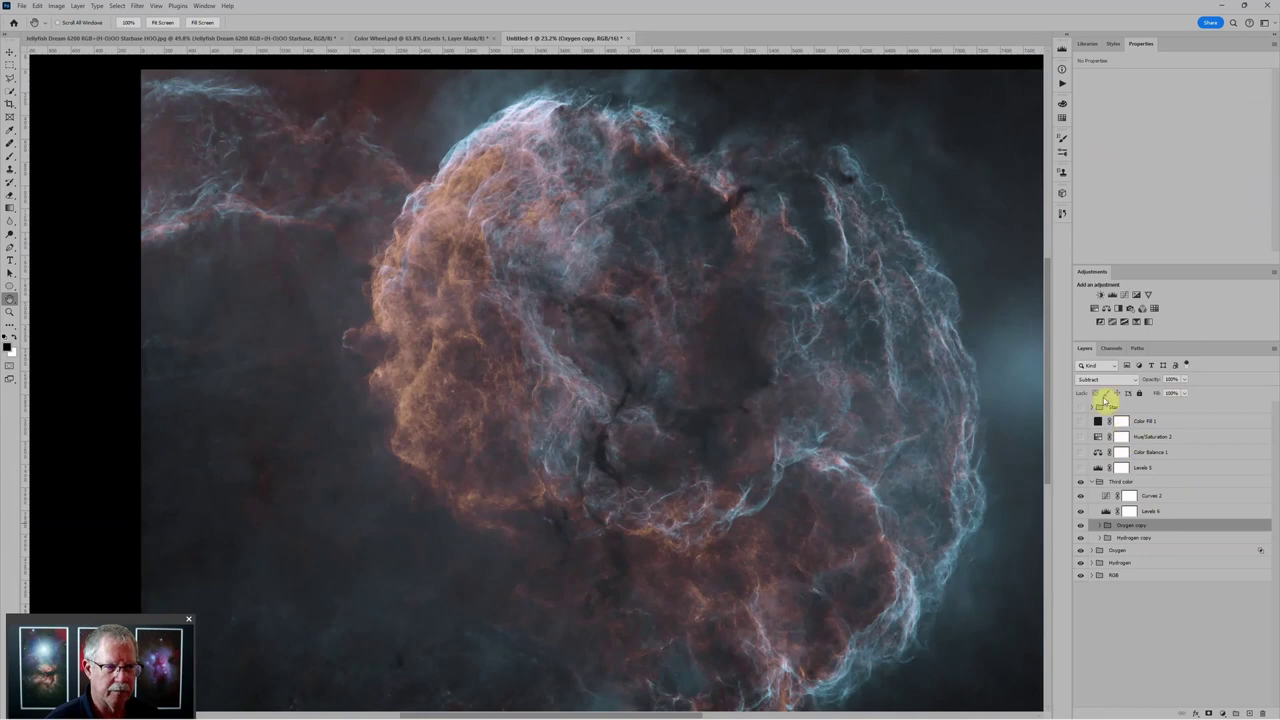
click(1135, 380)
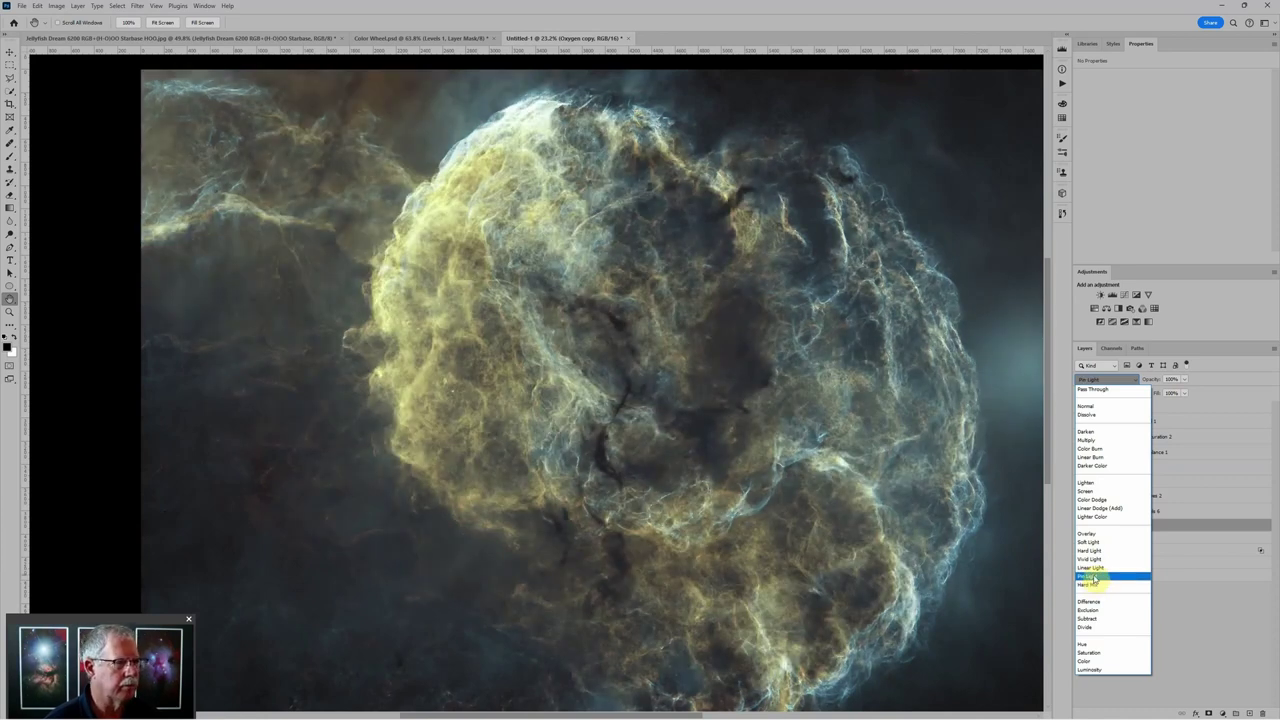
click(1095, 577)
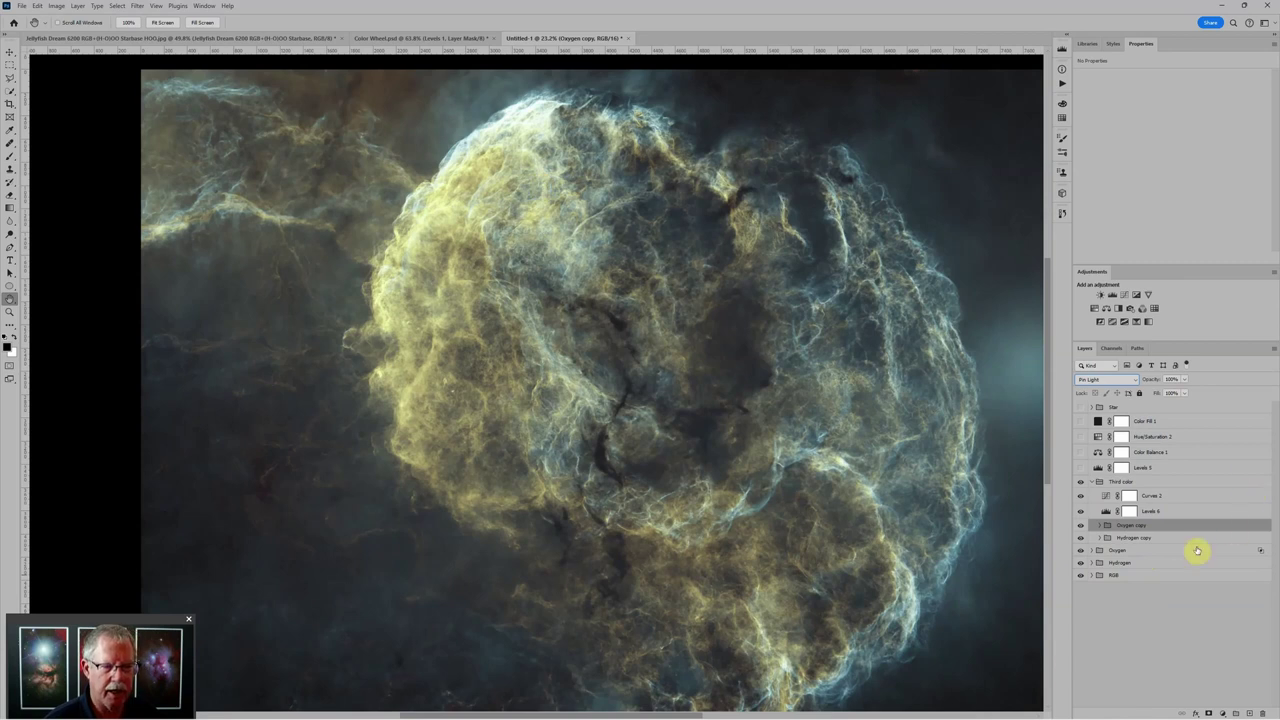
Step: Darken the Third color group's Levels adjustment by setting its midtone to about 0.40
click(1106, 511)
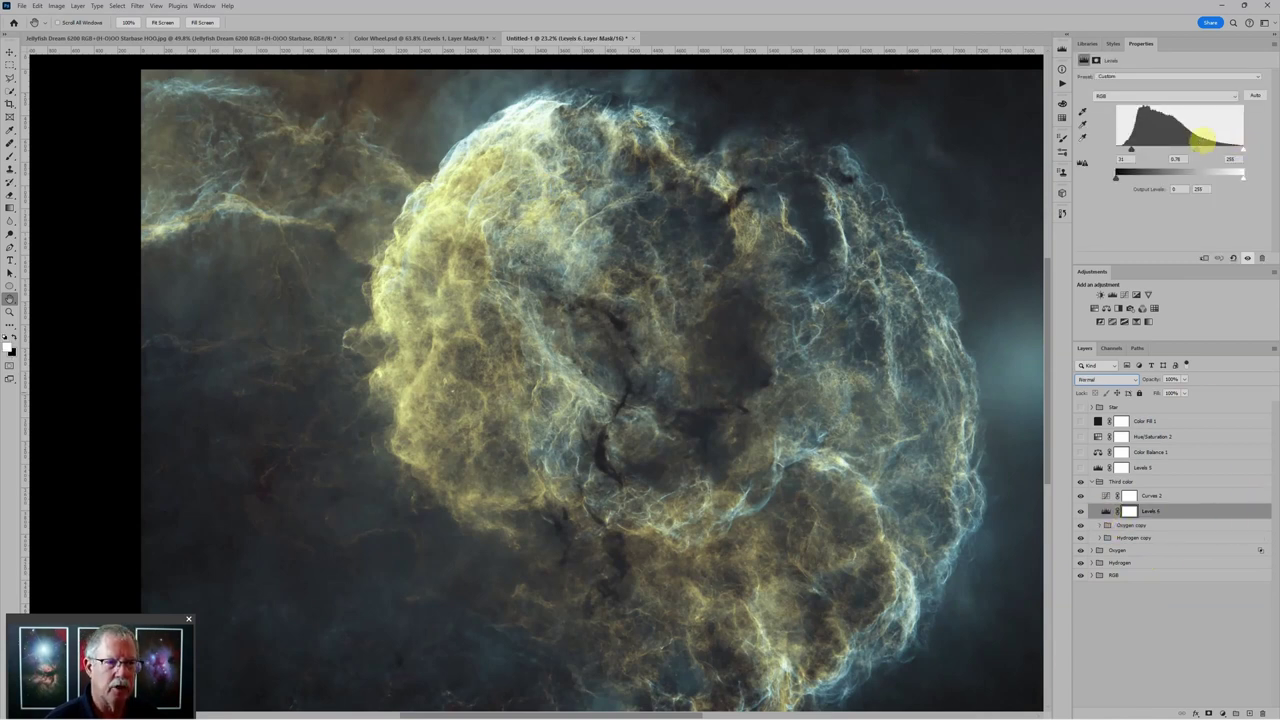
drag(1198, 151, 1221, 150)
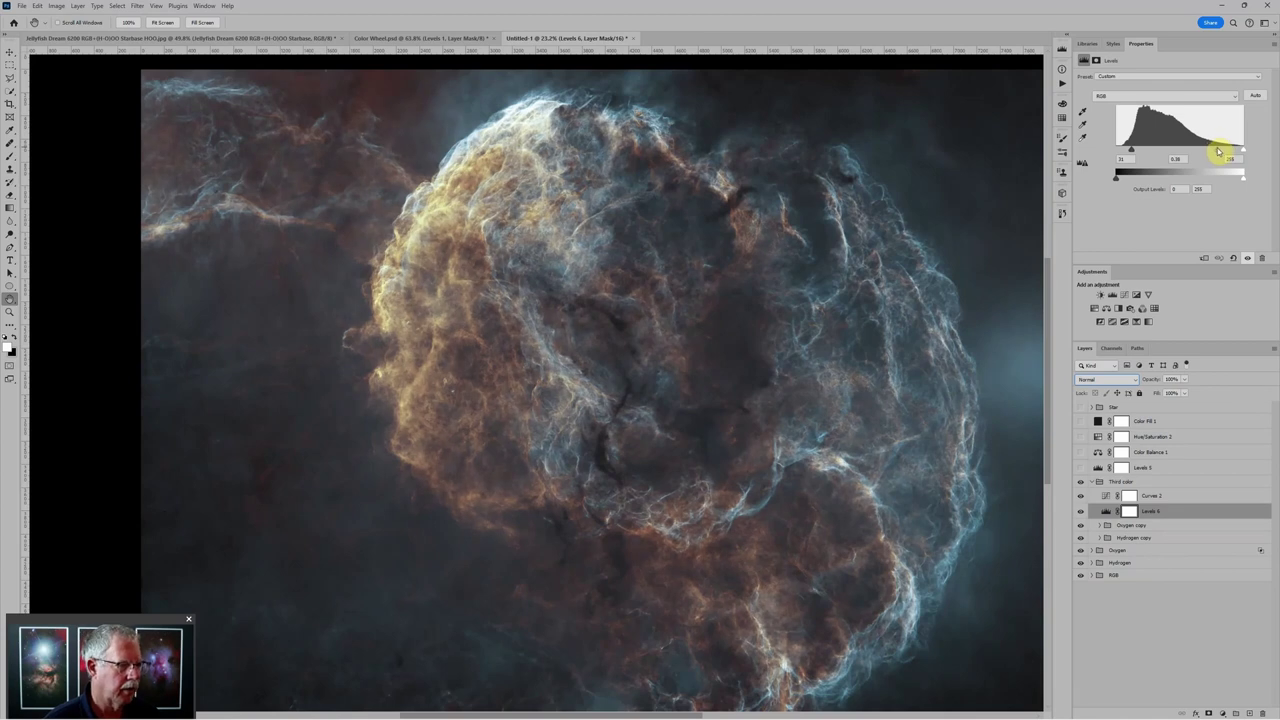
scroll(771, 249, down, 3)
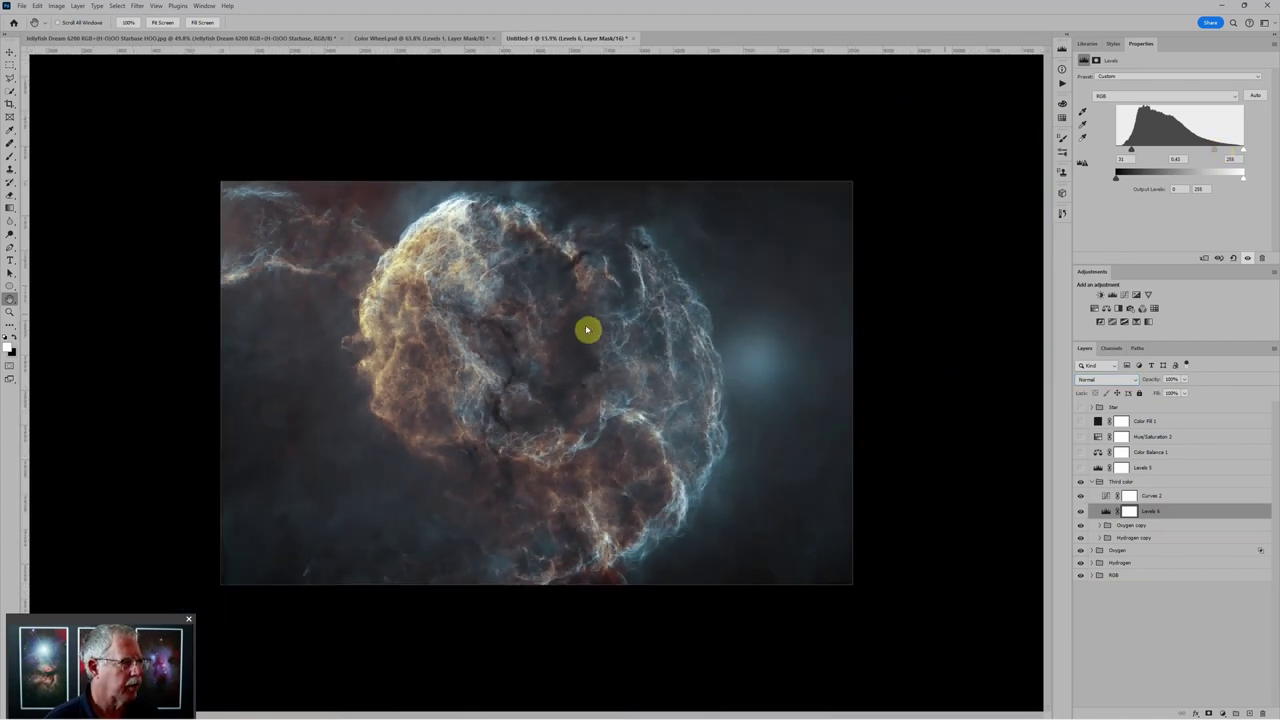
Step: Lower the white endpoint of the Blue curve in the Third color group's Curves adjustment to an output of 0
click(1105, 496)
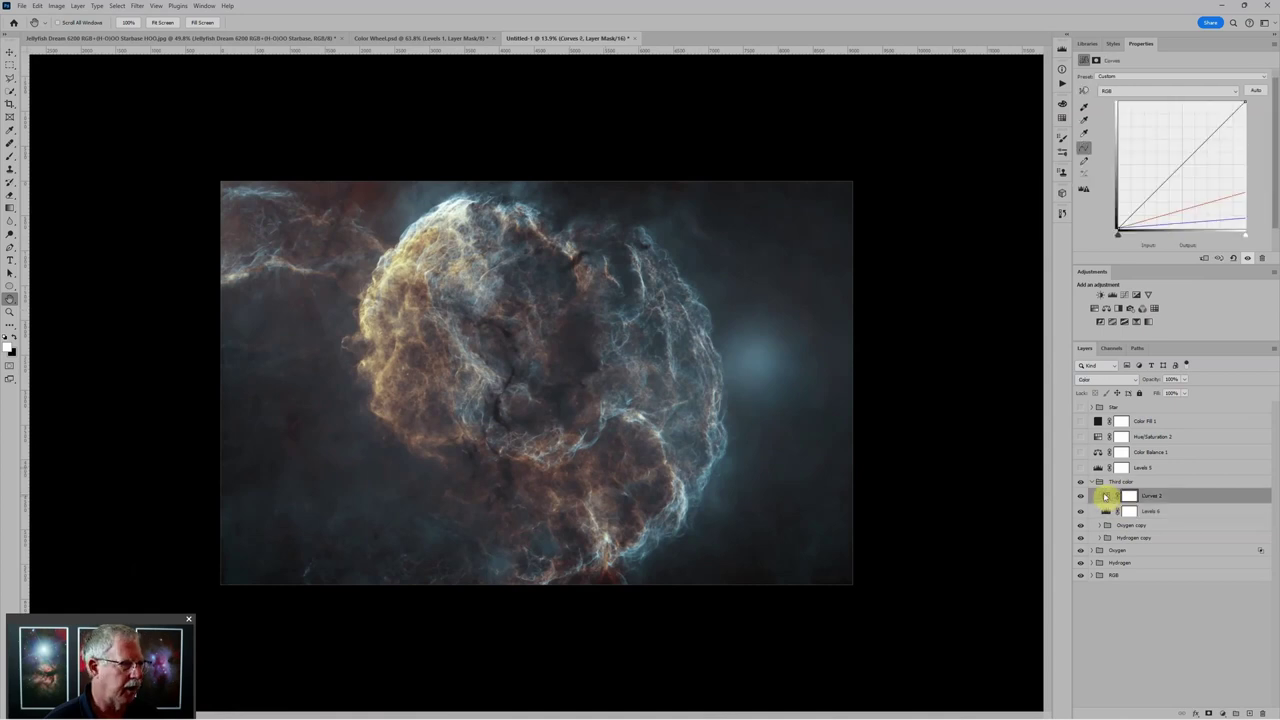
click(1172, 94)
click(1157, 126)
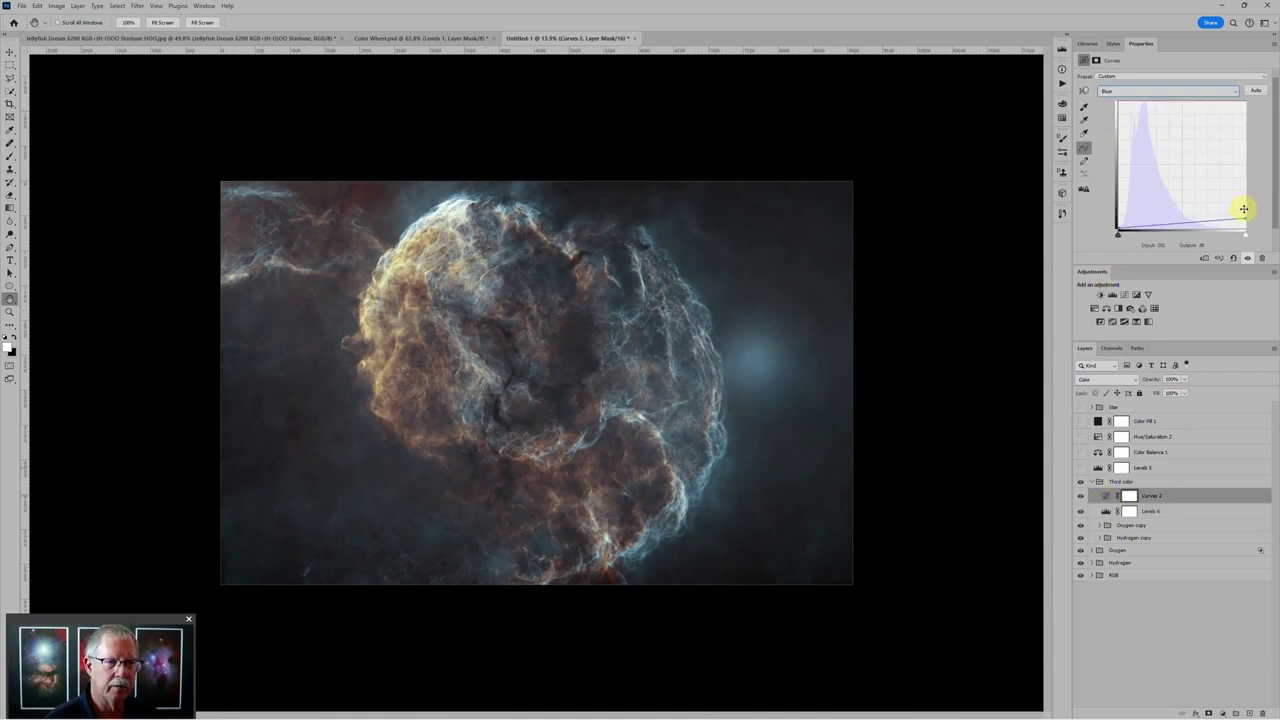
drag(1243, 209, 1249, 229)
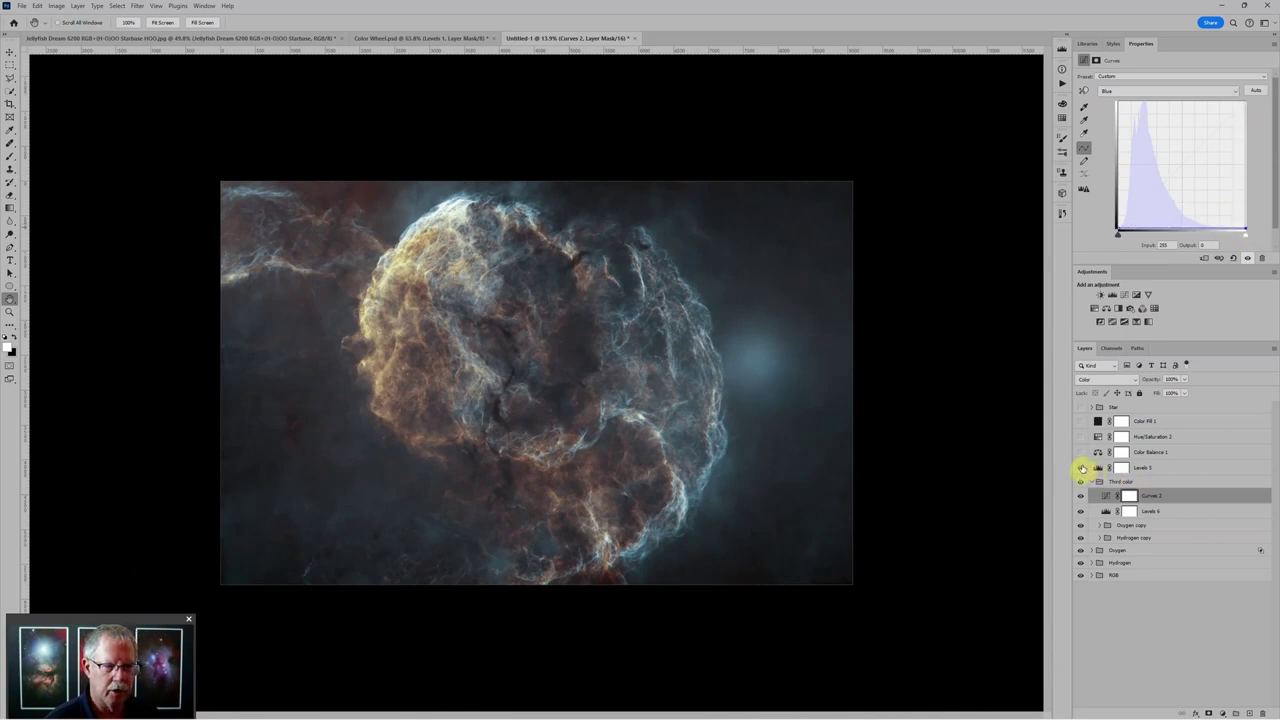
Step: Show the four layers between the Third color and Star groups, and set the Color Balance midtones to about +15 red and +4 green
drag(1082, 468, 1081, 428)
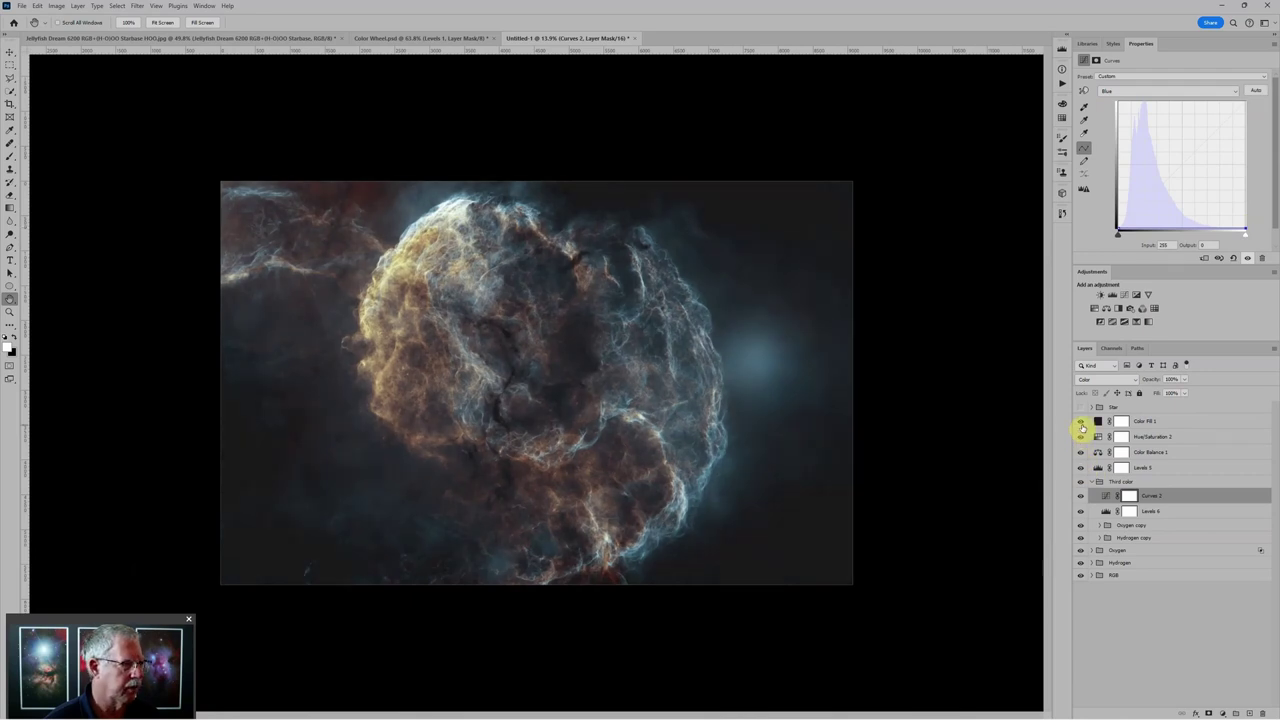
click(1098, 453)
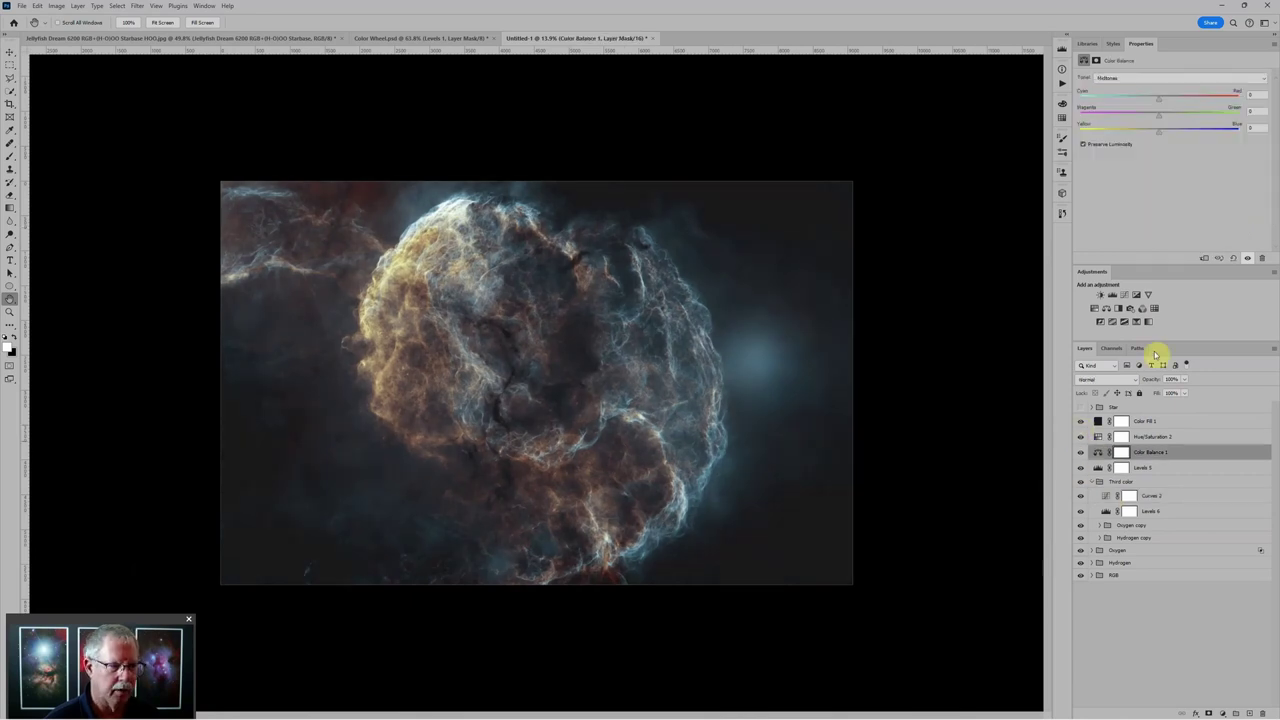
drag(1168, 107, 1164, 120)
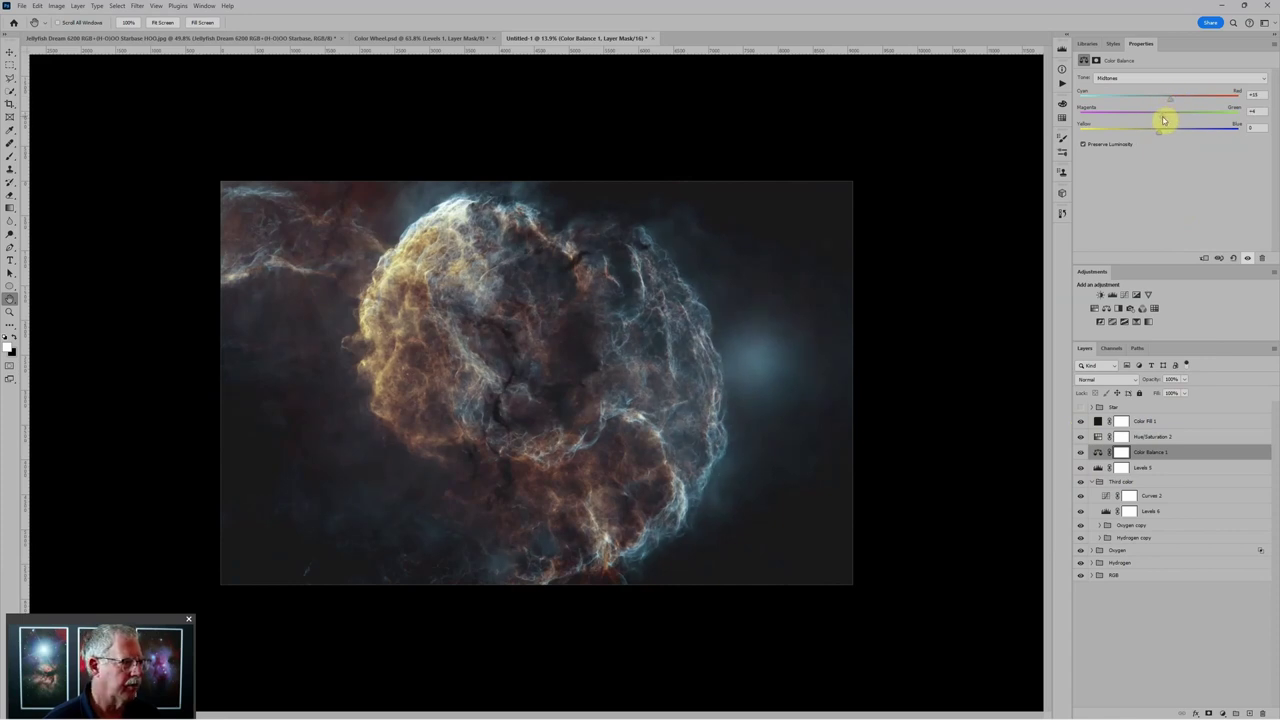
Step: Show the Star group and set the midtone of the Third color group's Levels adjustment to about 0.29
click(1080, 408)
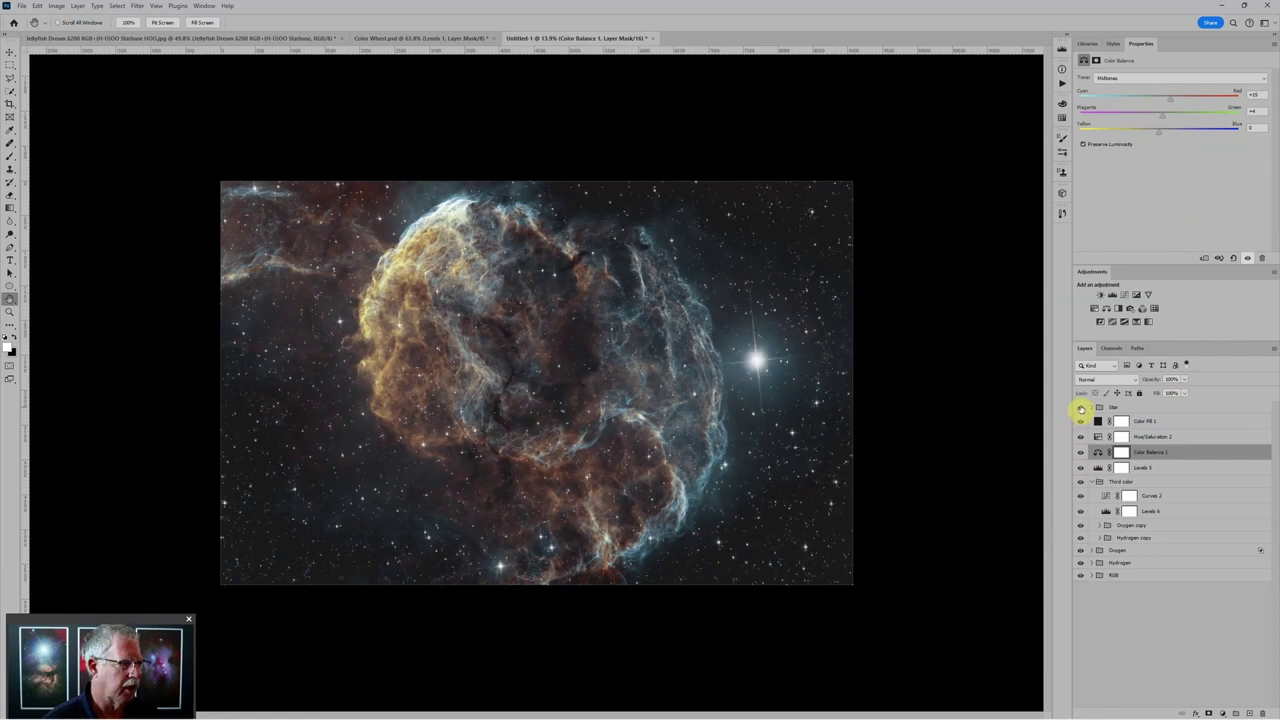
drag(566, 323, 555, 315)
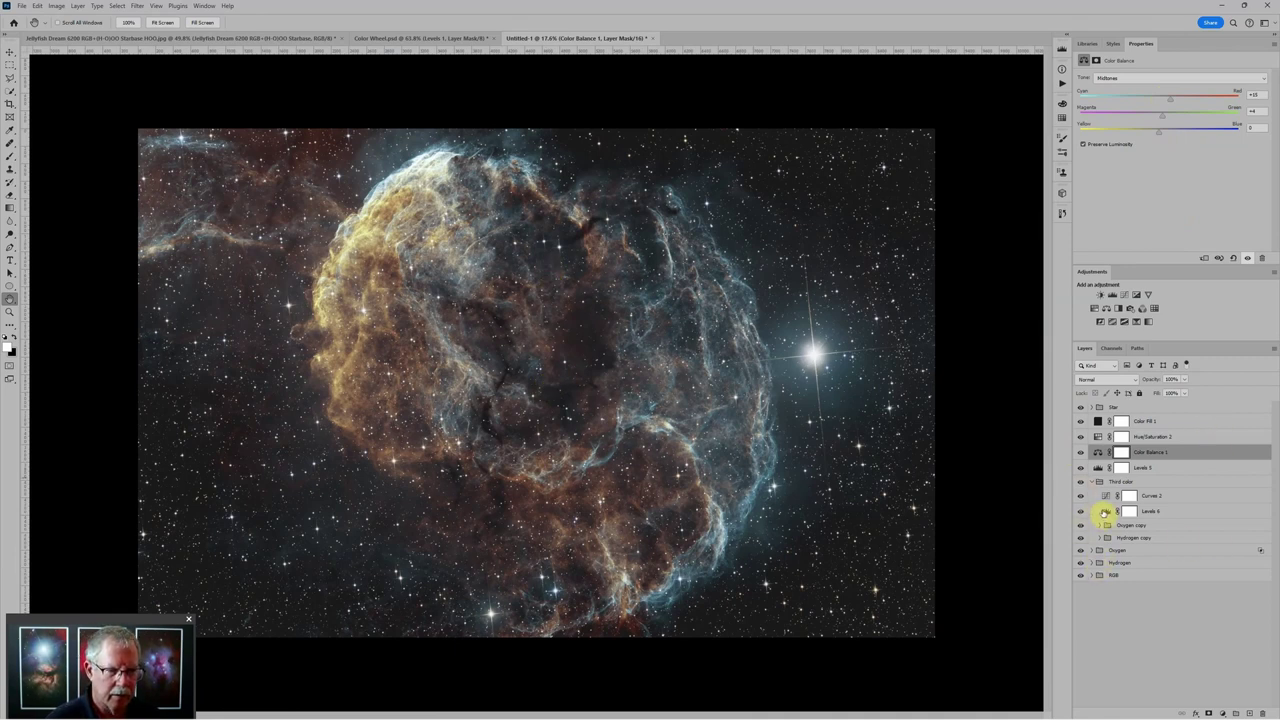
click(1105, 512)
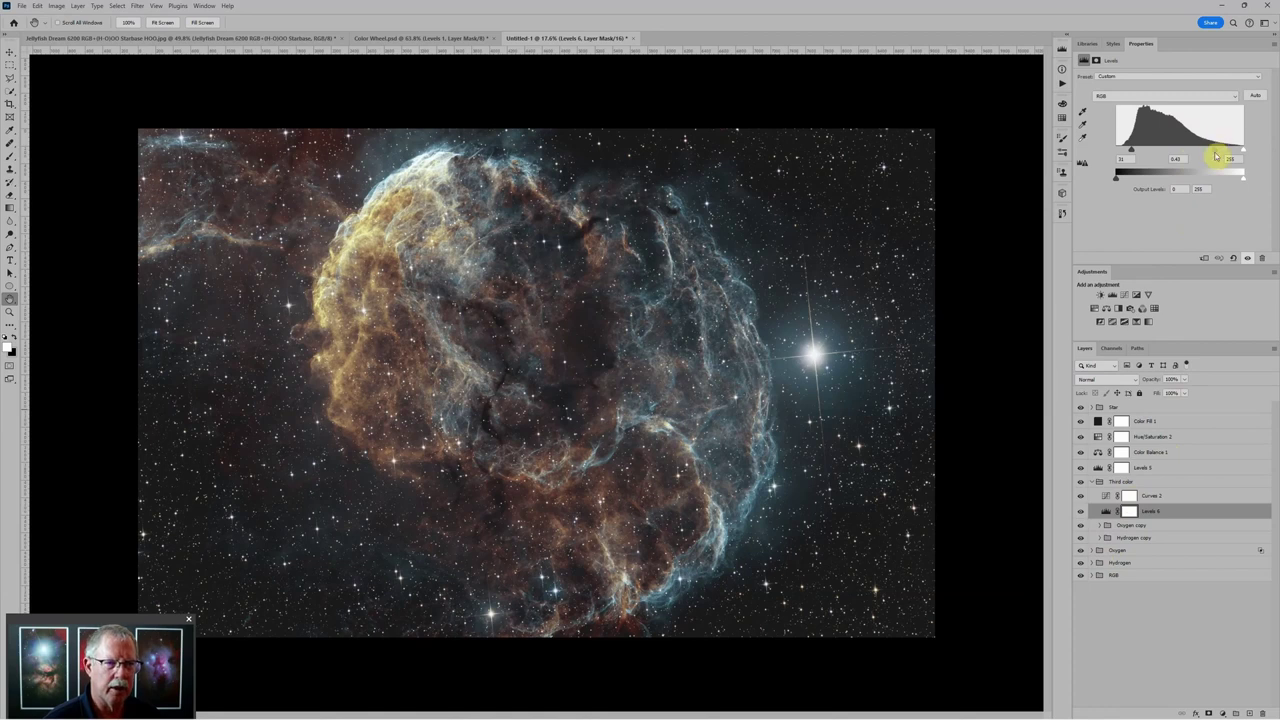
drag(1216, 155, 1224, 156)
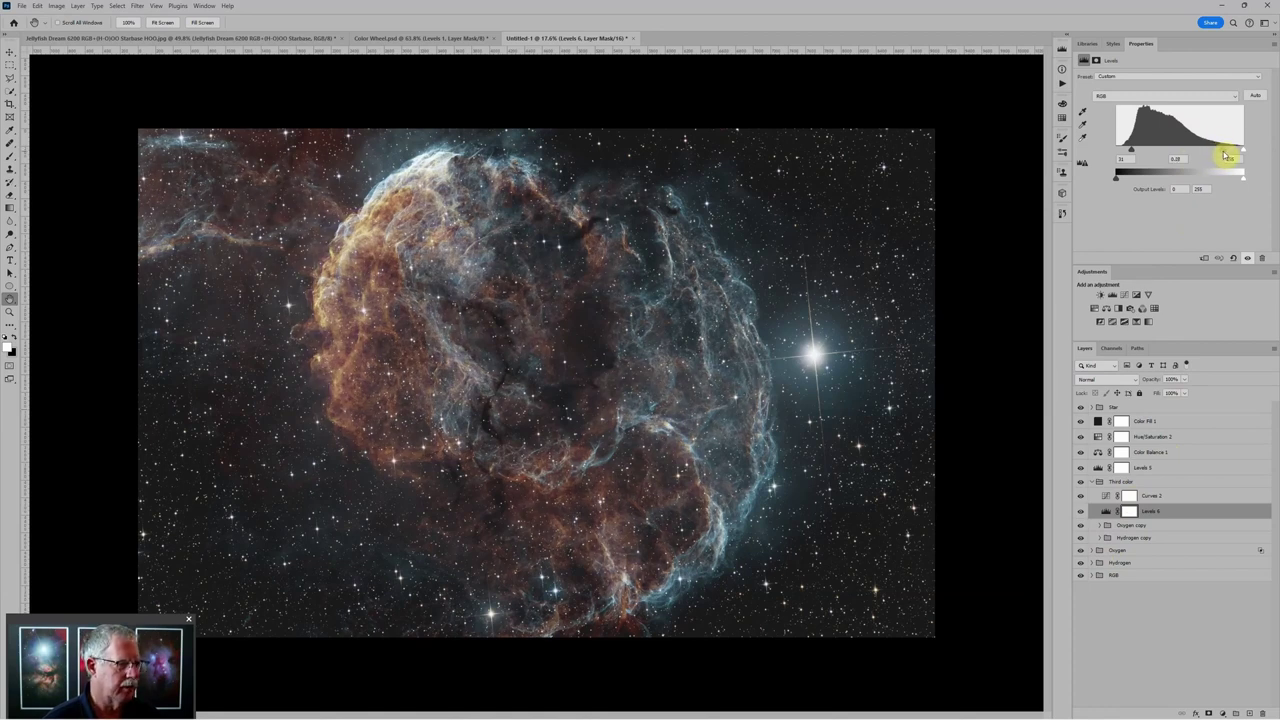
Step: Raise the master saturation of the Hue/Saturation adjustment to about +22
key(ctrl+minus)
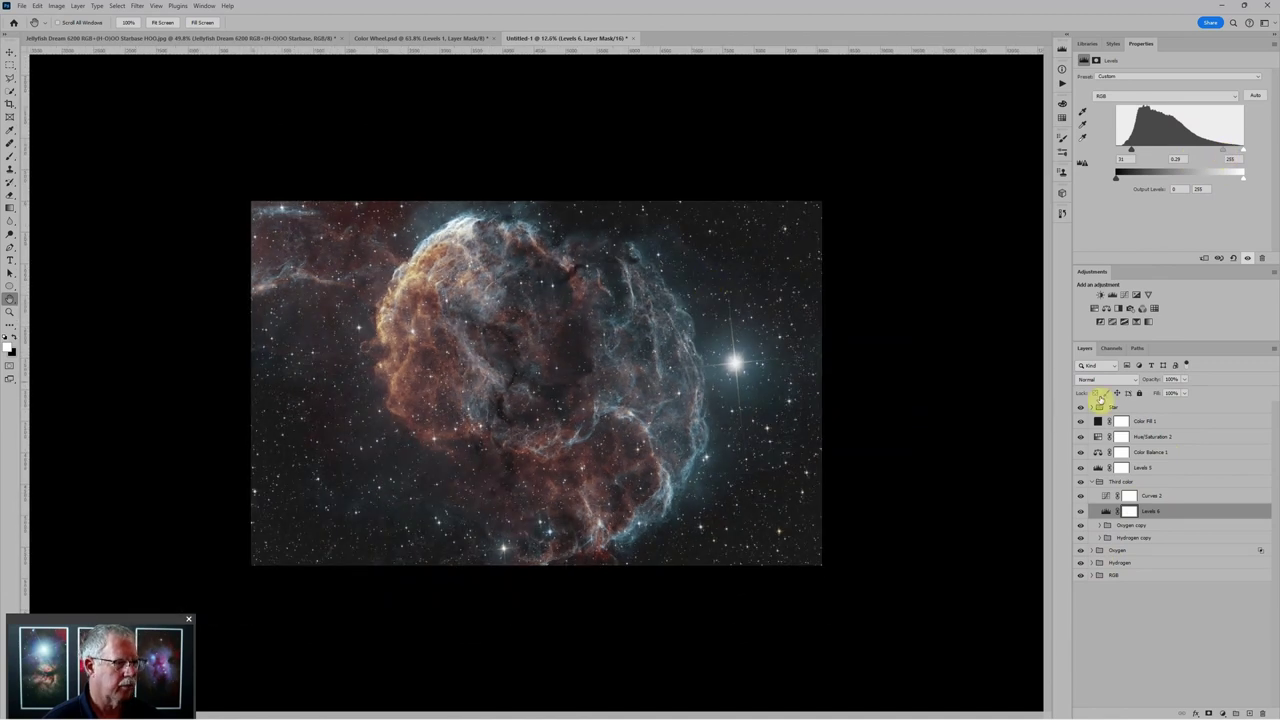
click(1099, 437)
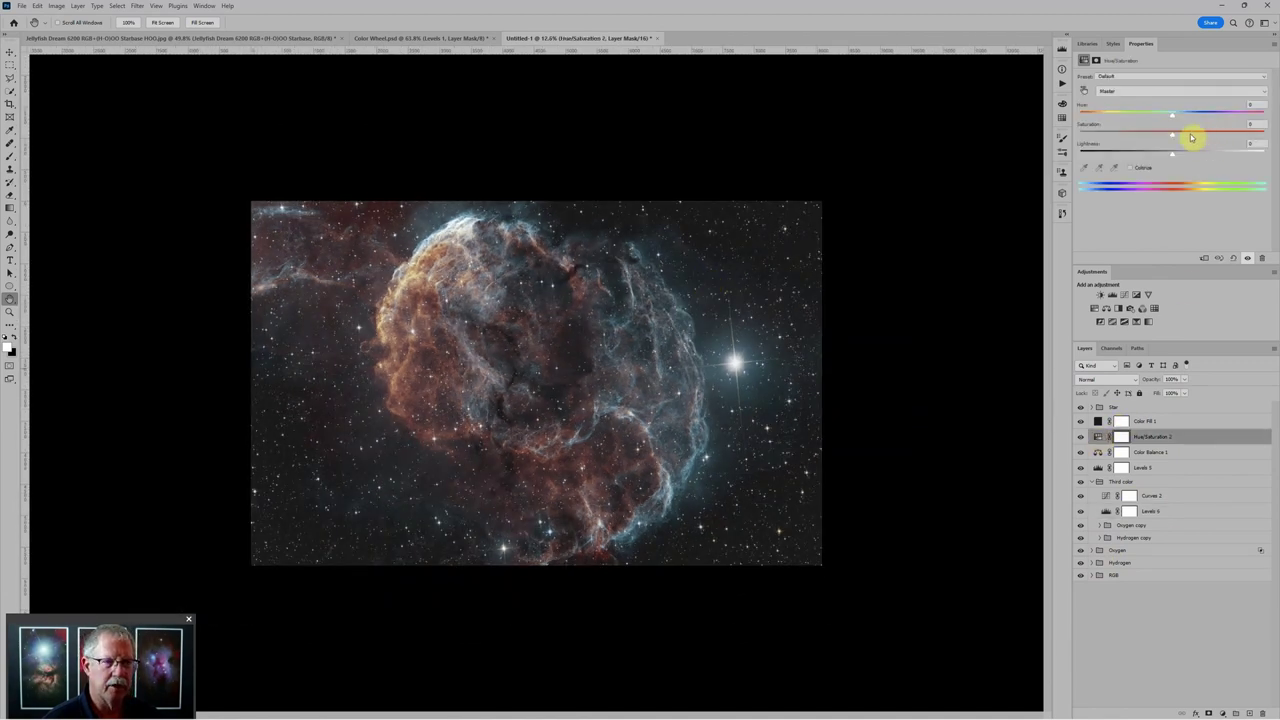
drag(1176, 139, 1196, 137)
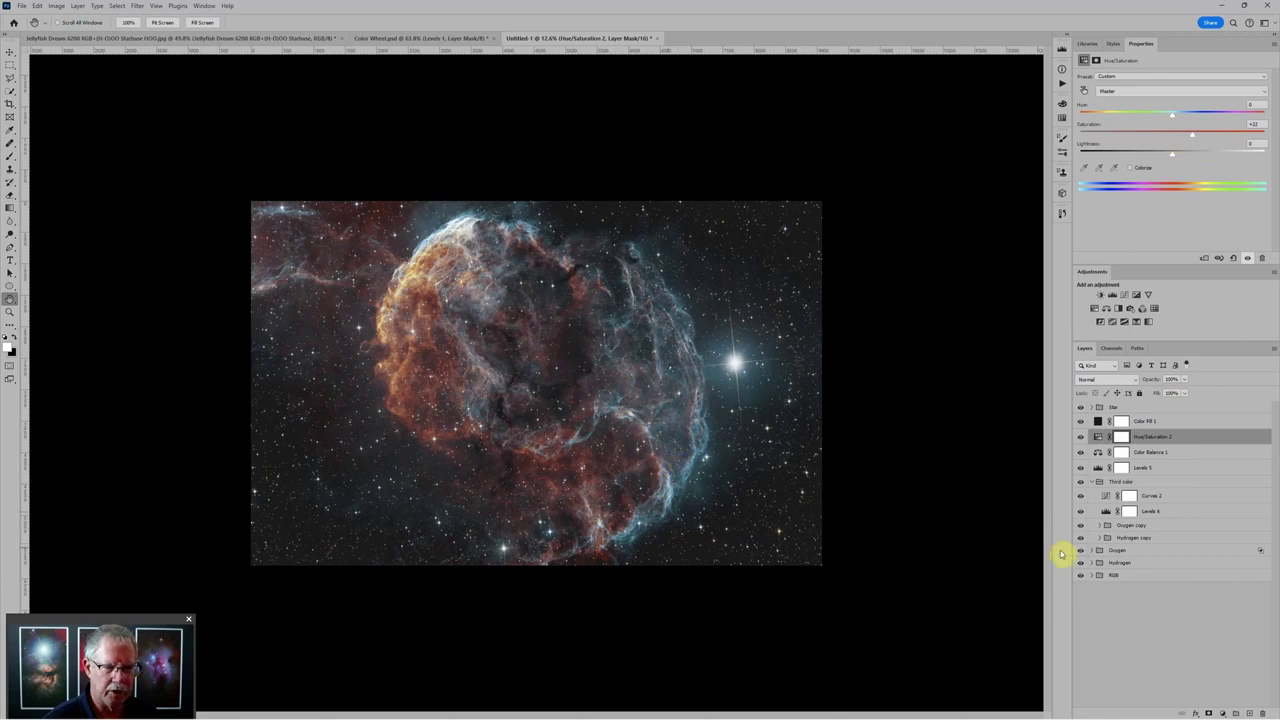
Step: Expand the Hydrogen and Oxygen groups and lower the midtone of the Oxygen group's Levels adjustment to about 0.97
click(1099, 563)
click(1107, 578)
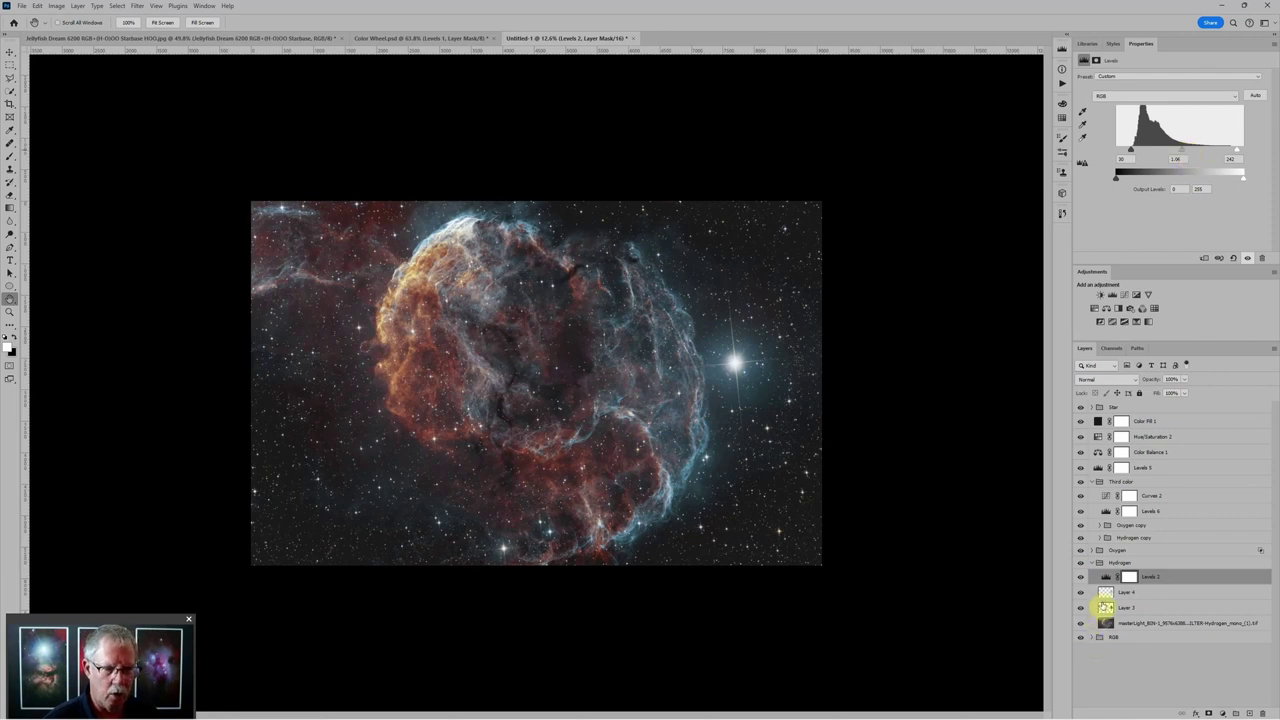
click(1099, 551)
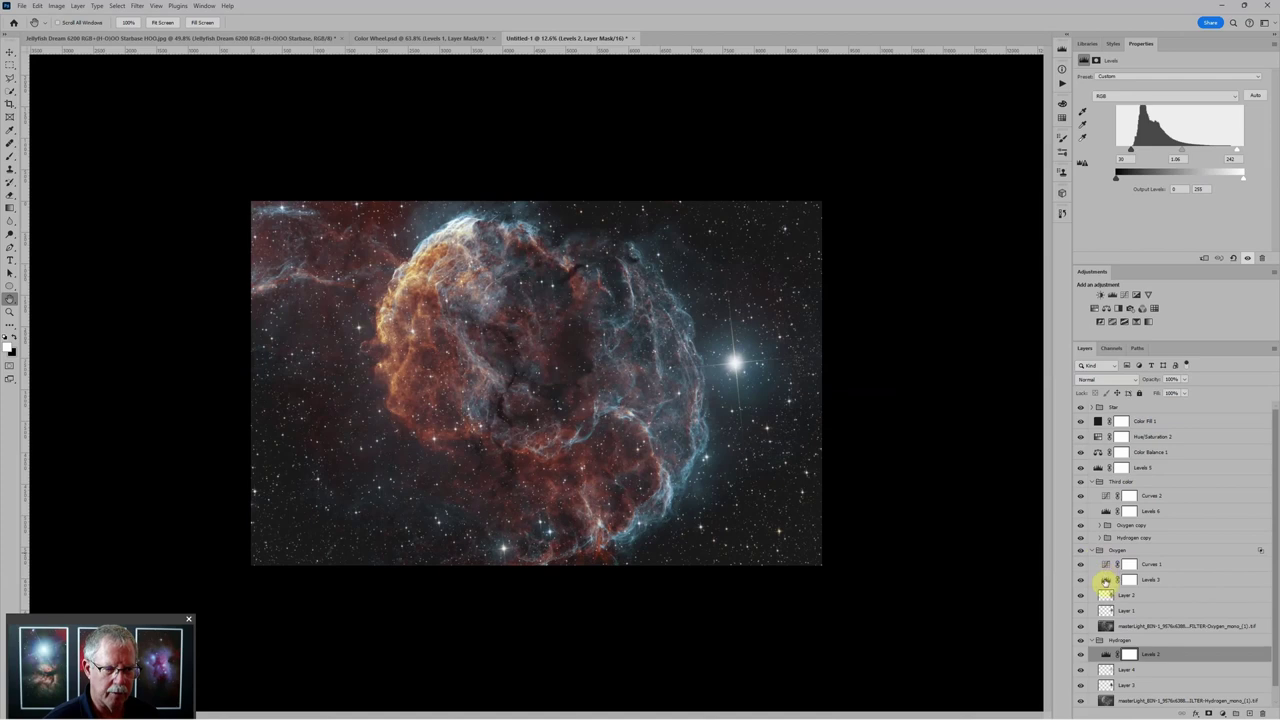
click(1106, 565)
click(1107, 581)
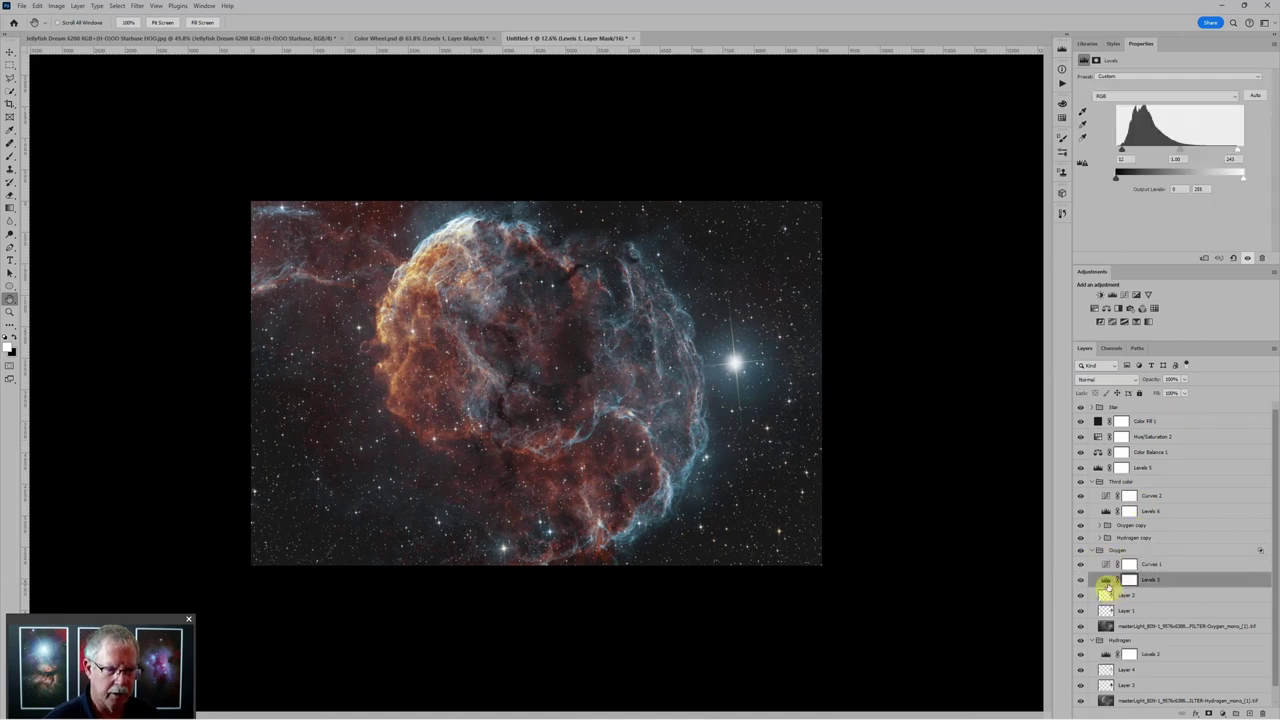
drag(1177, 151, 1186, 151)
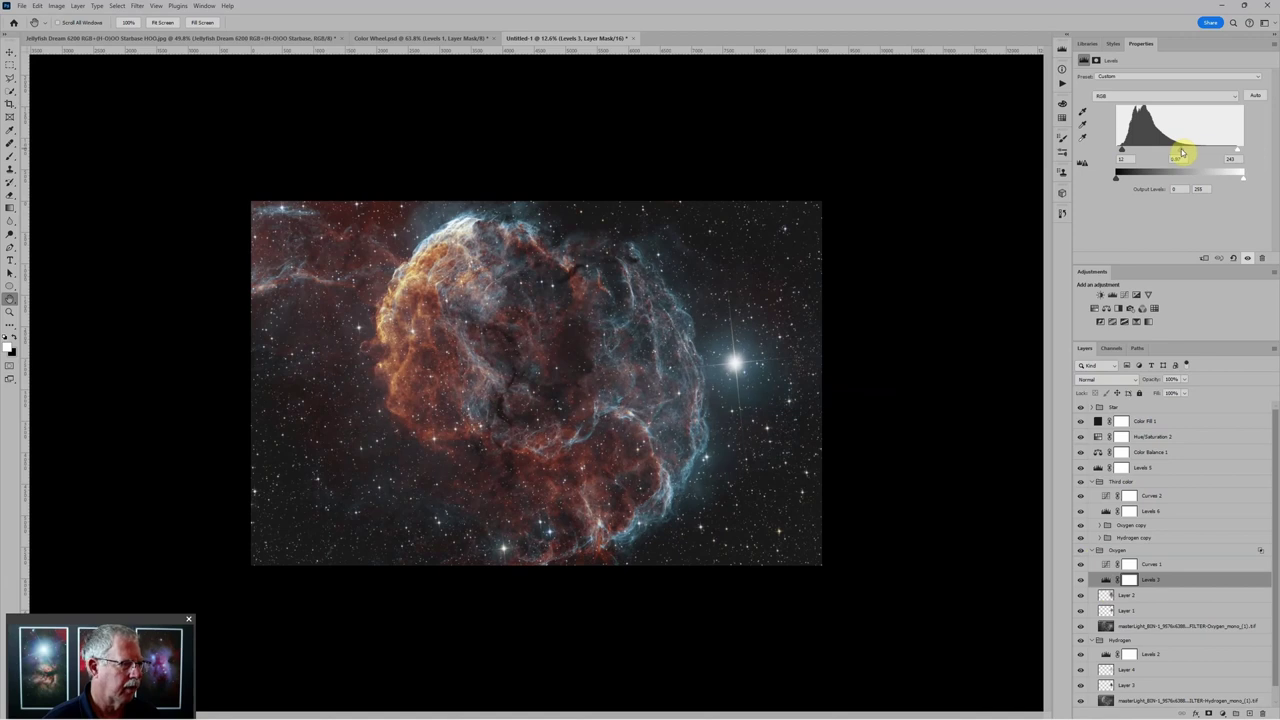
Step: Select the Hydrogen group's Levels adjustment and examine the nebula's colors and detail at several magnifications
click(1102, 655)
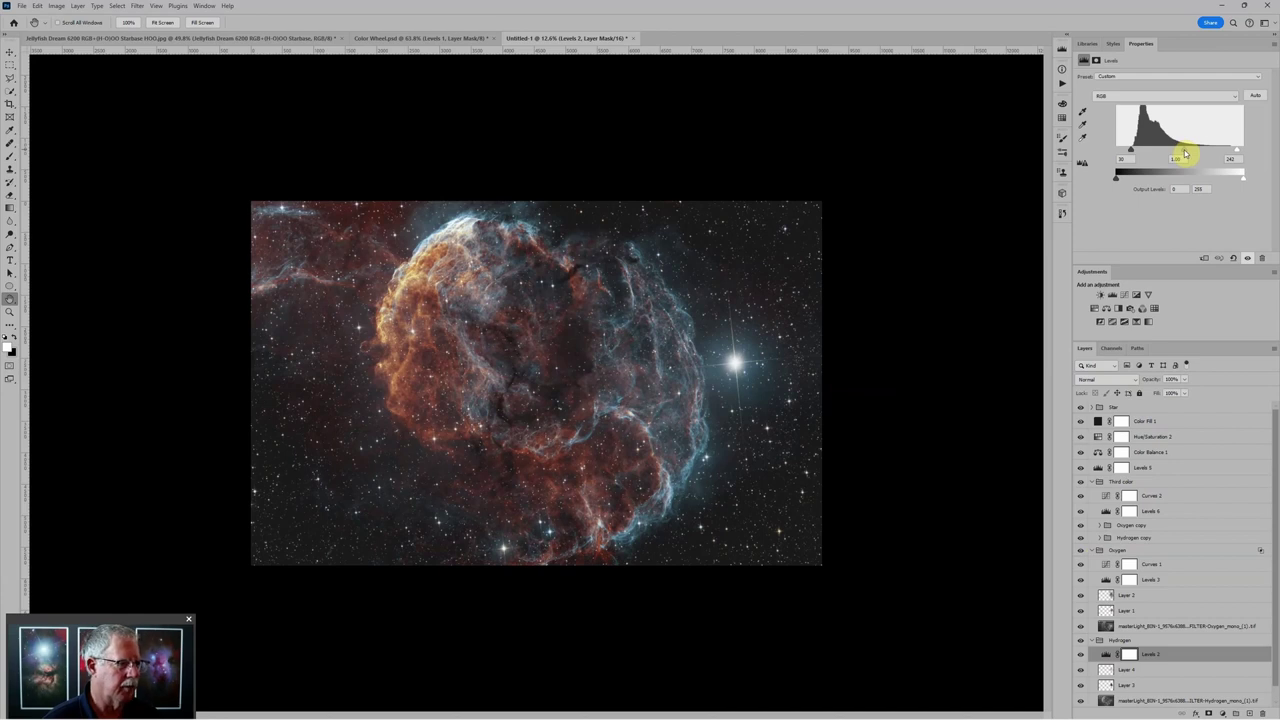
scroll(683, 350, down, 2)
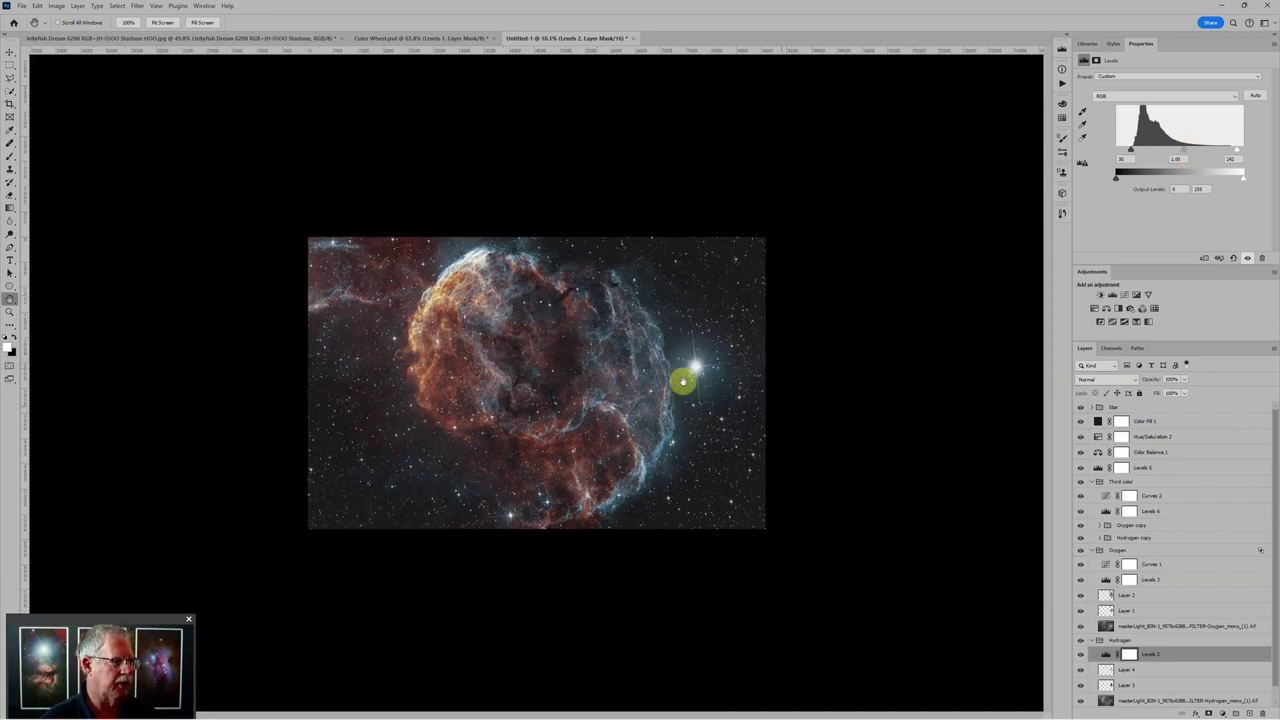
scroll(720, 391, up, 2)
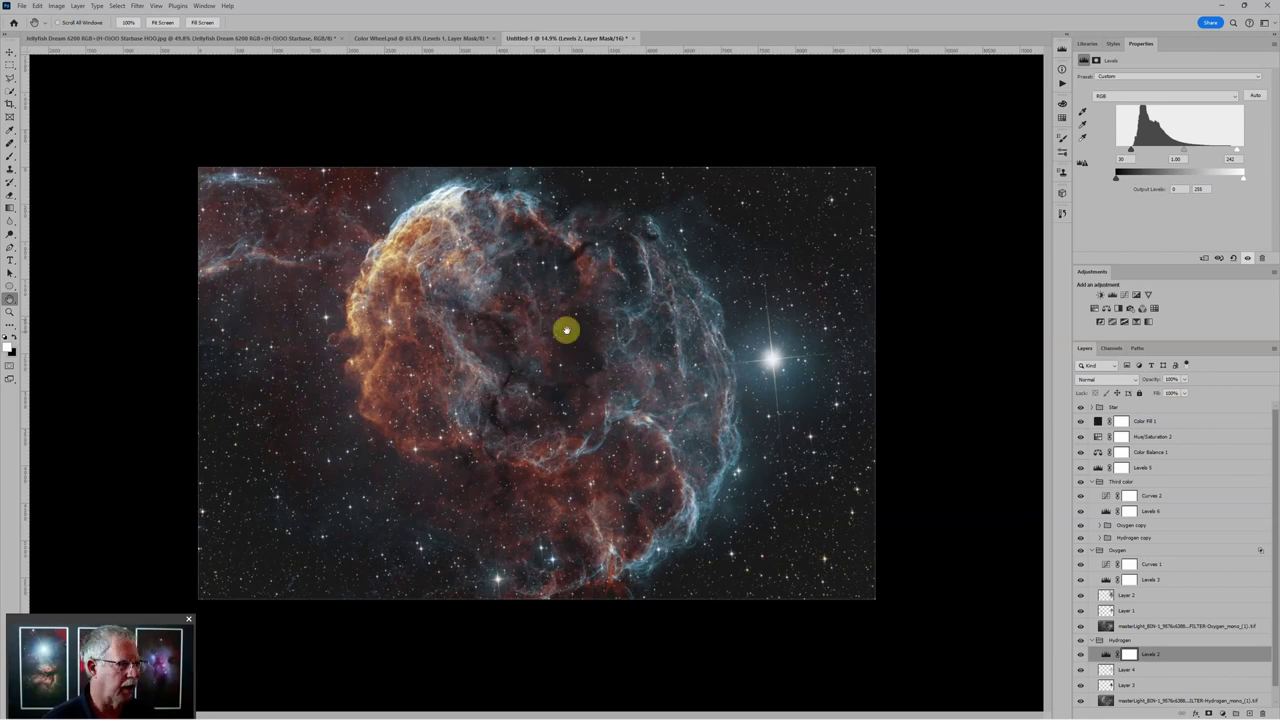
scroll(571, 366, up, 2)
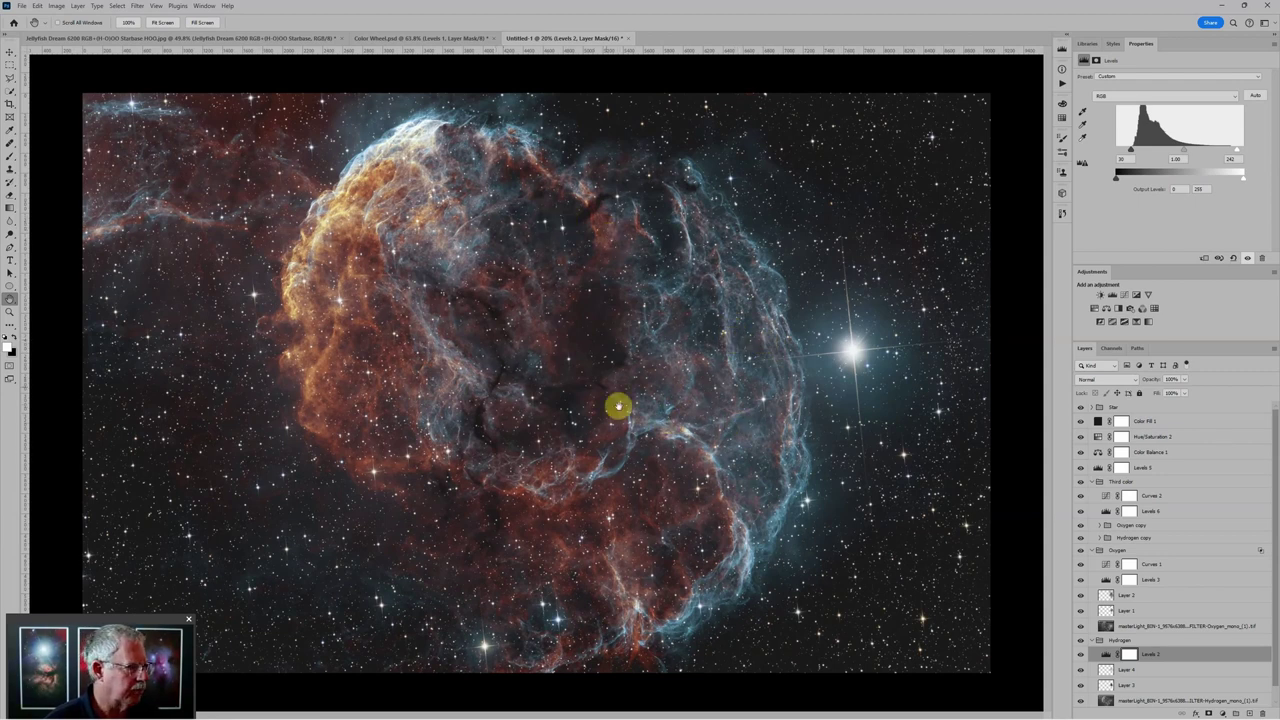
scroll(573, 369, up, 2)
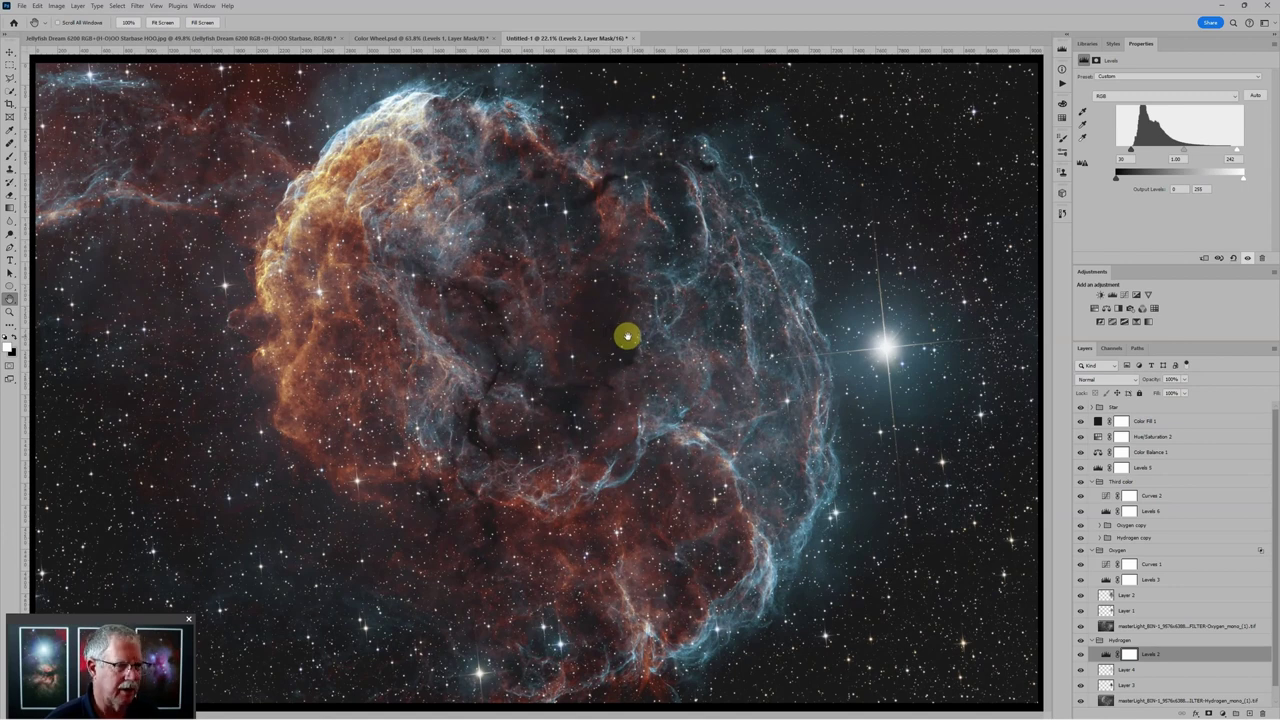
scroll(627, 336, down, 2)
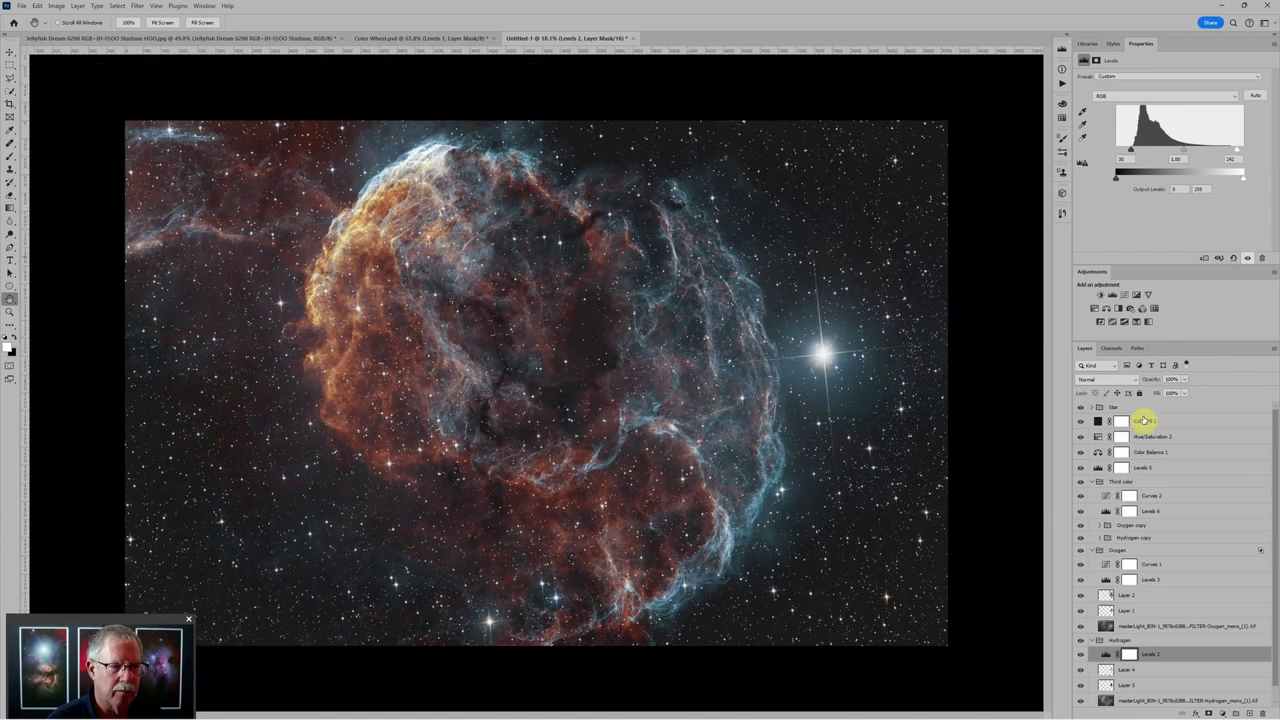
Step: Expand the Star group and lower the midtone of its Levels adjustment to about 0.52
click(1098, 408)
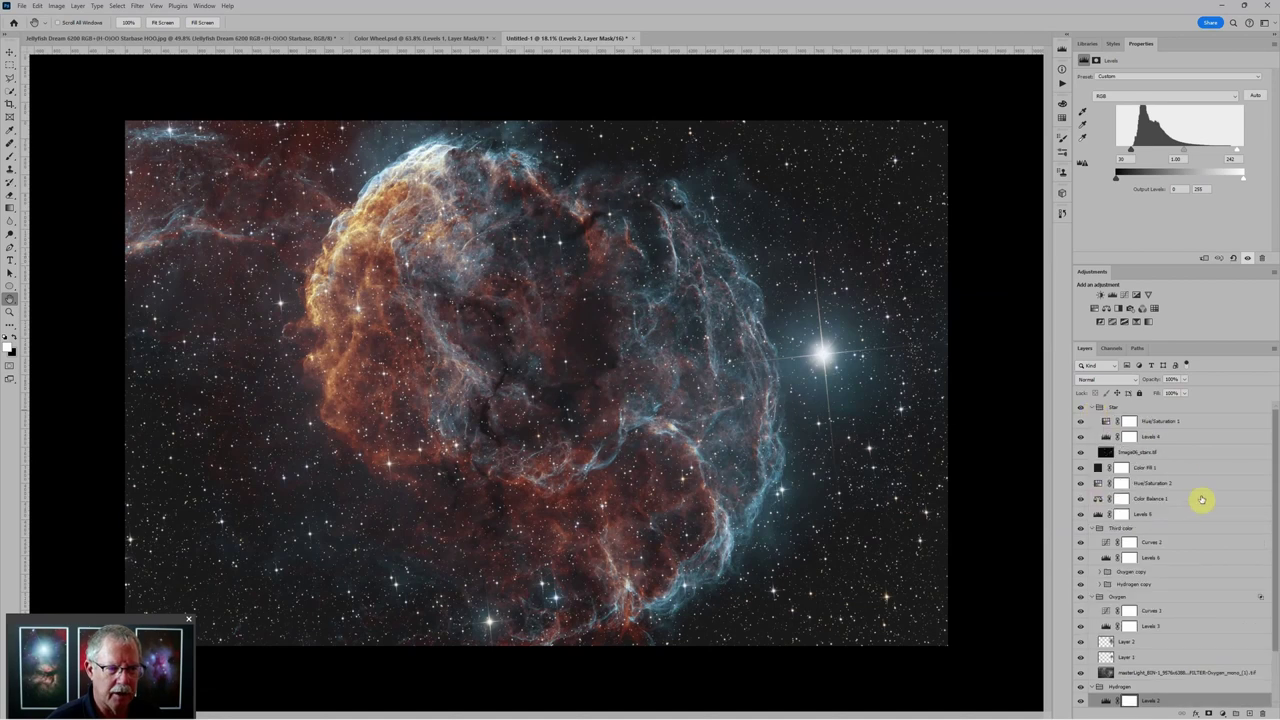
click(1208, 455)
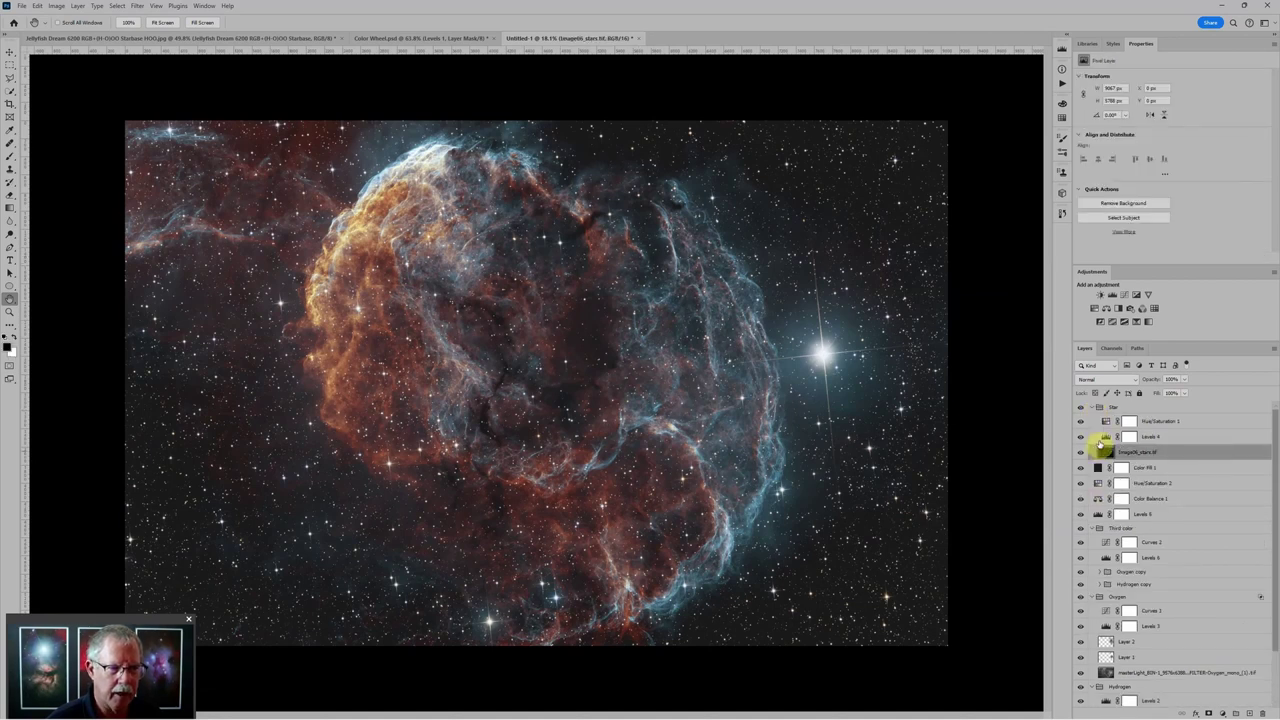
click(1101, 438)
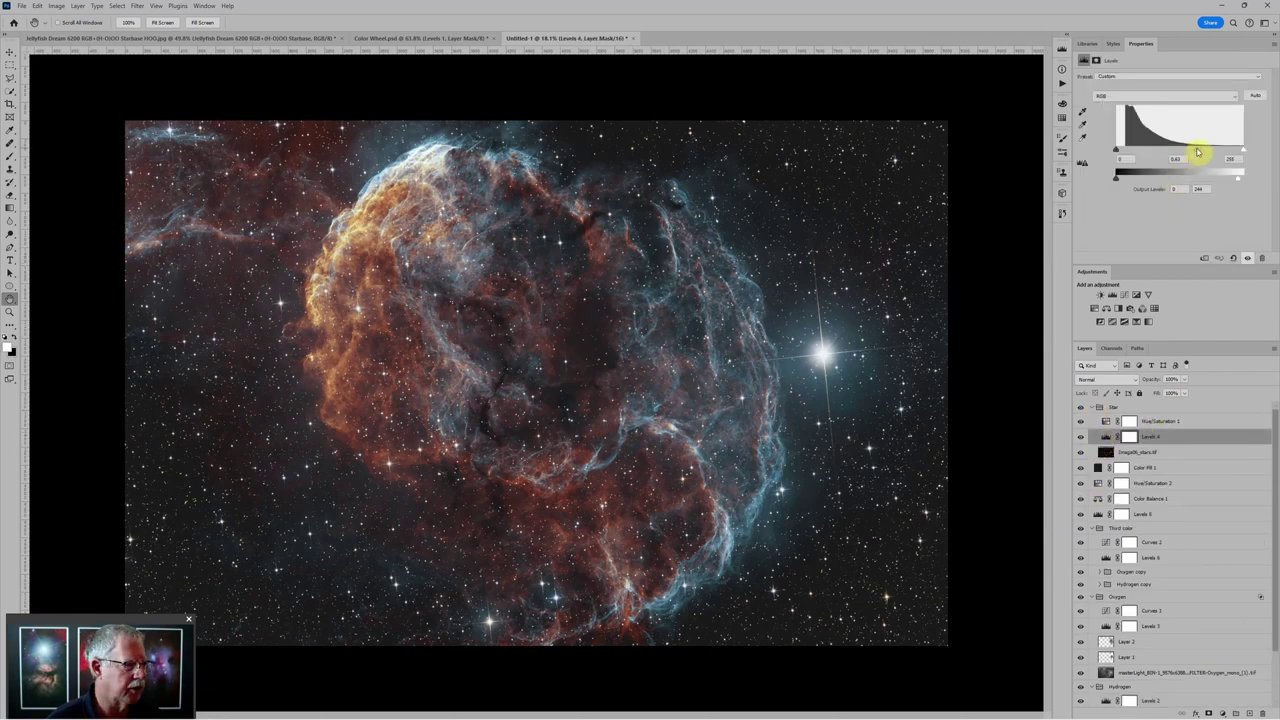
drag(1198, 151, 1210, 151)
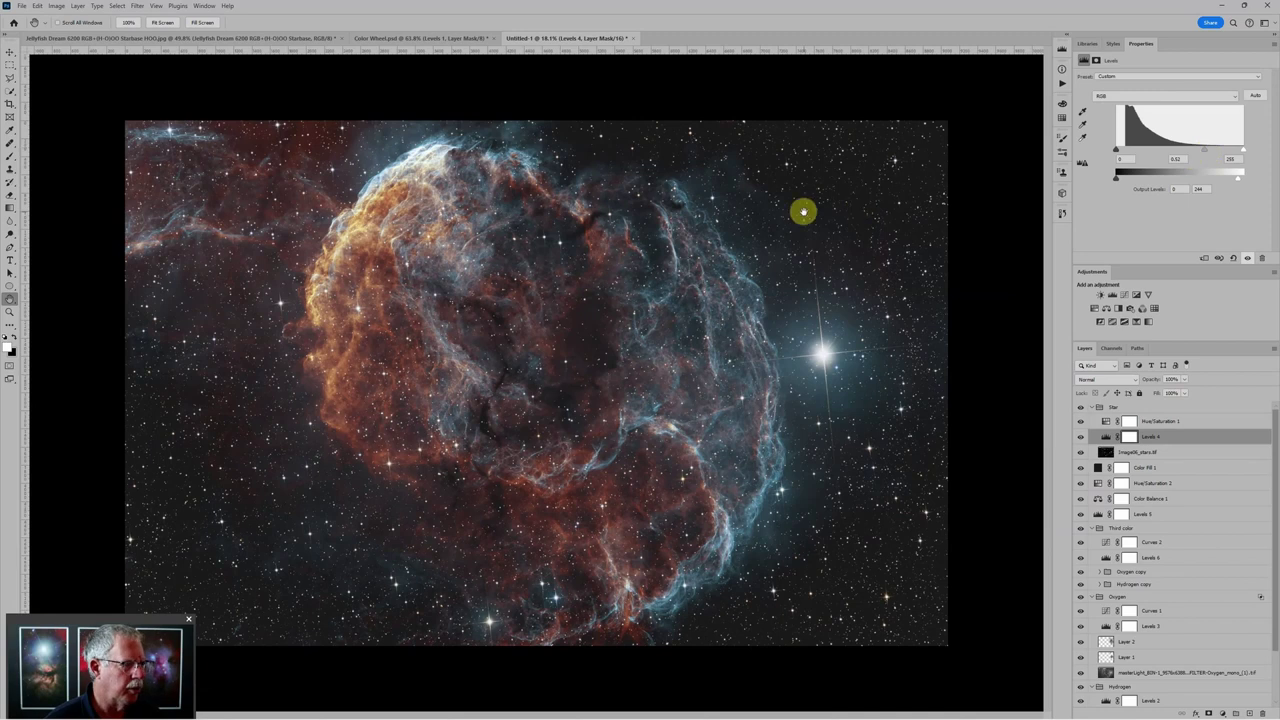
Step: Convert the stars image layer in the Star group to a smart object
click(1199, 453)
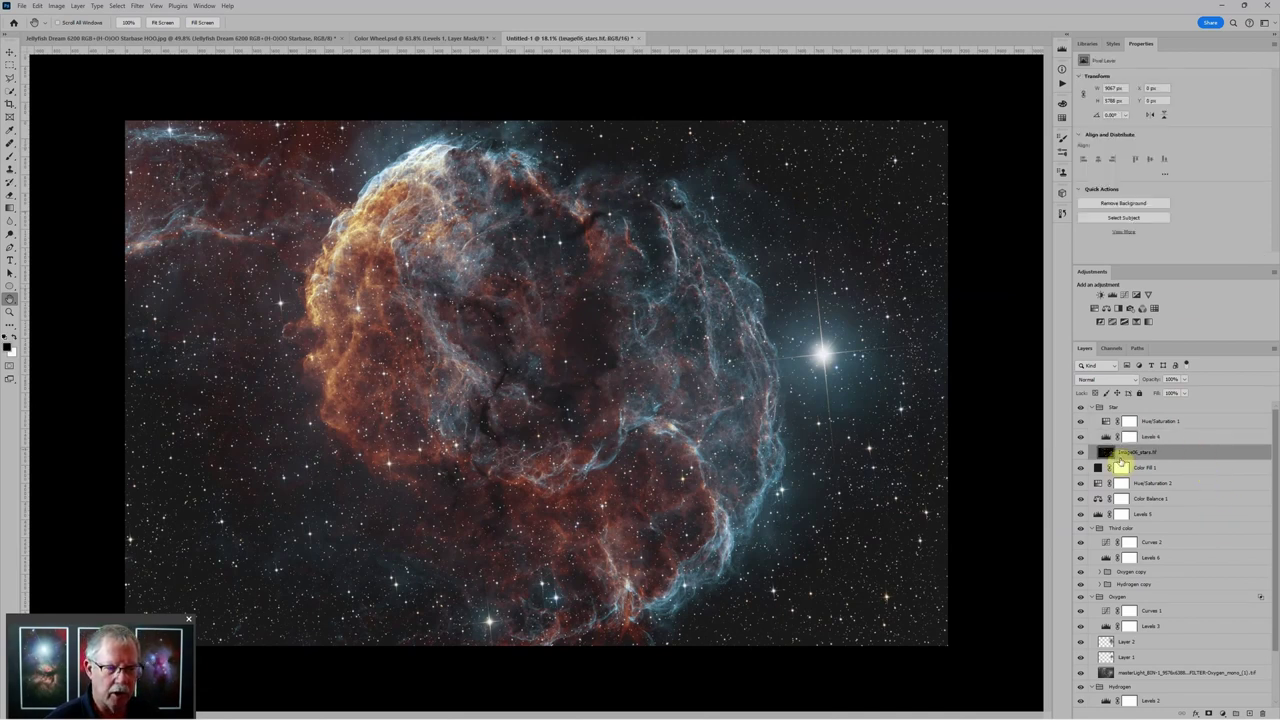
right_click(1185, 456)
click(1210, 660)
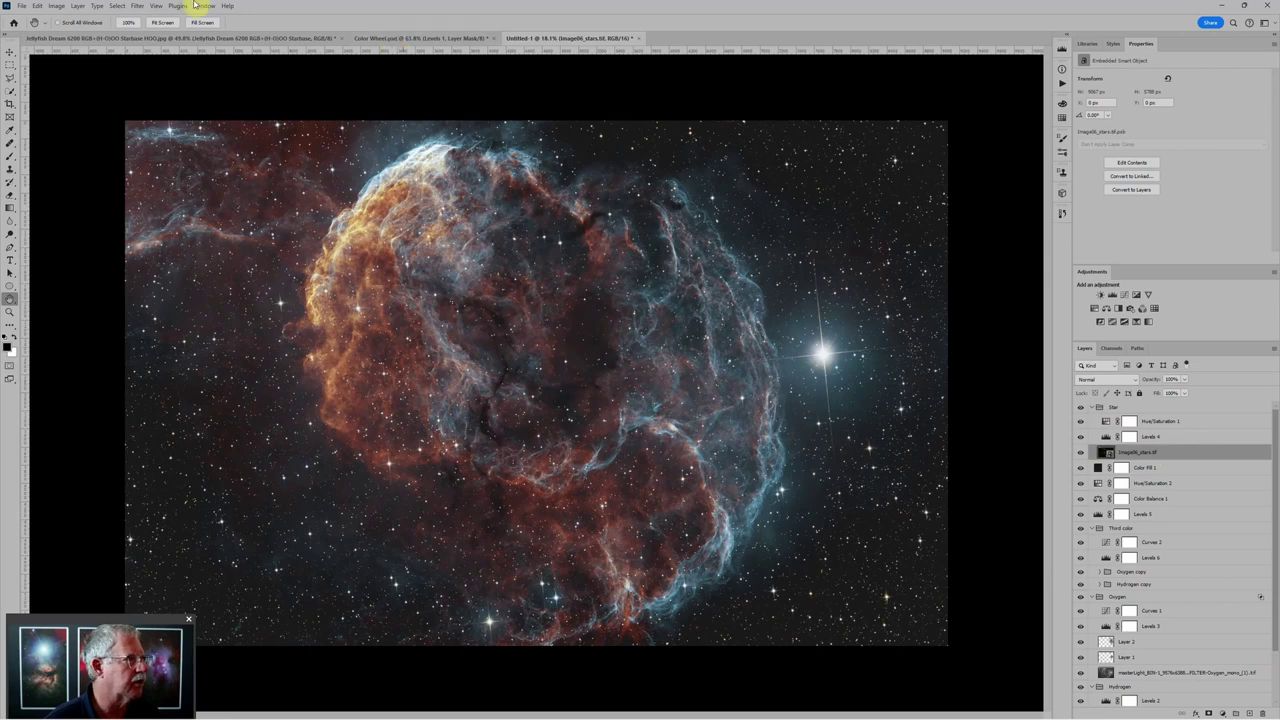
Step: Apply a Dust & Scratches filter to the stars smart object with a radius of 3 pixels and threshold 0
click(139, 6)
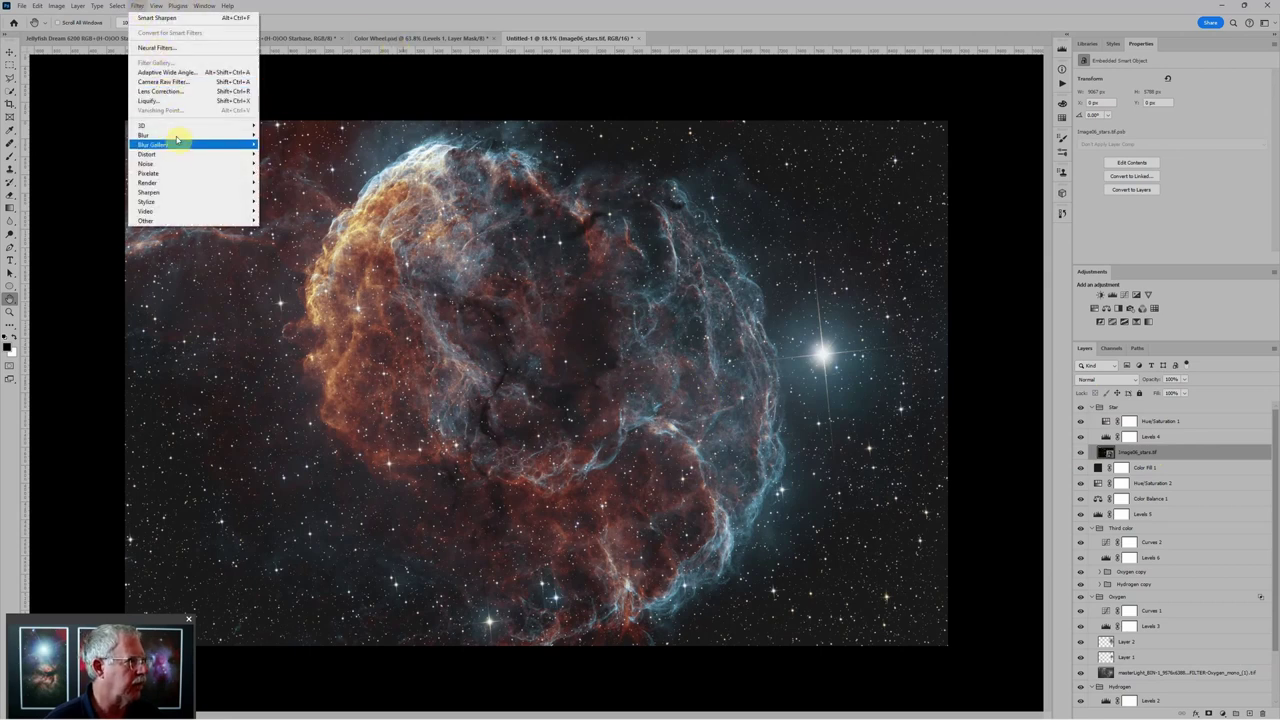
mouse_move(180, 163)
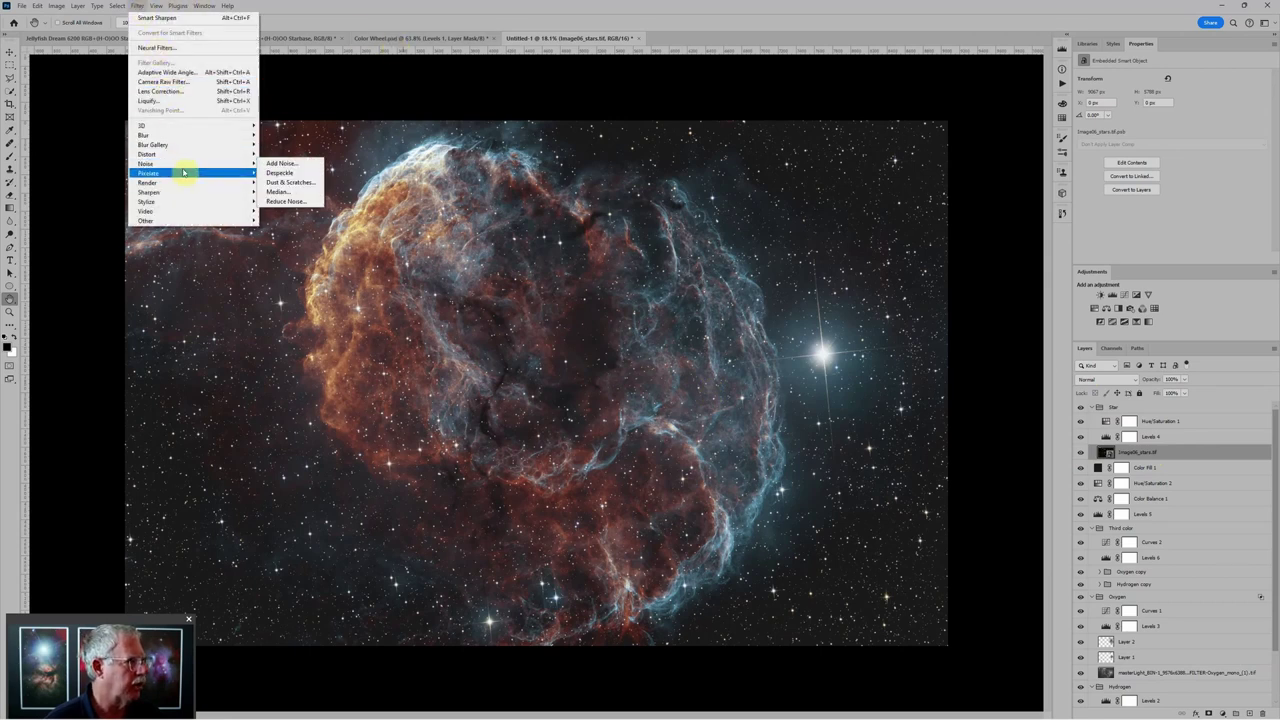
click(272, 183)
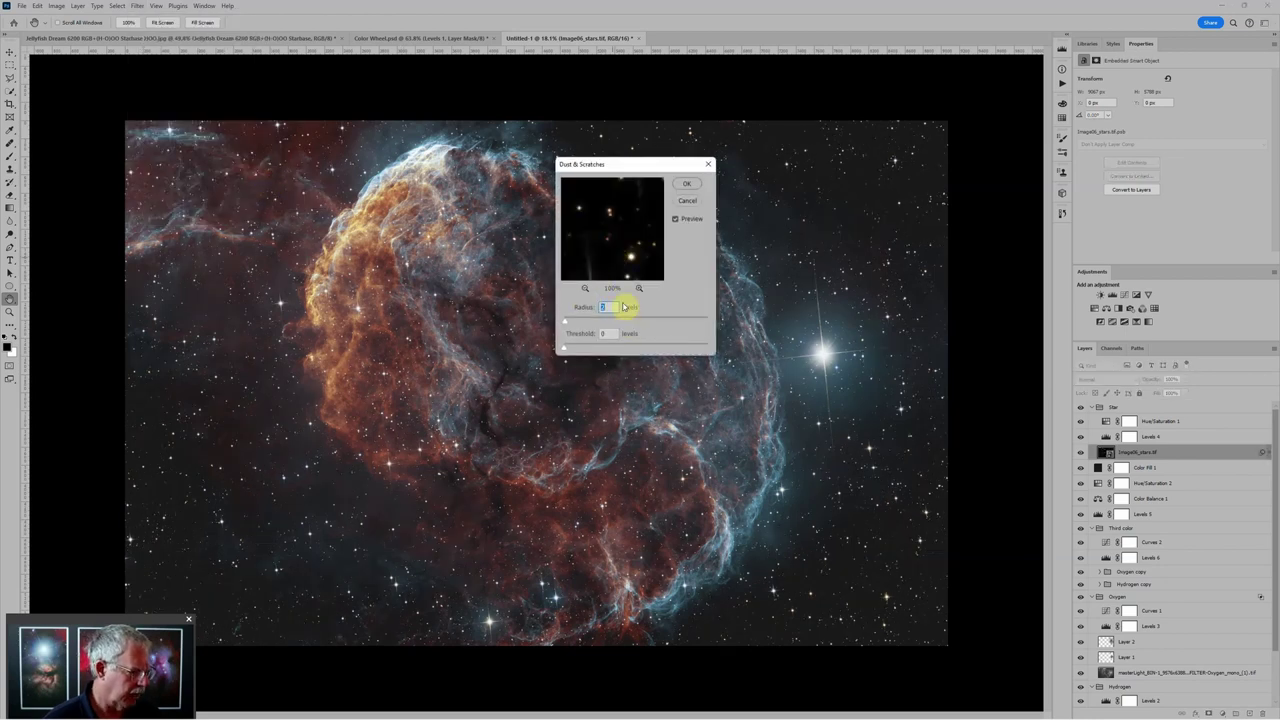
text(3)
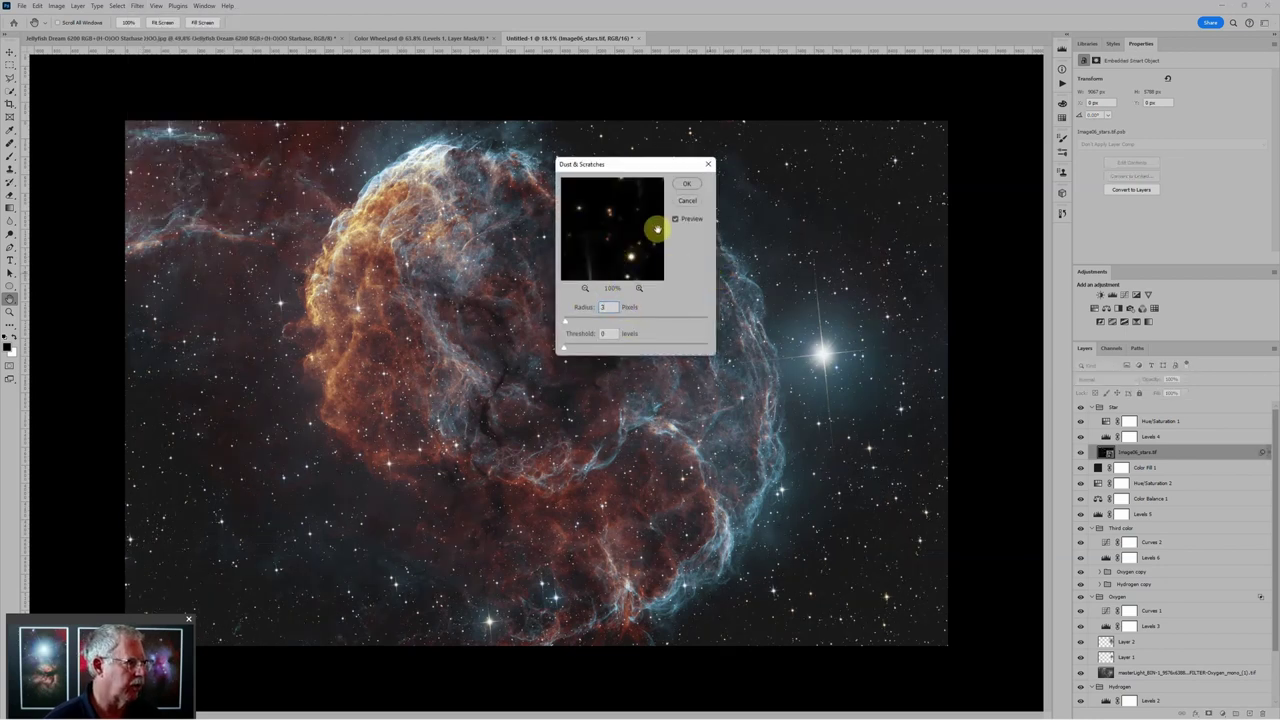
click(690, 184)
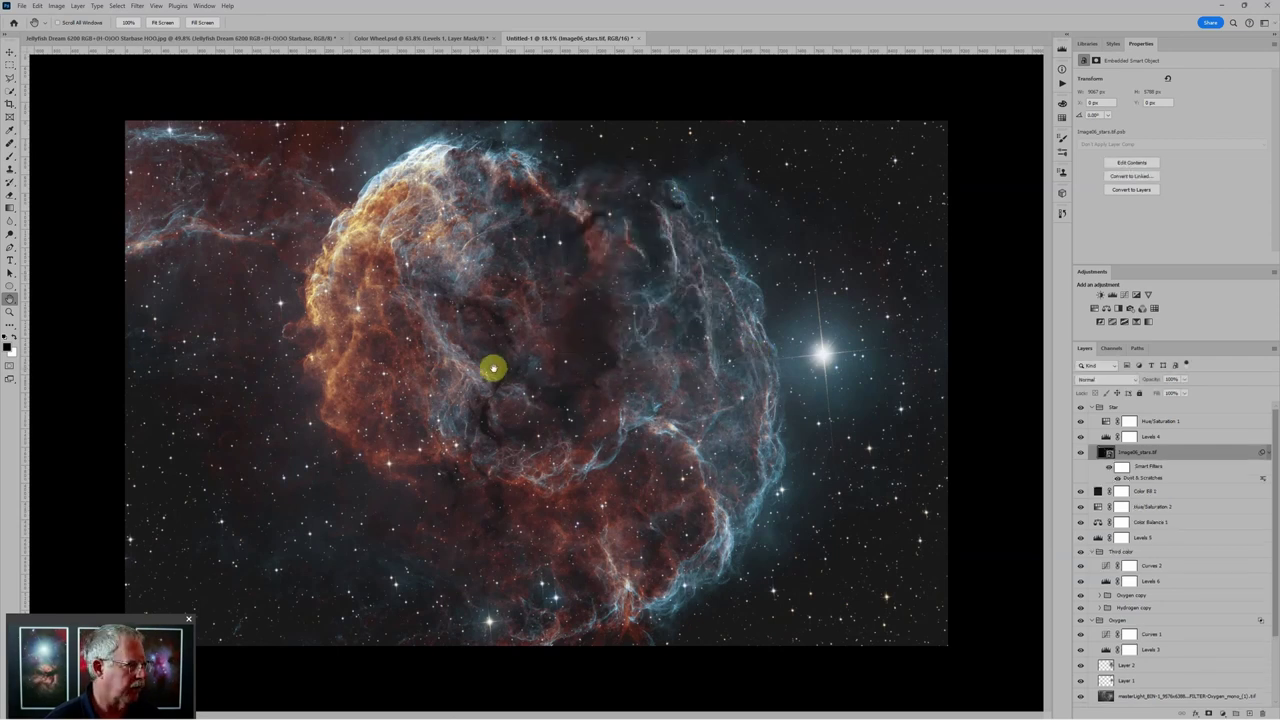
Step: Review the settings of the stars layer's Dust & Scratches smart filter and inspect the stars across the nebula
key(ctrl+minus)
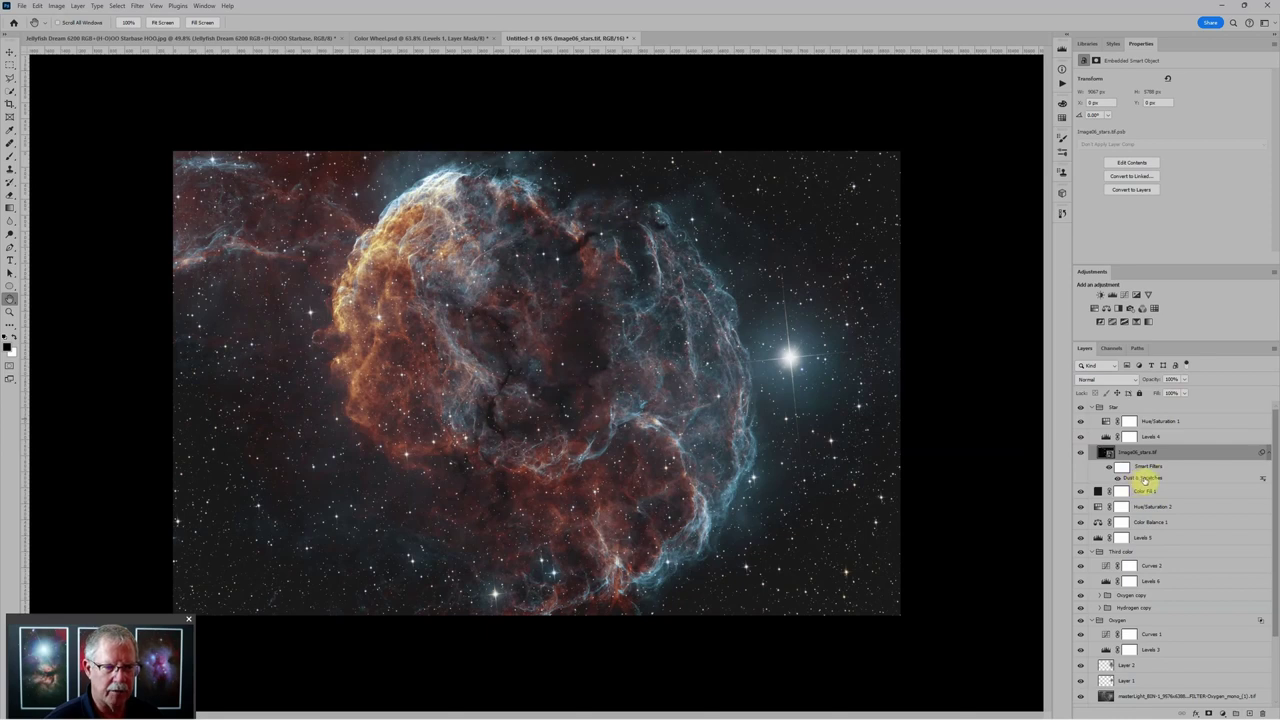
double_click(1145, 479)
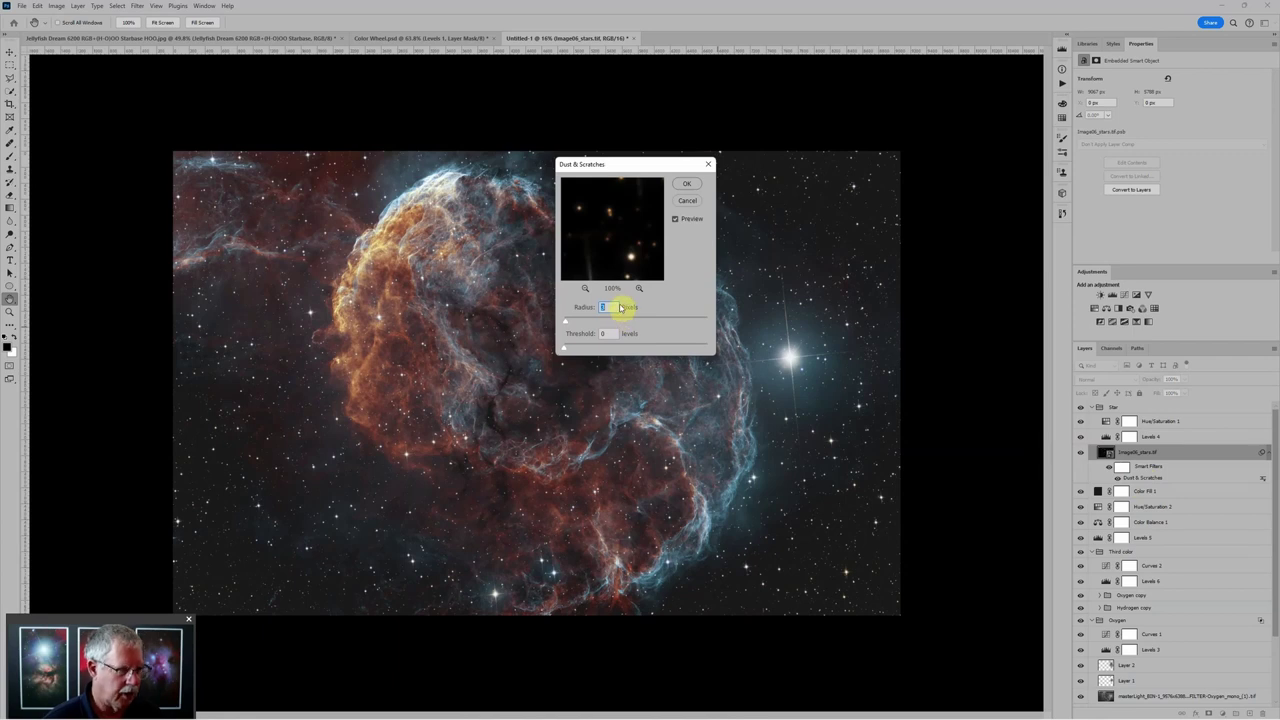
click(688, 184)
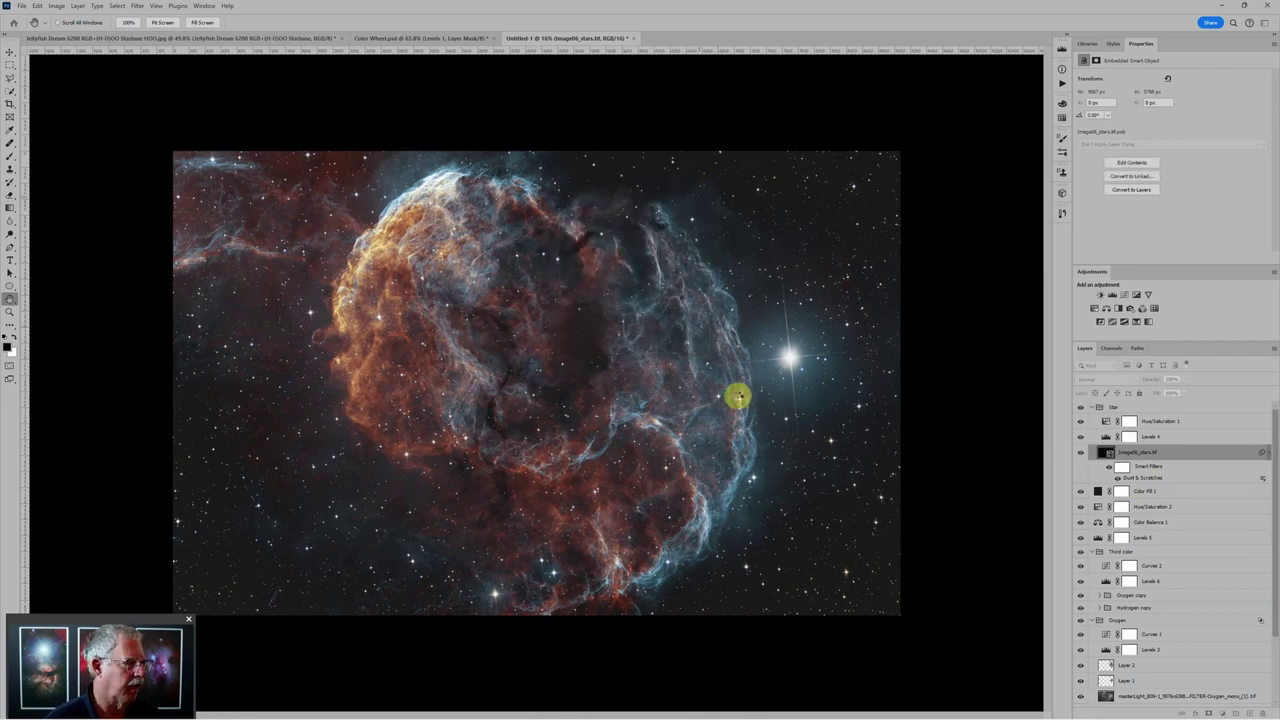
scroll(387, 405, up, 3)
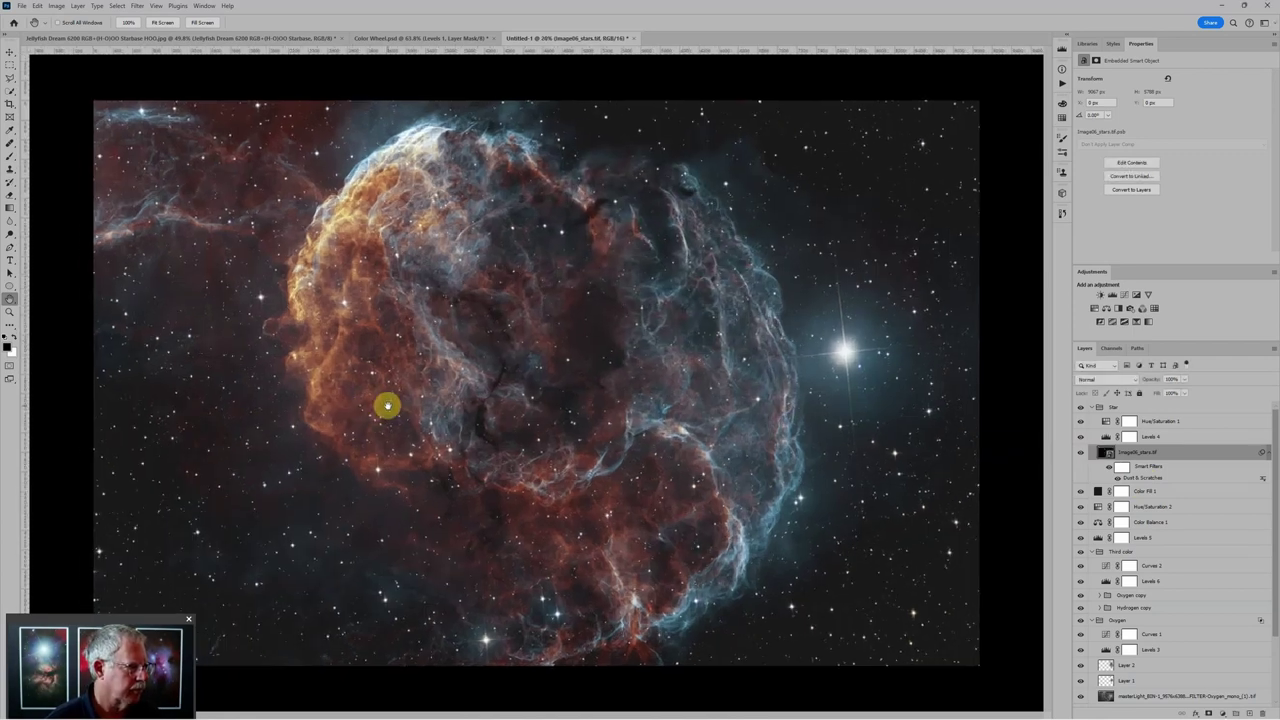
scroll(387, 405, down, 1)
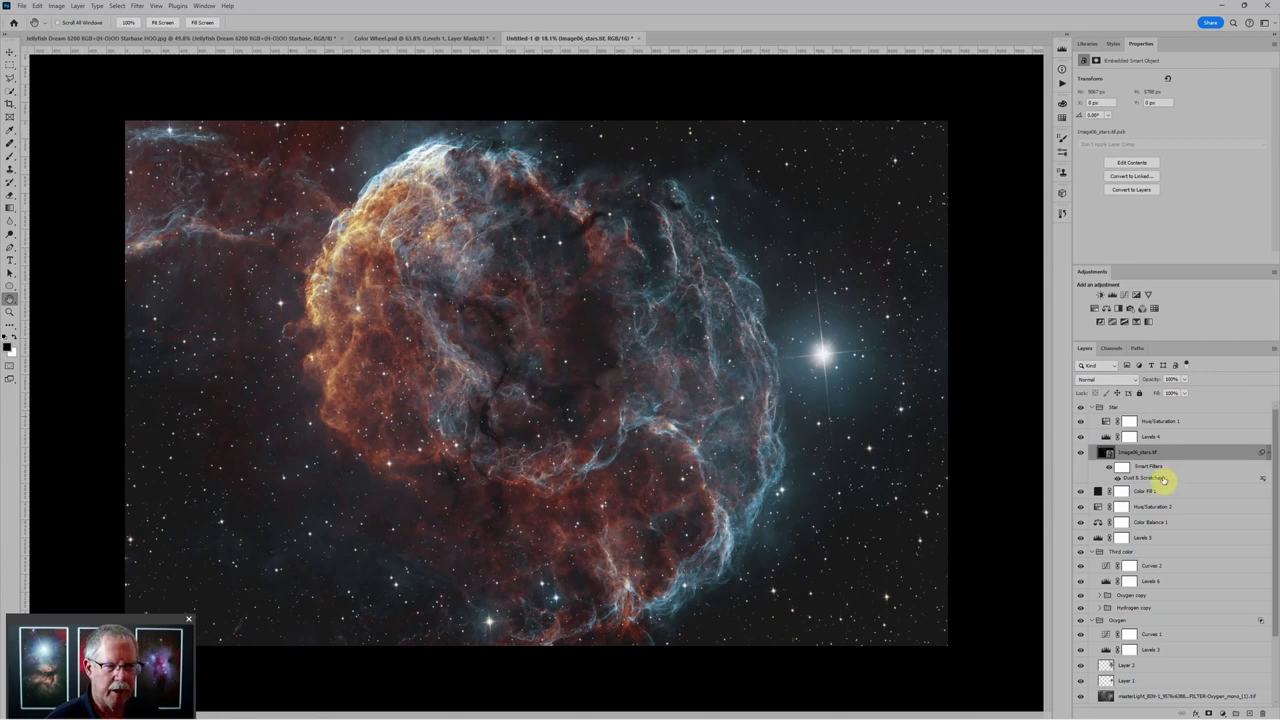
Step: Apply Smart Sharpen to the stars smart object with amount 393%, radius about 3.6 px and noise reduction 39%
click(137, 6)
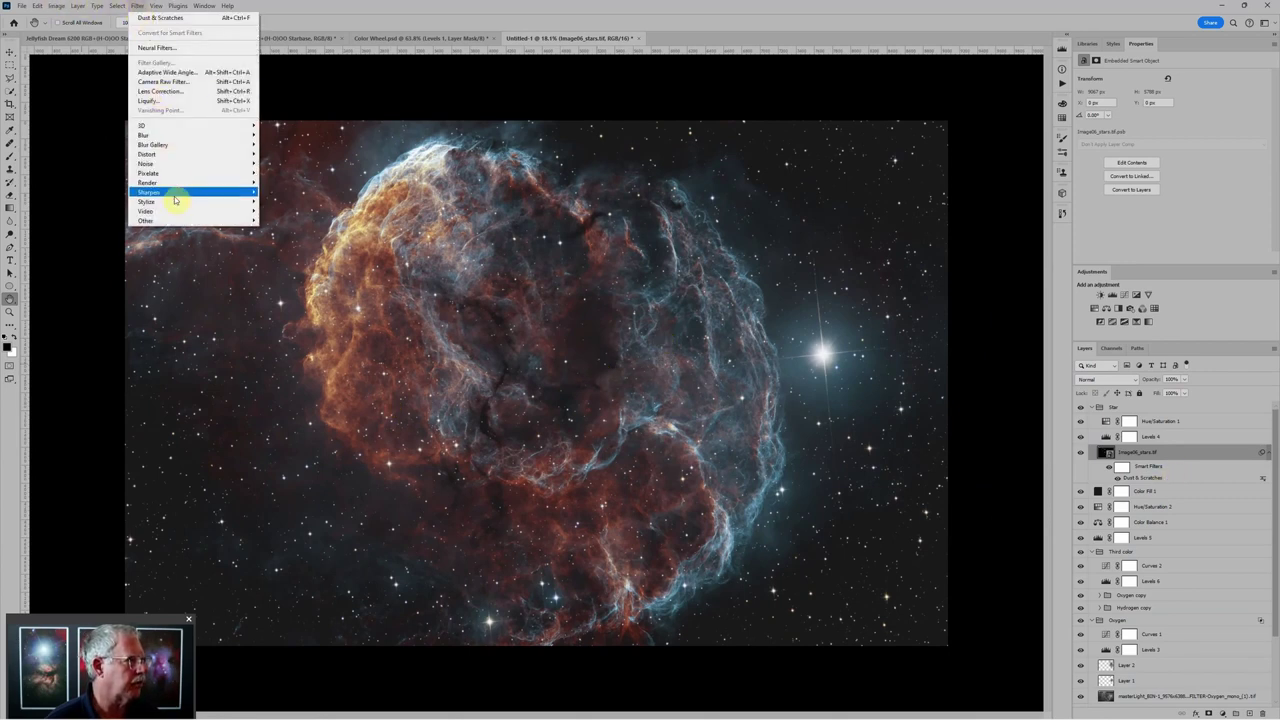
mouse_move(180, 192)
click(285, 217)
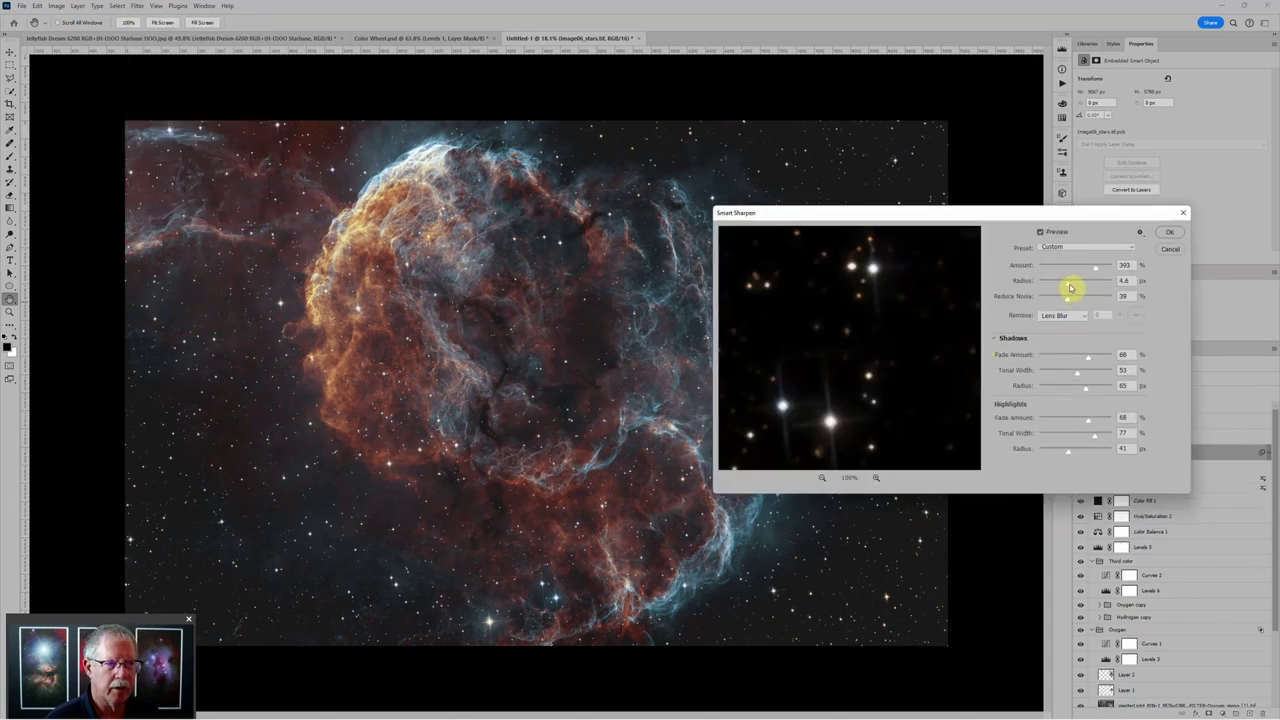
drag(1067, 285, 1064, 285)
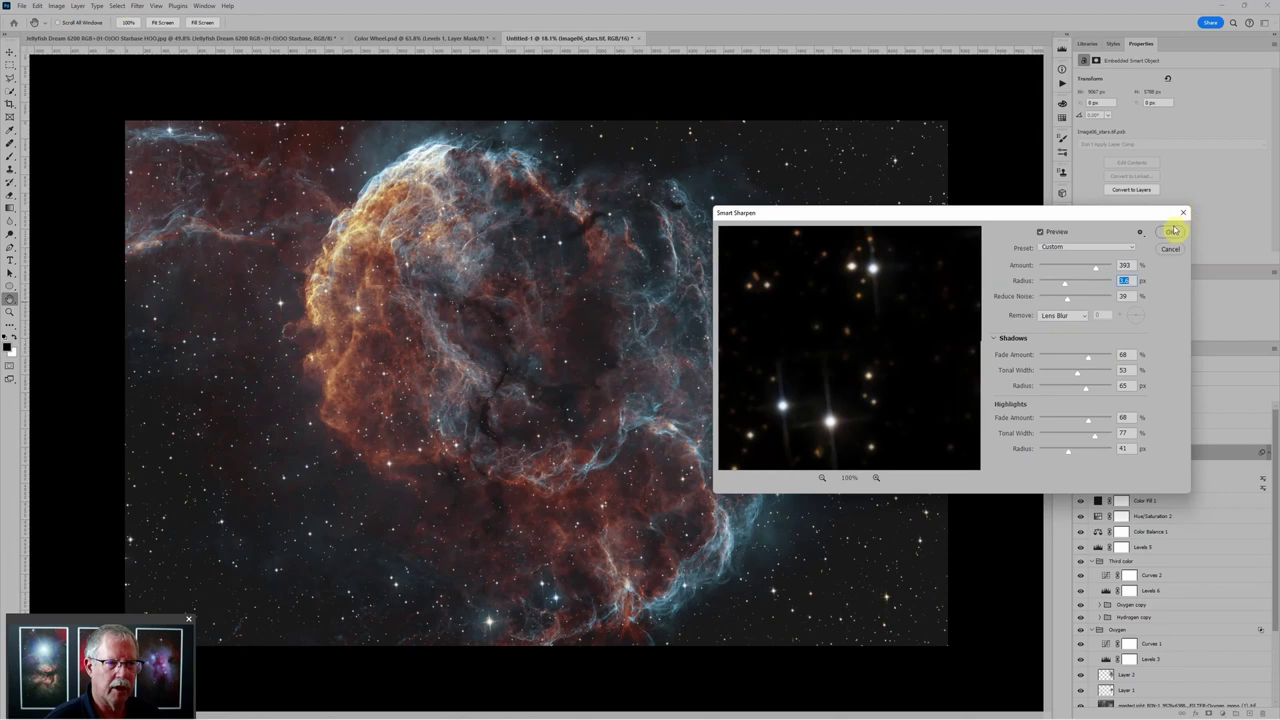
click(1168, 231)
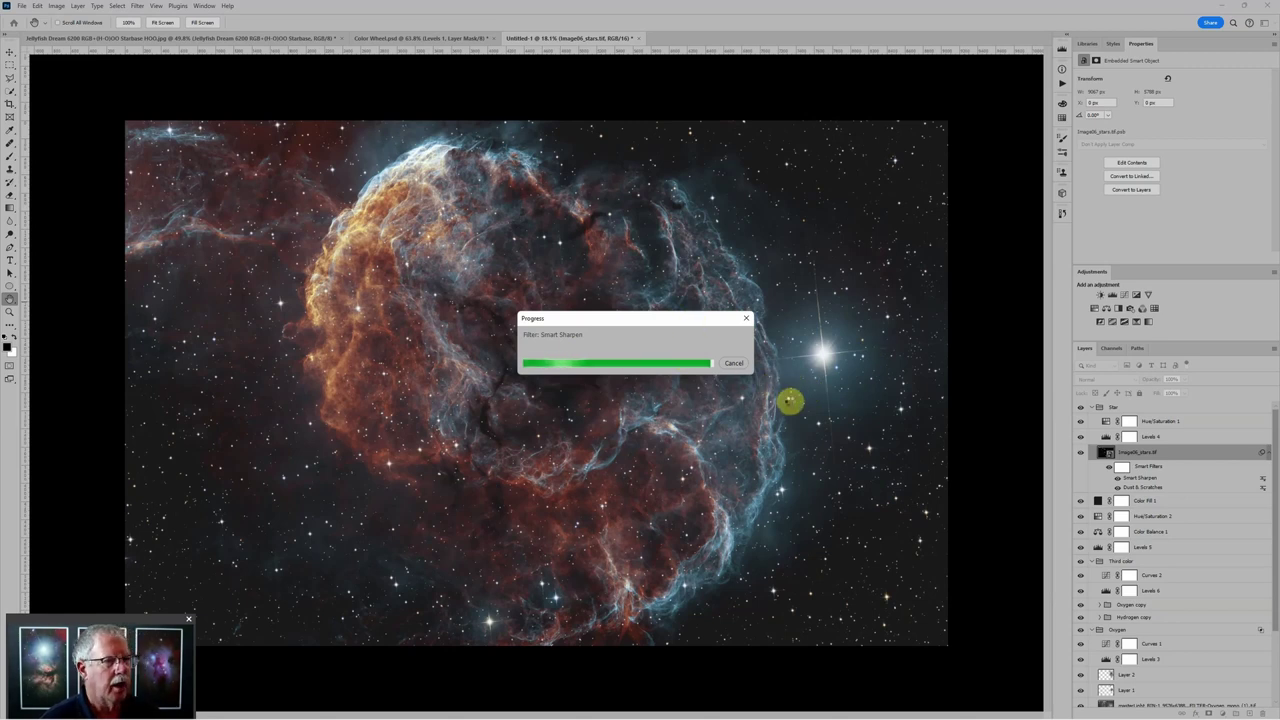
scroll(695, 415, down, 2)
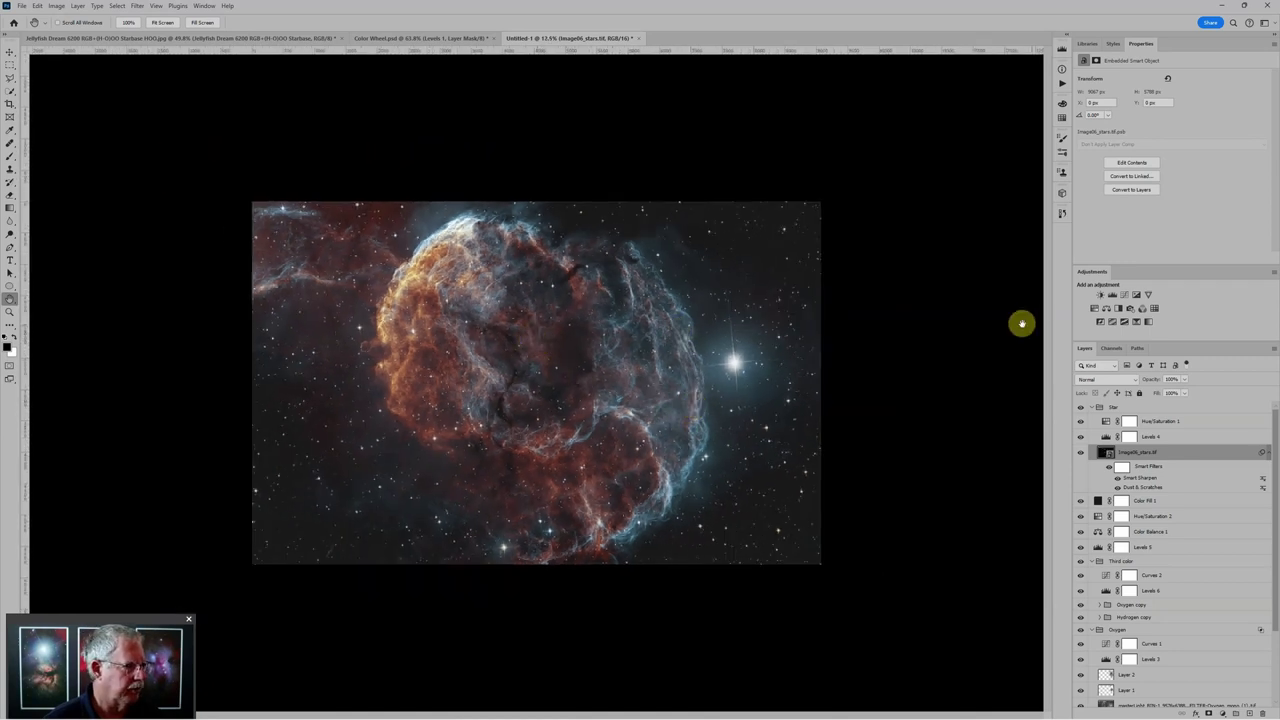
Step: Collapse the Star group and set the Color Balance midtones to about +9 red and -6 on the yellow-blue axis
click(1092, 409)
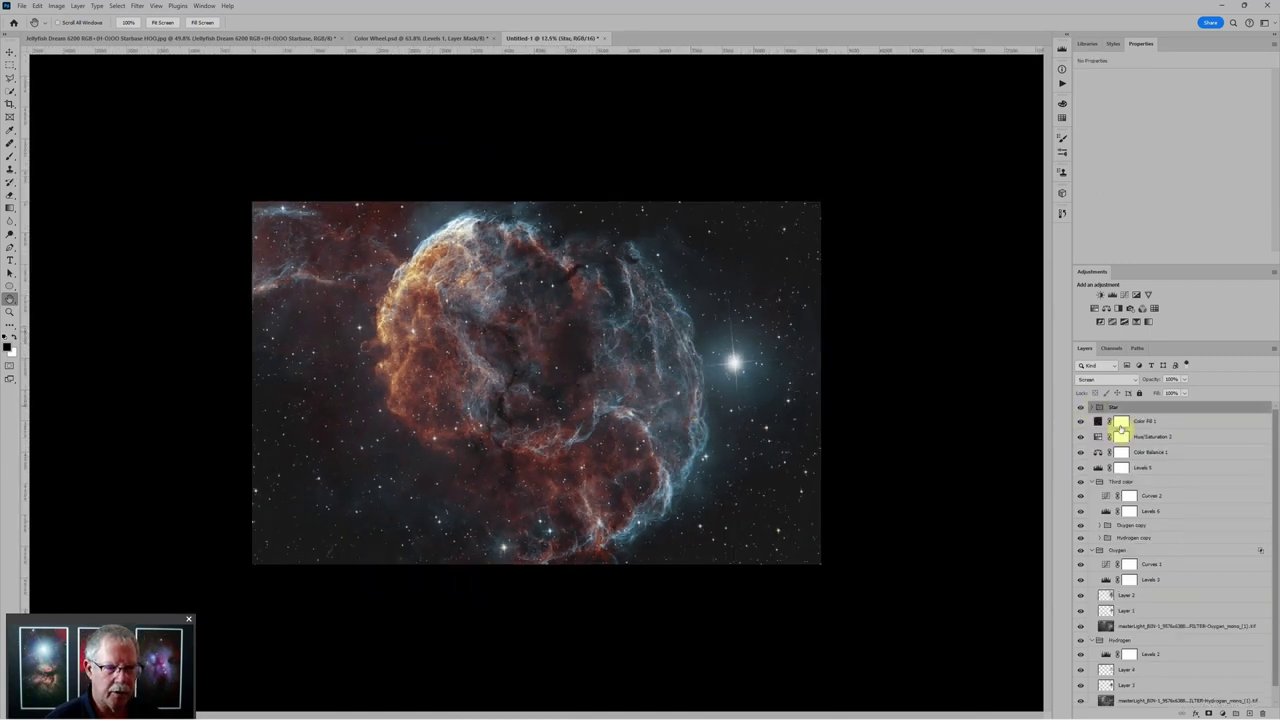
click(1101, 454)
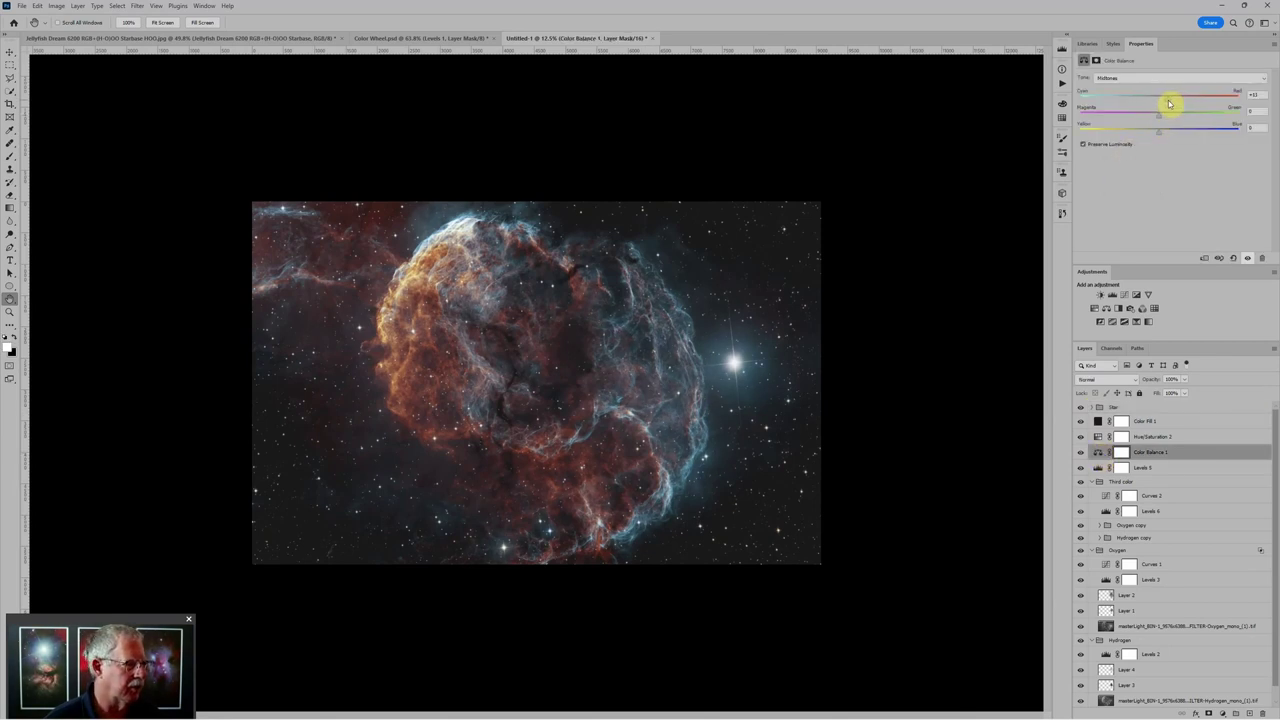
drag(1170, 103, 1167, 105)
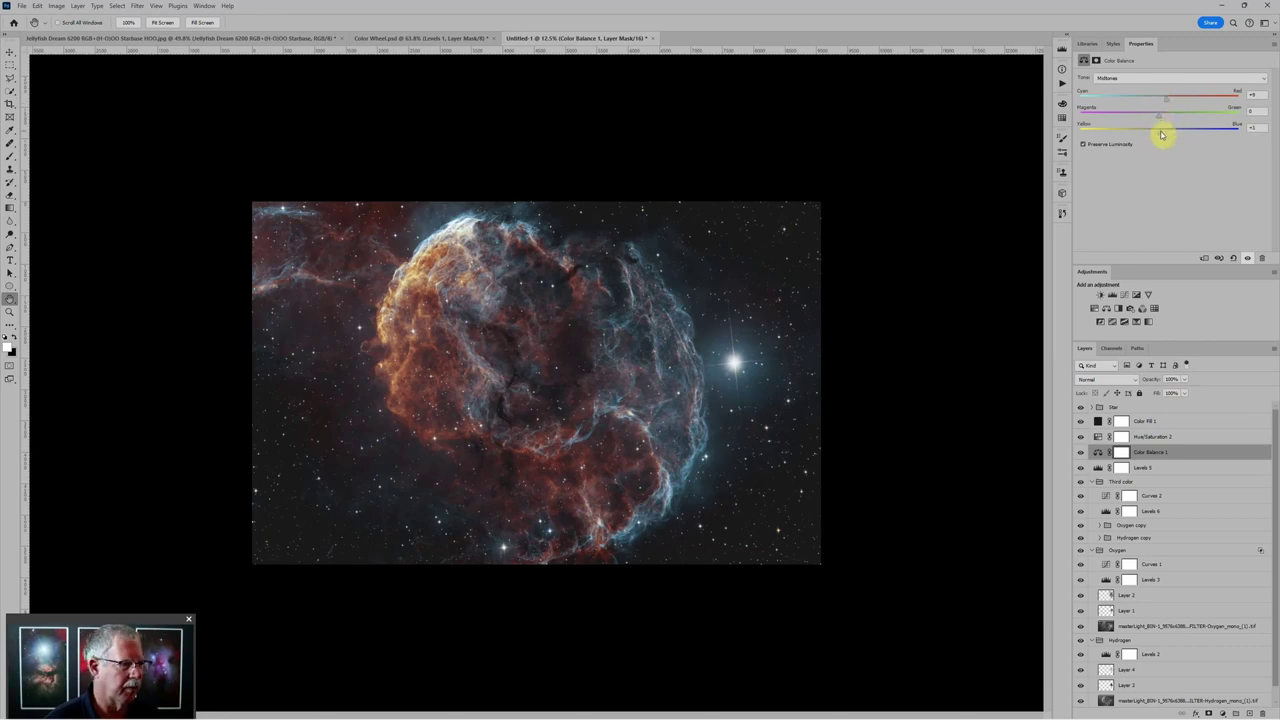
drag(1161, 134, 1156, 134)
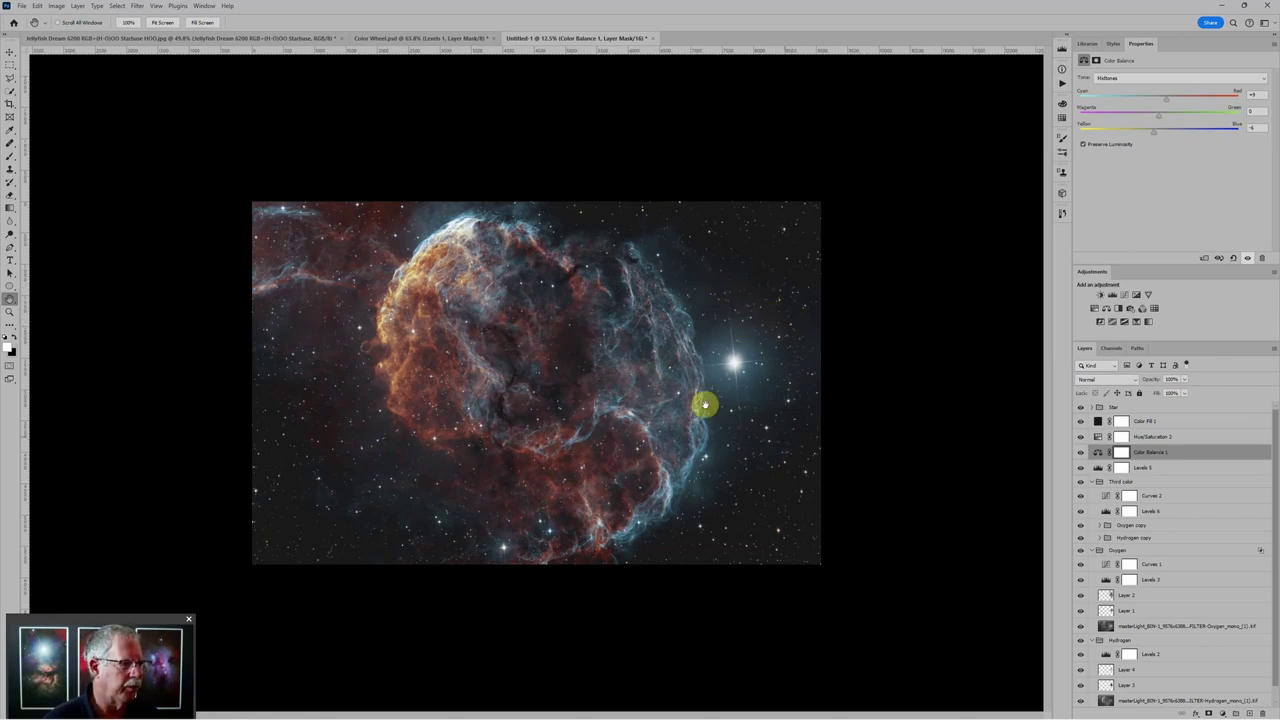
scroll(783, 434, up, 3)
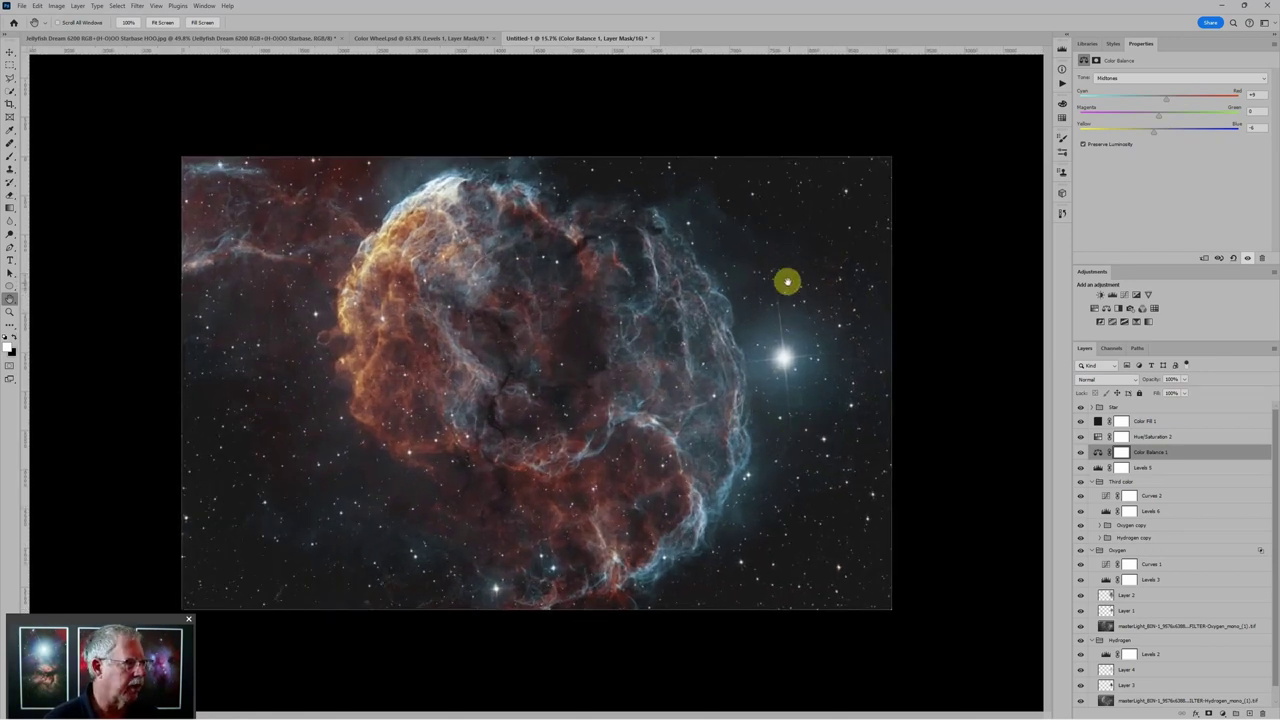
scroll(787, 285, down, 1)
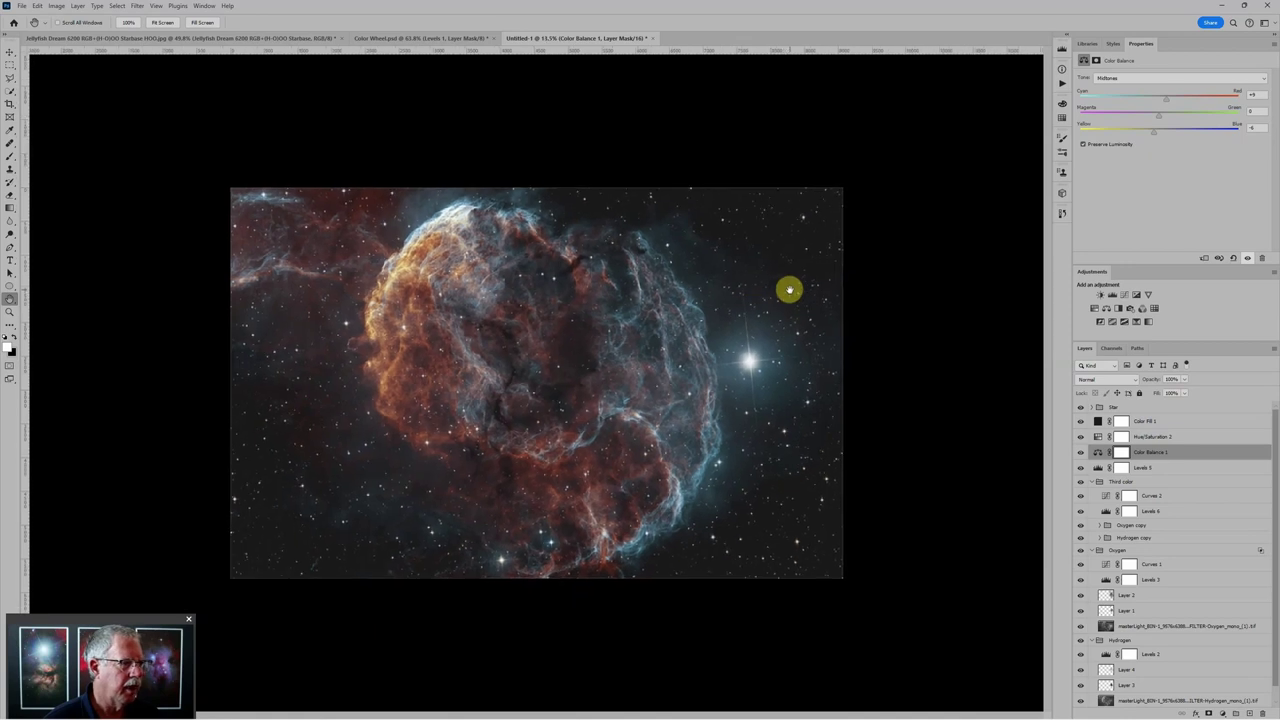
Step: Collapse the Third color, Oxygen and Hydrogen groups
click(1093, 482)
click(1093, 494)
click(1093, 507)
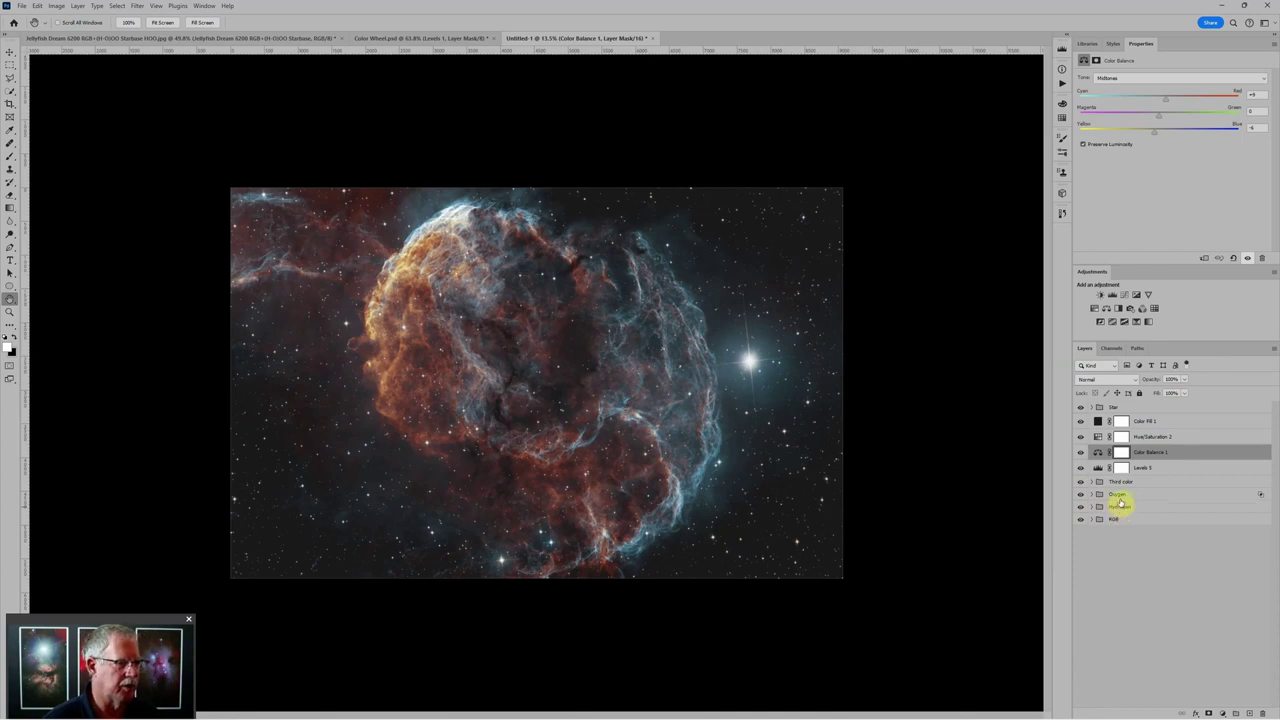
Step: Compare the nebula with the Third color group hidden and shown, checking the Color Wheel document in between
click(1081, 482)
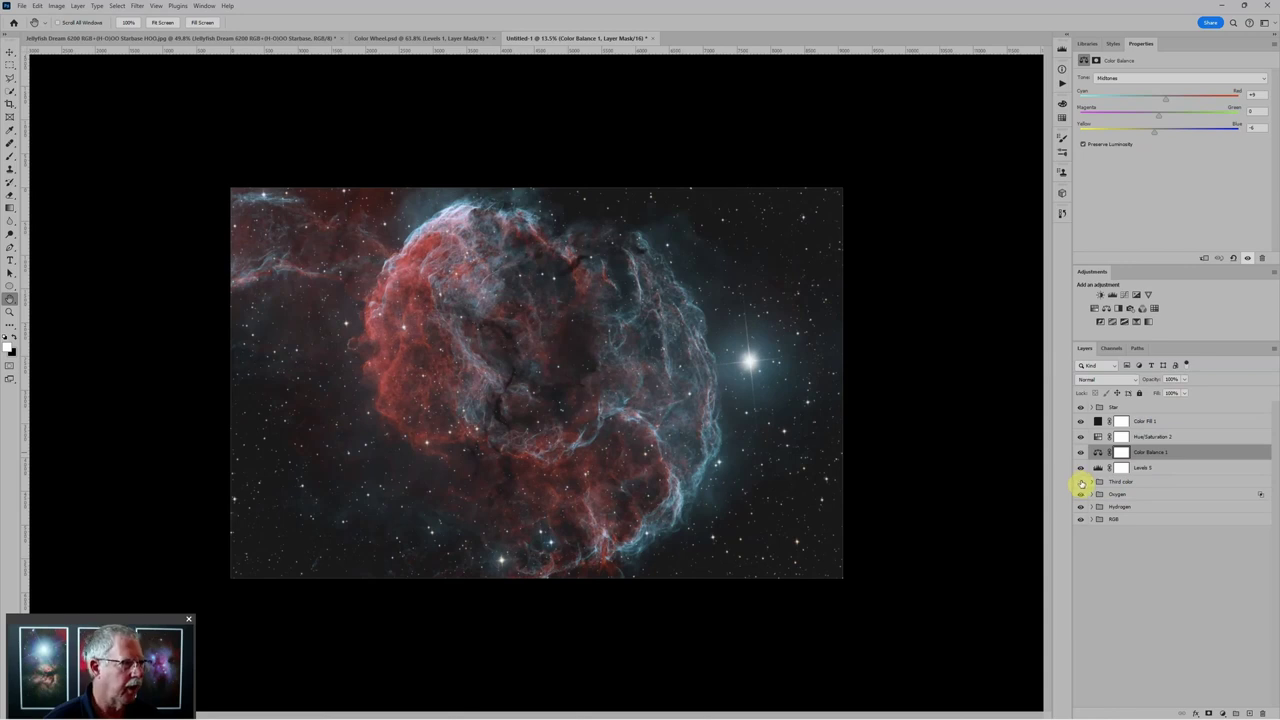
click(427, 39)
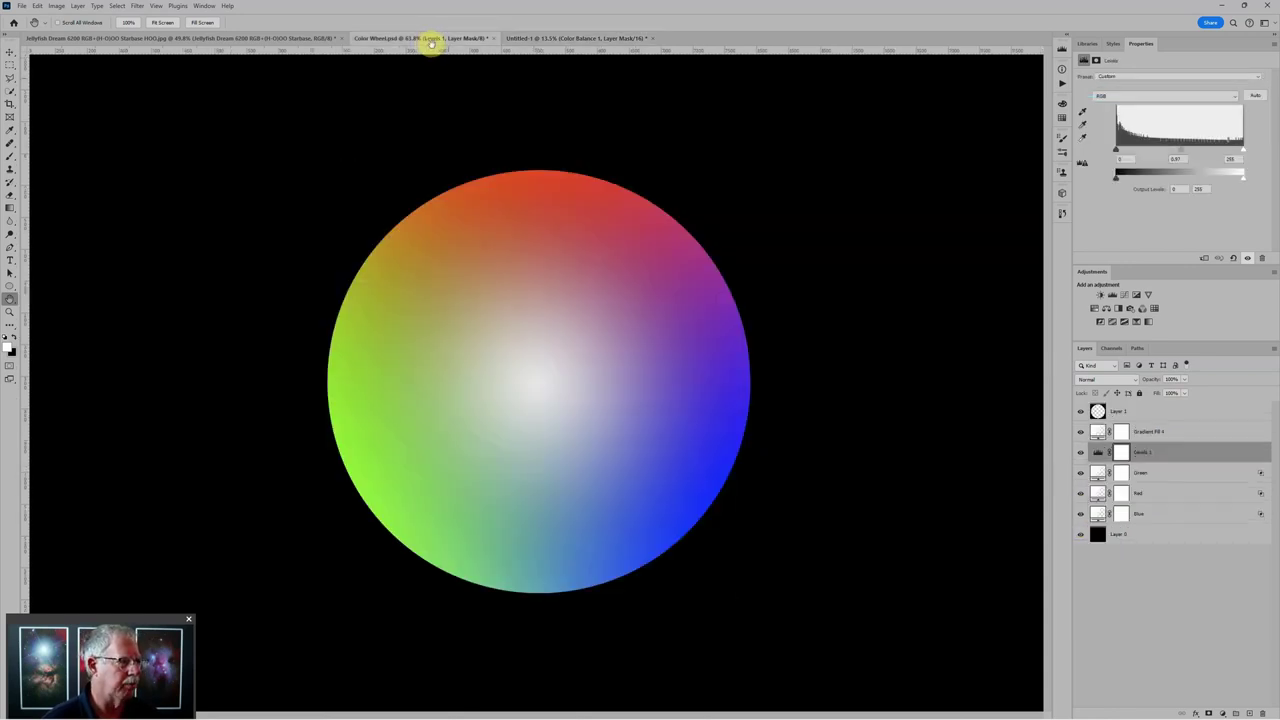
click(583, 38)
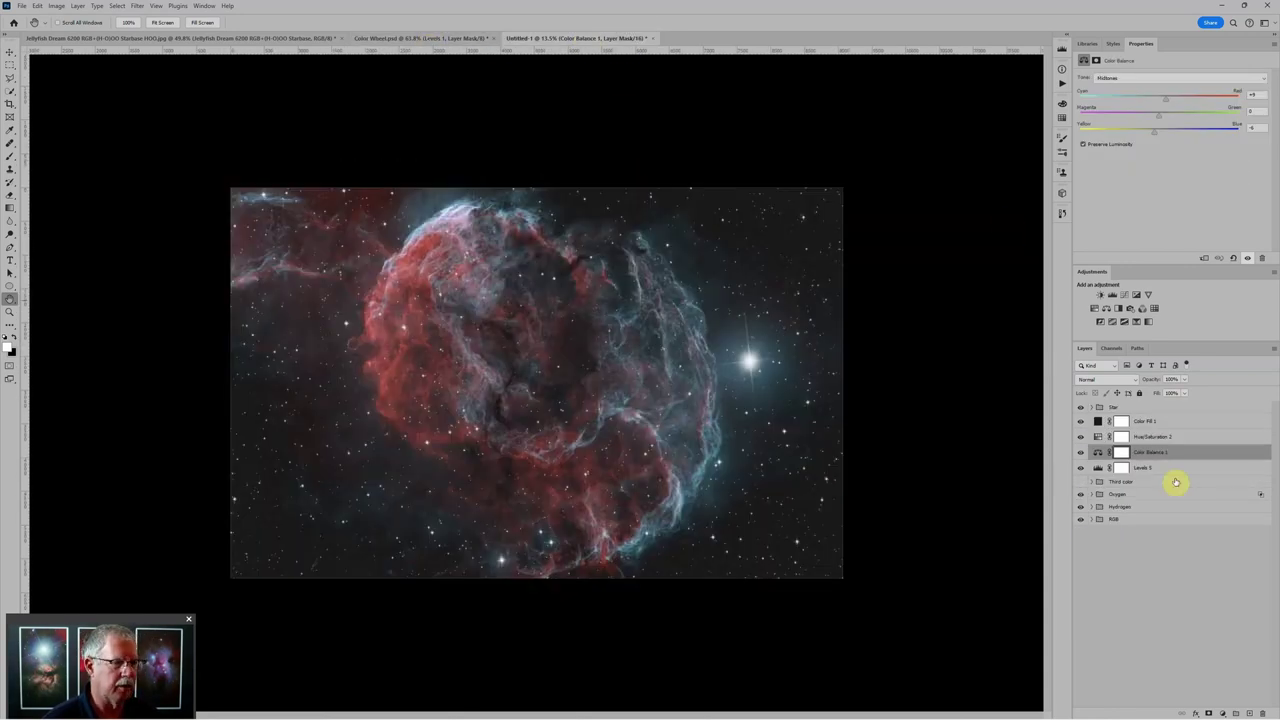
click(1080, 482)
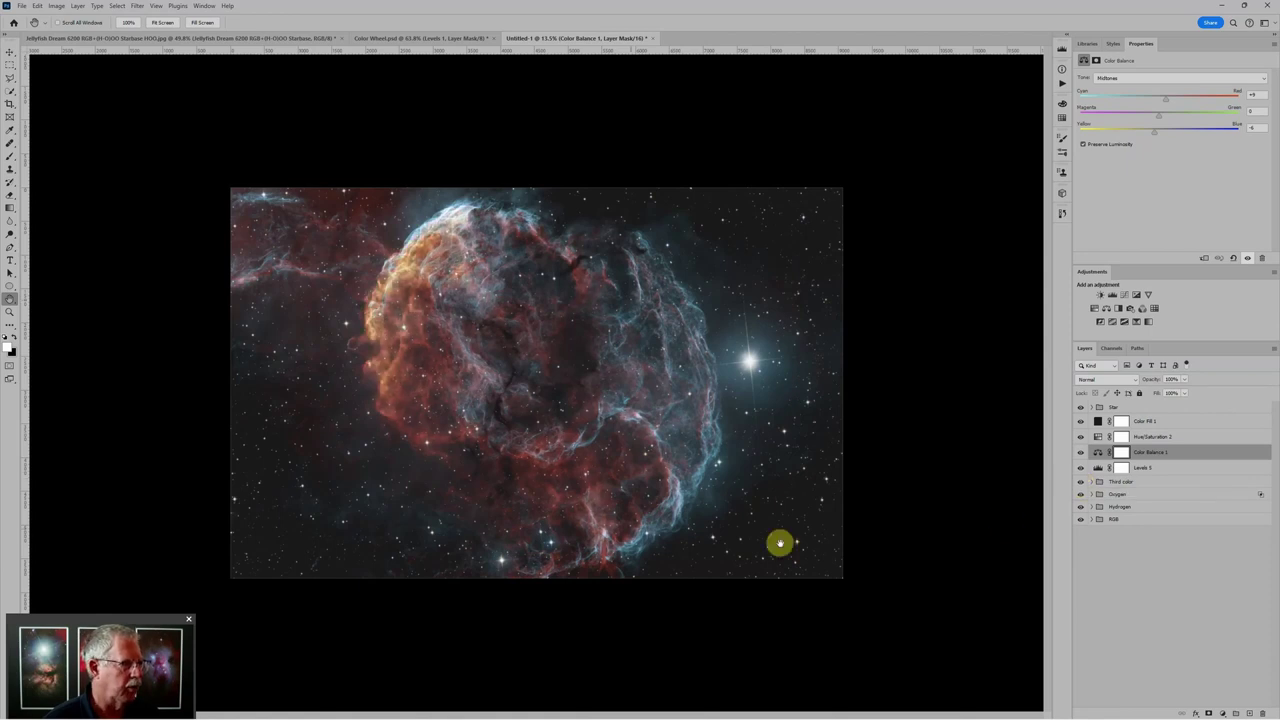